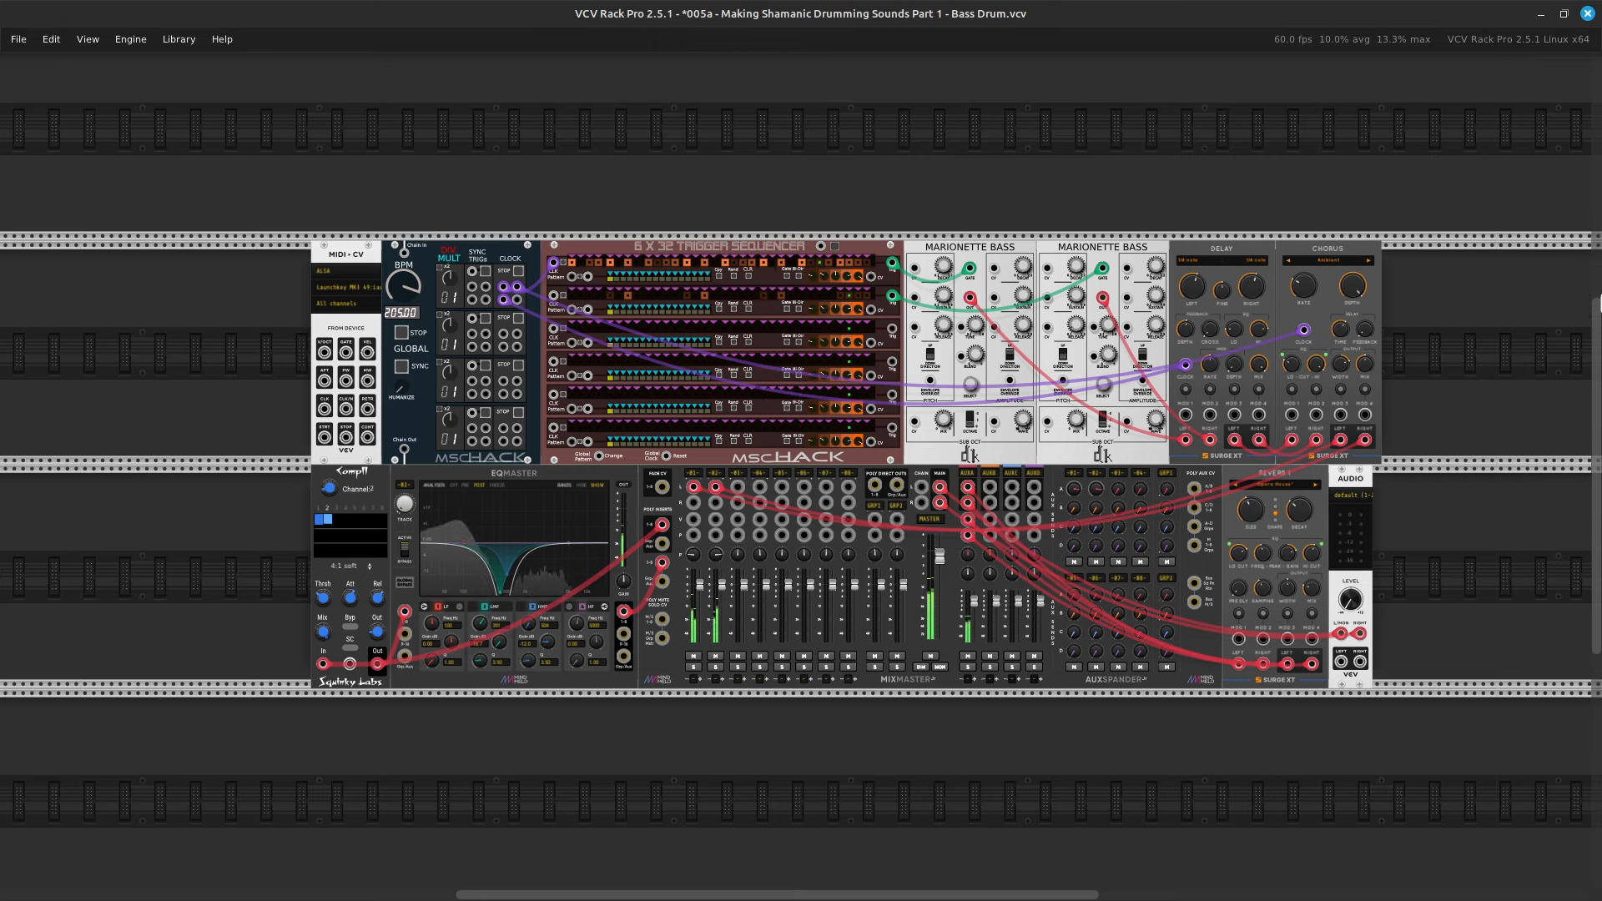
Raise the Audio module's level to audition the bass drum patch, lower it again and save the patch.
mouse_move(1352, 601)
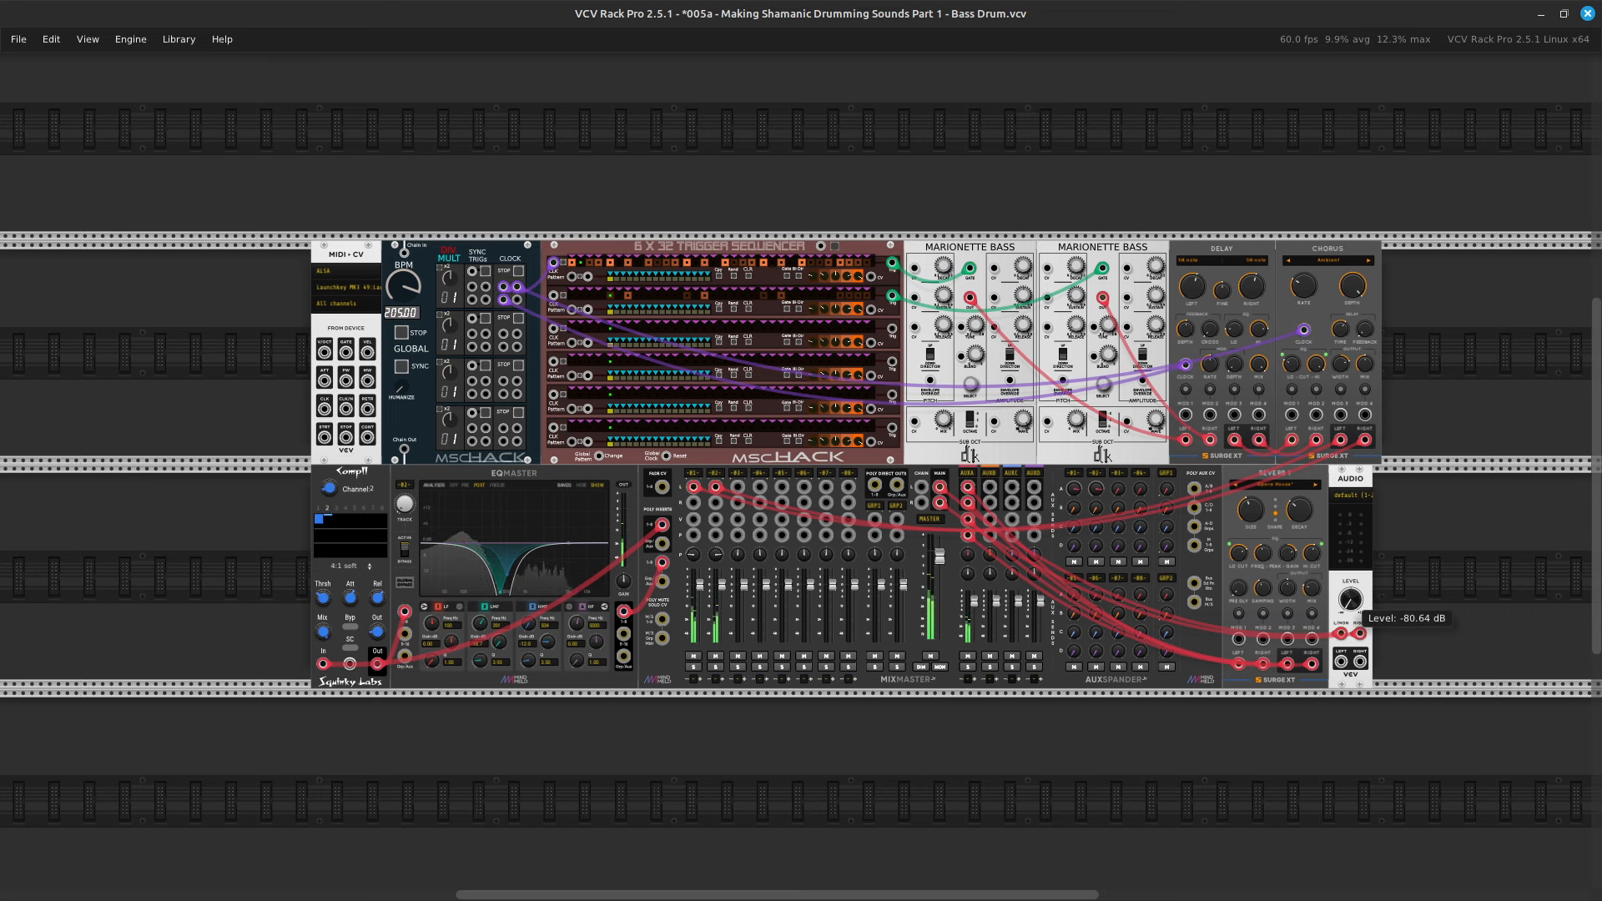
left_click_drag(1352, 601, 1345, 575)
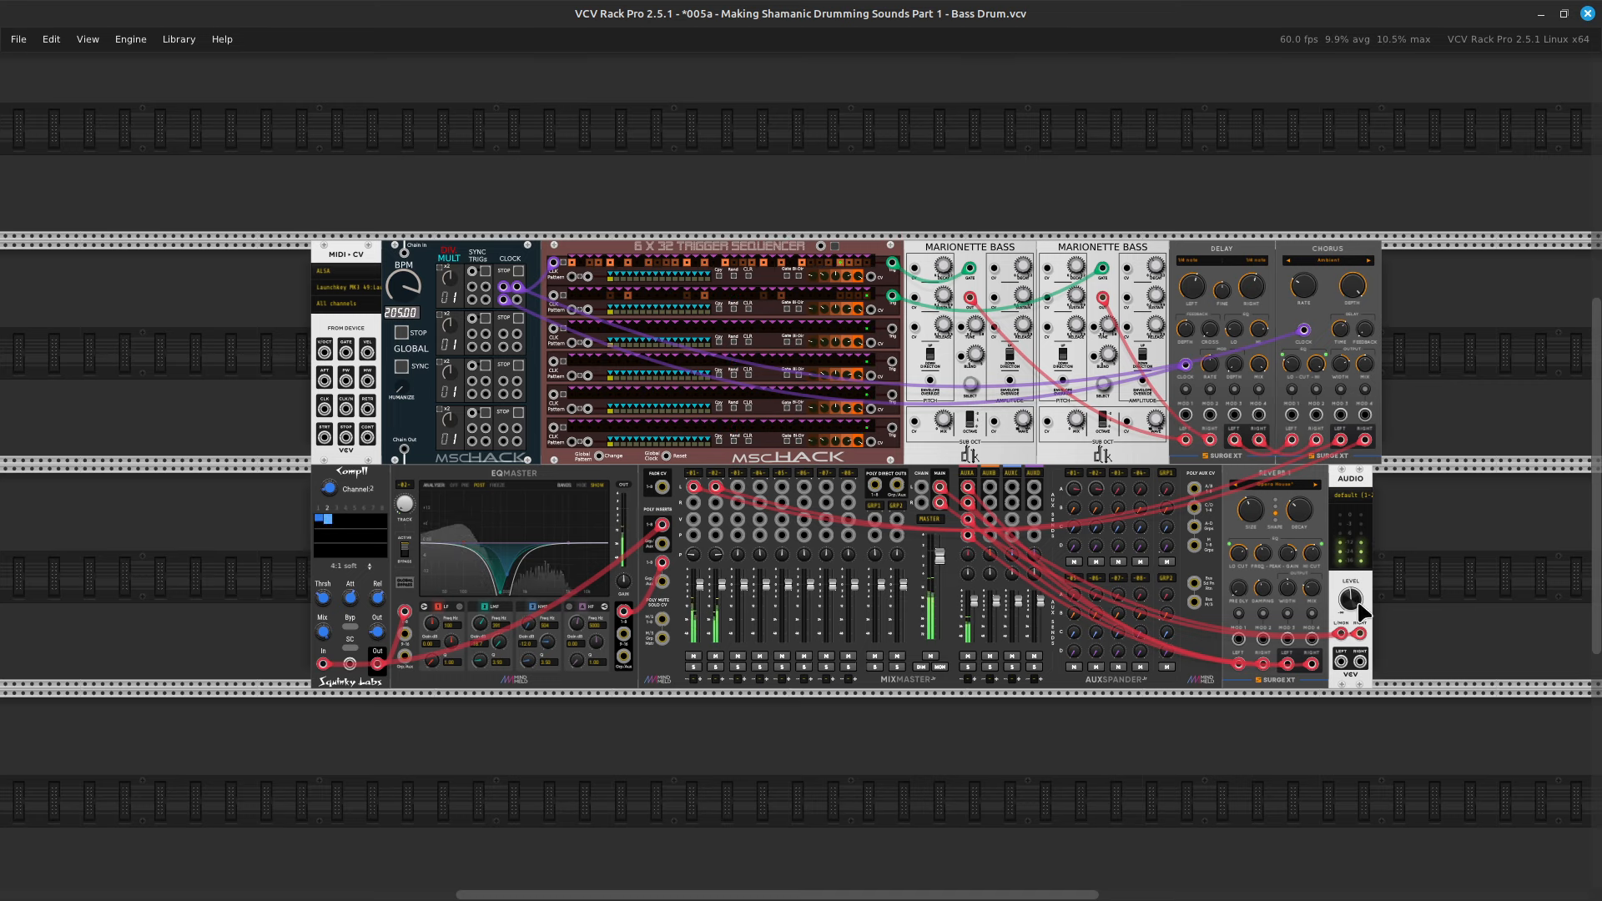
mouse_move(1352, 608)
left_click_drag(1352, 608, 1352, 671)
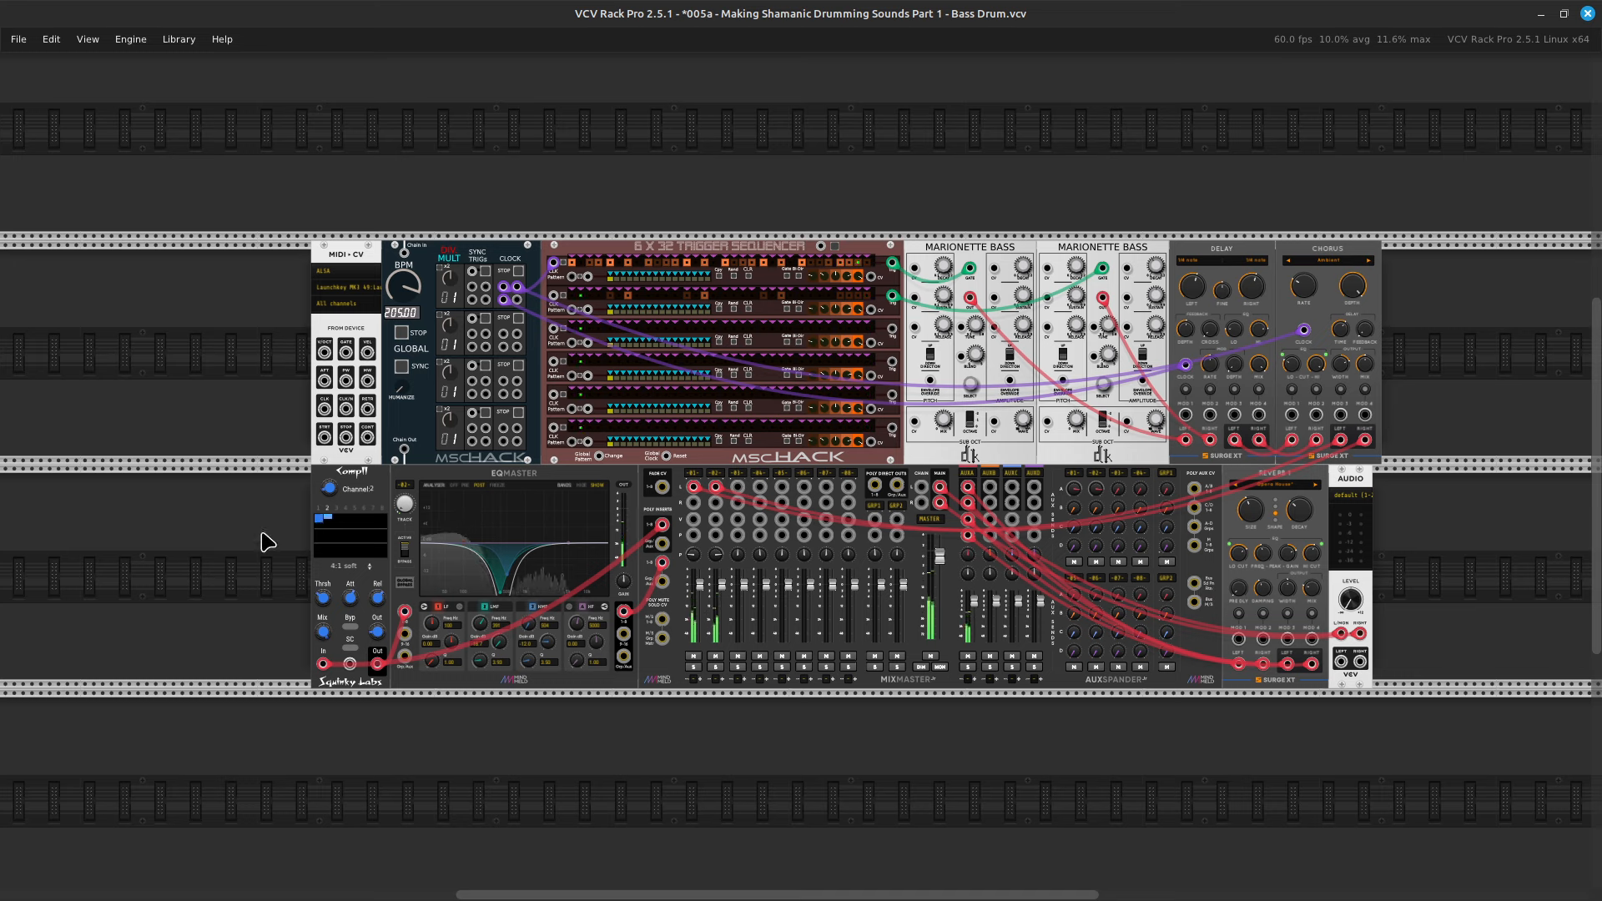
key("ctrl+s")
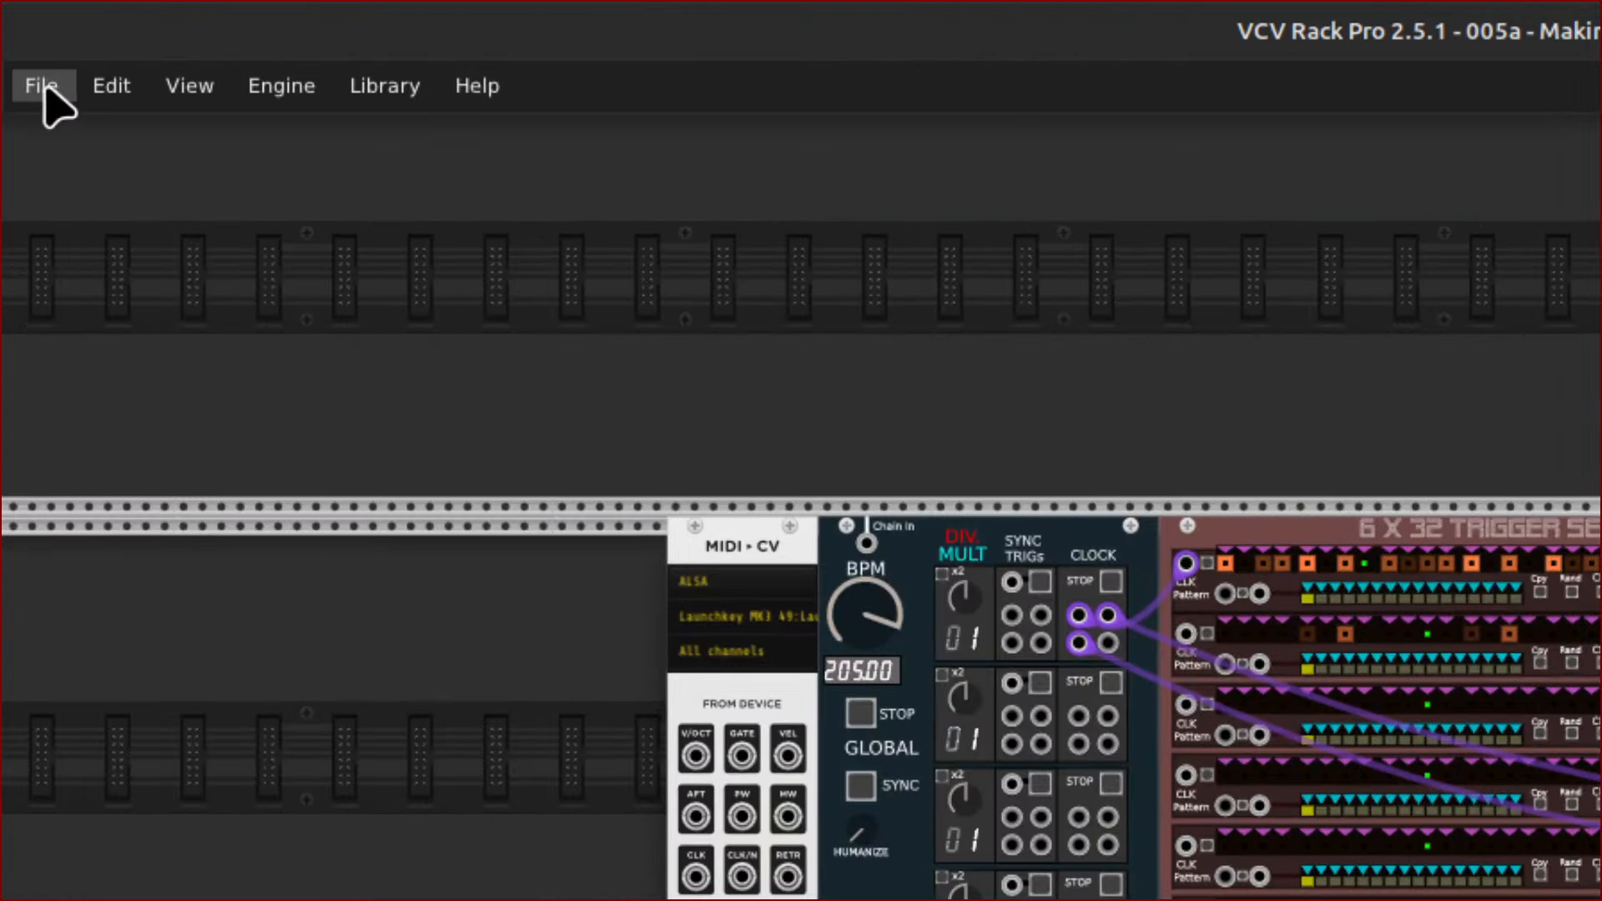
Open the patch "08 Channels with Compressor, EQ, and Aux.vcv" from the Mixer Setups folder inside patches.
left_click(43, 92)
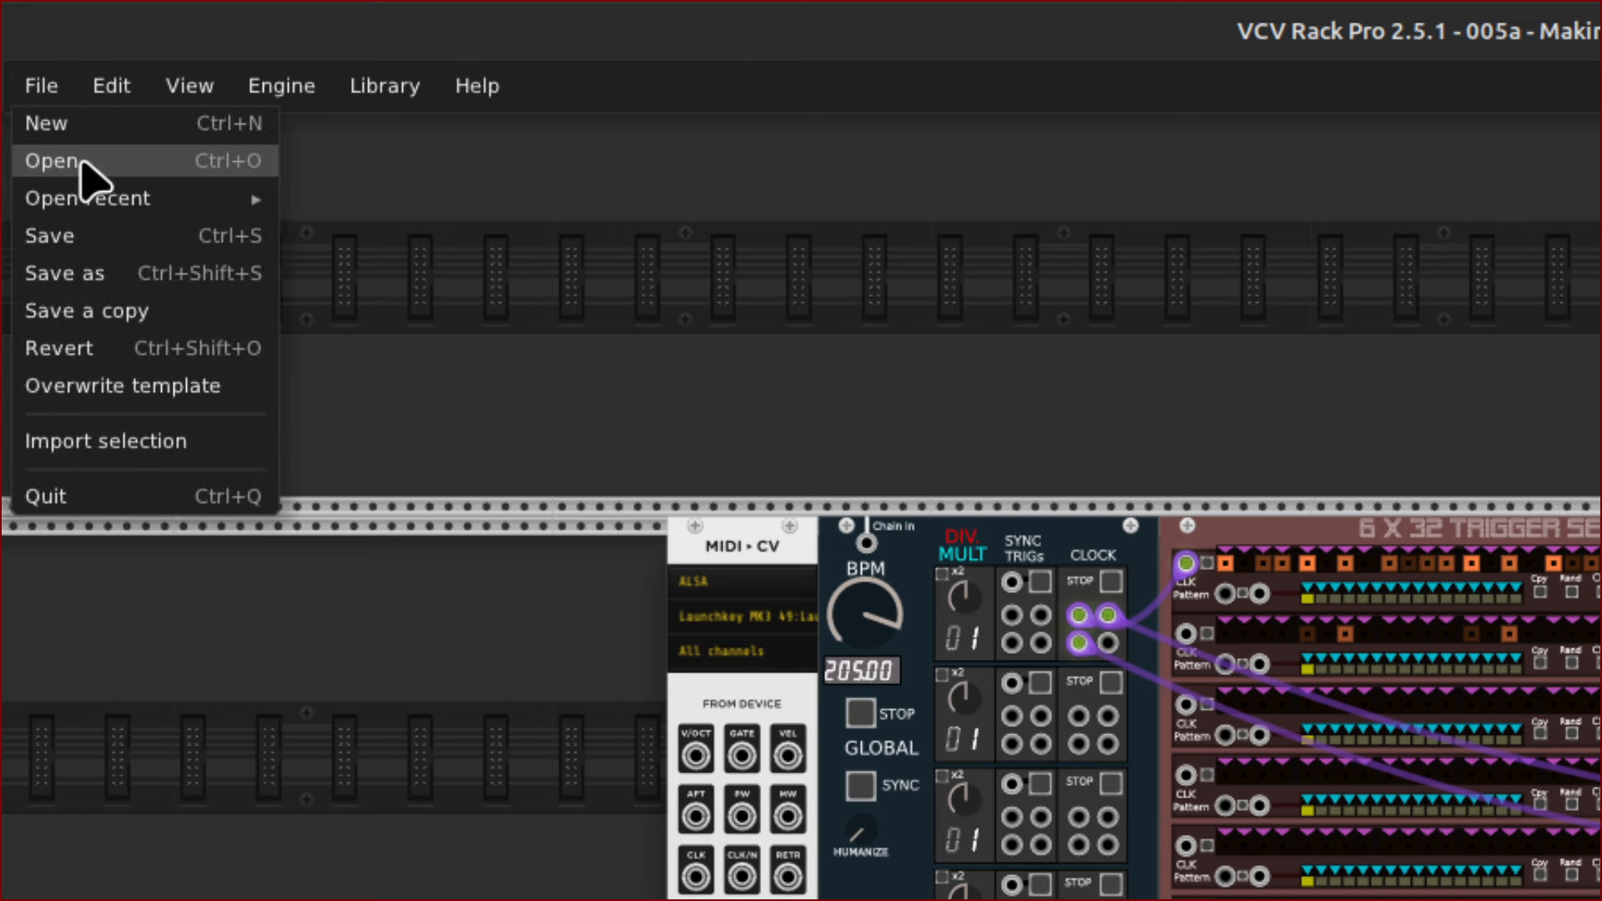
mouse_move(79, 203)
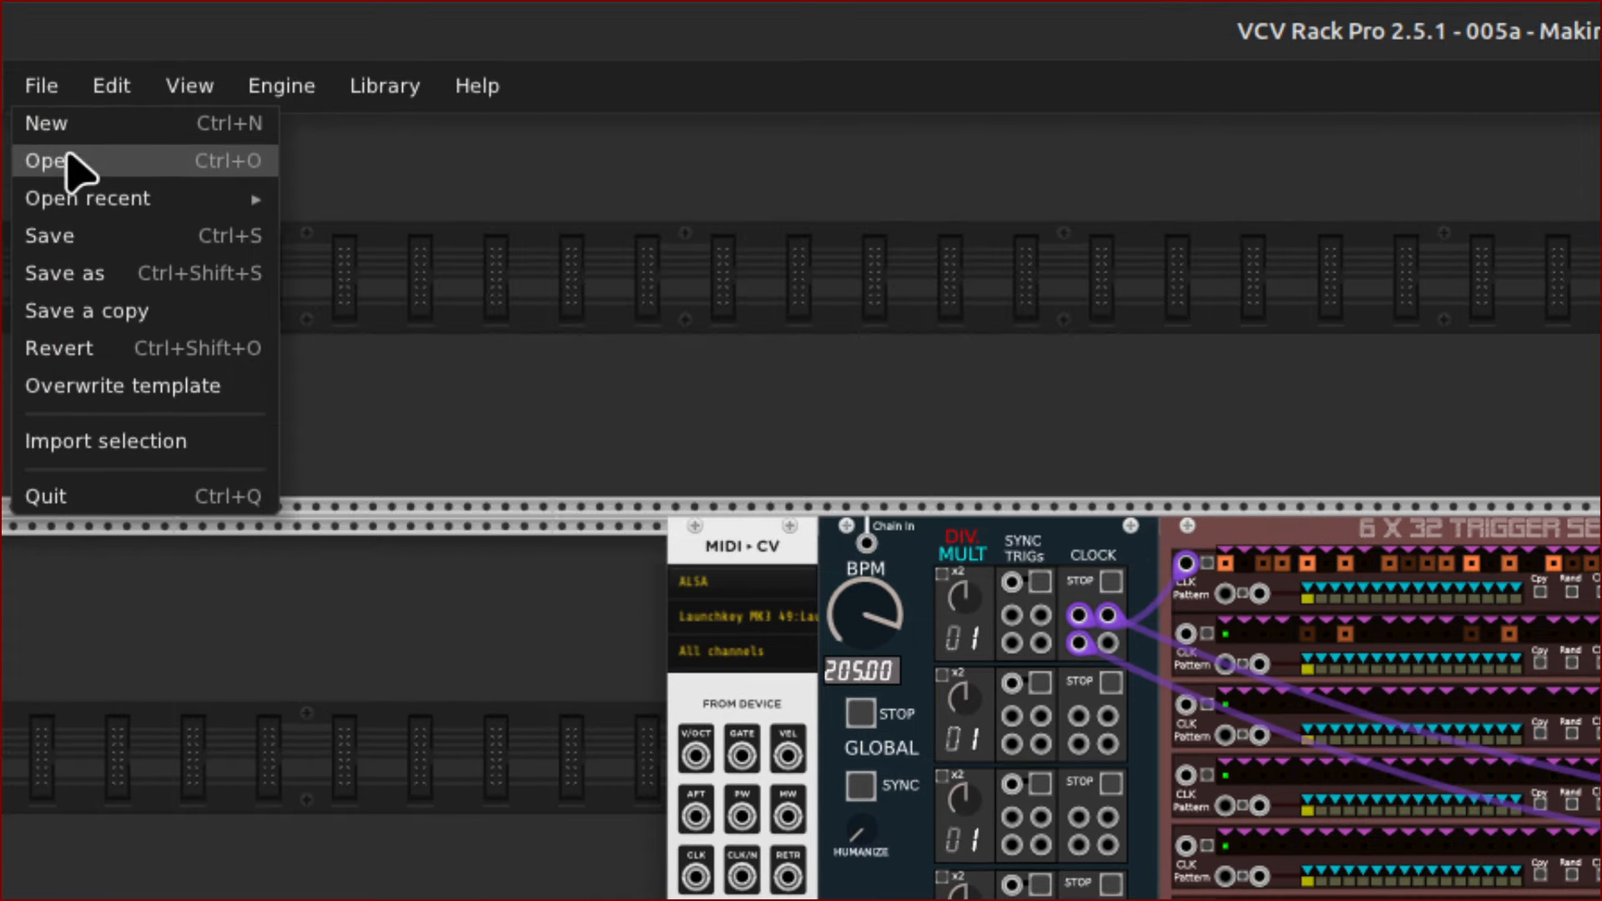
left_click(72, 161)
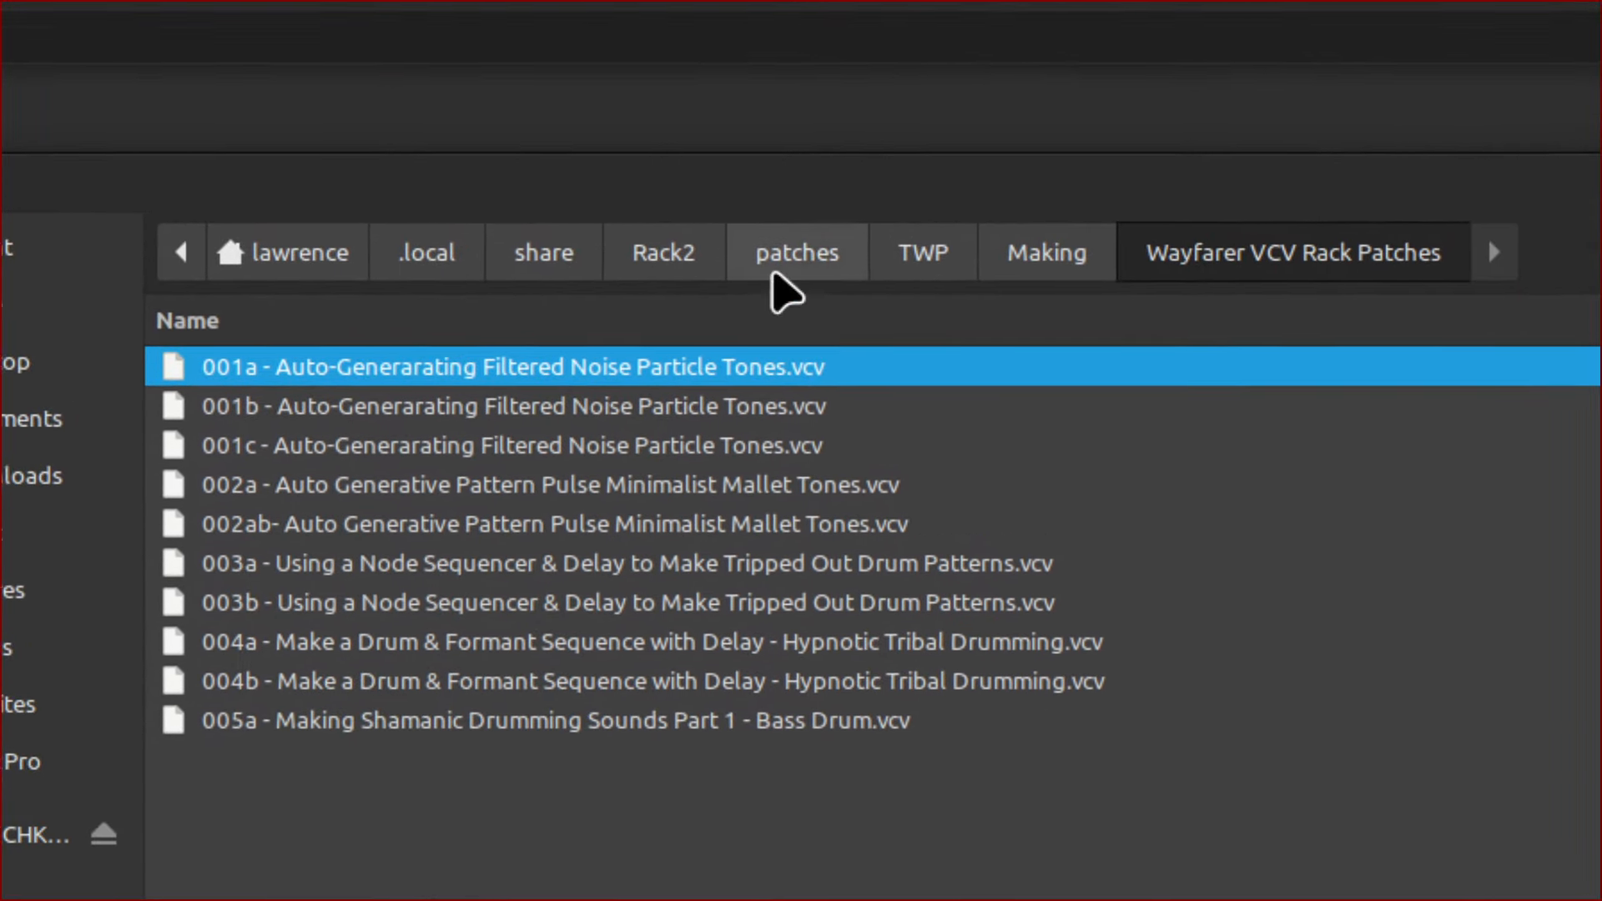
left_click(1144, 44)
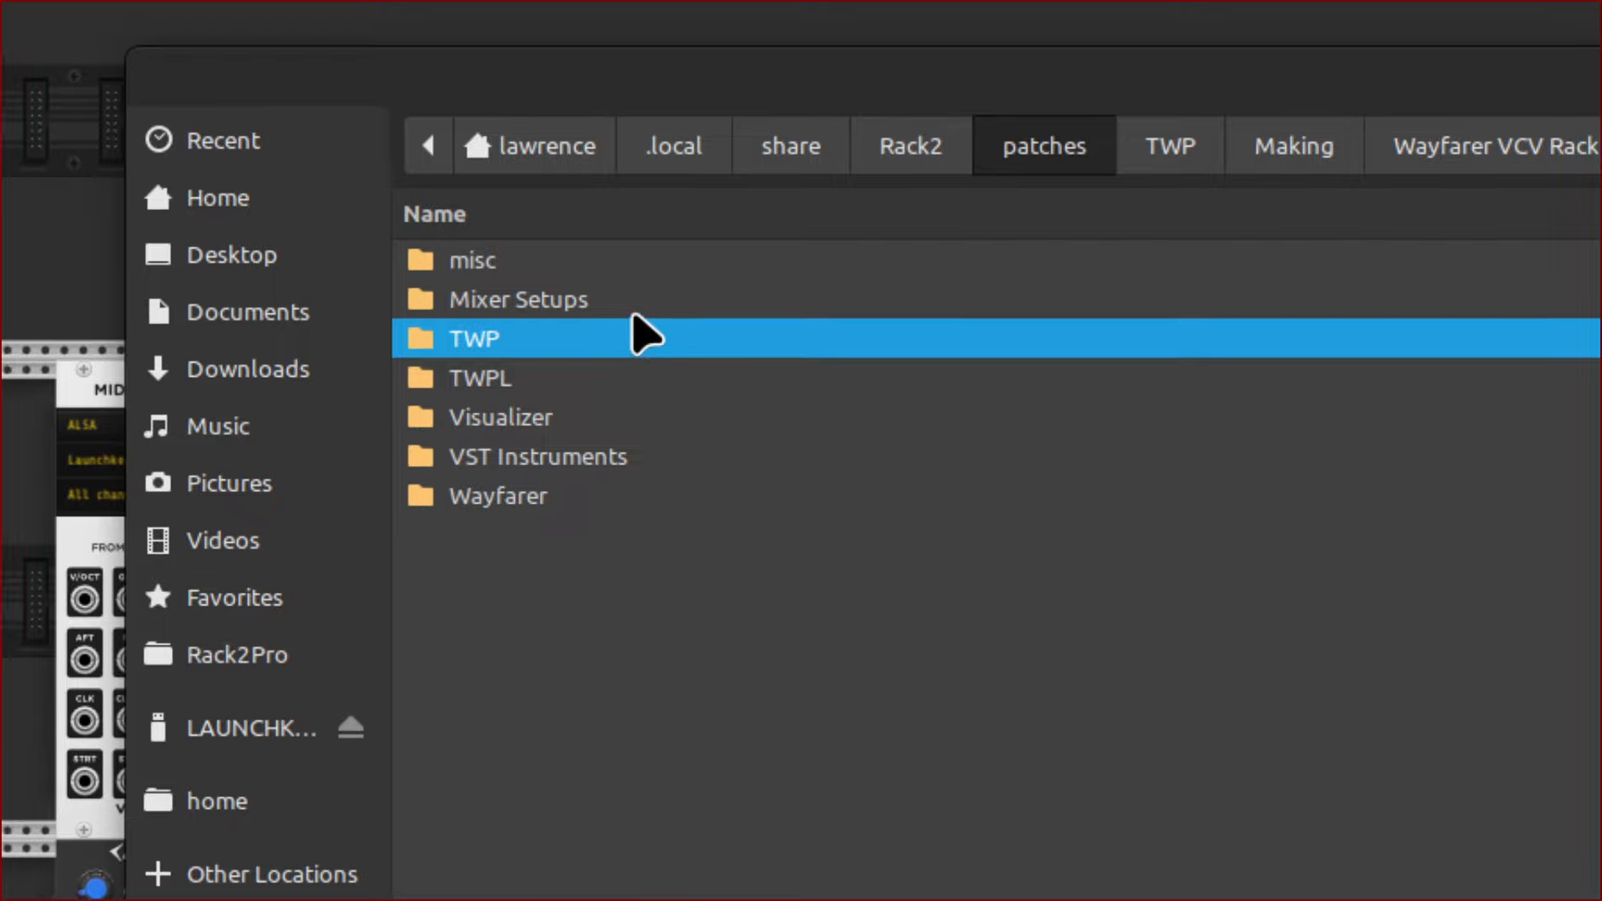
double_click(627, 315)
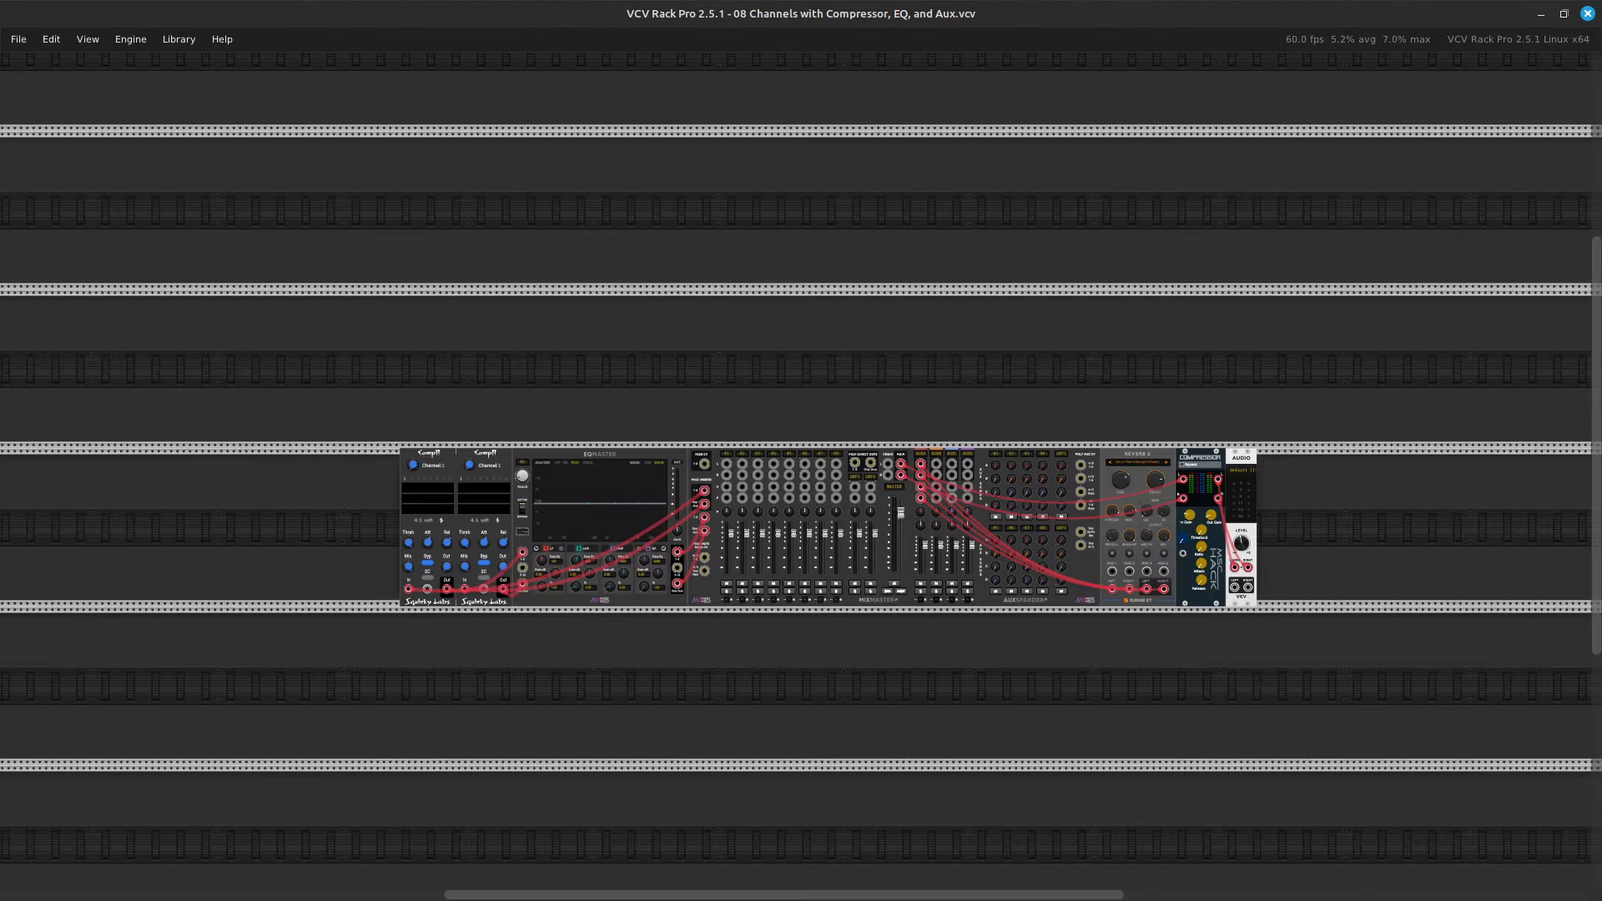
Find the MIDI-CV module by searching for "midi" and place it in the empty row above the two CompII modules.
key("ctrl+equal")
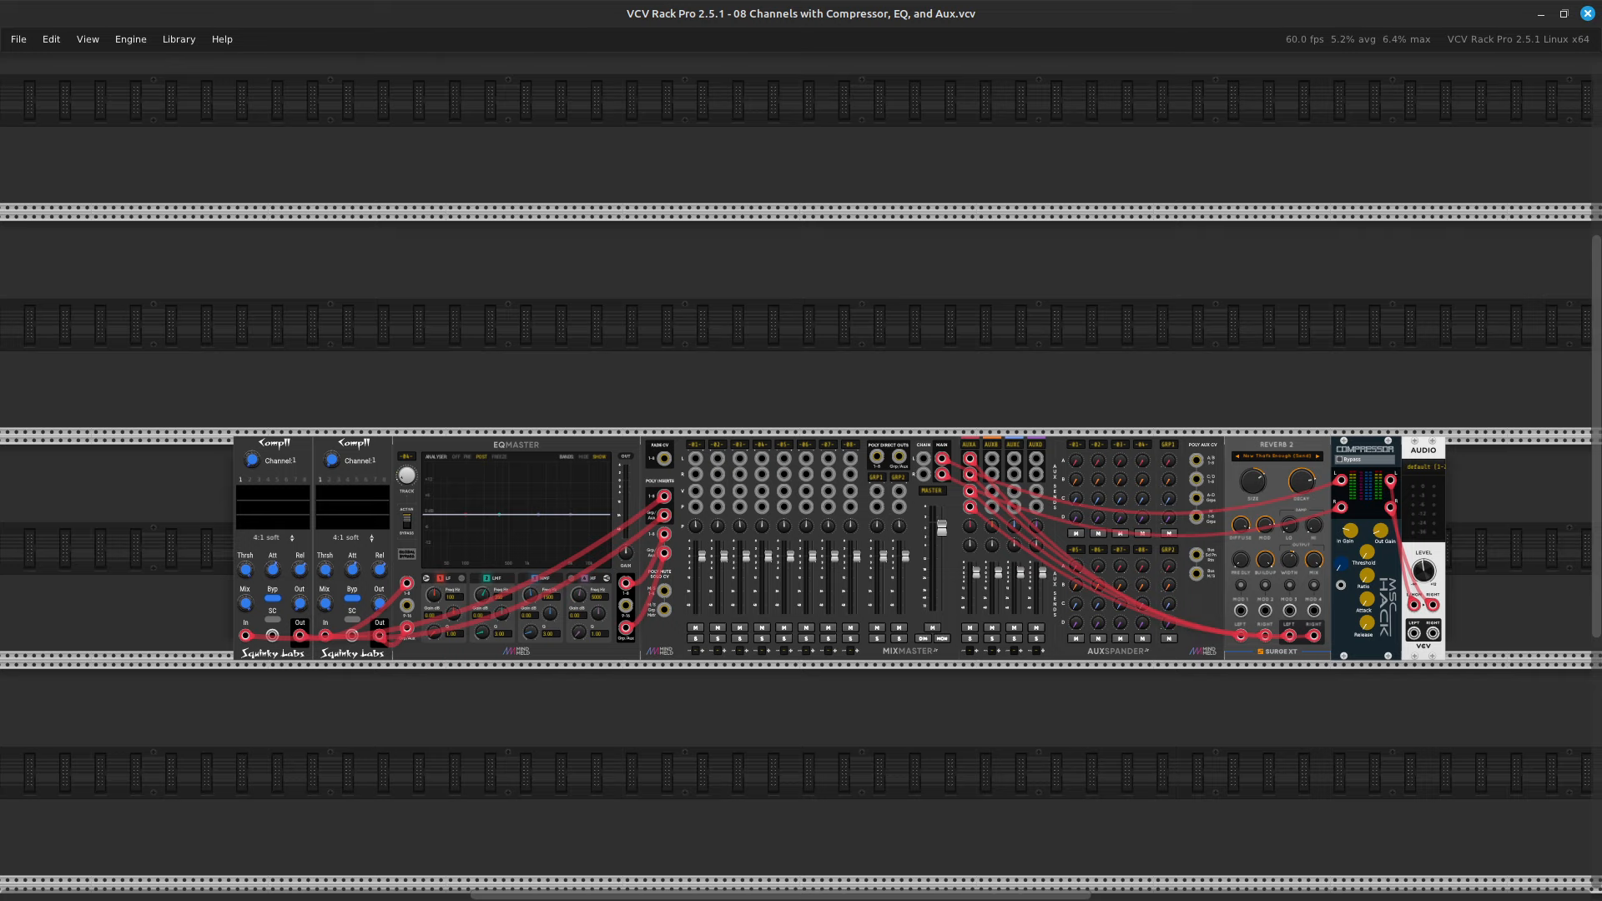
scroll(801, 484, "up", 2)
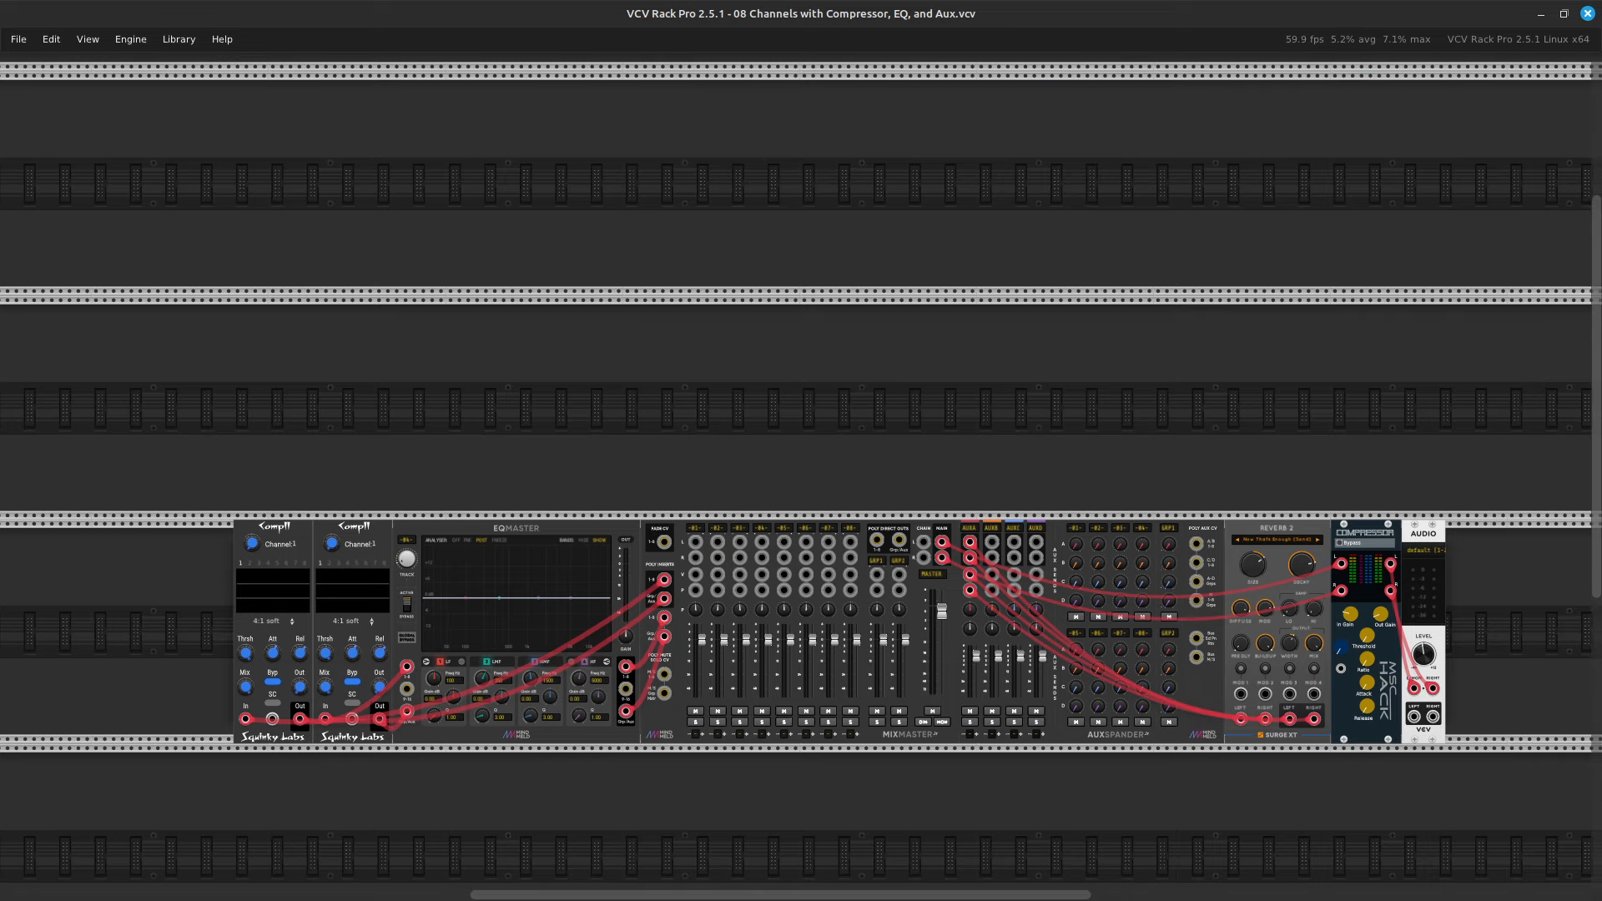
key("Return")
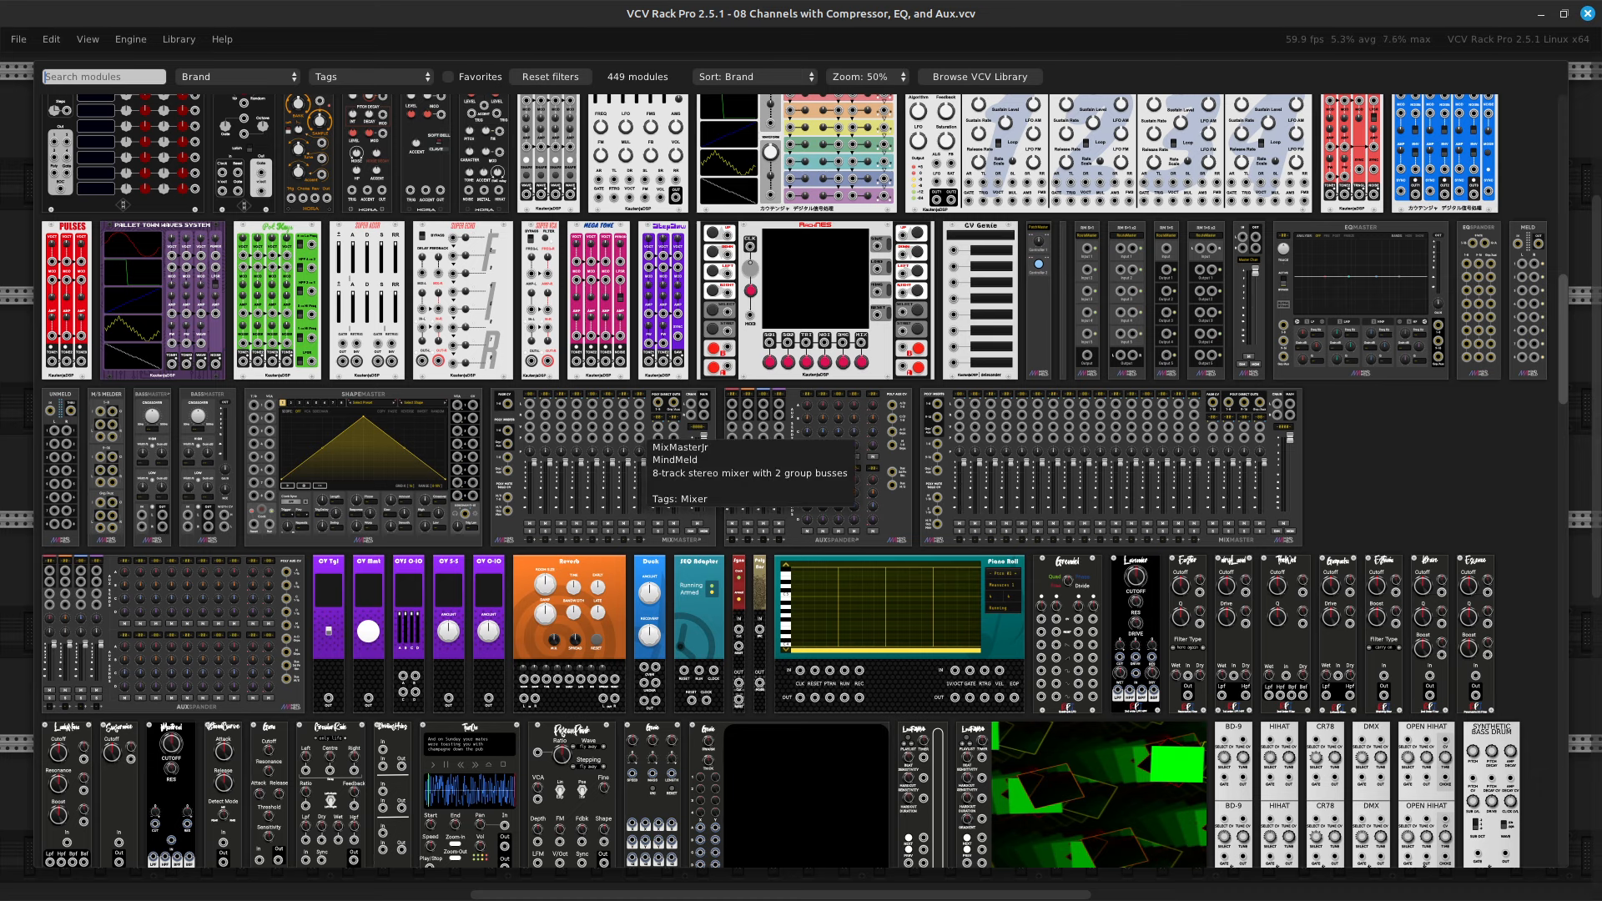
type("midi")
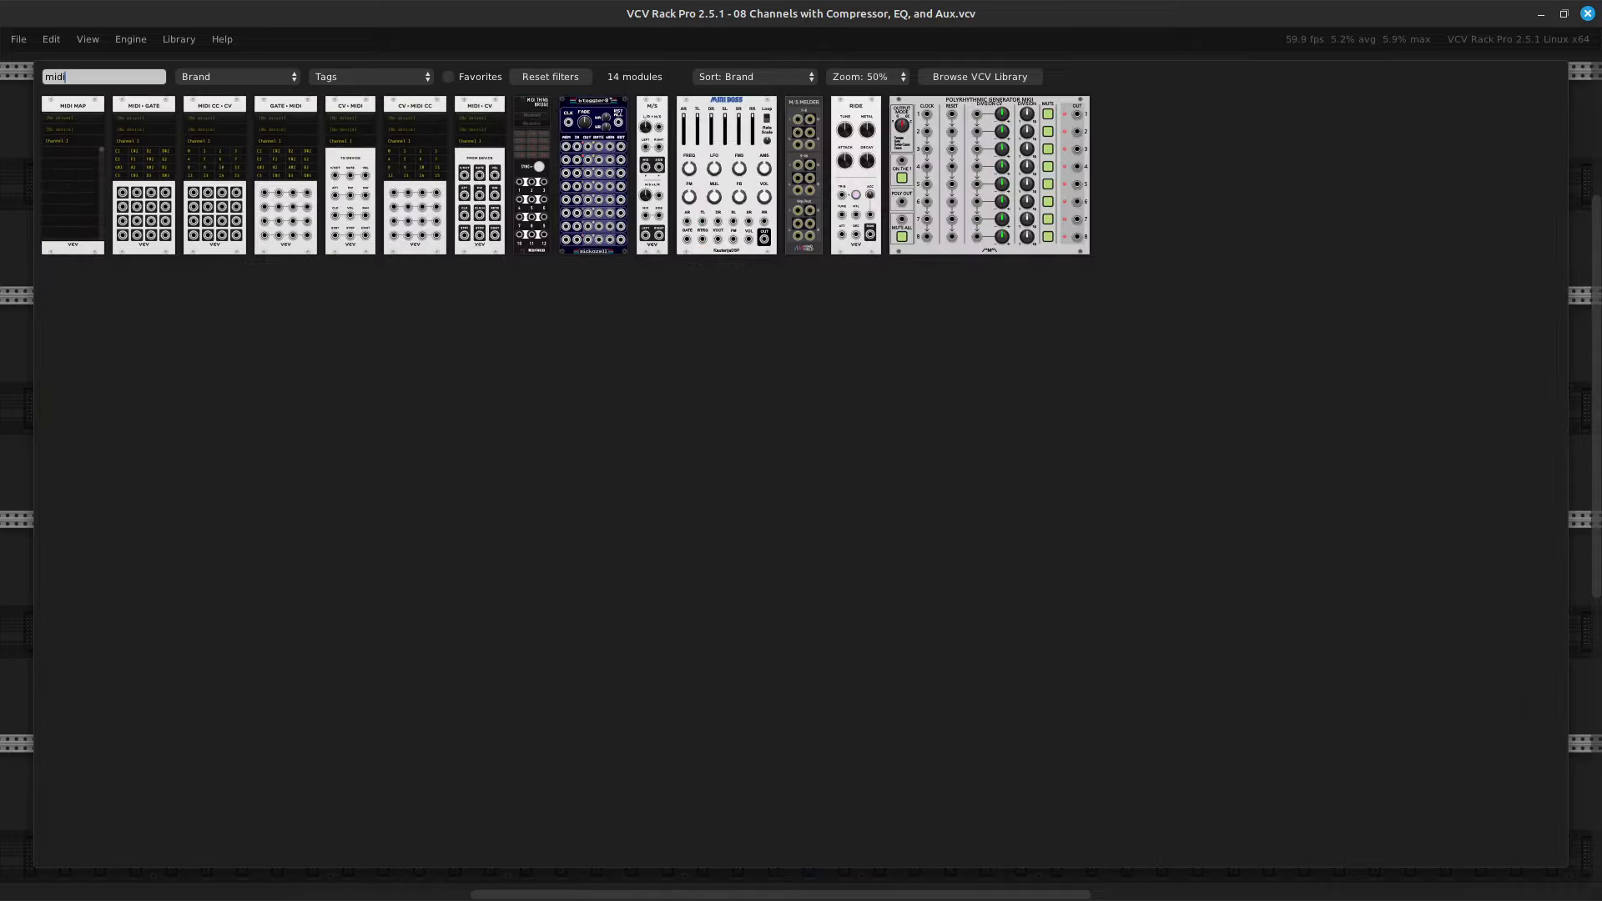
left_click_drag(482, 208, 278, 406)
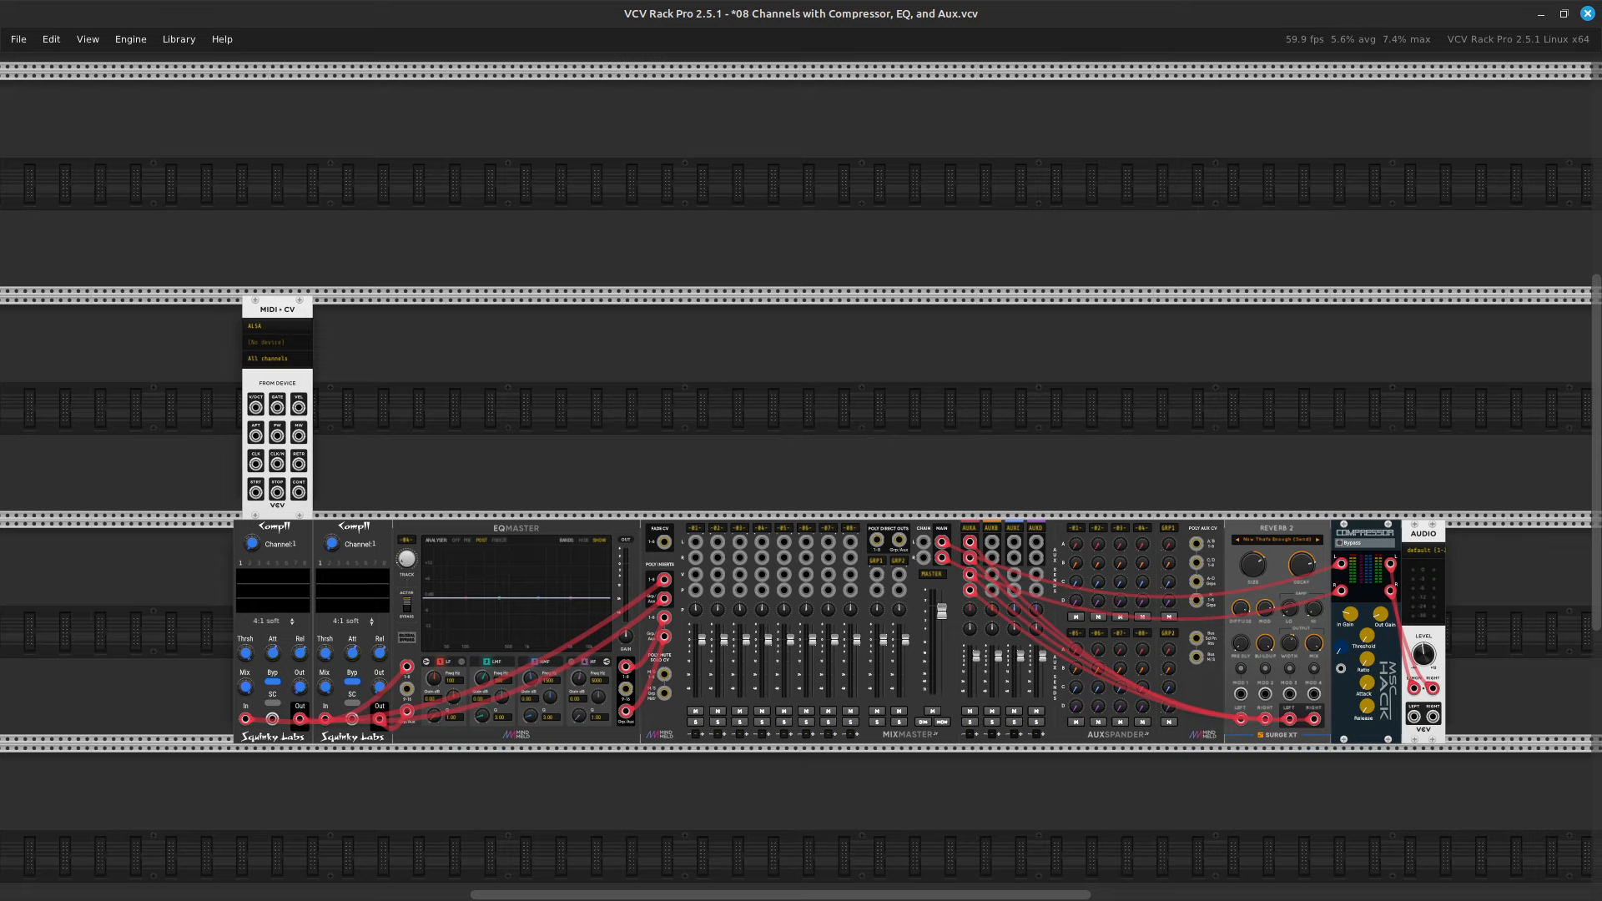
Shift the MIDI-CV module so its edge lines up with the outer edge of the first CompII module below.
key("ctrl+equal")
key("ctrl+equal")
key("ctrl+equal")
key("Left")
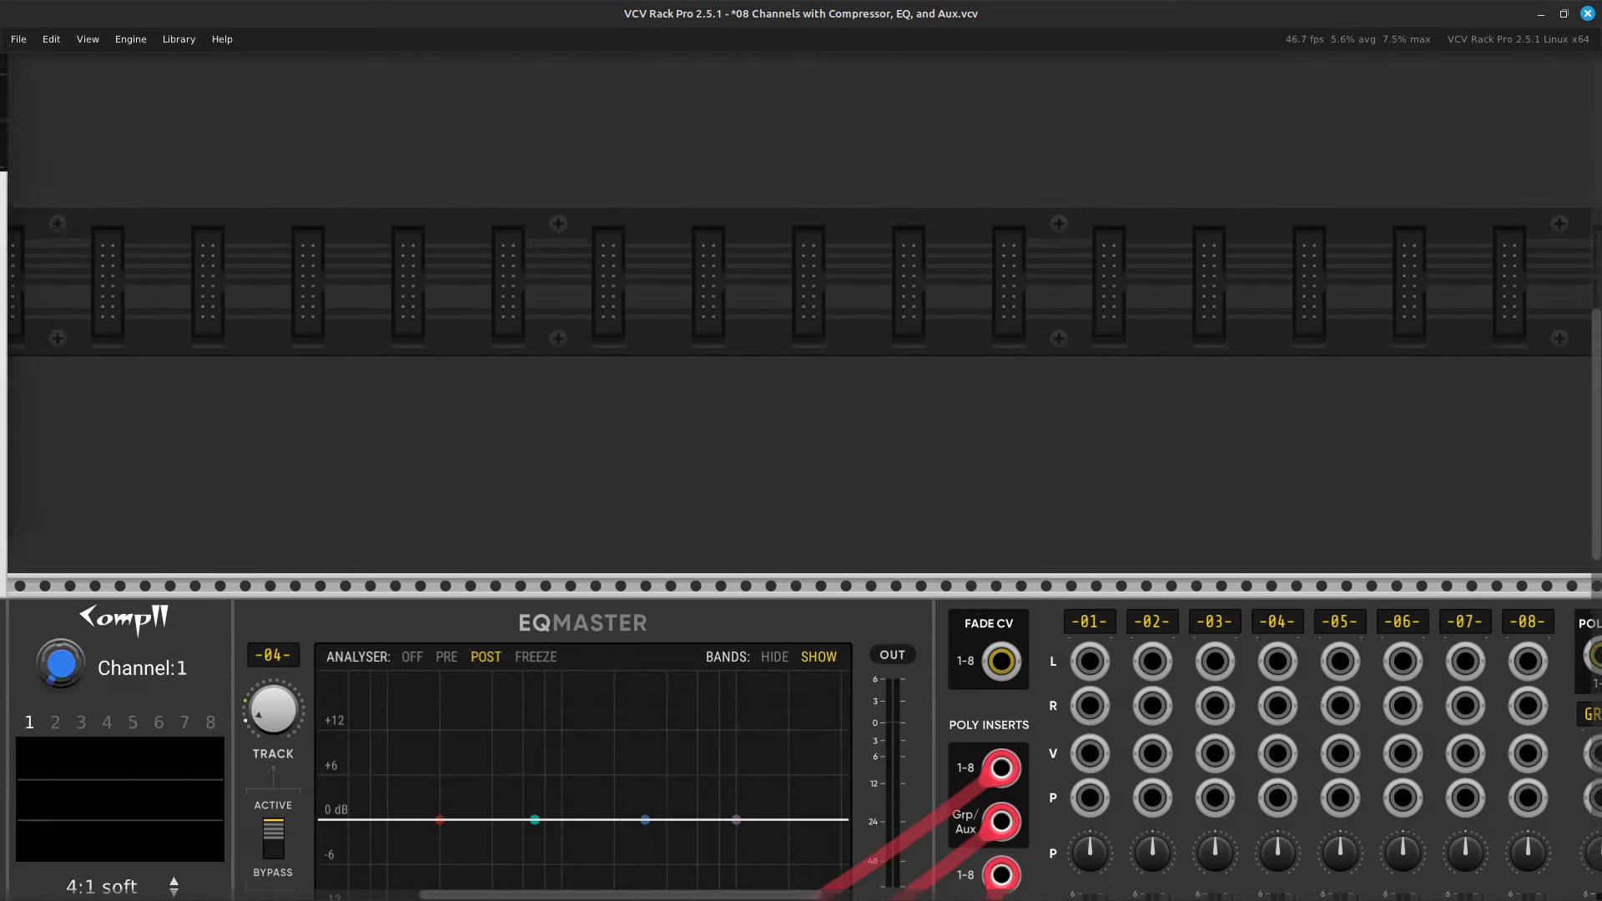
key("Up")
key("Up")
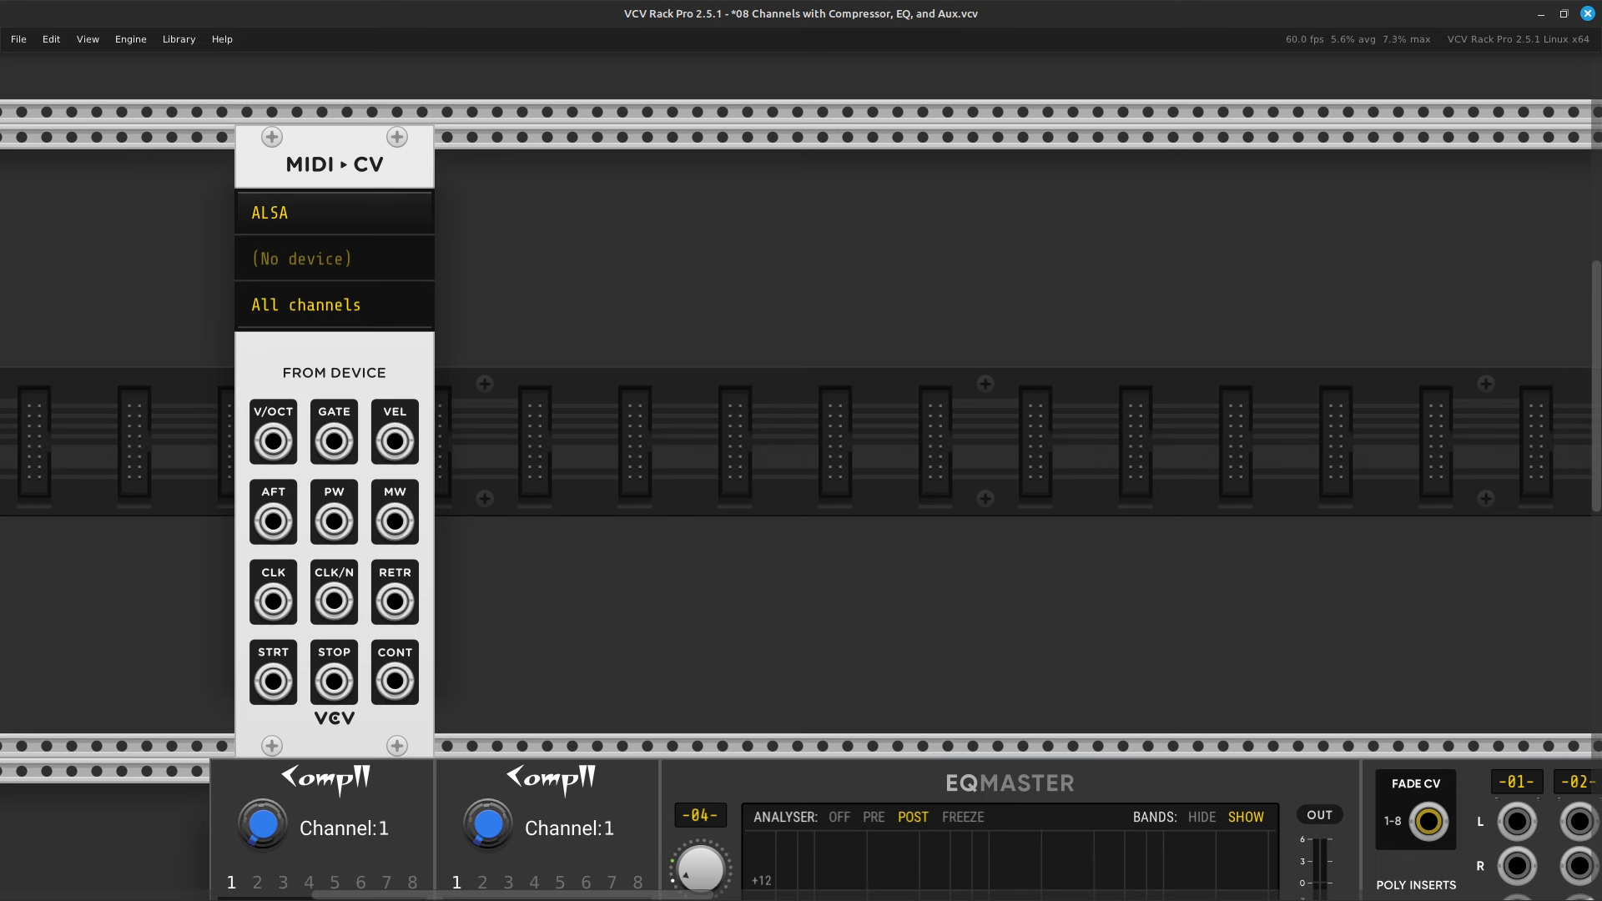
left_click_drag(335, 164, 310, 165)
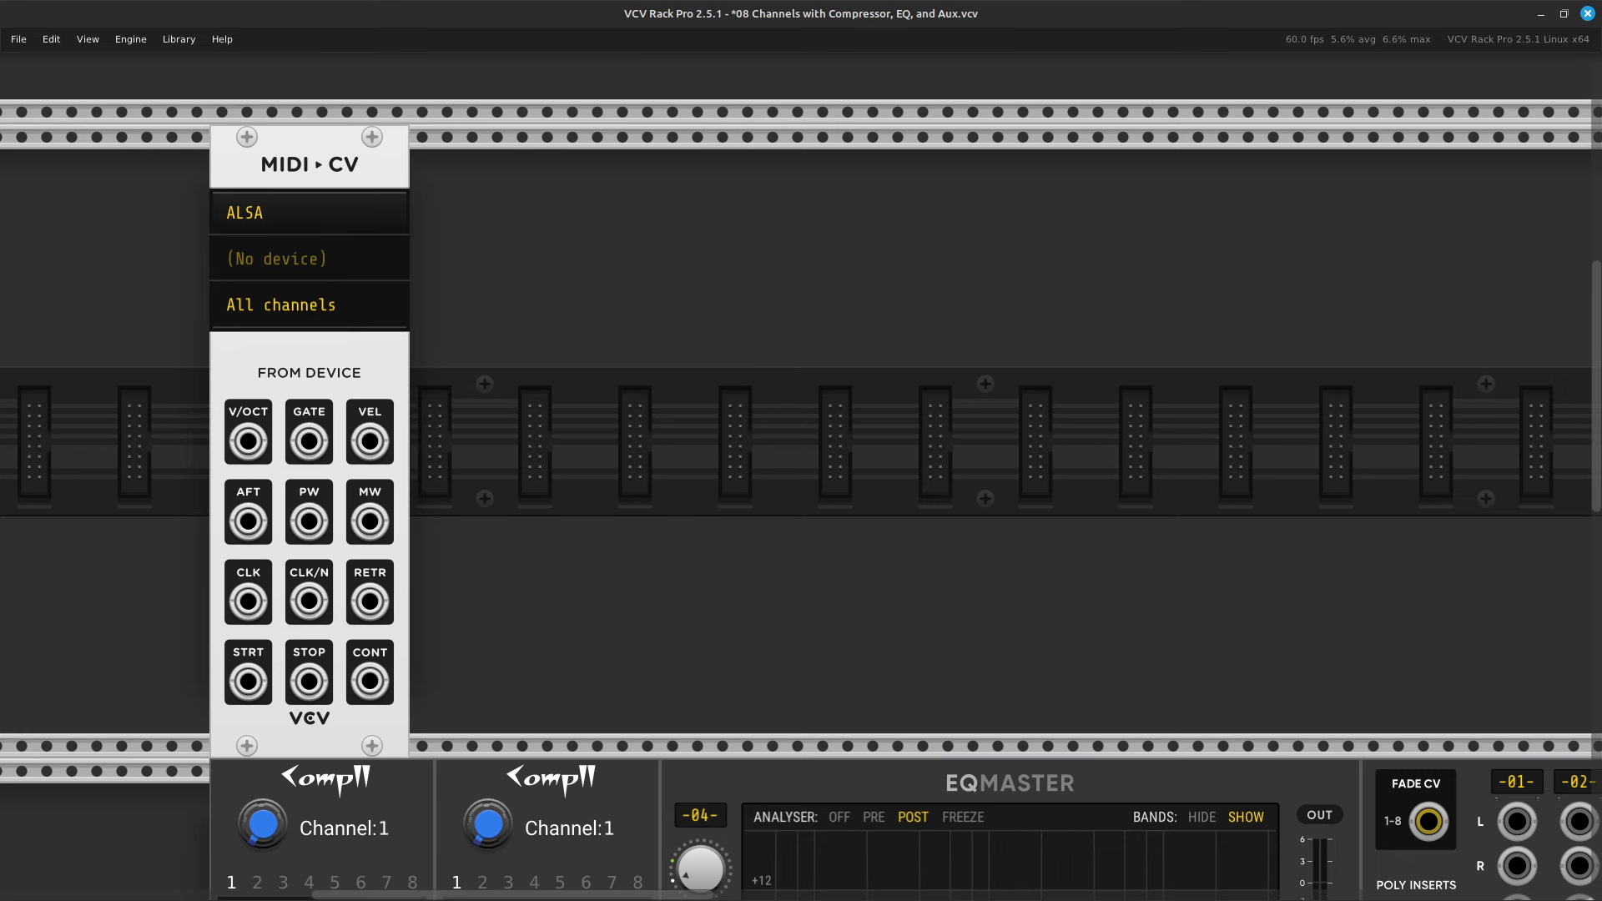
Search the module library for "drum" and add the Marionette Bass module directly beside MIDI-CV.
key("Return")
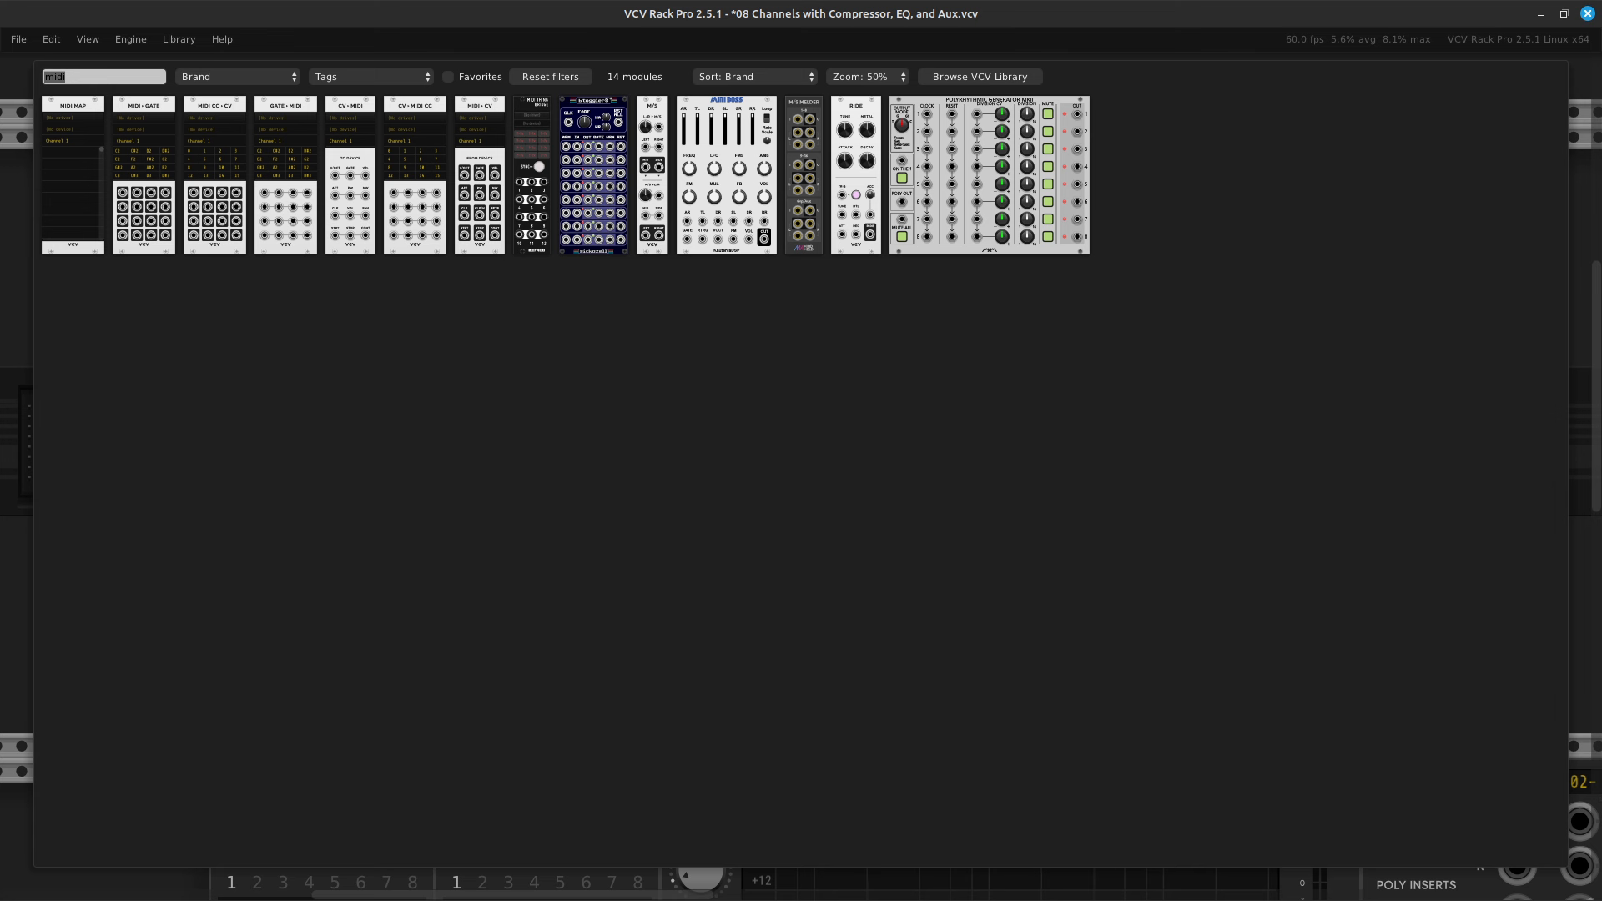
key("BackSpace")
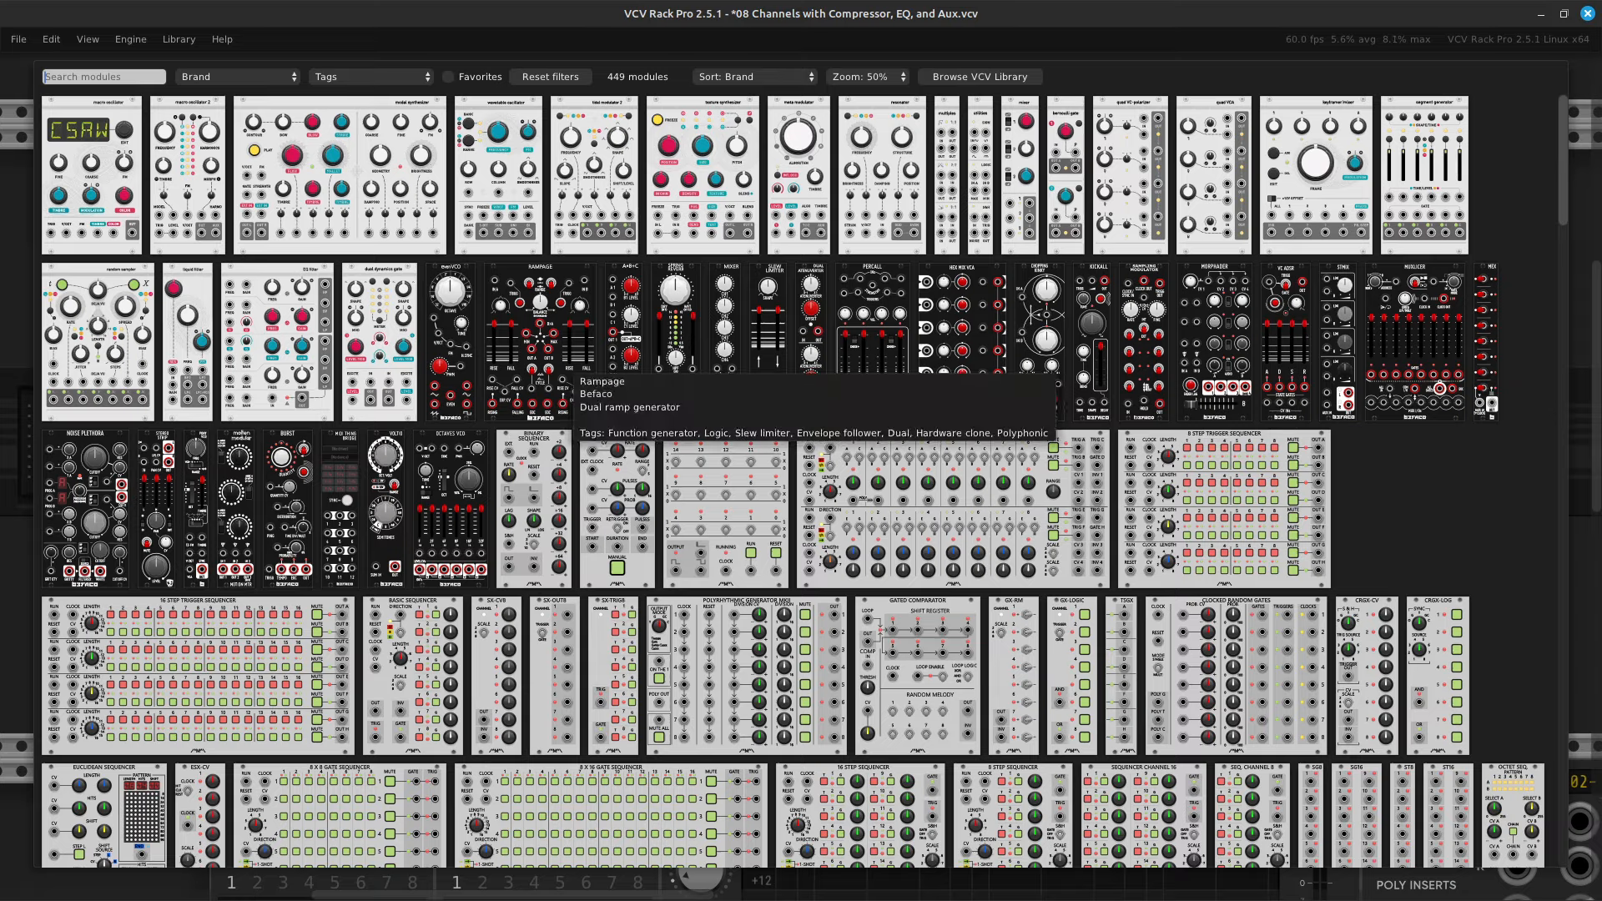
type("drum")
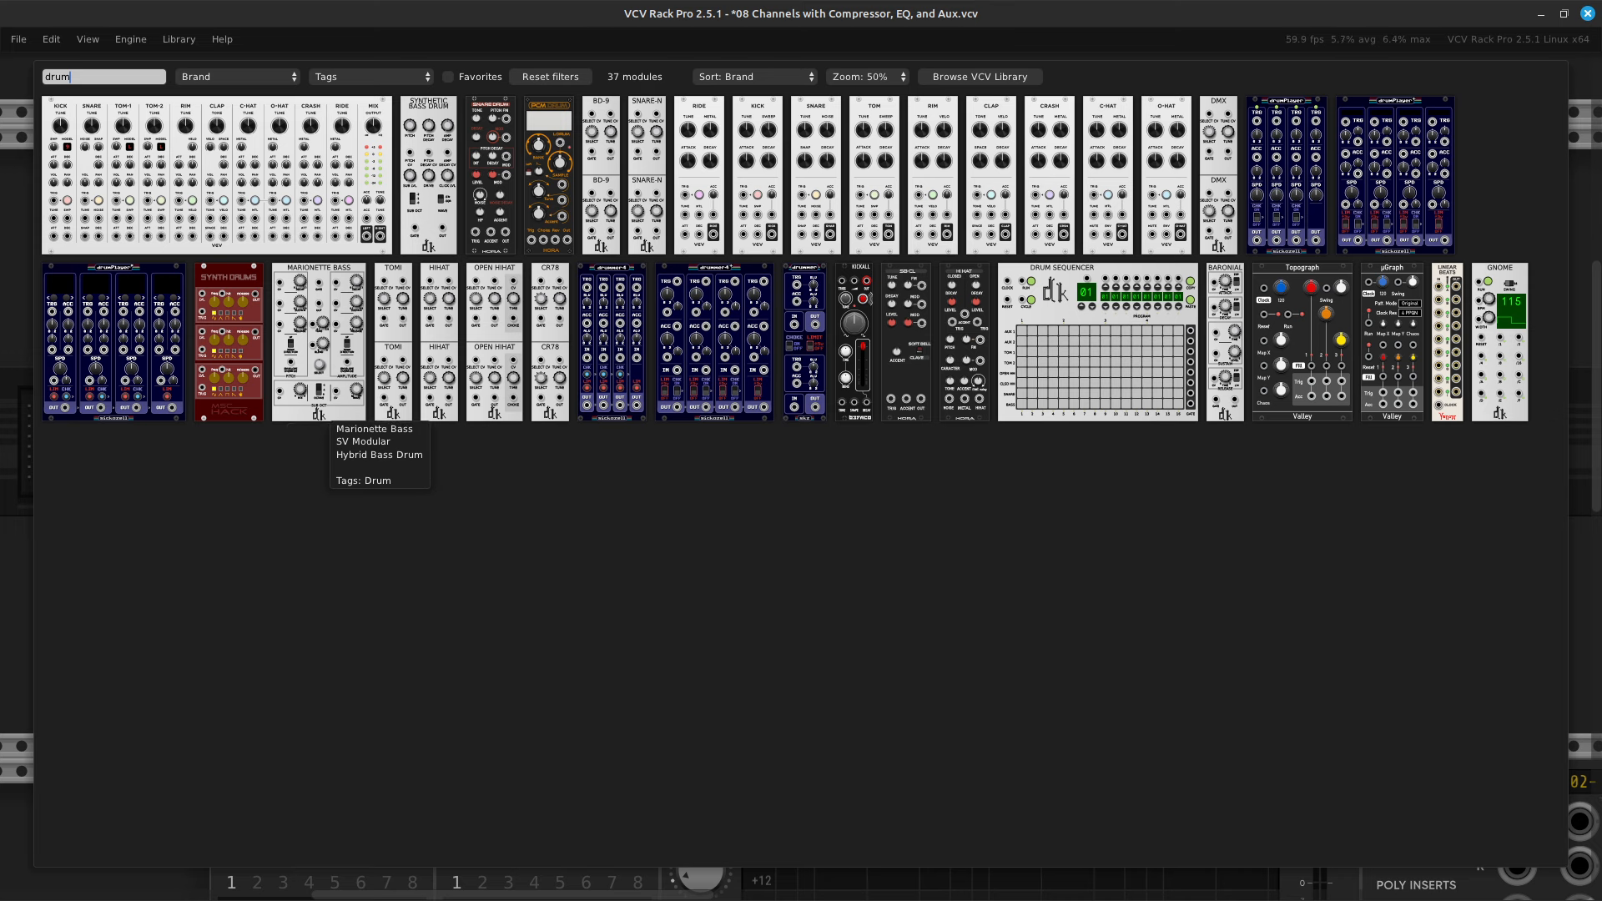
left_click(319, 411)
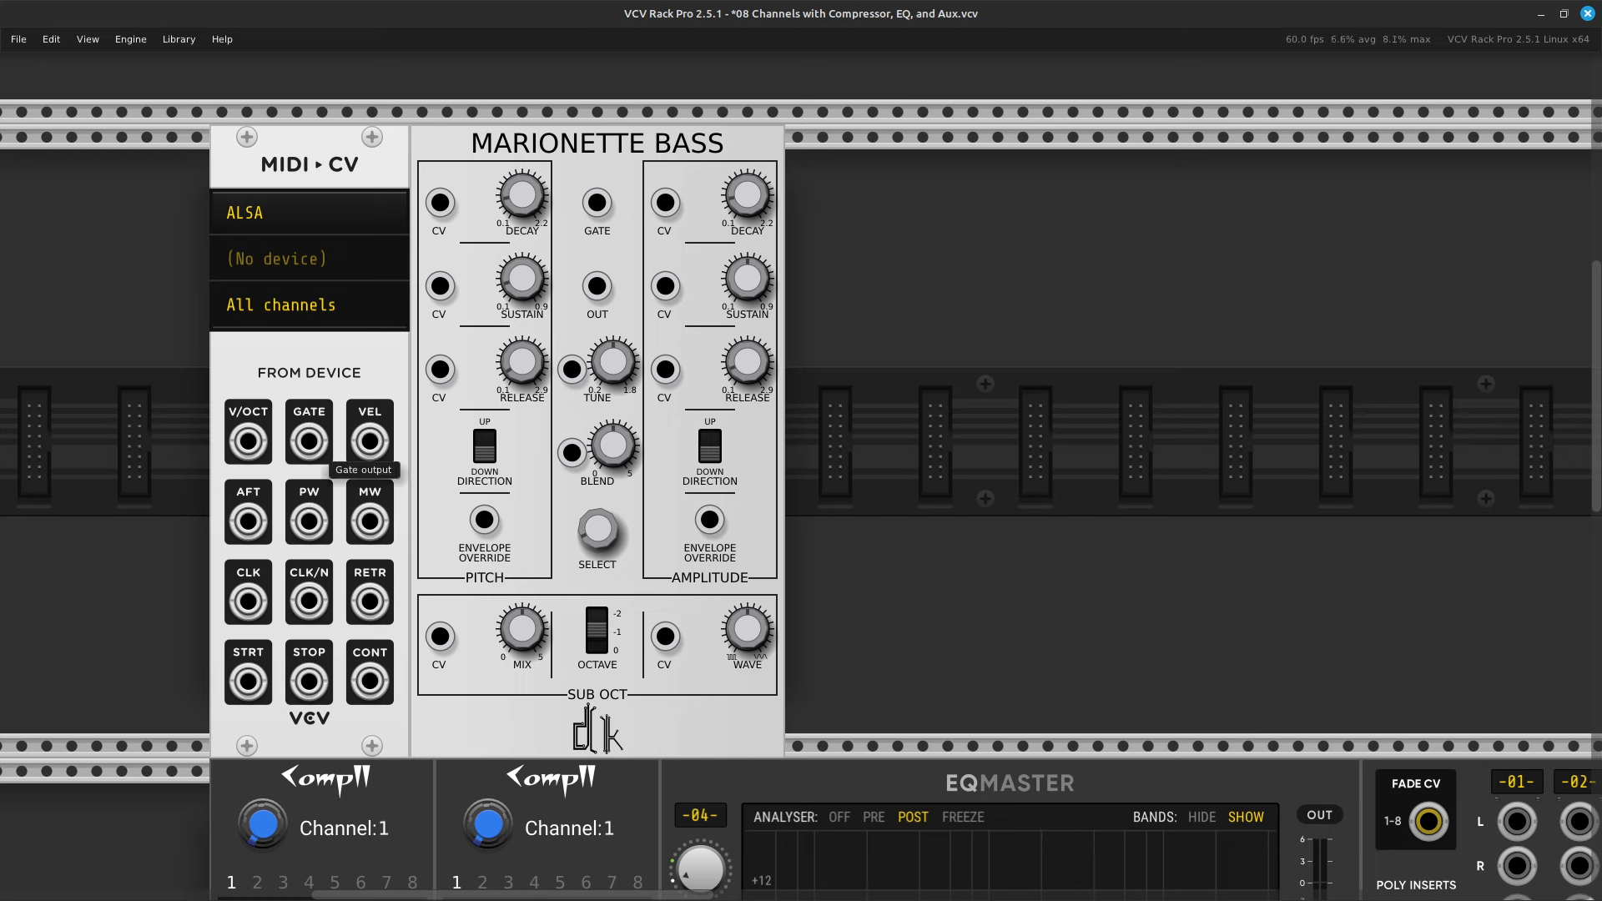
Patch a green cable from MIDI-CV GATE to Marionette Bass GATE and choose the Launchkey MK3 49 LKMK3 MIDI In 28:0 device.
right_click(314, 439)
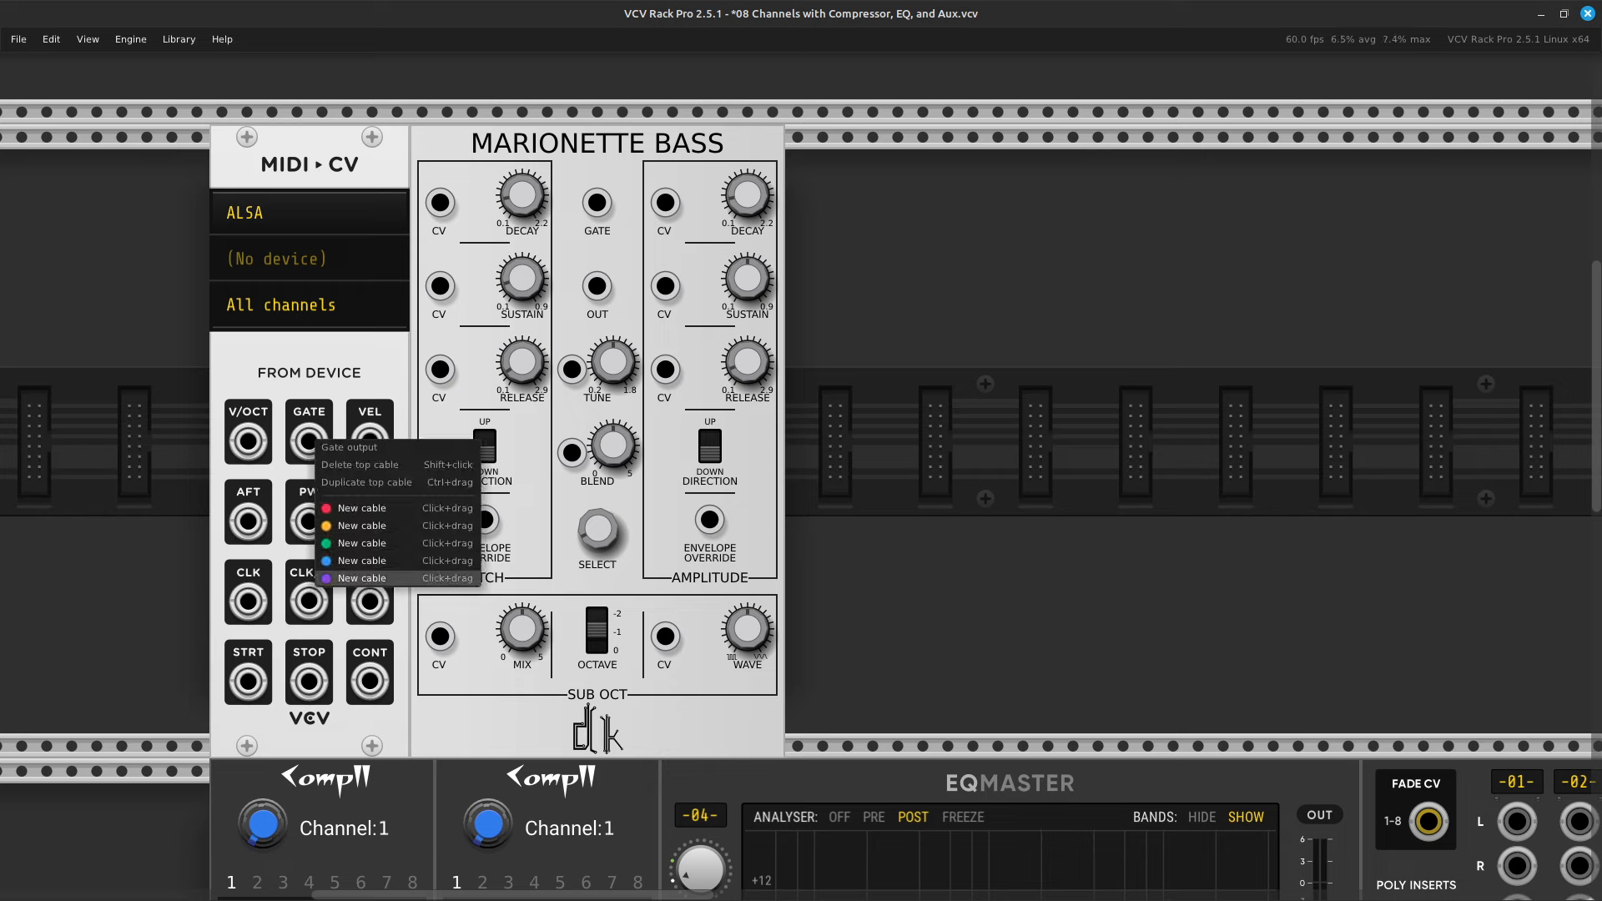
left_click(362, 543)
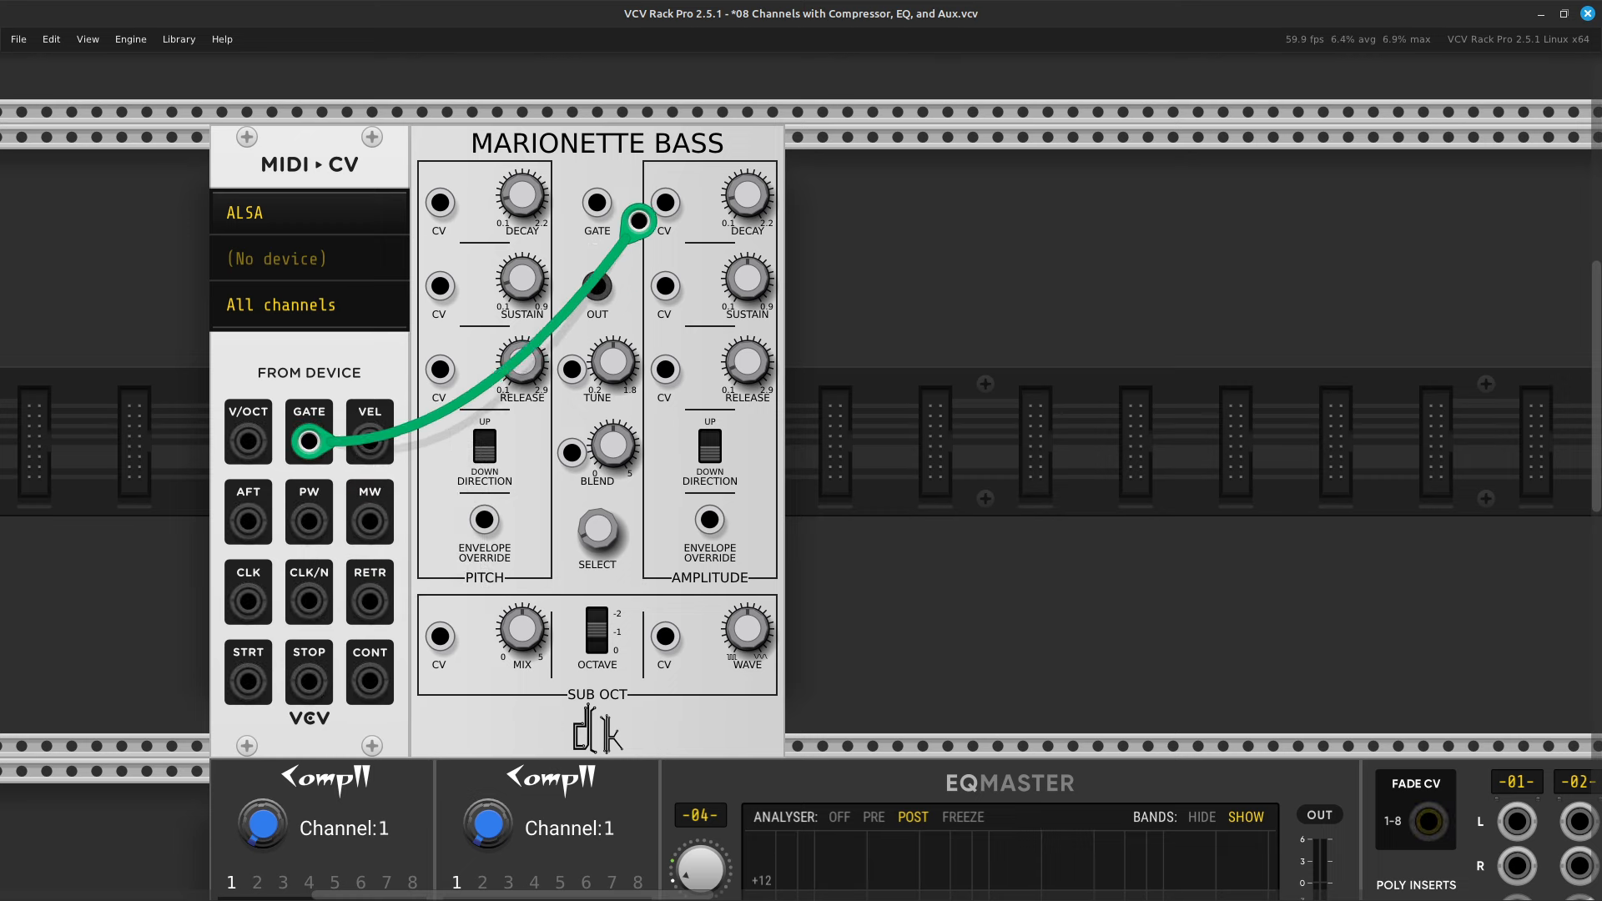
left_click(596, 203)
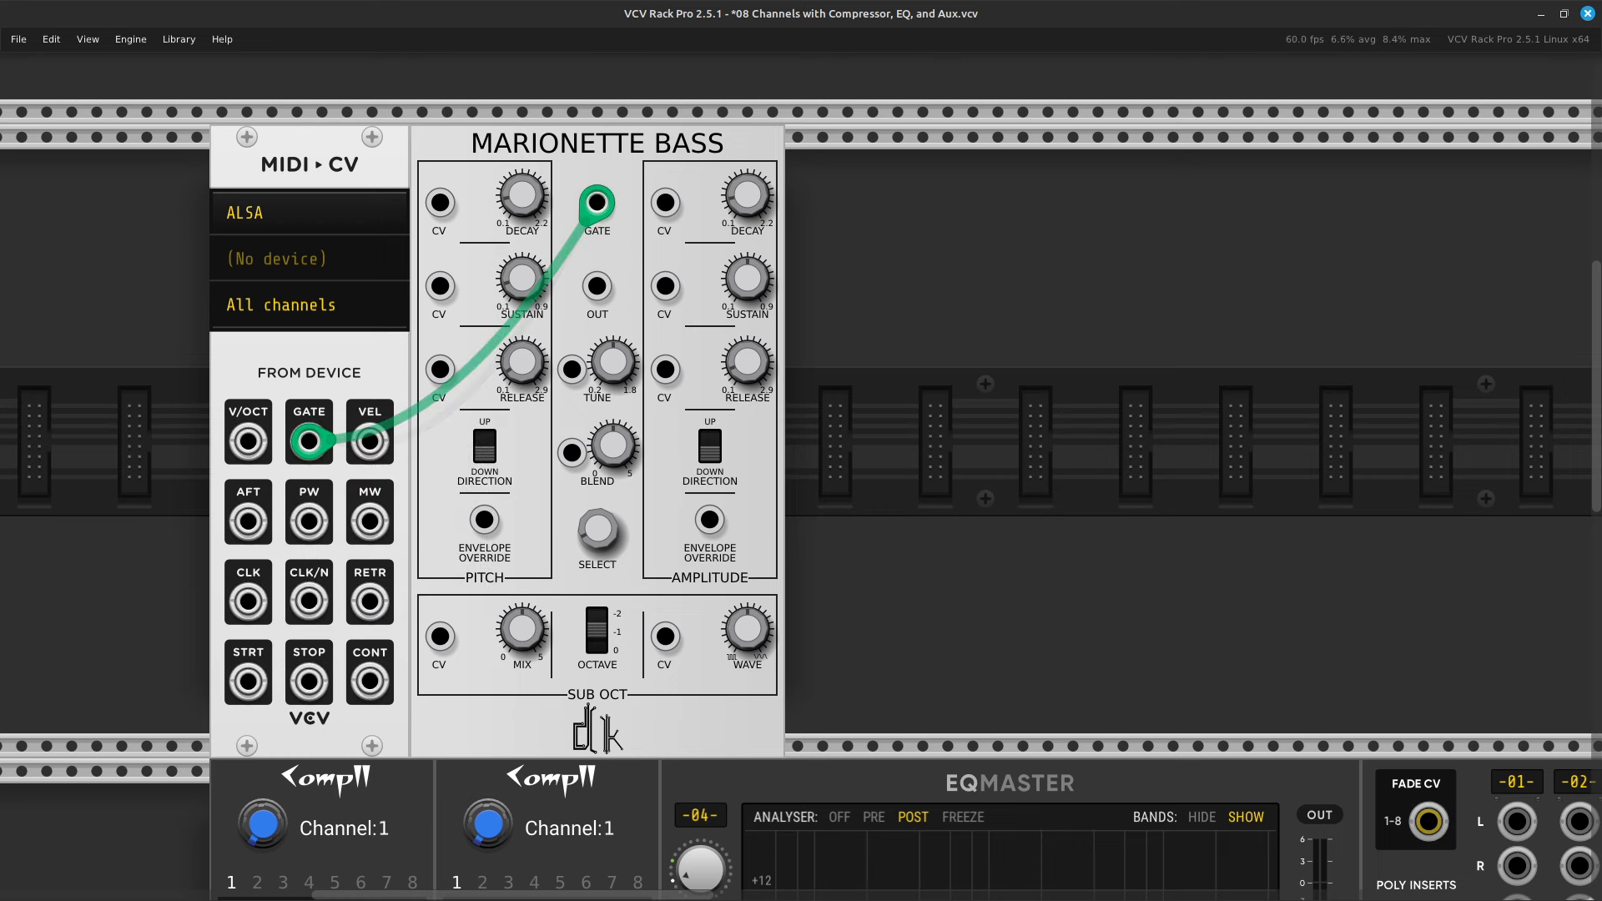
left_click(336, 267)
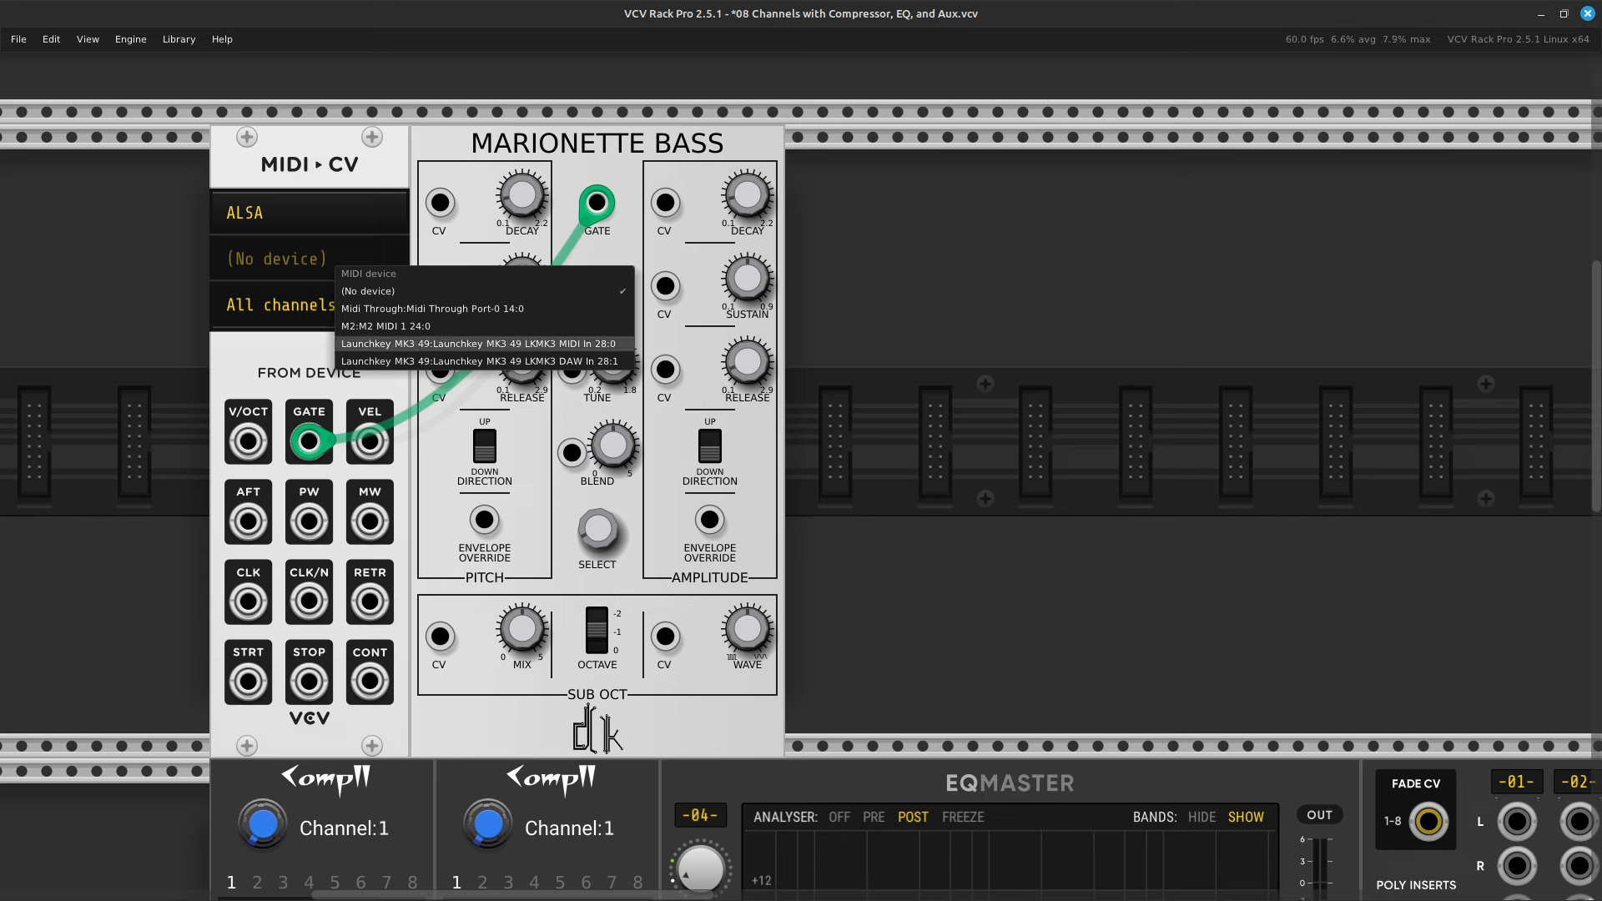
left_click(478, 343)
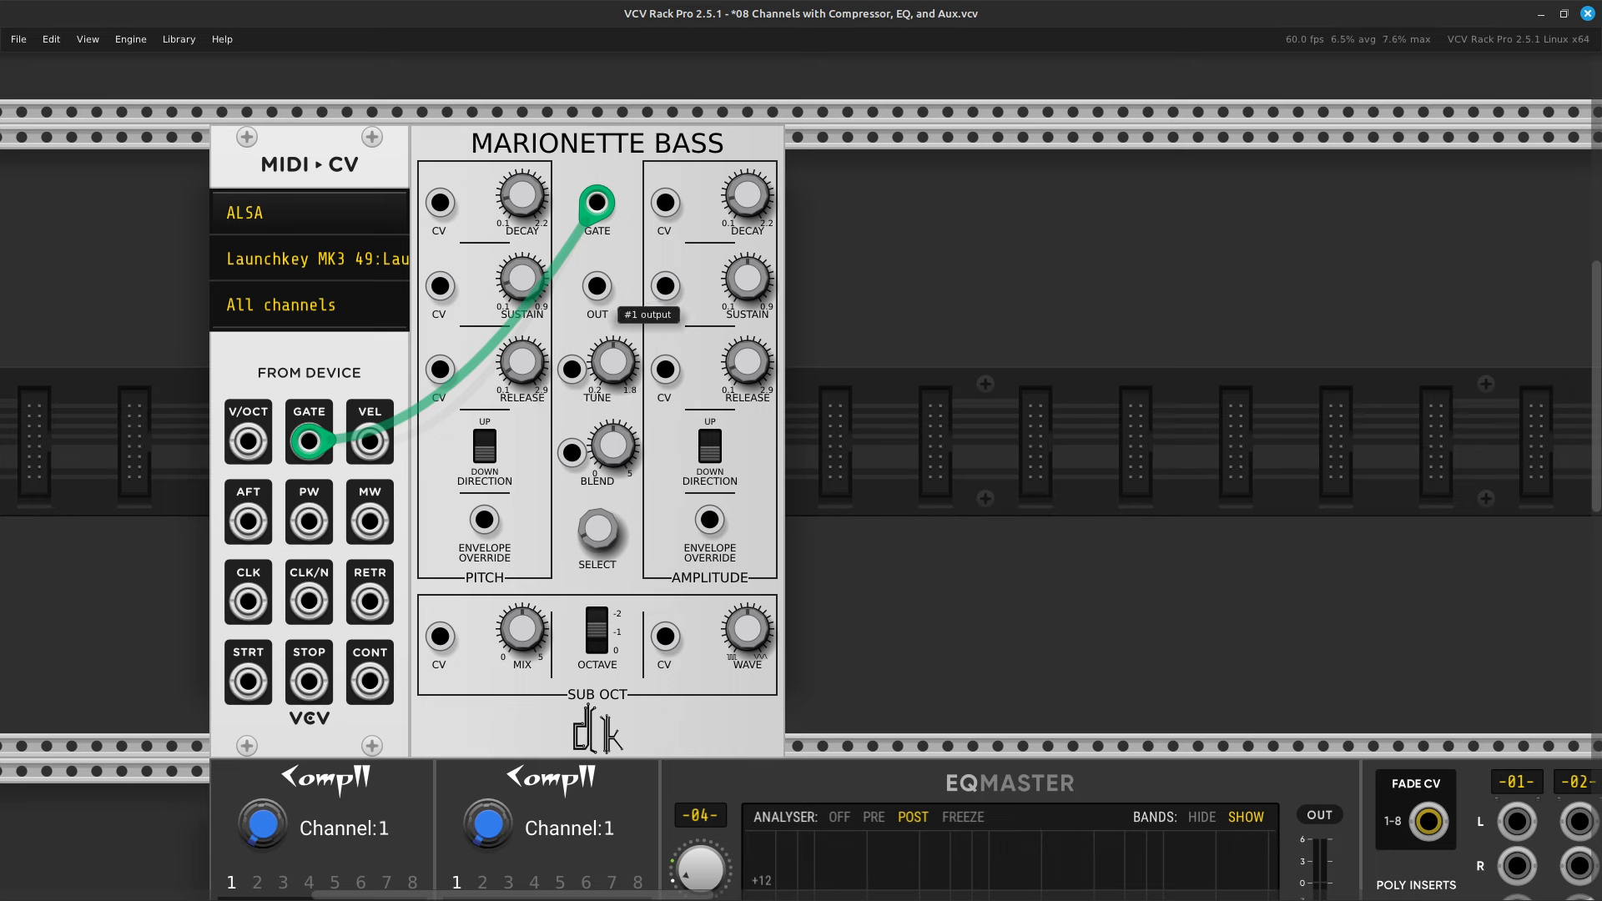
Patch a red cable from Marionette Bass OUT to the L input of MixMaster Jr channel 01.
right_click(597, 288)
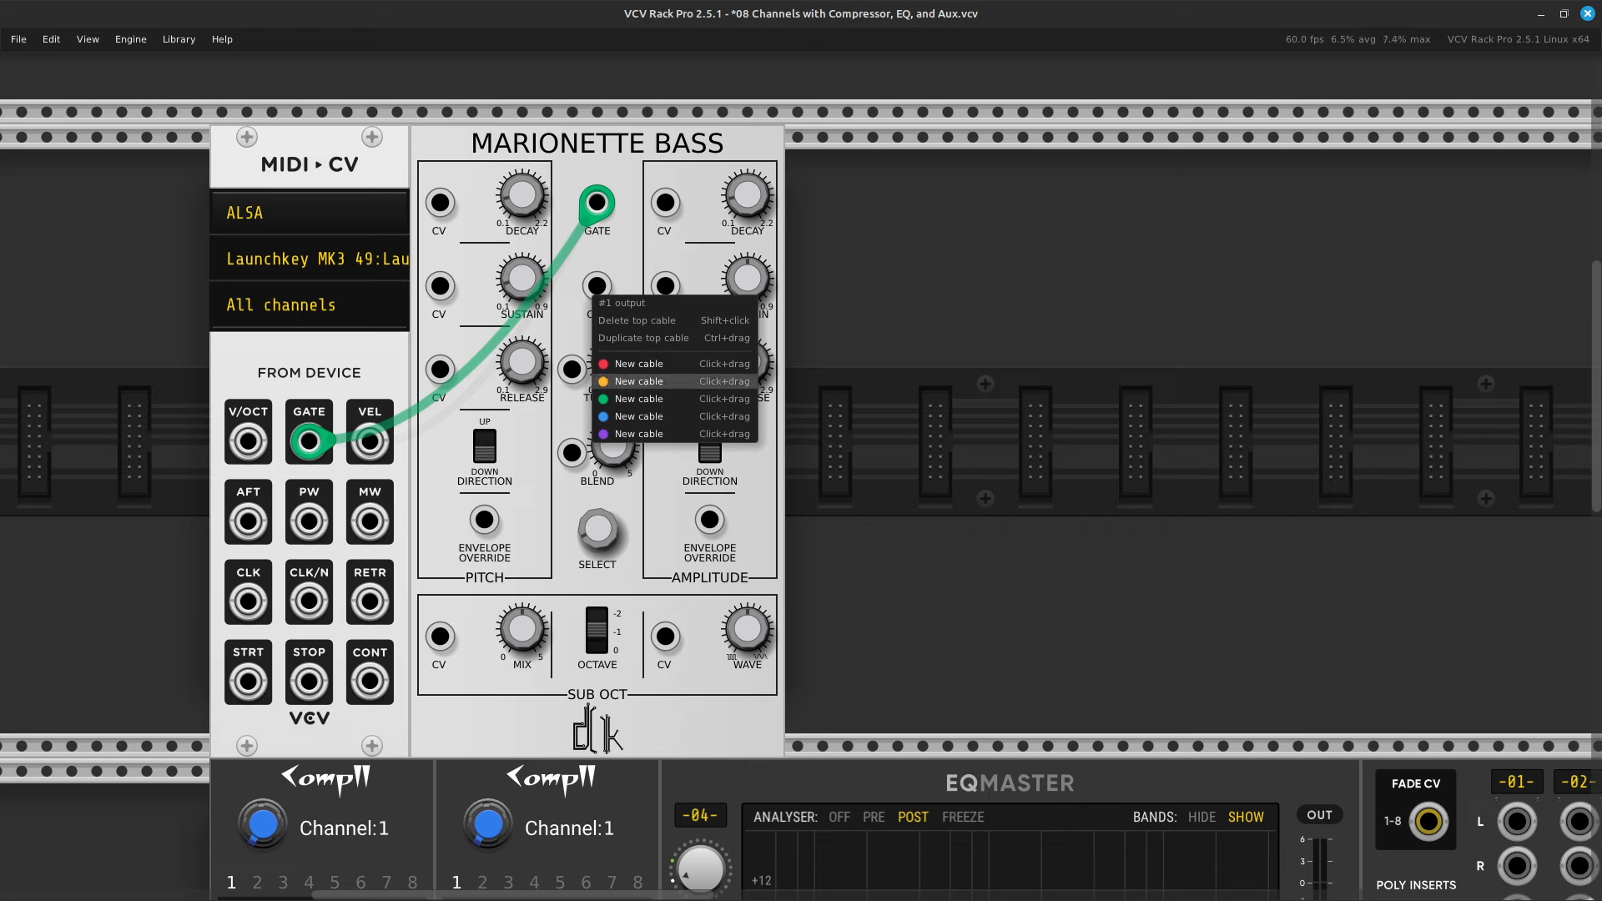
left_click_drag(655, 365, 689, 662)
key("Right")
key("Down")
key("Down")
key("Right")
key("Right")
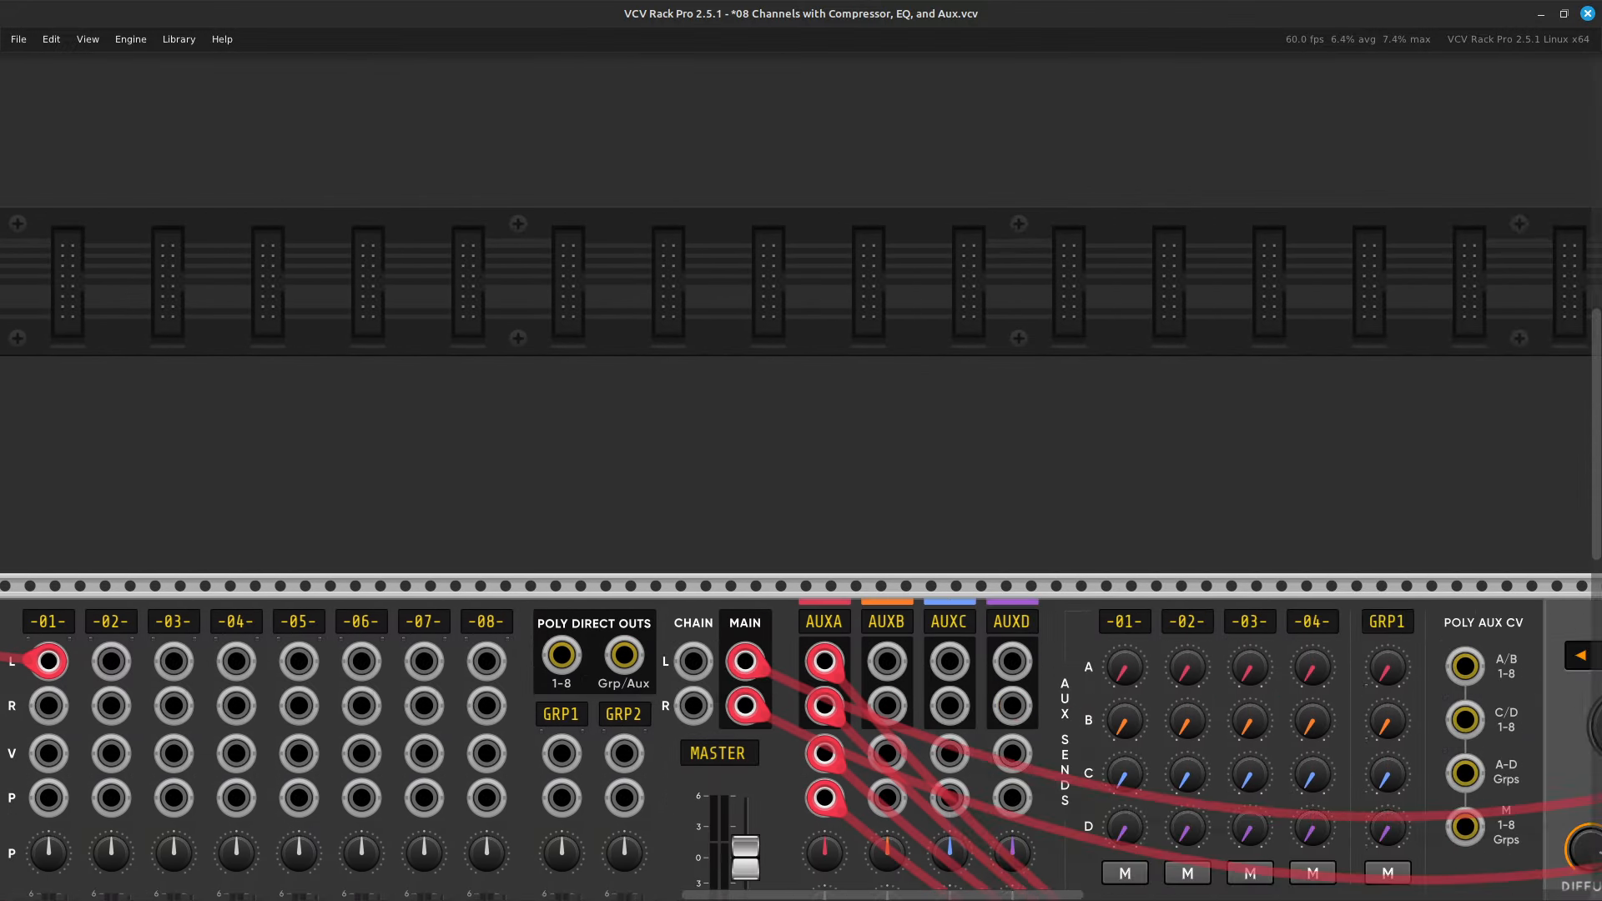
Examine the signal chain through the mixer, Reverb 2, Compressor and Audio modules, returning to Marionette Bass.
key("Down")
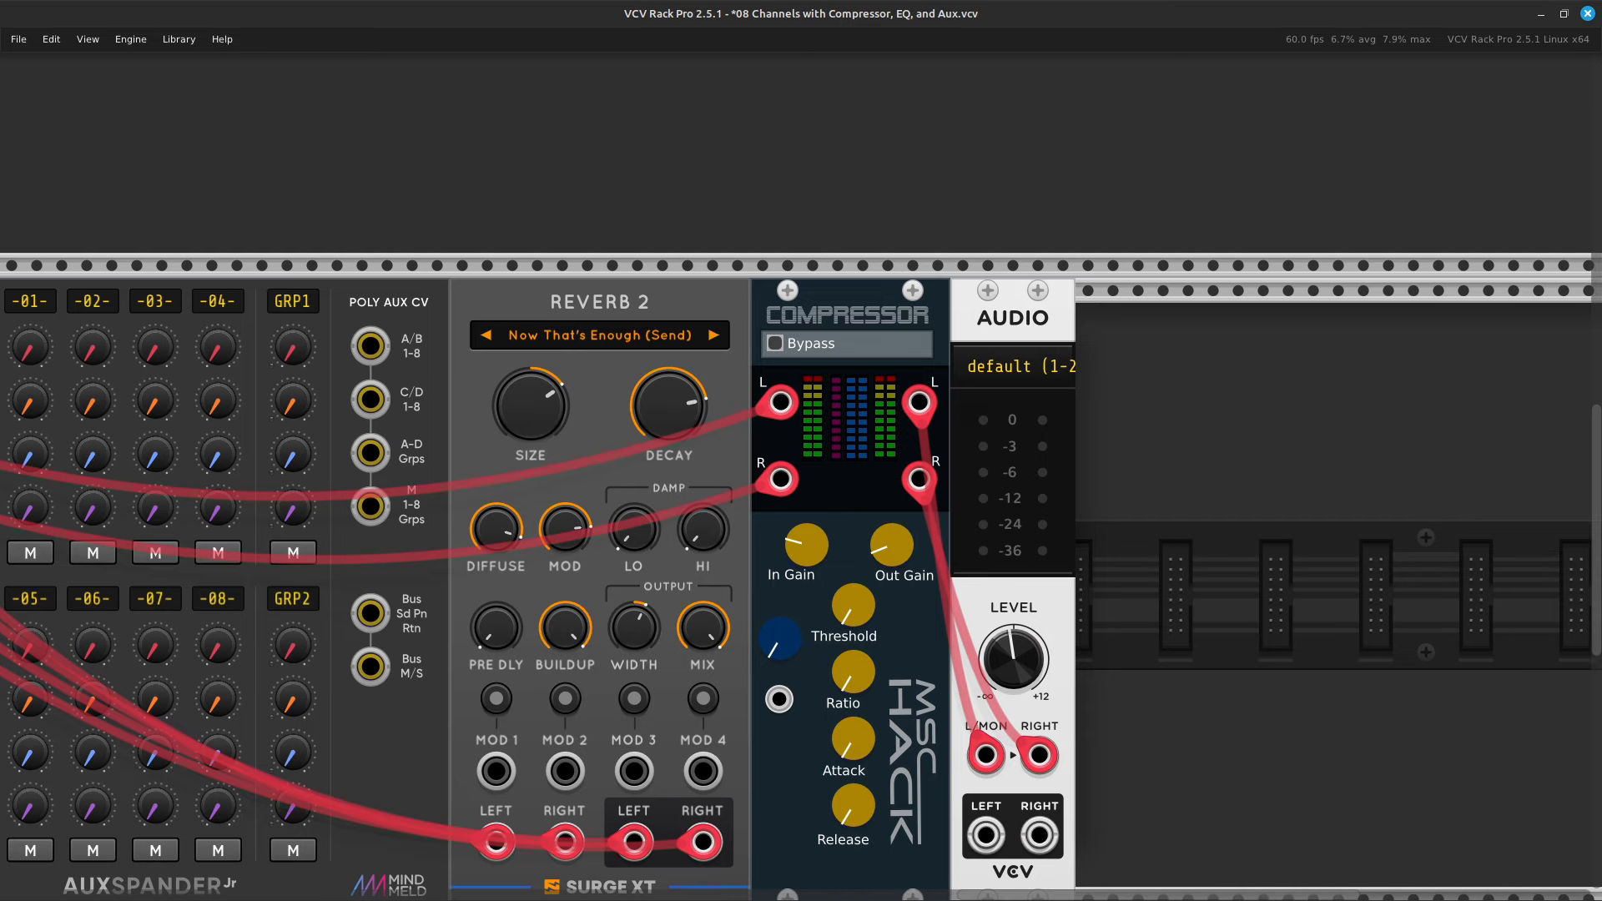
key("Down")
key("Left")
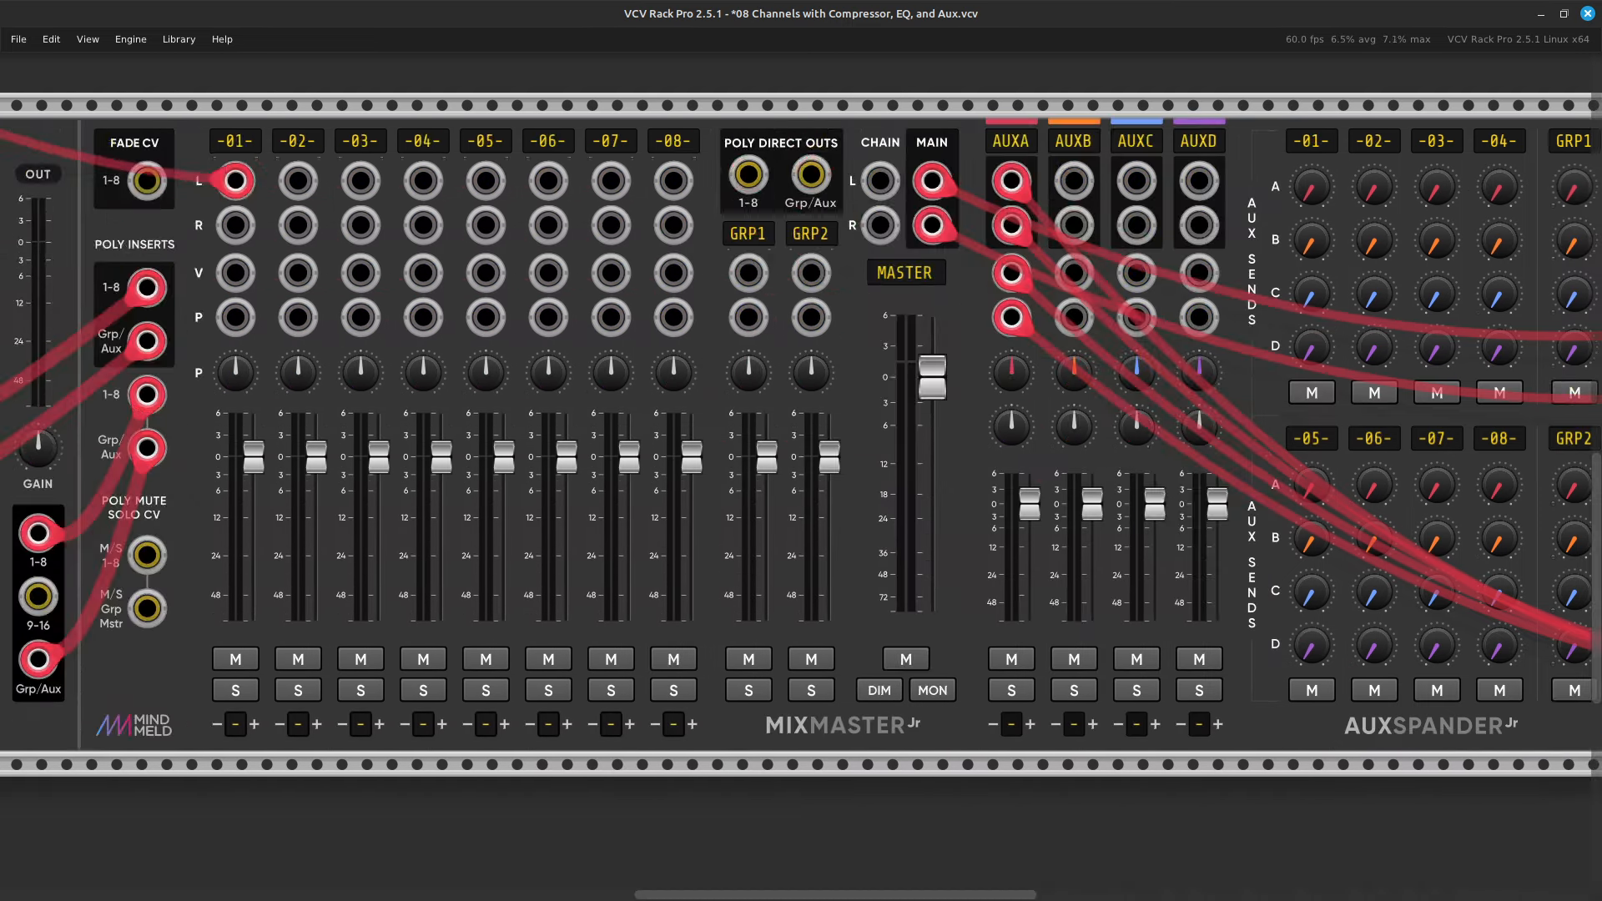
key("Up")
key("Left")
key("Left")
key("Up")
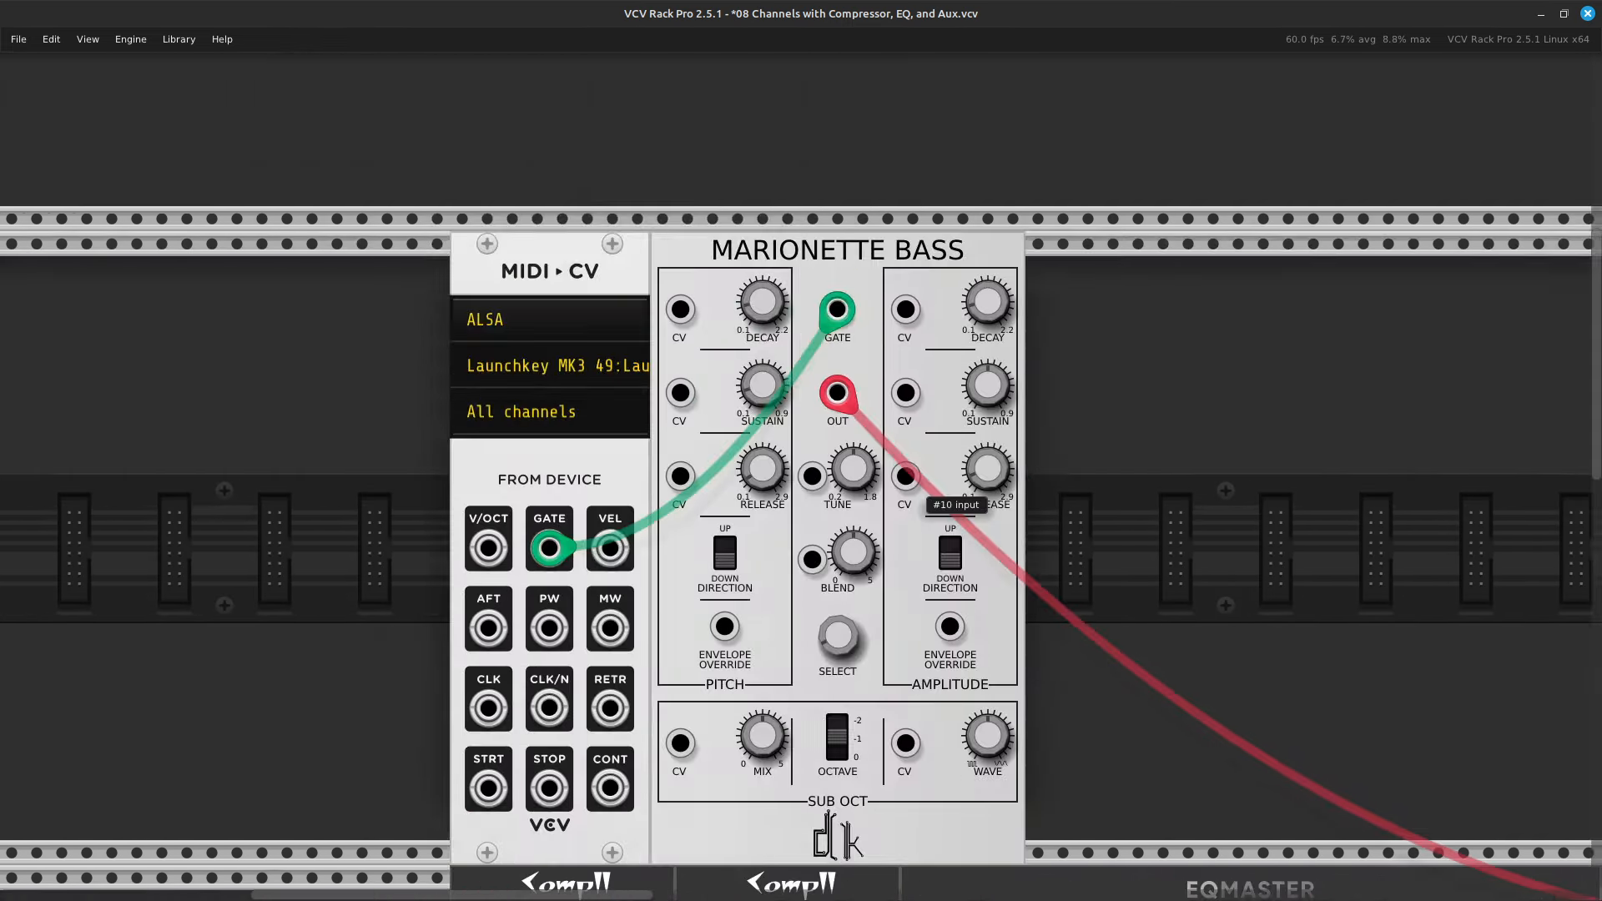
Set the sub-octave Mix on Marionette Bass to 0%.
key("Down")
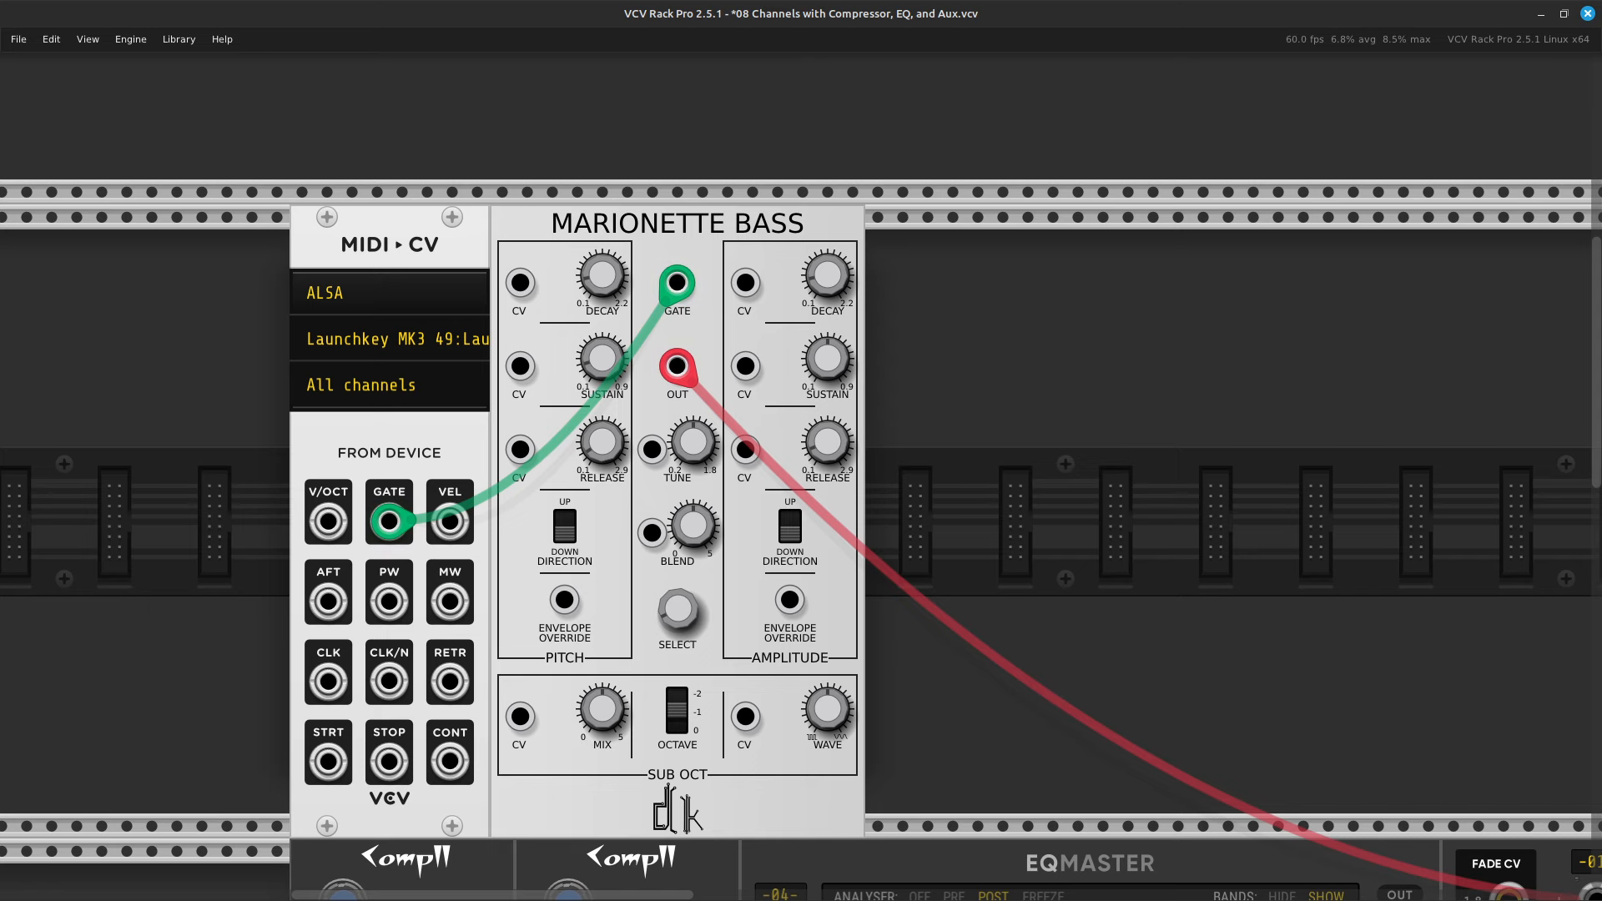
scroll(783, 503, "up", 2)
key("Down")
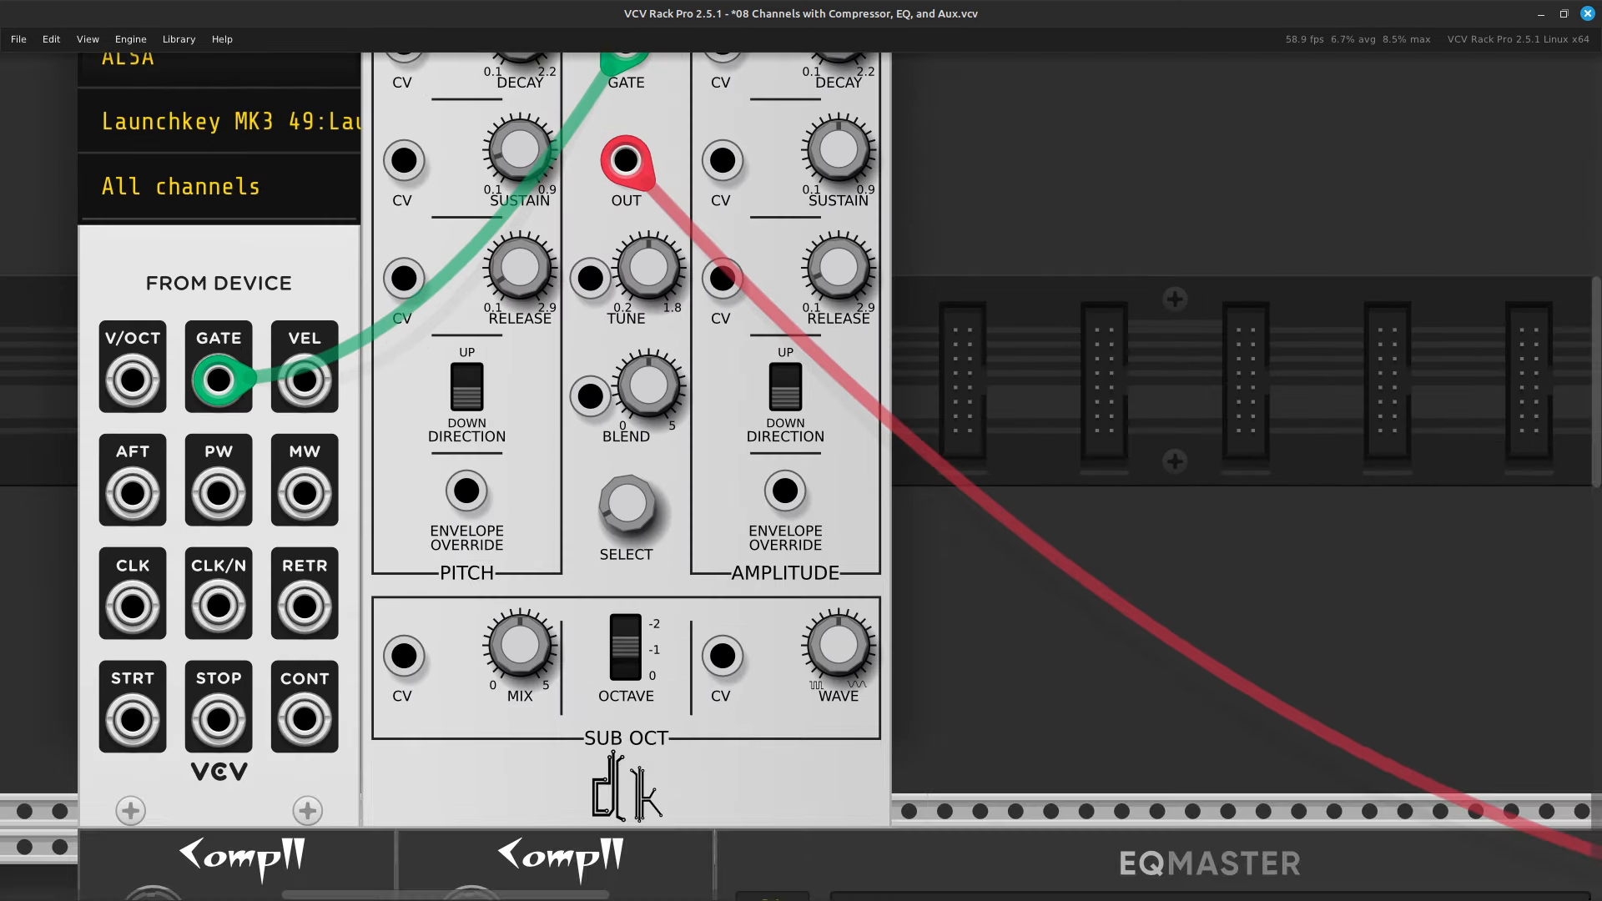
key("Up")
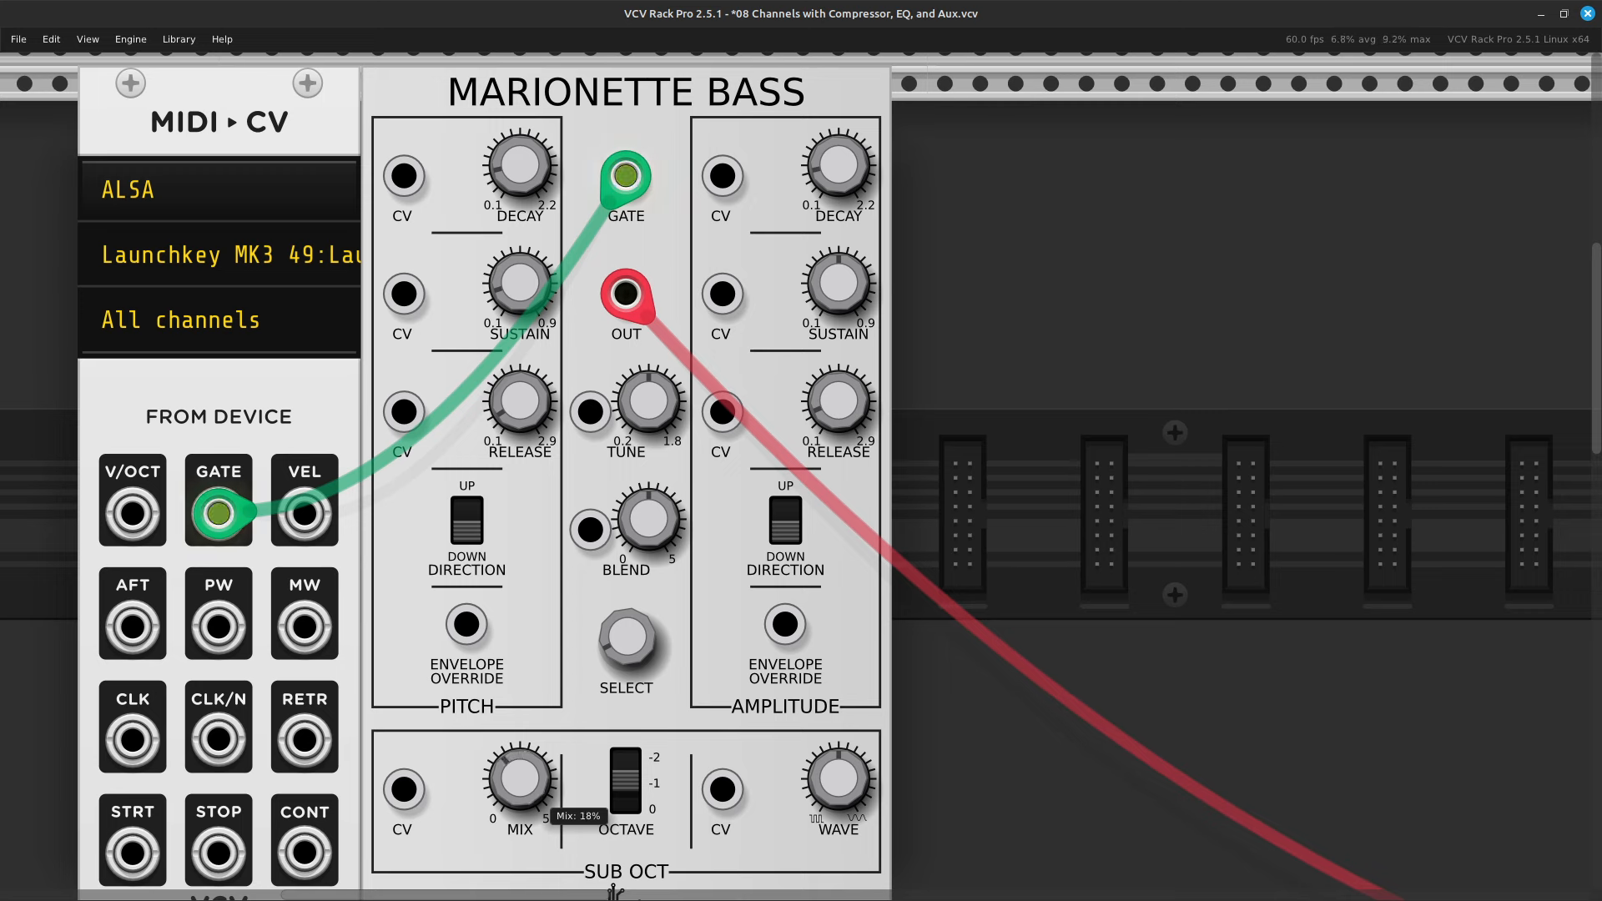
left_click_drag(520, 778, 520, 897)
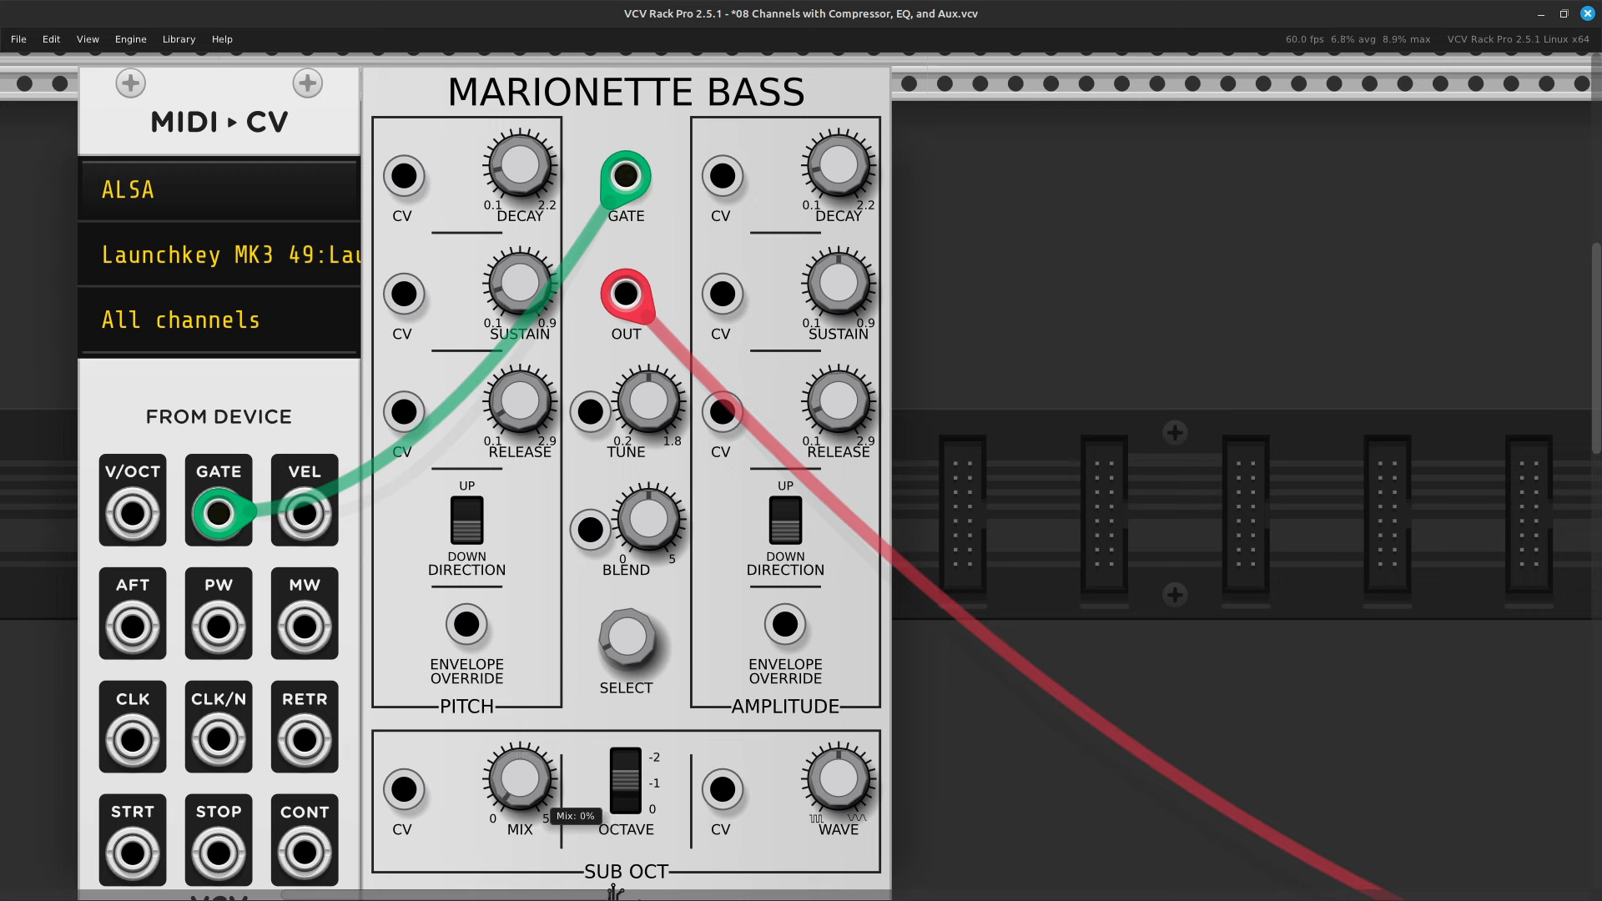
Try different sub-octave Mix and Wave settings on Marionette Bass, leaving Mix at 0%.
left_click_drag(520, 779, 520, 426)
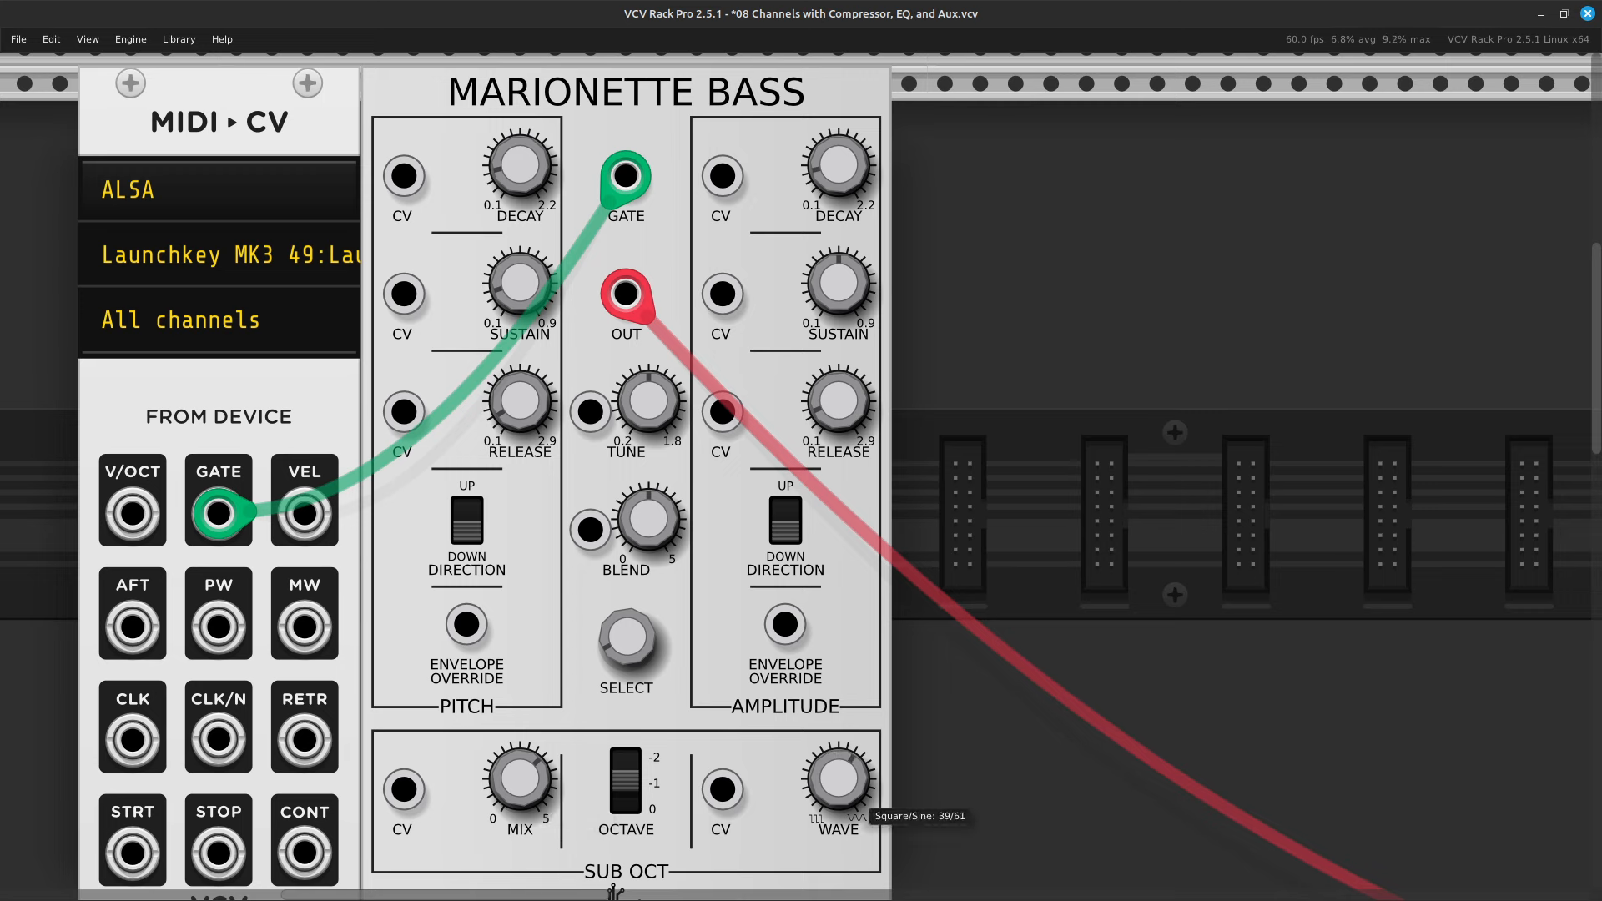
left_click_drag(838, 778, 839, 726)
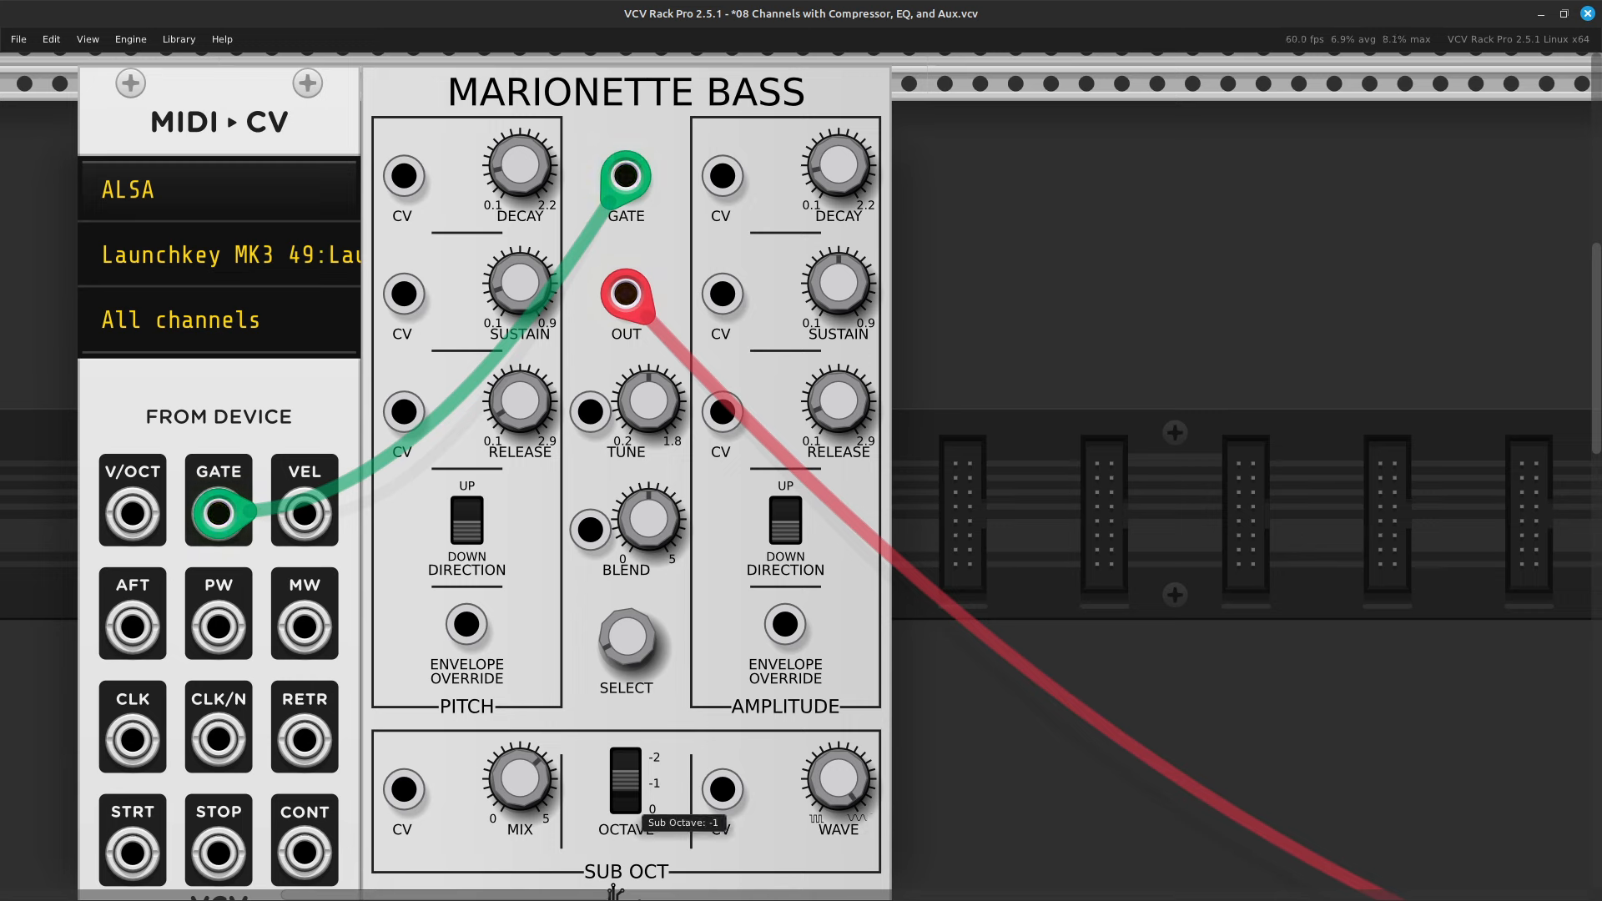
mouse_move(538, 797)
left_mouse_down()
mouse_move(538, 843)
mouse_move(538, 785)
left_mouse_up()
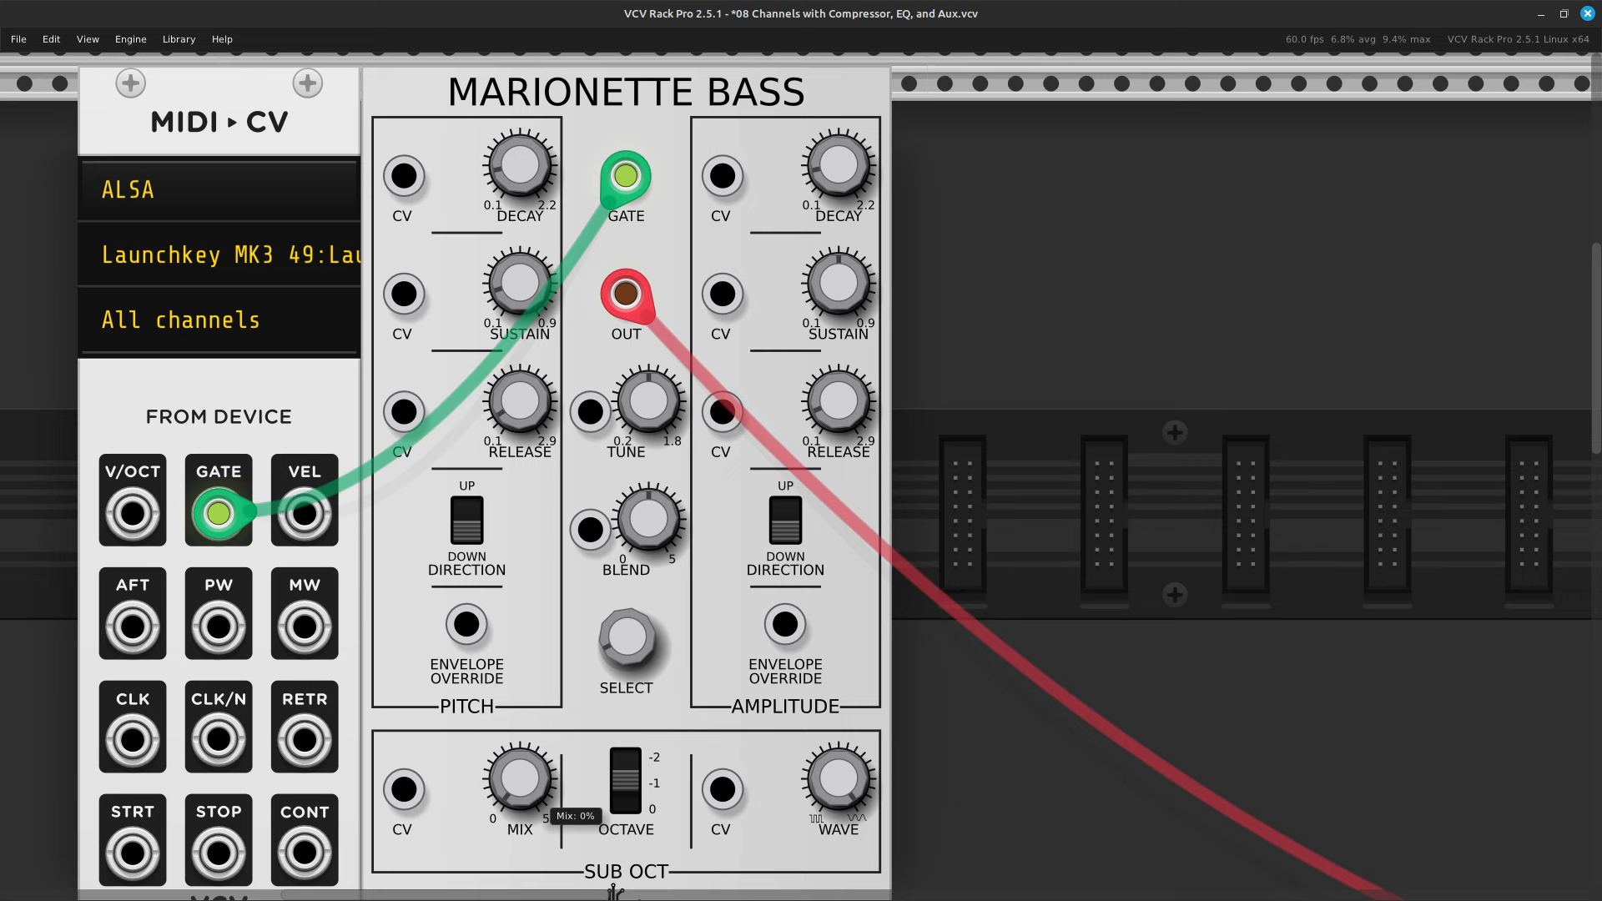
mouse_move(839, 779)
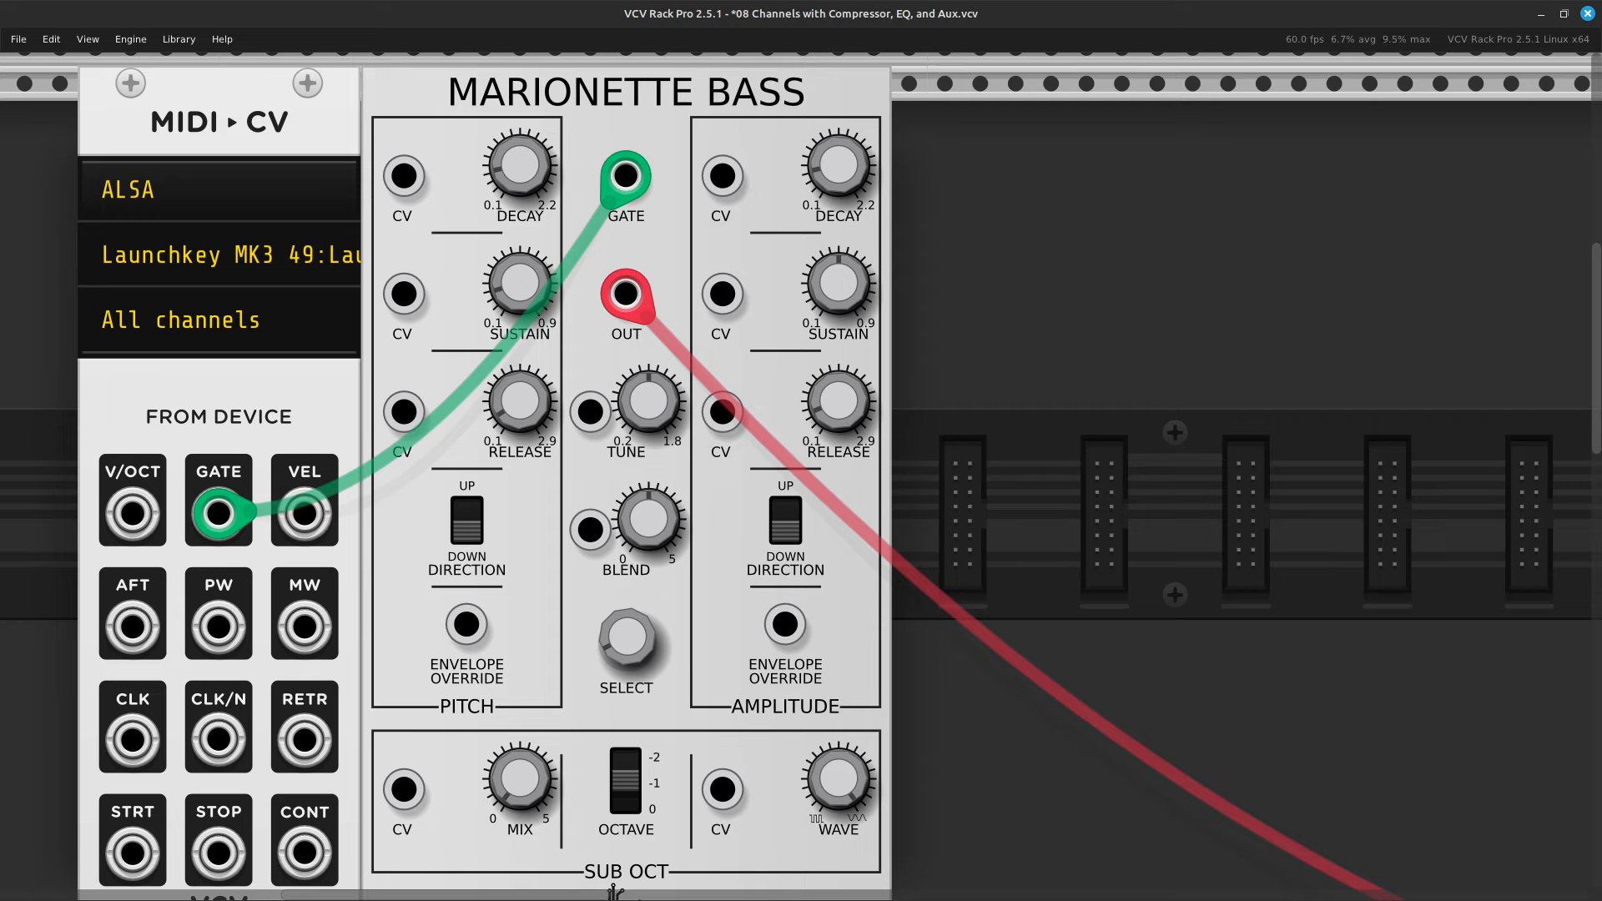
mouse_move(520, 779)
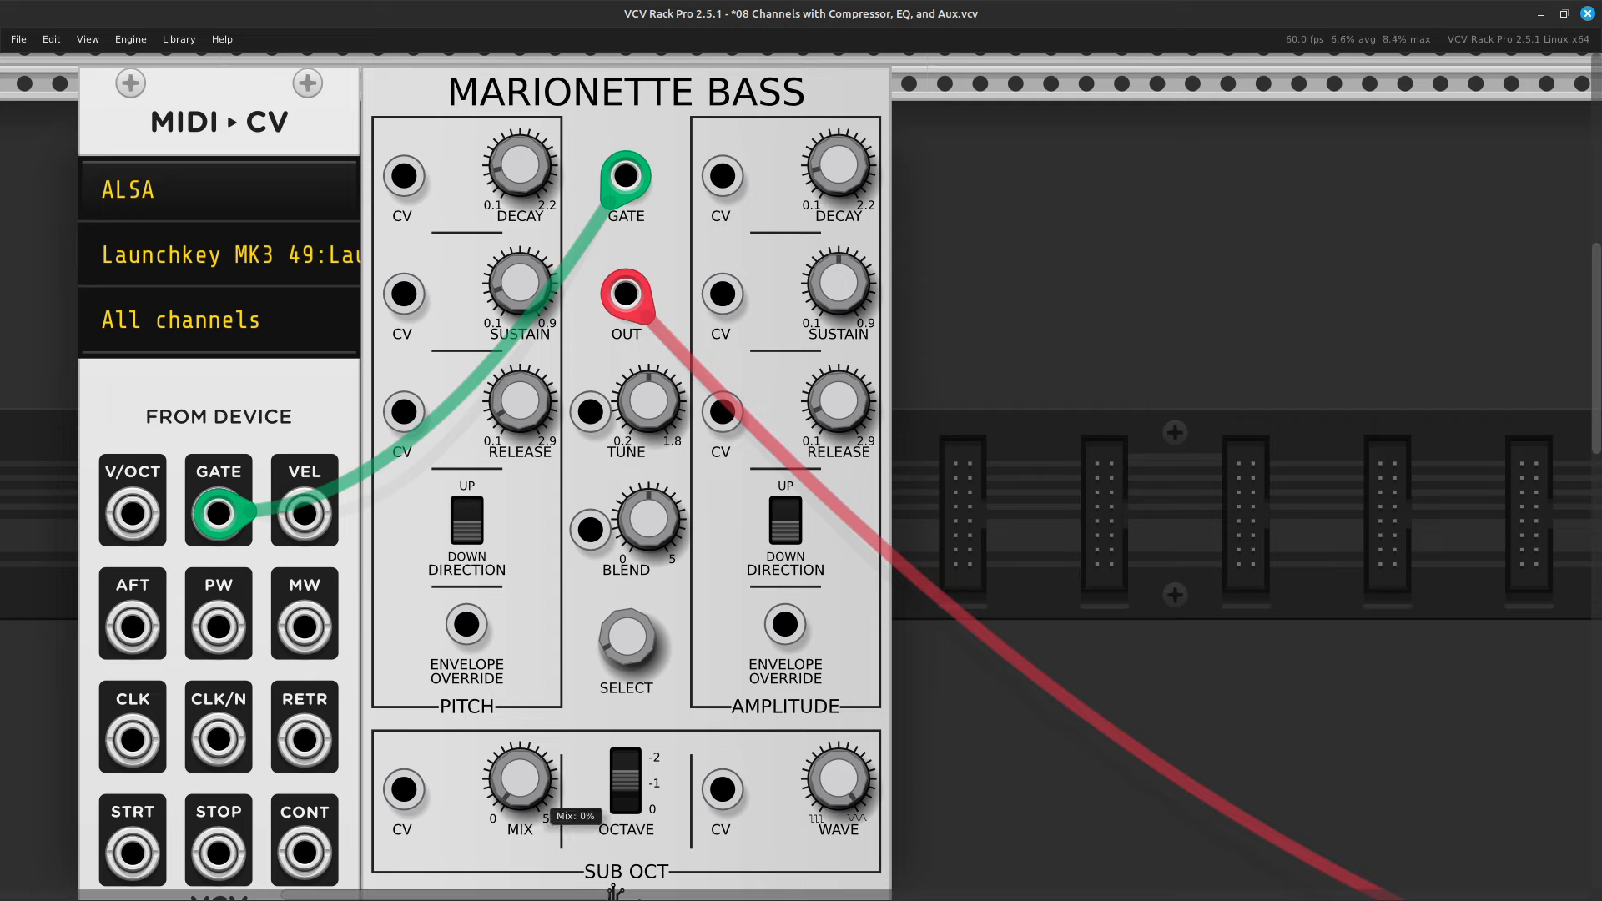
mouse_move(648, 519)
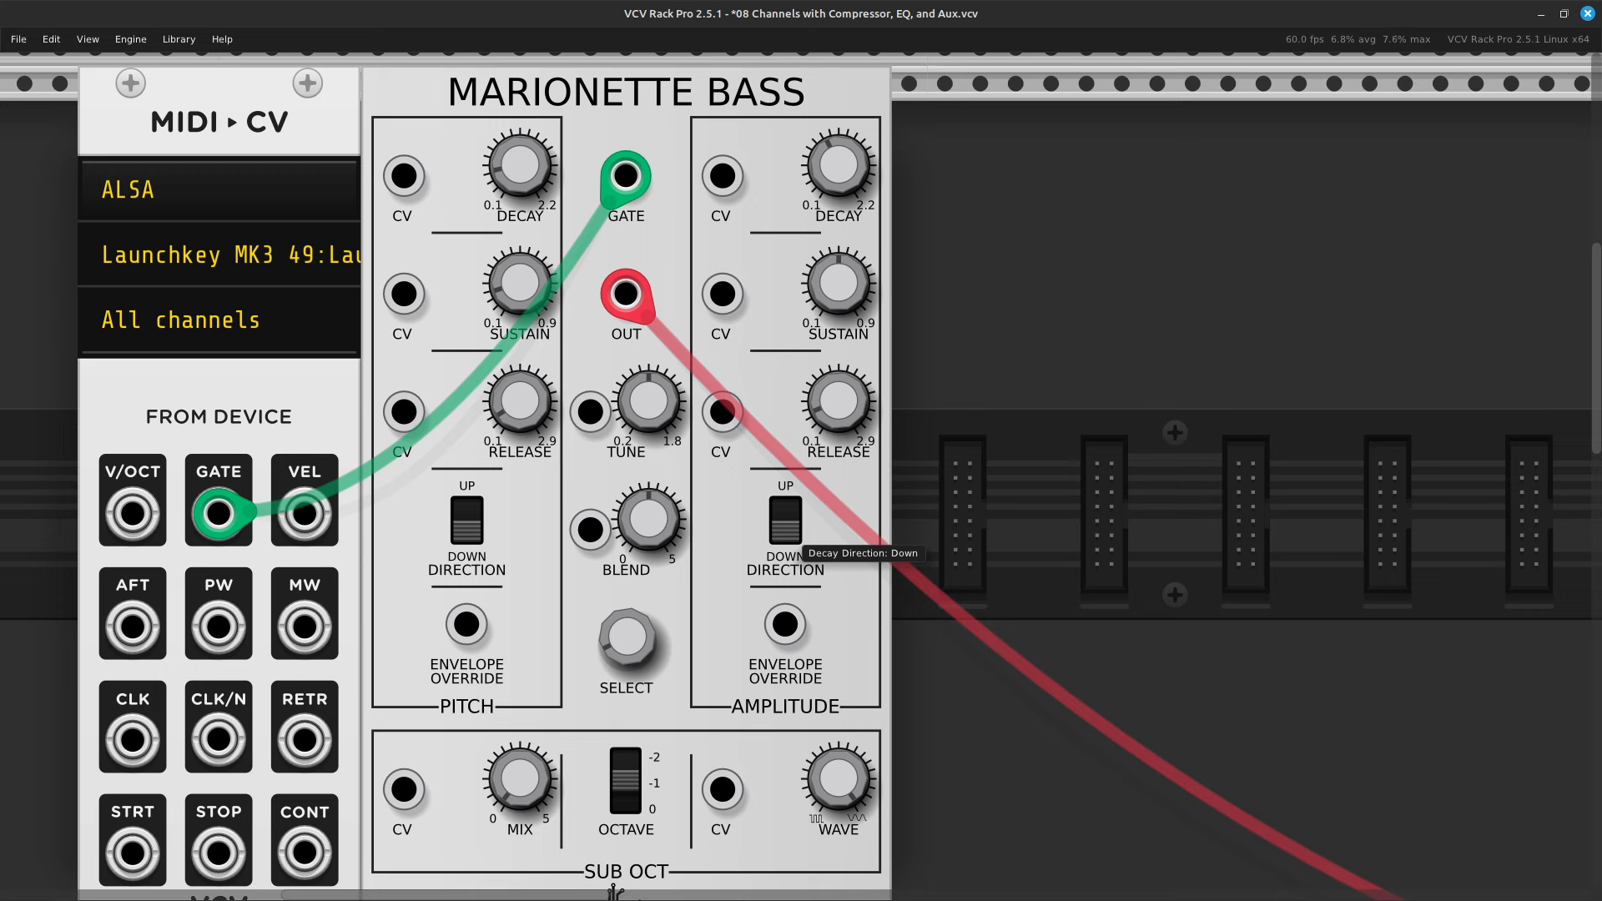
Try the amplitude decay direction of Marionette Bass at Up and return it to Down.
left_click(786, 527)
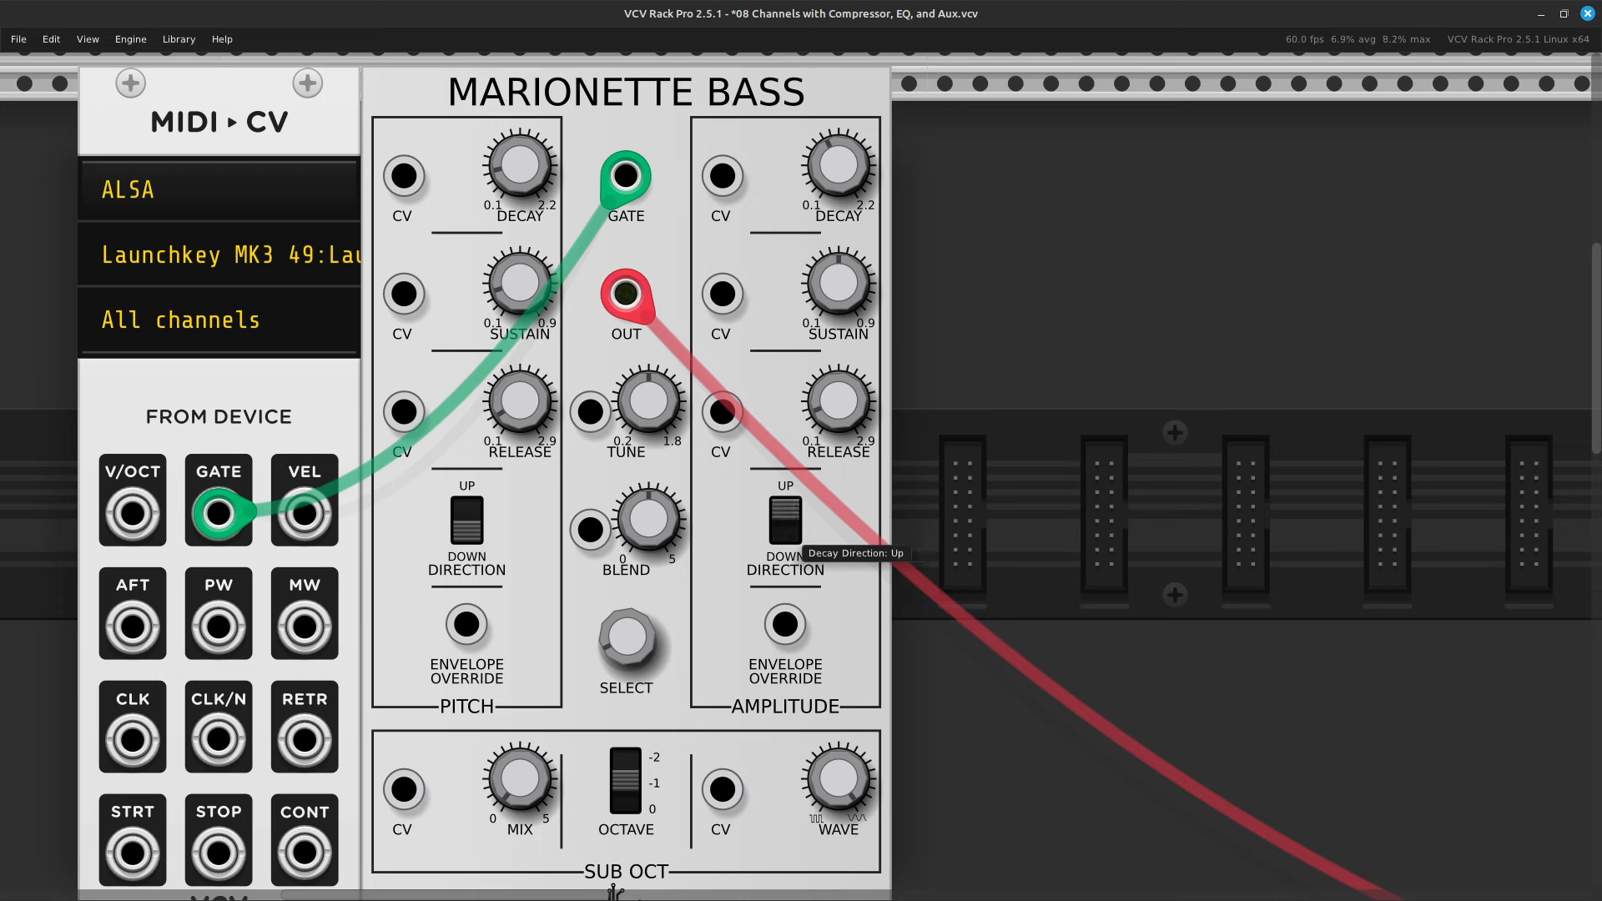
left_click(785, 528)
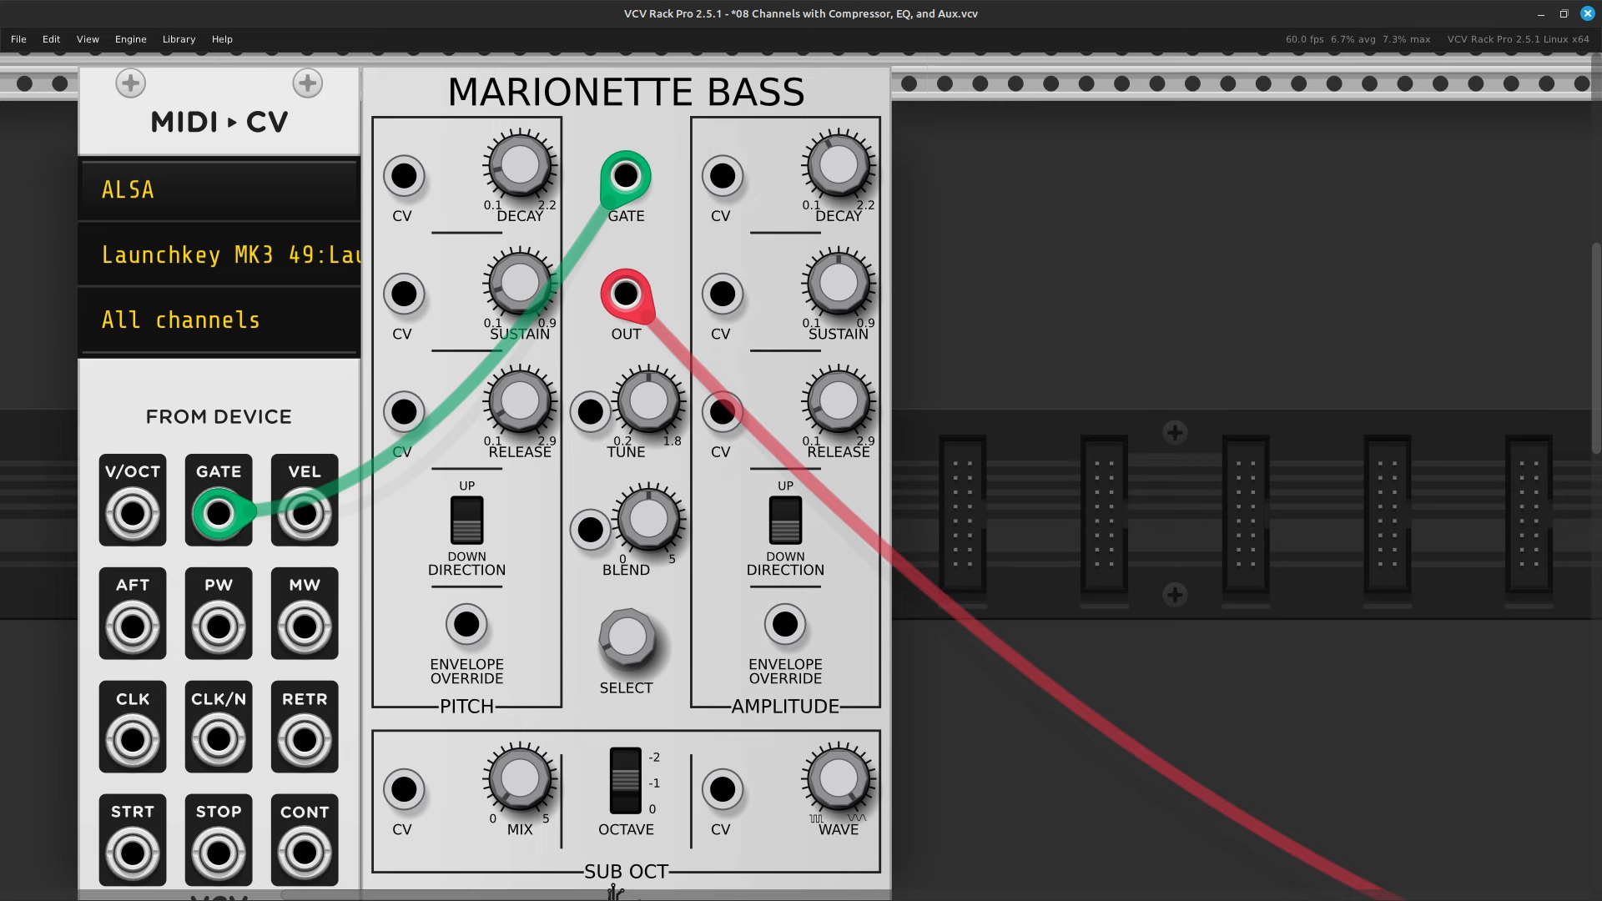
Try the Marionette Bass Tune at about 0.856 and initialize it to its default value.
mouse_move(666, 418)
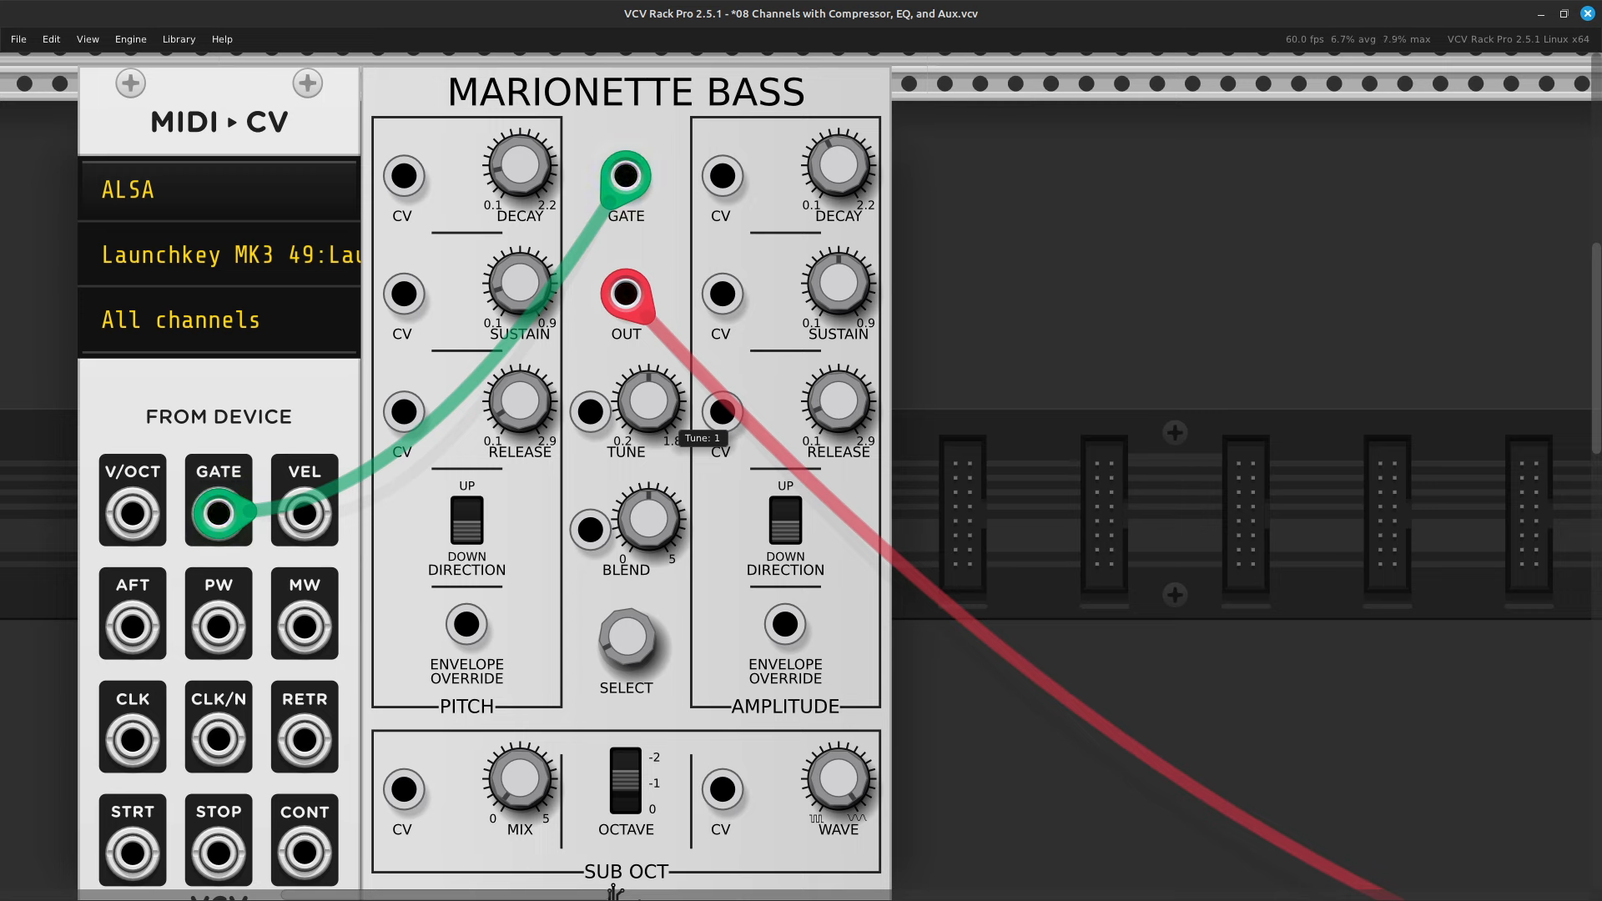
left_click_drag(666, 418, 666, 441)
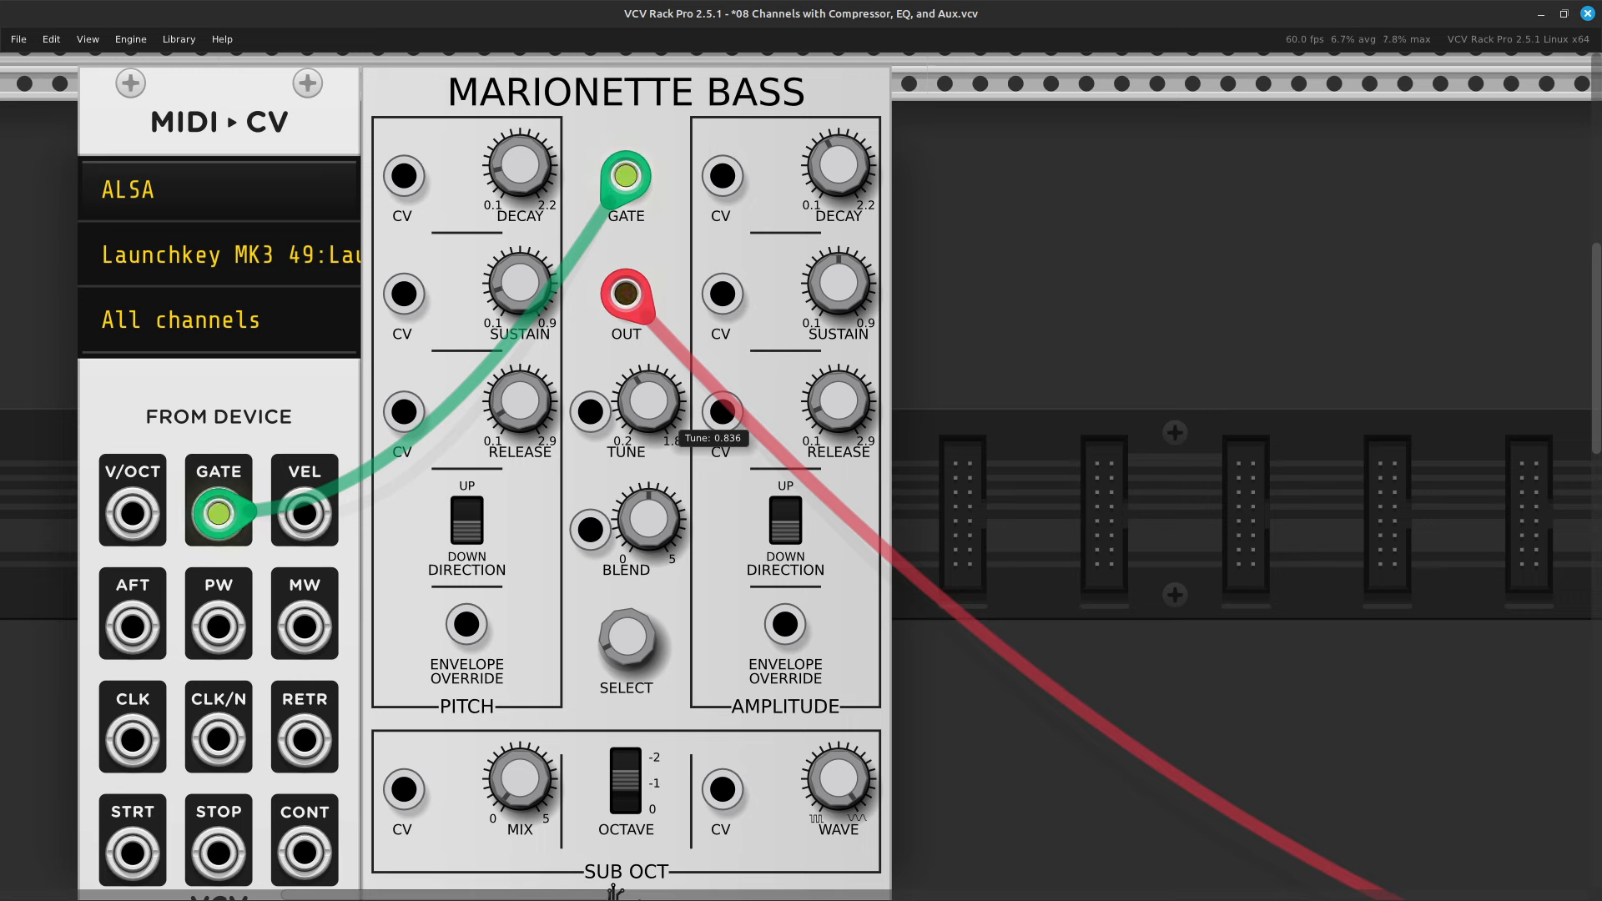
left_click_drag(666, 420, 666, 416)
right_click(647, 390)
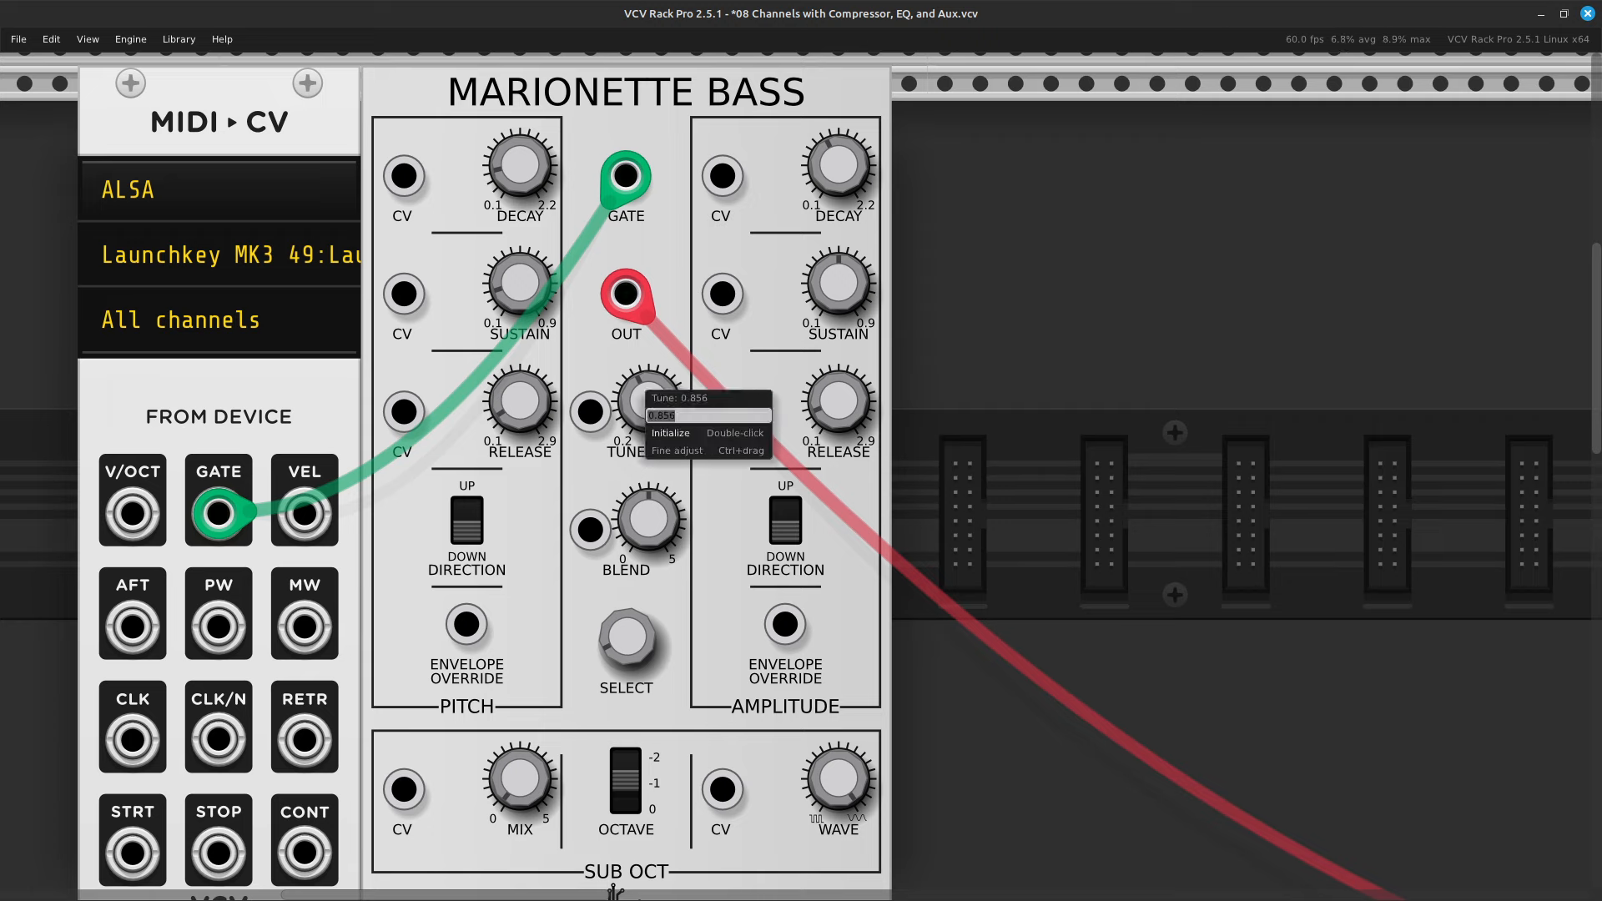
left_click(713, 432)
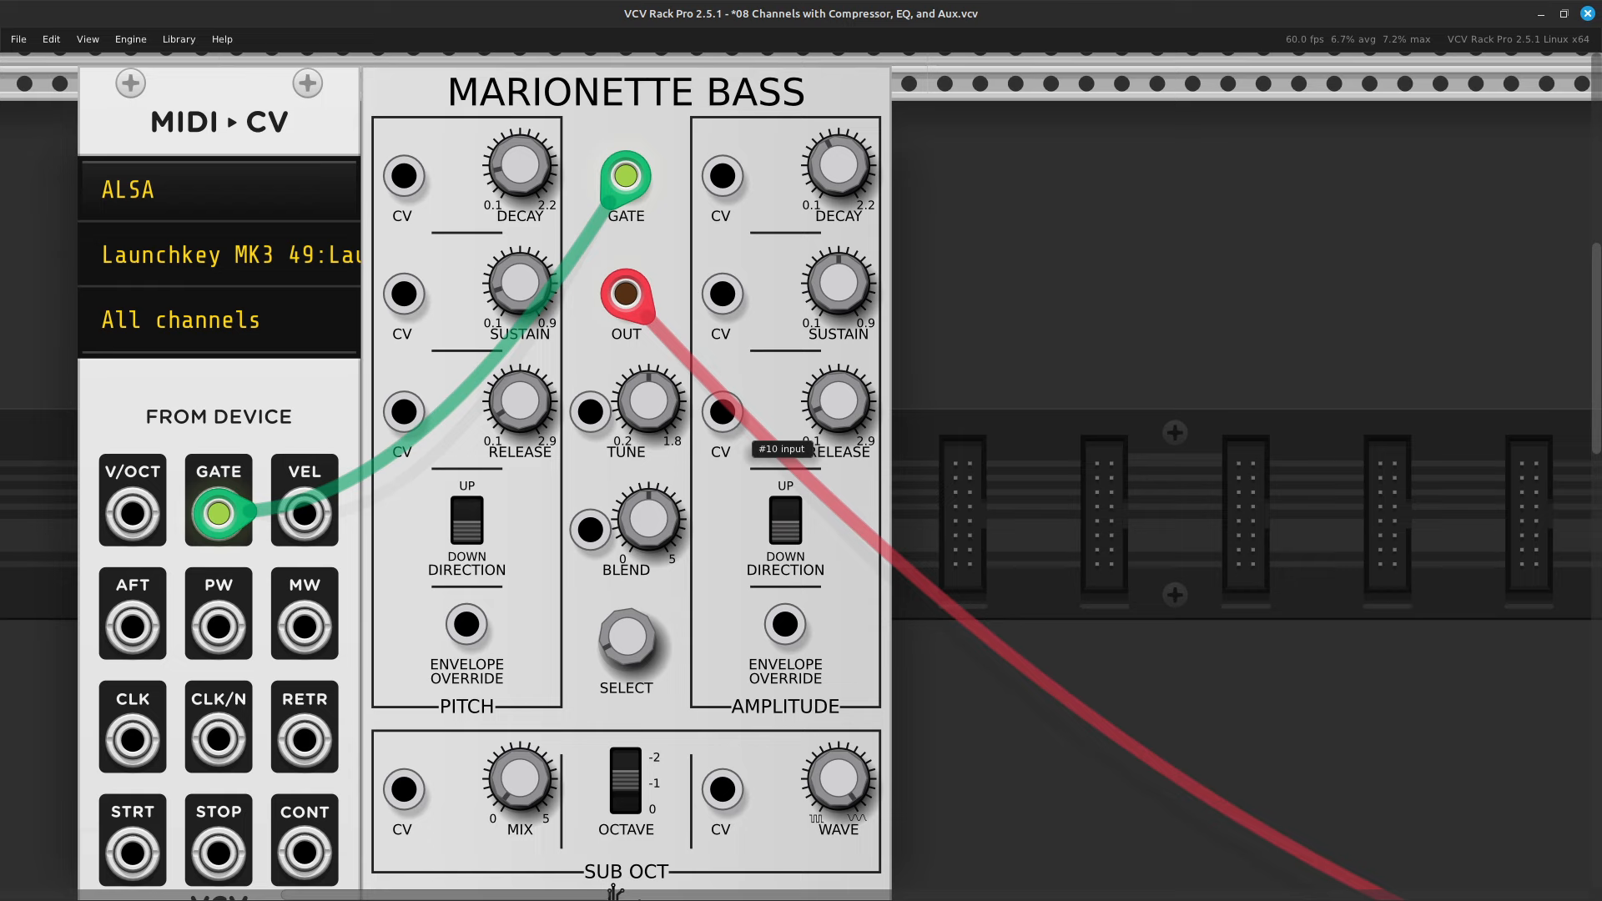
Copy the Marionette Bass module and paste the duplicate directly beside the original.
left_click(718, 468, "shift")
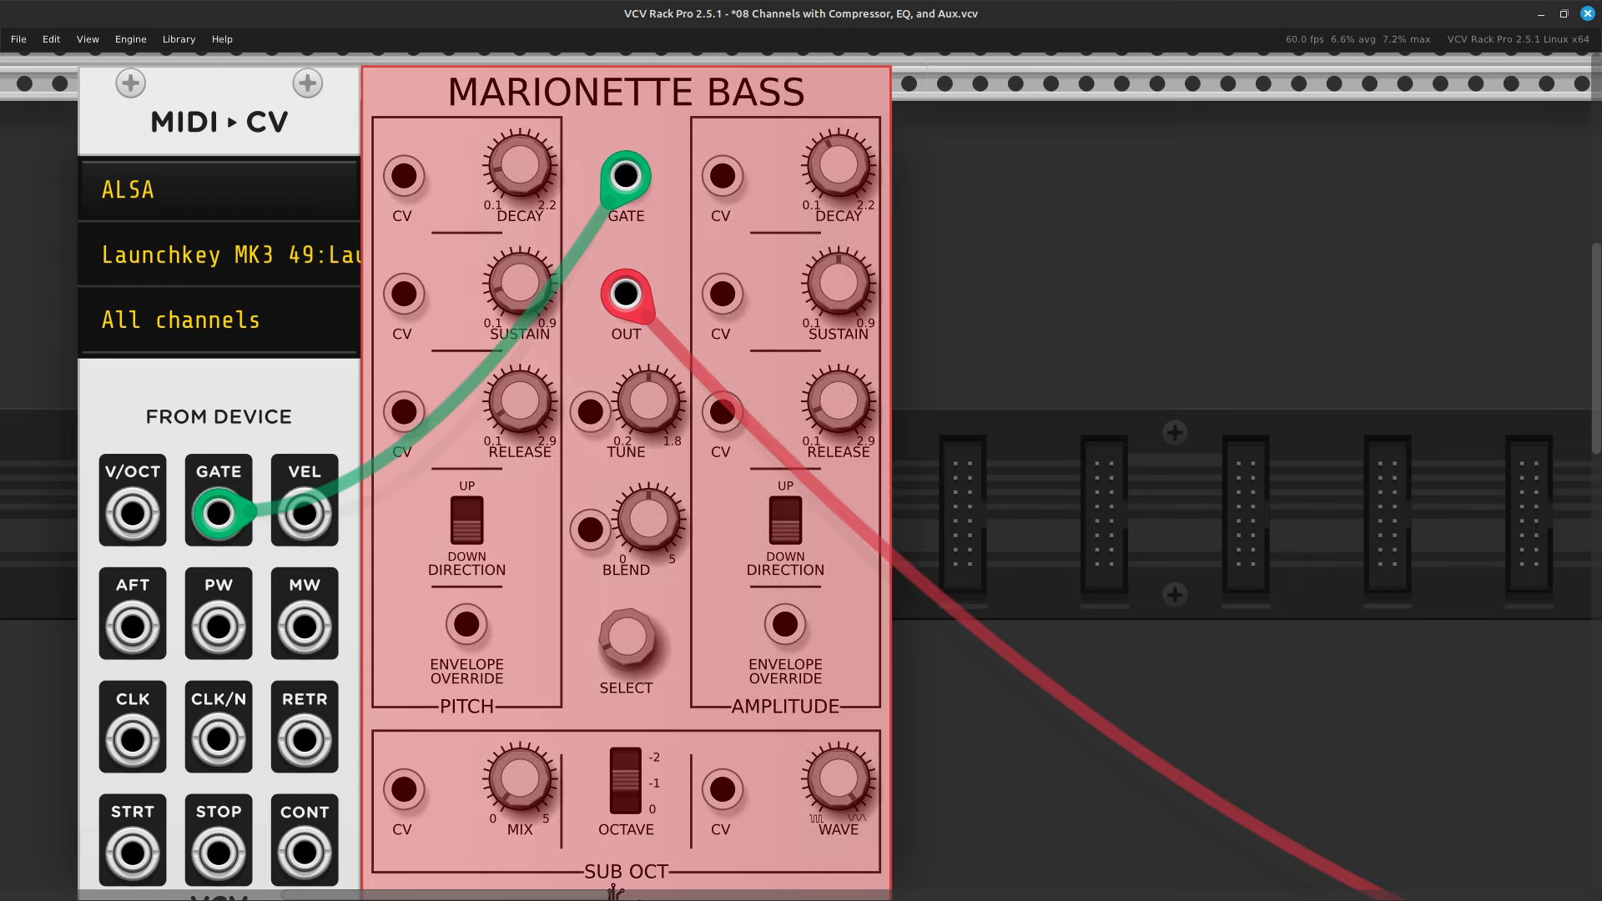
left_click(1033, 474)
key("ctrl+v")
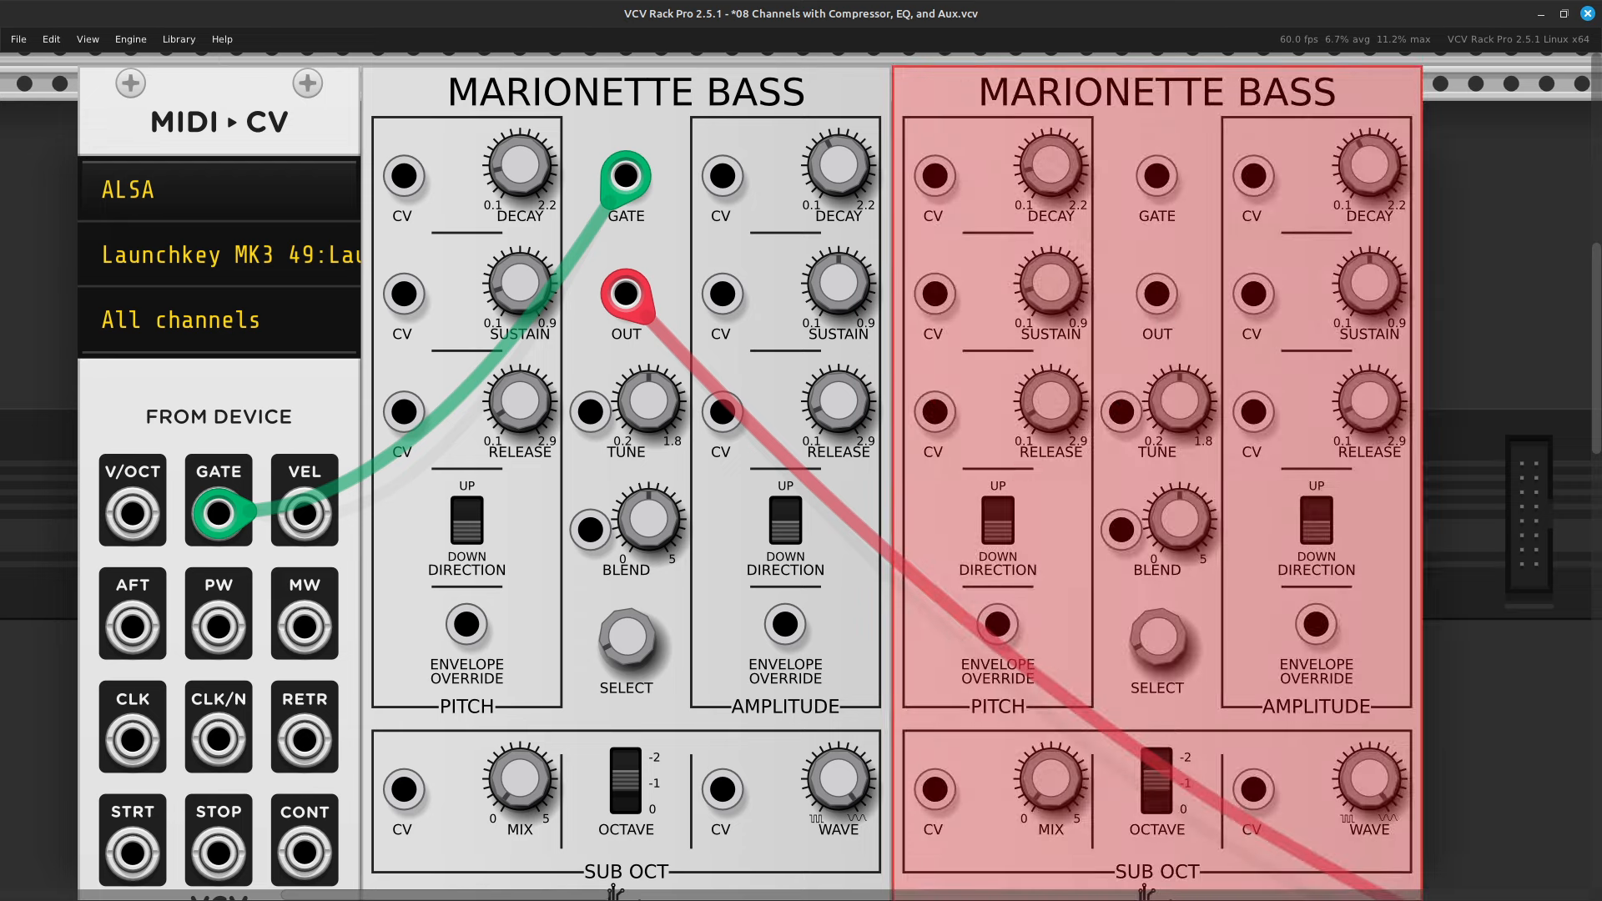
Patch a red cable from the duplicate Marionette Bass OUT to the L input of mixer channel 02.
scroll(1156, 475, "right", 8)
left_click(1210, 334)
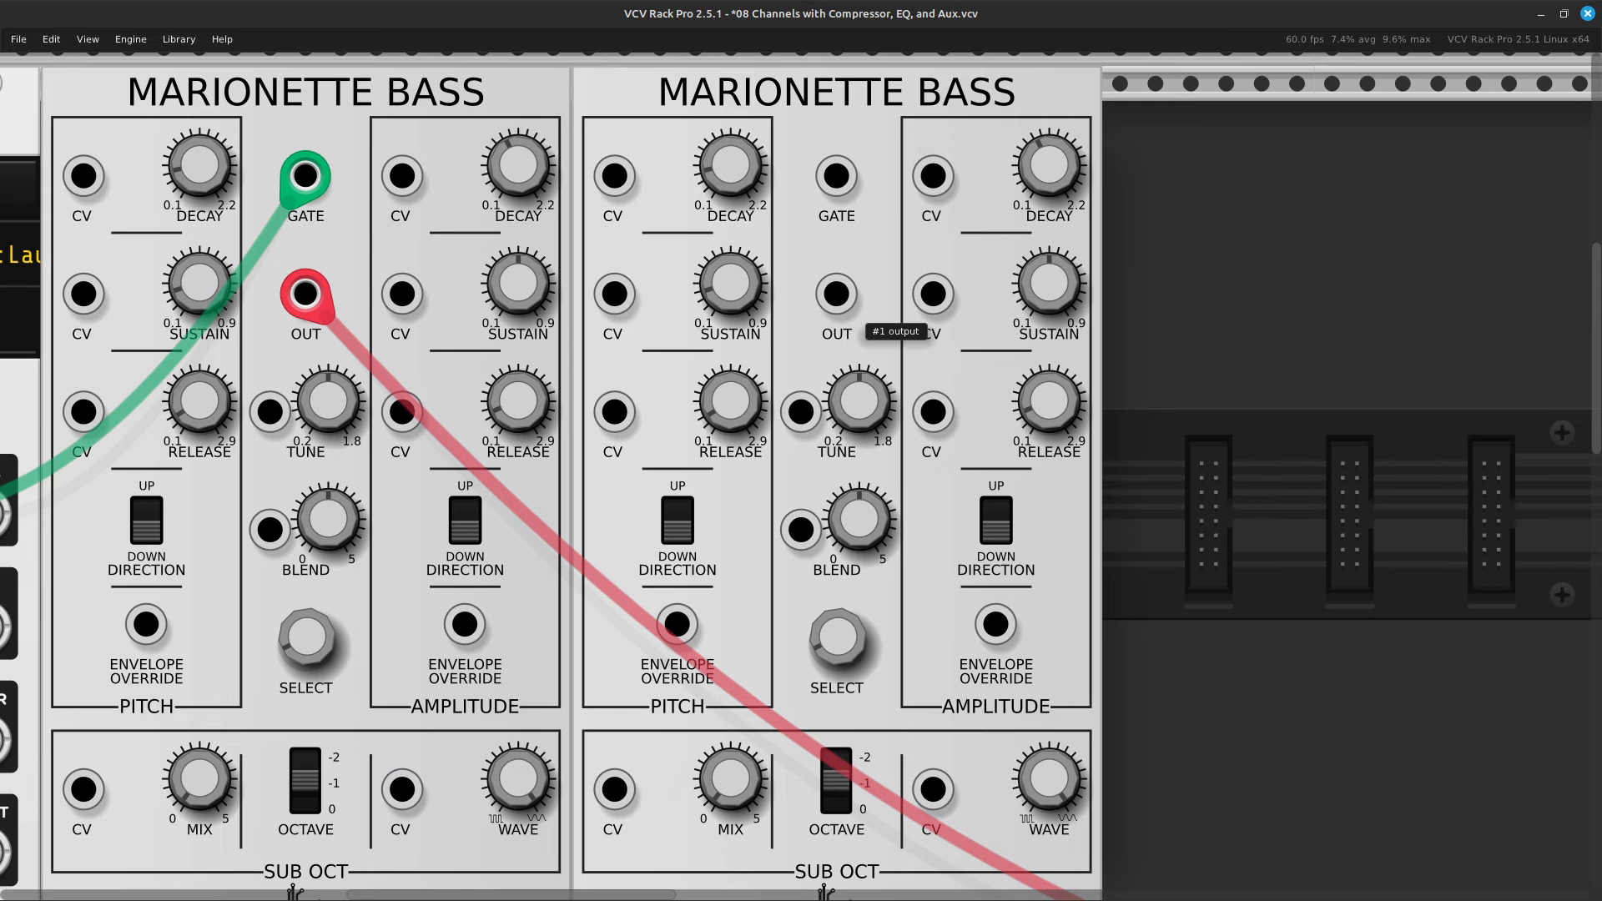
right_click(837, 305)
left_click(893, 352)
scroll(886, 464, "down", 1)
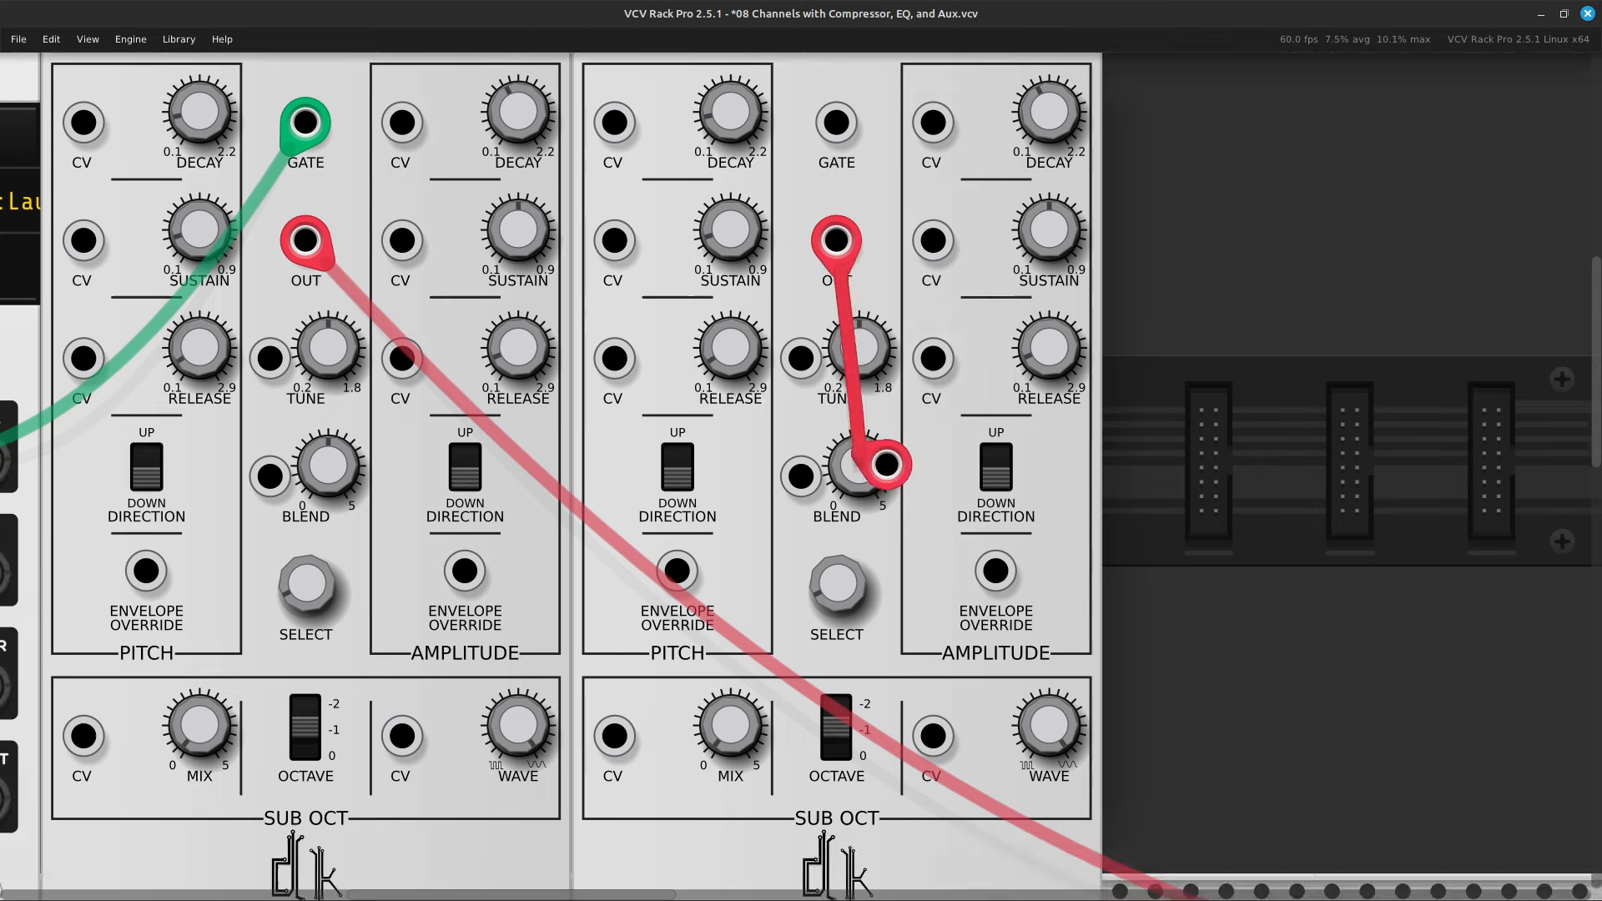
scroll(886, 464, "down", 7)
scroll(858, 583, "left", 8)
scroll(929, 572, "down", 4)
scroll(930, 573, "right", 20)
left_click(867, 657)
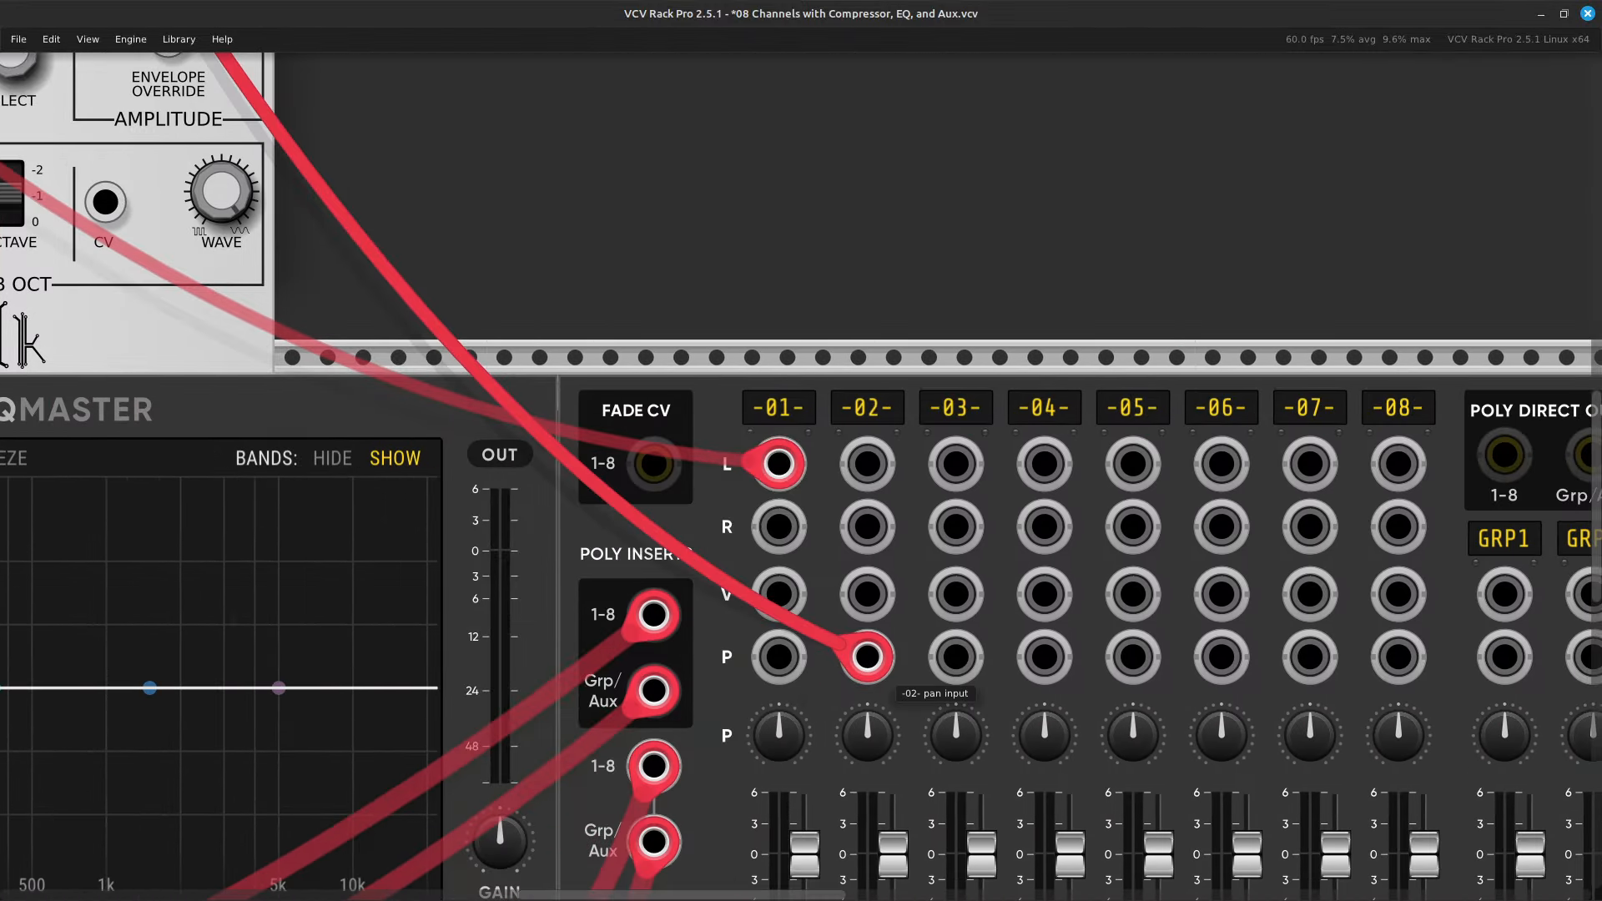
left_click_drag(867, 657, 867, 464)
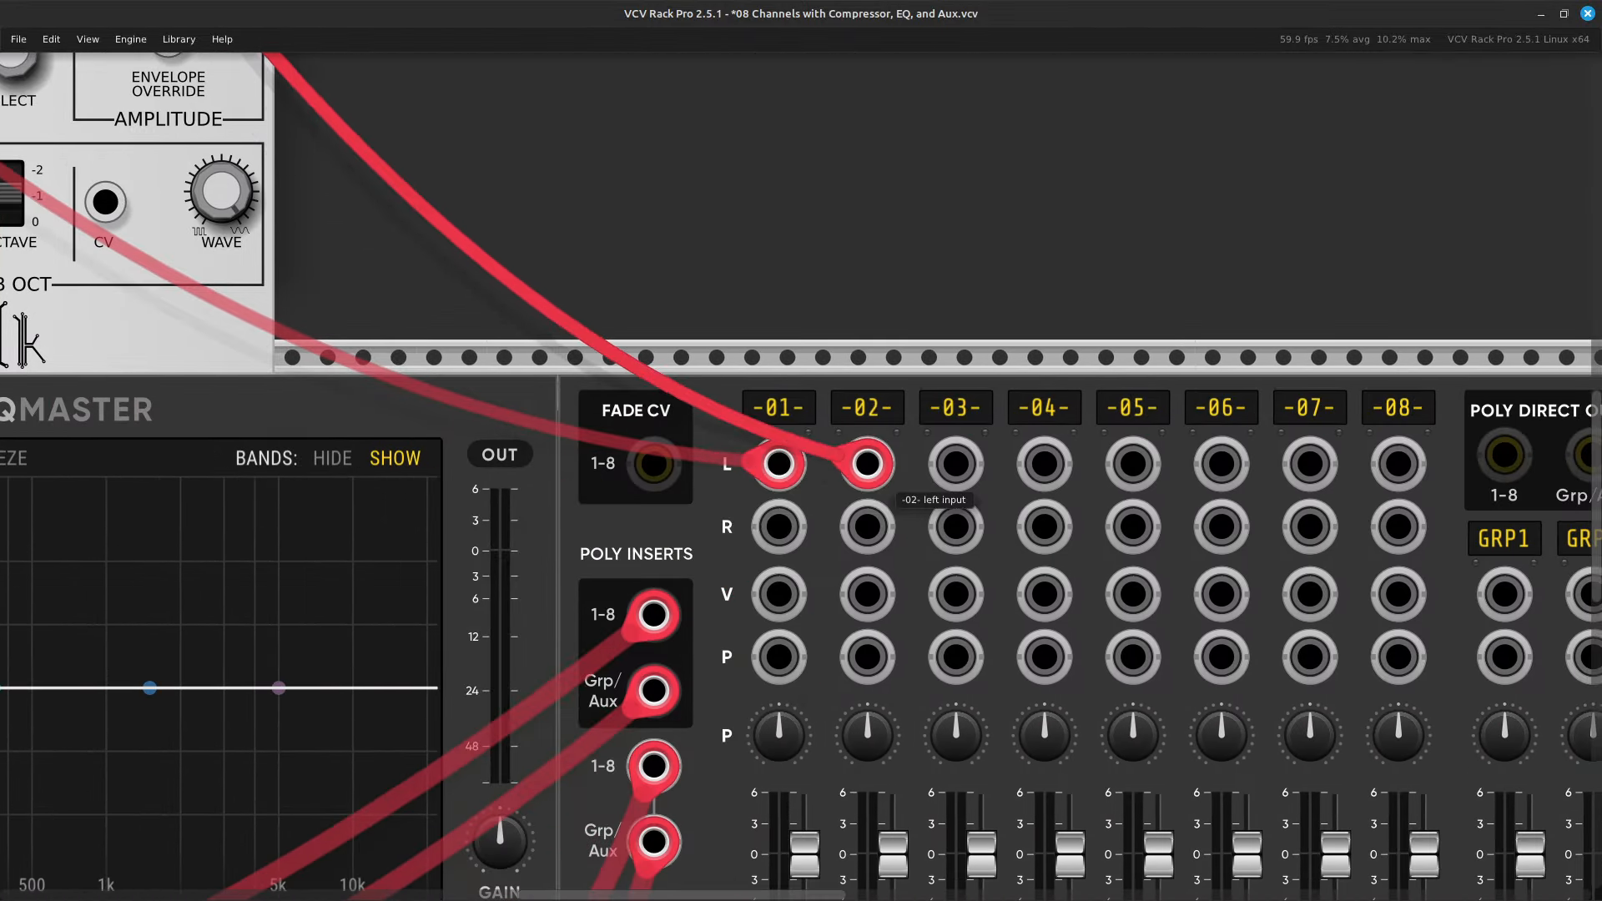
Move the duplicate Marionette Bass away from the original and remove the green GATE cable between MIDI-CV and the original.
scroll(867, 464, "up", 10)
scroll(867, 464, "left", 1)
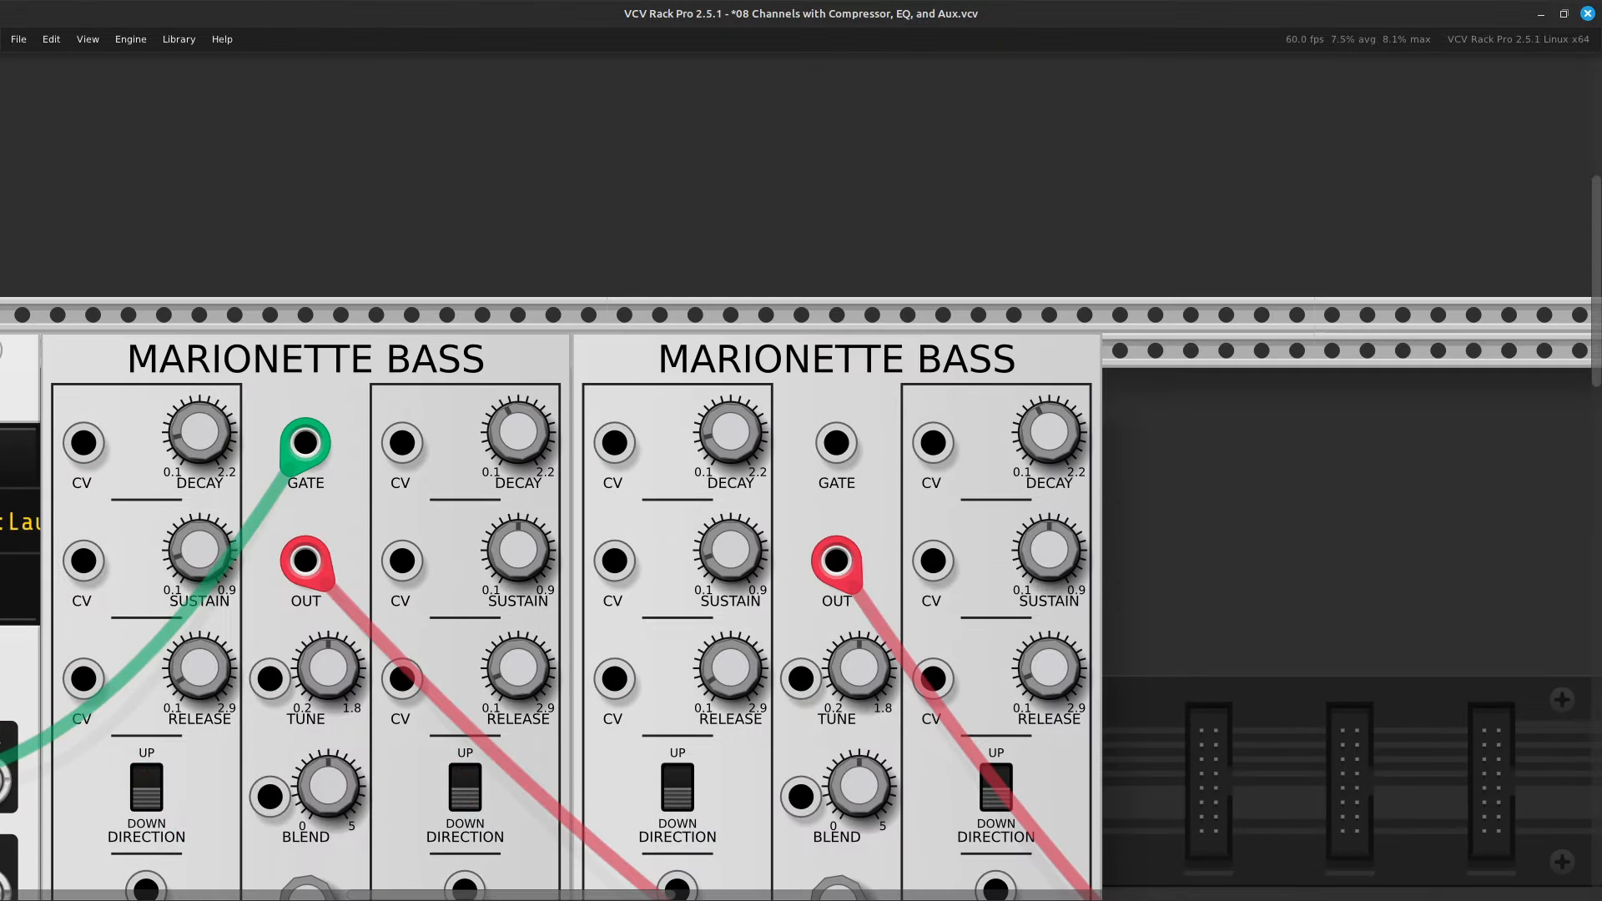
scroll(867, 464, "left", 6)
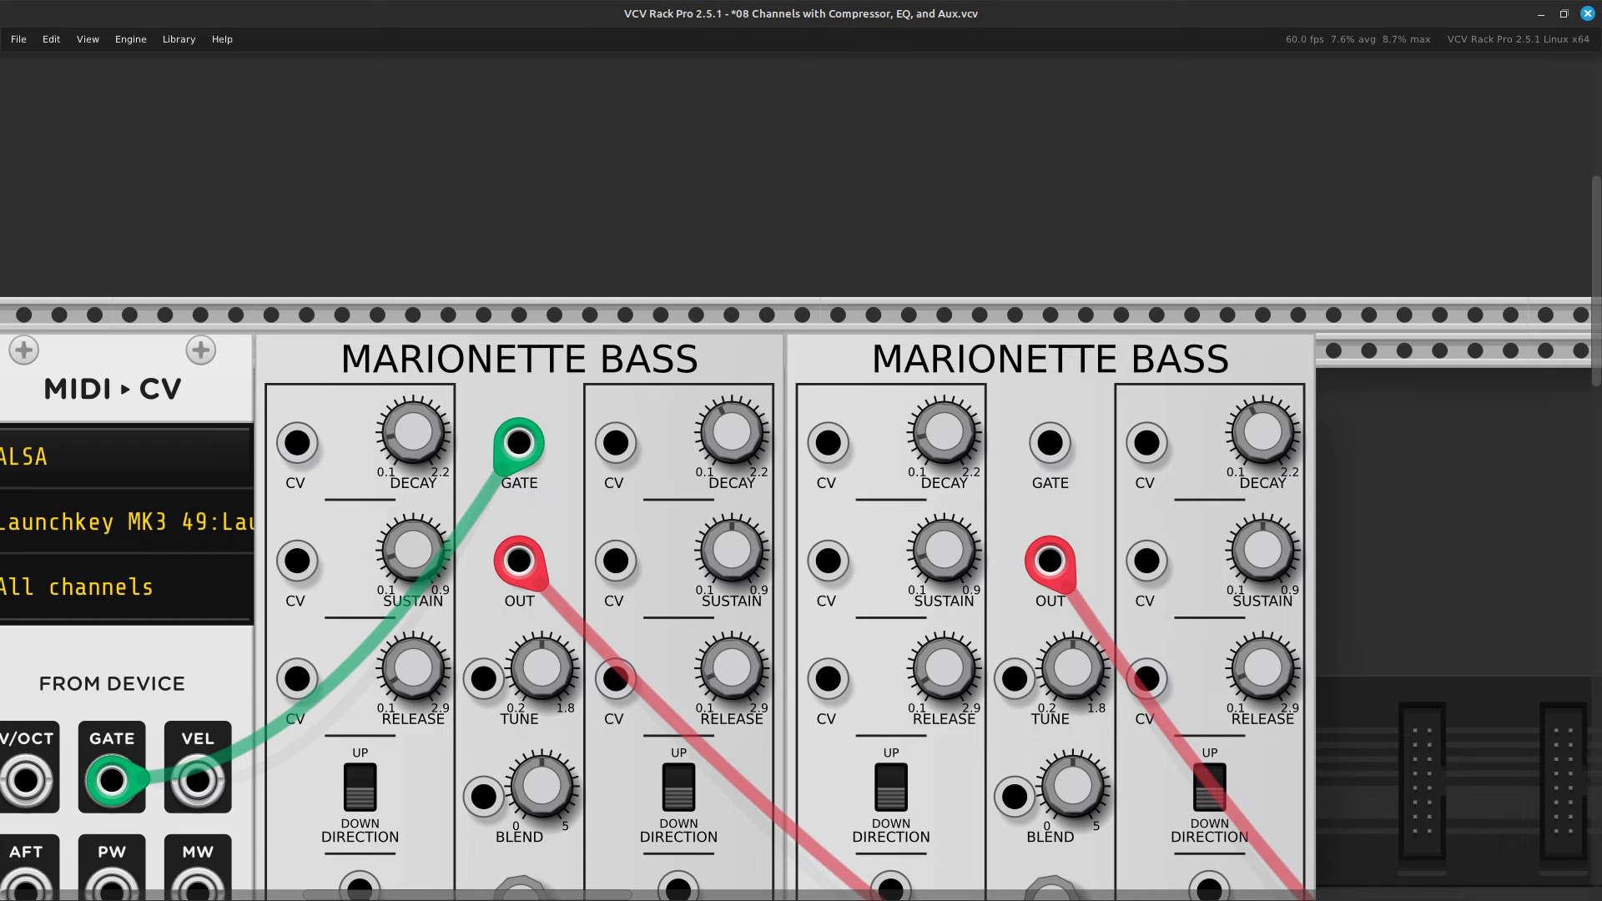
key("ctrl+minus")
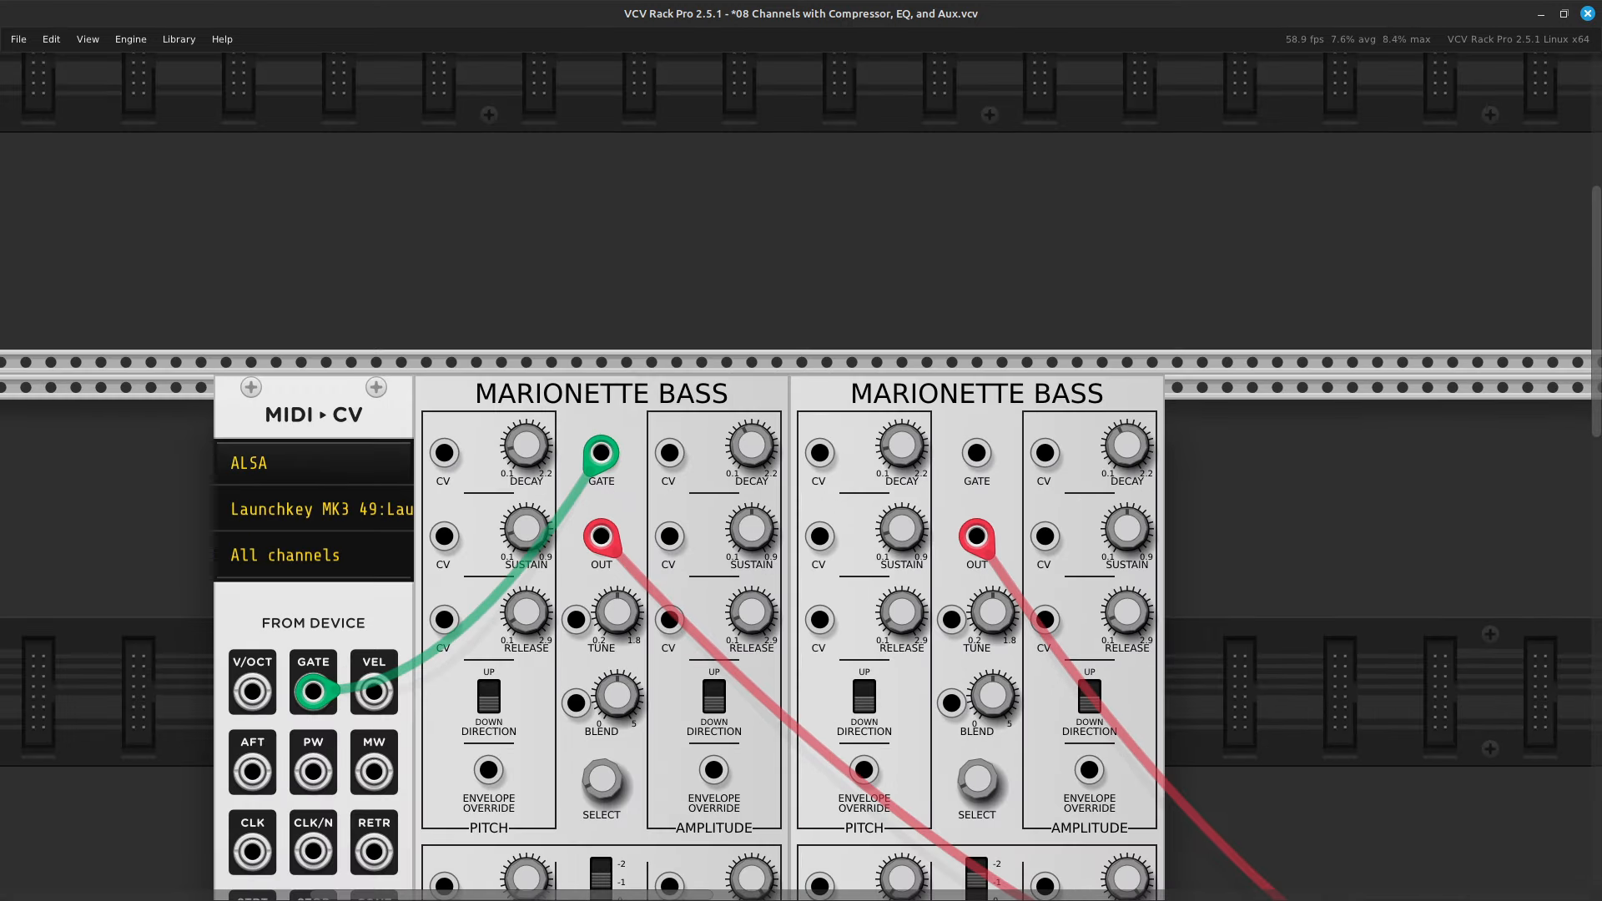
scroll(801, 475, "down", 3)
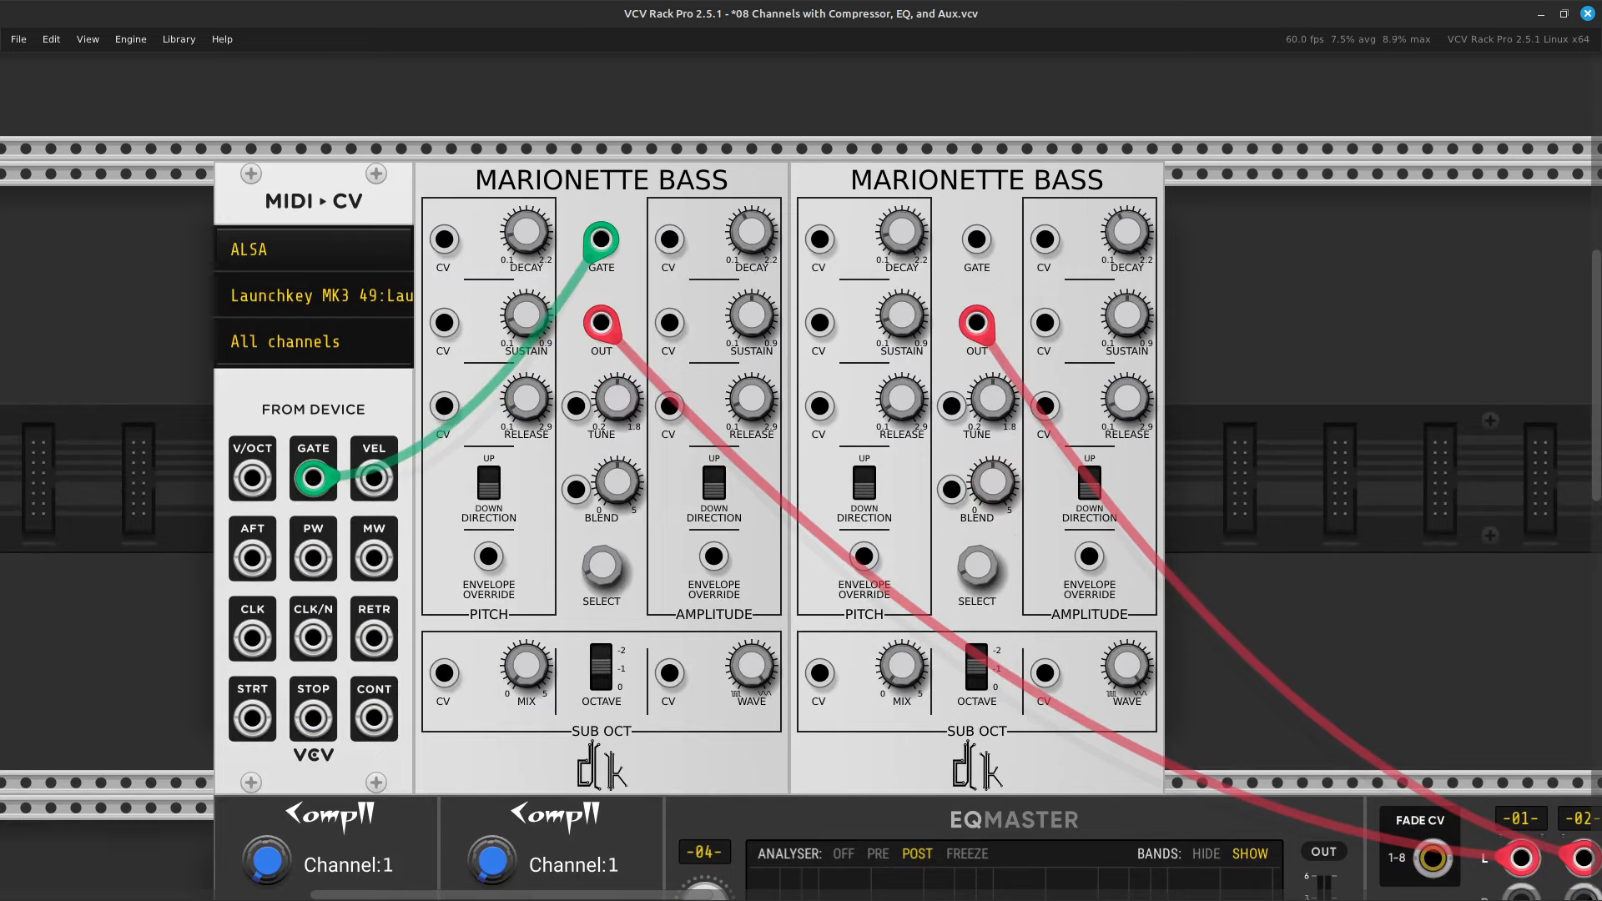
left_click_drag(977, 180, 1202, 180)
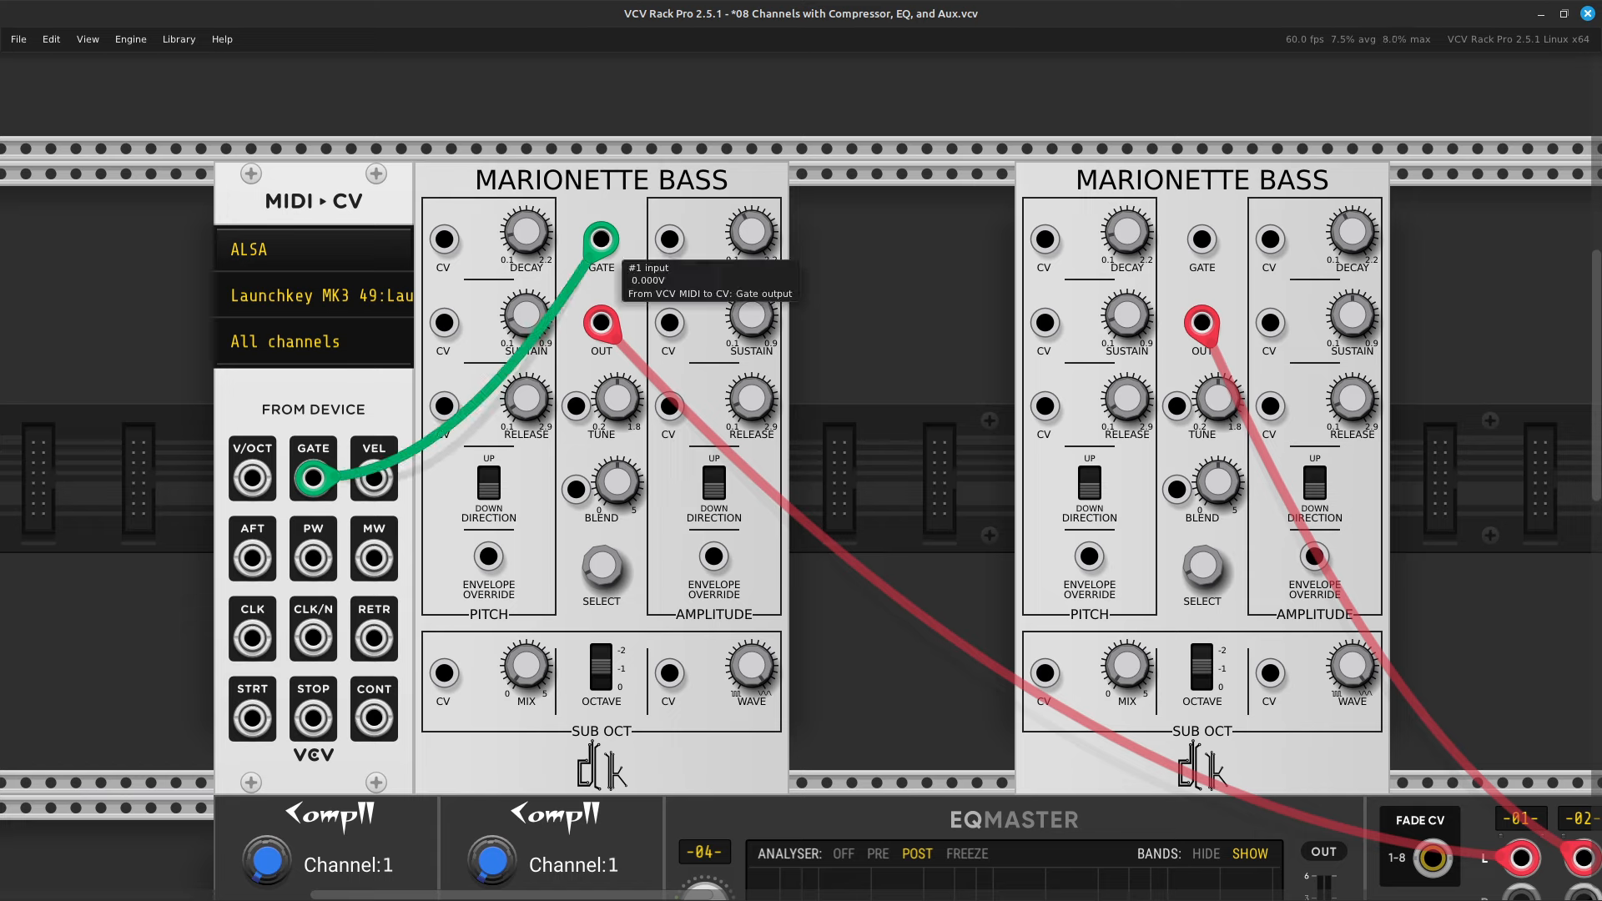
left_click_drag(600, 240, 70, 706)
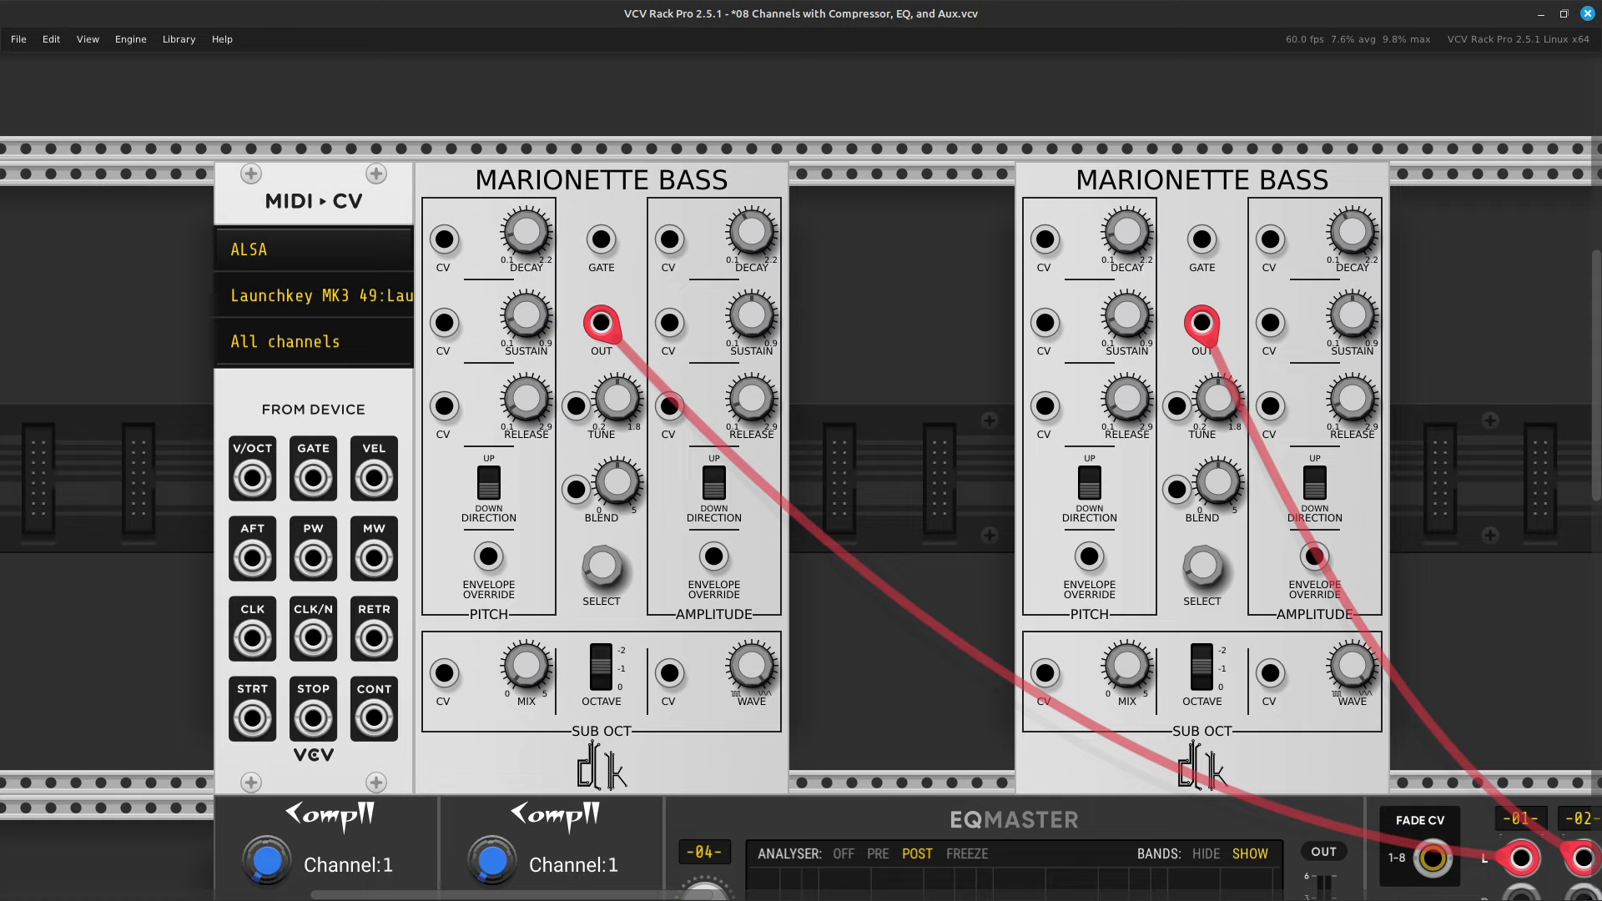
Move both Marionette Bass modules further along the row, clearing a wide space beside MIDI-CV.
left_click_drag(668, 240, 884, 79)
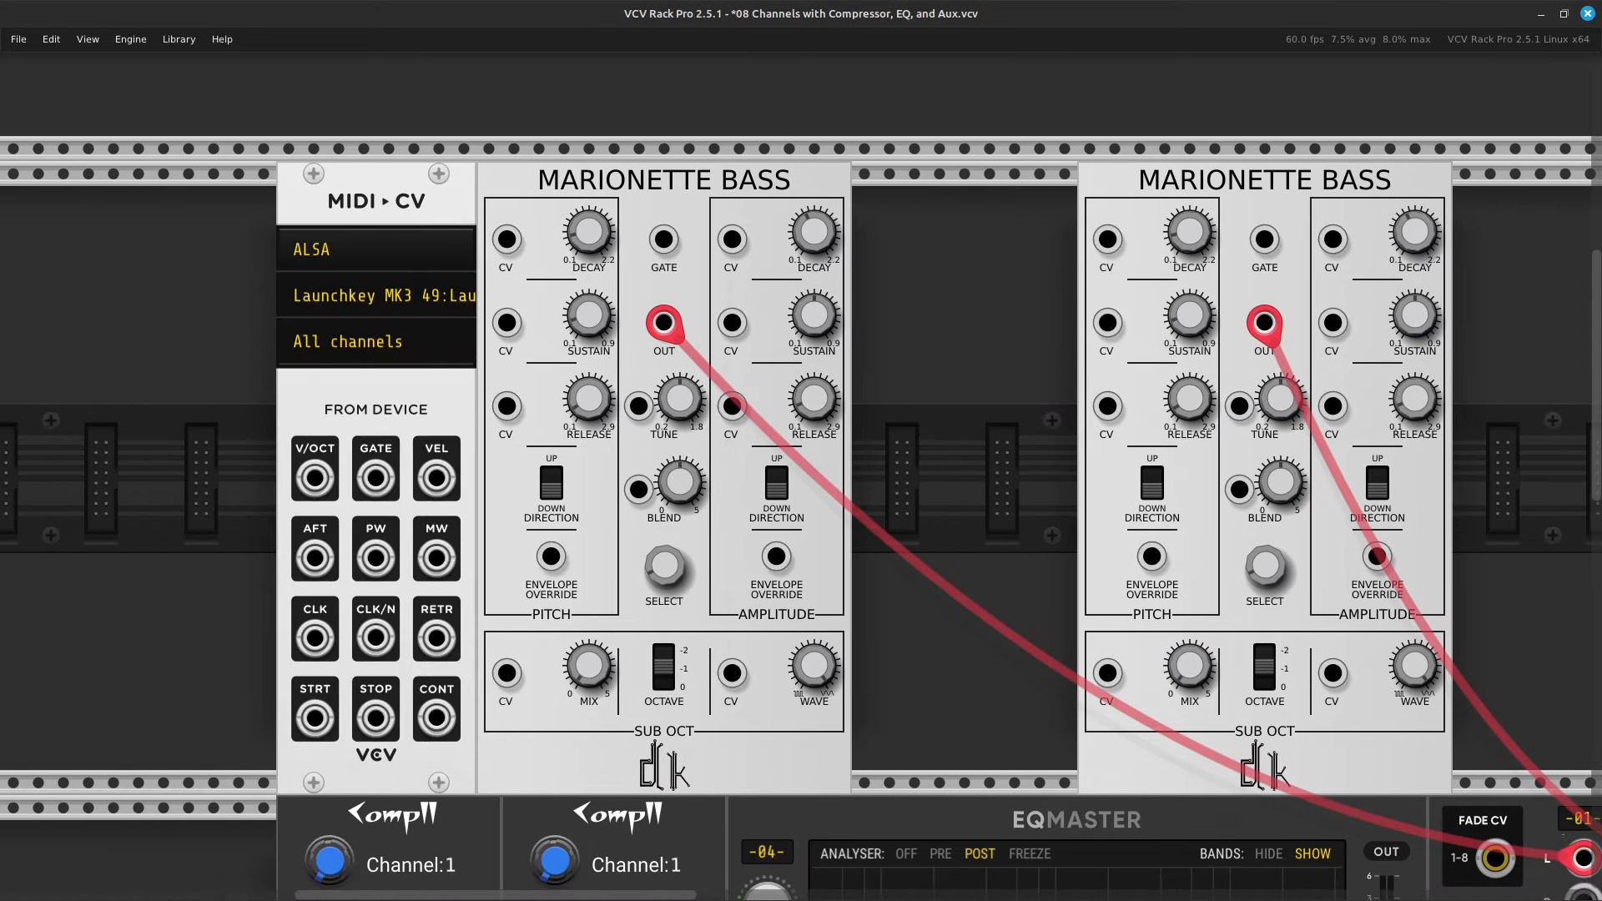
left_click_drag(751, 180, 977, 181)
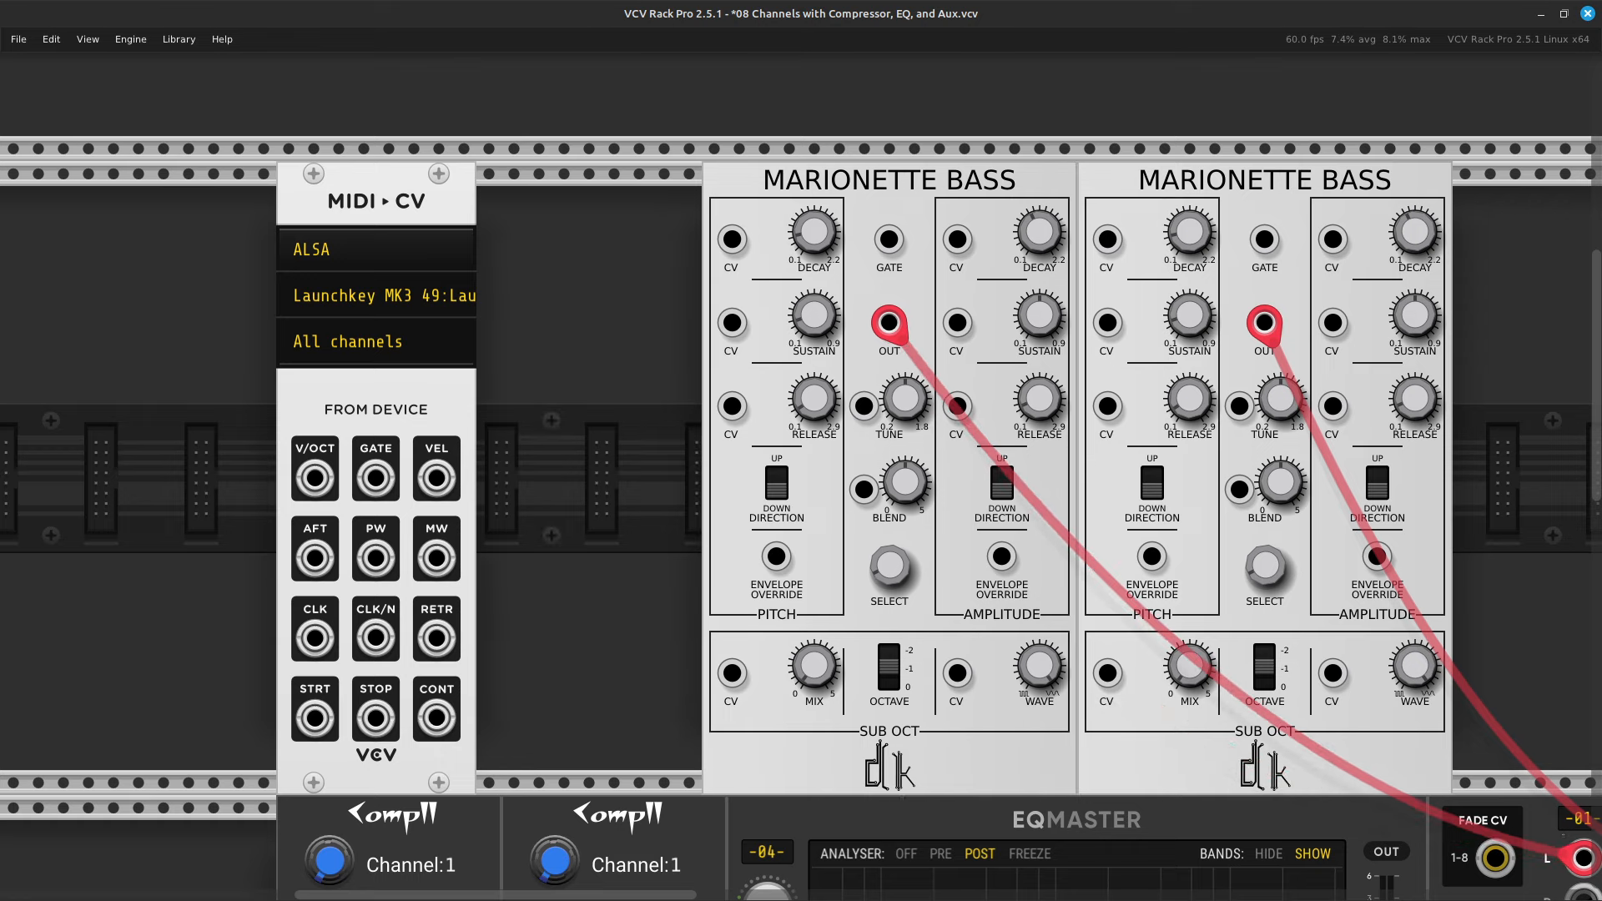
key("Right")
left_click(784, 181, "shift")
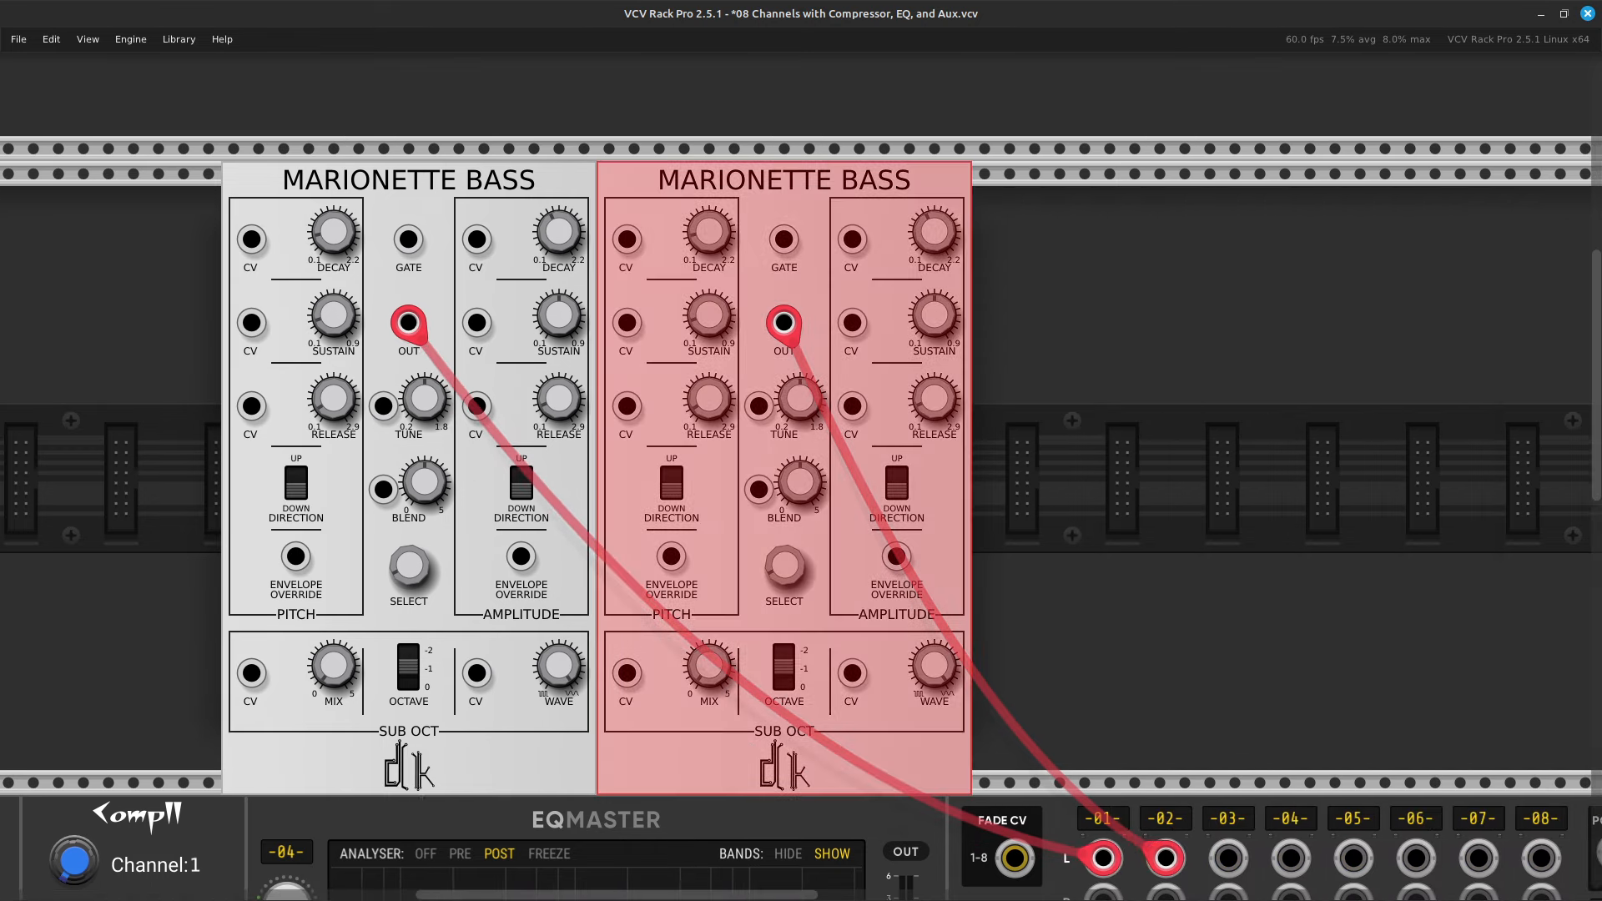
left_click(409, 180, "shift")
left_click_drag(408, 181, 1335, 180)
left_click(1044, 292)
Search the module browser for "seq" and add the mscHack SEQ 6 x 32 trigger sequencer beside MIDI-CV.
key("Left")
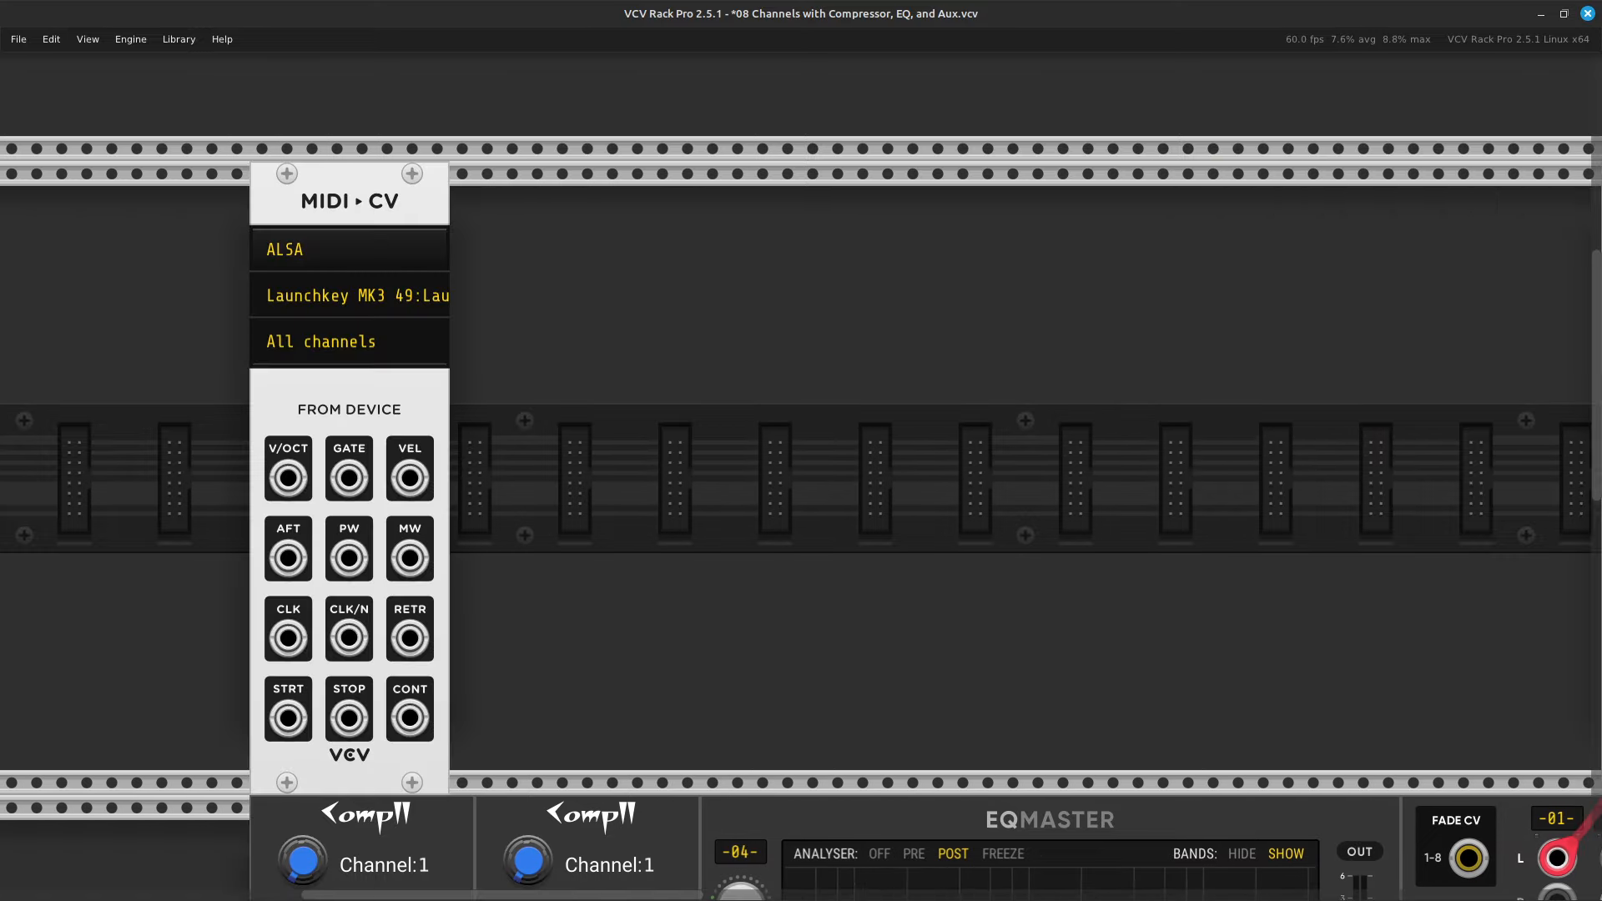
key("Return")
key("BackSpace")
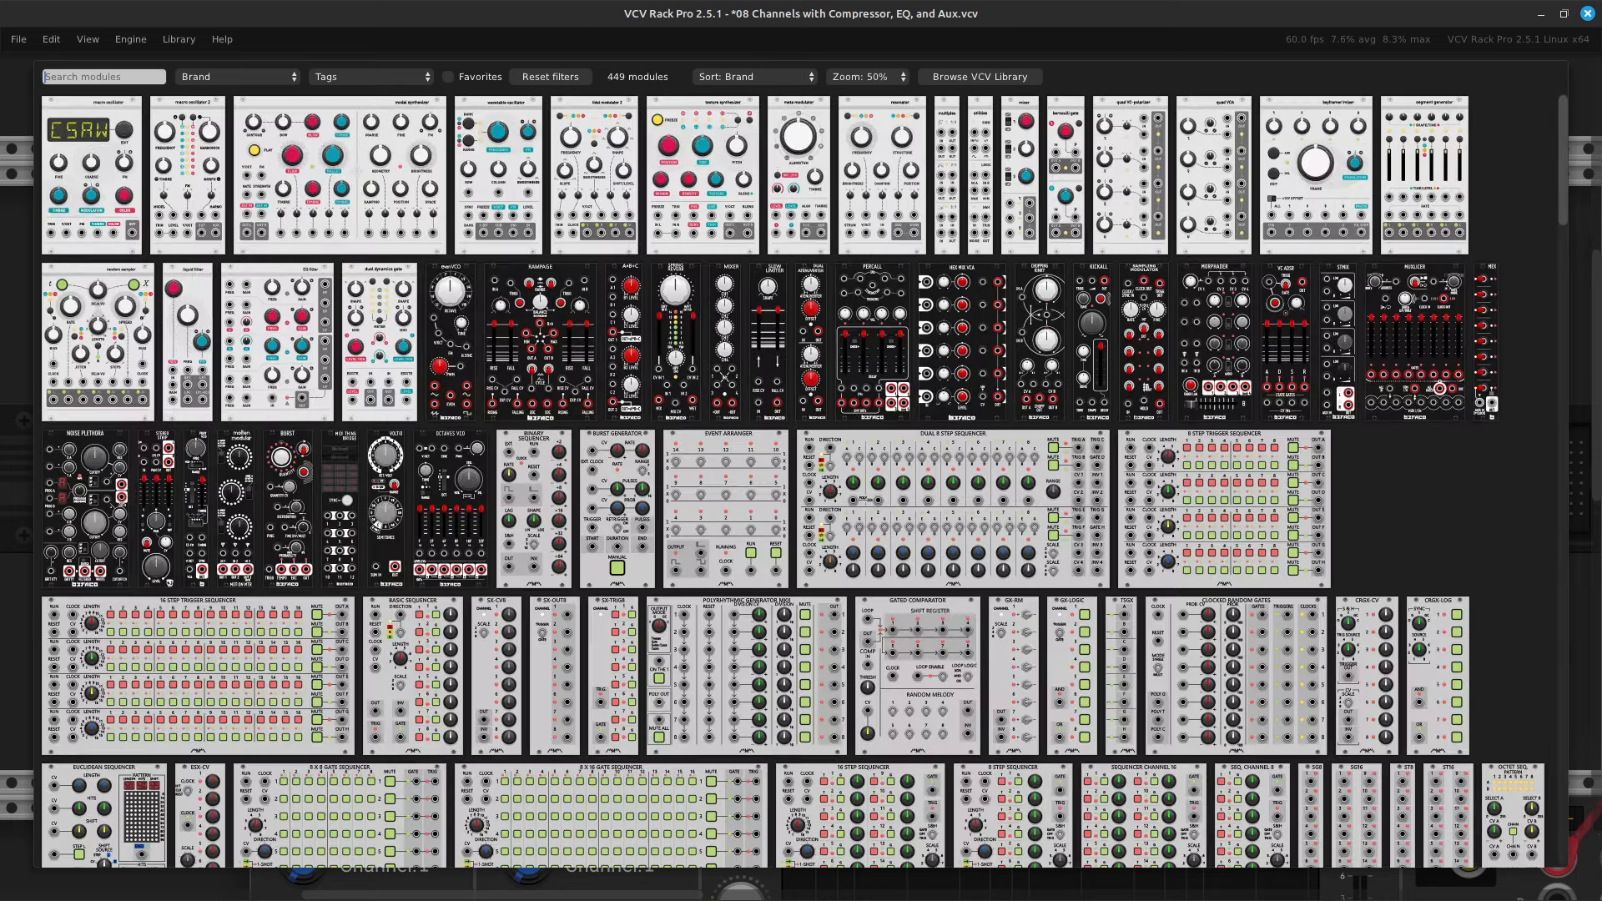
type("seq")
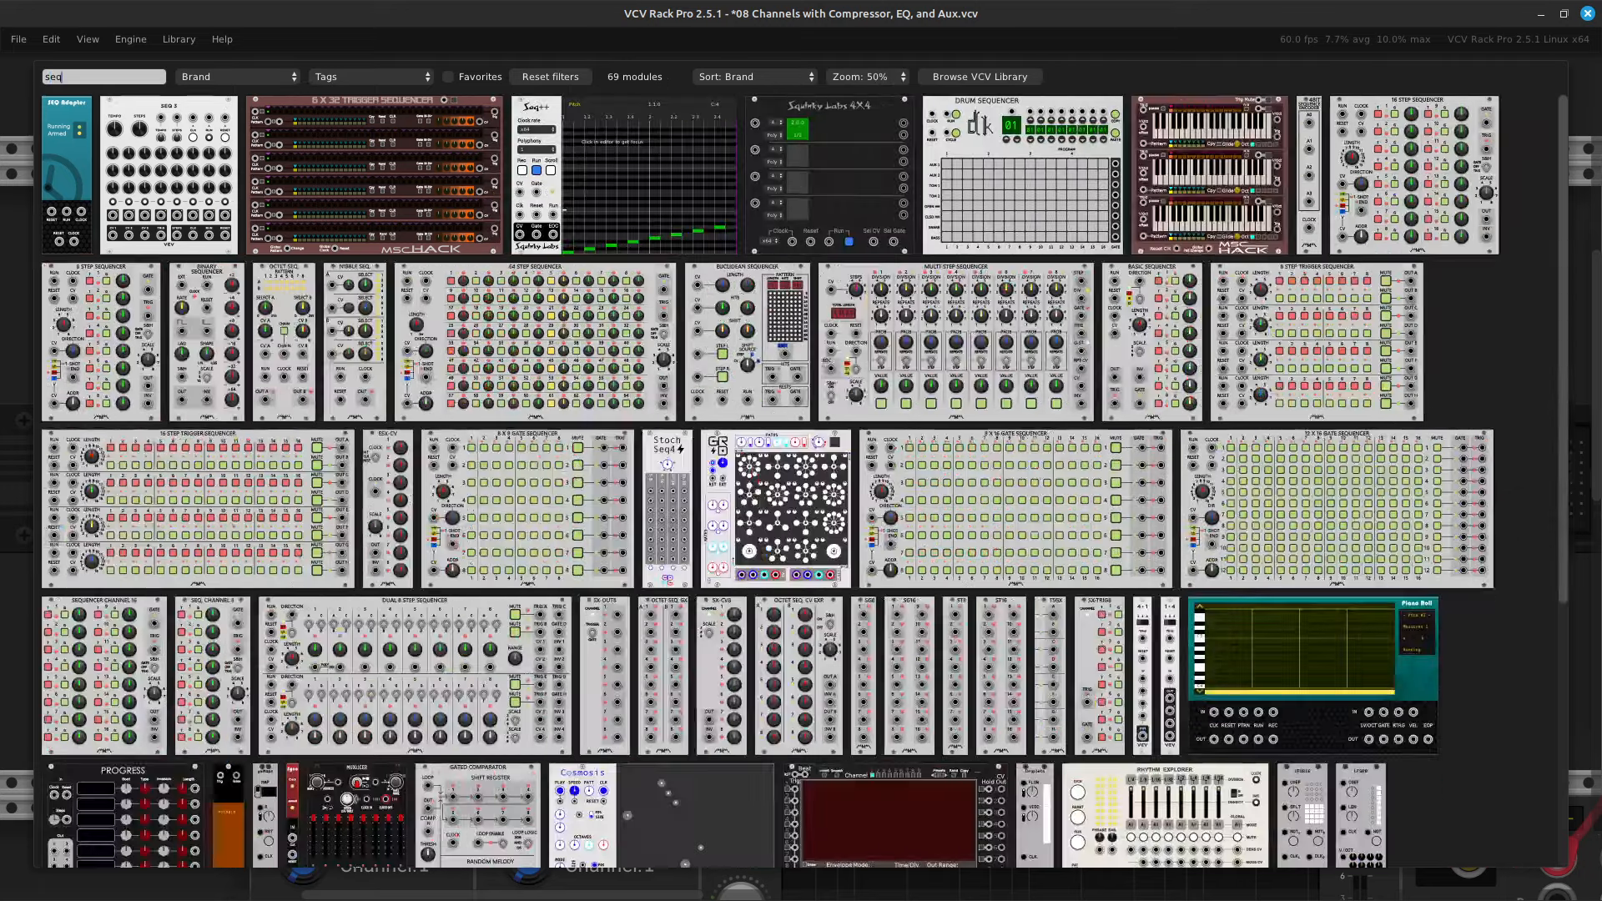
scroll(835, 584, "down", 3)
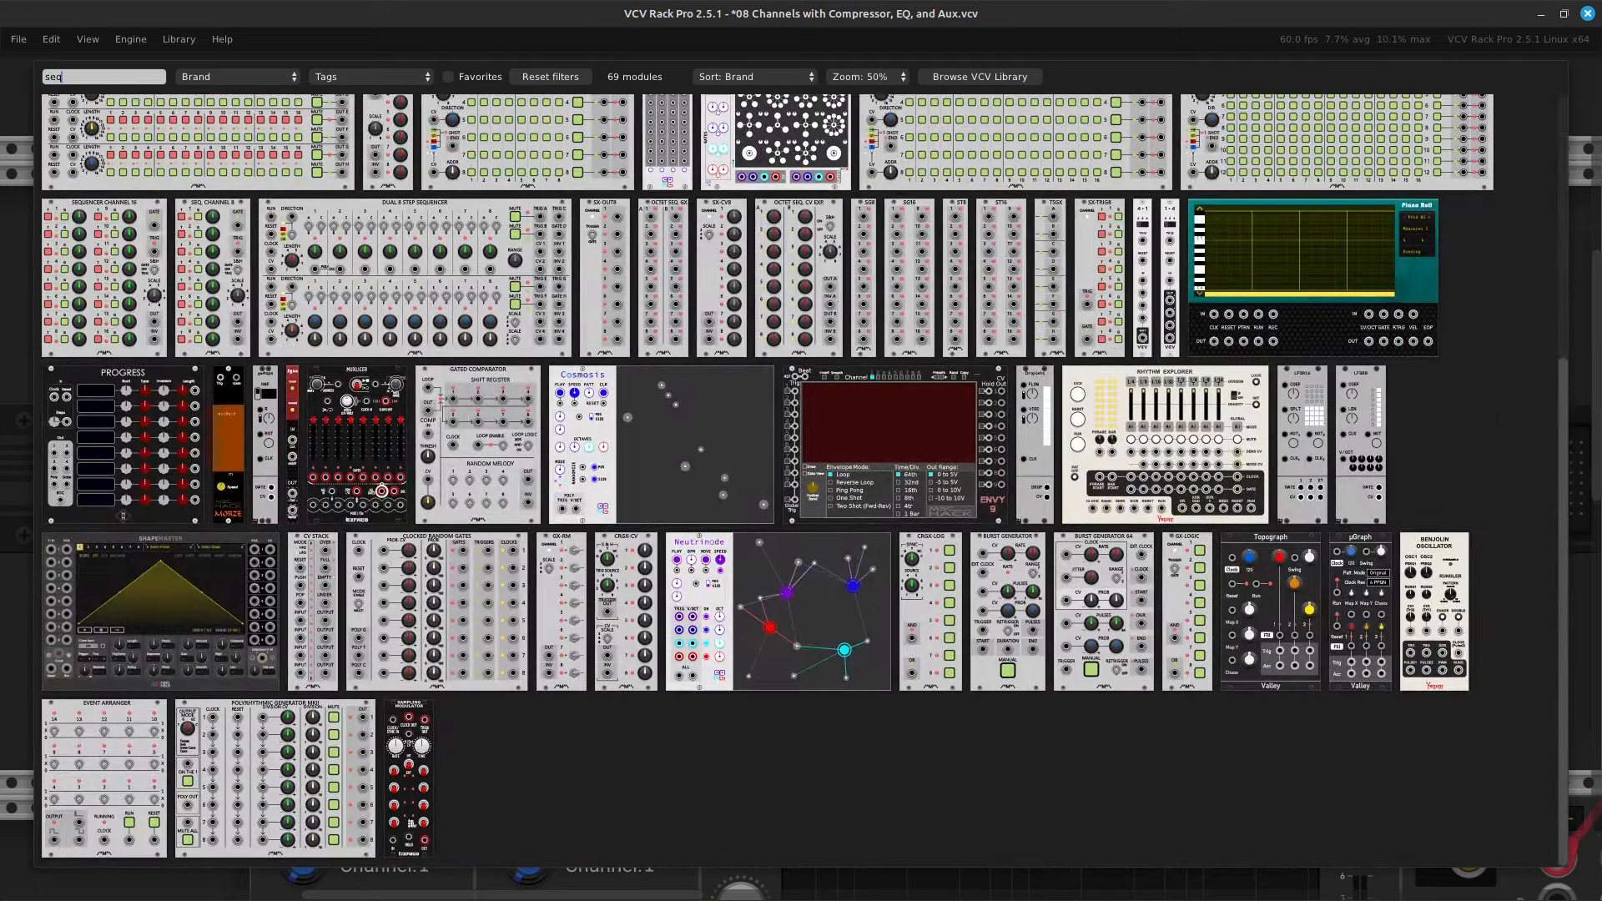
scroll(835, 351, "up", 5)
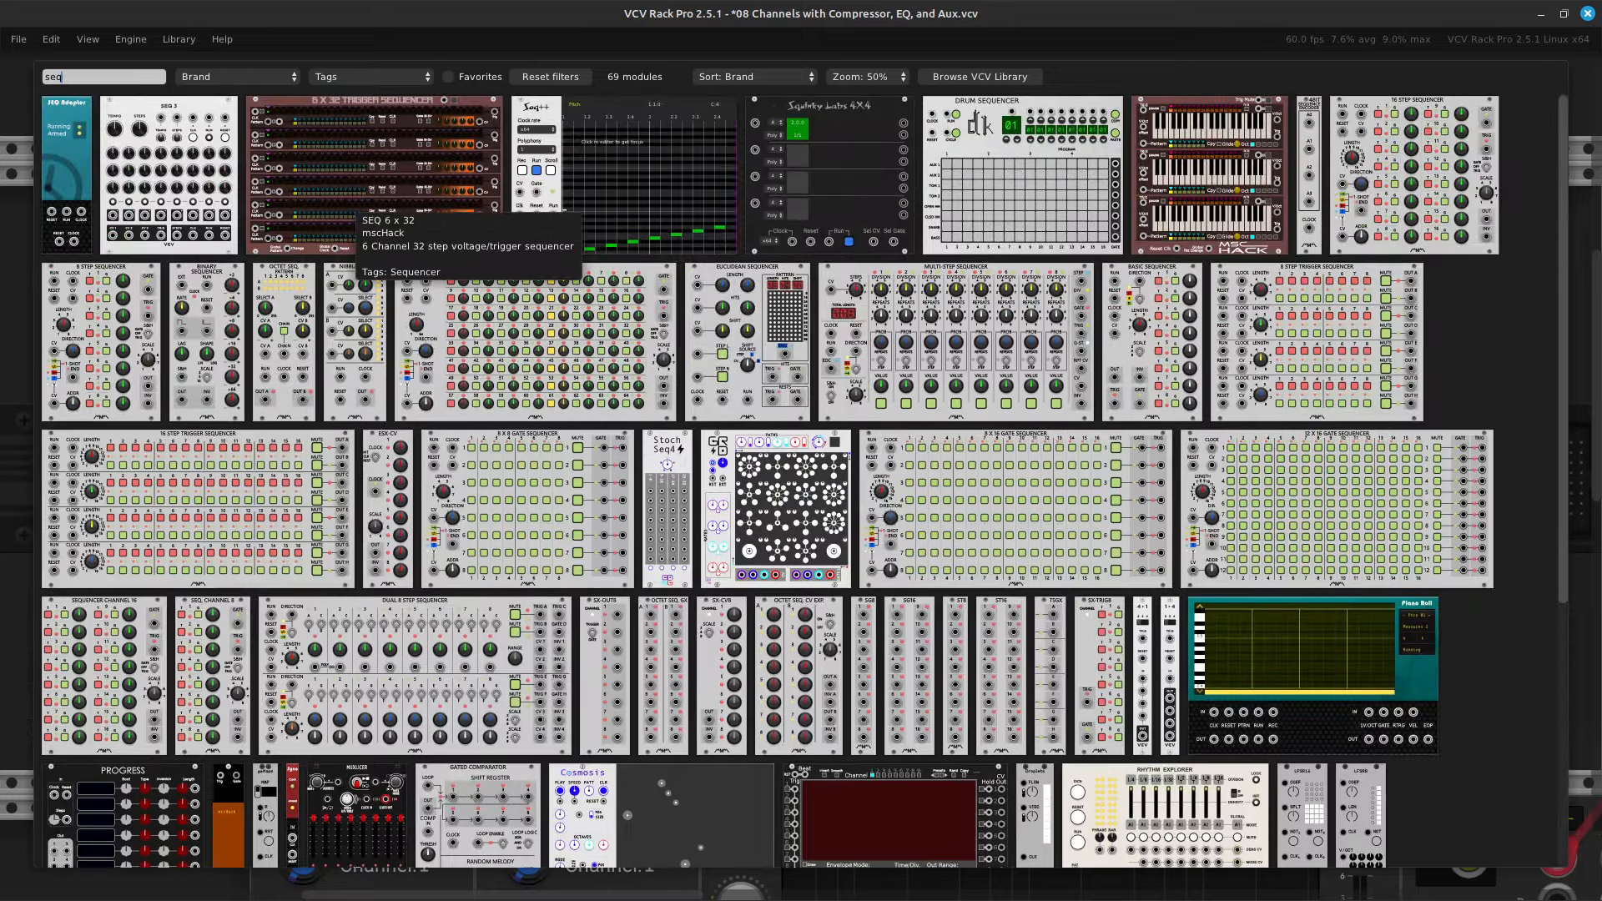
left_click(357, 210)
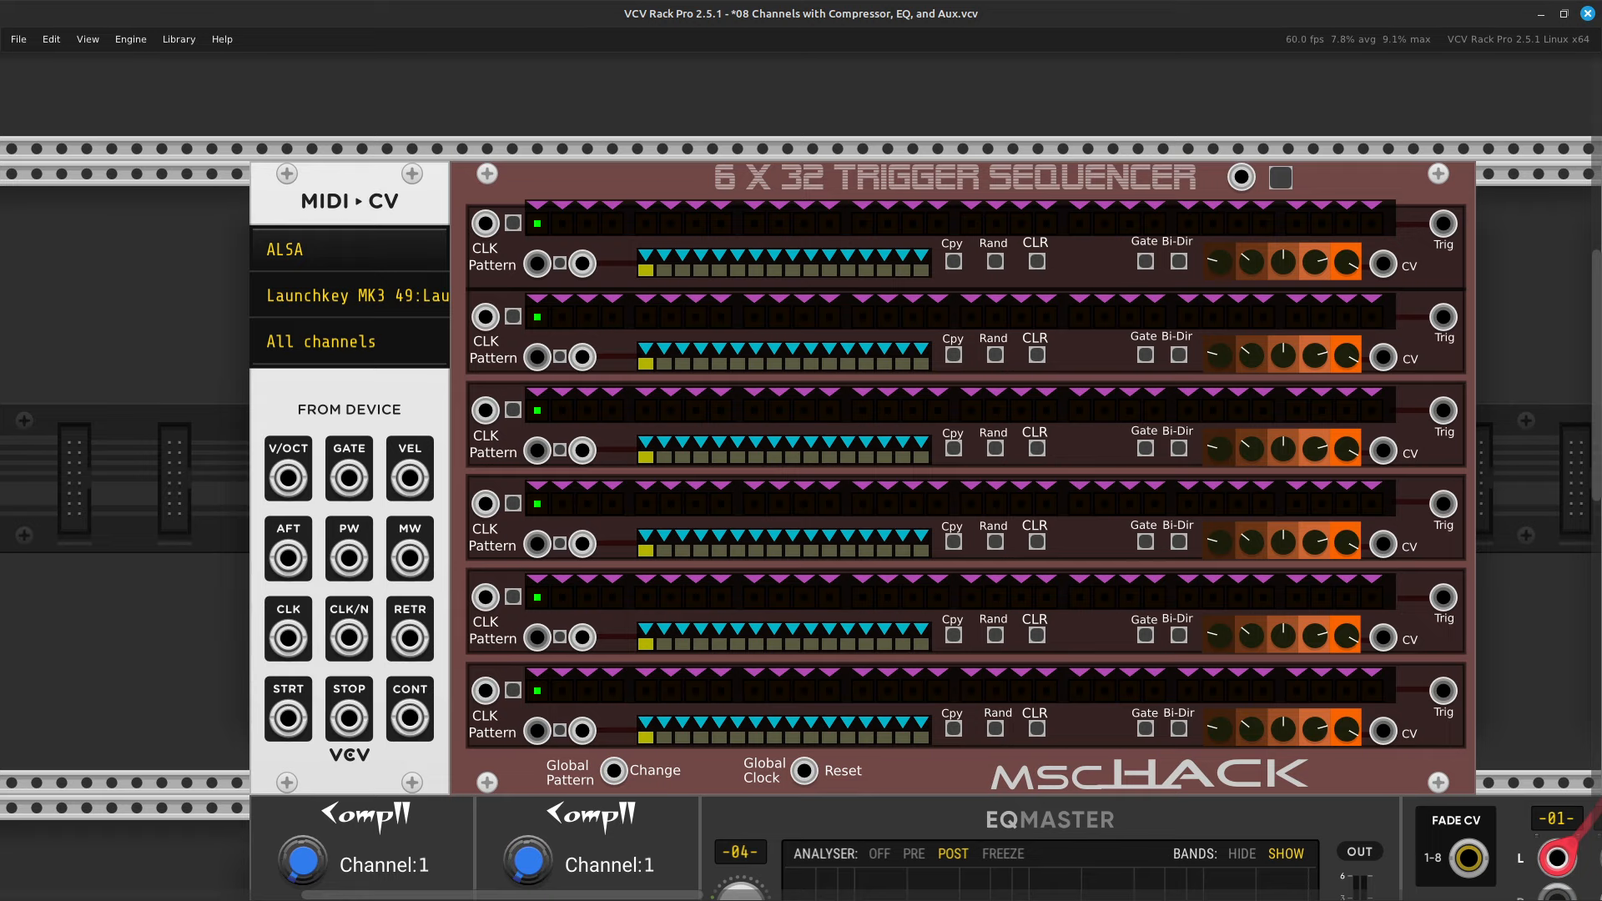
Move the first Marionette Bass flush against the 6 x 32 Trigger Sequencer.
key("Right")
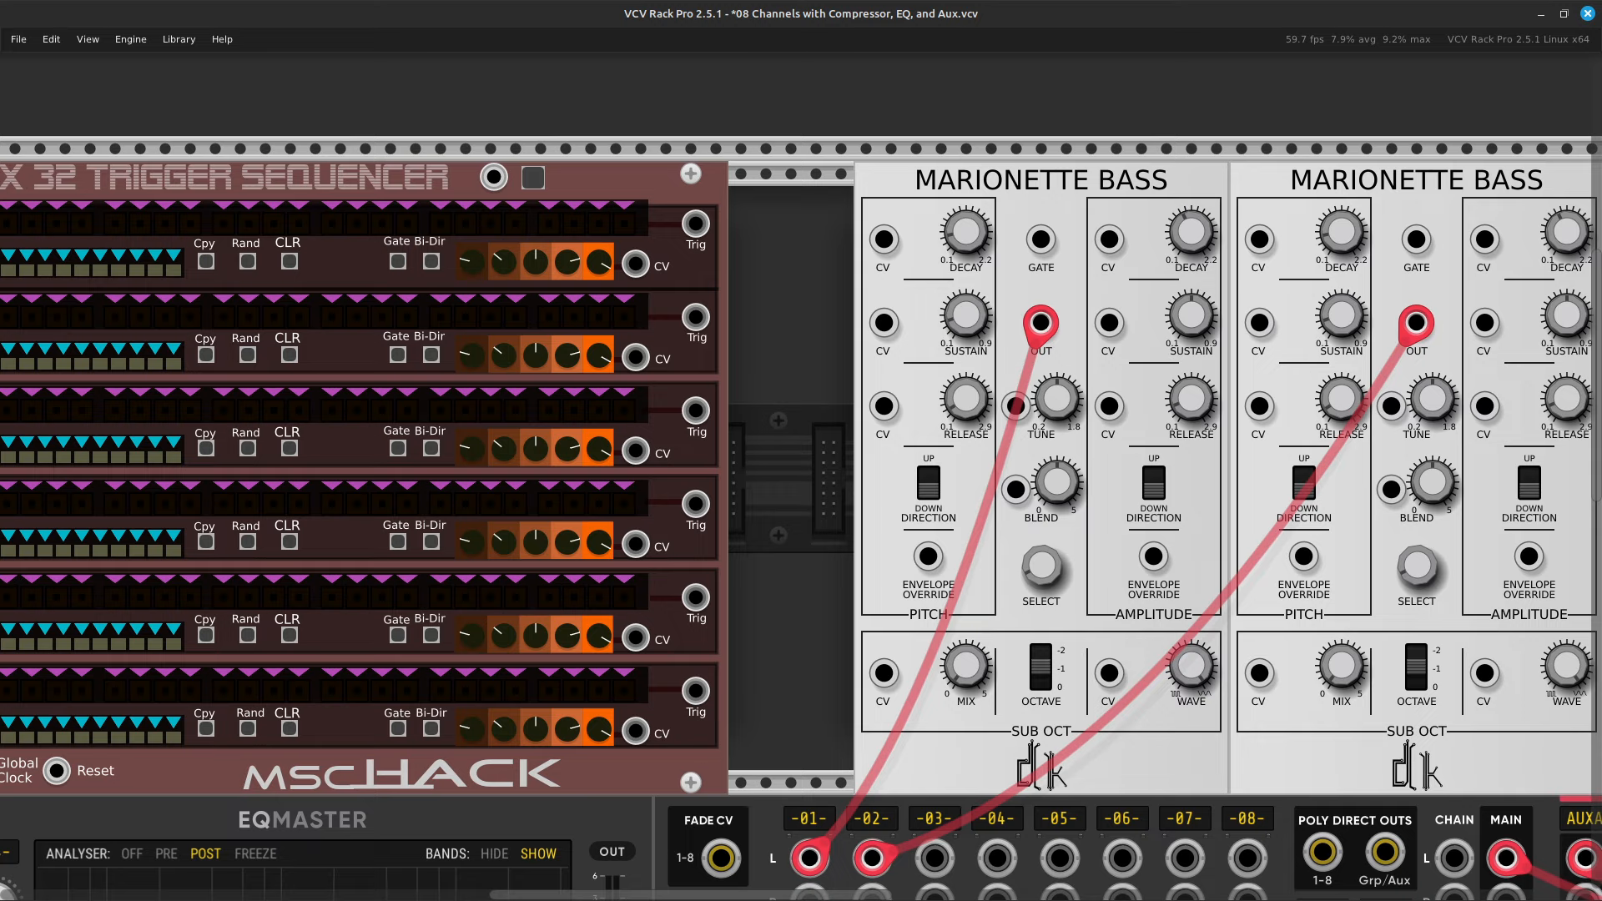
left_click_drag(1001, 182, 877, 182)
key("Right")
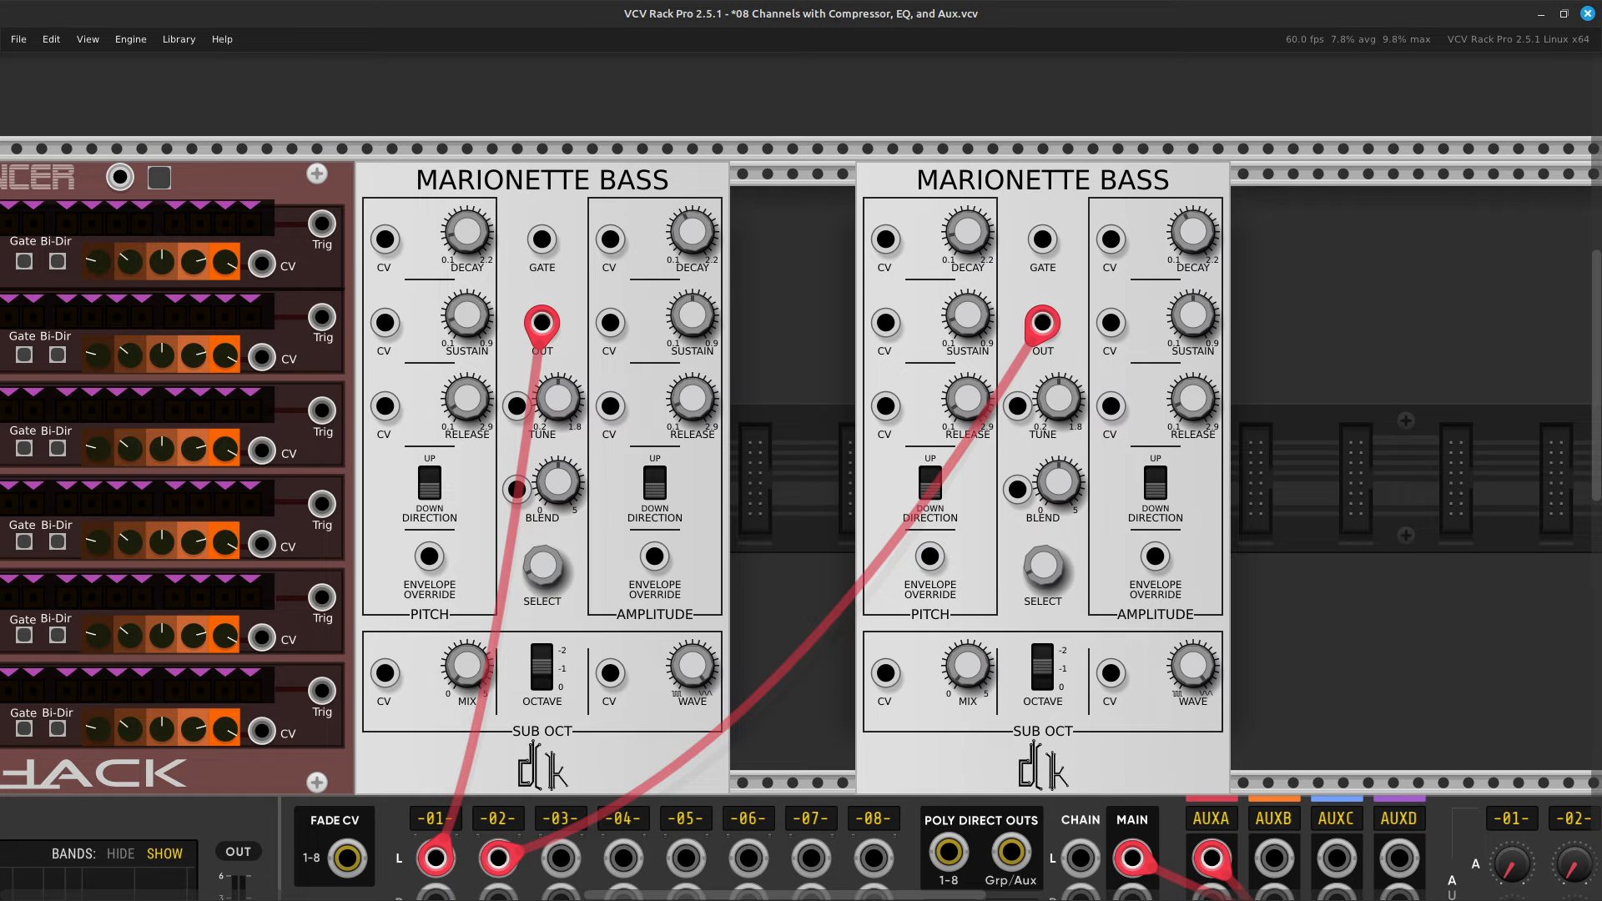
Move the second Marionette Bass flush against the first Marionette Bass.
left_click_drag(1002, 182, 877, 182)
key("Left")
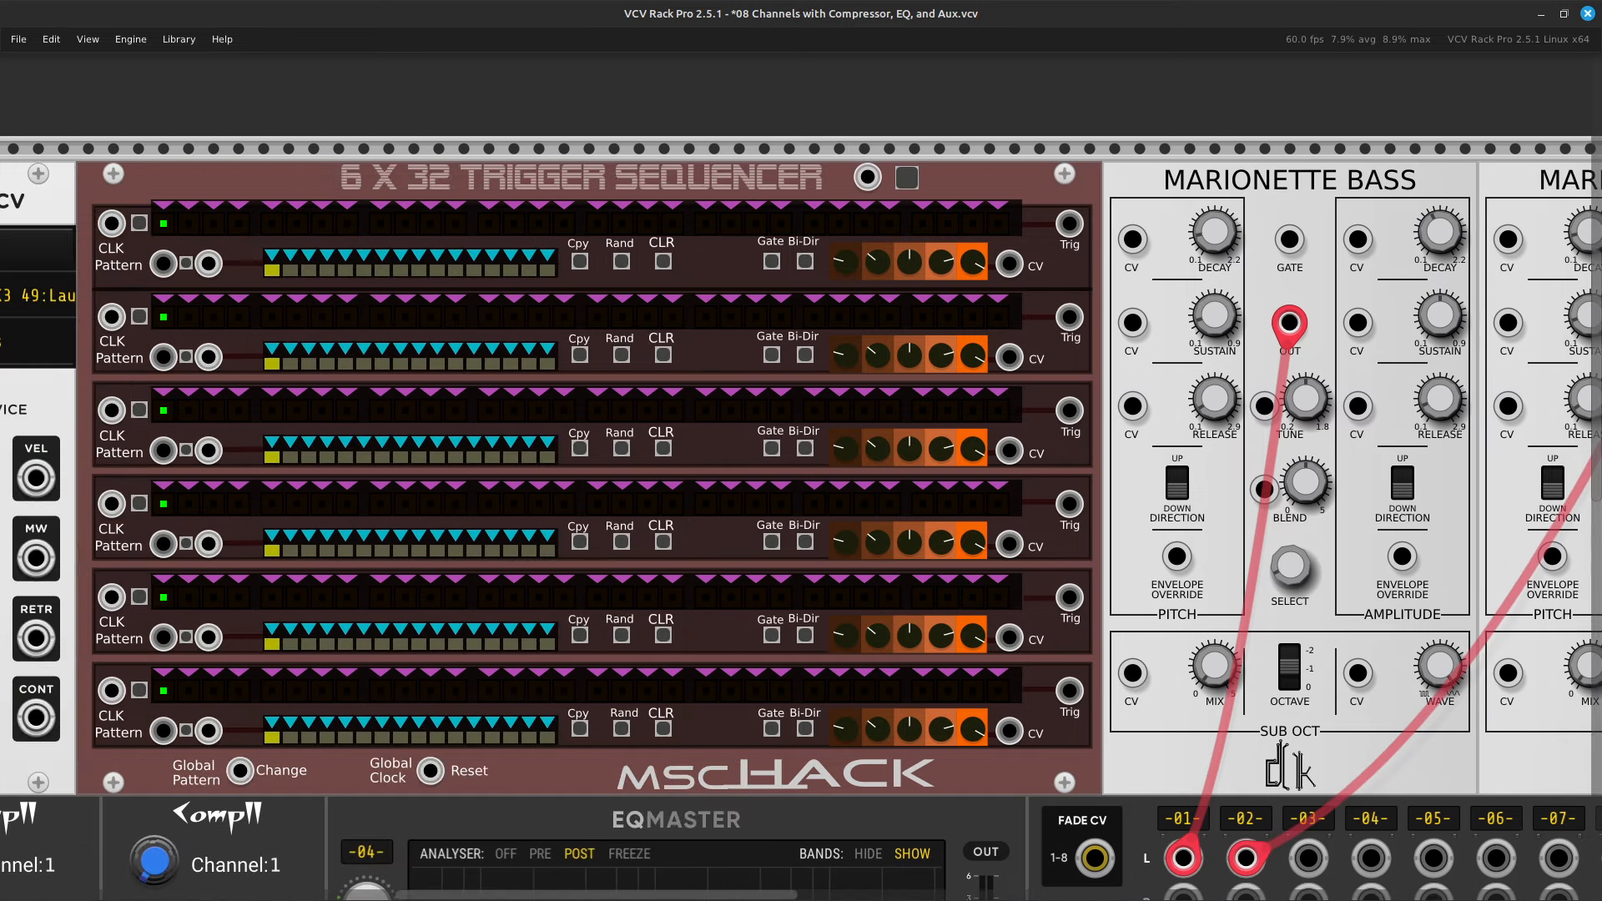
key("Left")
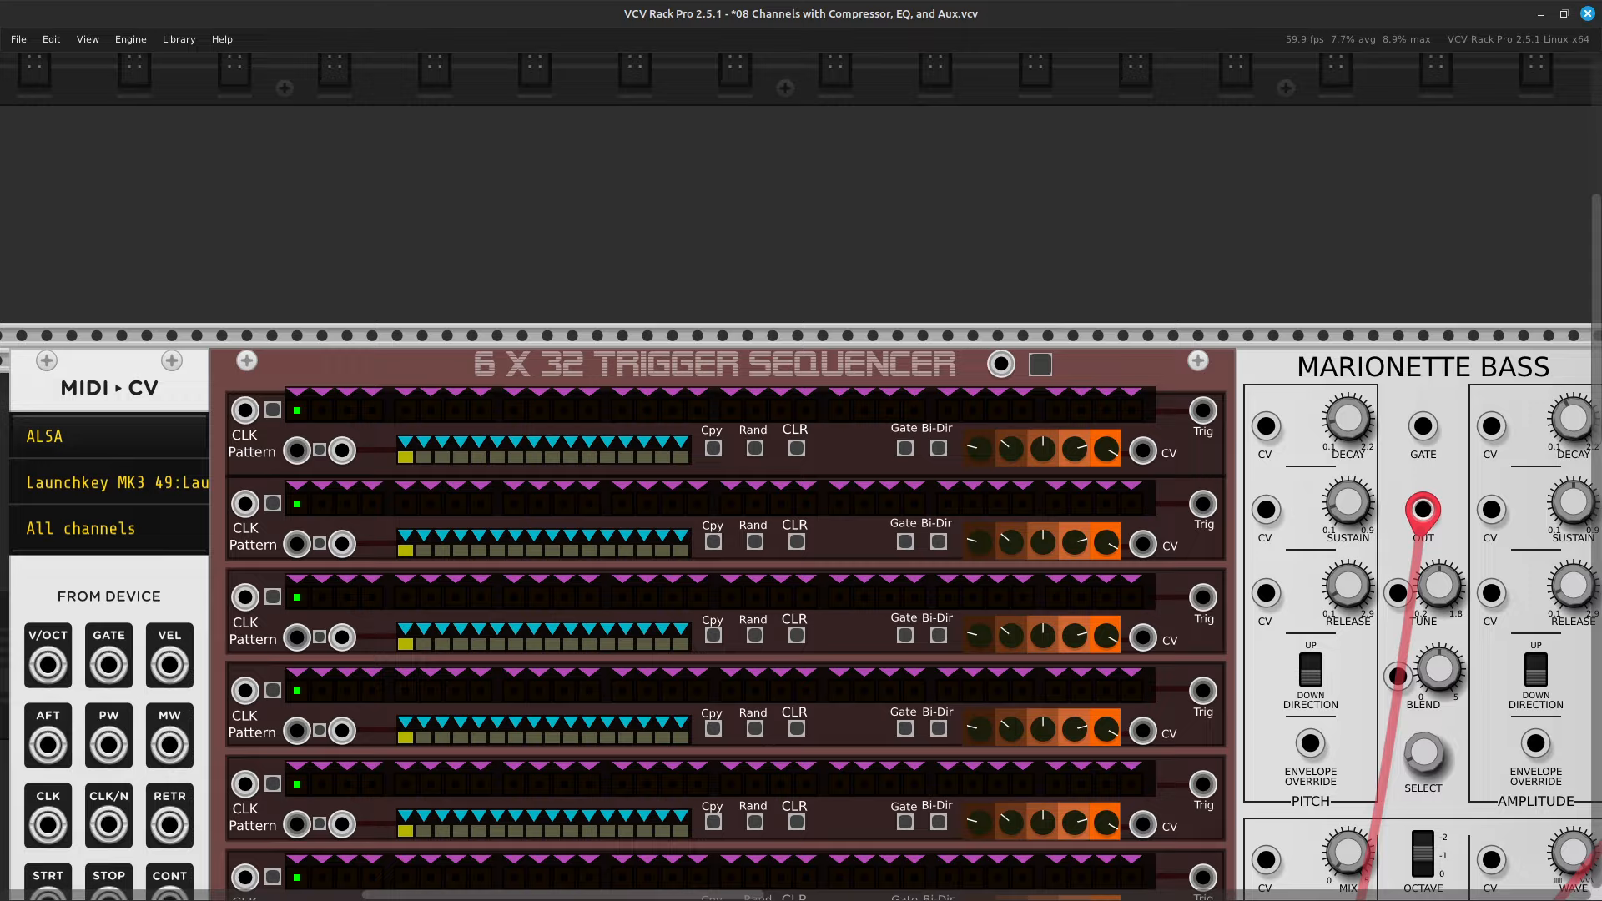
Patch green cables from the sequencer's Trigger 1 output to the first Marionette Bass GATE and from Trigger 2 to the second one's GATE.
key("Right")
key("Right")
key("Down")
key("Right")
key("Up")
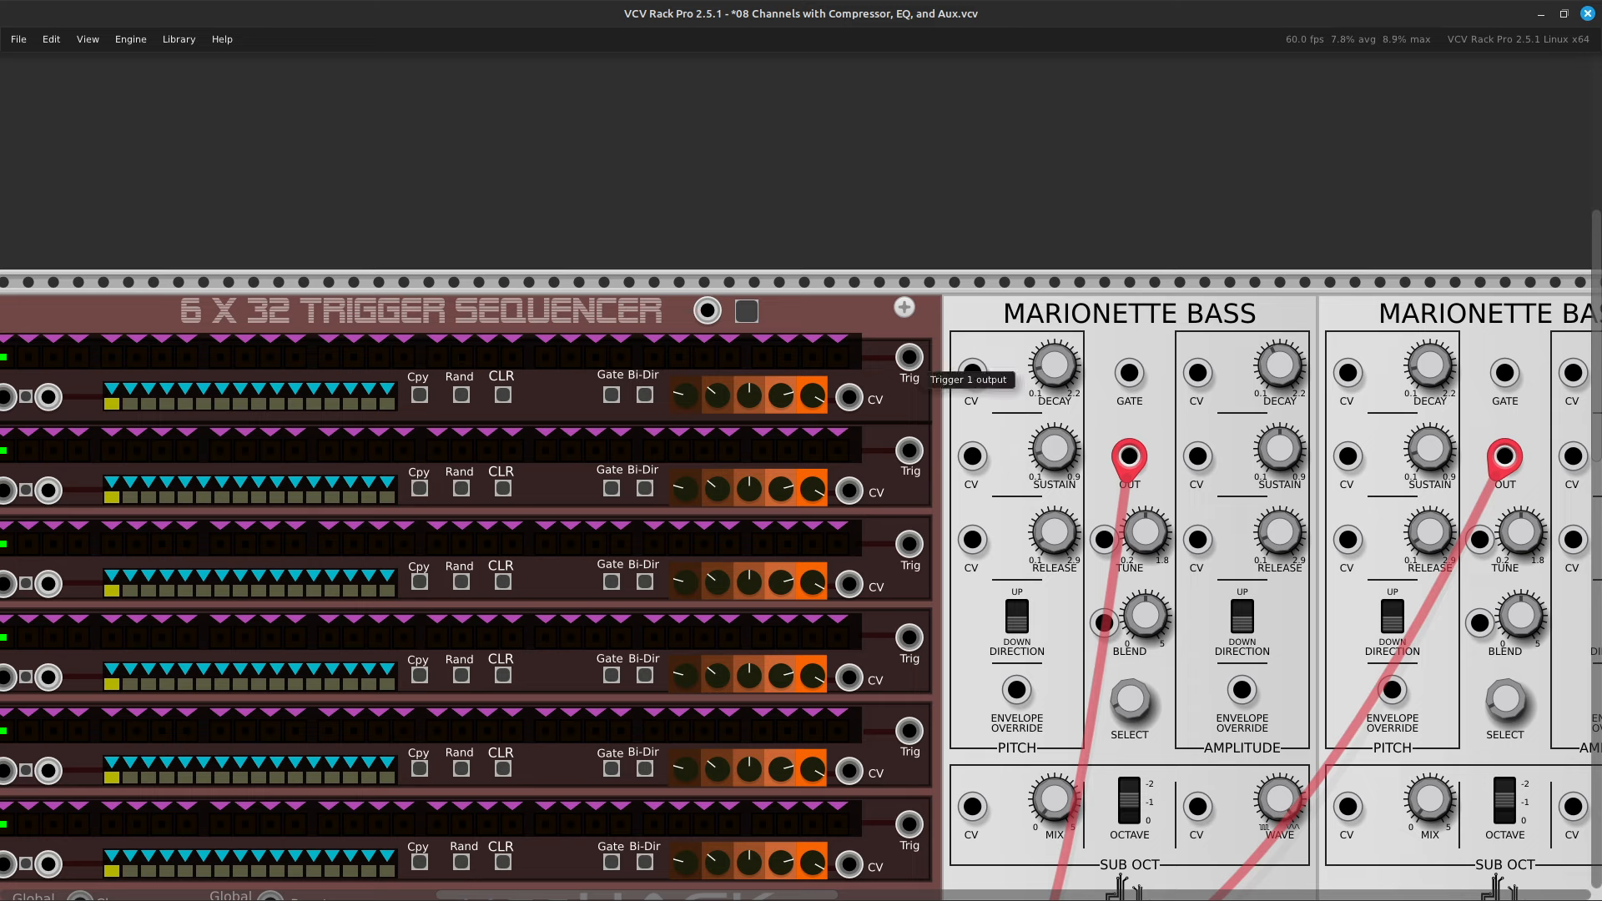
right_click(910, 364)
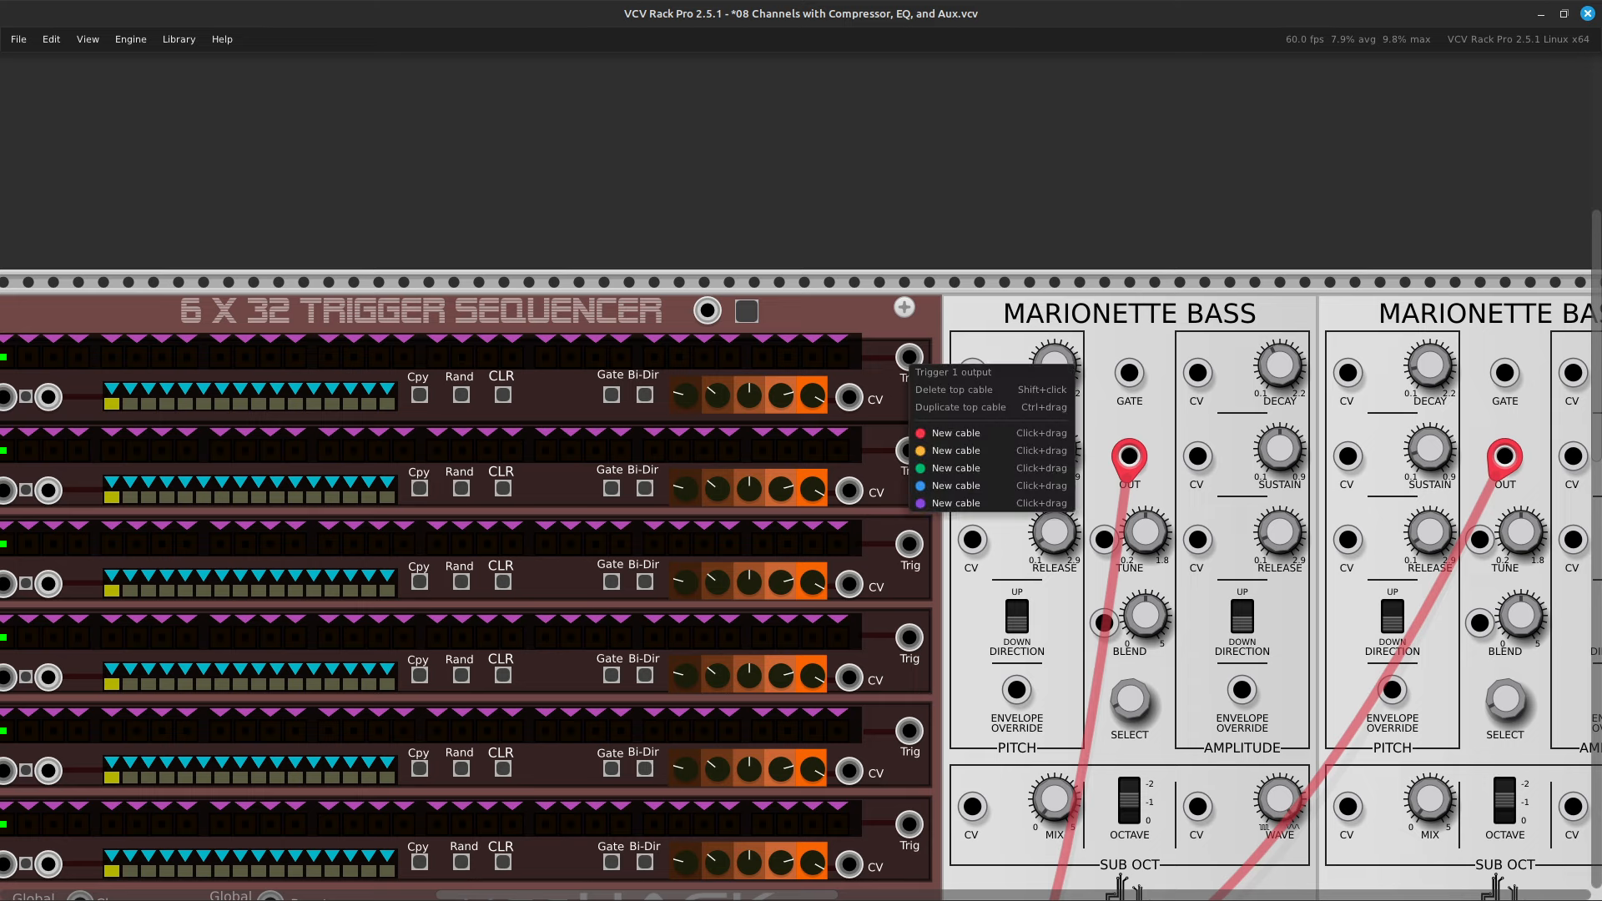
left_click_drag(955, 468, 1129, 373)
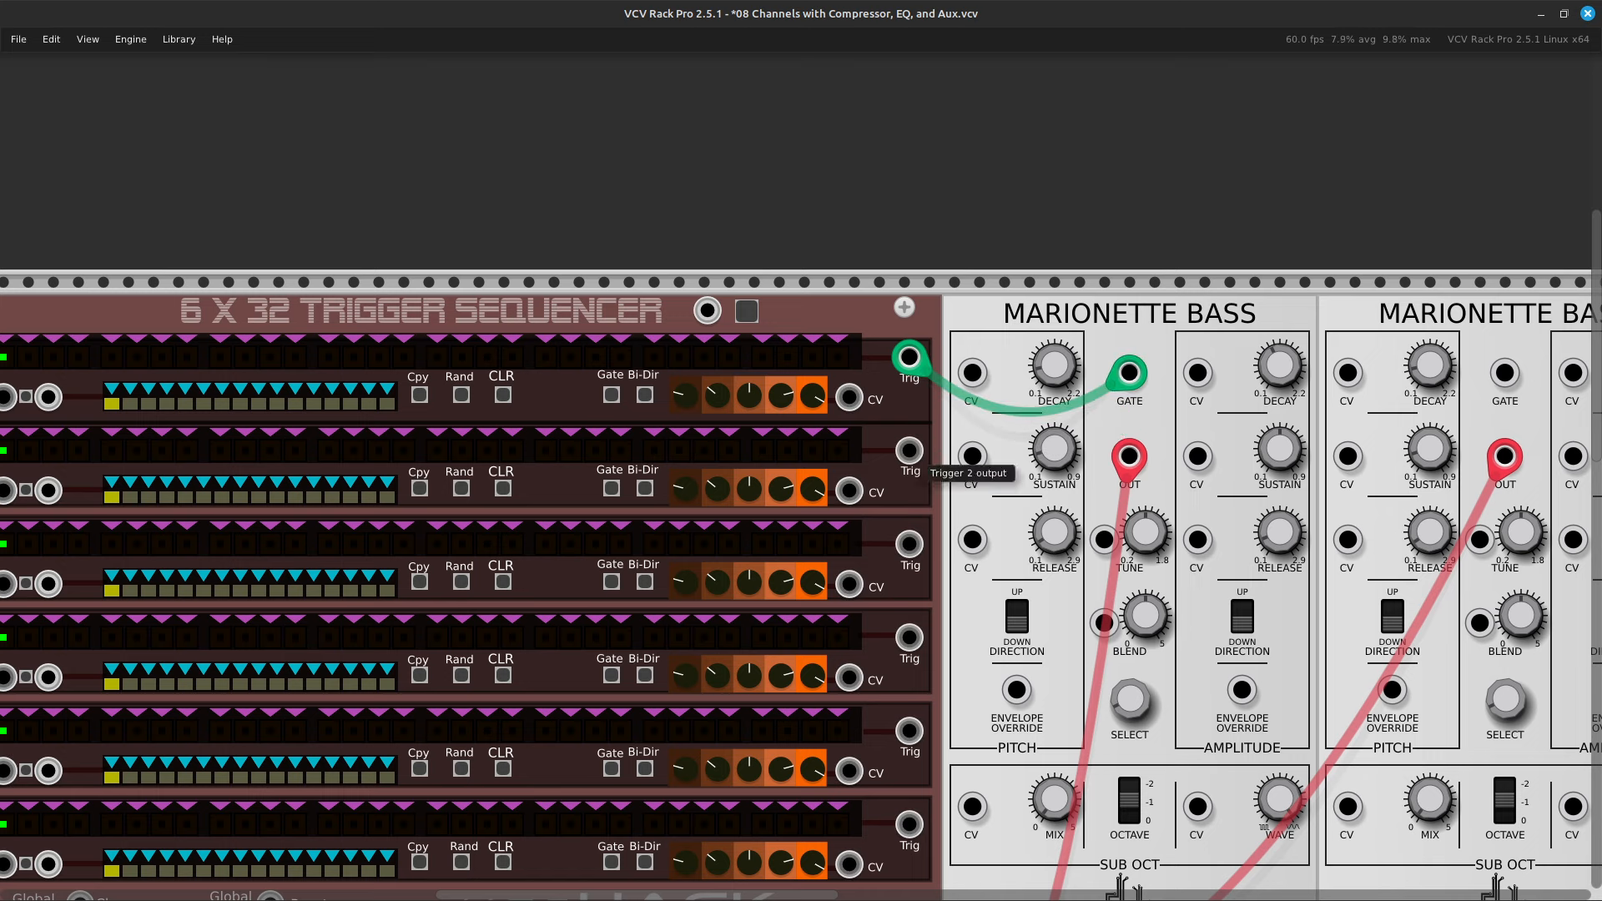
right_click(910, 452)
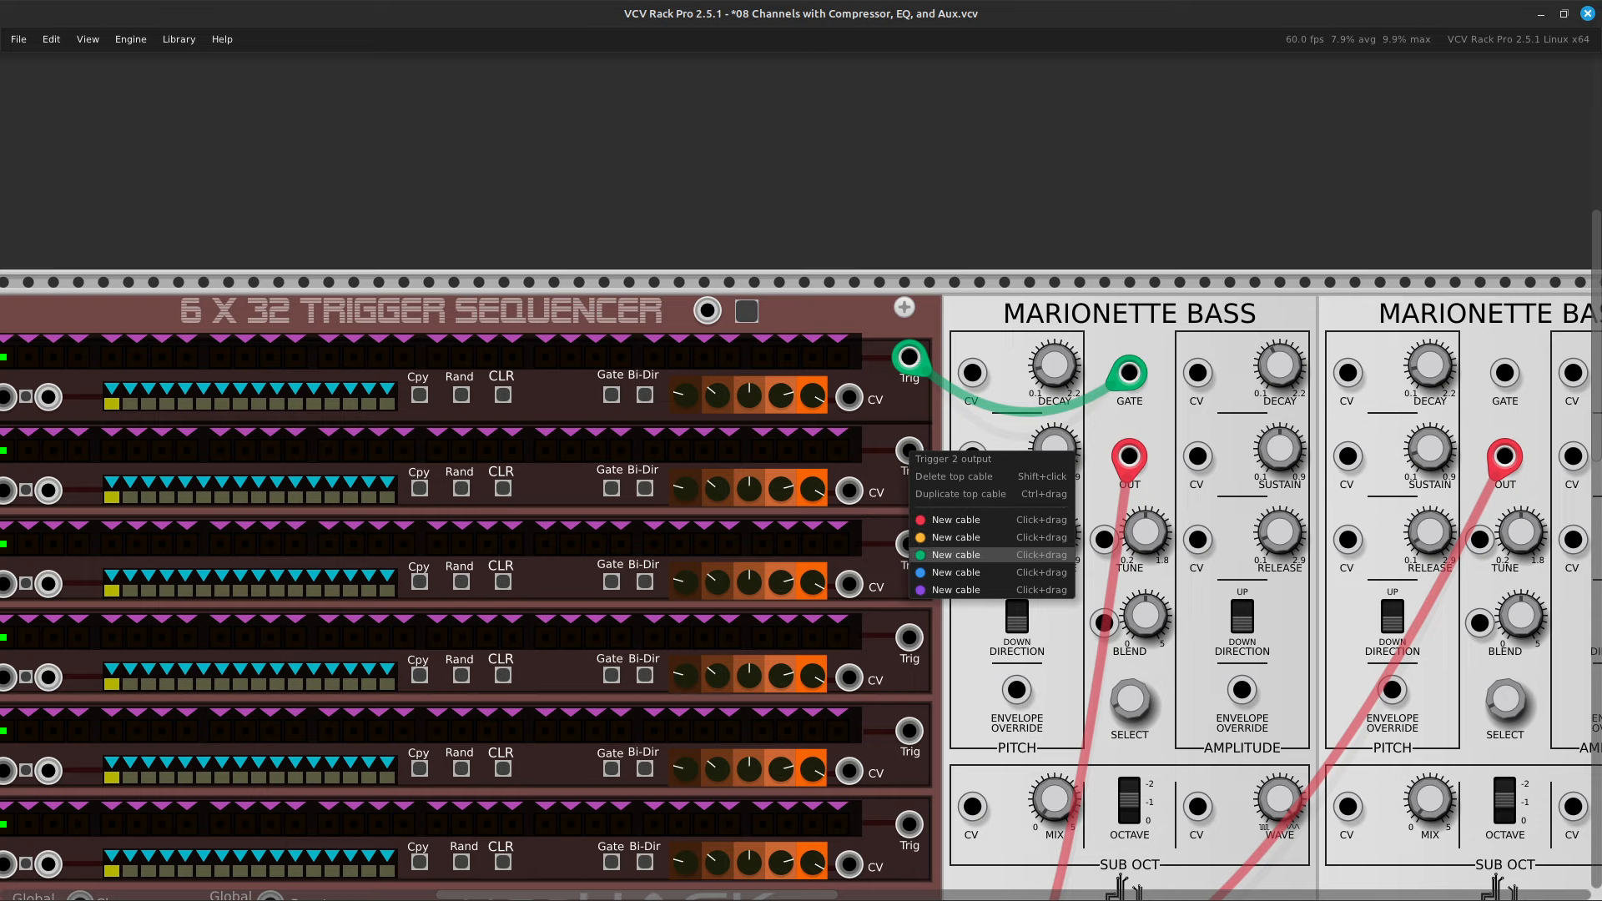
left_click_drag(956, 555, 1078, 373)
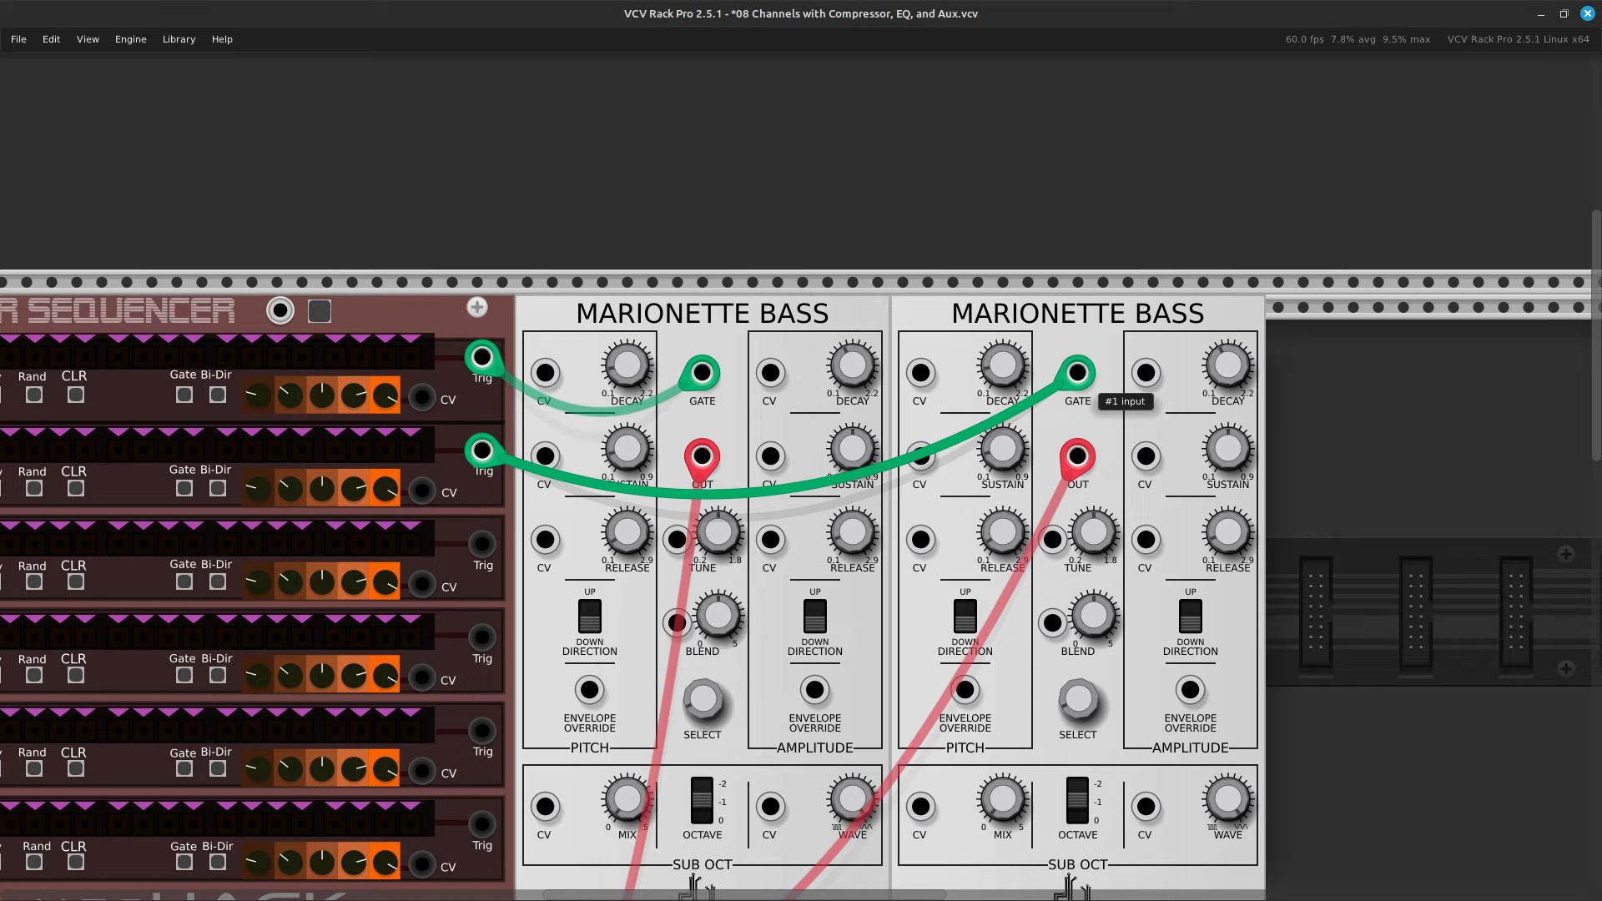
Delete the MIDI-CV module, search the module browser for "clock" and add the mscHack clock module beside the trigger sequencer.
scroll(801, 597, "left", 10)
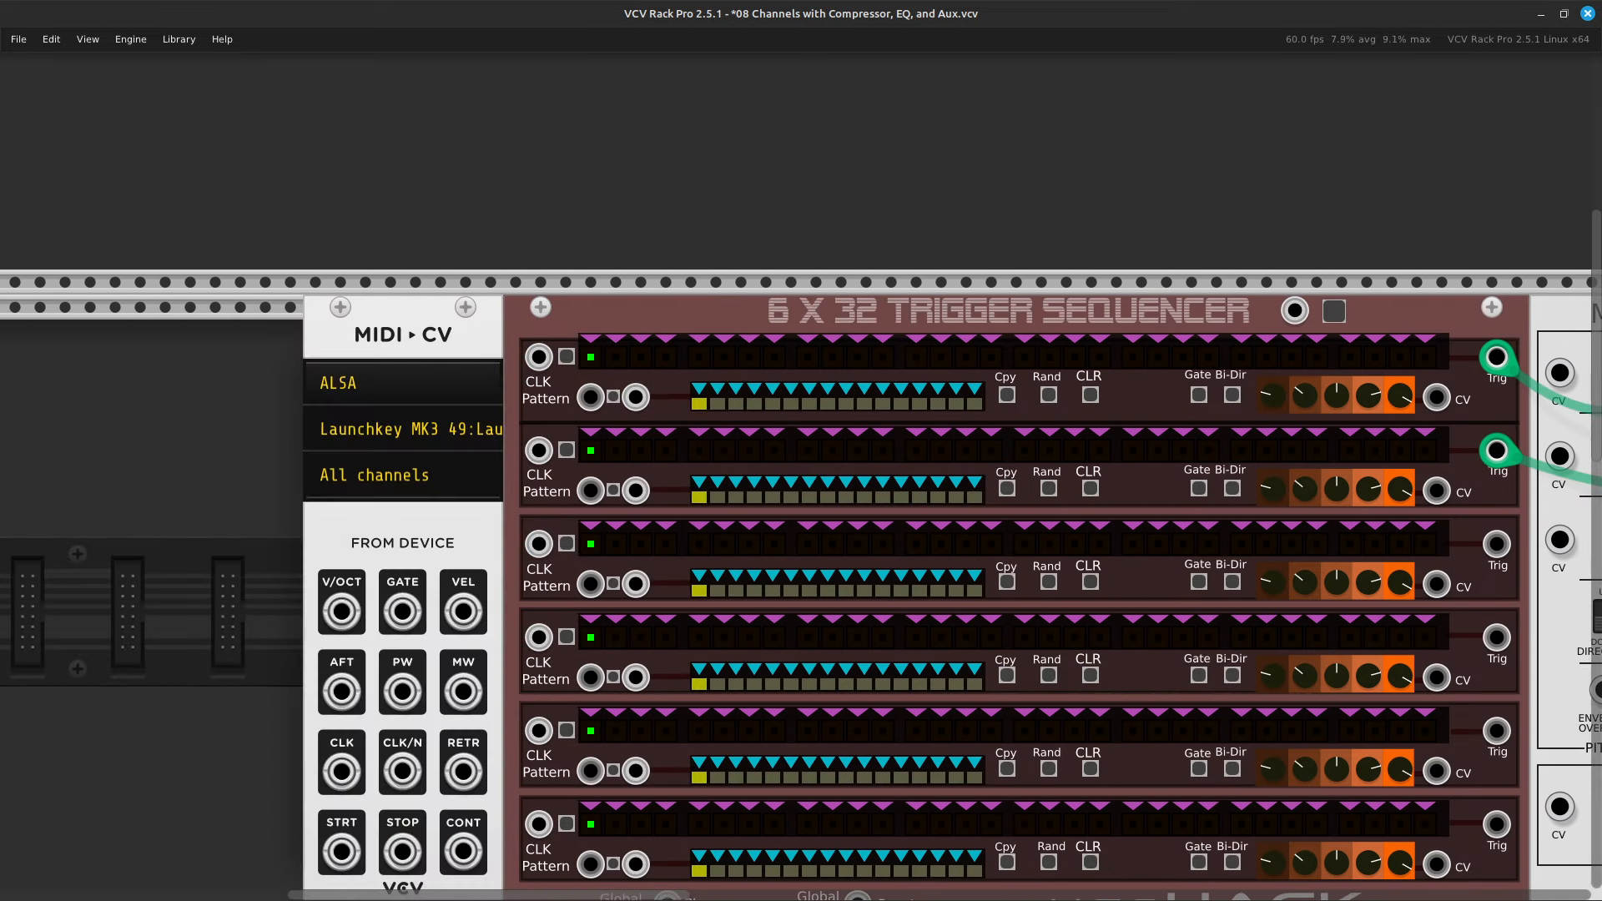
key("Delete")
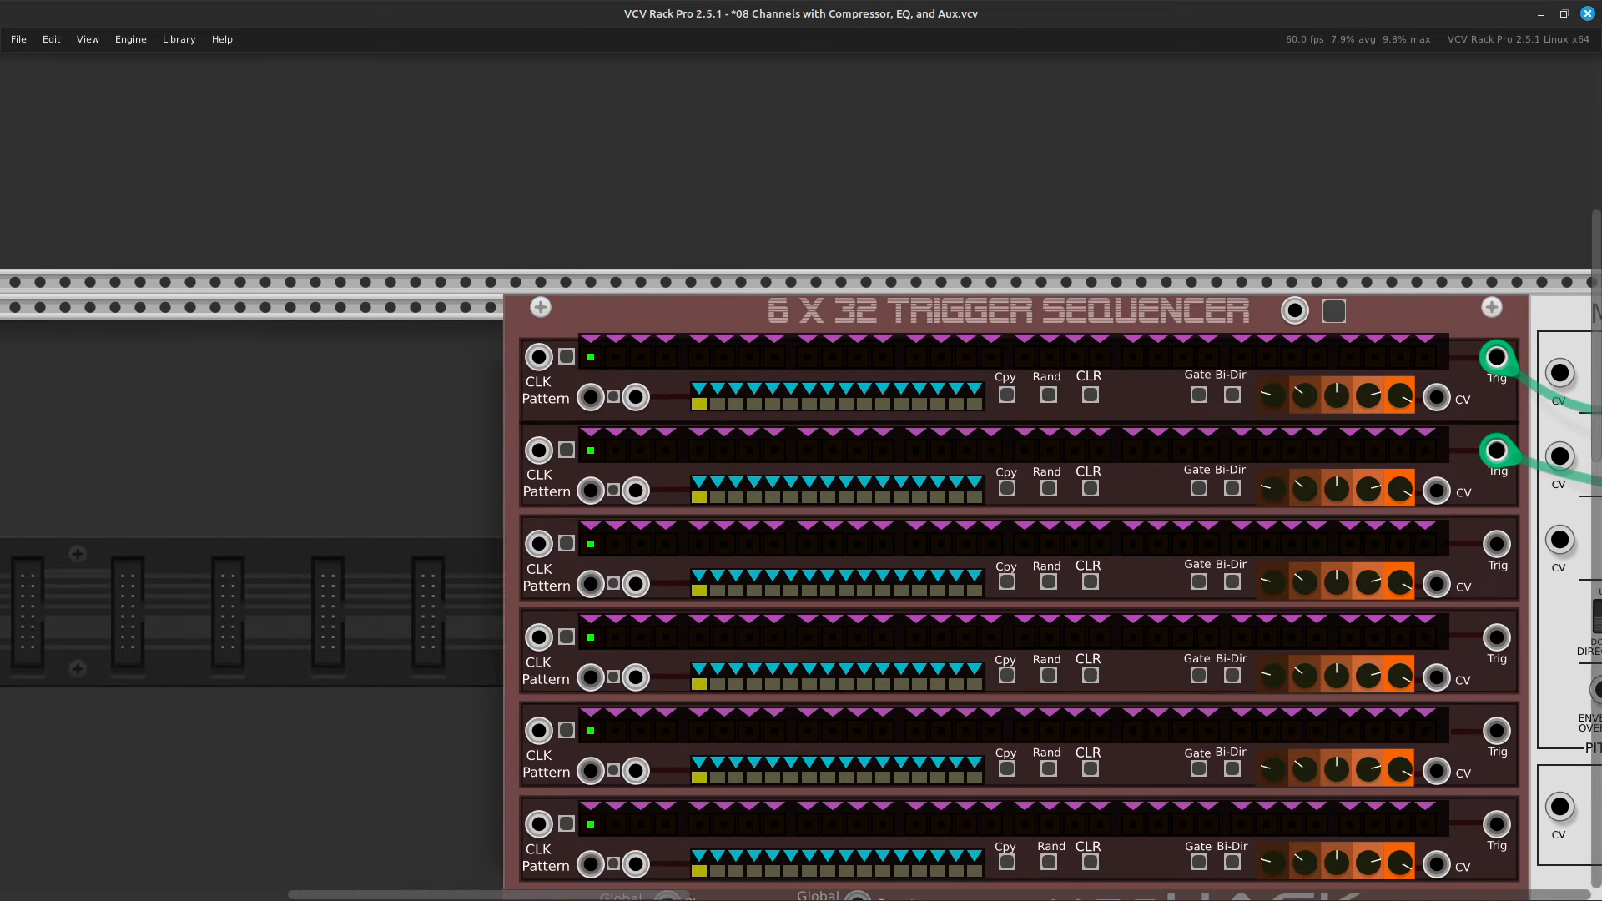
key("Return")
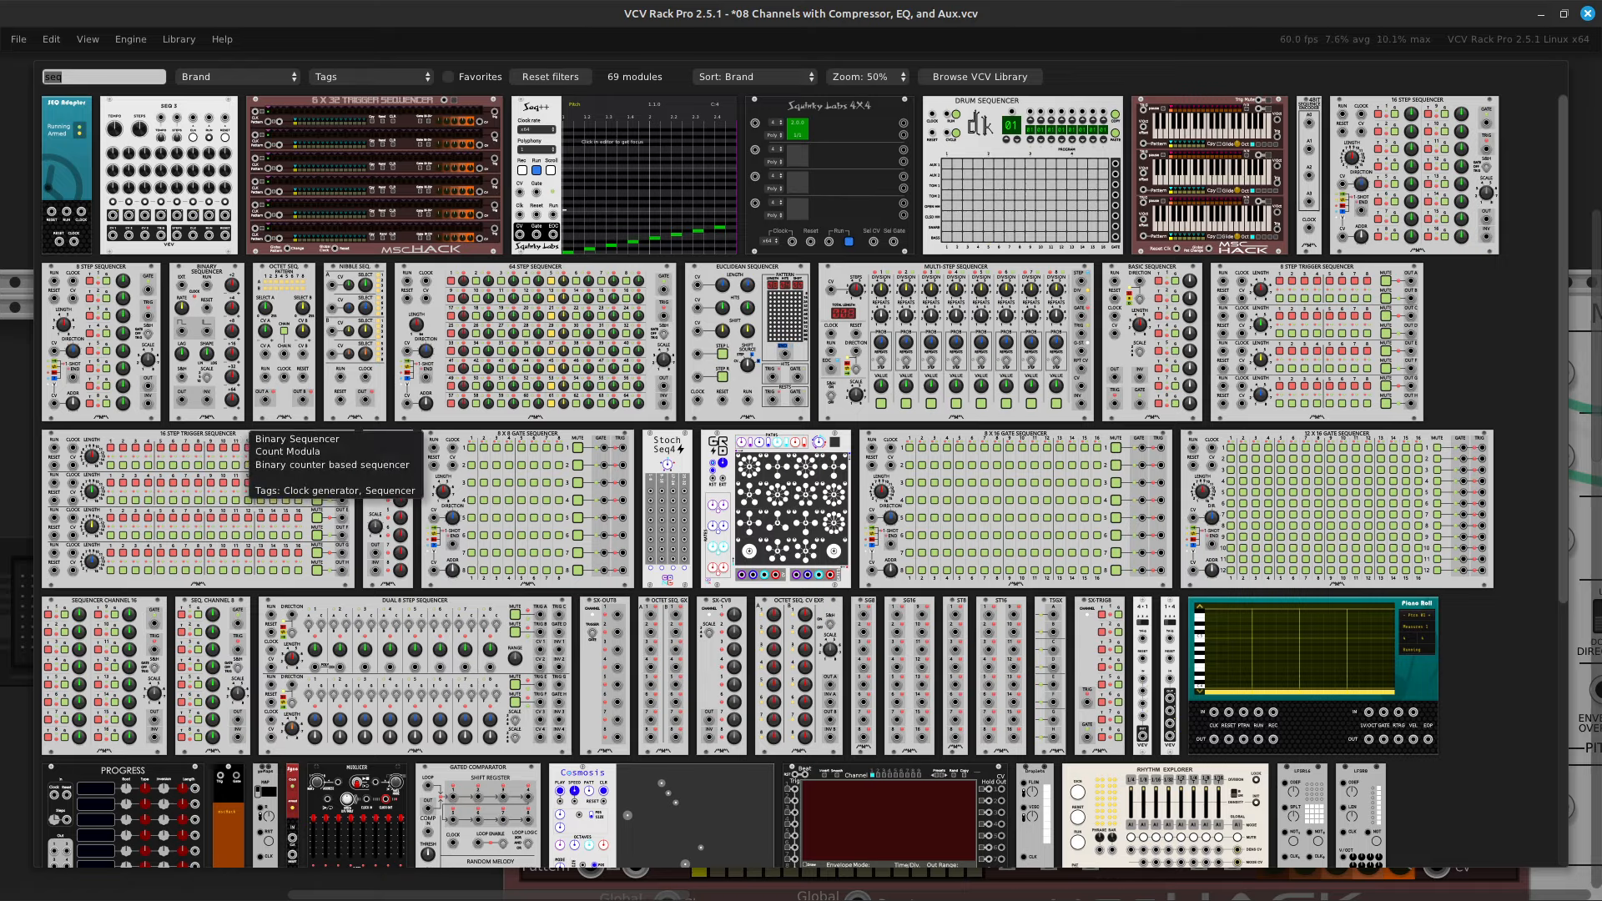
key("BackSpace")
type("clock")
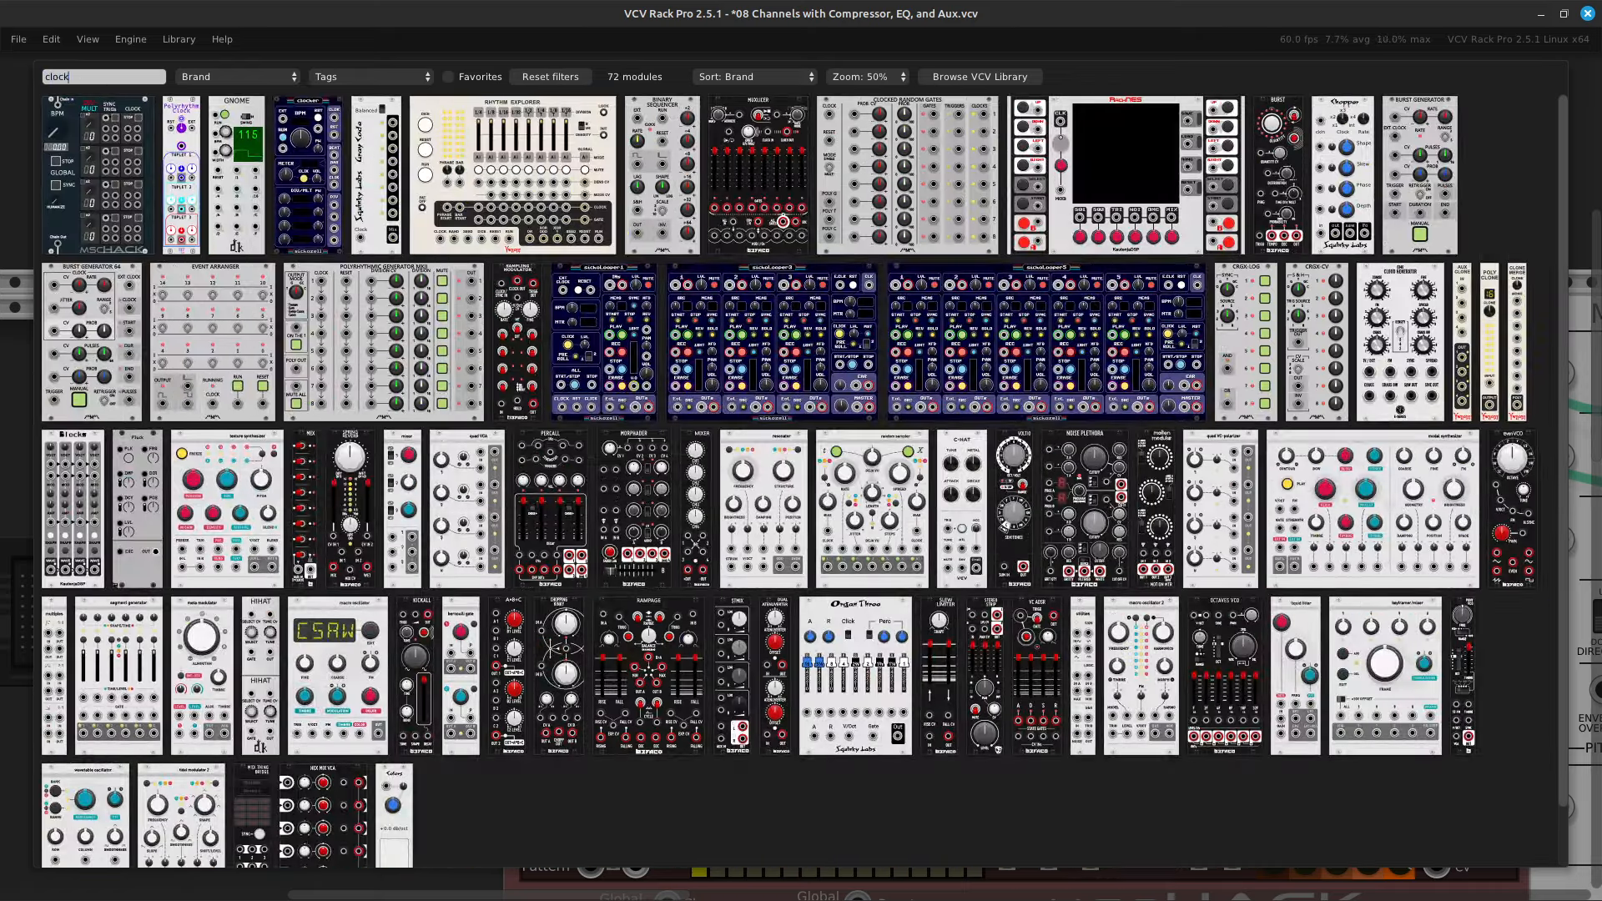
left_click(79, 179)
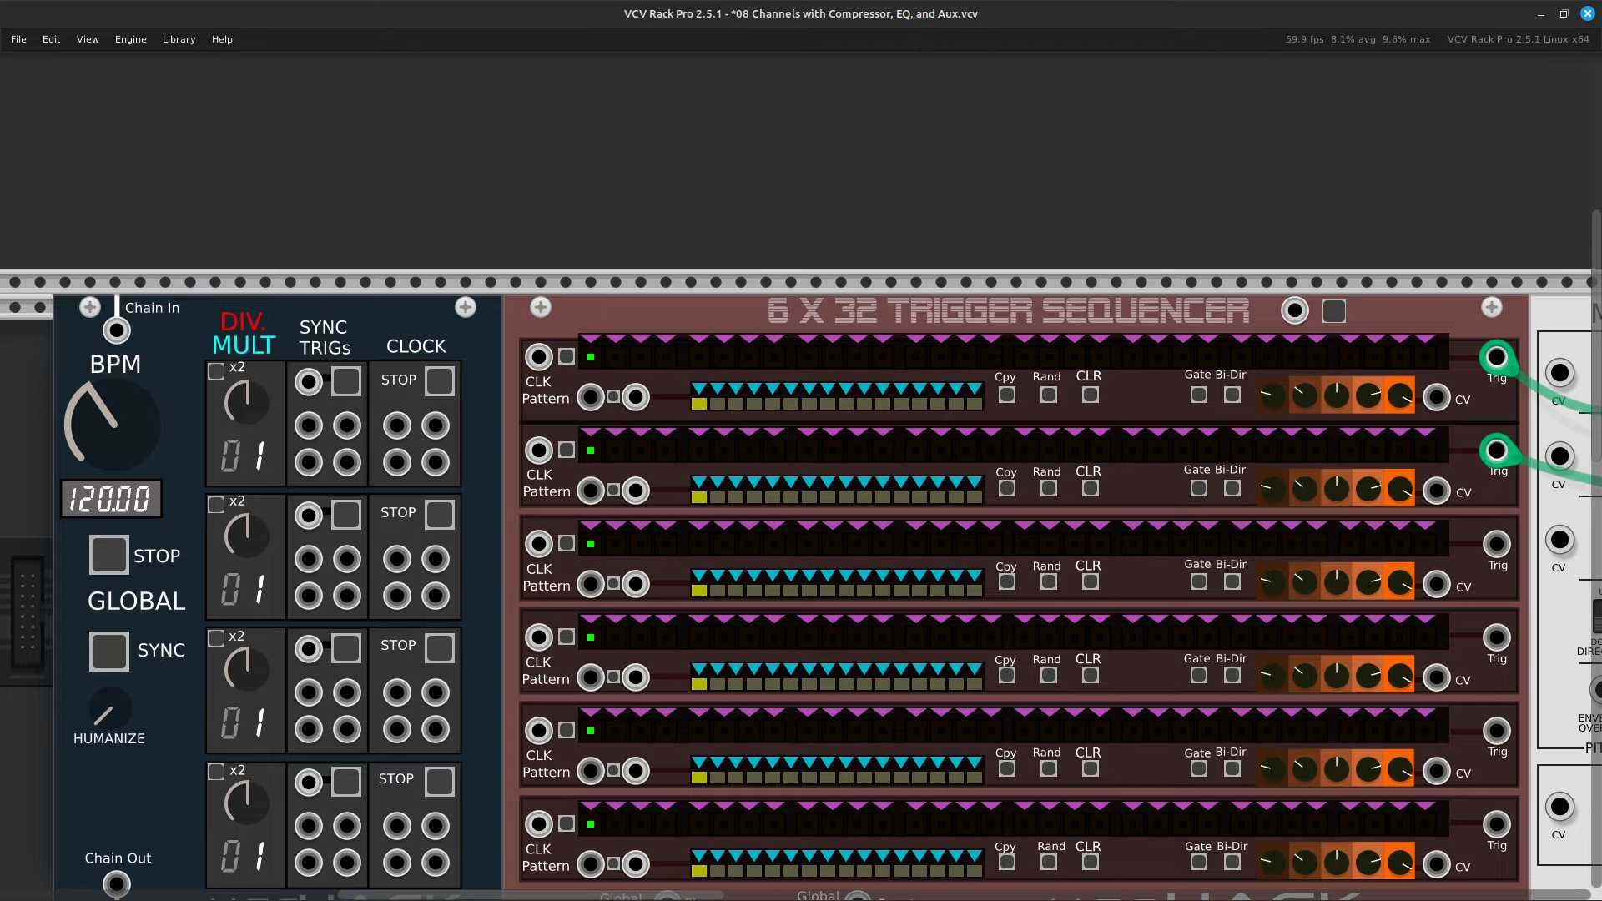
Select the clock, sequencer and both Marionette Bass modules and shift them along the row so the clock aligns with the first CompII below.
scroll(801, 476, "left", 5)
scroll(801, 476, "down", 5)
scroll(801, 475, "up", 3)
scroll(801, 476, "right", 2)
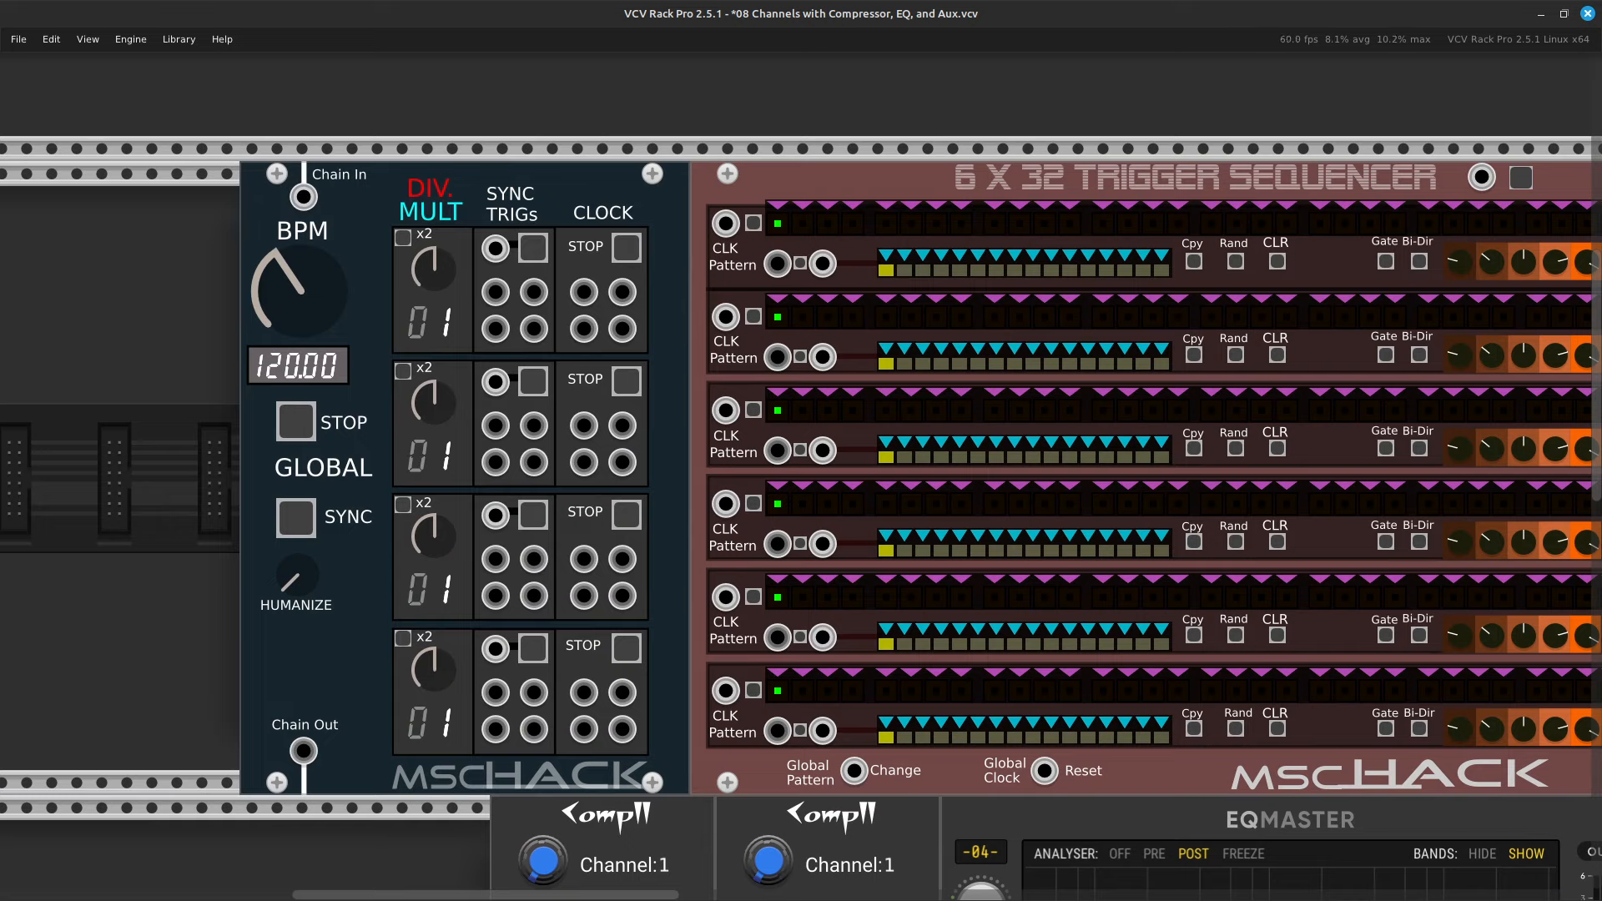
key("ctrl+minus")
key("ctrl+minus")
key("ctrl+minus")
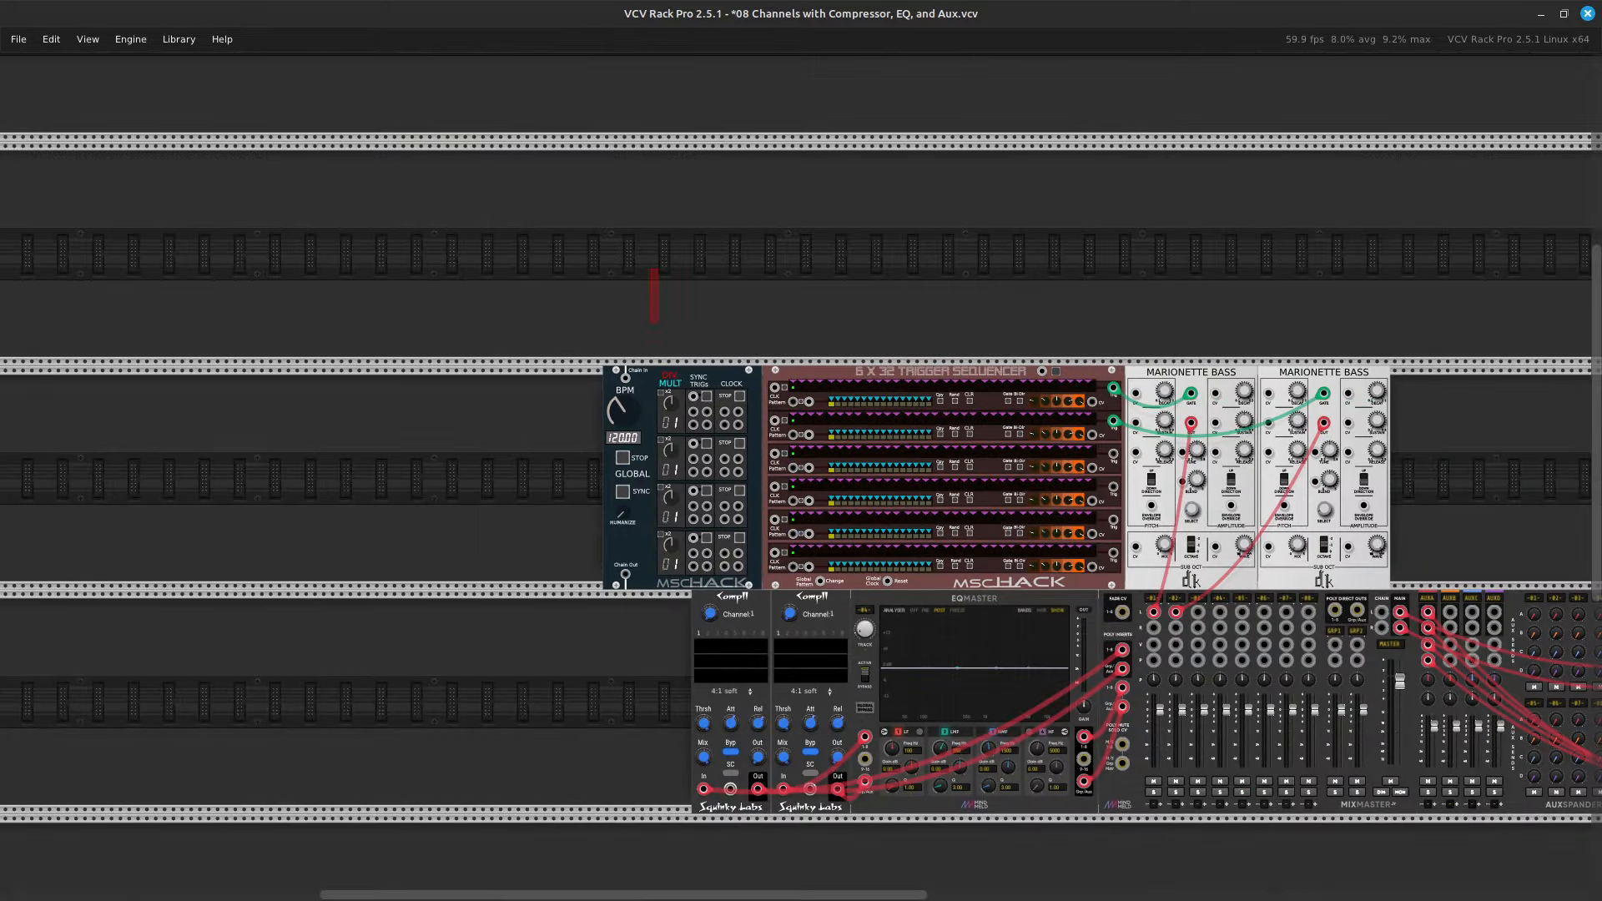
left_click_drag(657, 321, 1494, 501)
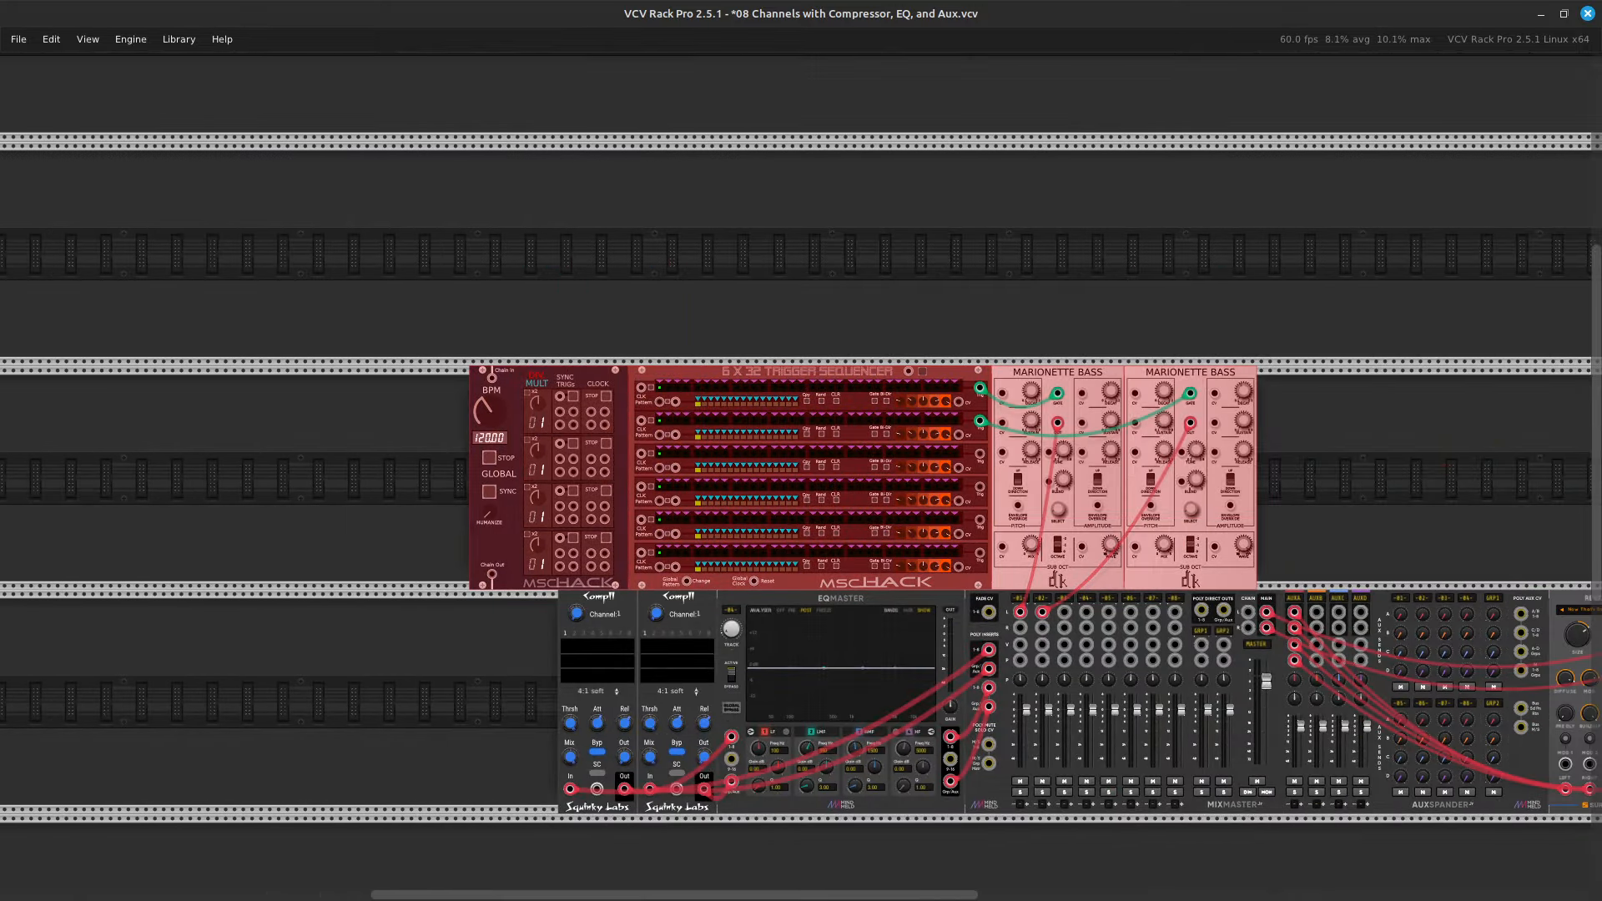
left_click_drag(1190, 521, 1279, 521)
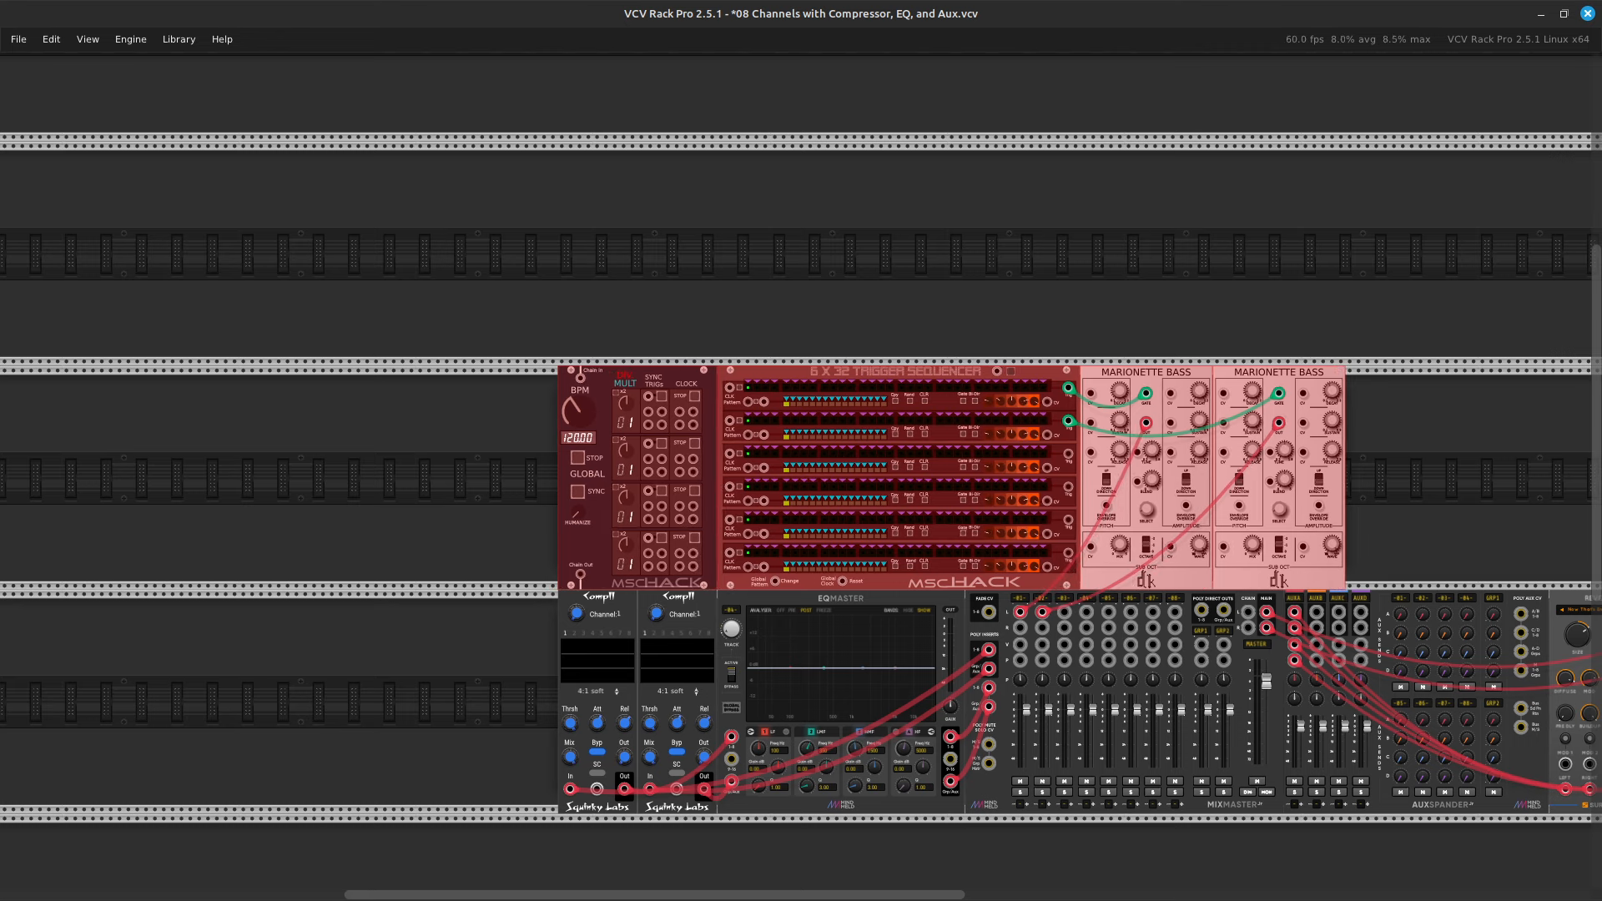
key("ctrl+shift+a")
Set the clock module's tempo to 205 beats per minute.
scroll(798, 562, "up", 6)
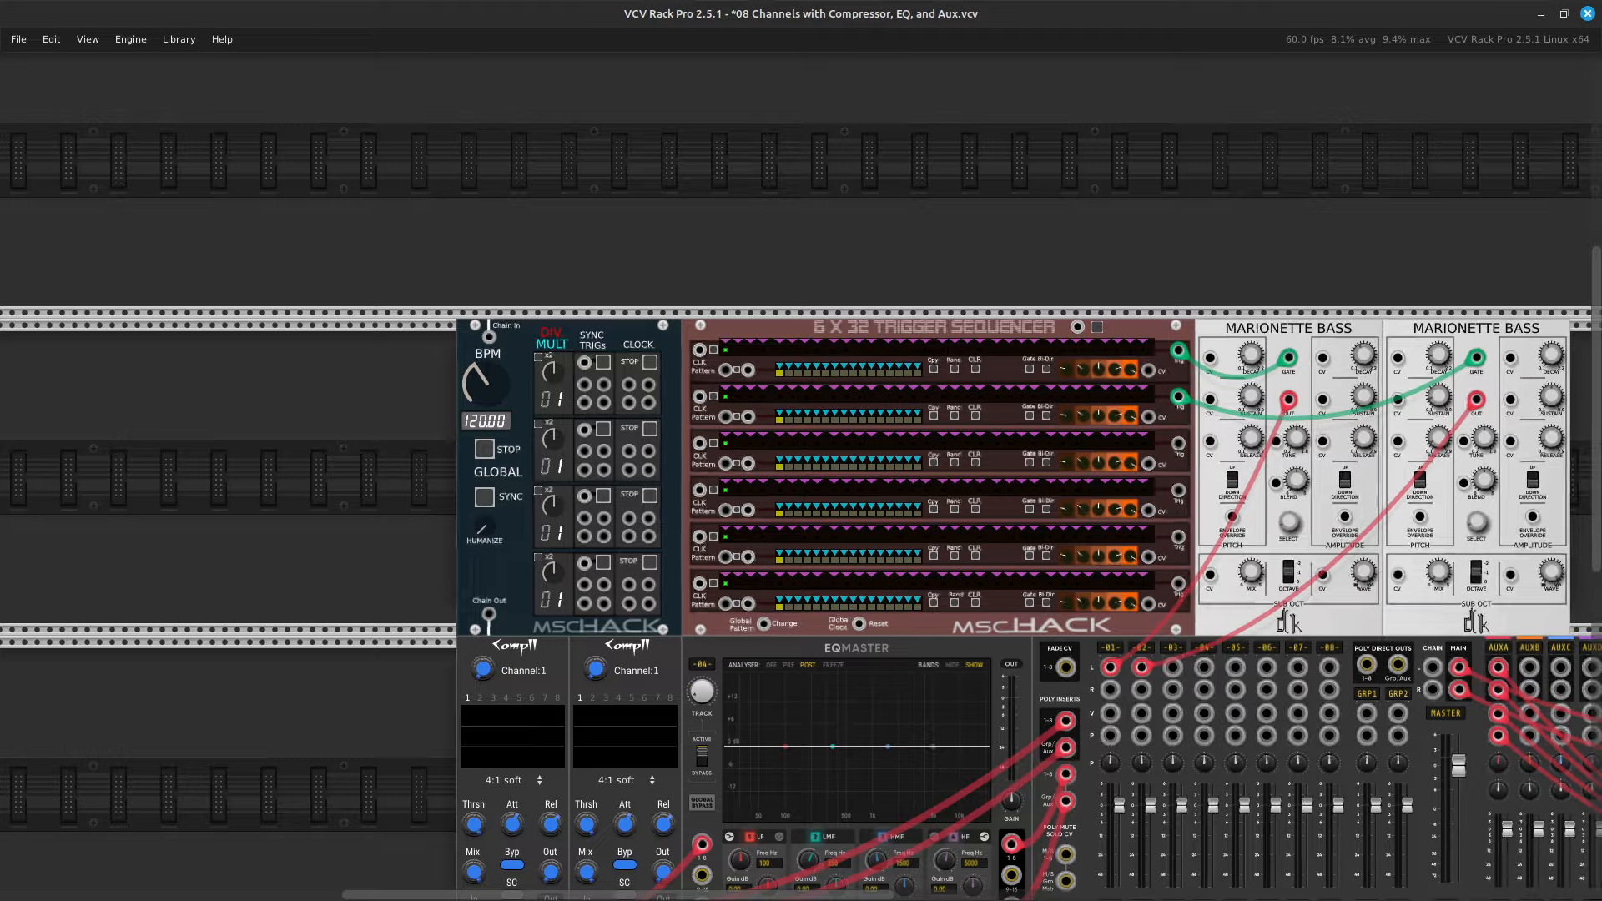
key("Left")
key("Up")
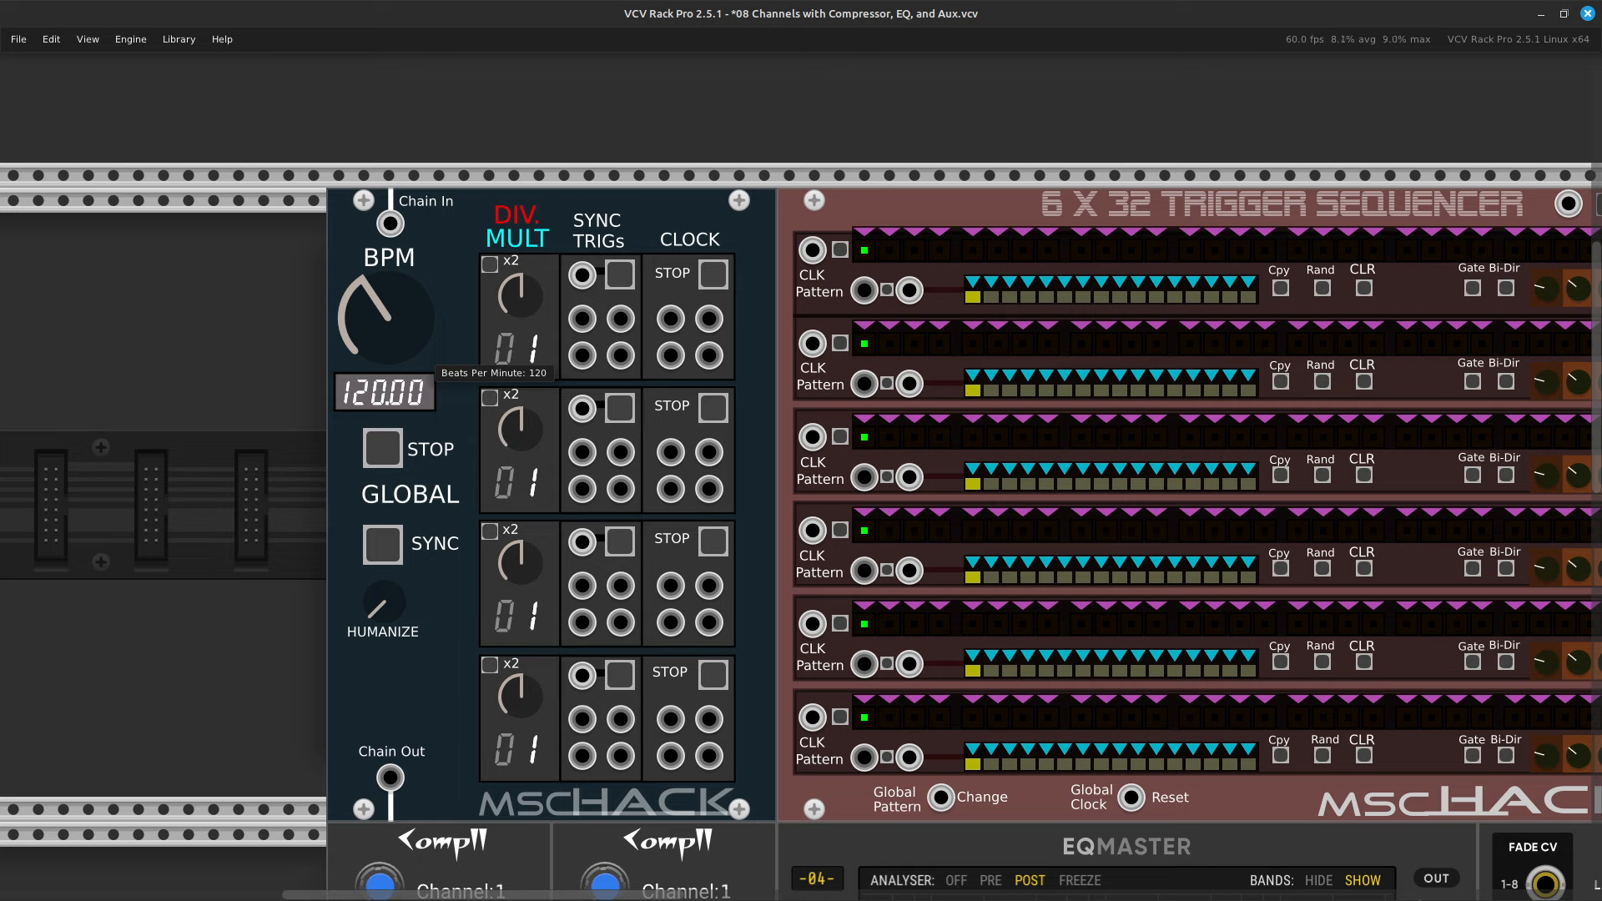
right_click(384, 333)
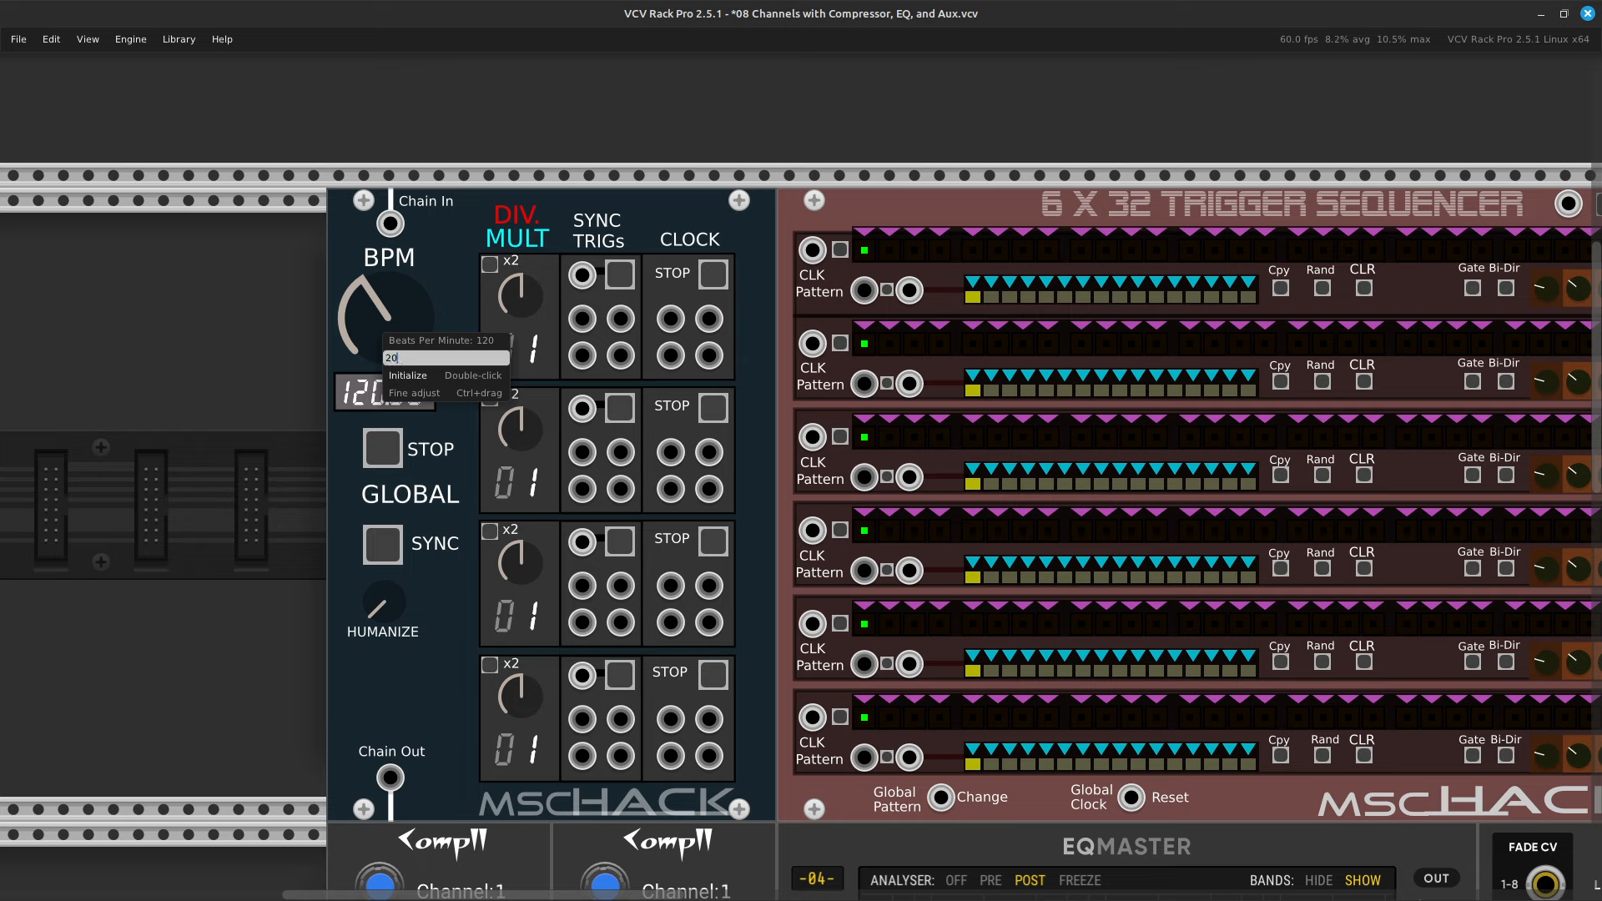
key("Return")
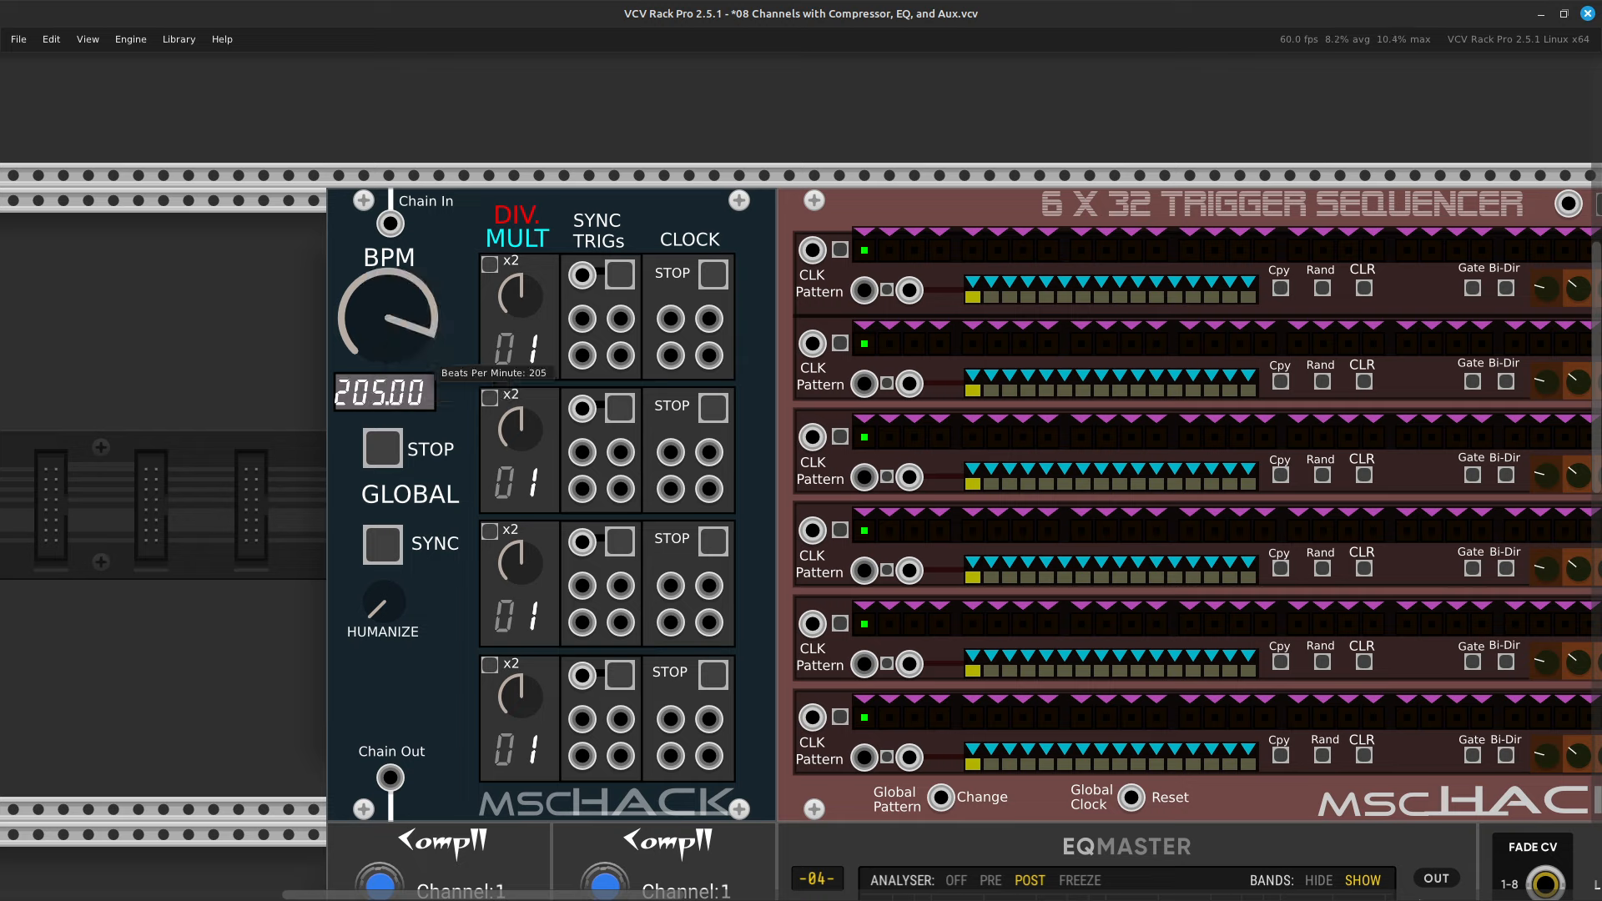
Patch a purple cable from the Clock 1 output to the CLK input of the trigger sequencer's first track.
key("Right")
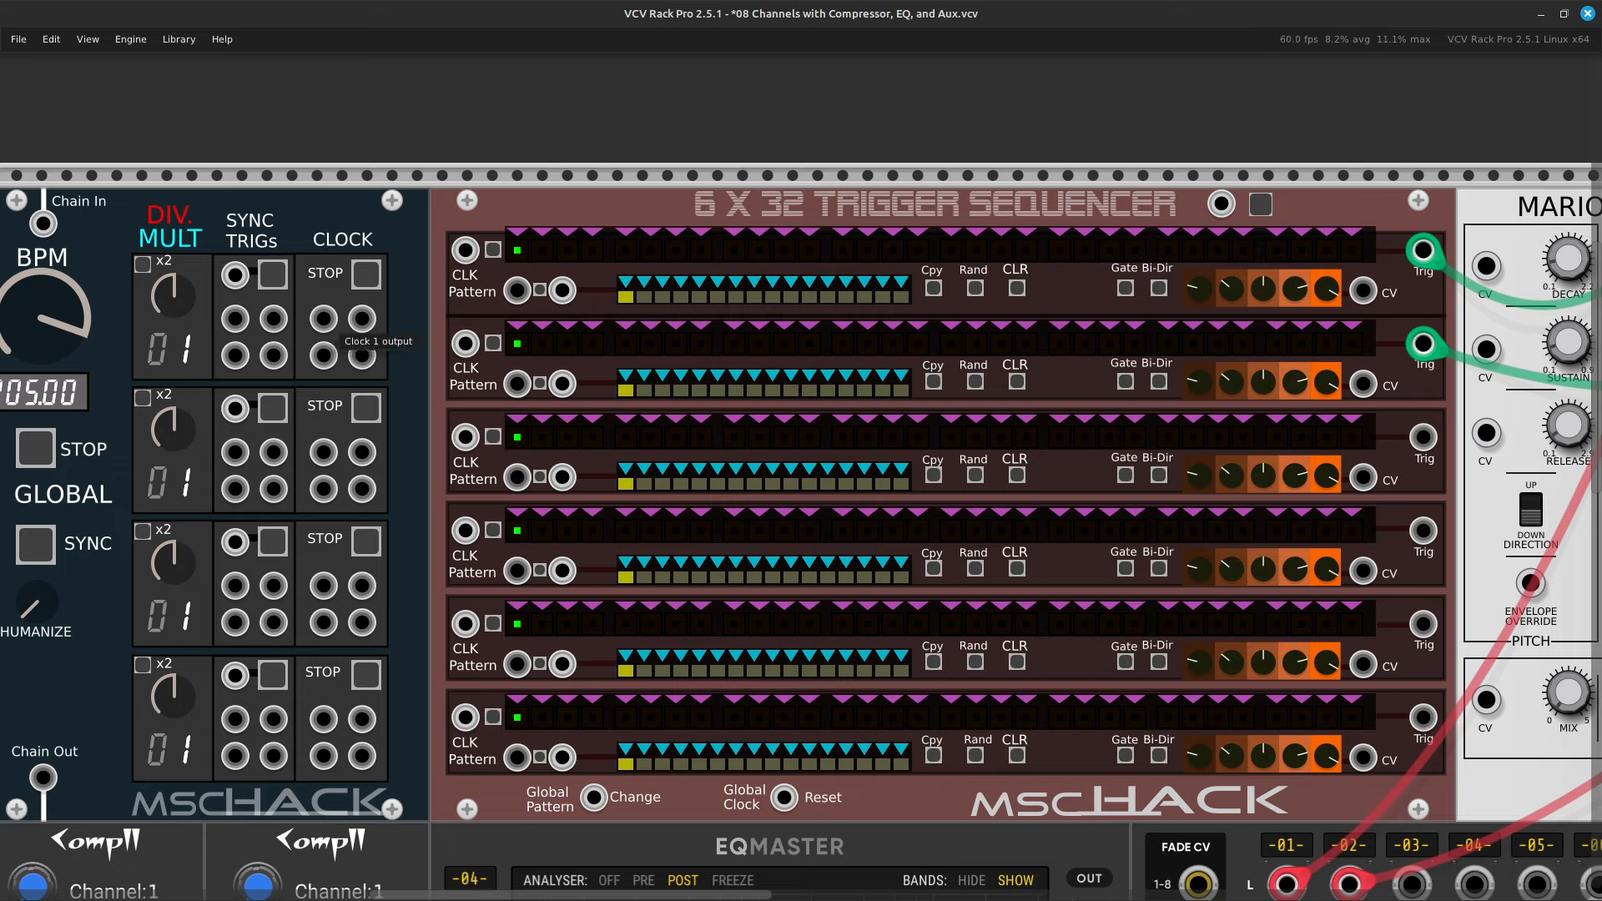
right_click(330, 323)
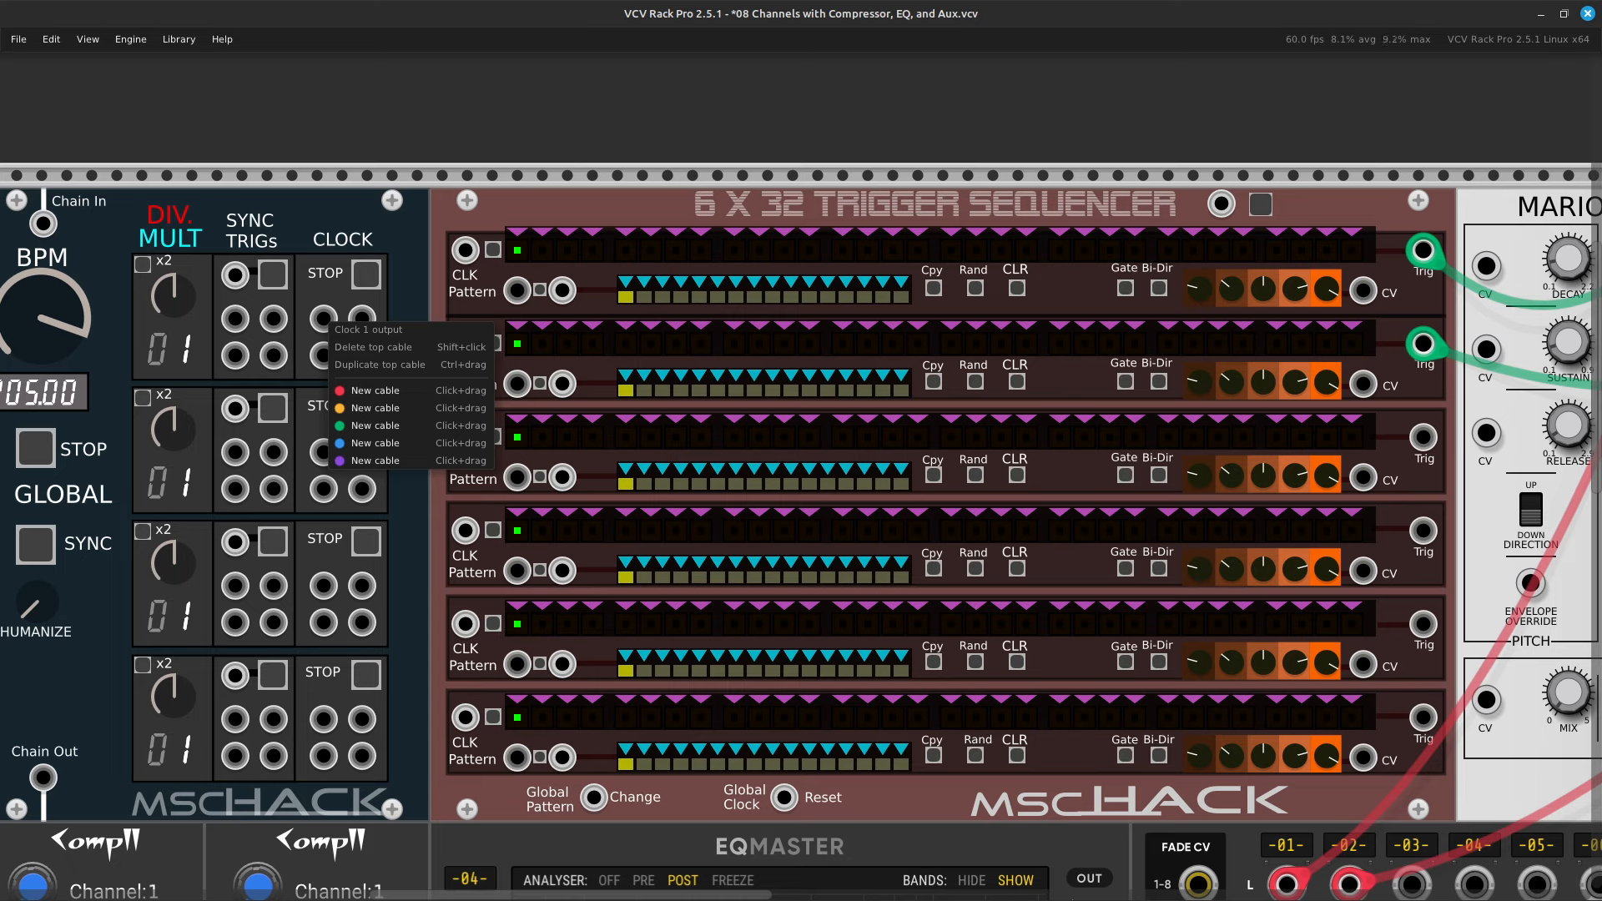
left_click_drag(376, 460, 465, 250)
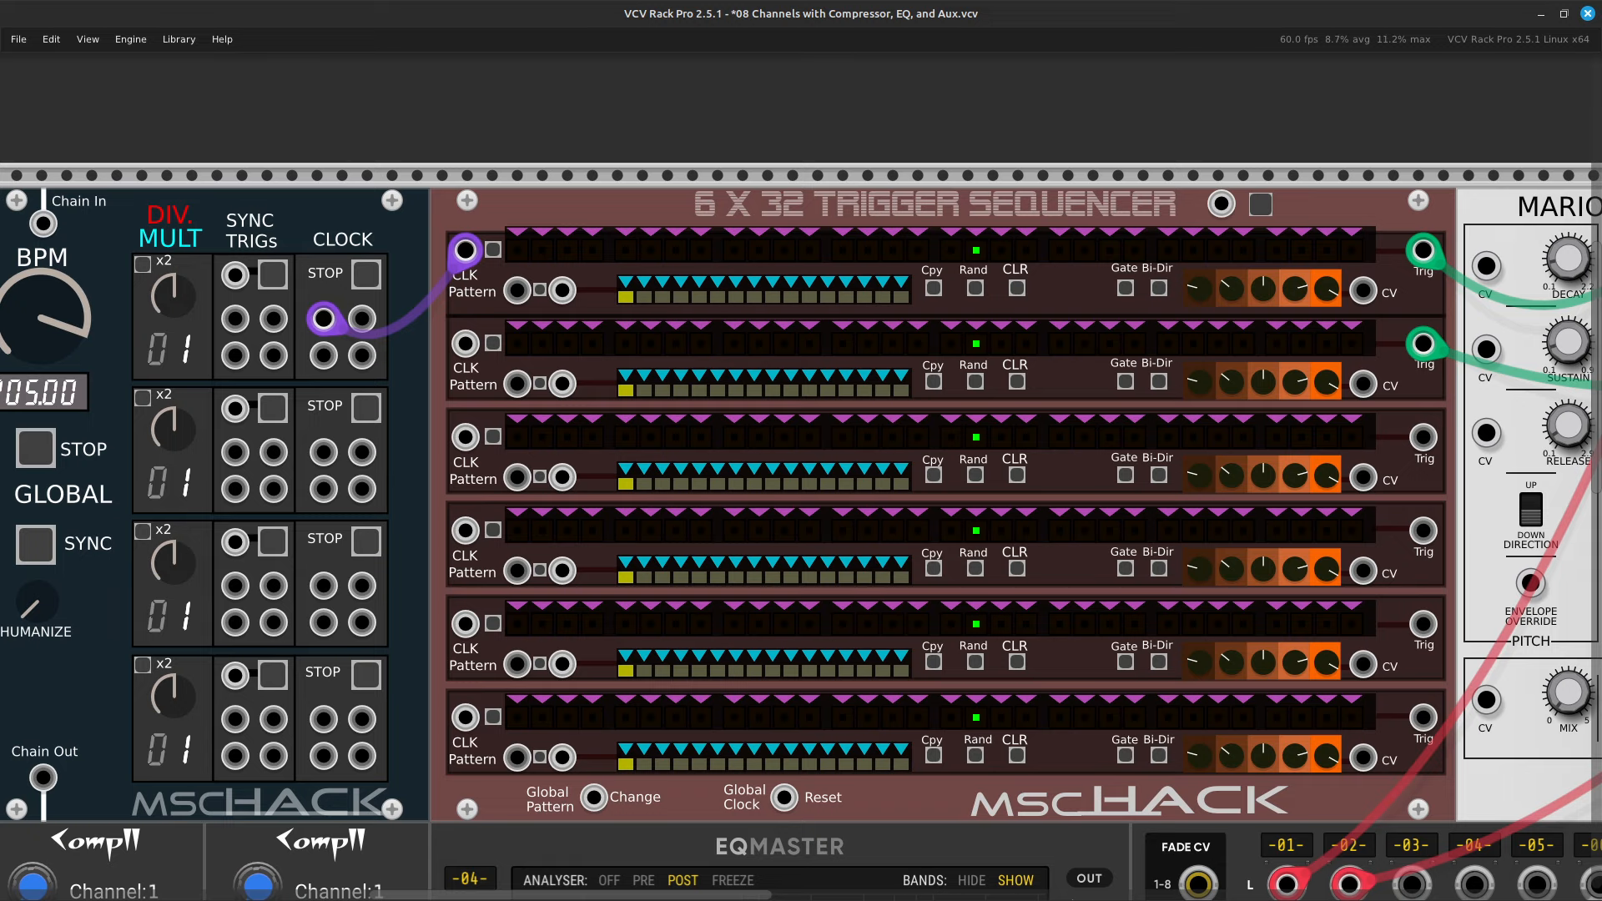
Examine the patching from the sequencer's trigger outputs through the Marionette Bass modules into mixer channels 1 and 2.
scroll(801, 534, "right", 8)
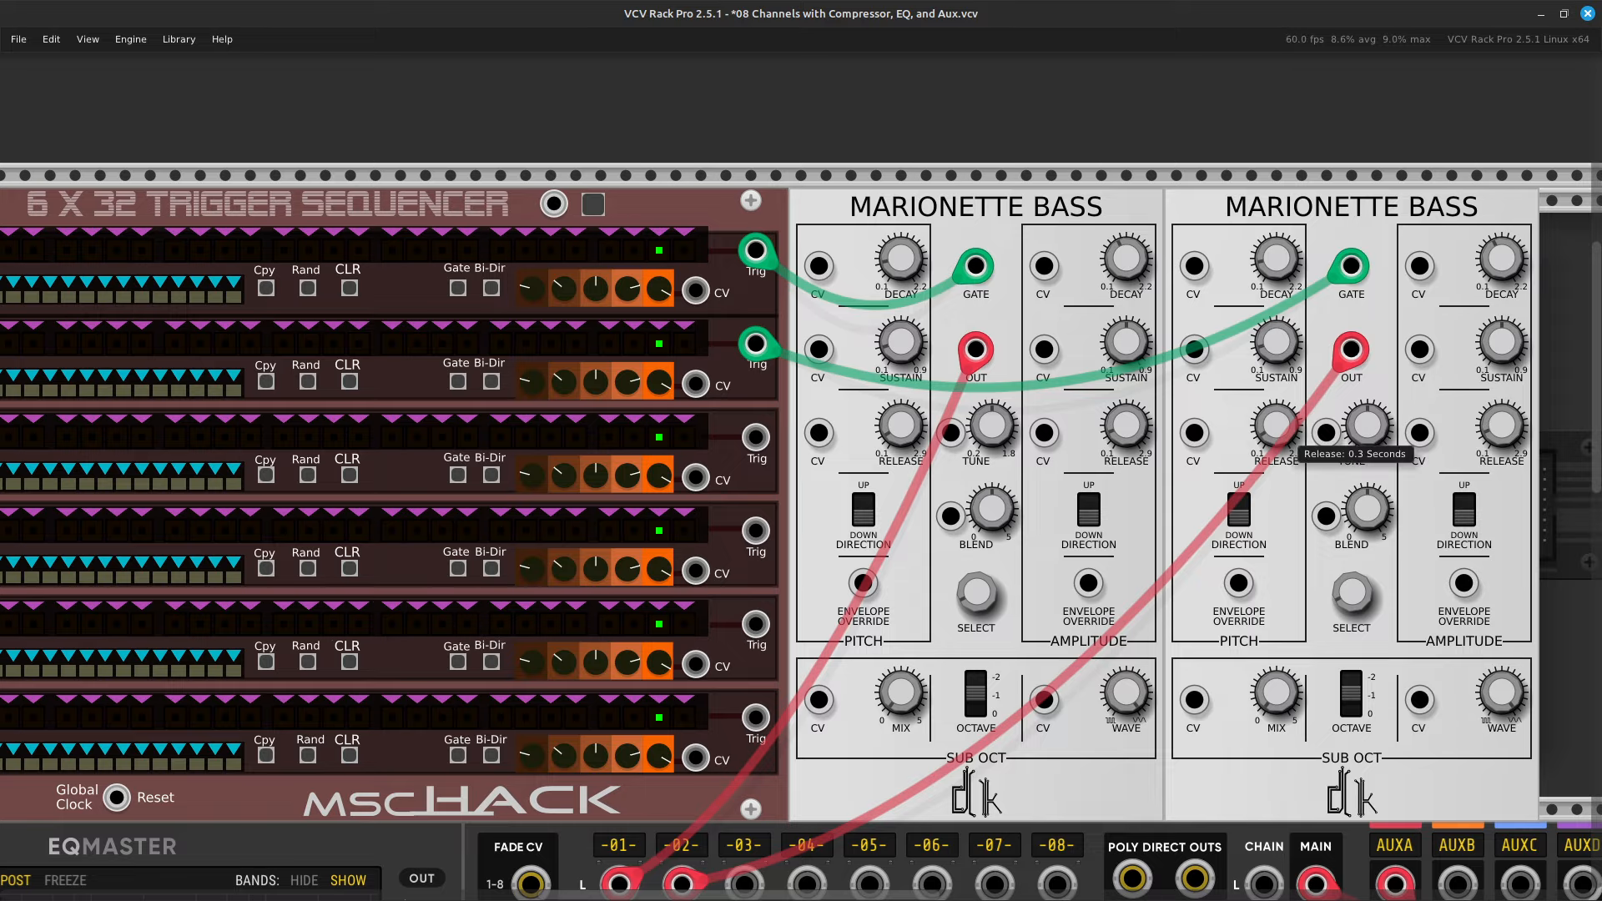
scroll(1277, 434, "right", 5)
scroll(1085, 356, "left", 9)
scroll(802, 475, "down", 7)
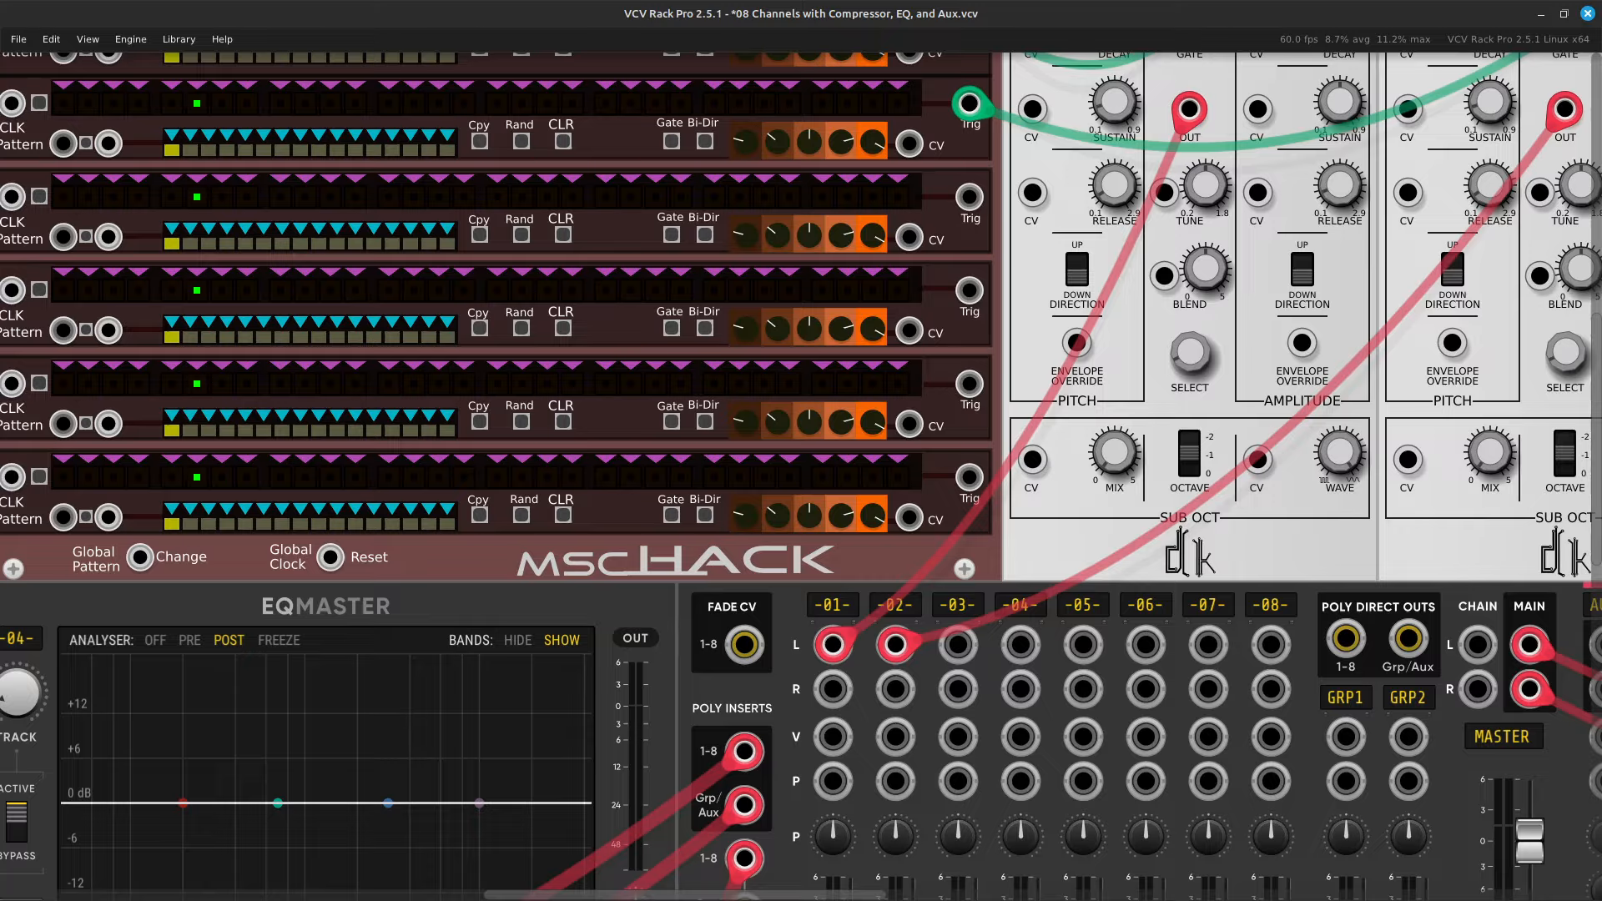
scroll(801, 476, "up", 1)
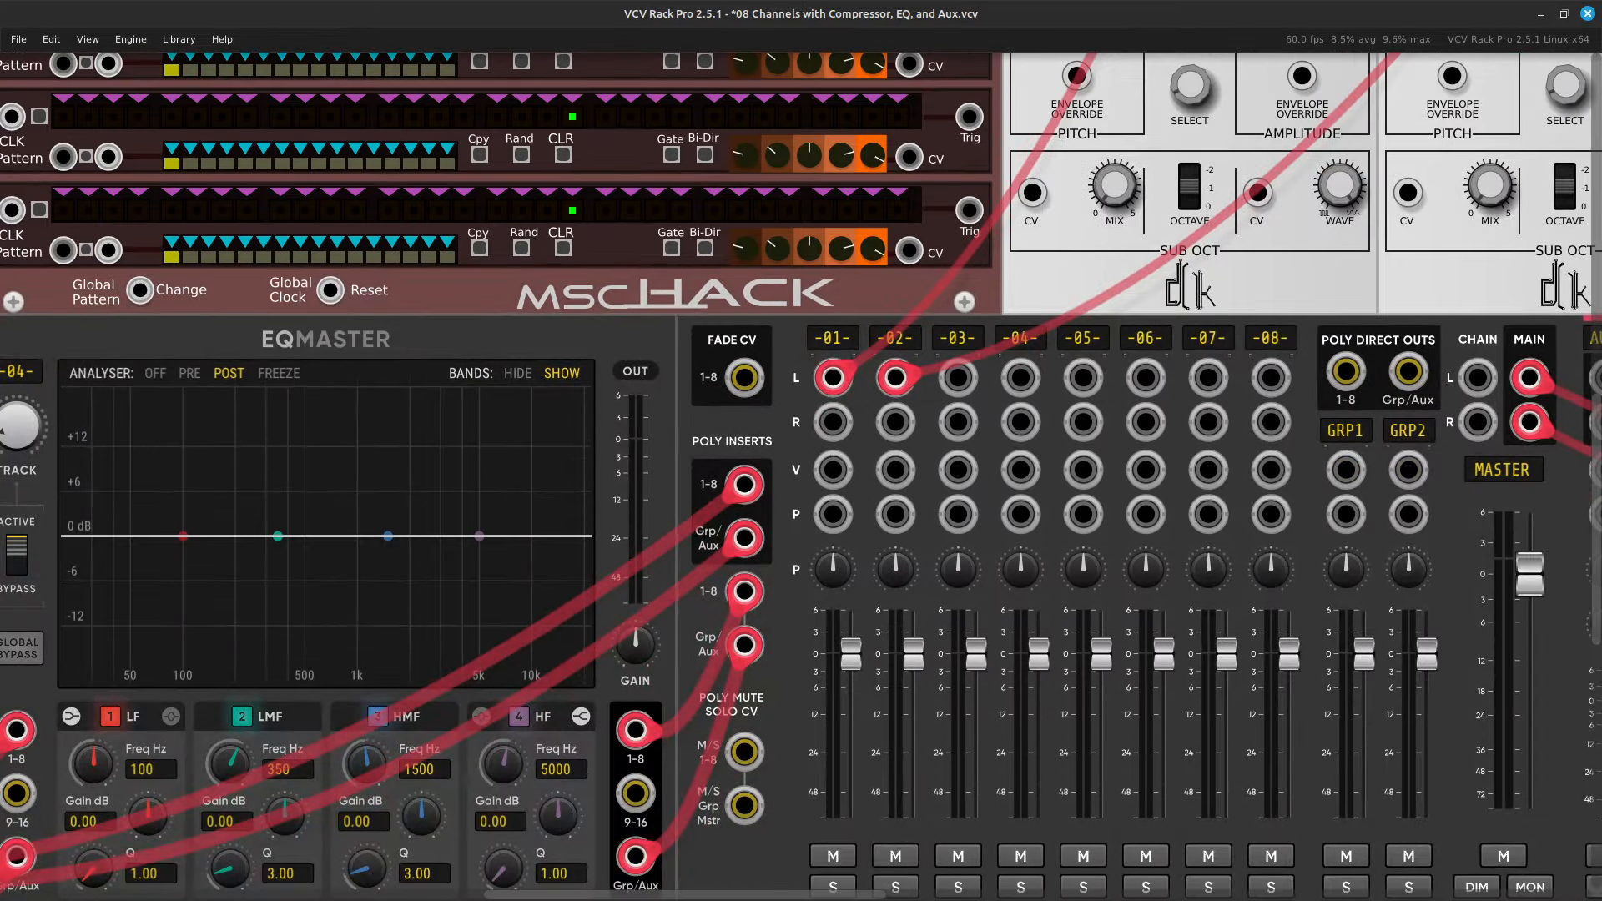
scroll(896, 522, "up", 6)
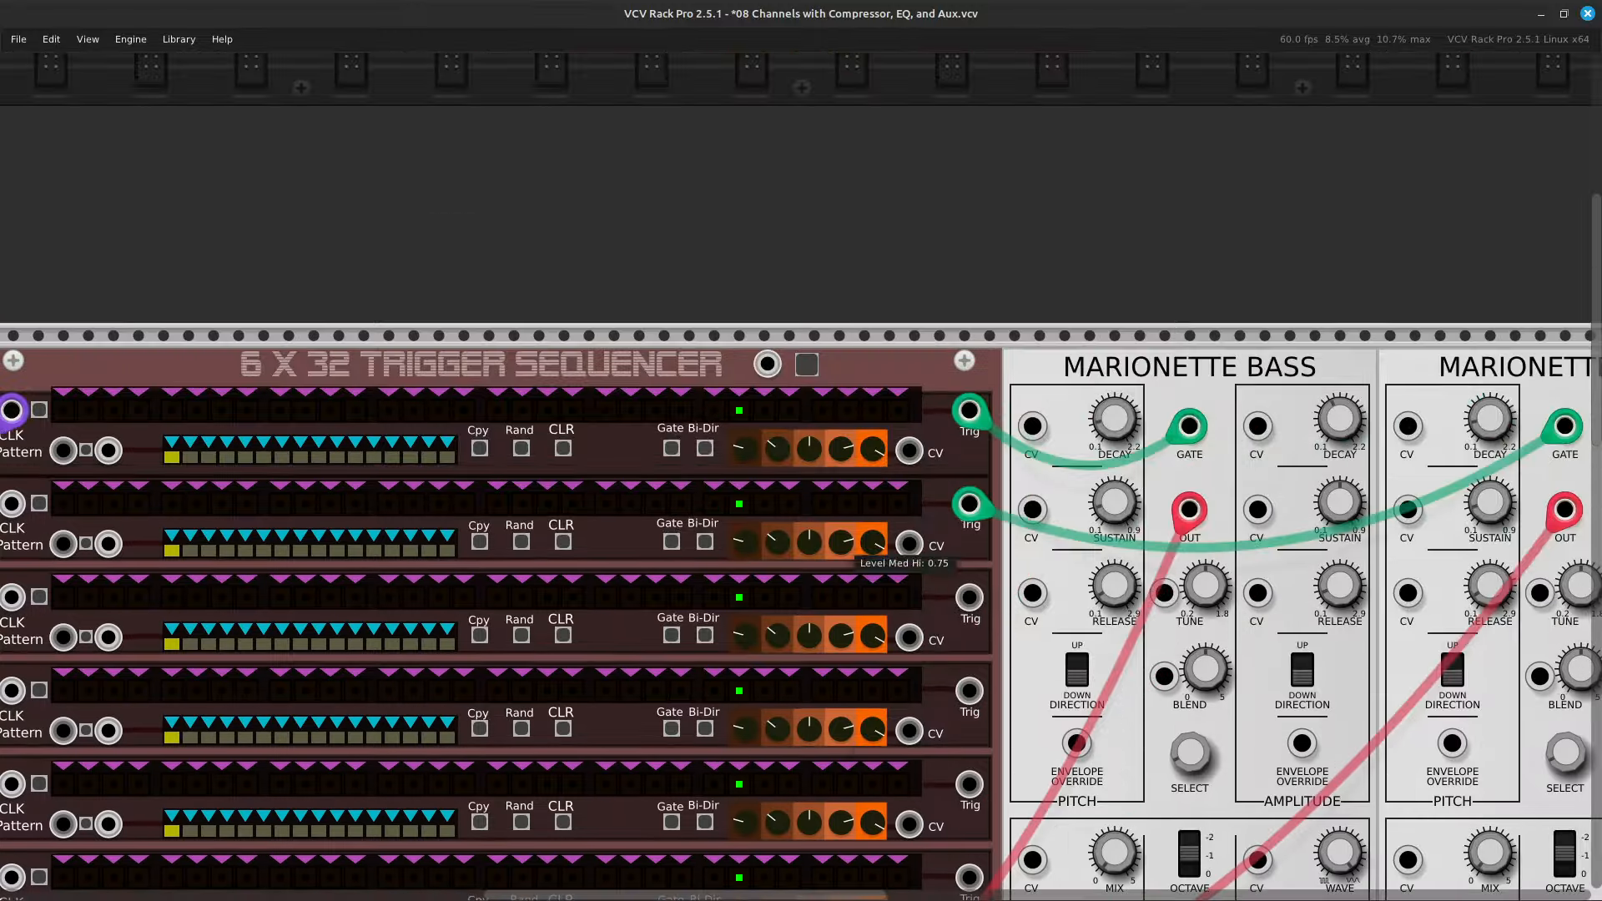
scroll(895, 521, "left", 6)
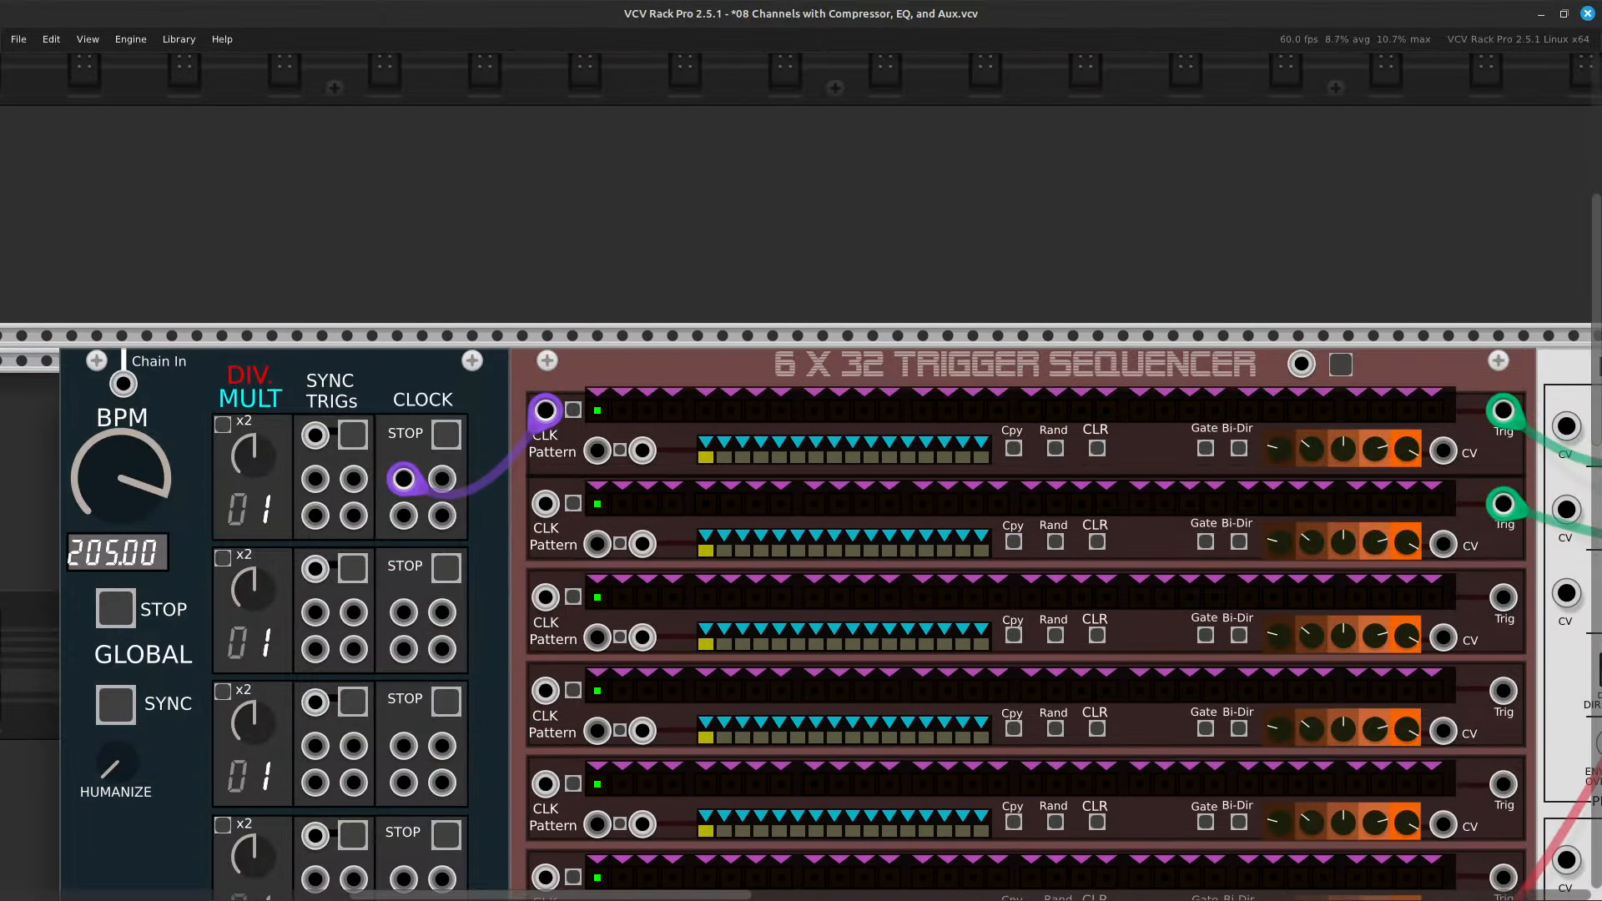
Examine the trigger sequencer's step rows and pattern controls up close while the clock advances the tracks.
key("ctrl+equal")
key("ctrl+equal")
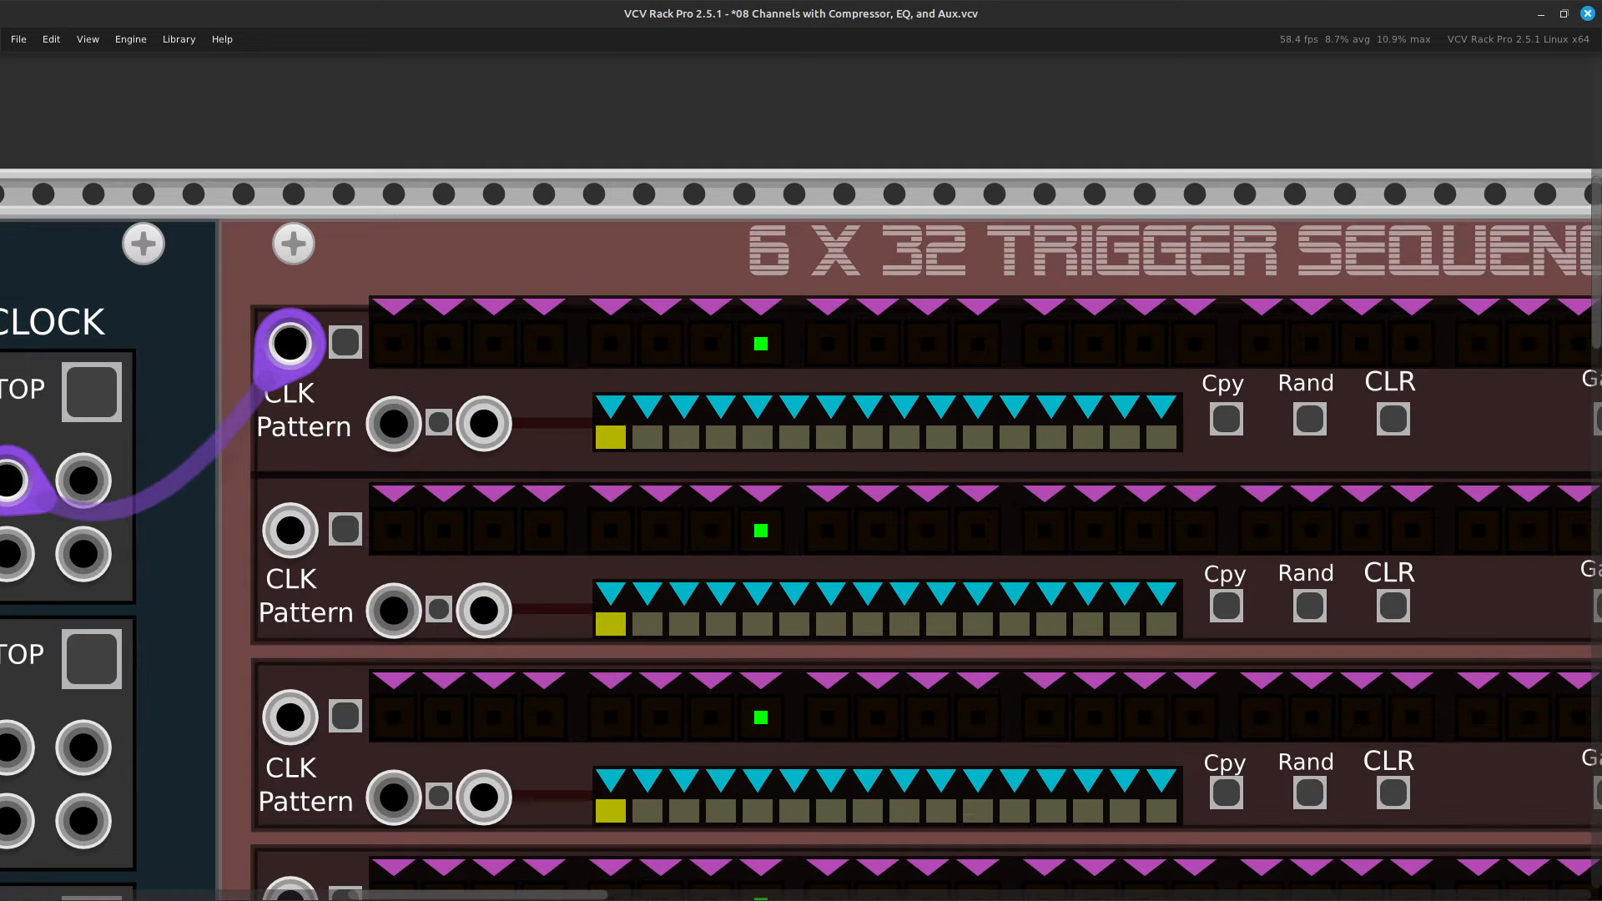
key("Down")
key("Right")
key("Up")
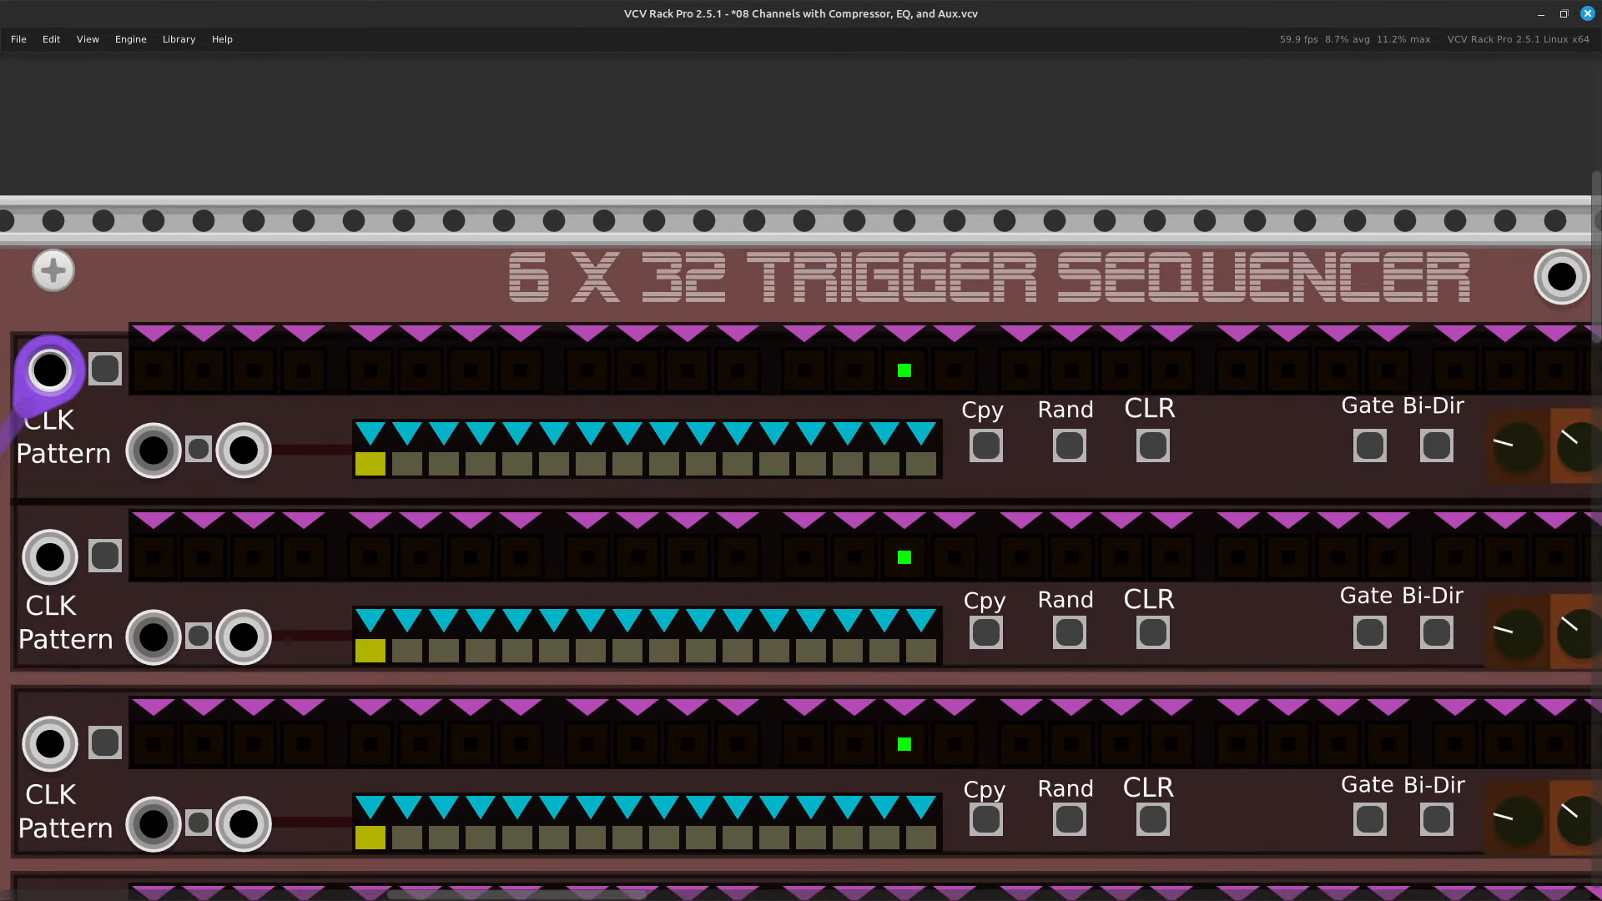
key("Down")
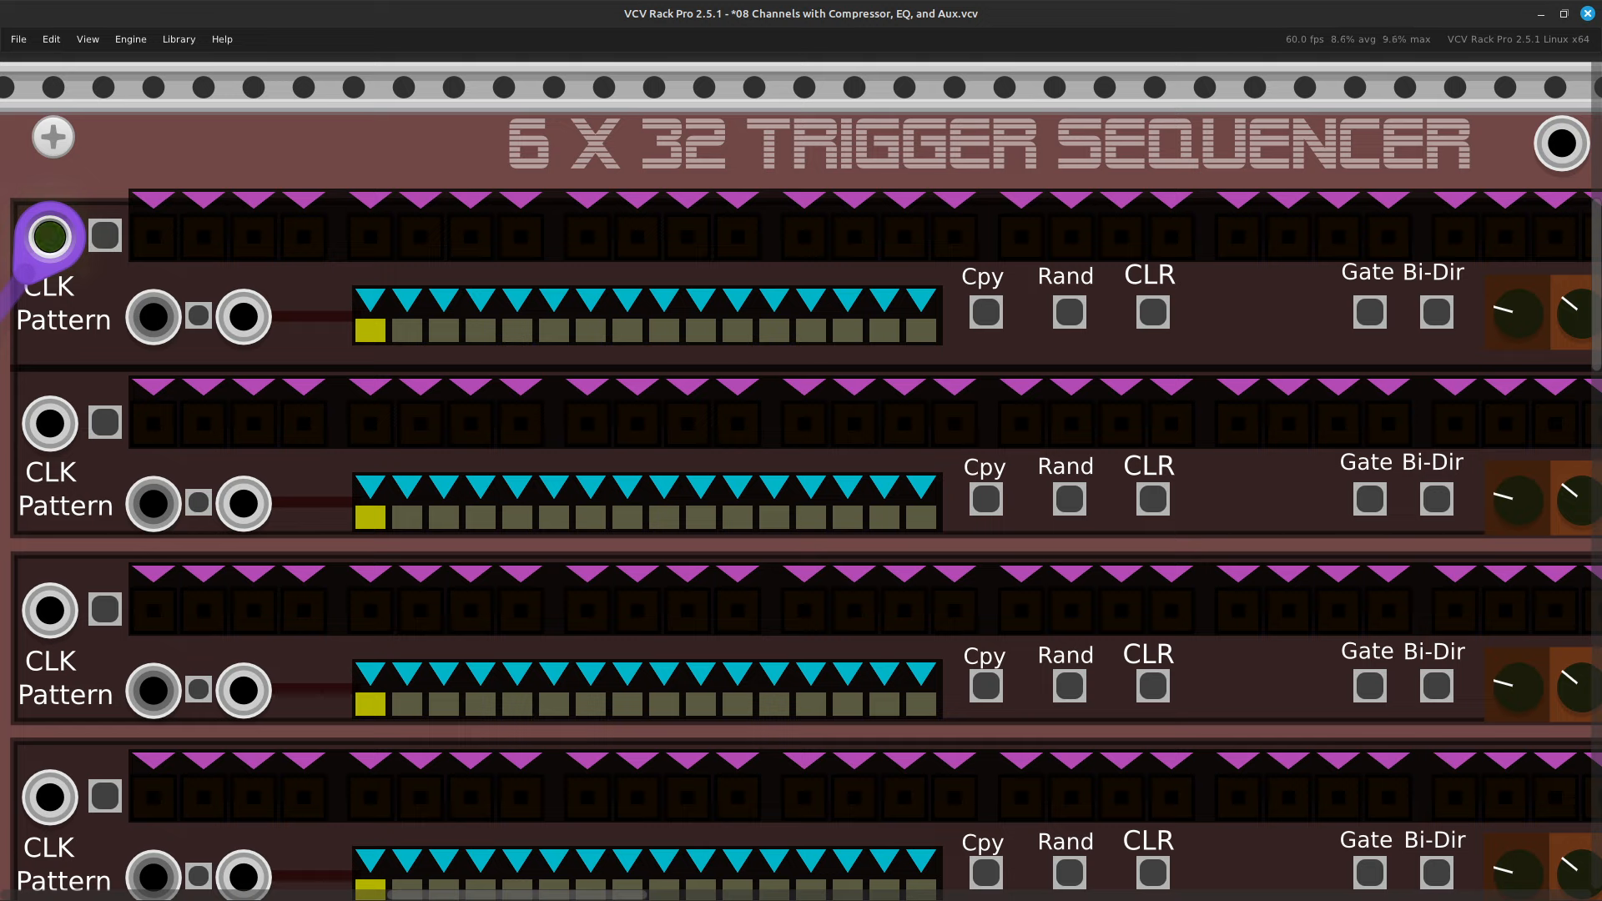
key("ctrl+minus")
key("ctrl+minus")
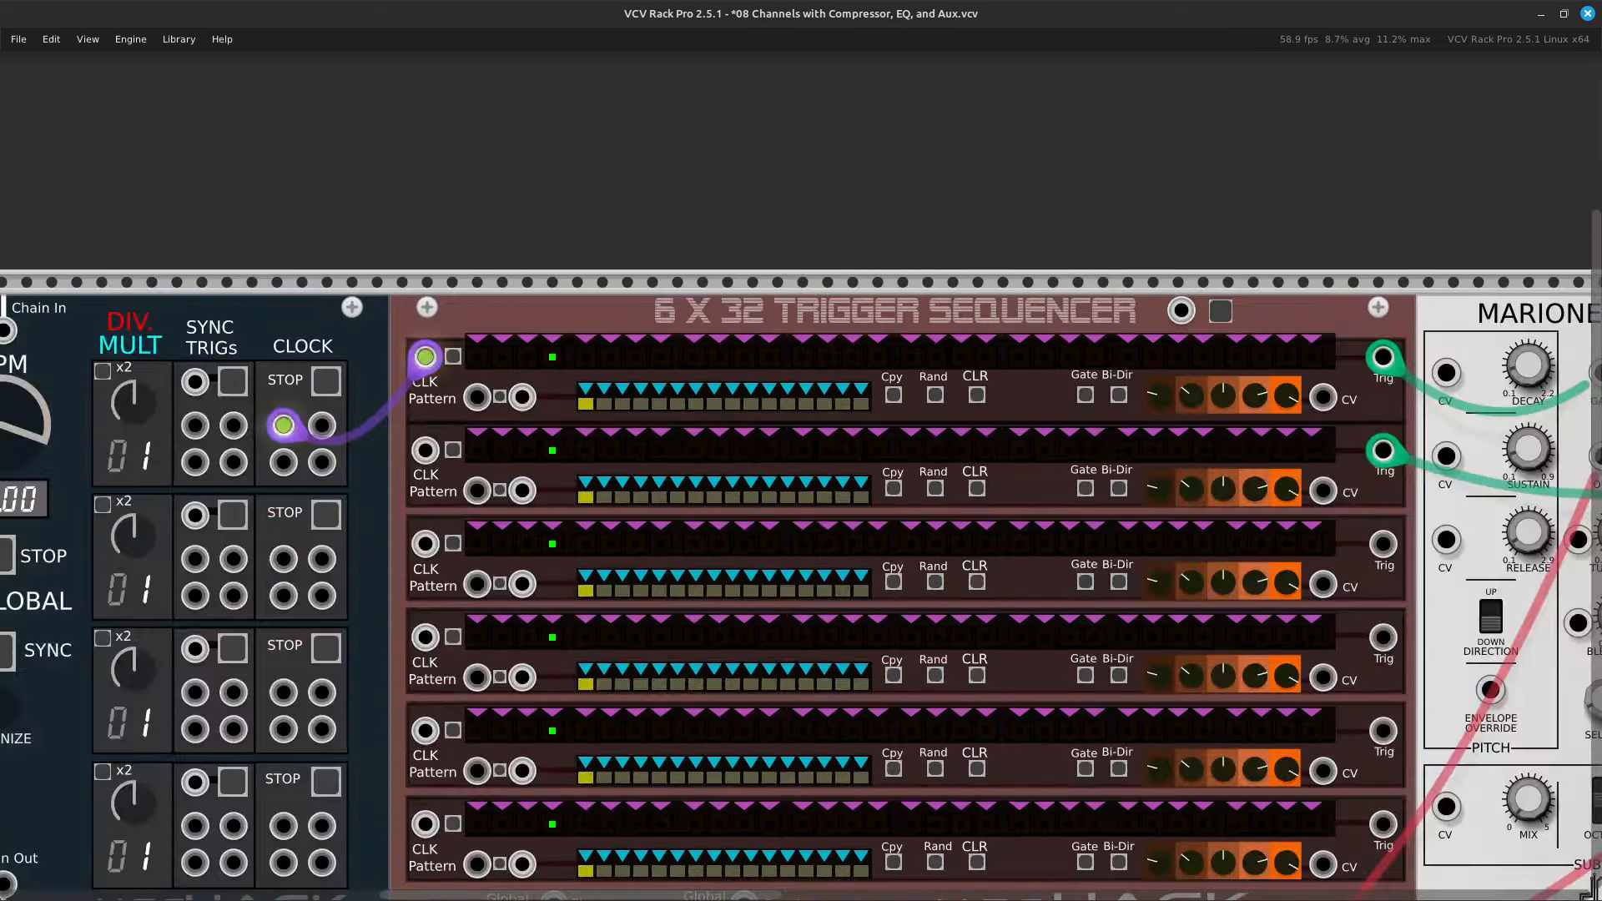
key("Right")
key("Left")
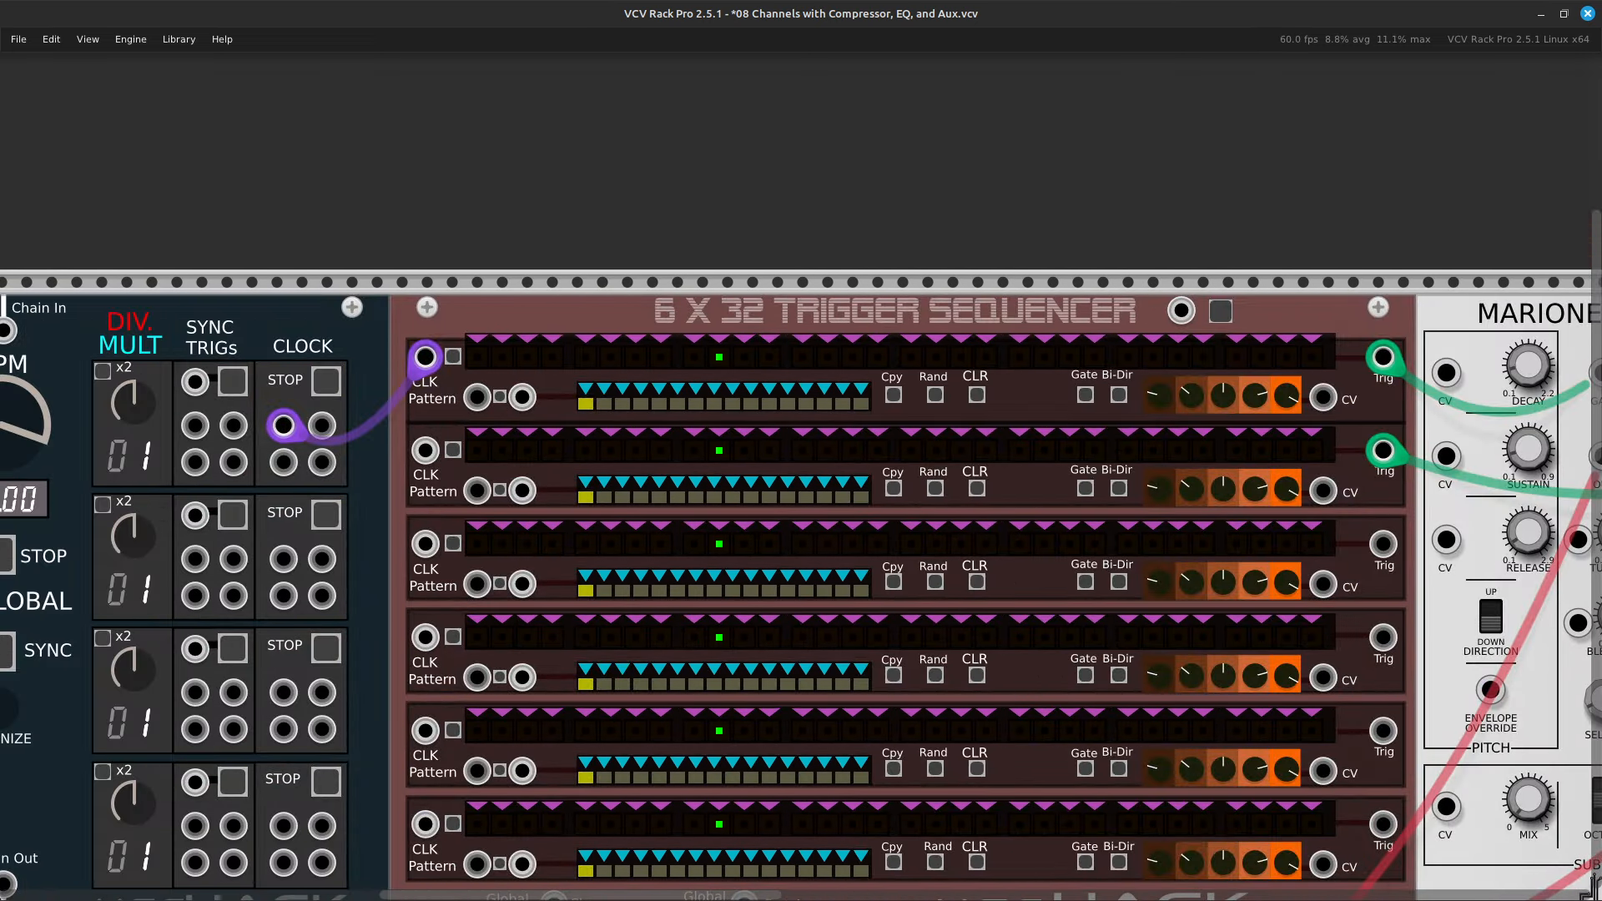
key("Down")
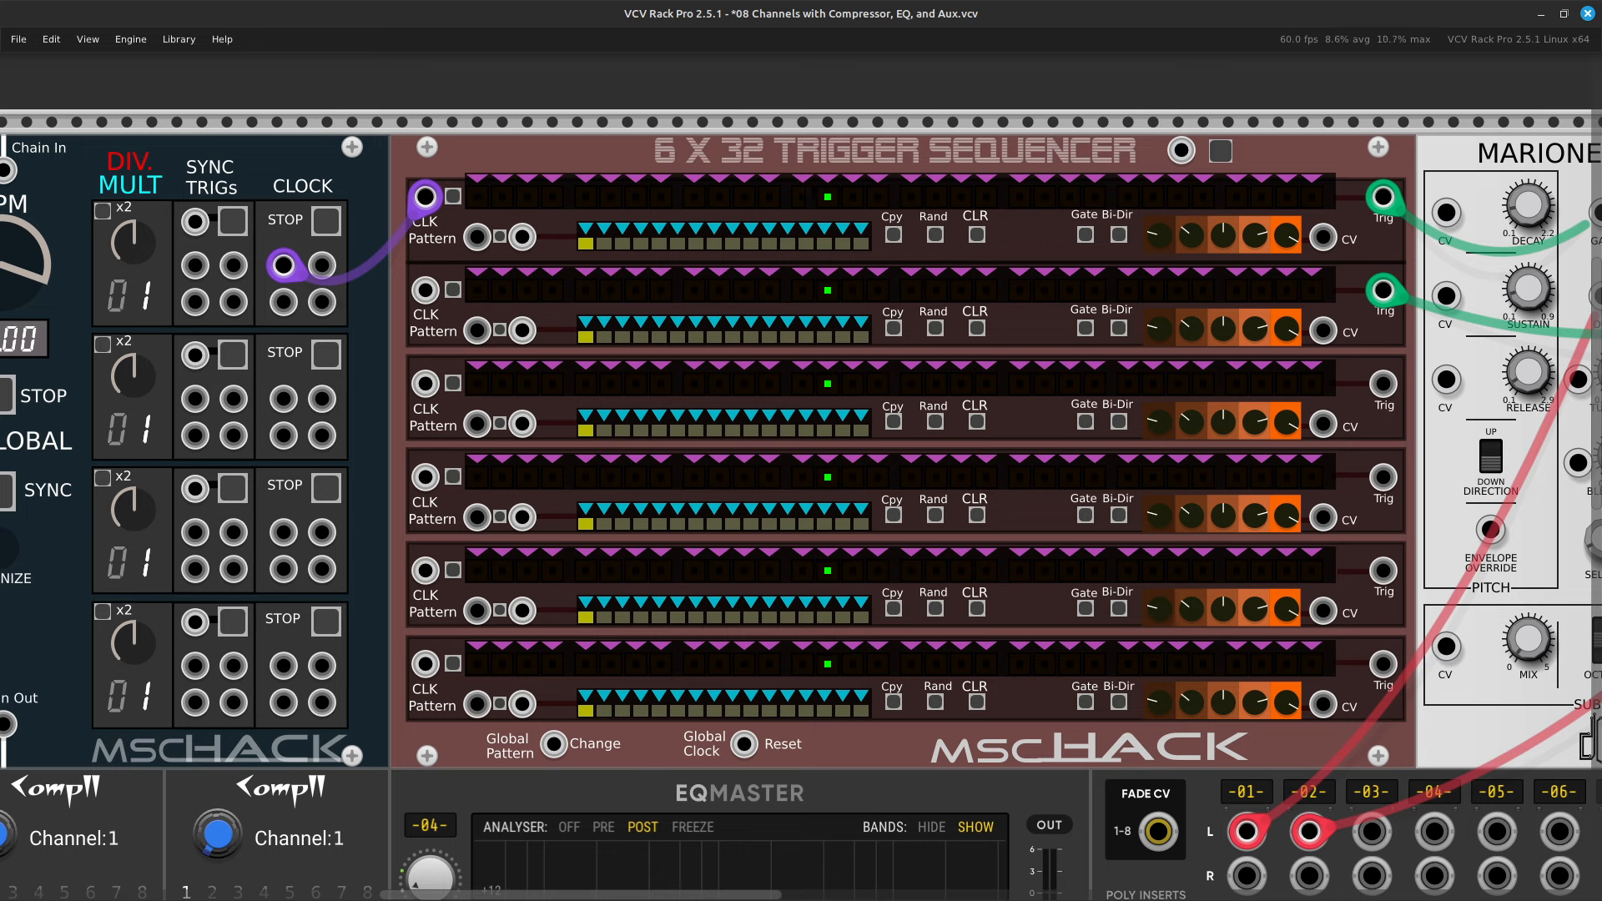
key("ctrl+equal")
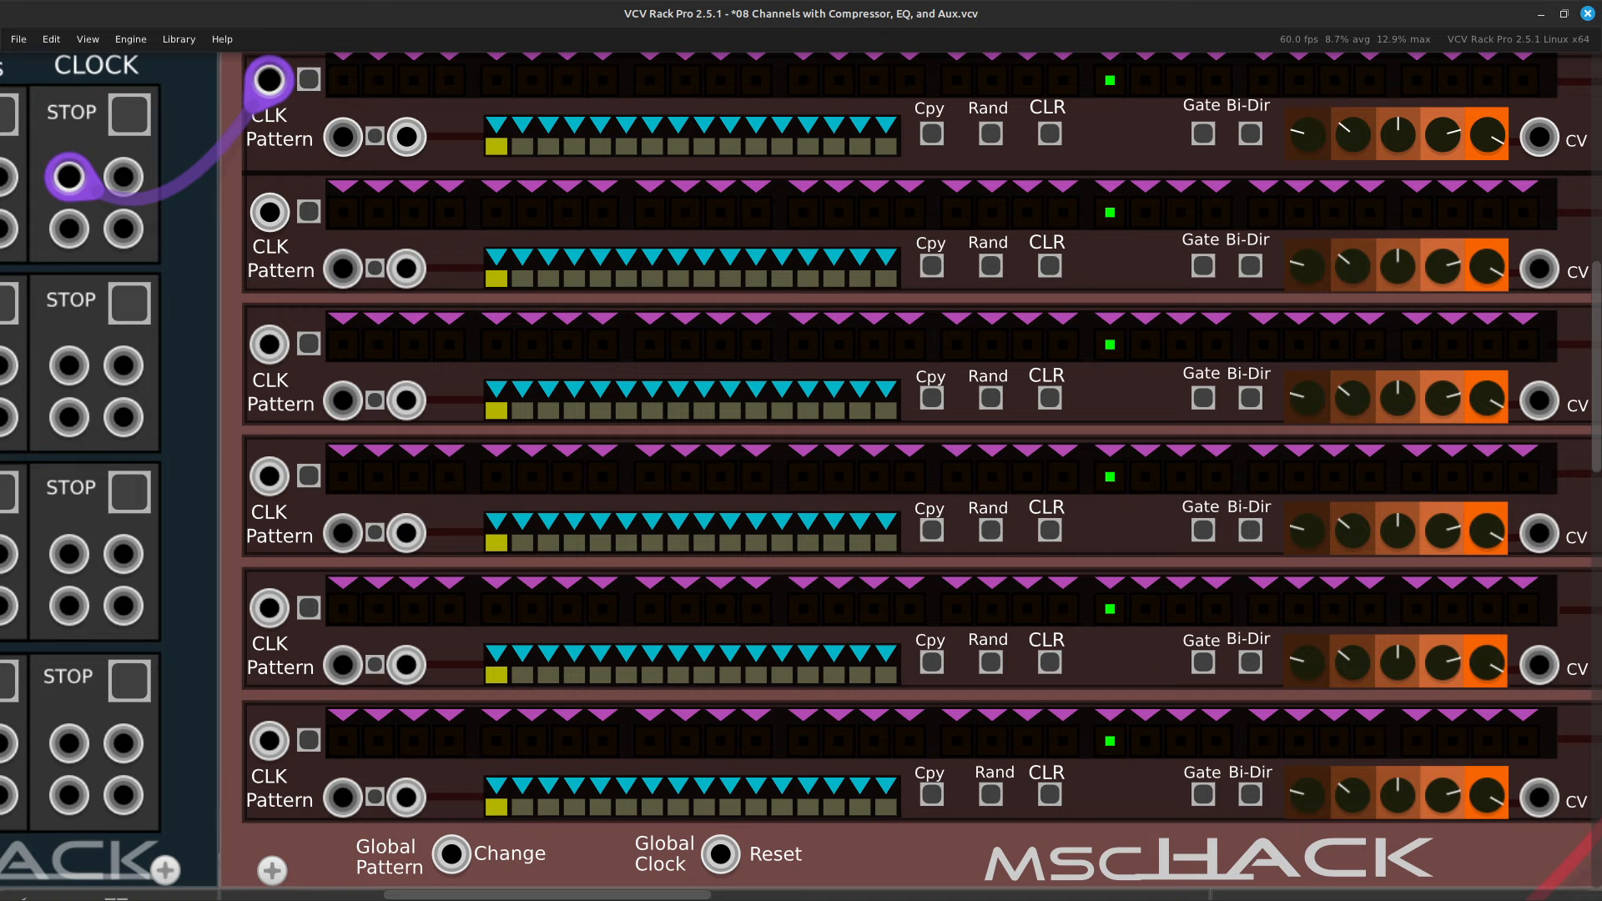
Activate steps 1 to 5 and 7 of the first track, with steps 1 and 5 at the highest level and 2 to 4 rising.
scroll(801, 476, "up", 4)
scroll(801, 475, "left", 5)
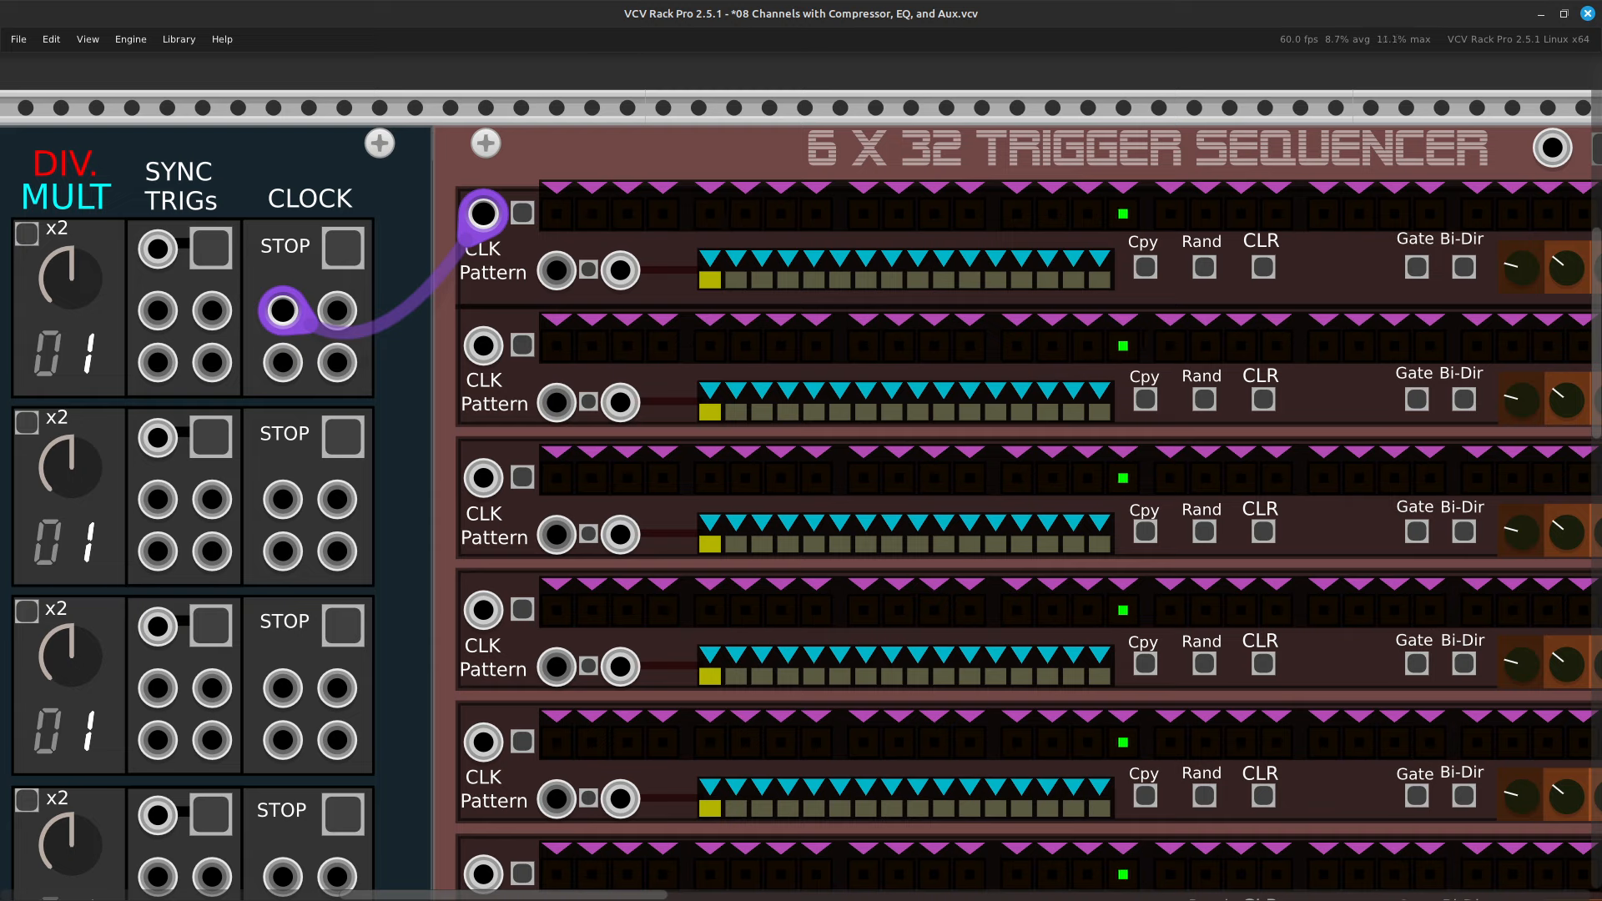
left_click(557, 214)
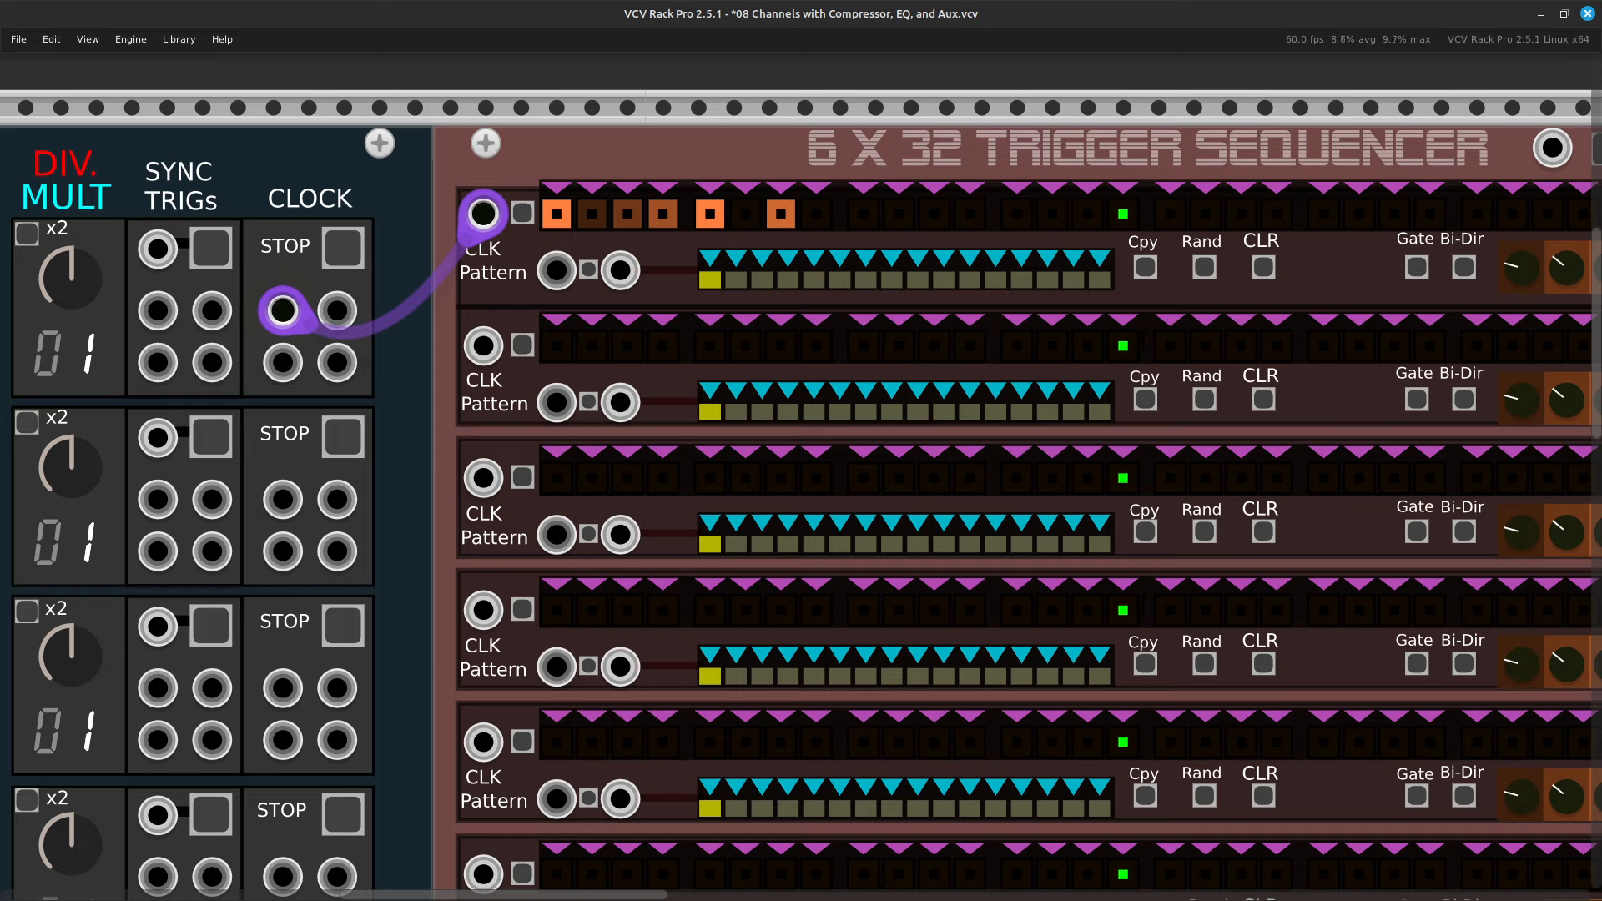
Activate steps 9 to 12 of the first track, with steps 9 and 12 at the highest level.
left_click(863, 214)
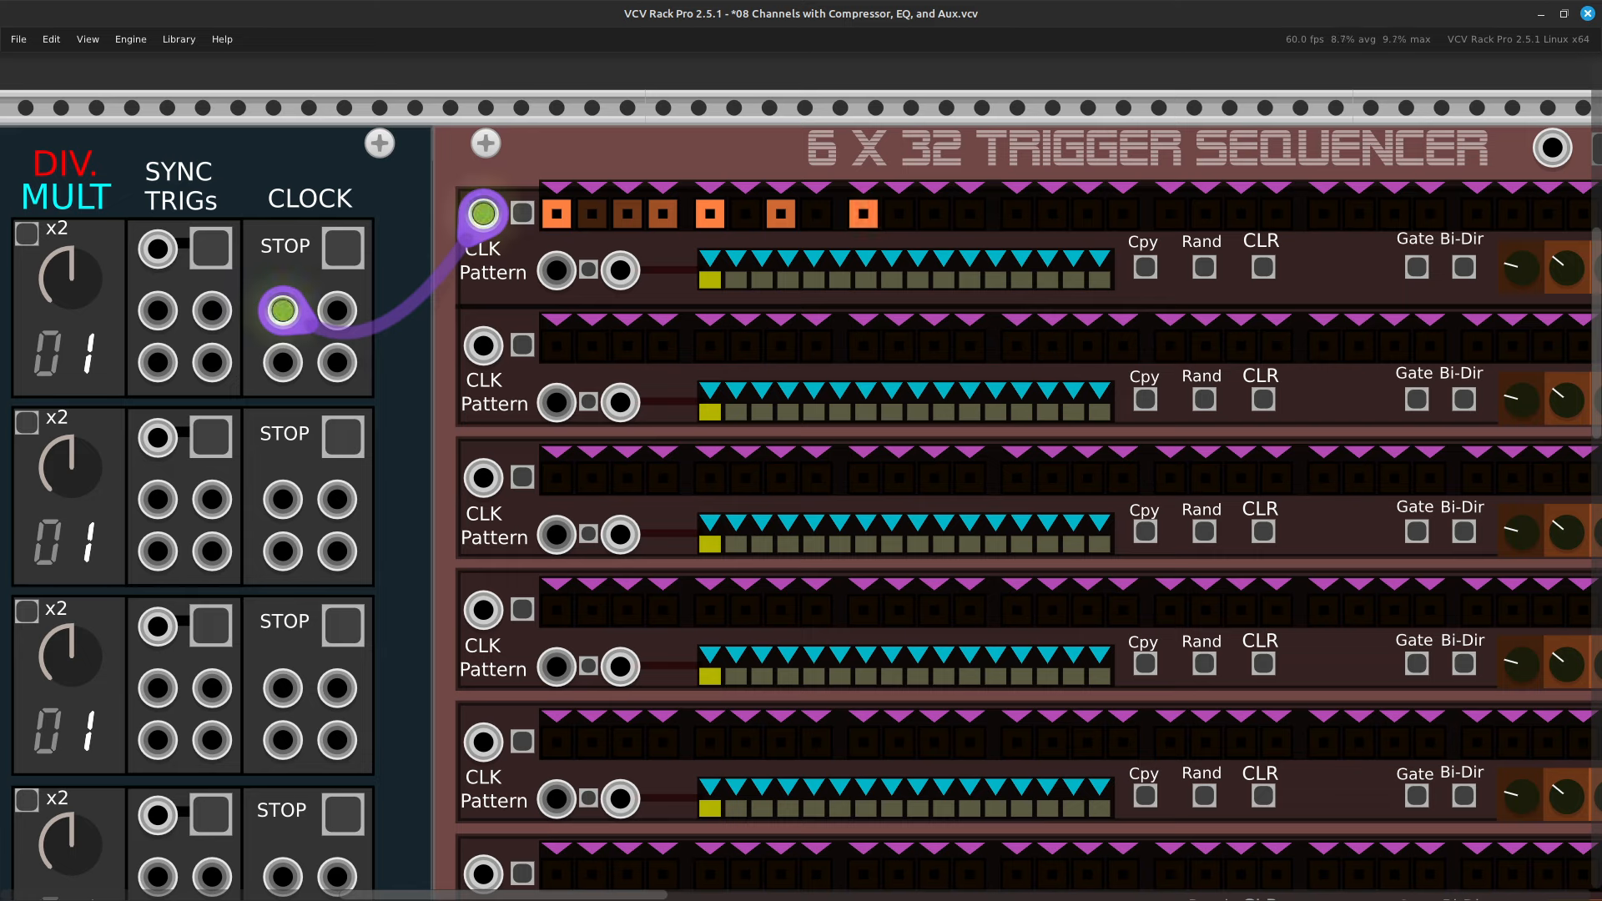
left_click(899, 213)
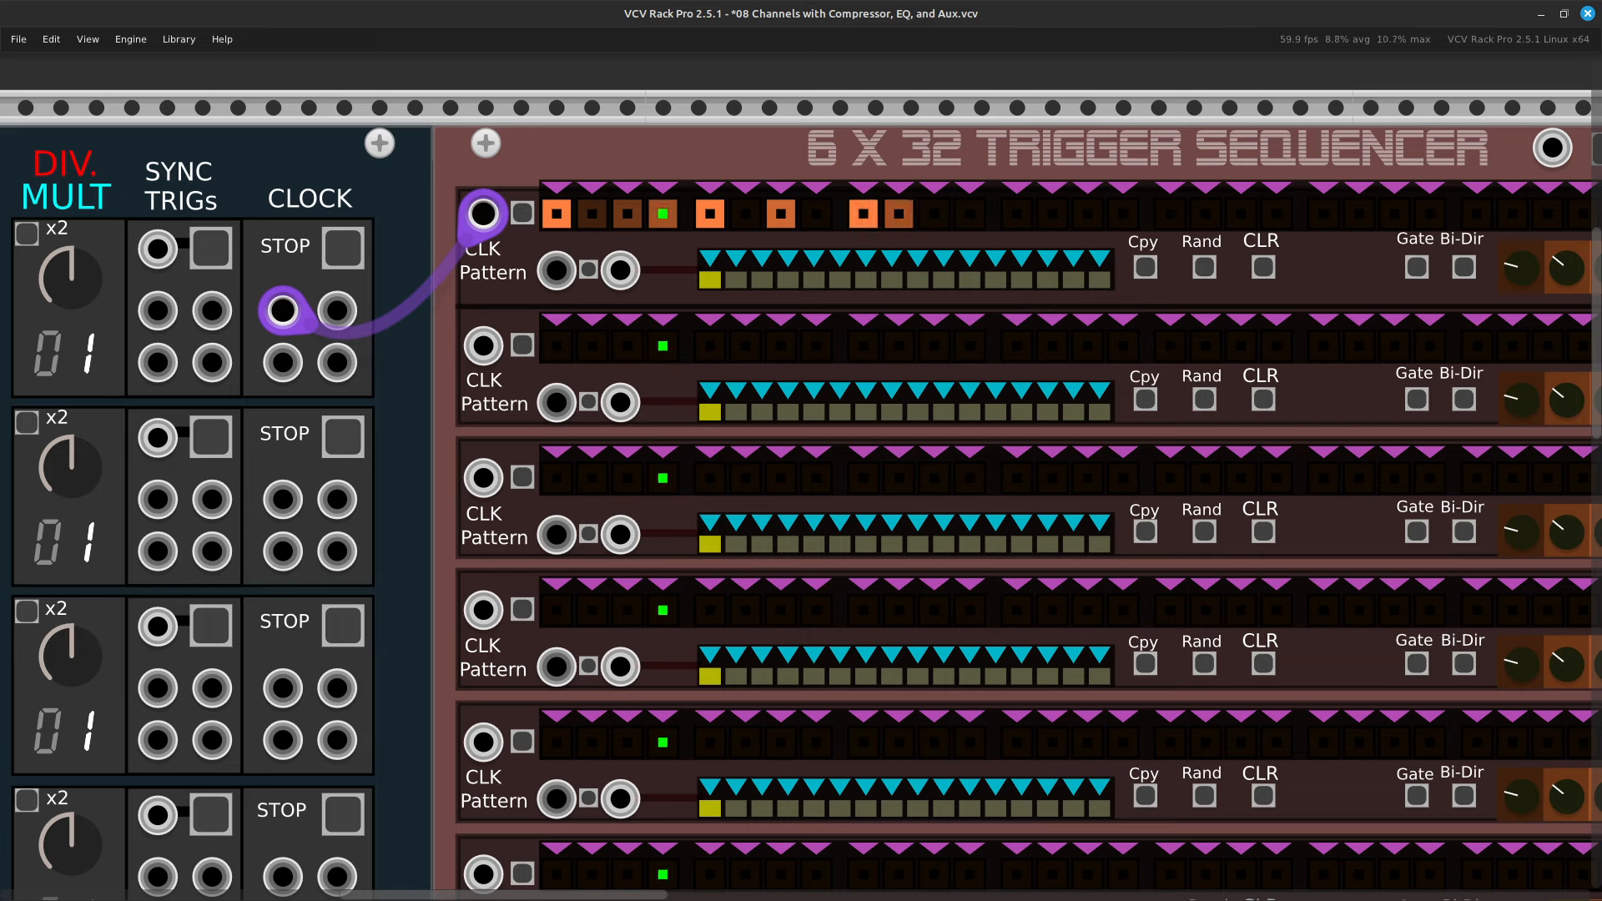
left_click(935, 214)
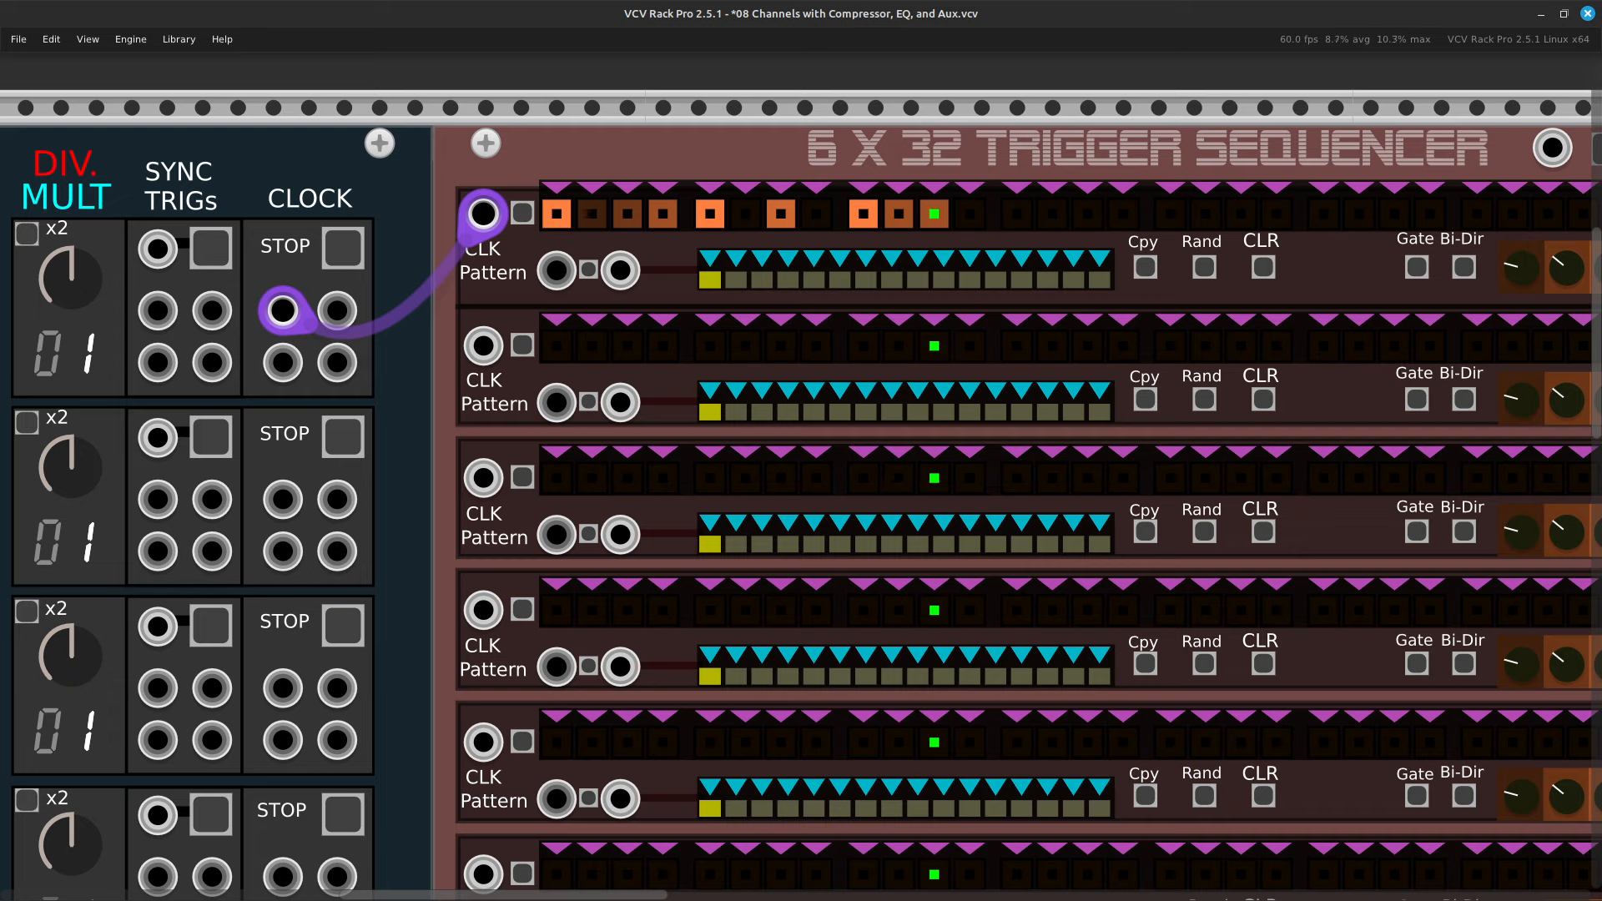
left_click(970, 213)
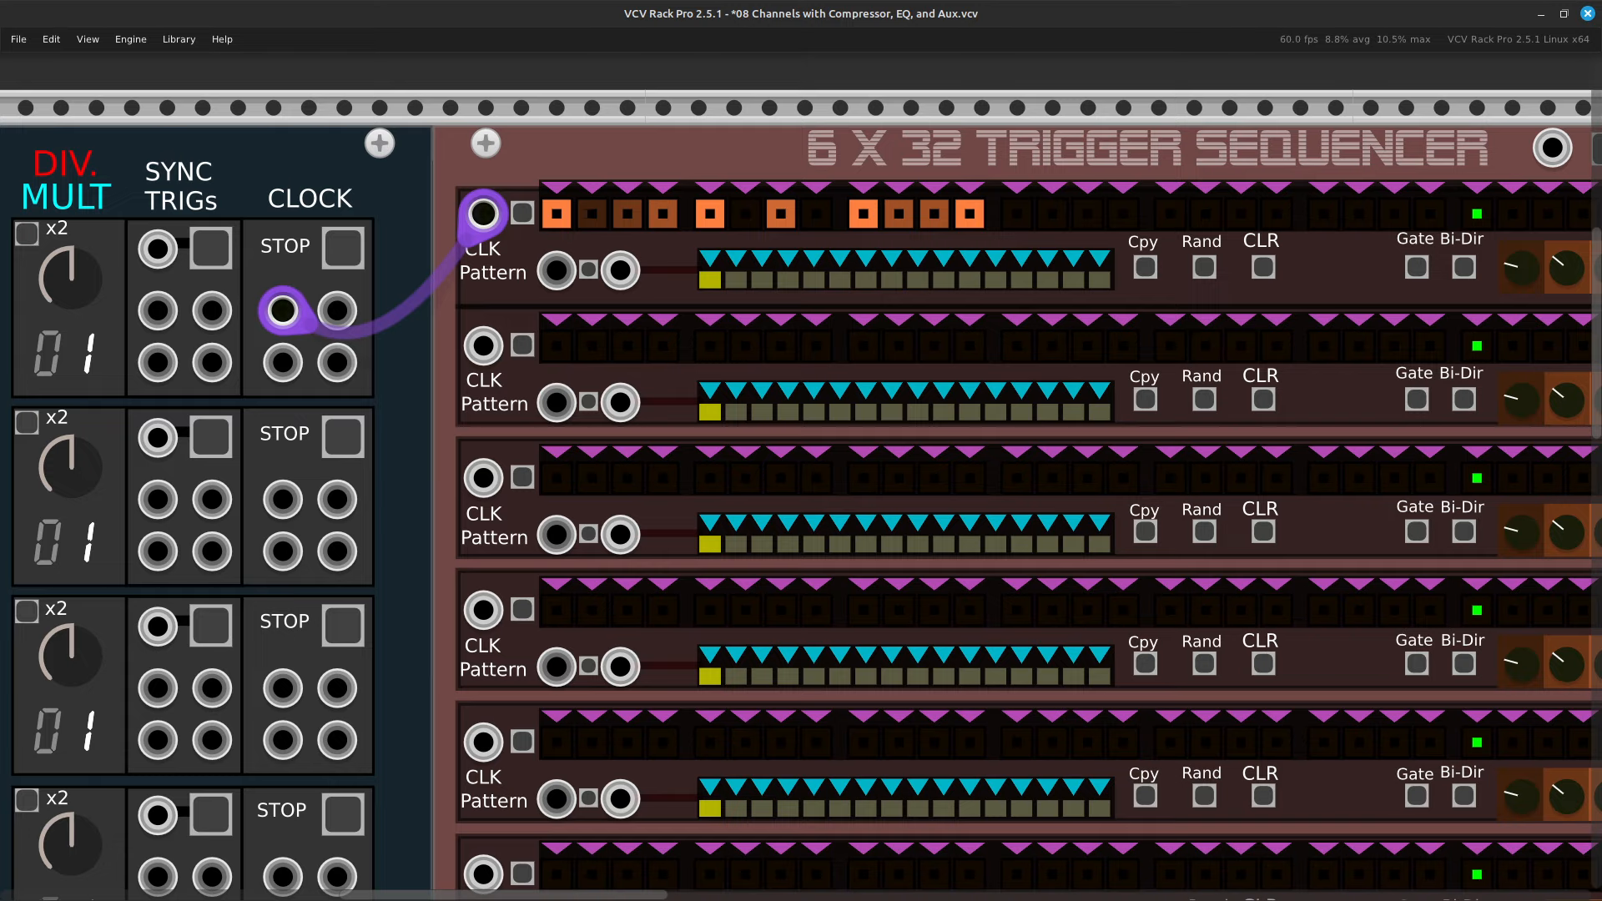
Set the first track's steps 10, 11 and 12 to rising low-to-medium levels, matching steps 2 to 4.
key("Right")
key("Up")
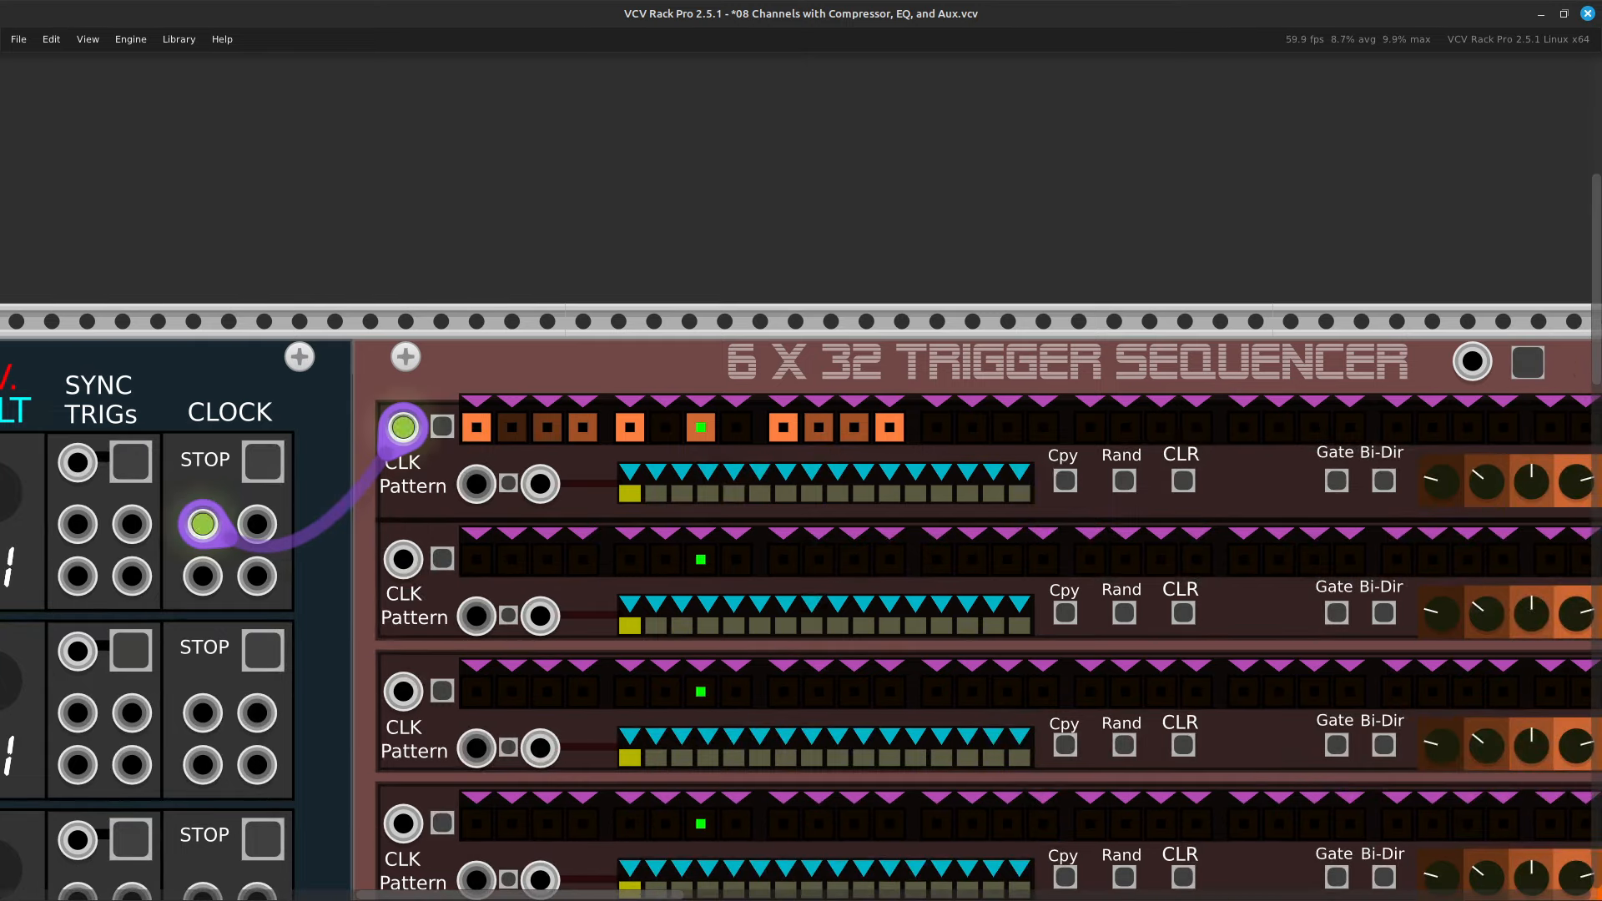
left_click(819, 427)
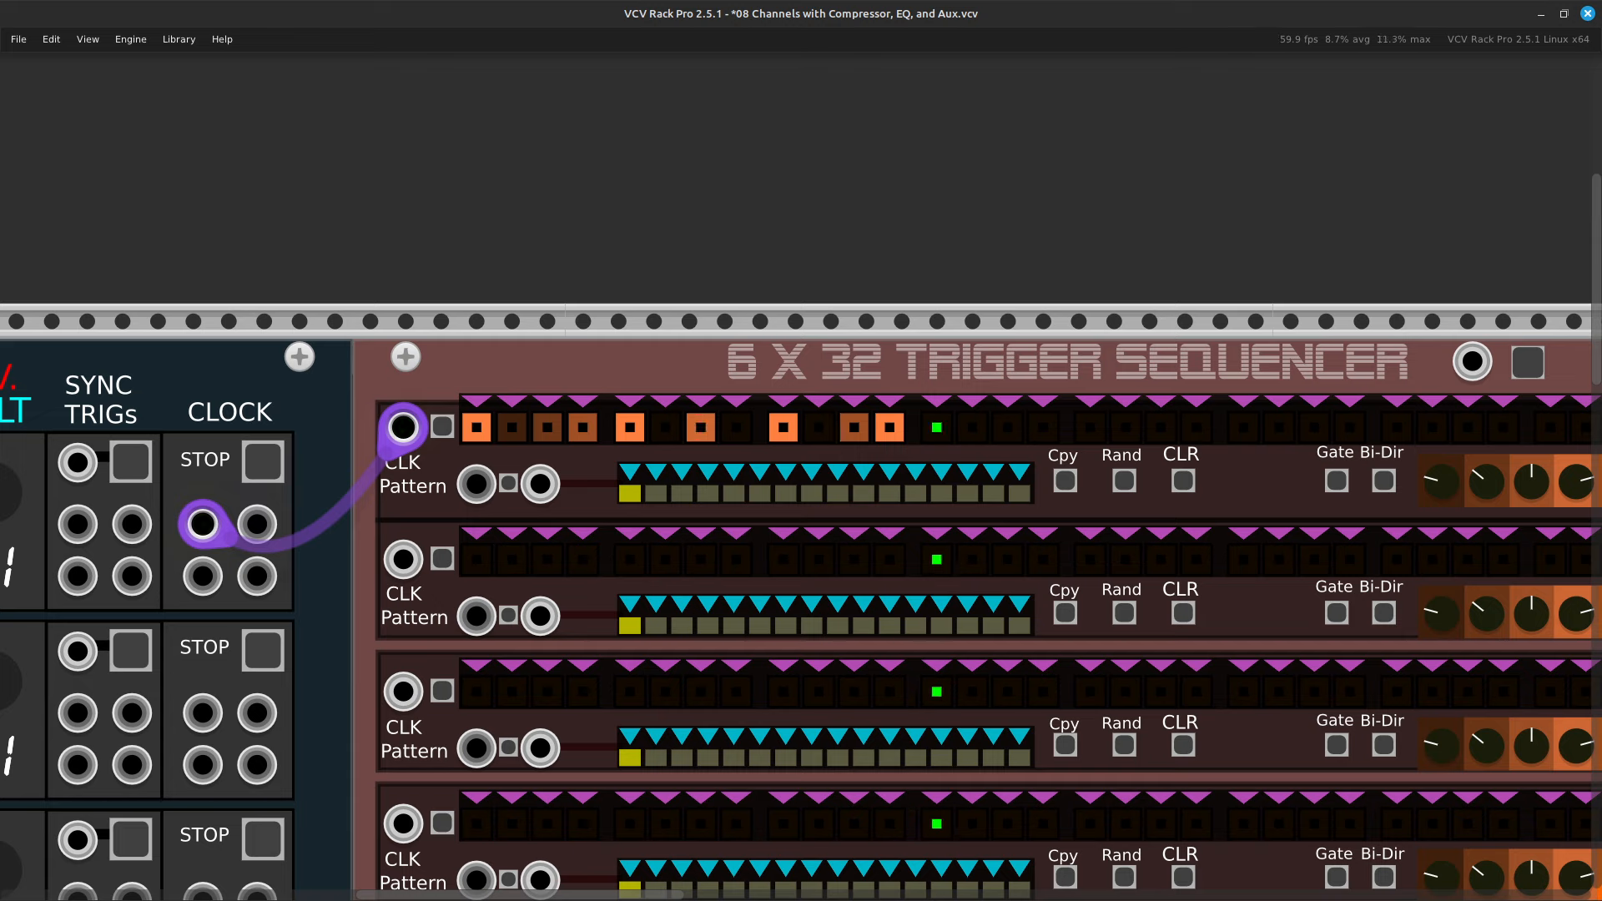
left_click(819, 428)
left_click(854, 427)
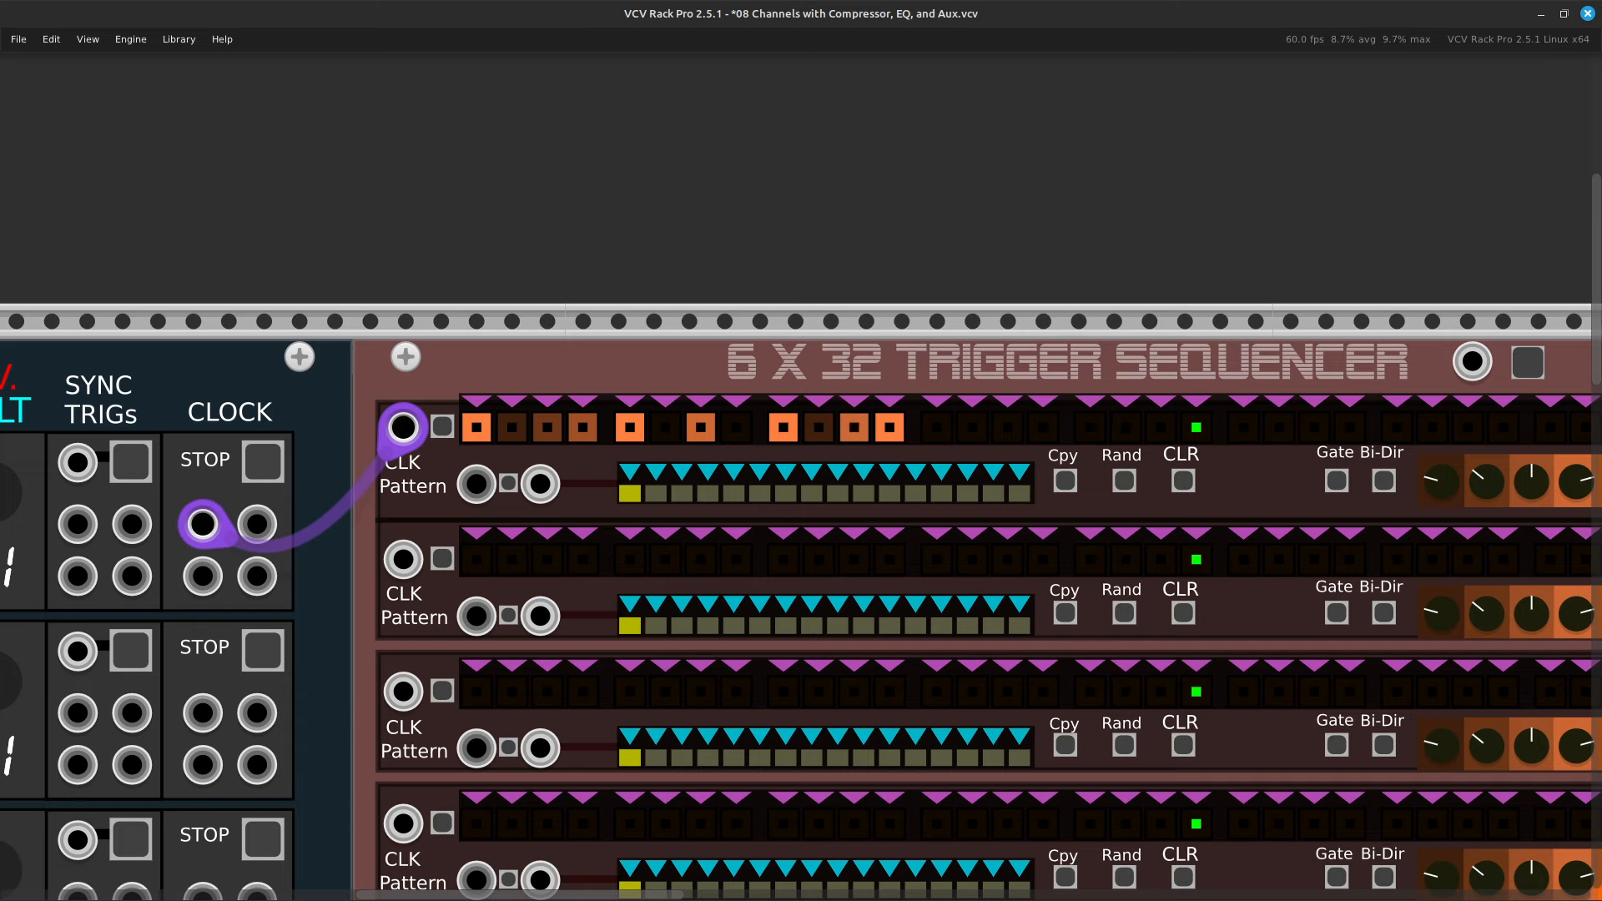
left_click(853, 427)
left_click(854, 428)
left_click(854, 427)
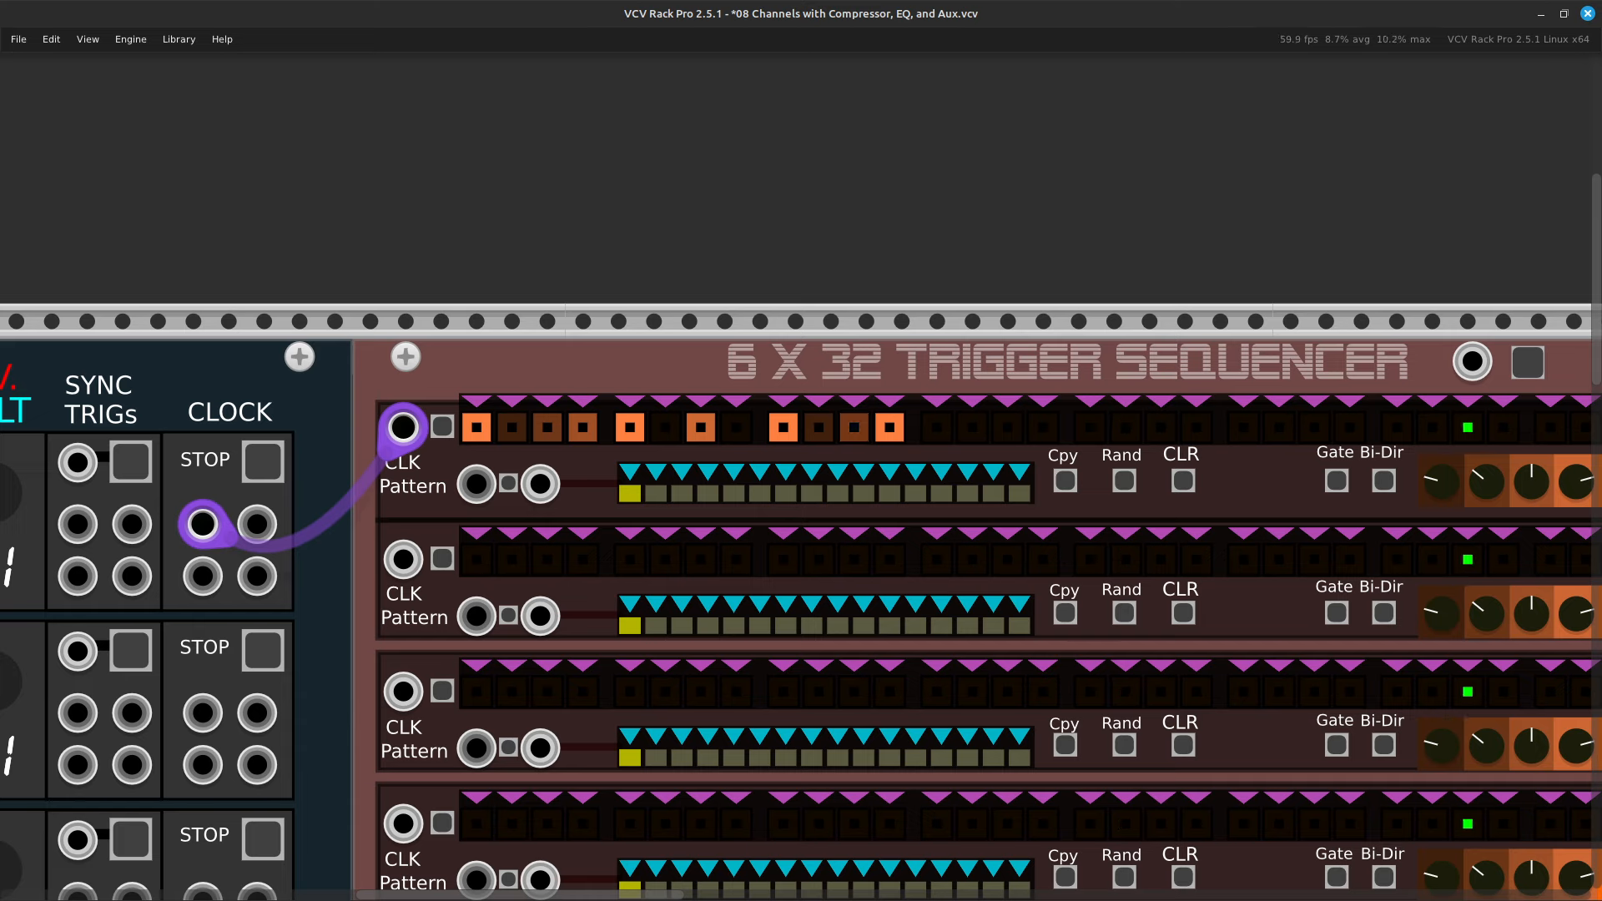
left_click(889, 428)
left_click(889, 428)
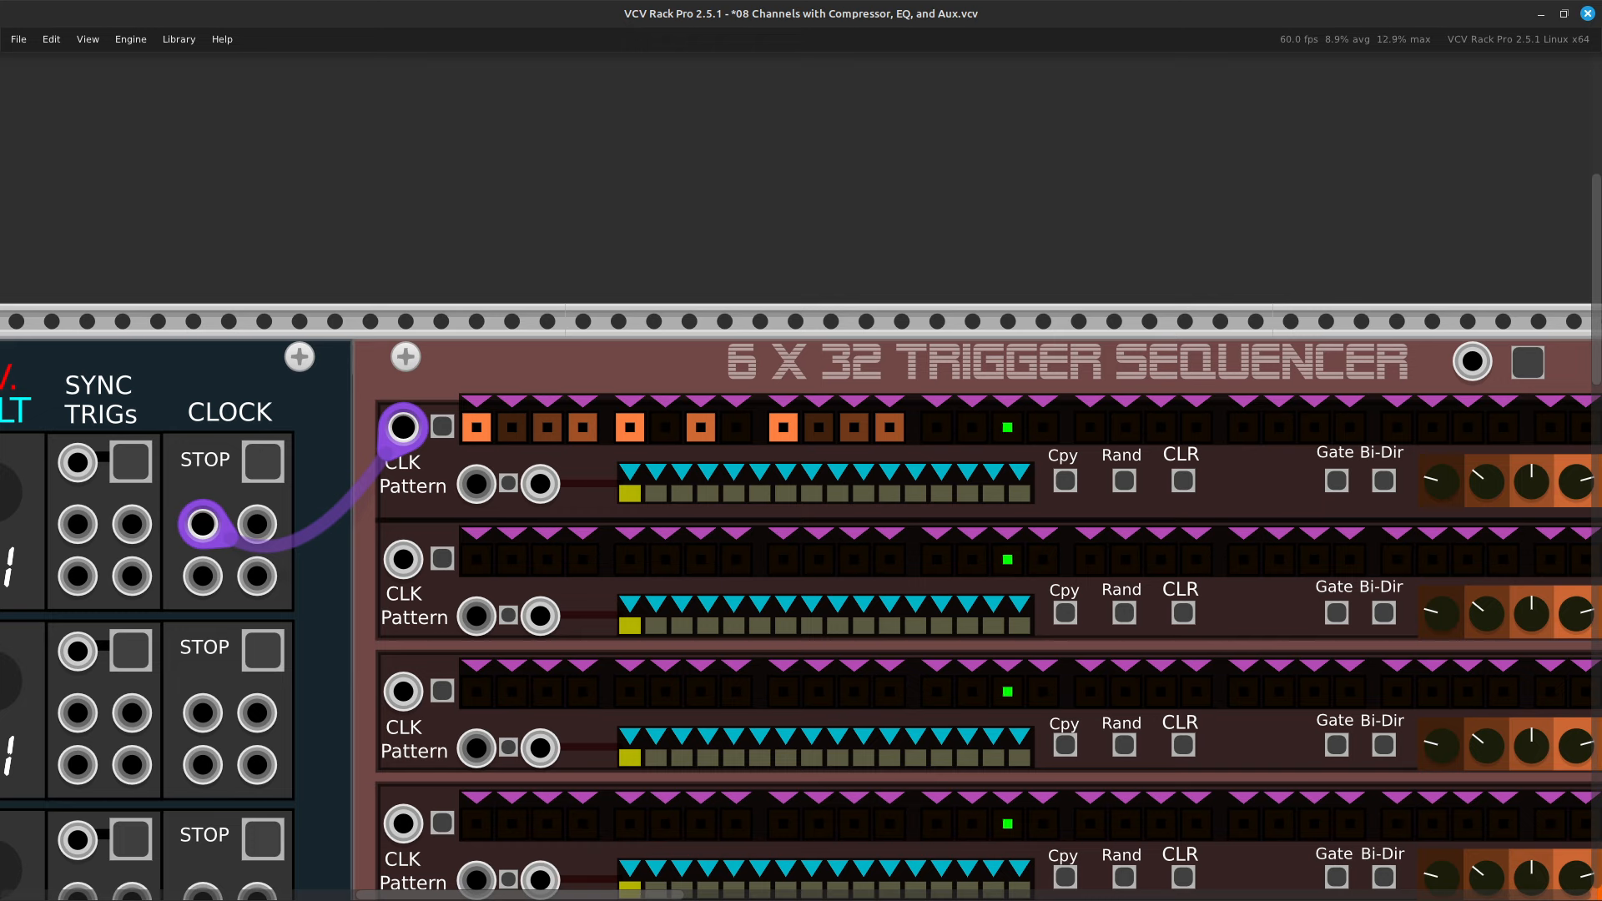
Activate the first track's step 13 at the highest level and step 15 at the same level as step 7.
left_click(937, 429)
left_click(937, 428)
left_click(937, 428)
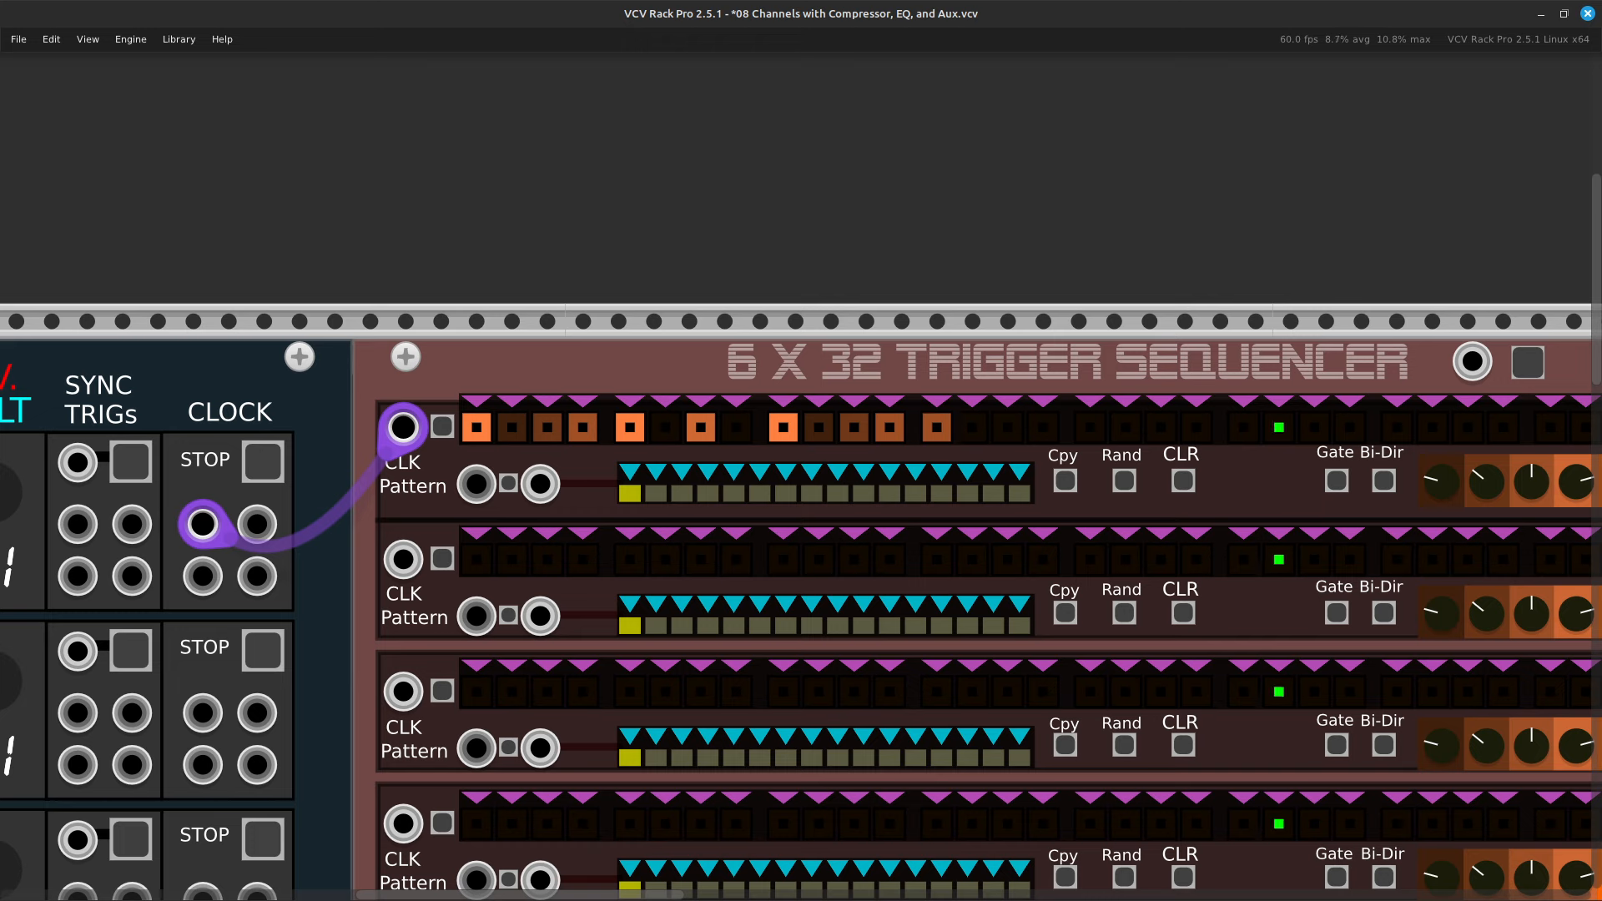
left_click(937, 428)
left_click(937, 428)
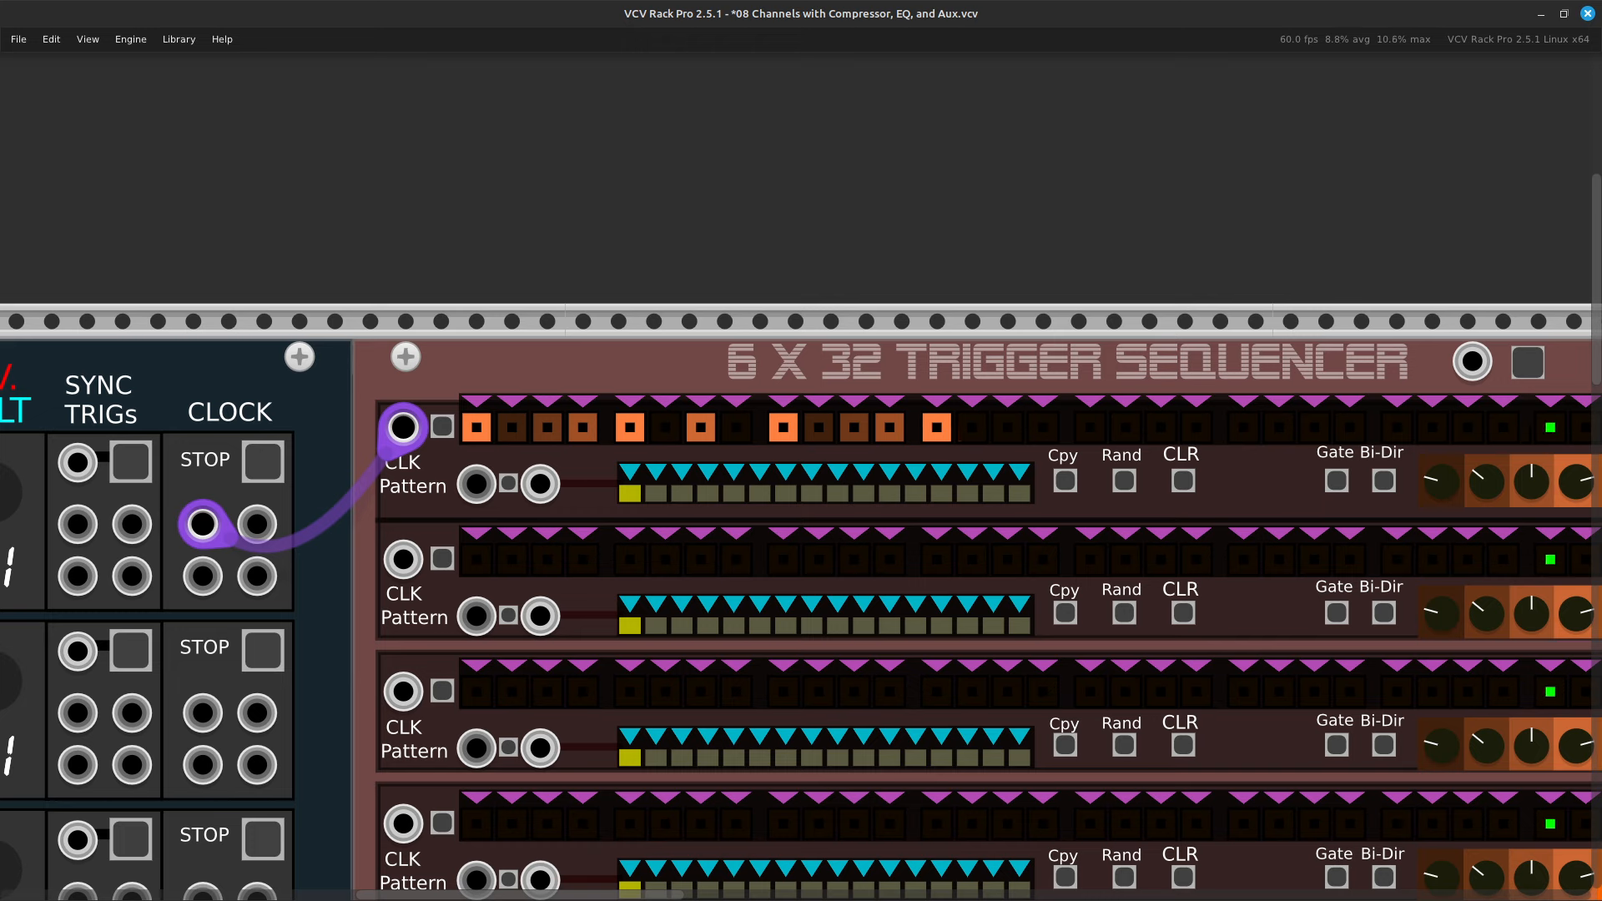
left_click(1008, 428)
left_click(1008, 428)
left_click(1008, 429)
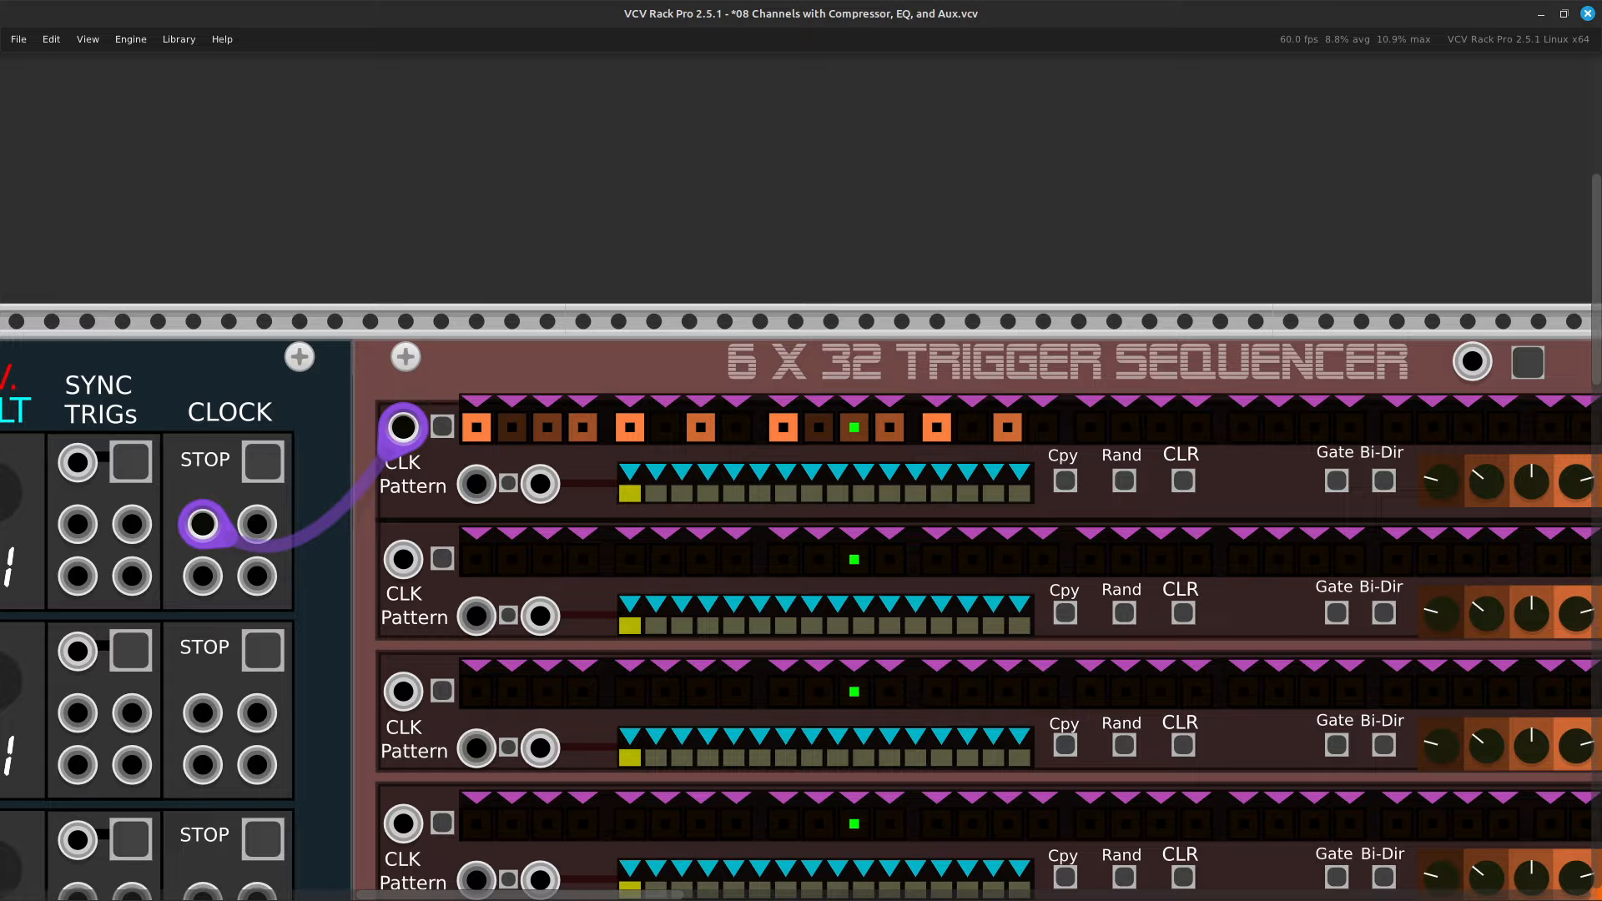
Activate step 17 of the first track at the highest level, matching steps 1, 5, 9 and 13.
key("Right")
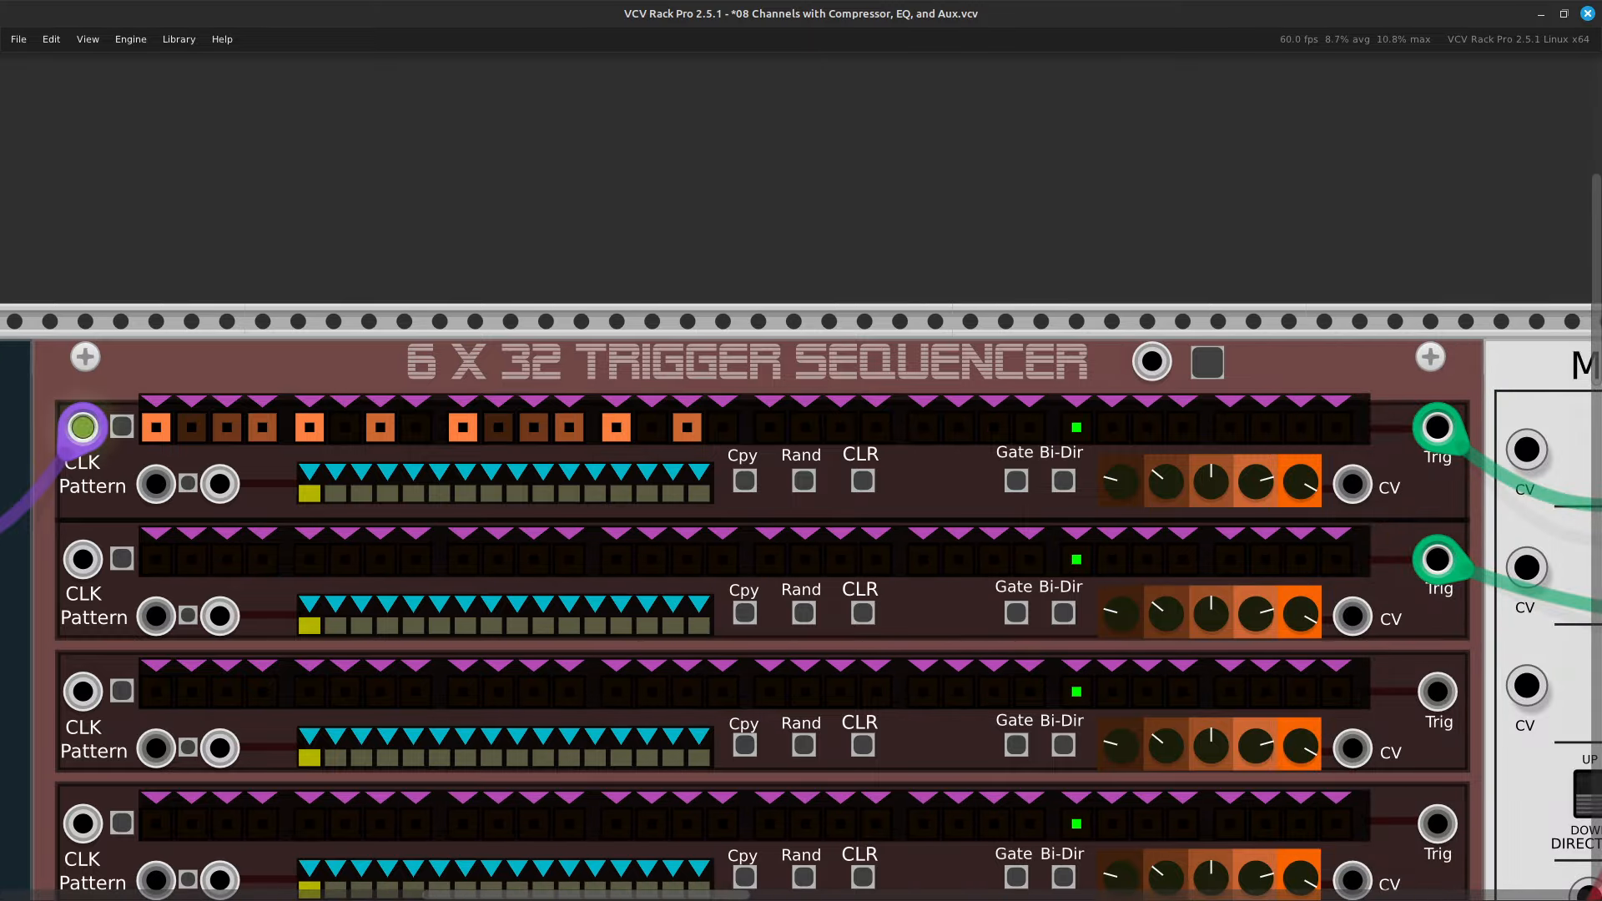
left_click(769, 427)
left_click(769, 427)
left_click(769, 427)
left_click(769, 427)
left_click(770, 428)
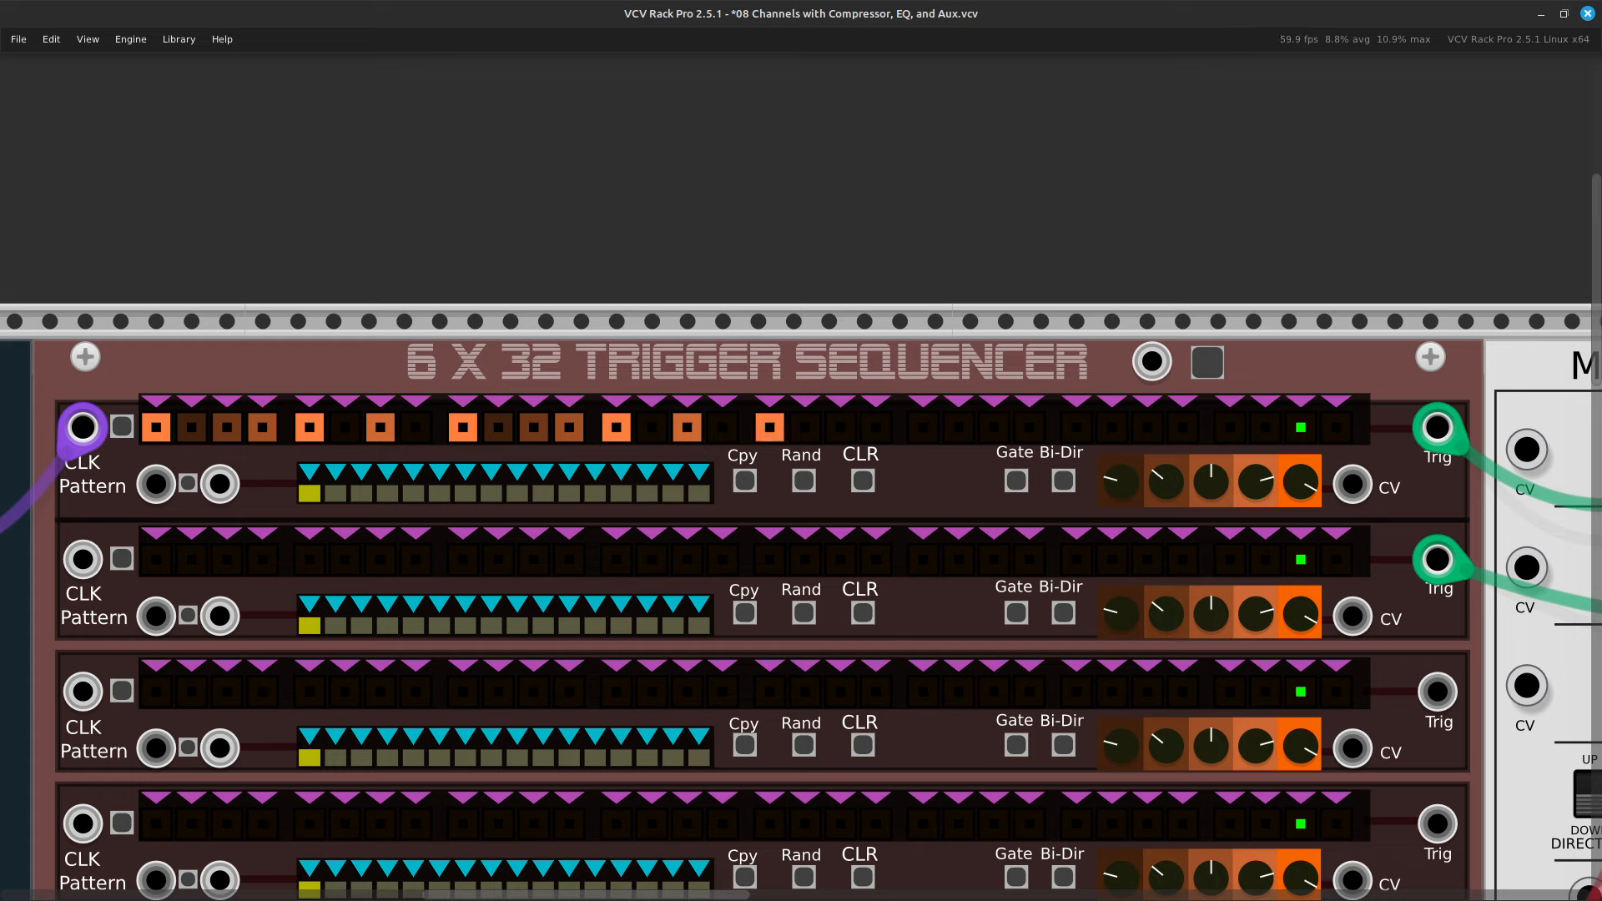
left_click(769, 427)
left_click(769, 427)
left_click(770, 428)
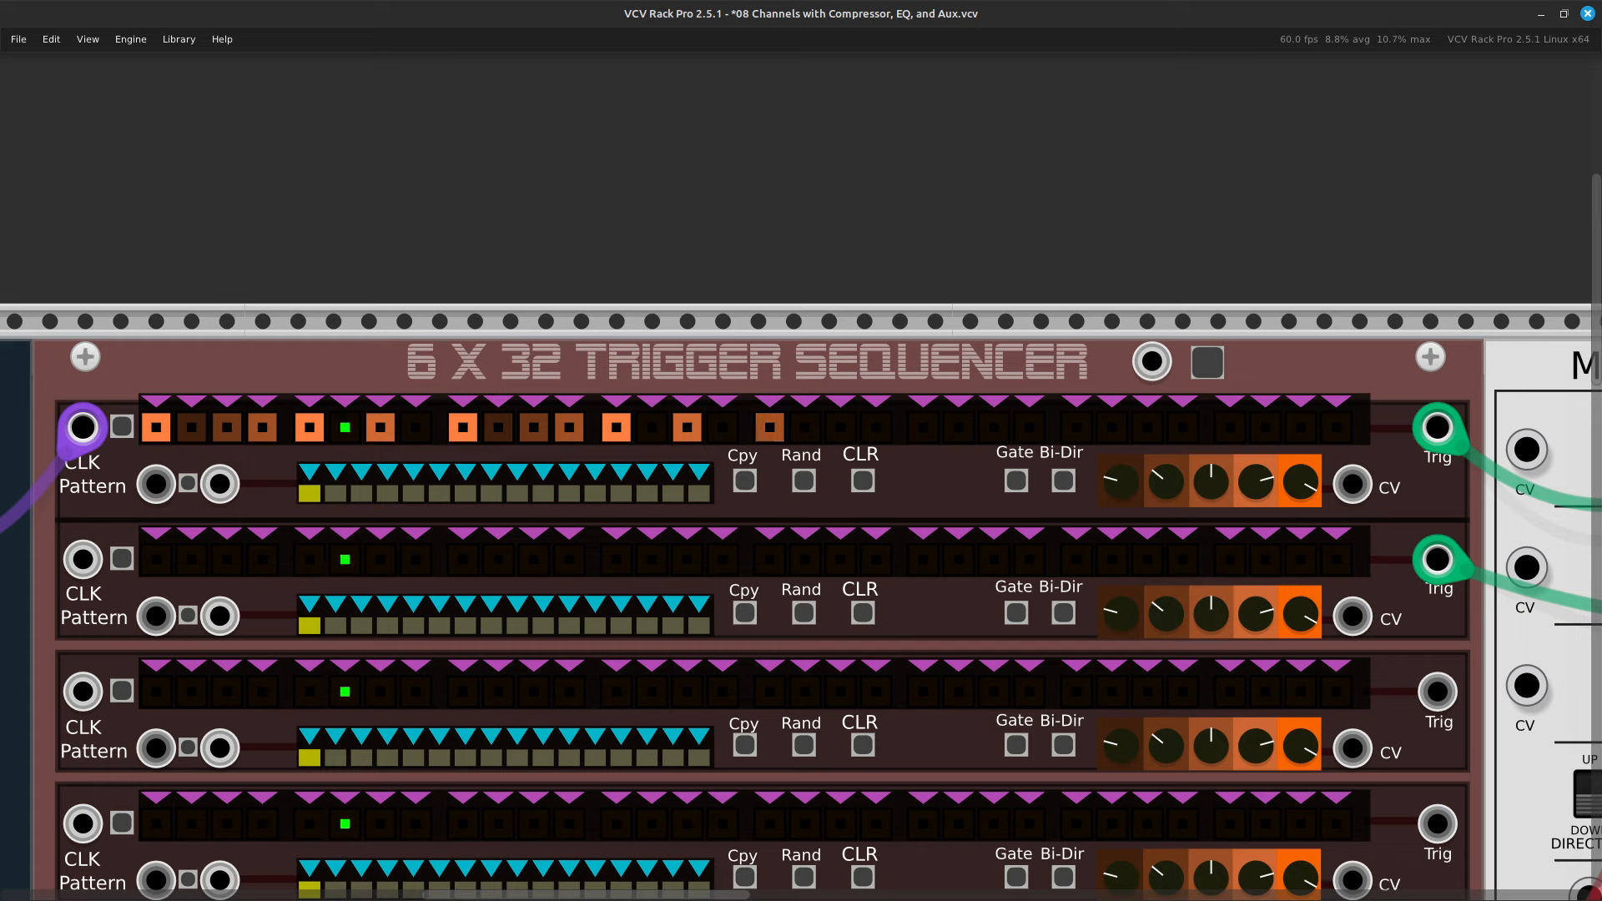
left_click(769, 427)
left_click(770, 427)
Set the first track's steps 18, 19 and 20 to rising low-to-medium levels.
left_click(806, 428)
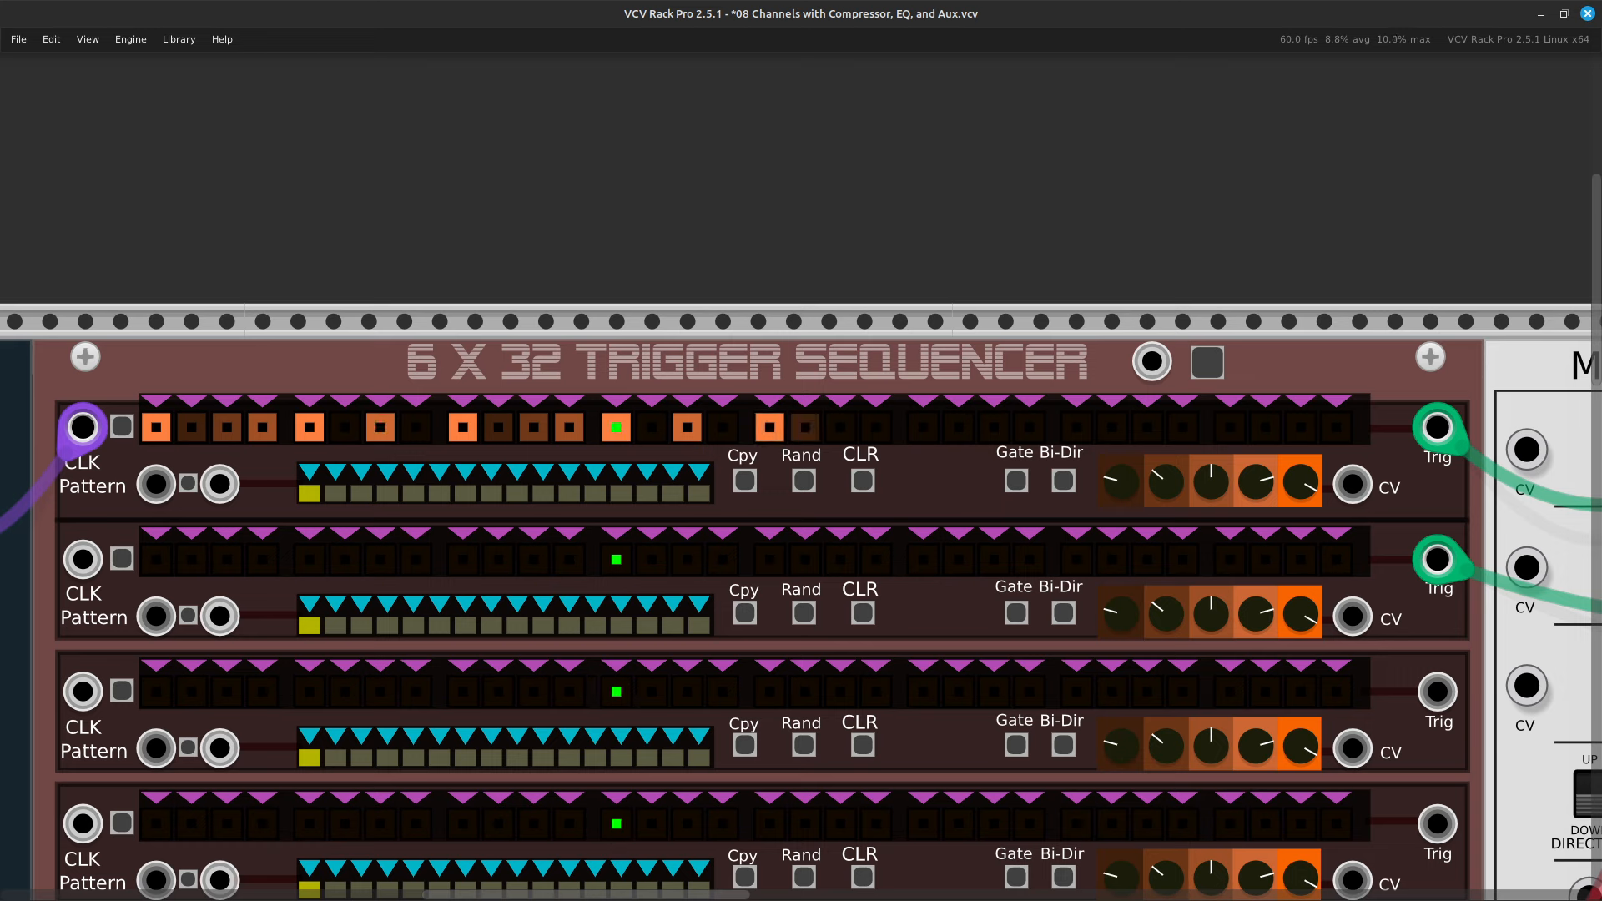
left_click(841, 428)
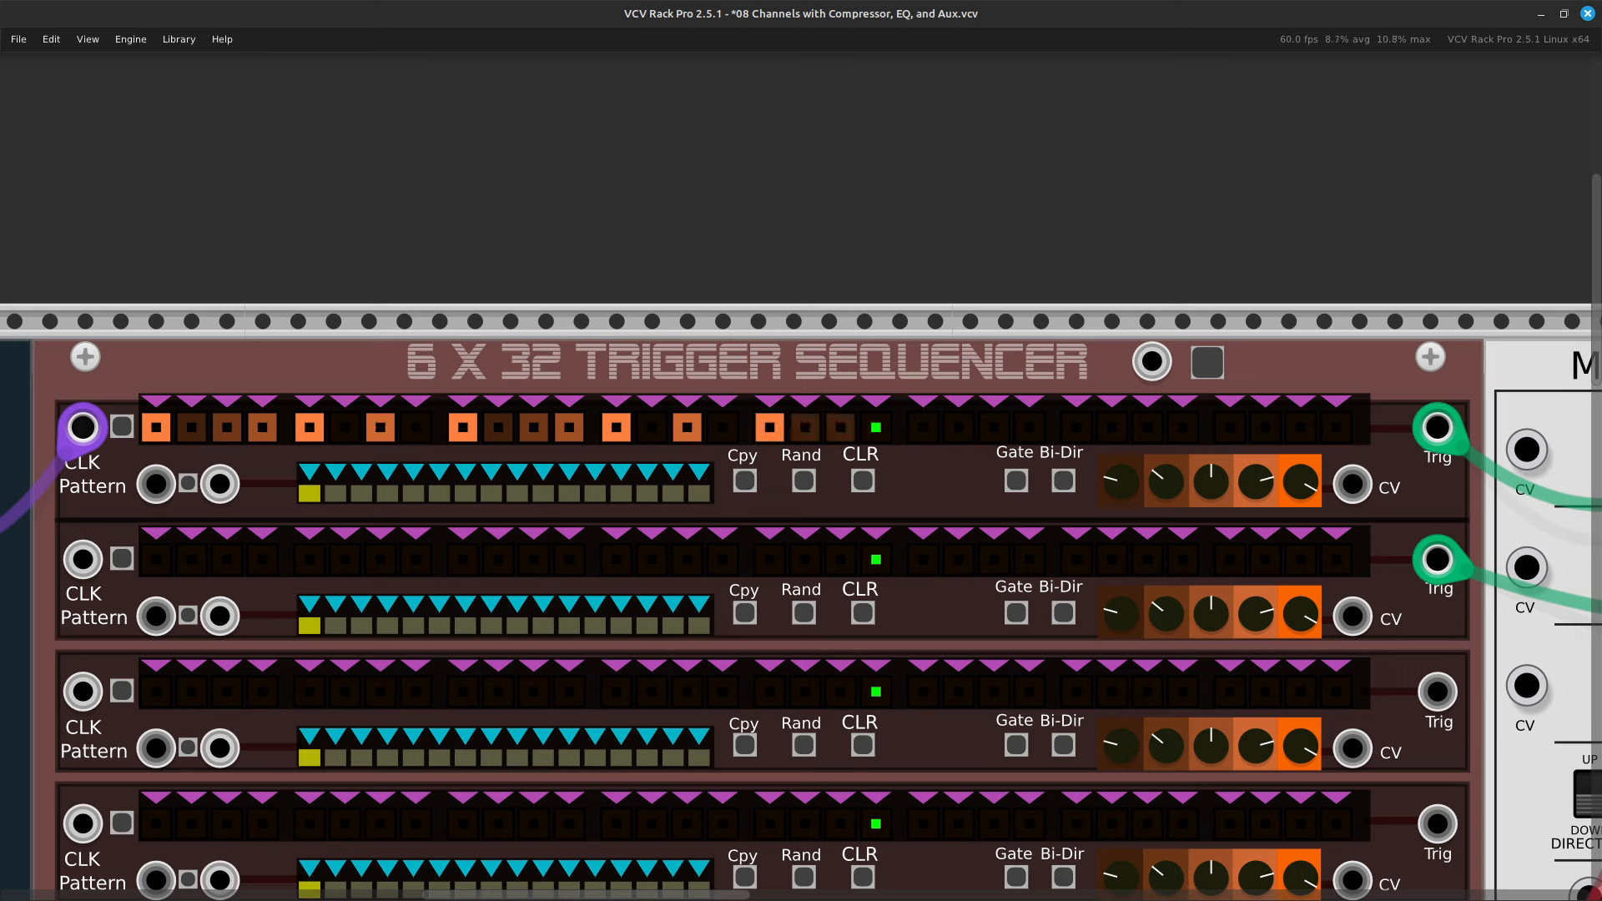
left_click(841, 427)
left_click(876, 427)
left_click(876, 427)
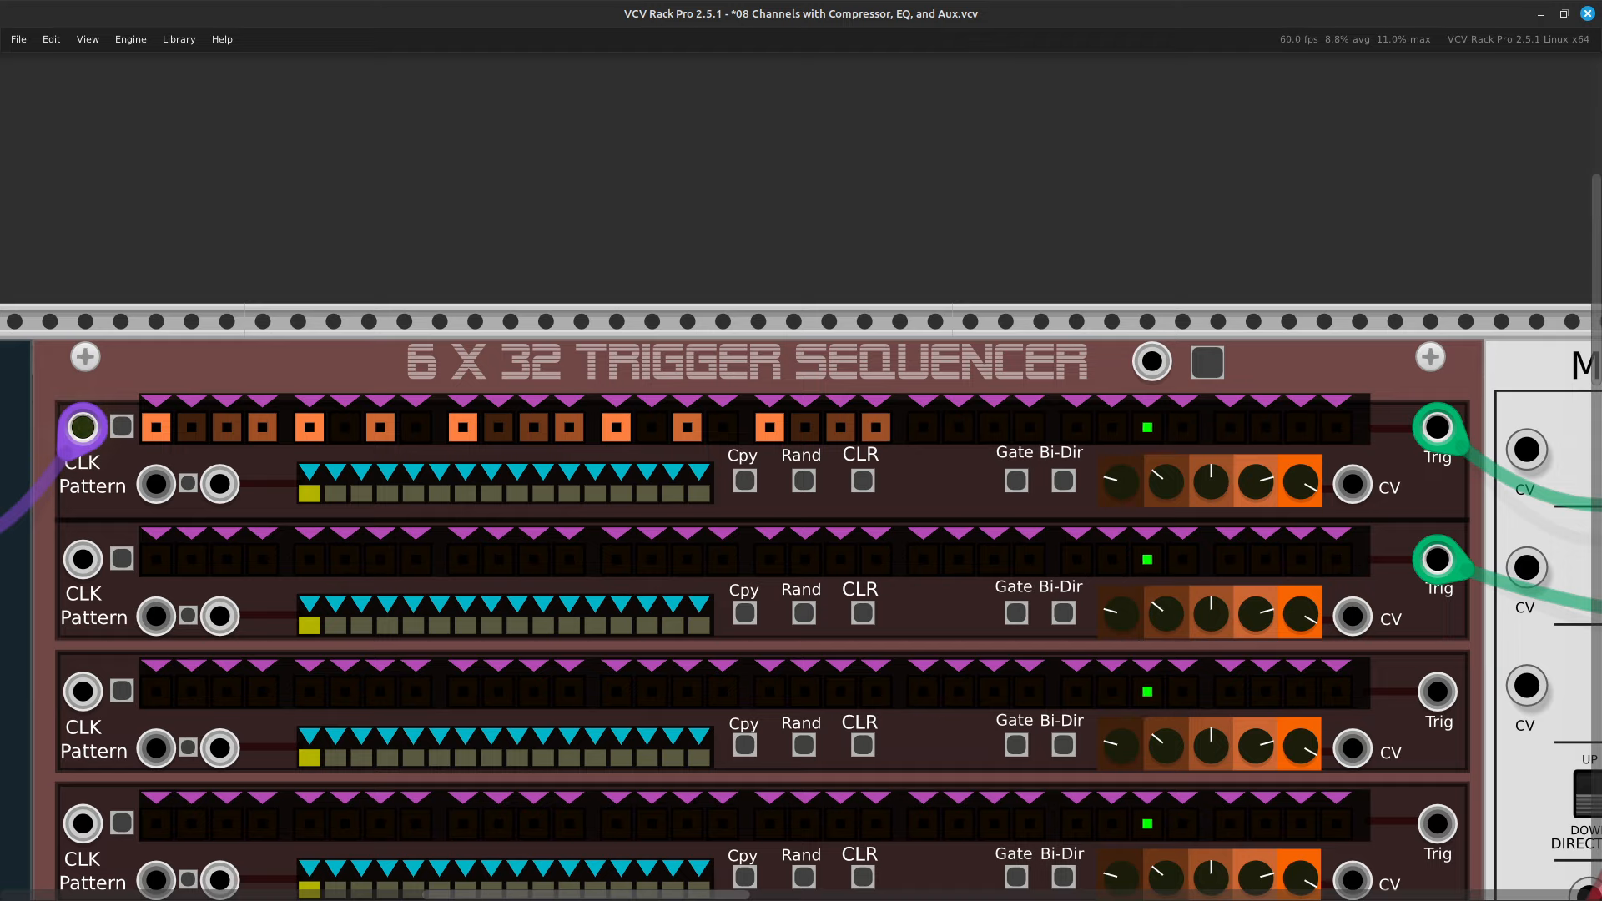
Activate step 21 of the first track at the highest level.
scroll(801, 601, "right", 3)
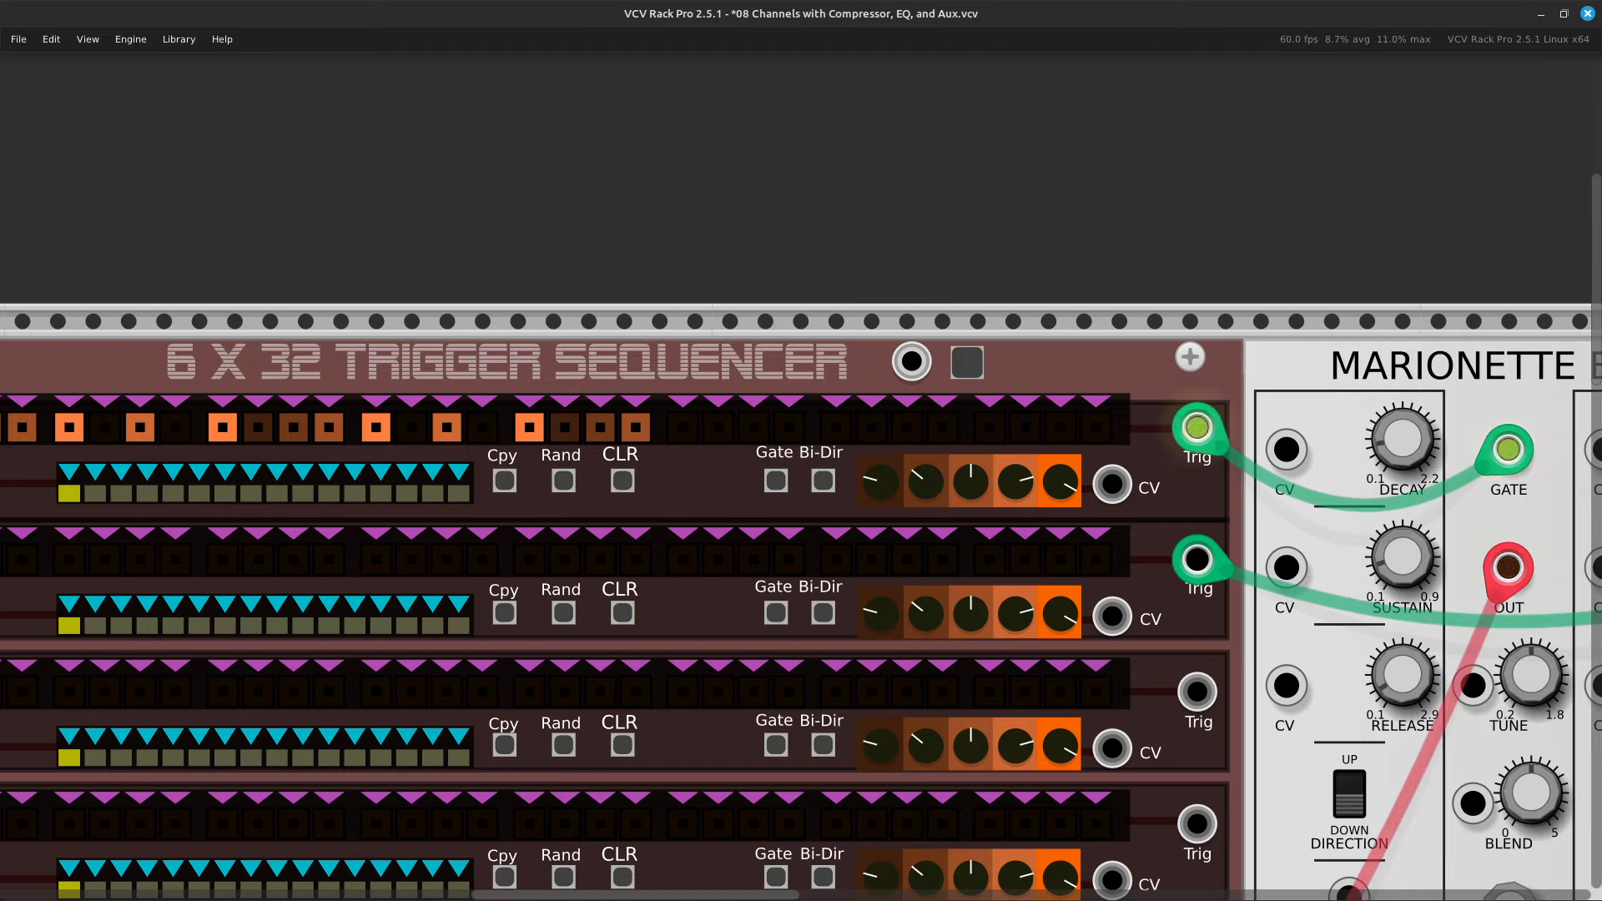
left_click(682, 427)
left_click(683, 428)
left_click(683, 427)
left_click(682, 427)
left_click(683, 428)
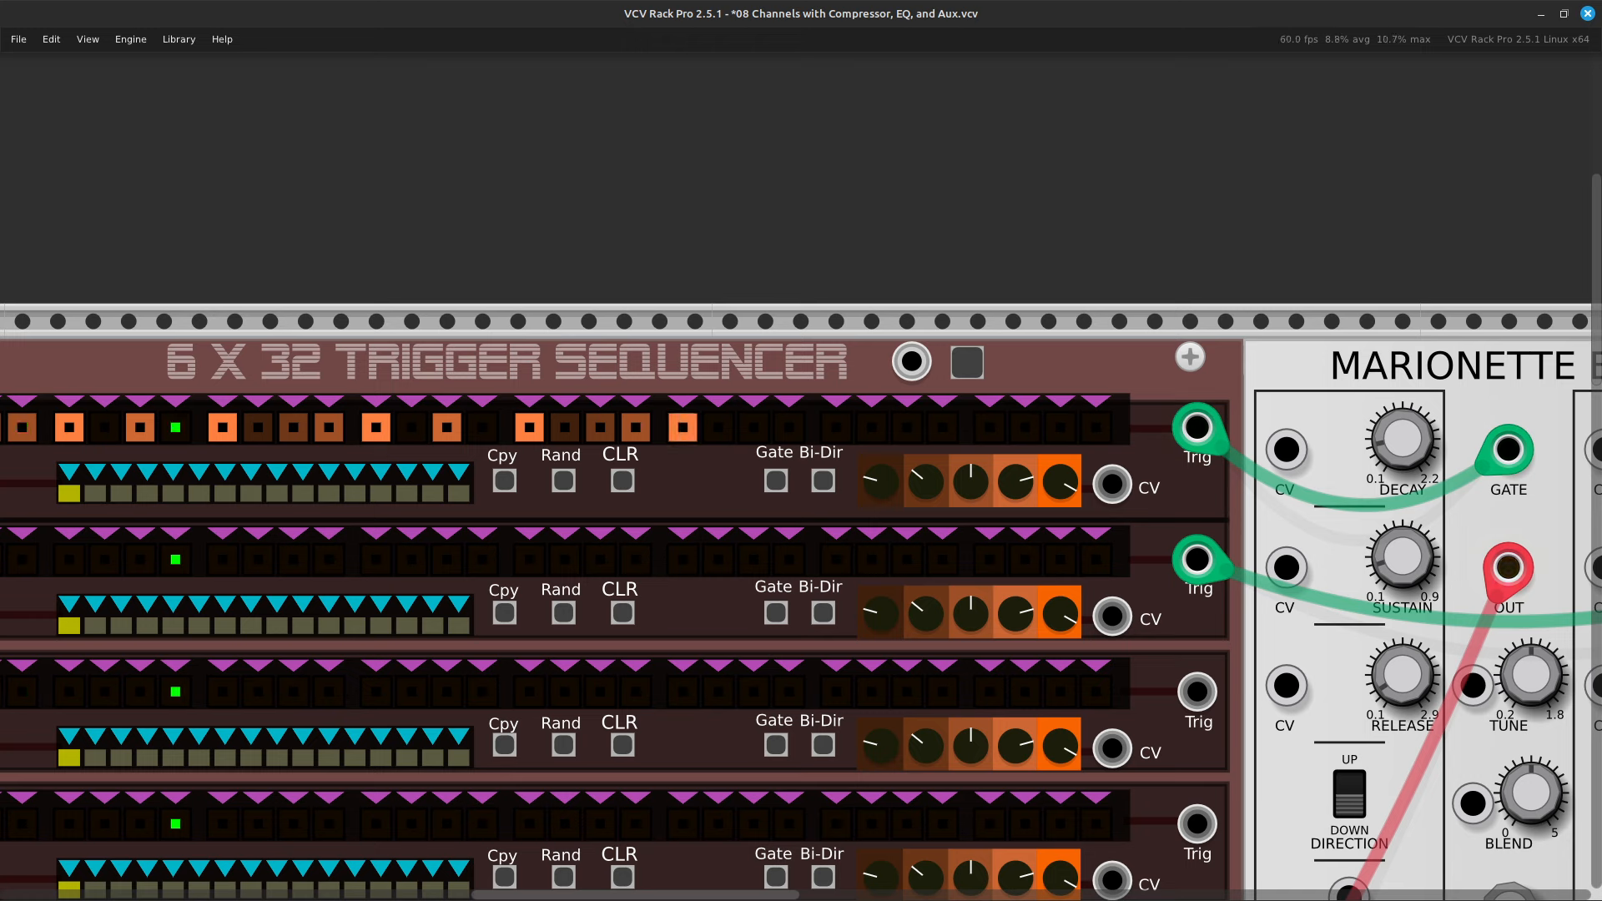
left_click(718, 427)
left_click(719, 427)
left_click(718, 427)
left_click(718, 427)
left_click(718, 428)
left_click(719, 427)
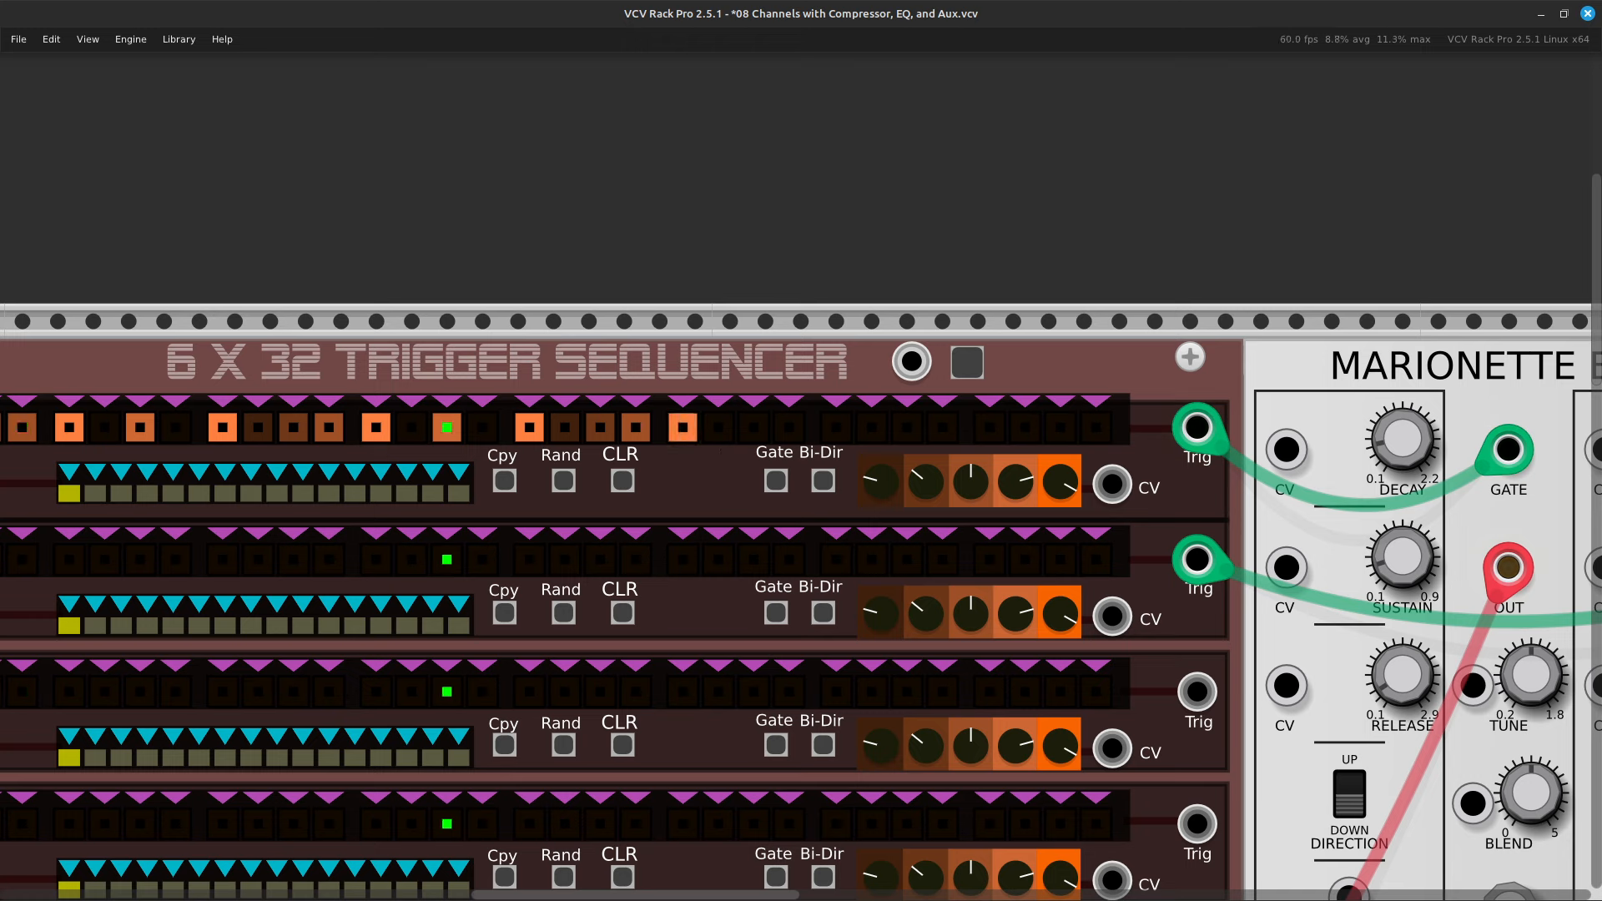
Activate step 23 of the first track at the same level as steps 7 and 15, leaving step 22 off.
left_click(754, 428)
left_click(754, 428)
left_click(754, 427)
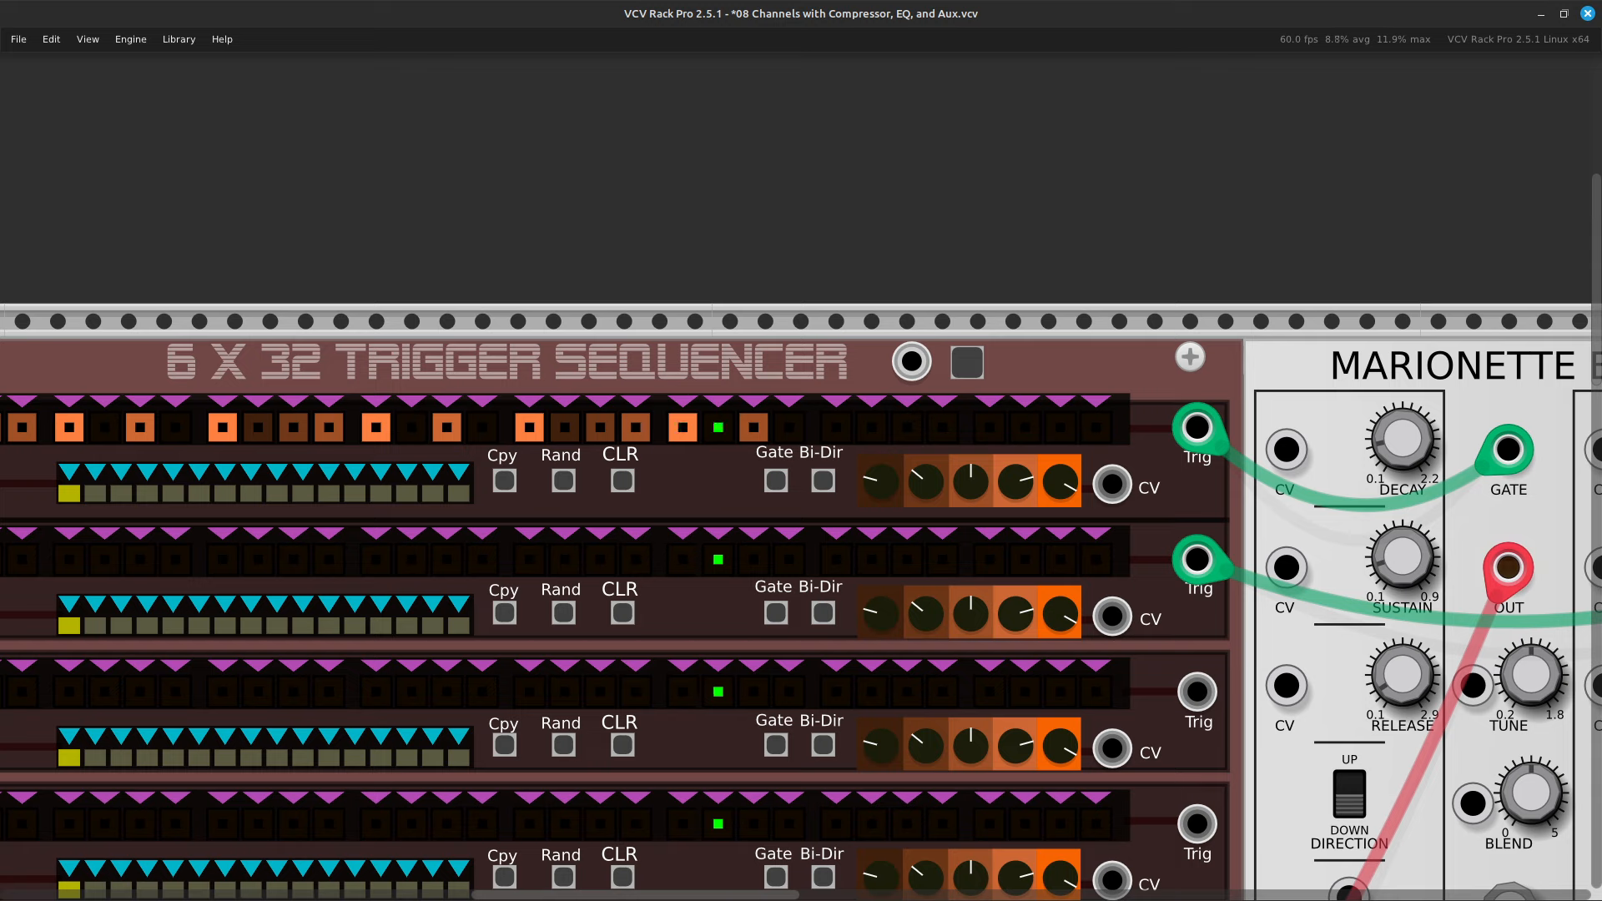
left_click(753, 428)
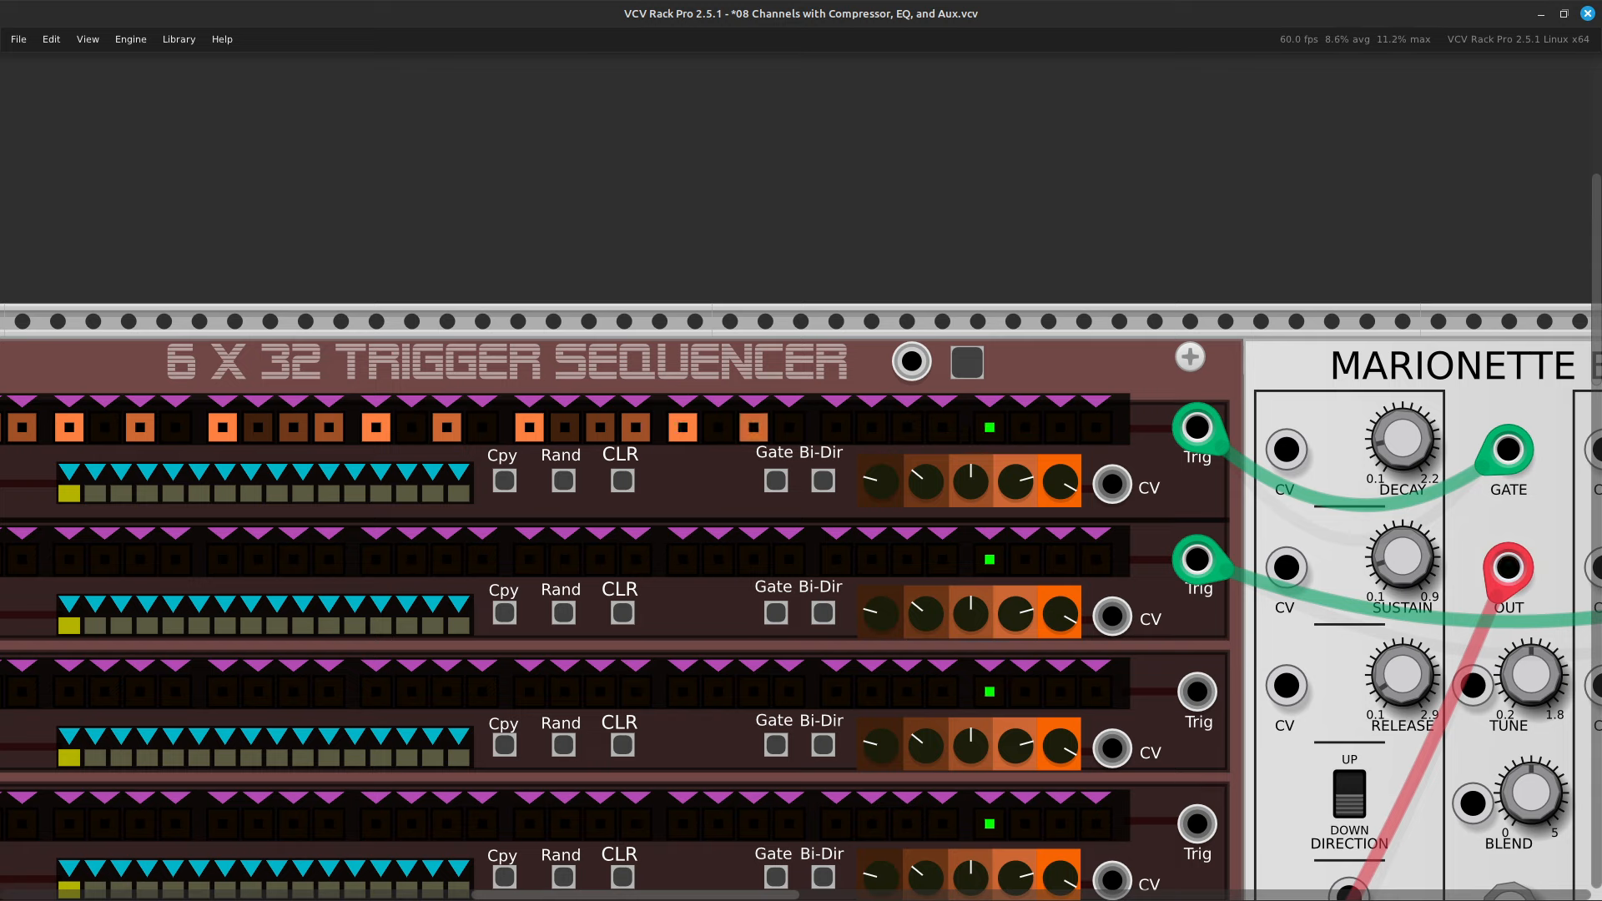
Activate step 25 of the first track at the highest level.
left_click(836, 427)
left_click(836, 427)
left_click(836, 427)
left_click(836, 427)
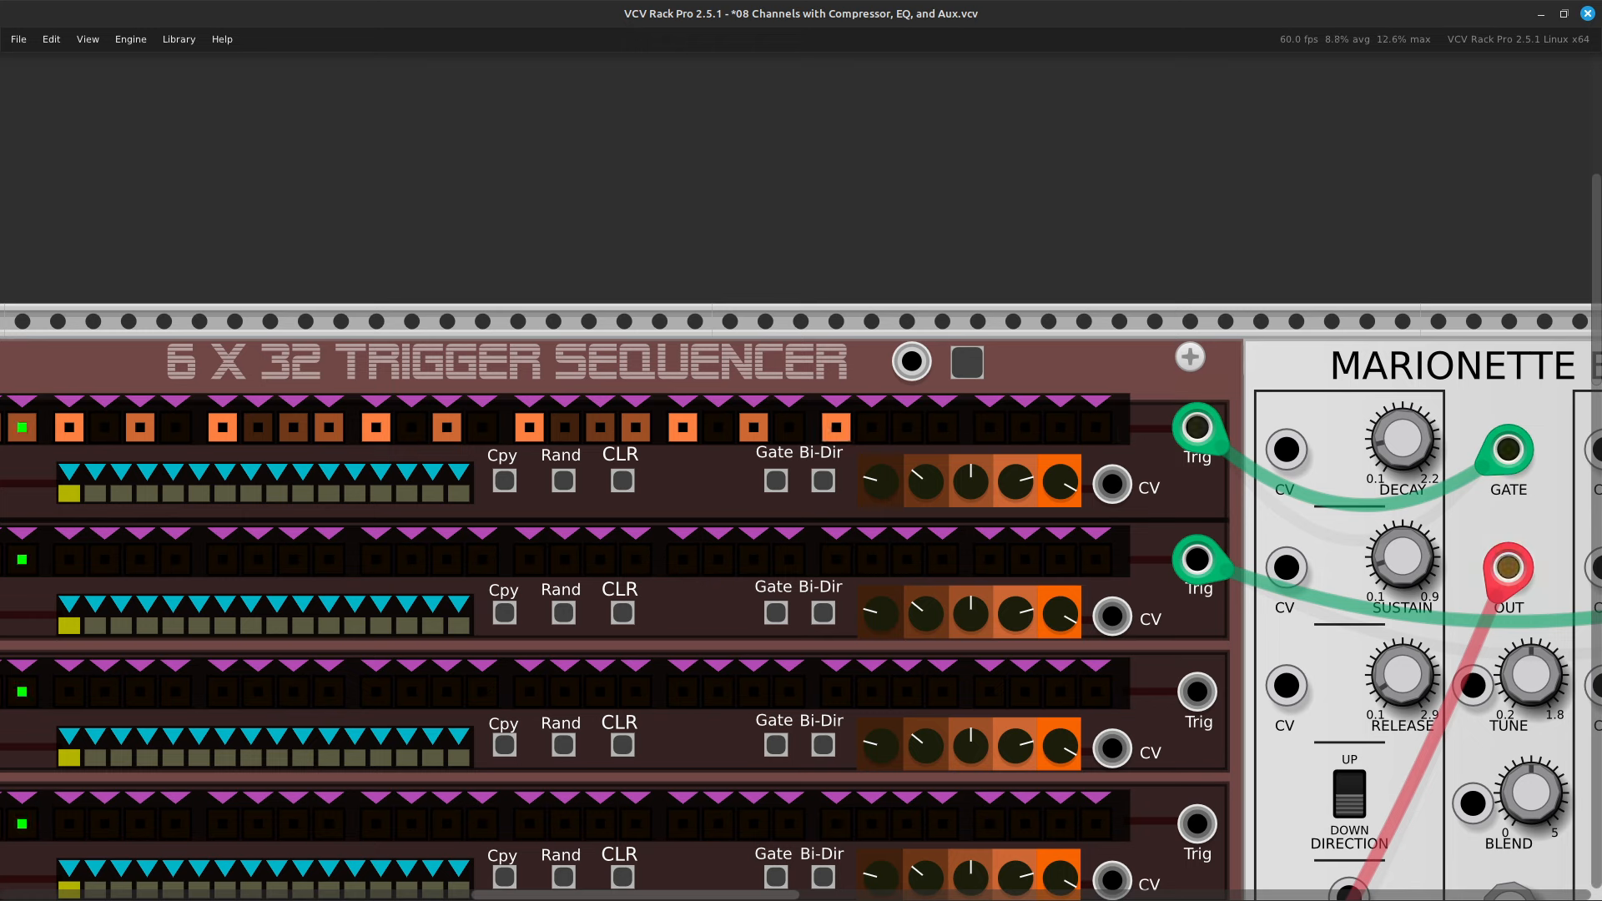
left_click(836, 427)
left_click(836, 427)
left_click(837, 427)
left_click(836, 428)
left_click(837, 427)
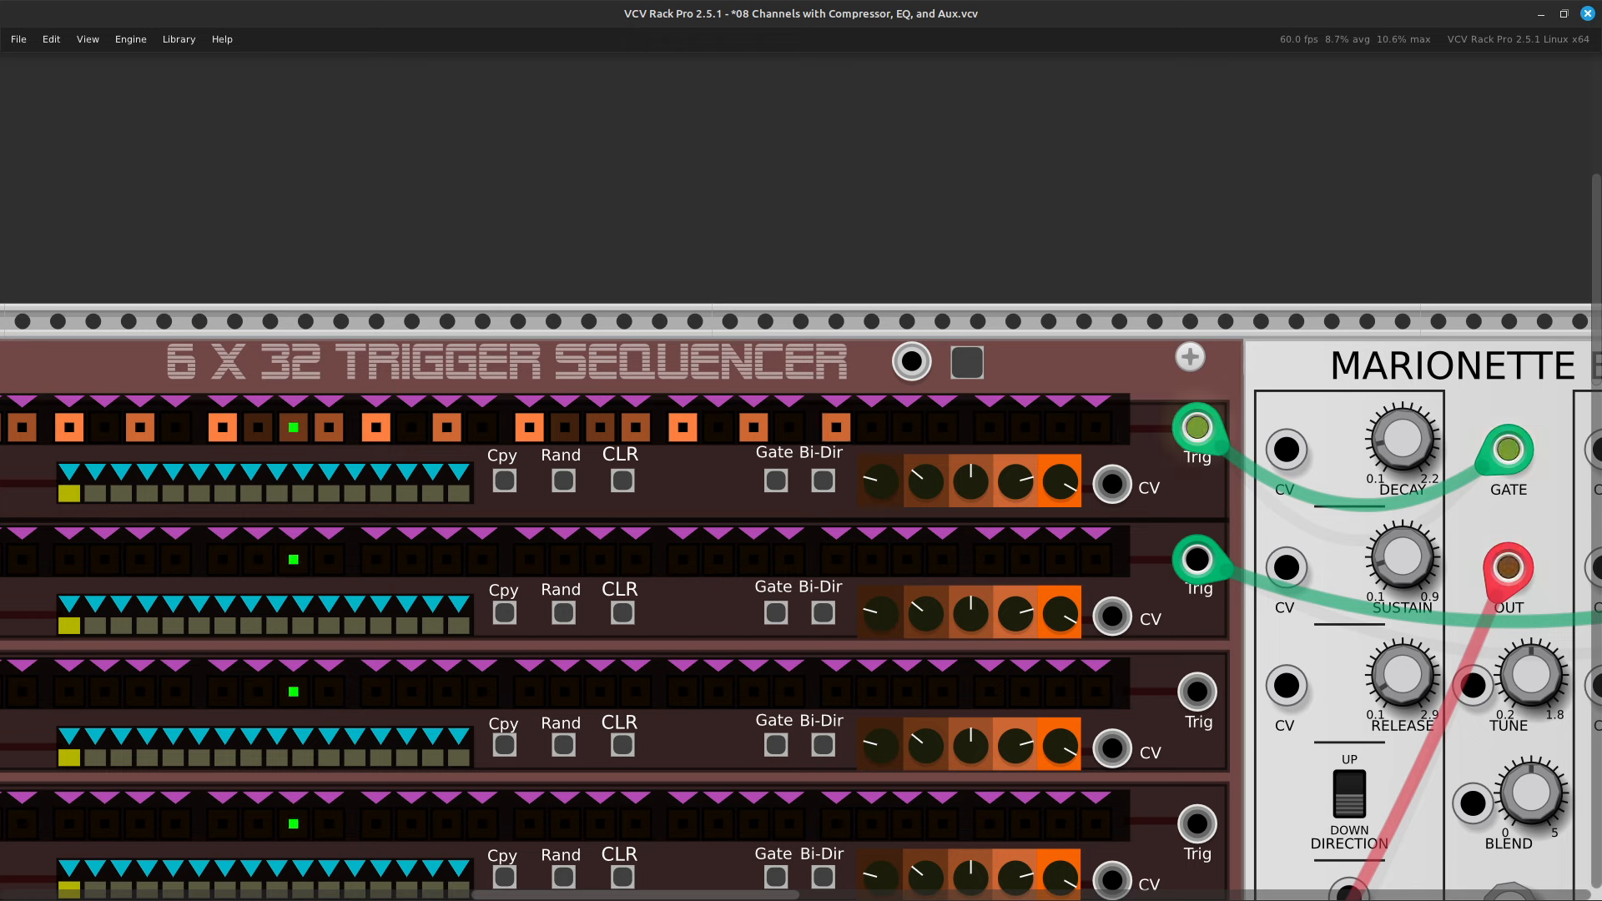
Set the first track's steps 26, 27 and 28 to rising low-to-medium levels, repeating the accents of steps 18 to 20.
left_click(872, 427)
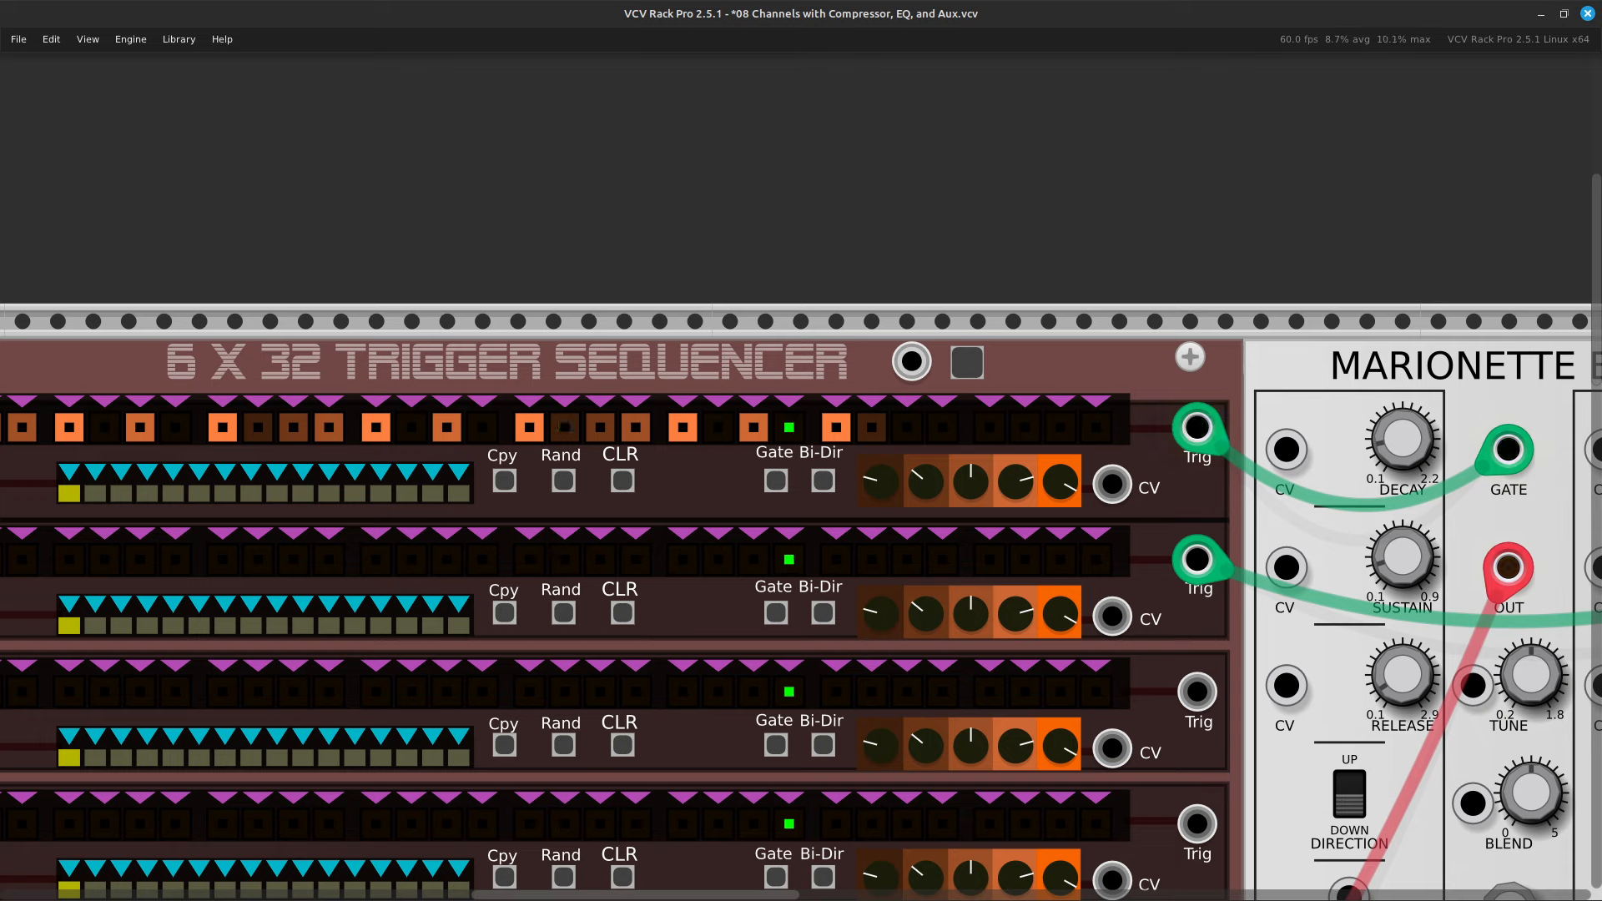
left_click(908, 427)
left_click(907, 427)
left_click(907, 427)
left_click(907, 428)
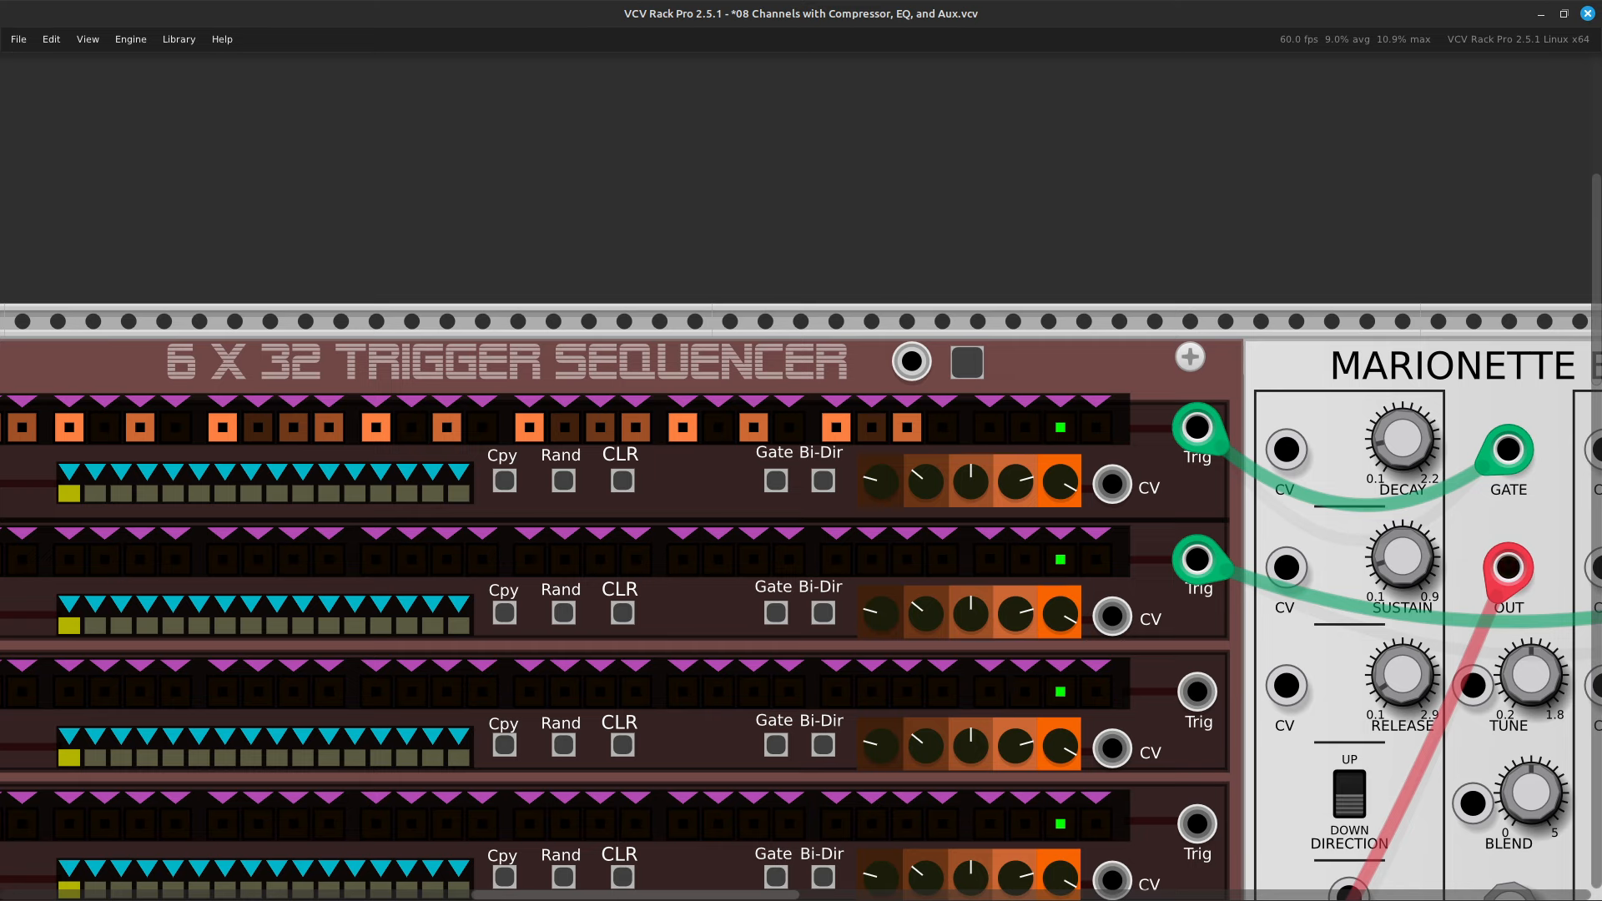
left_click(907, 427)
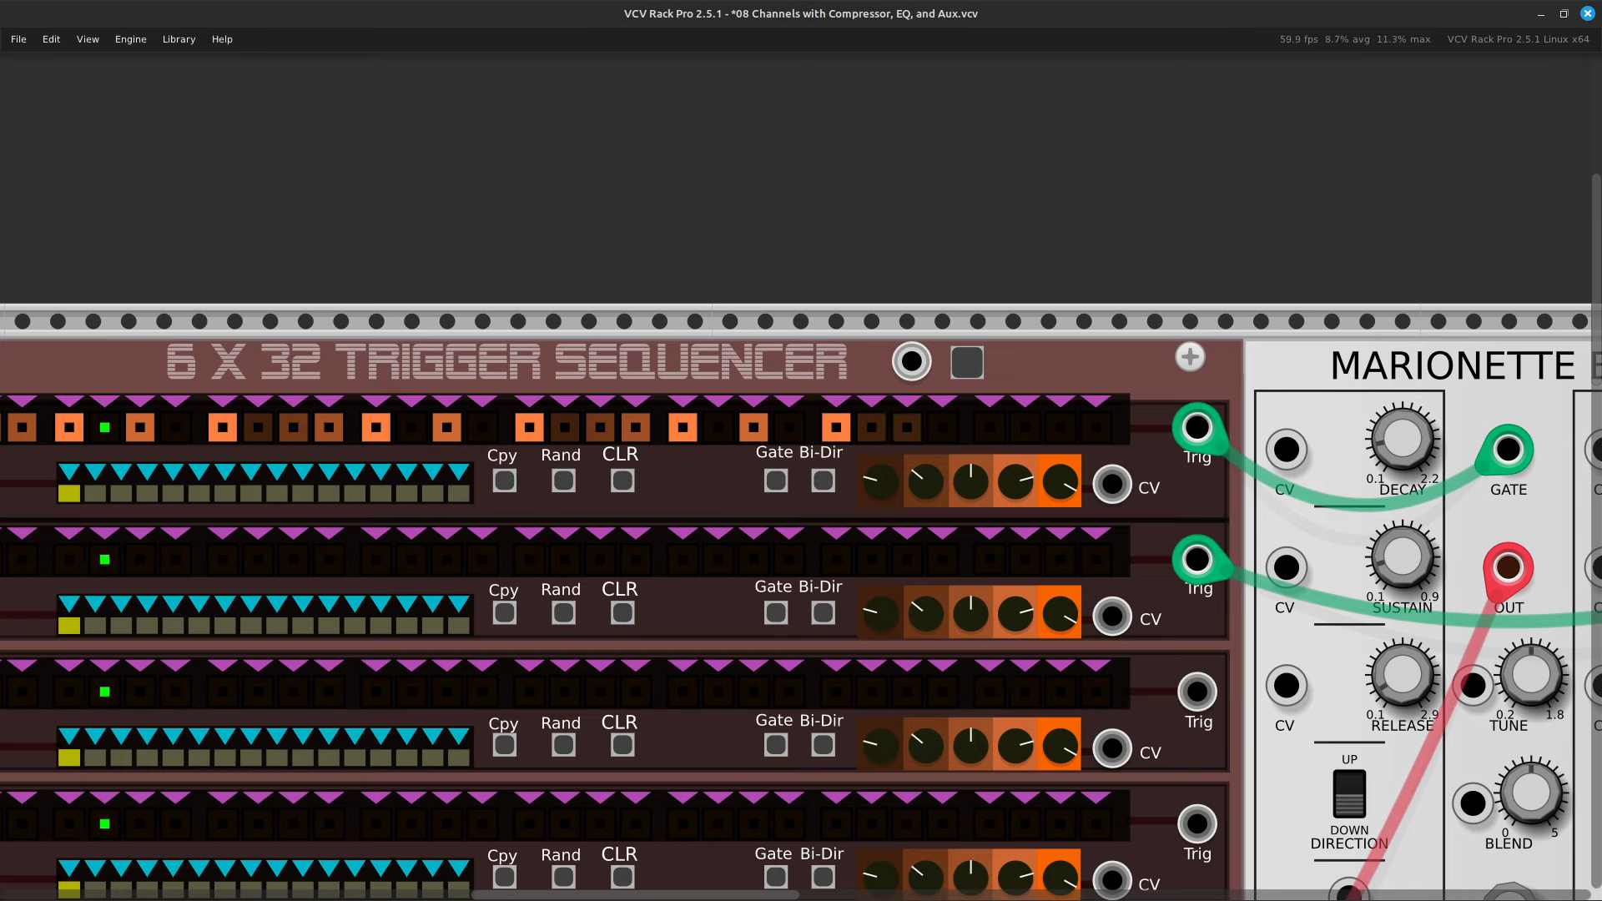
left_click(907, 428)
left_click(907, 427)
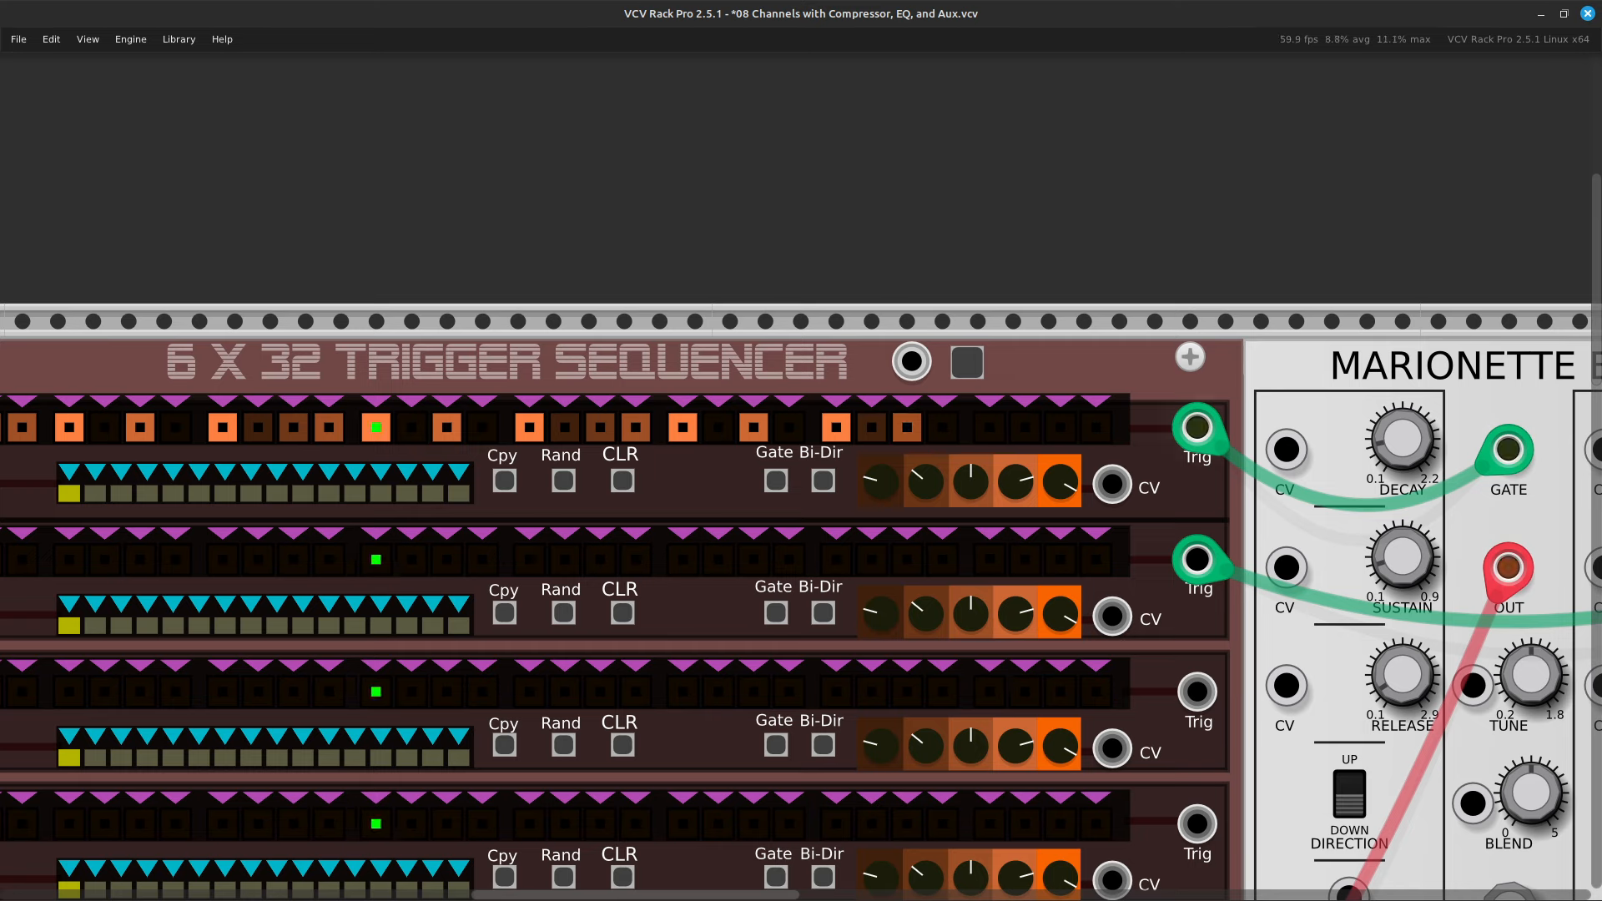
left_click(907, 427)
left_click(907, 427)
left_click(907, 427)
left_click(908, 427)
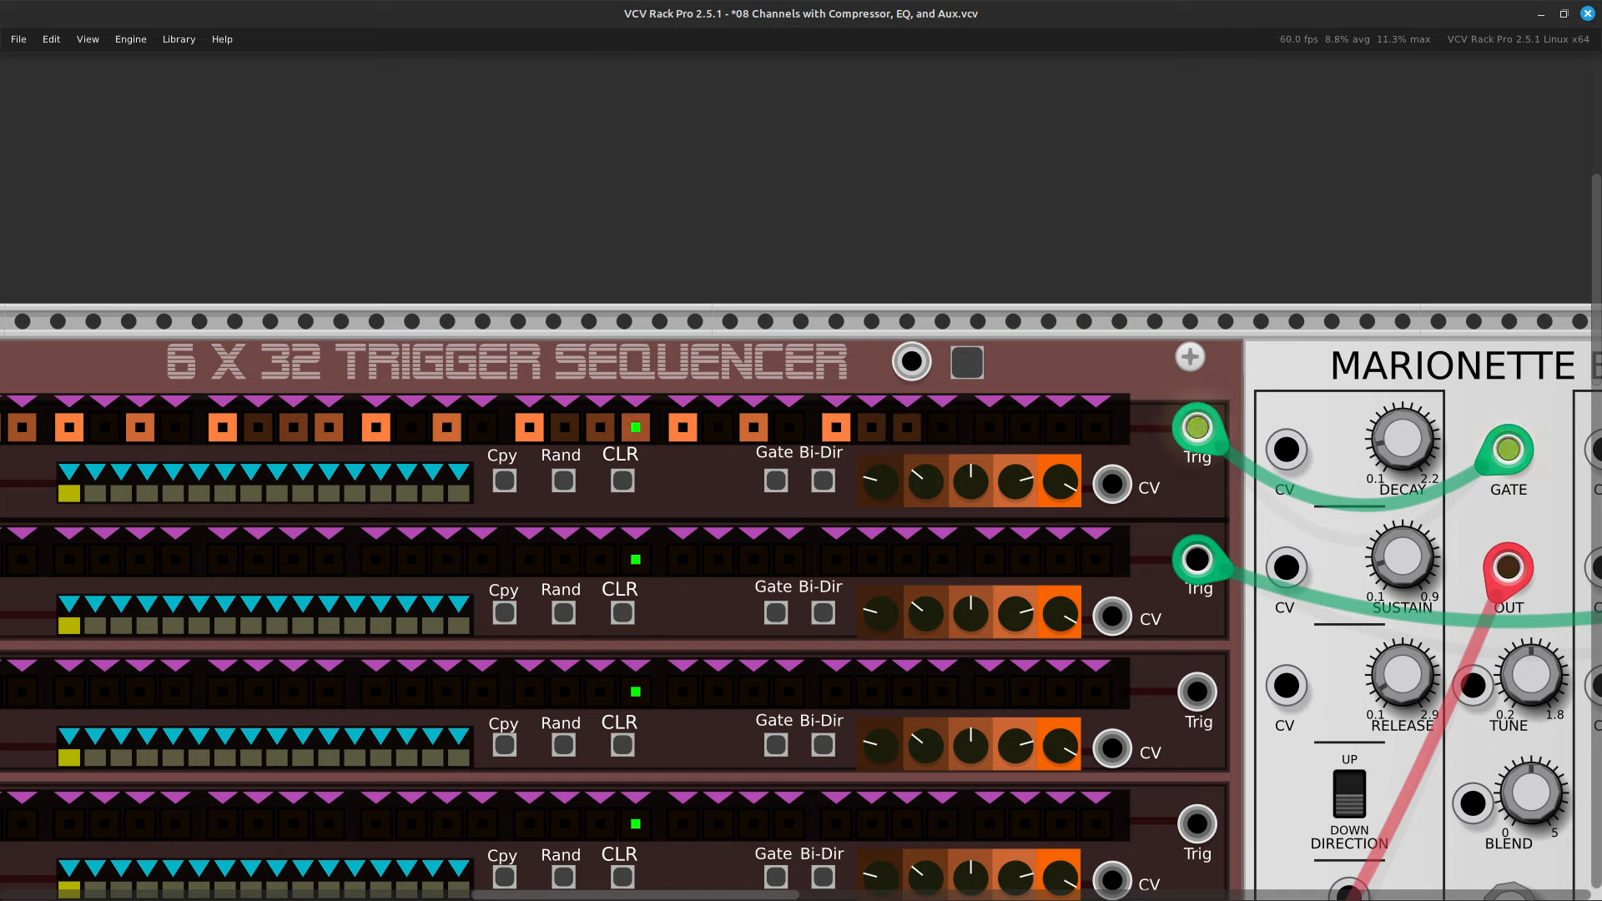
left_click(907, 427)
left_click(942, 427)
left_click(942, 427)
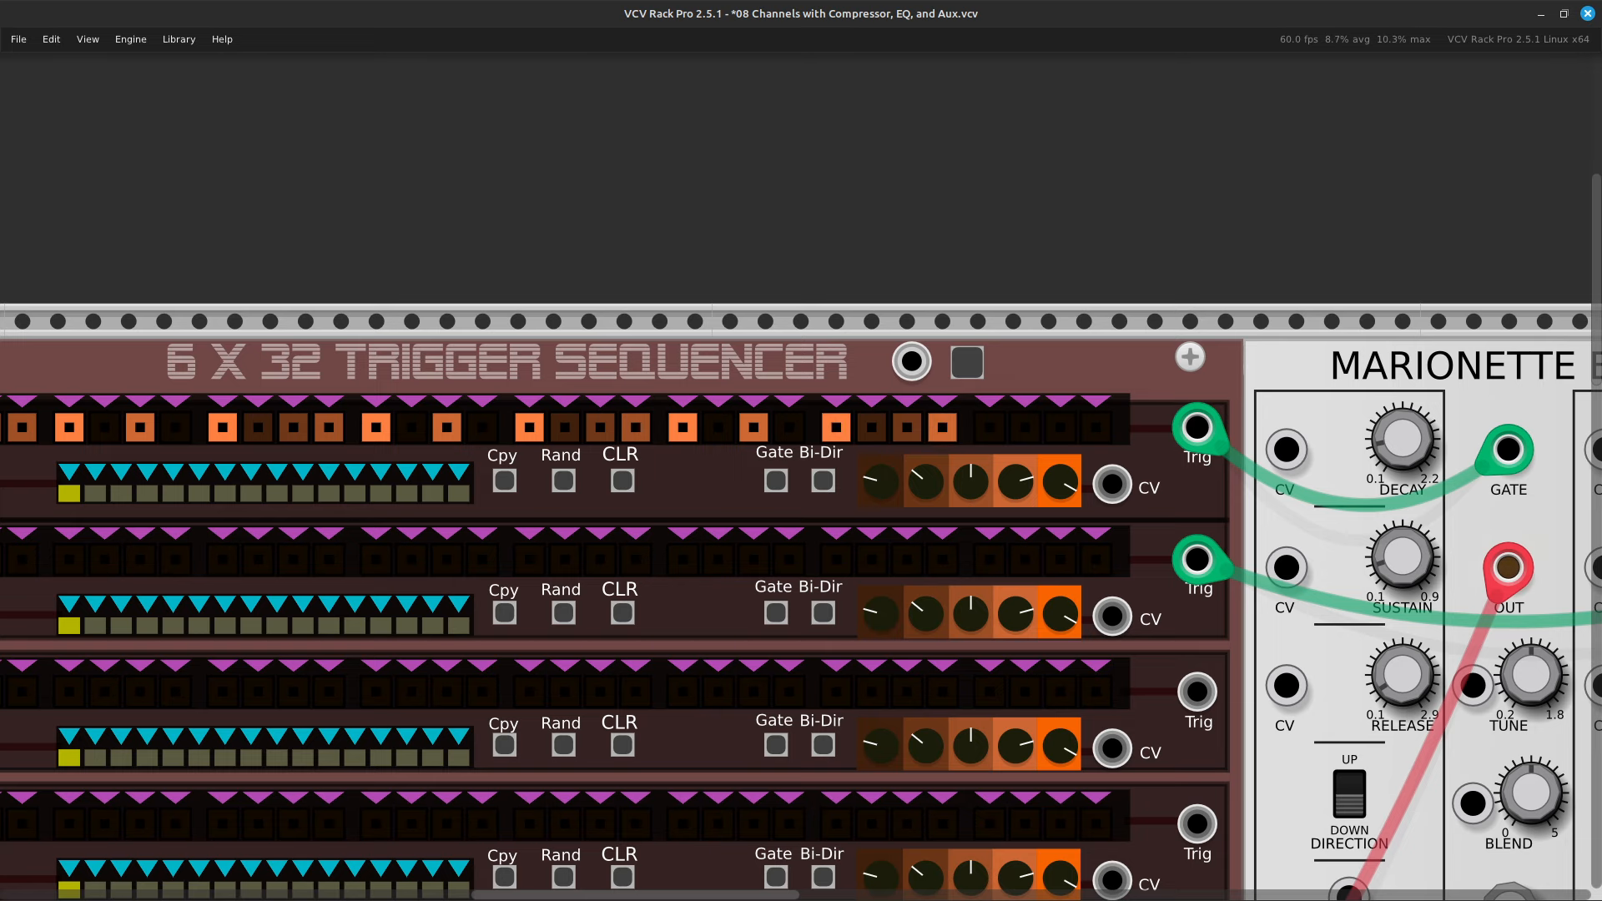
scroll(801, 607, "right", 5)
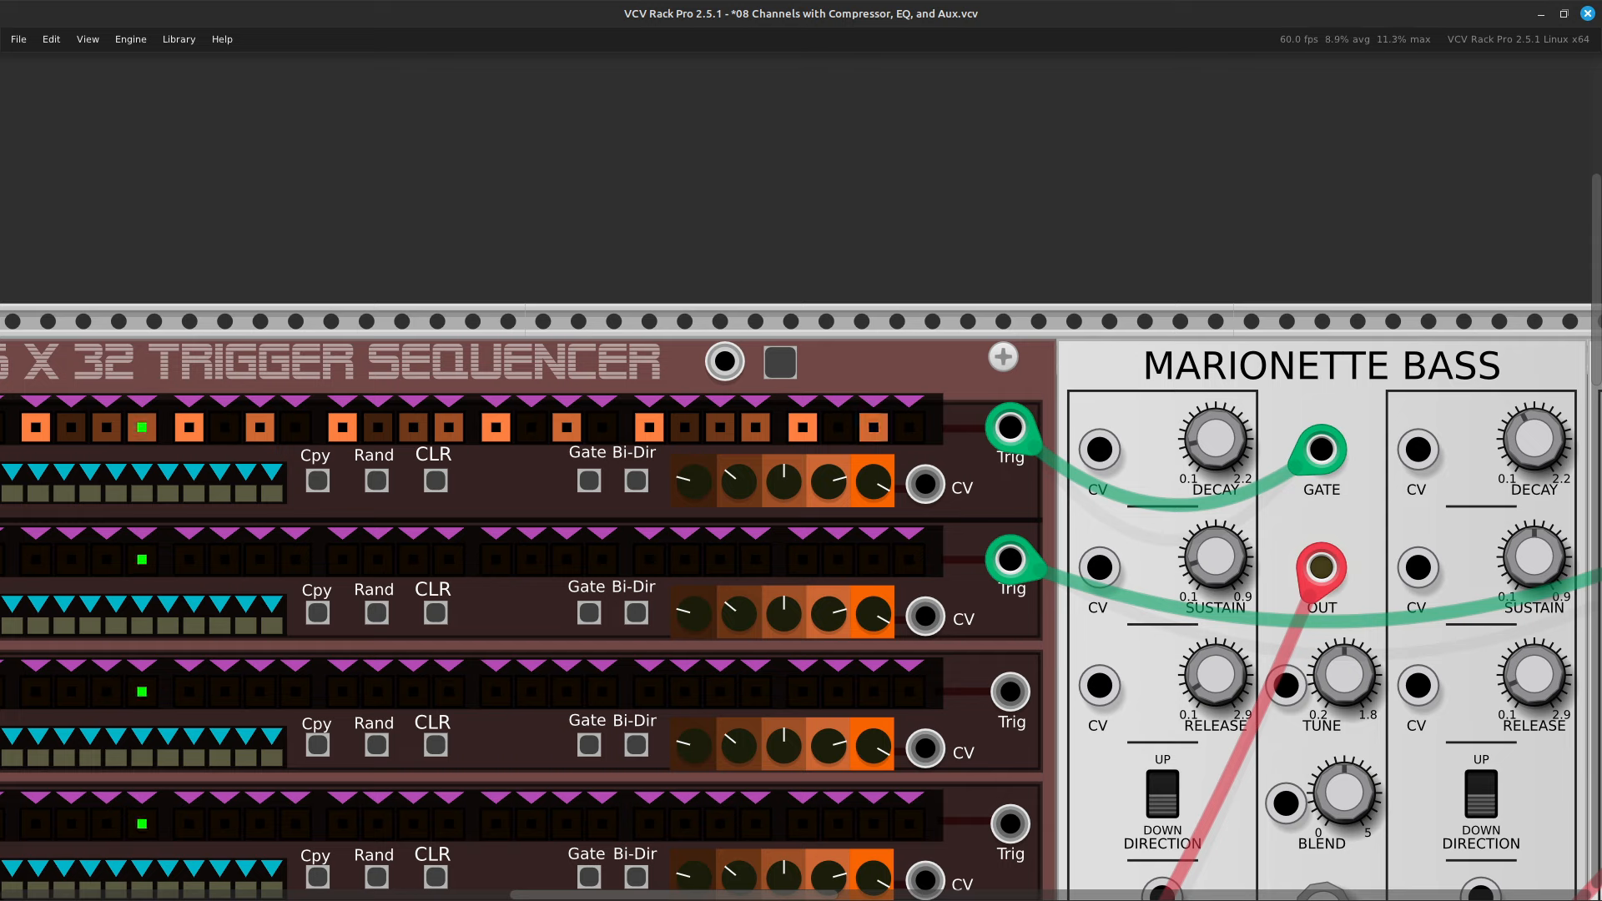
scroll(801, 608, "left", 15)
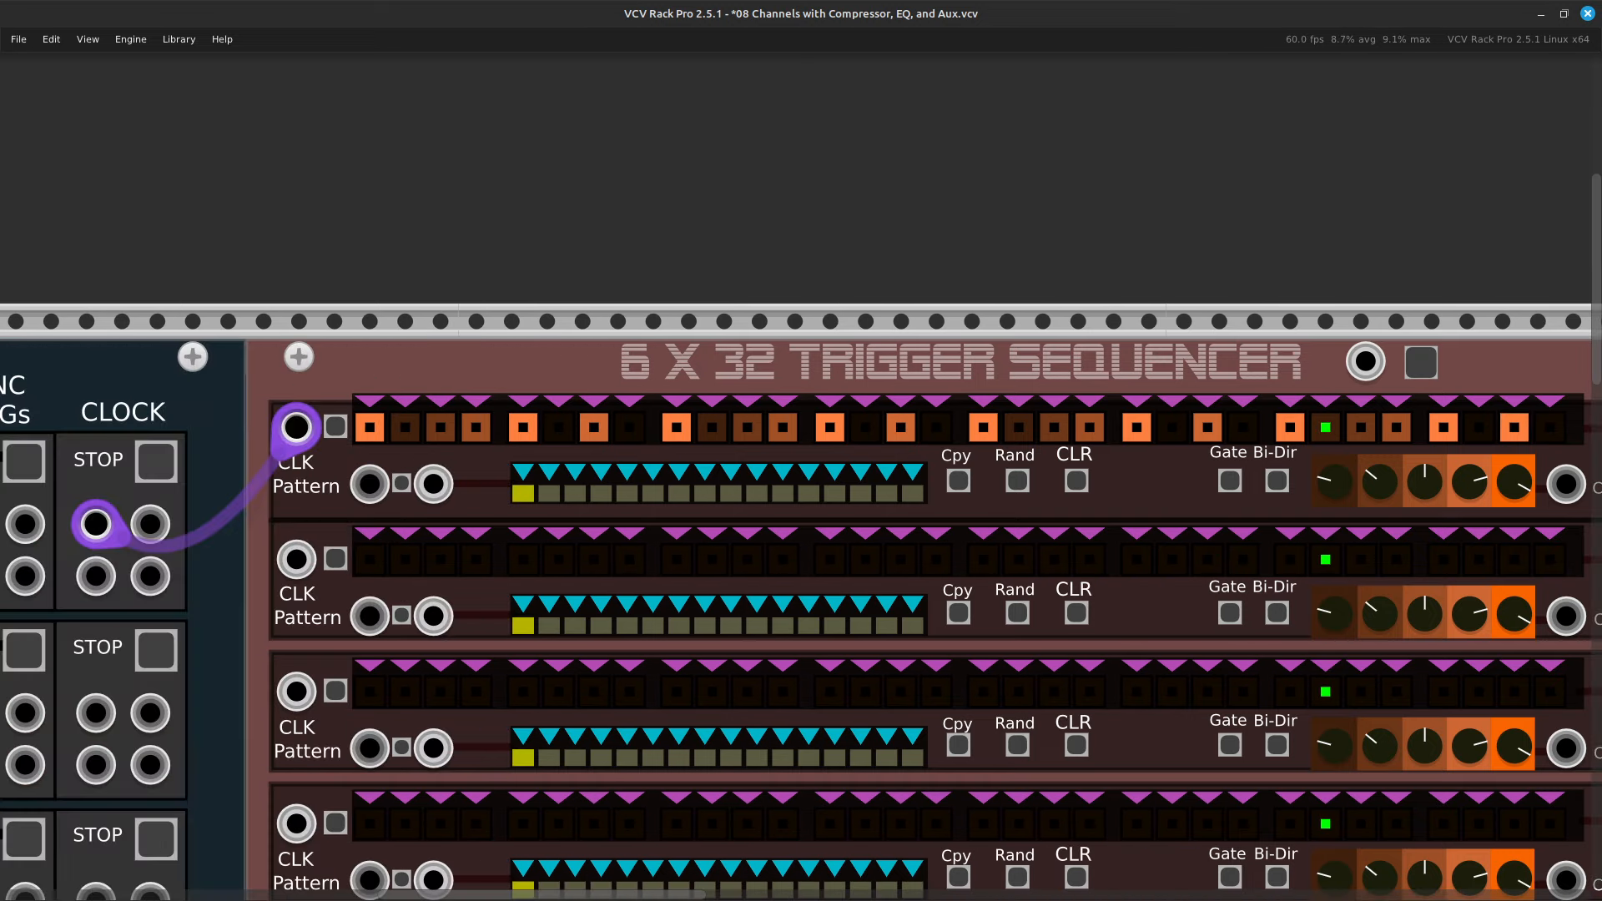
Slightly lower the Tune setting of the second Marionette Bass.
scroll(801, 584, "right", 20)
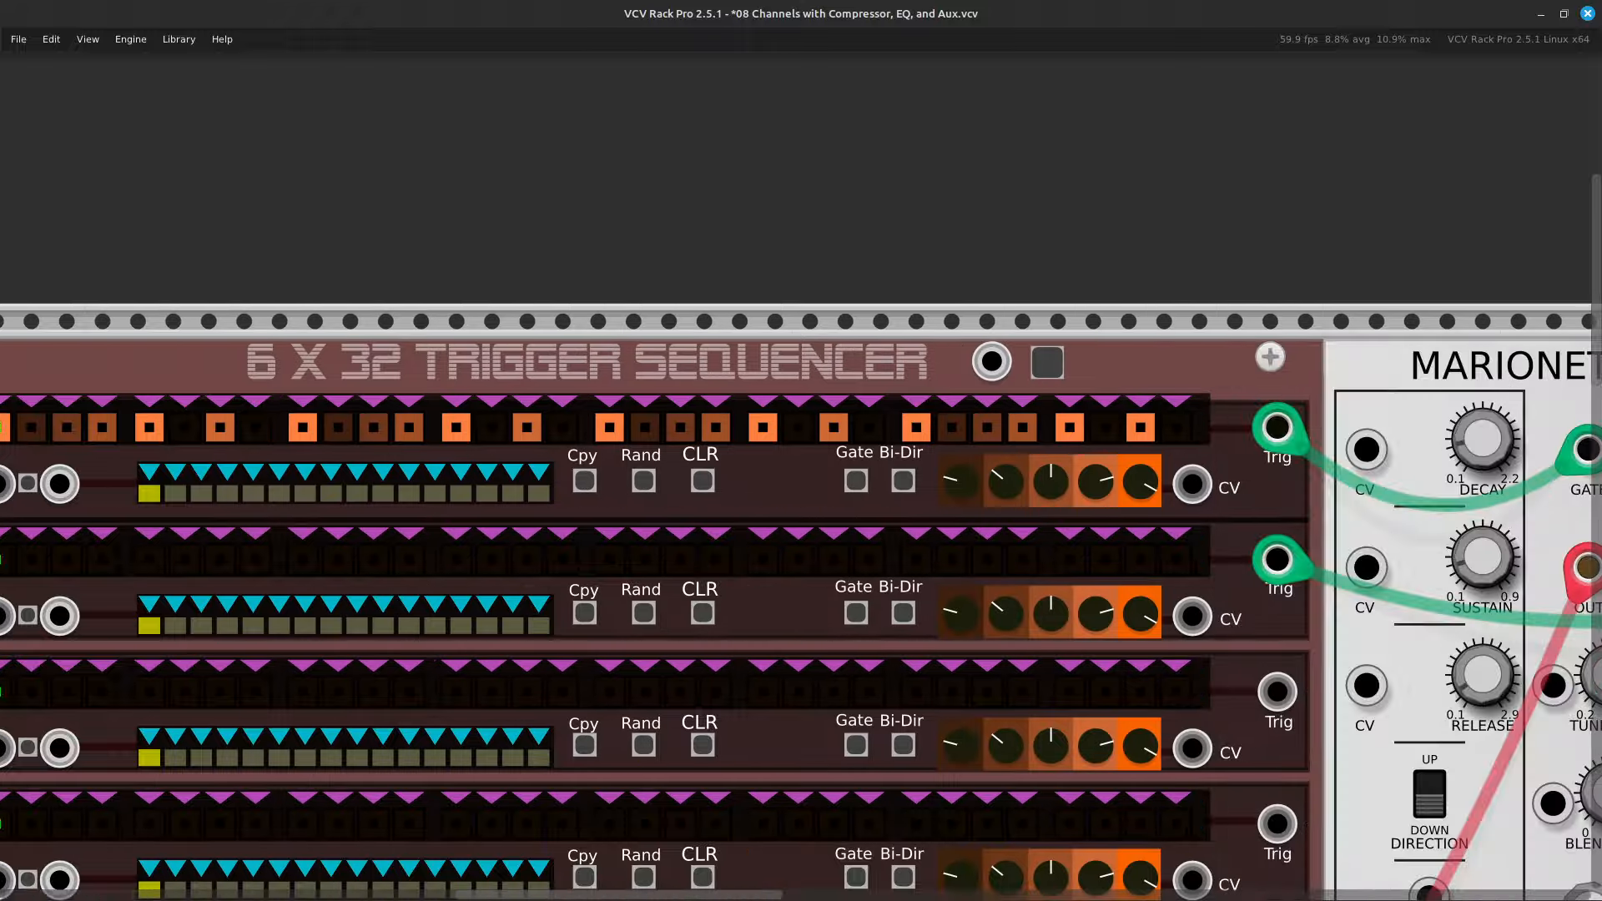
scroll(801, 584, "down", 5)
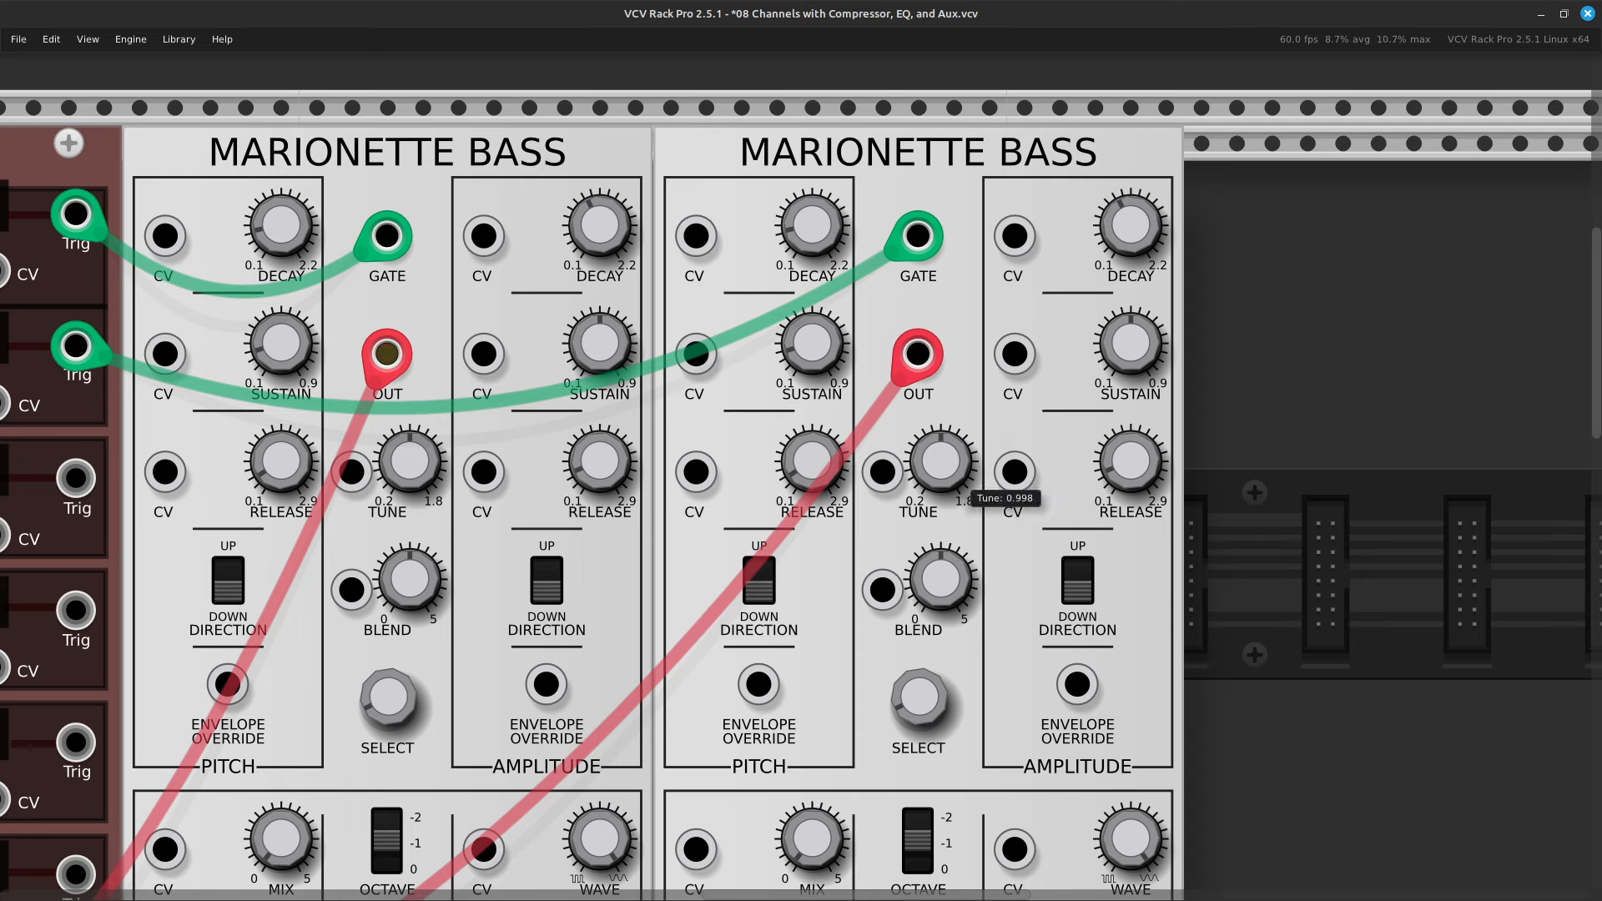
left_click_drag(941, 461, 941, 467)
key("Left")
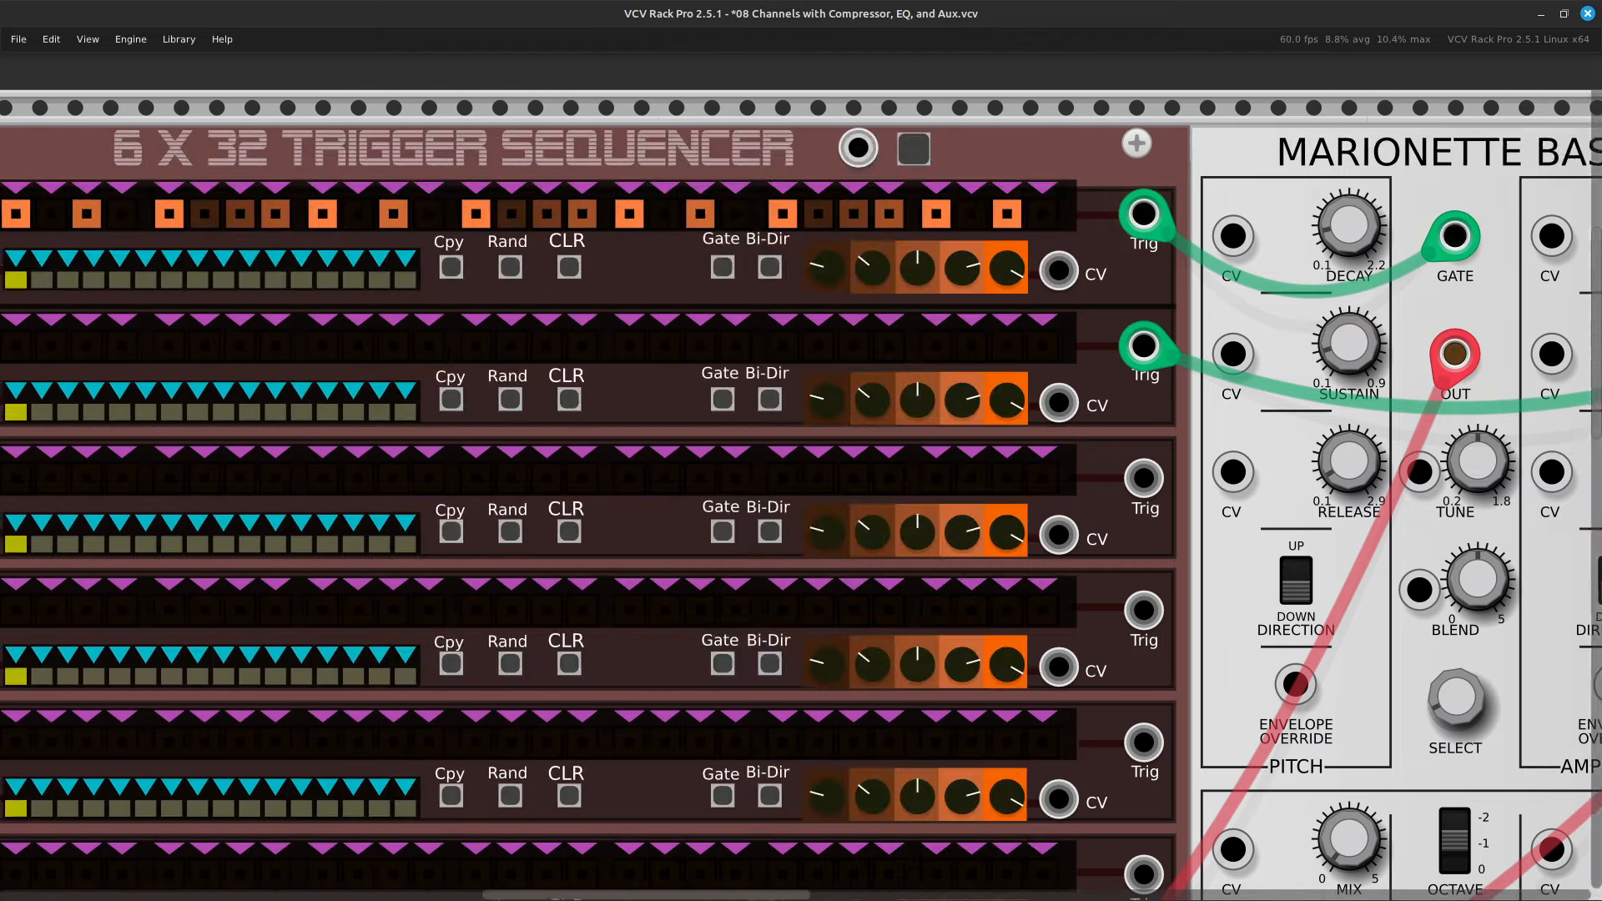
Program the second track's steps 1, 5 and 7 at the highest level, 3 at medium, 6 at low-to-medium and 8 at low.
key("Up")
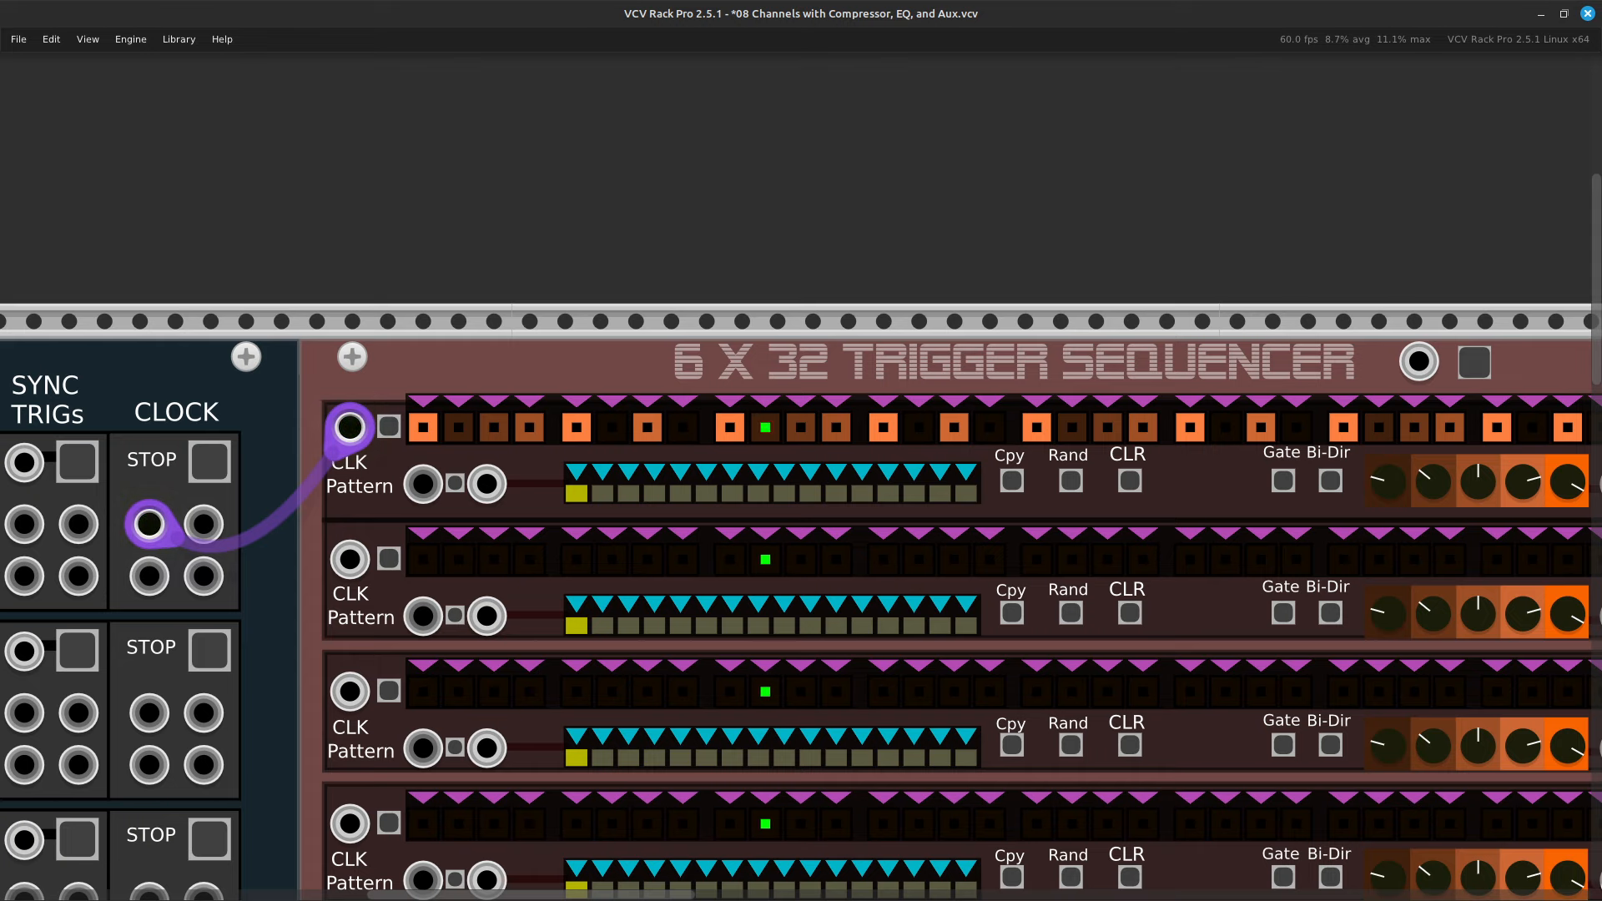
key("Left")
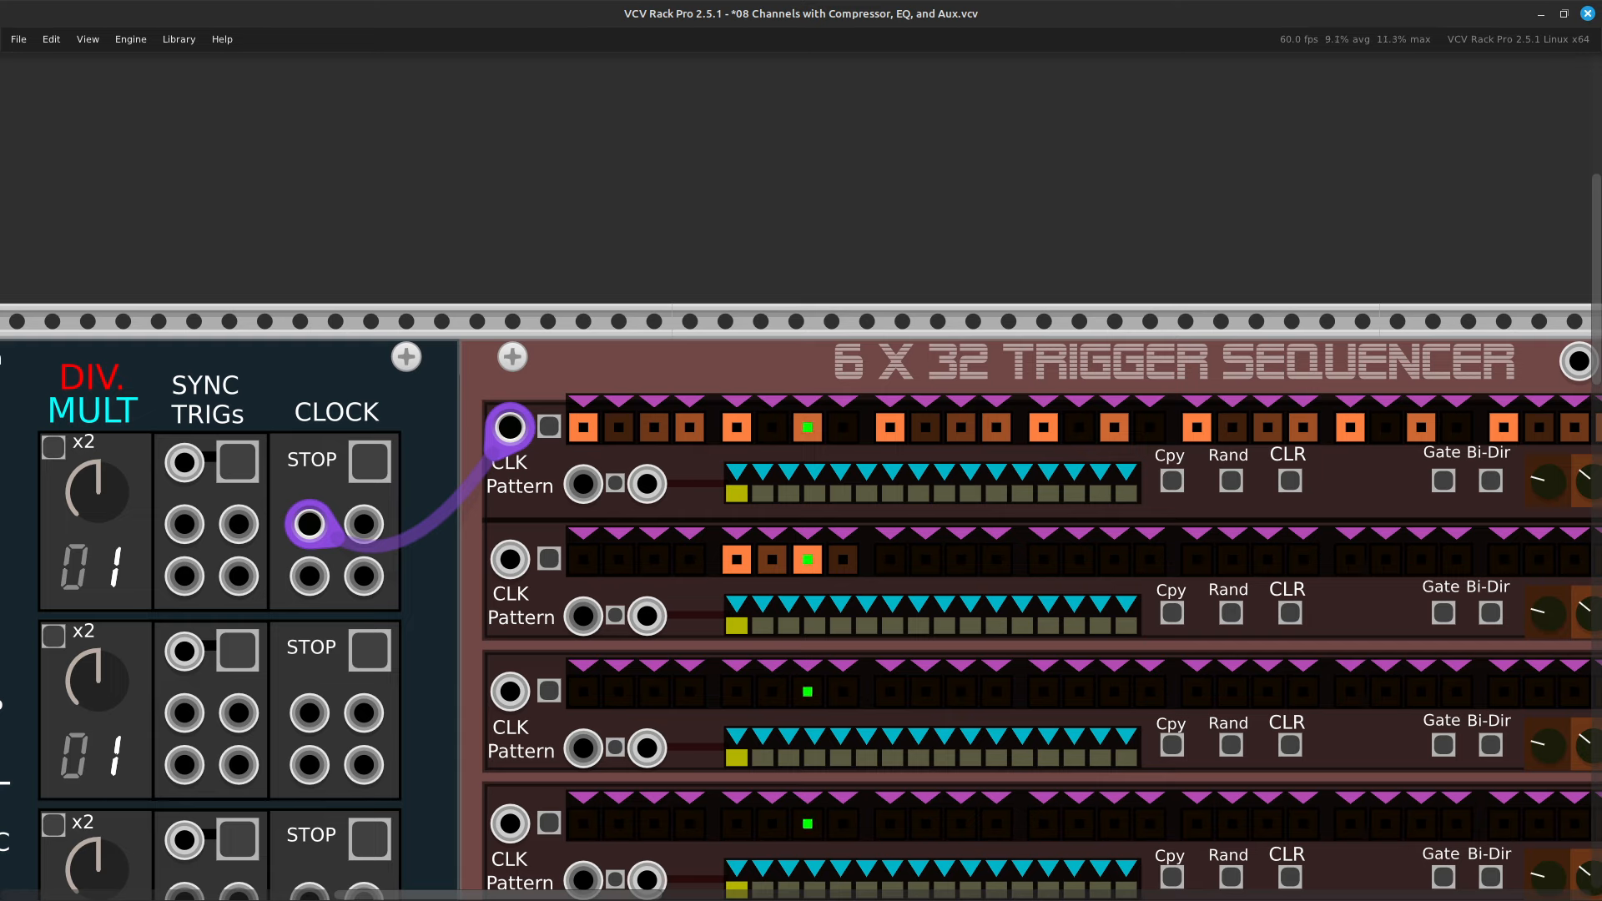
scroll(801, 601, "right", 3)
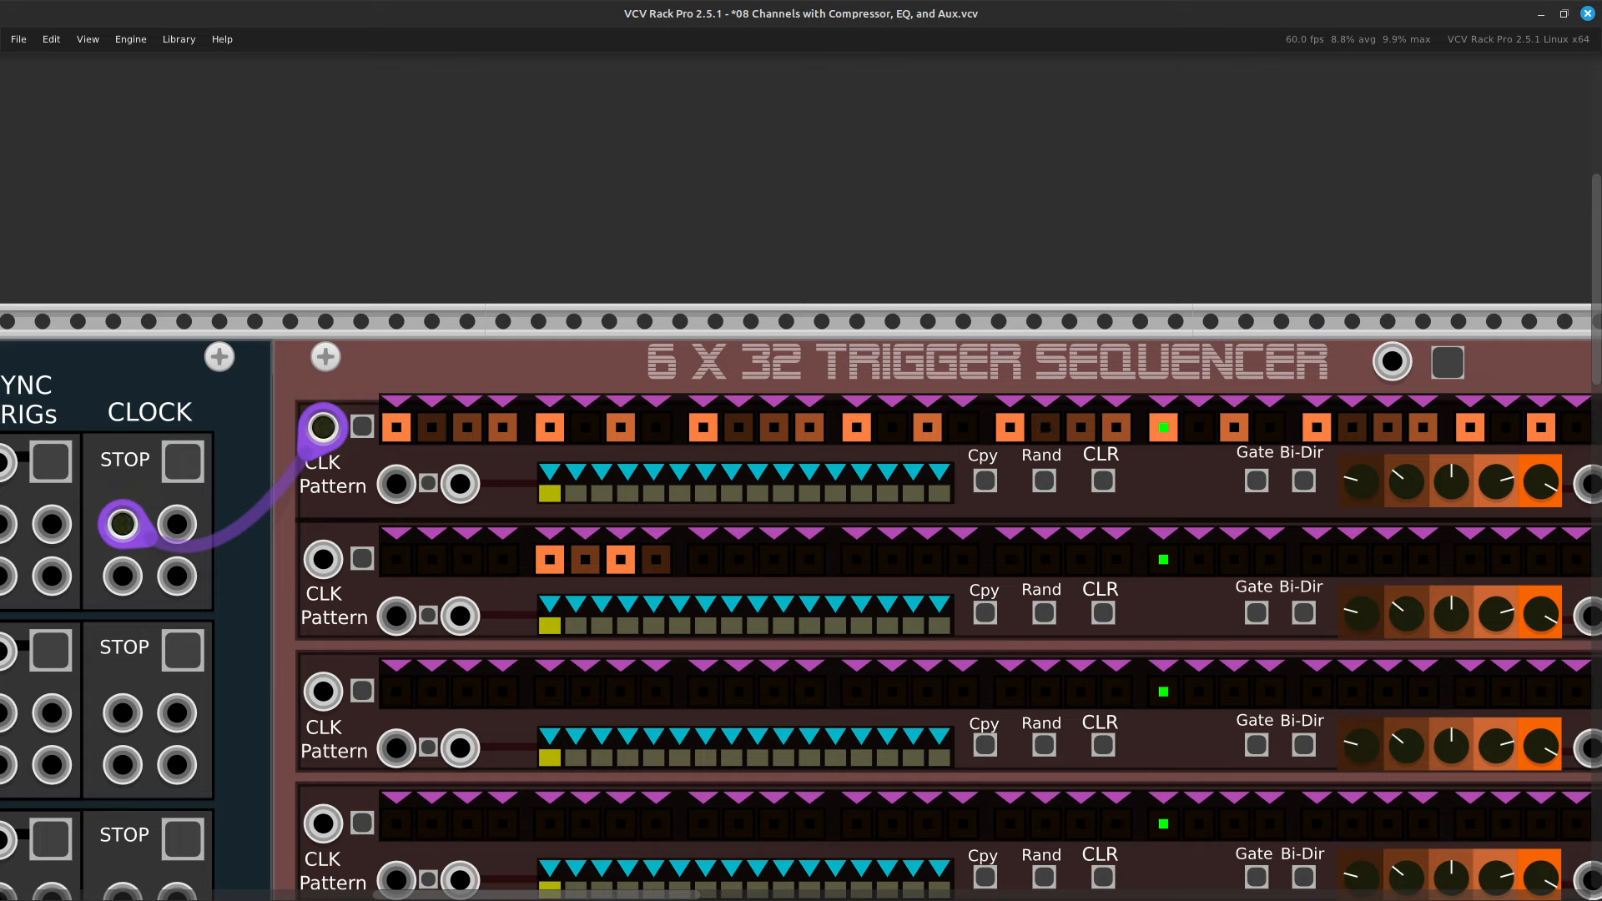
scroll(802, 601, "left", 3)
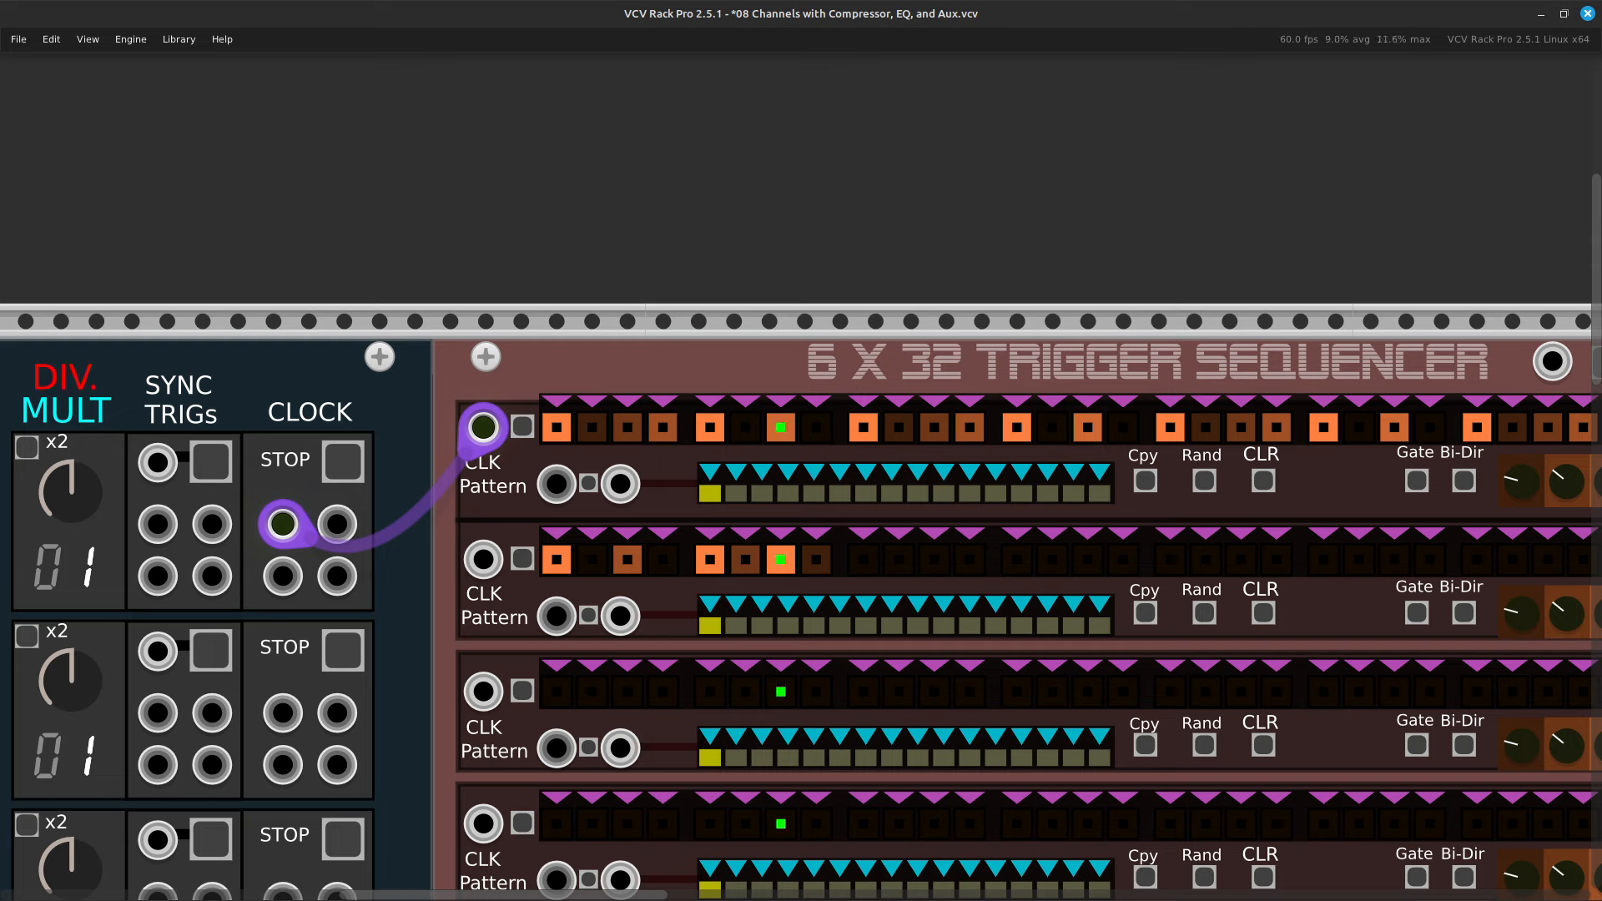
Activate step 9 of the second track at the highest level and step 11 at a low level.
scroll(801, 602, "right", 5)
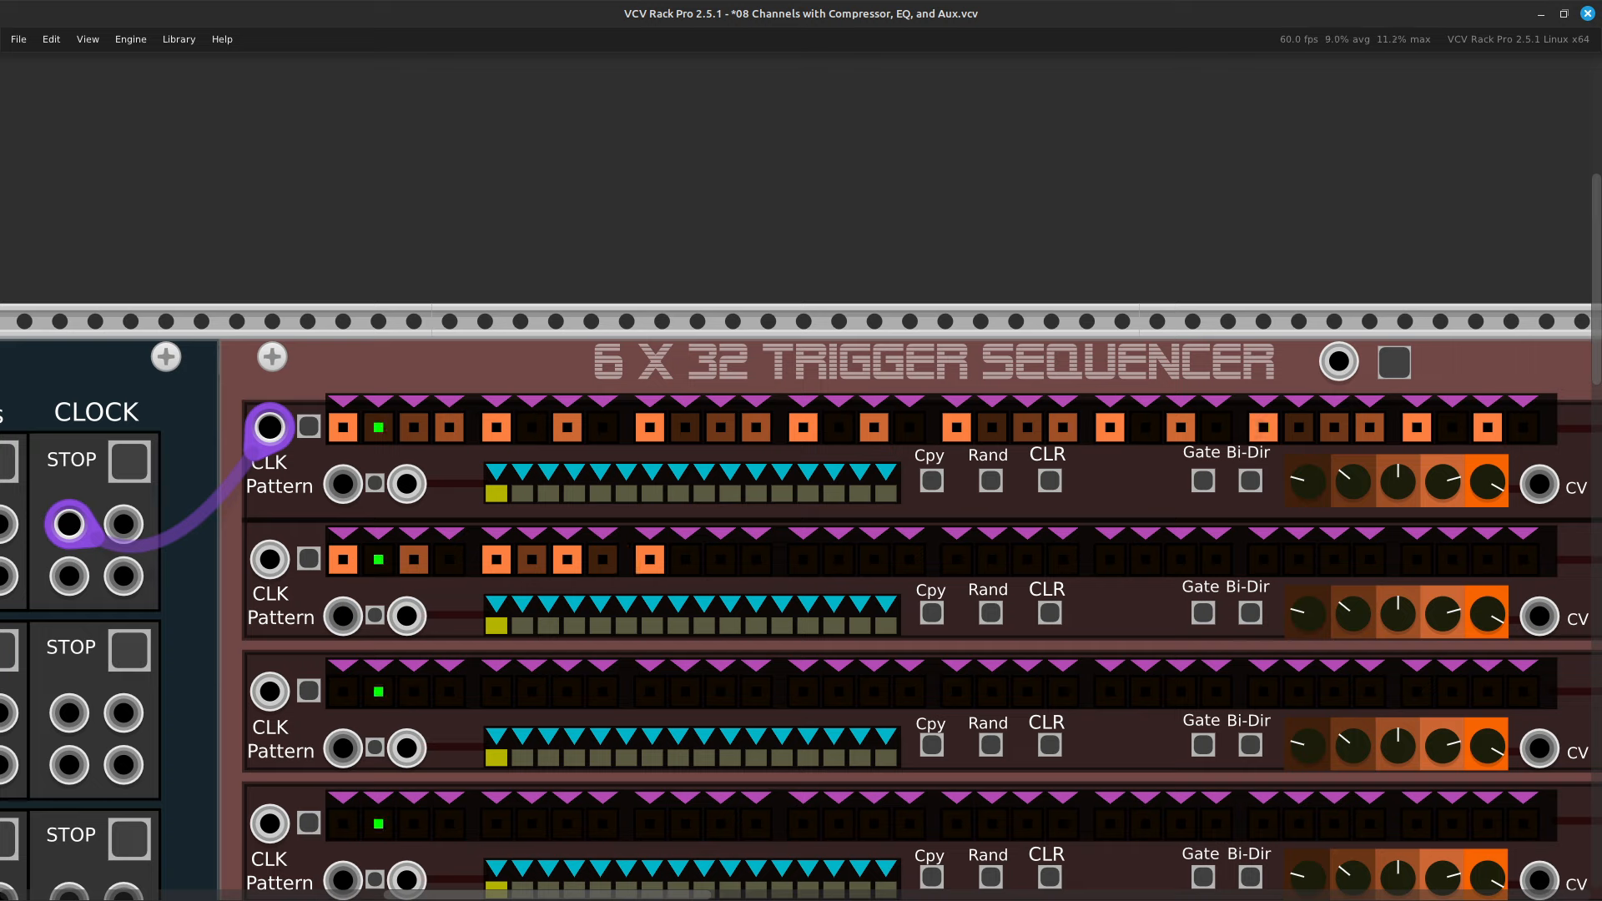
scroll(801, 601, "right", 3)
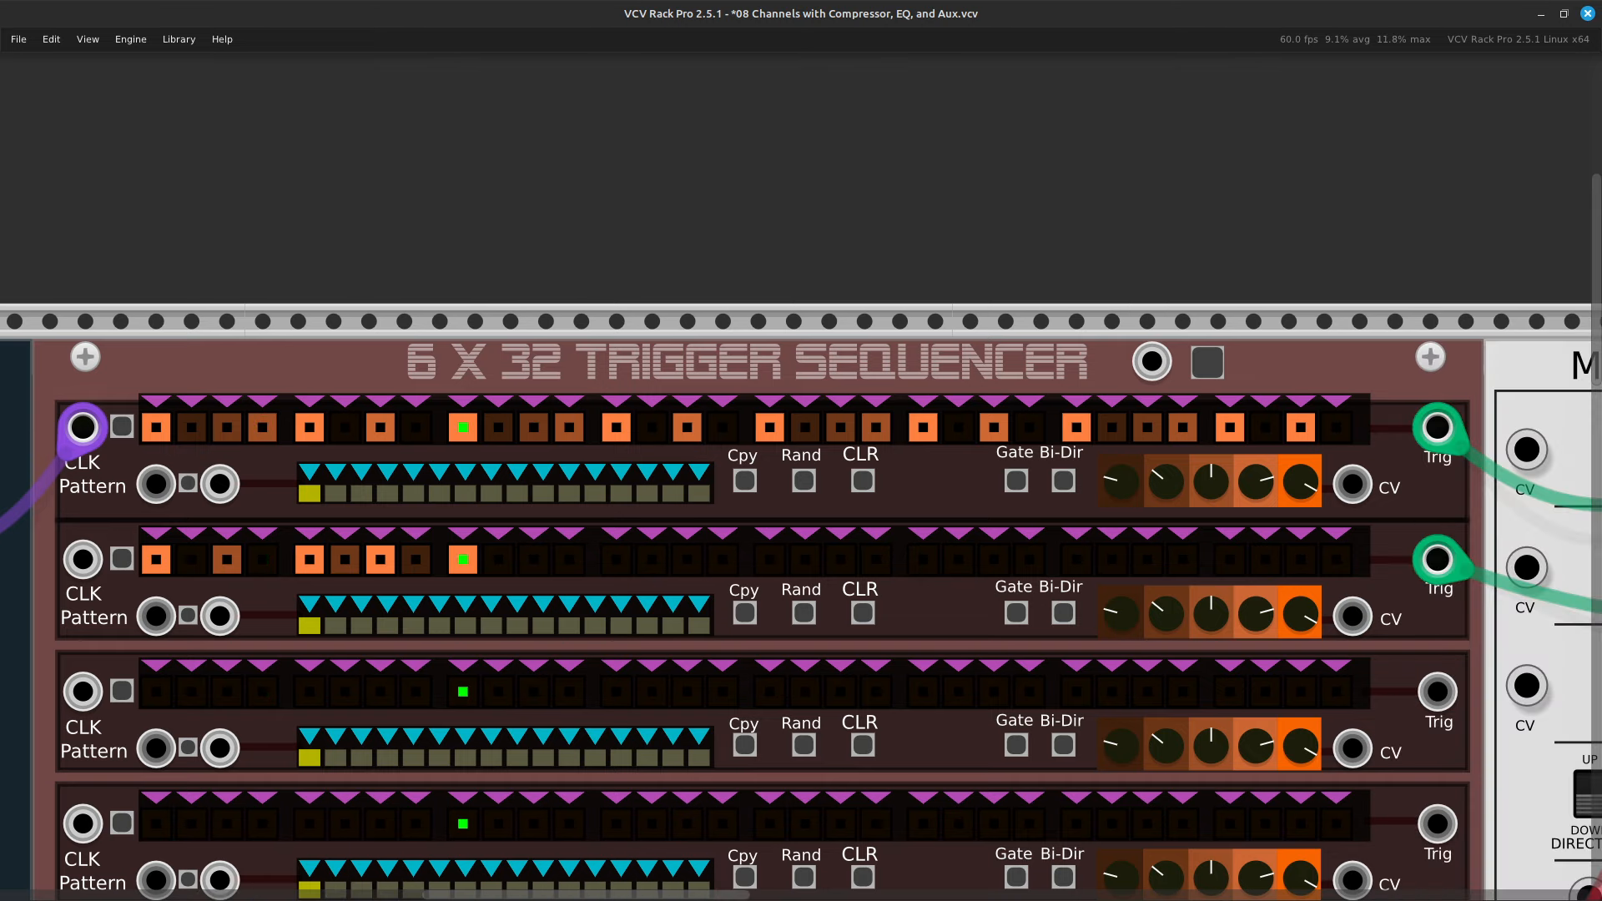
left_click(534, 559)
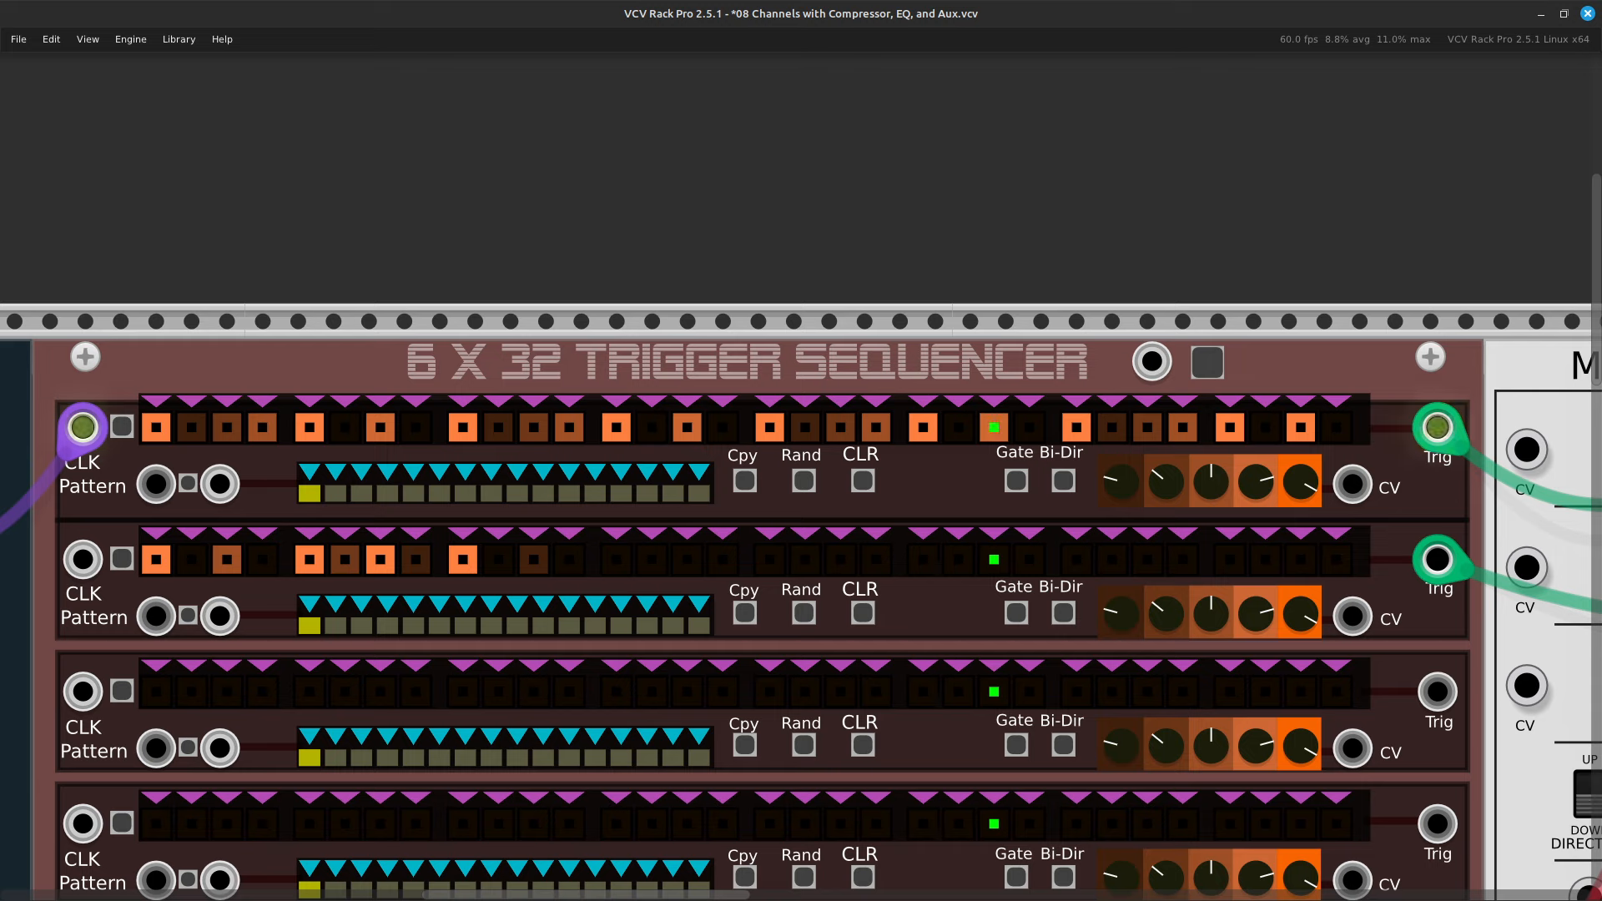
Set the second track's steps 13 and 17 to the highest level, steps 14 and 16 to low and step 15 to medium.
left_click(616, 559)
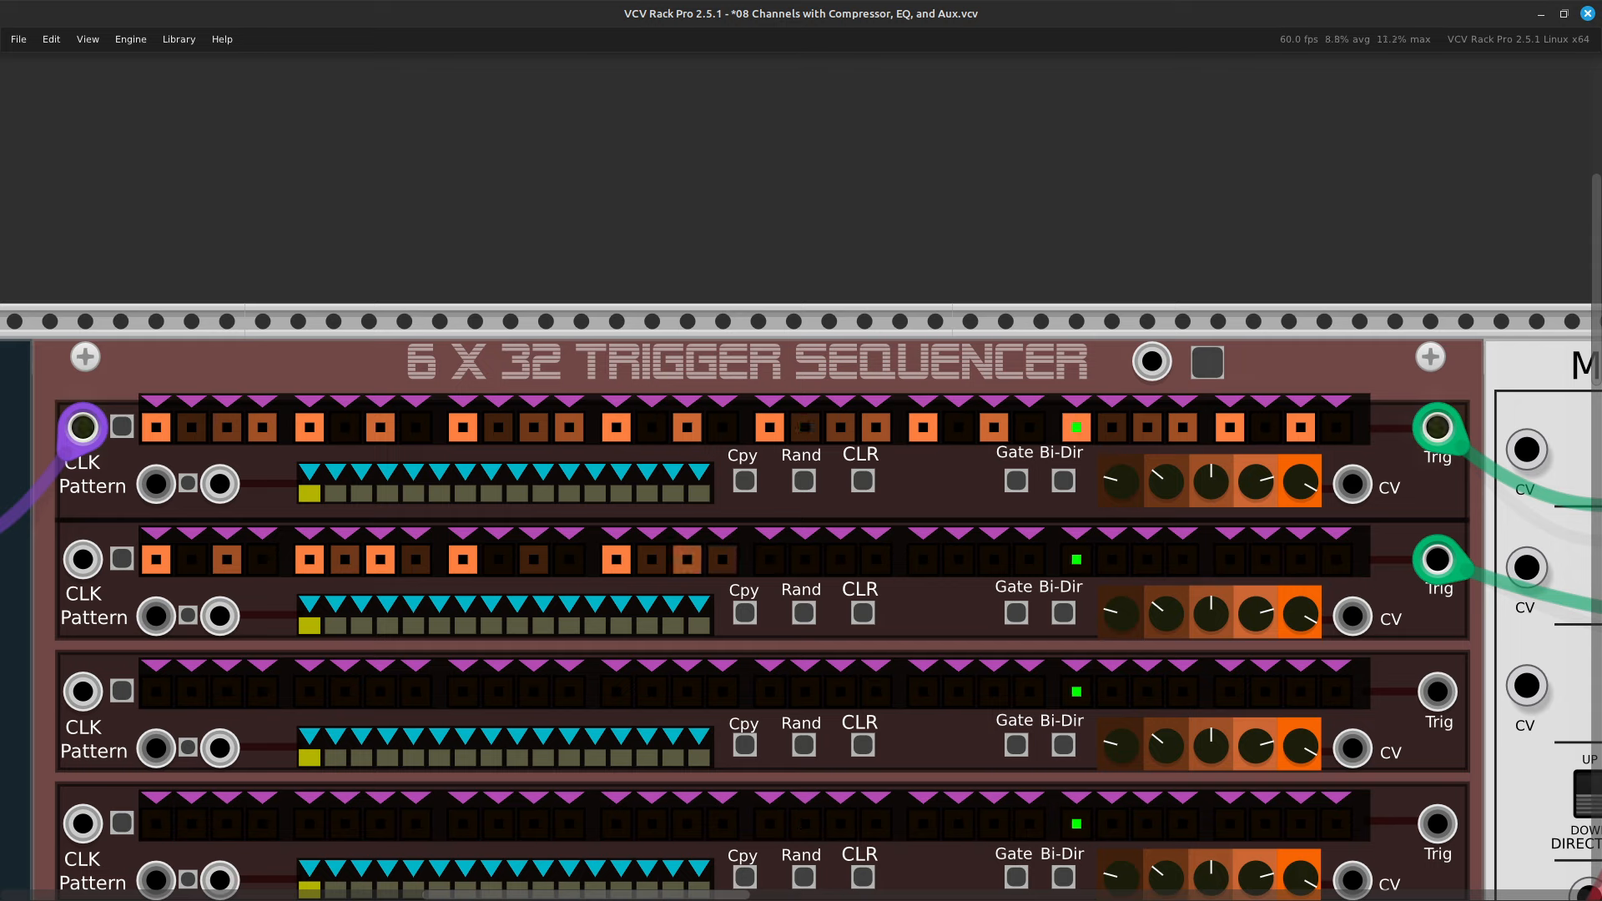
left_click(770, 560)
left_click(770, 560)
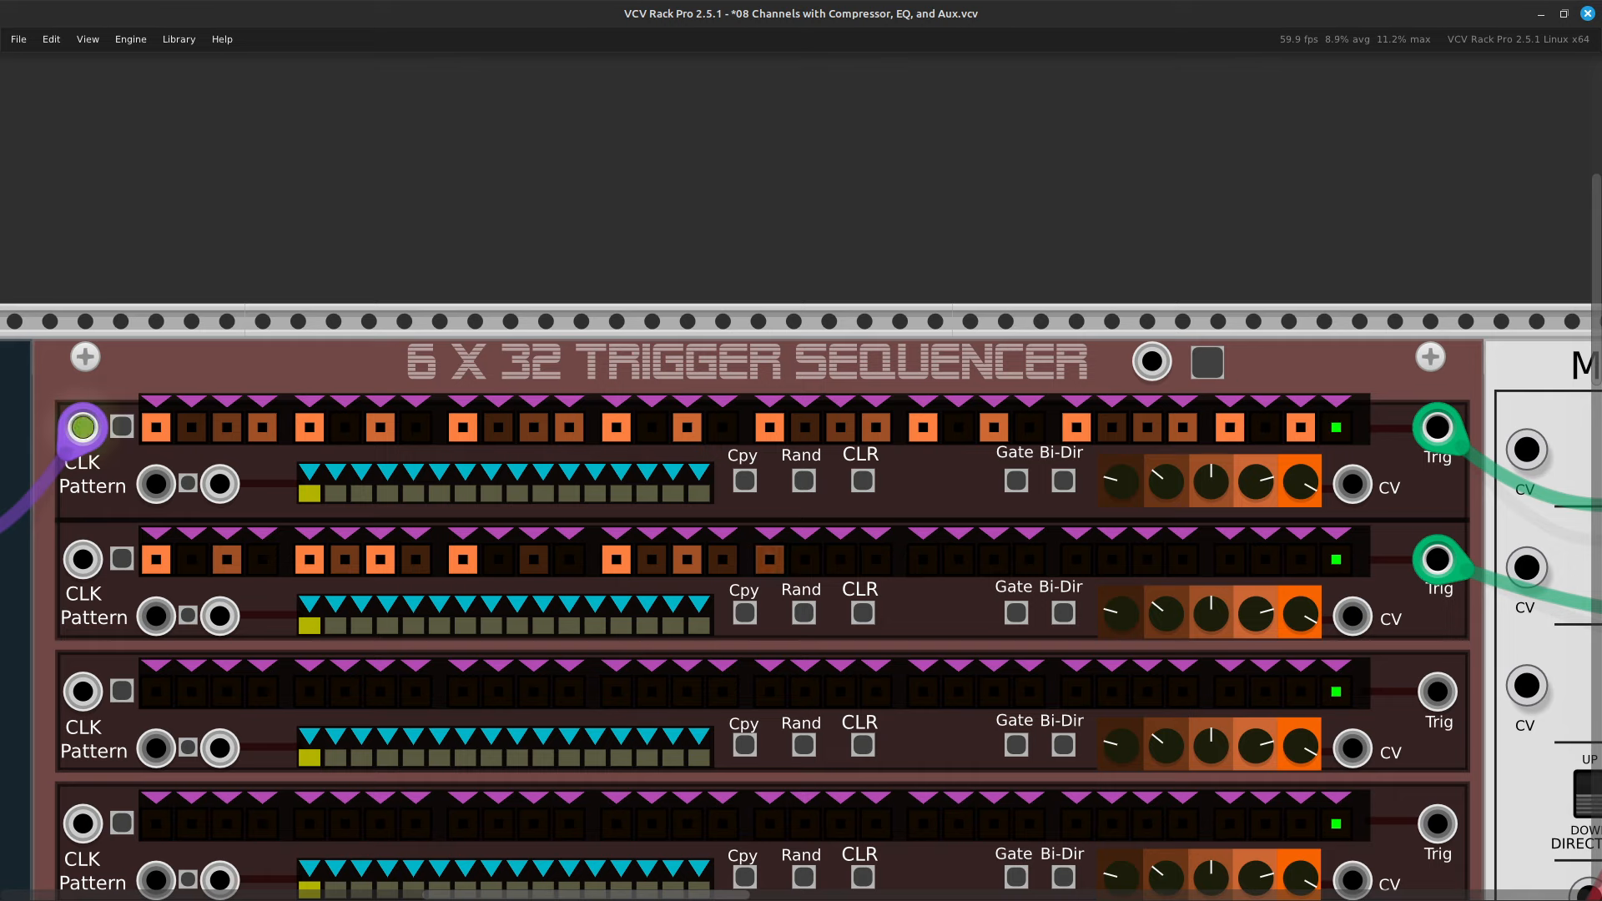
left_click(771, 560)
left_click(770, 560)
left_click(771, 560)
Activate step 19 of the second track at a medium level and step 21 at the highest level.
scroll(771, 560, "right", 3)
scroll(801, 607, "right", 1)
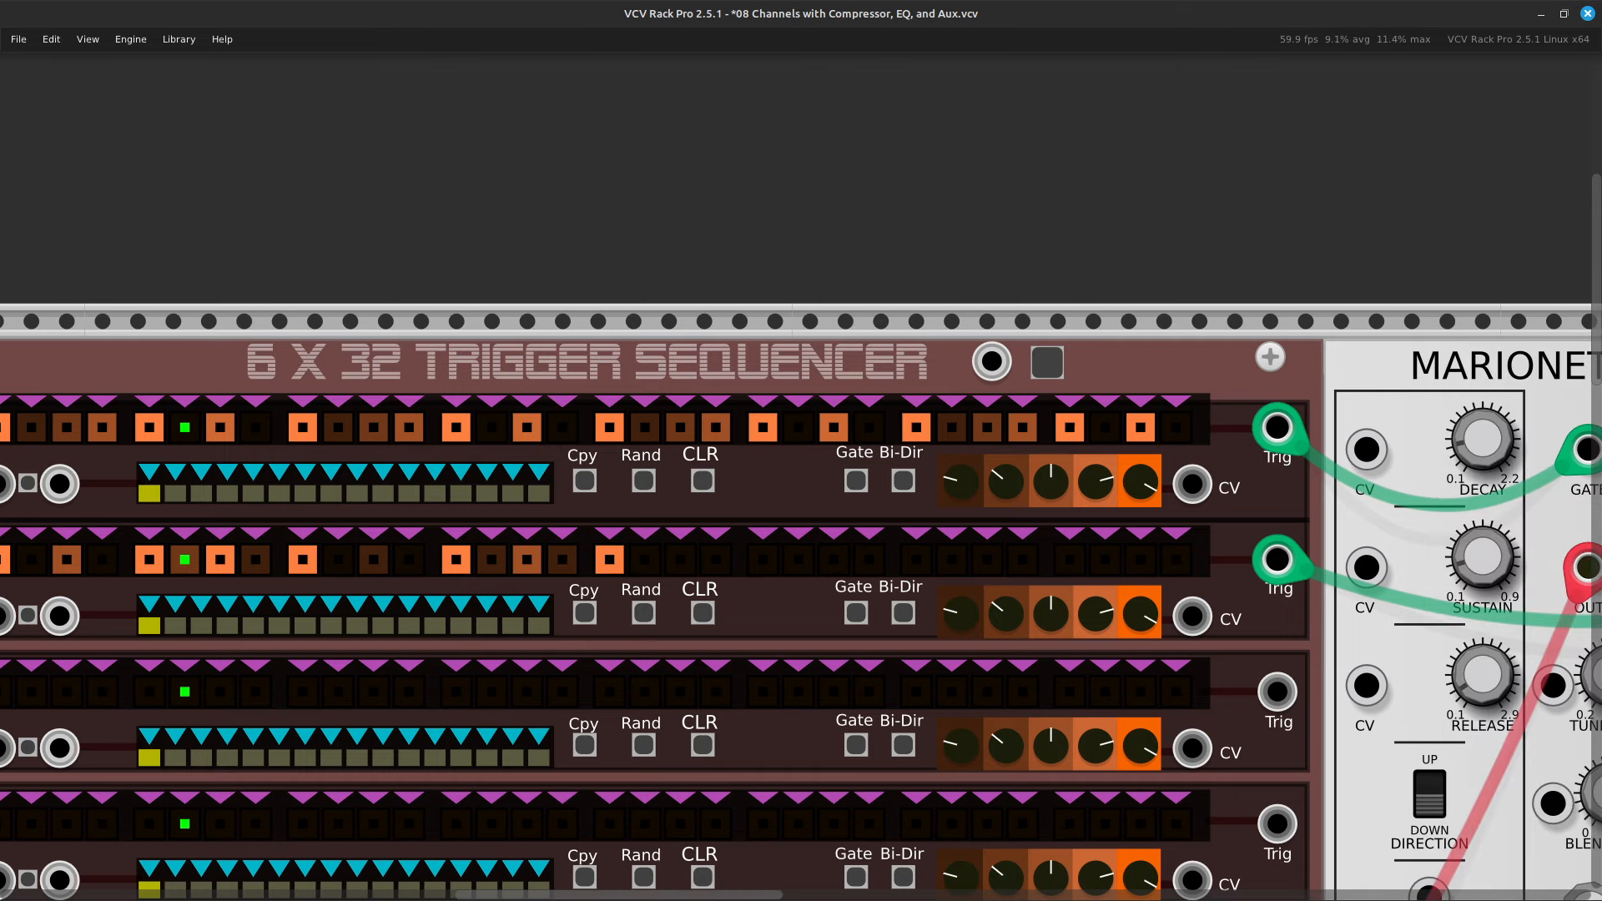
left_click(681, 560)
left_click(681, 560)
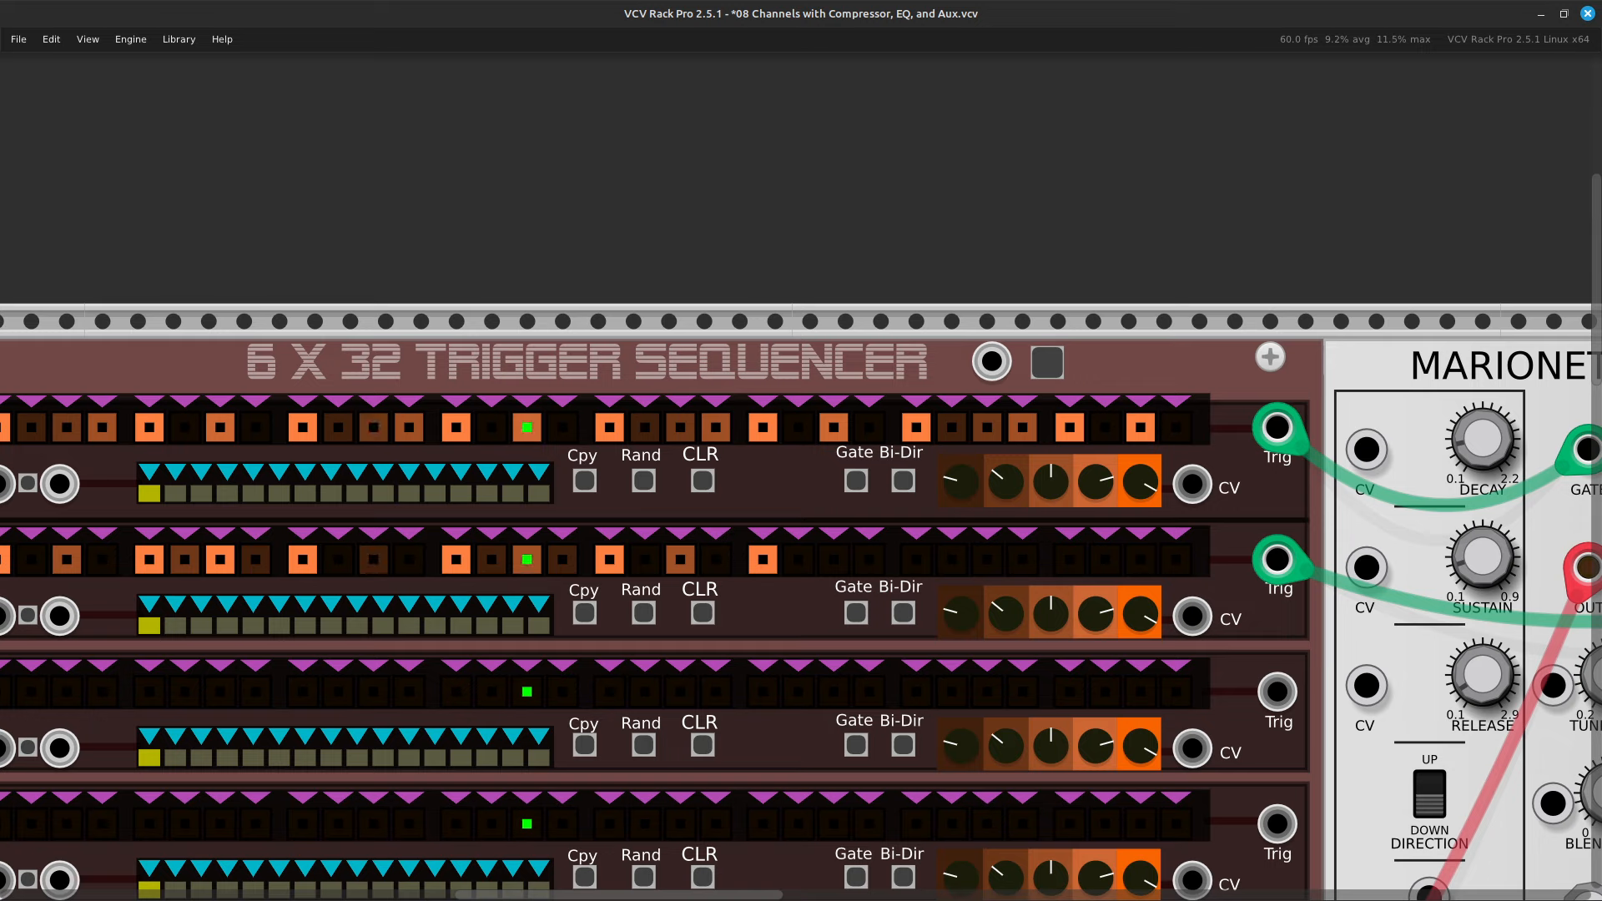
Set the second track's steps 22, 23 and 24 to rising low-to-medium levels.
scroll(801, 584, "left", 4)
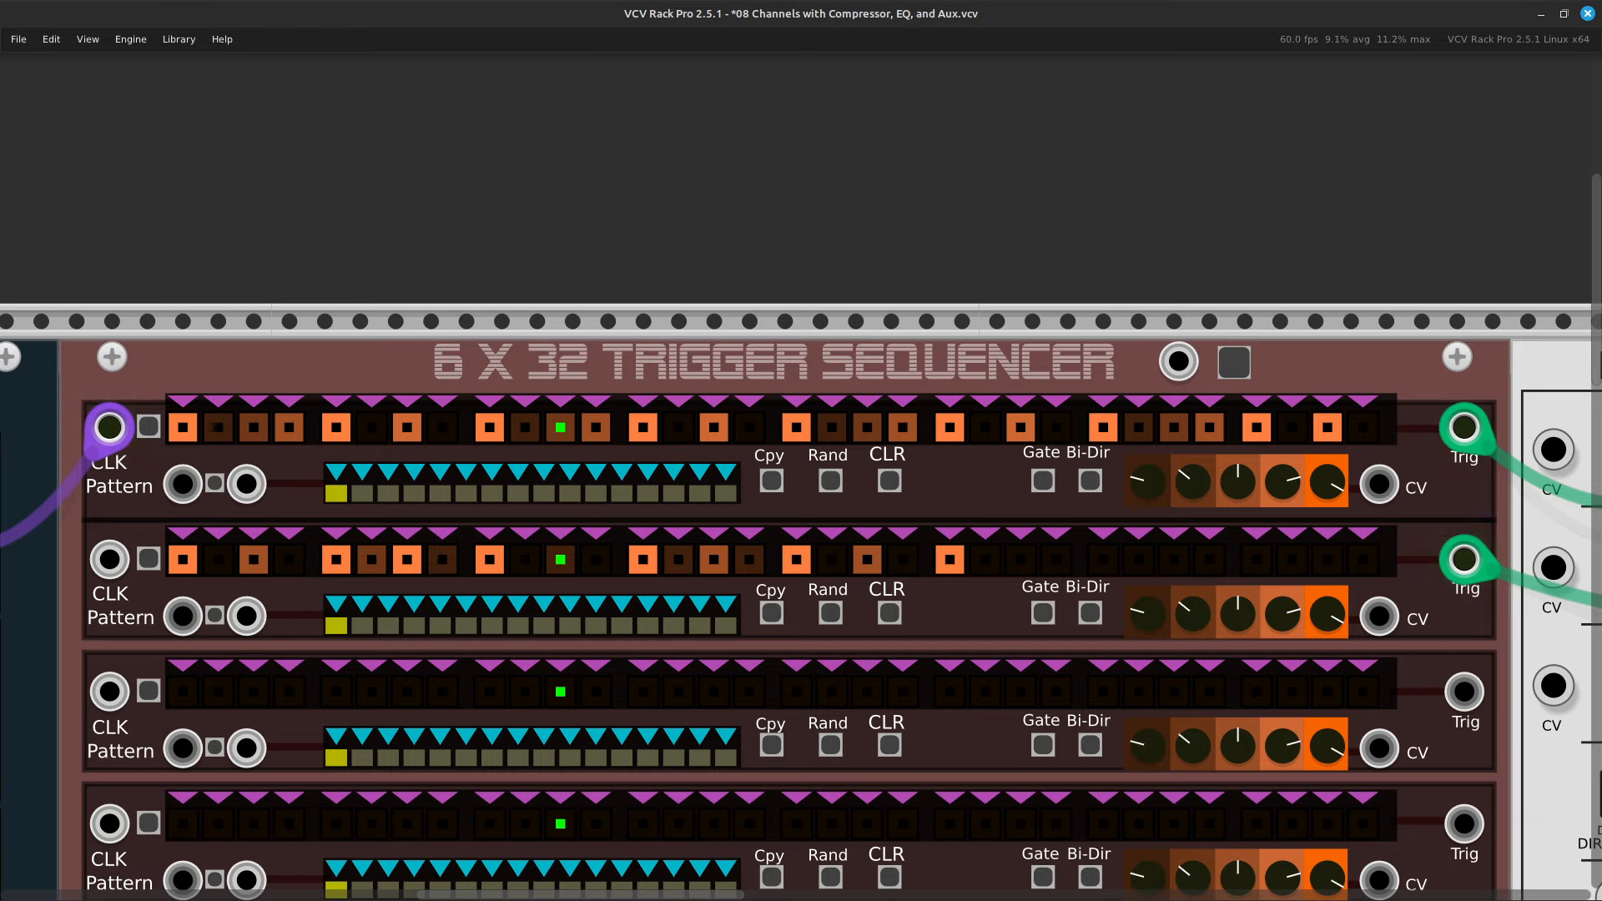
key("Right")
key("Right")
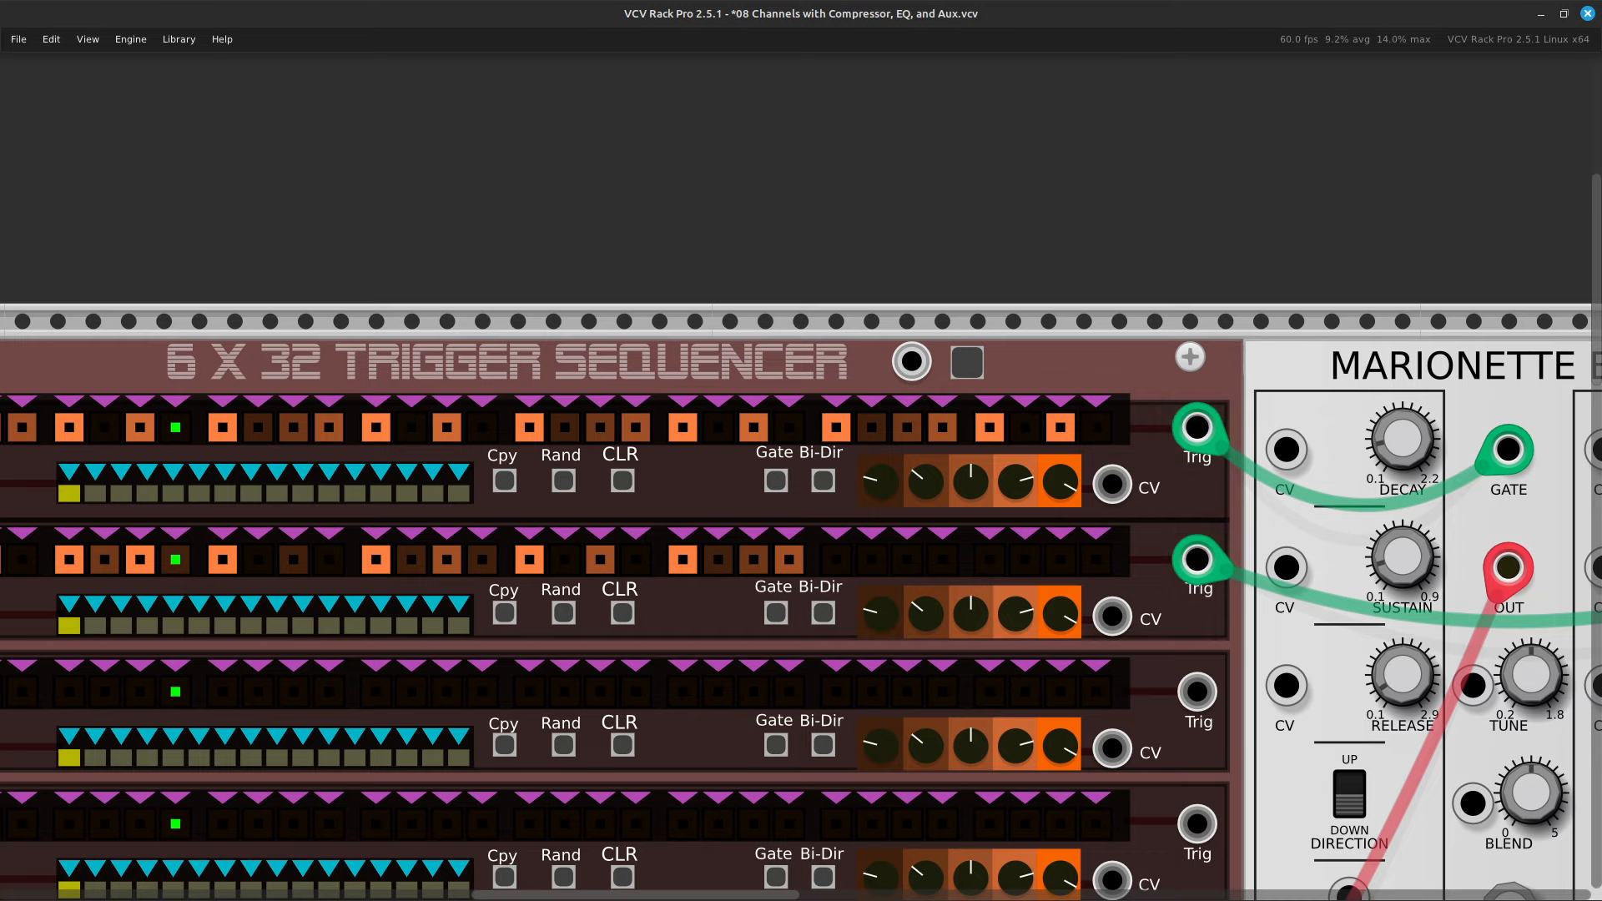
Activate step 25 of the second track at the highest level.
scroll(802, 600, "right", 3)
left_click(702, 559)
left_click(703, 559)
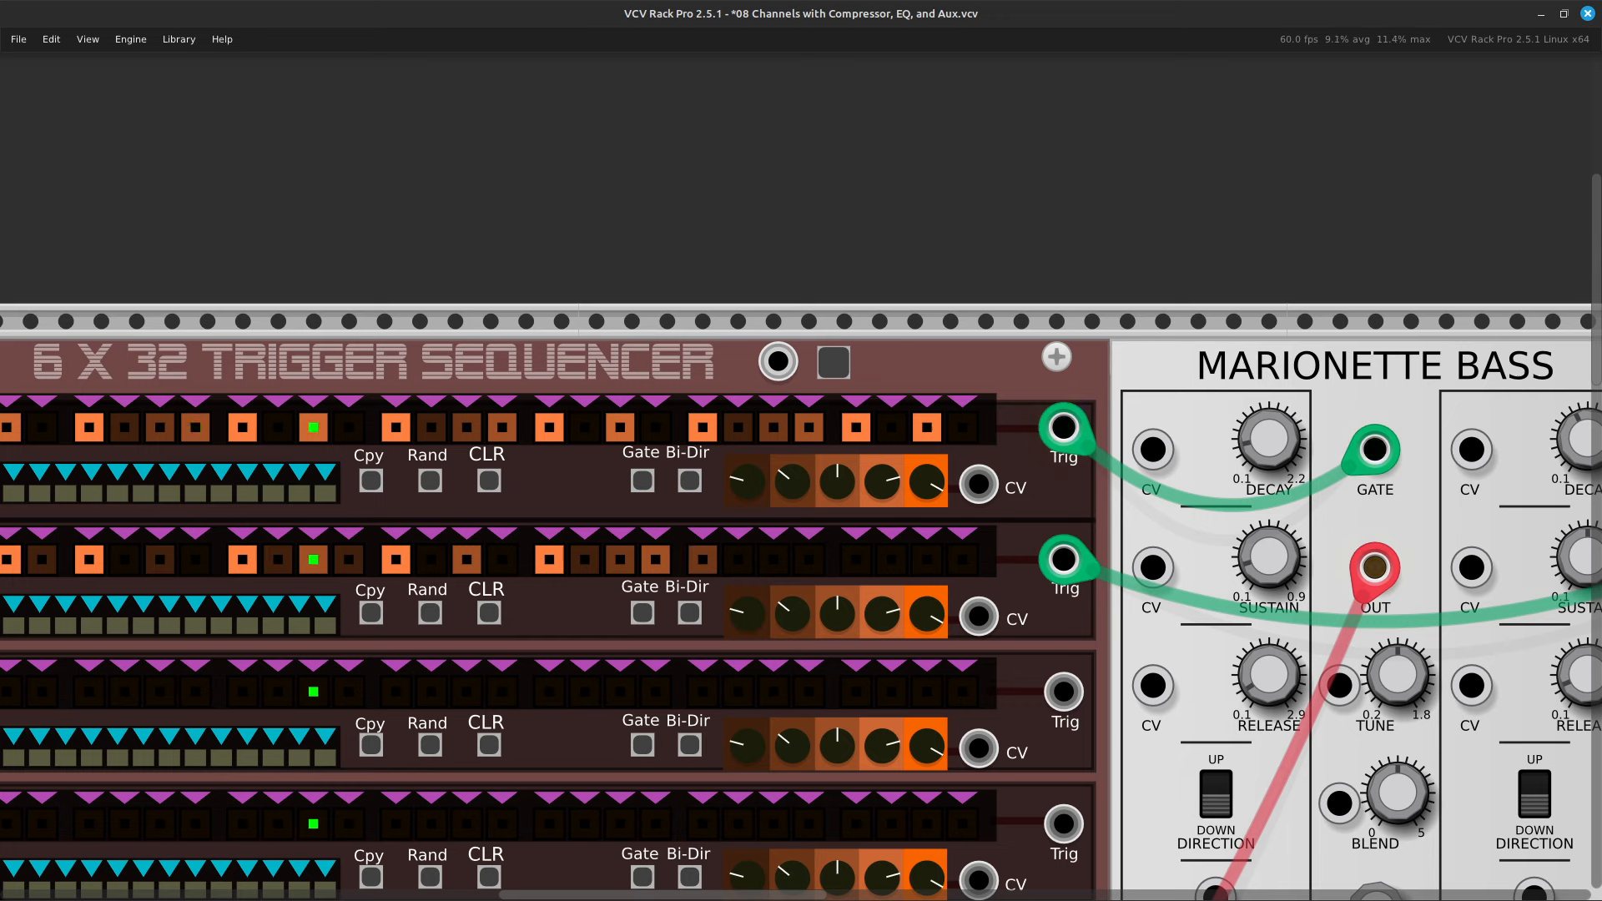
left_click(702, 559)
left_click(702, 559)
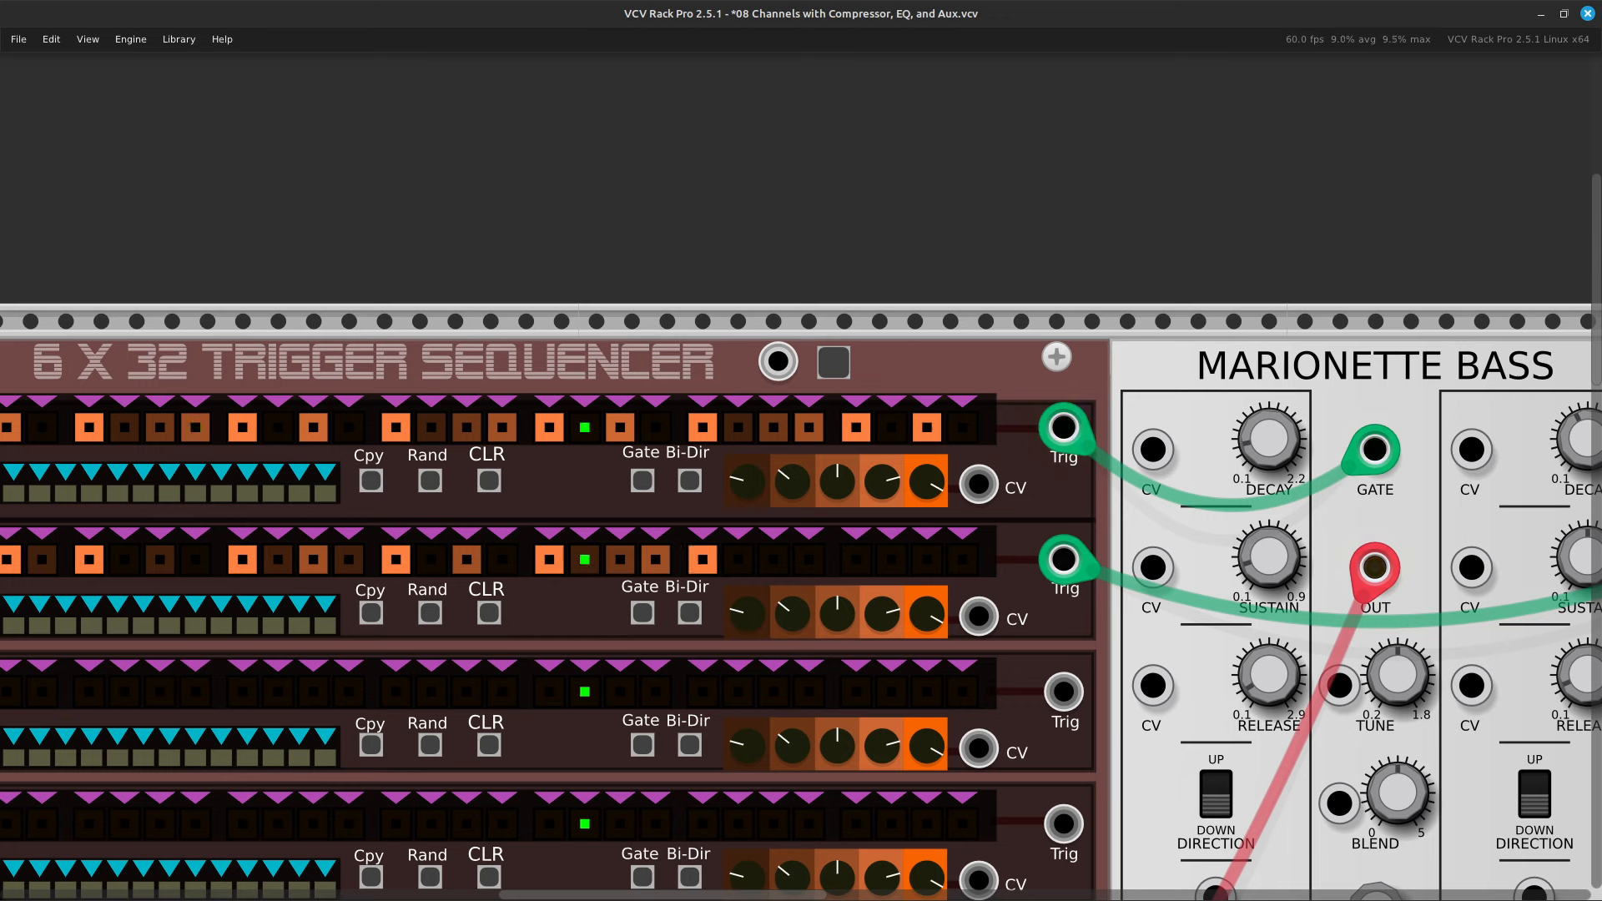
Activate step 27 of the second track at a medium level and step 29 at the highest level.
left_click(773, 559)
left_click(774, 559)
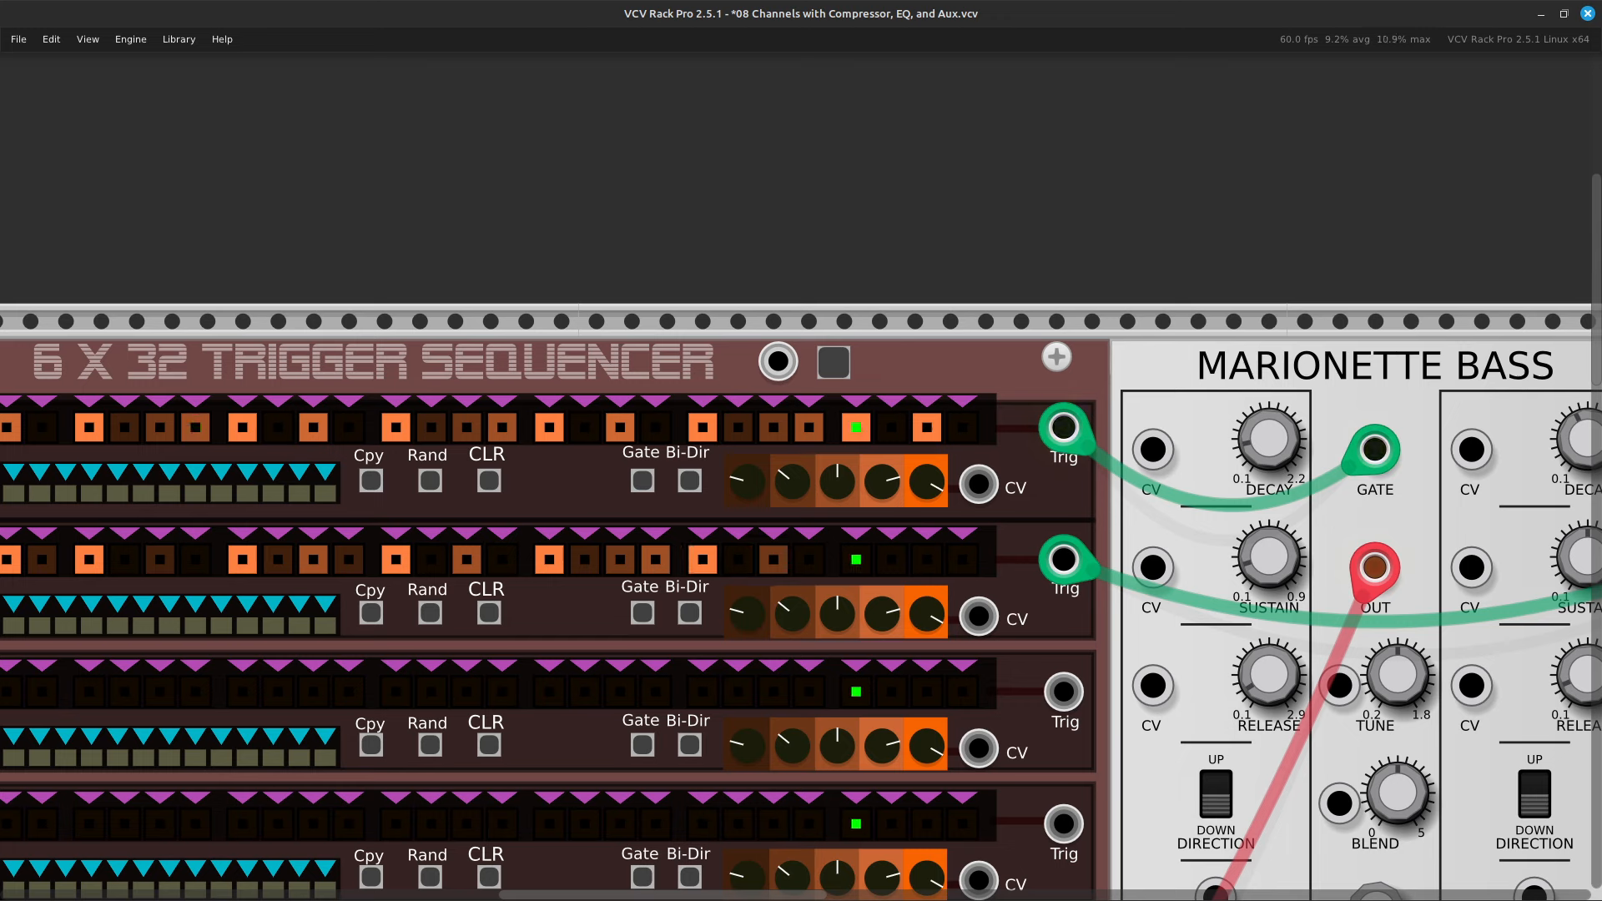
left_click(773, 559)
key("Right")
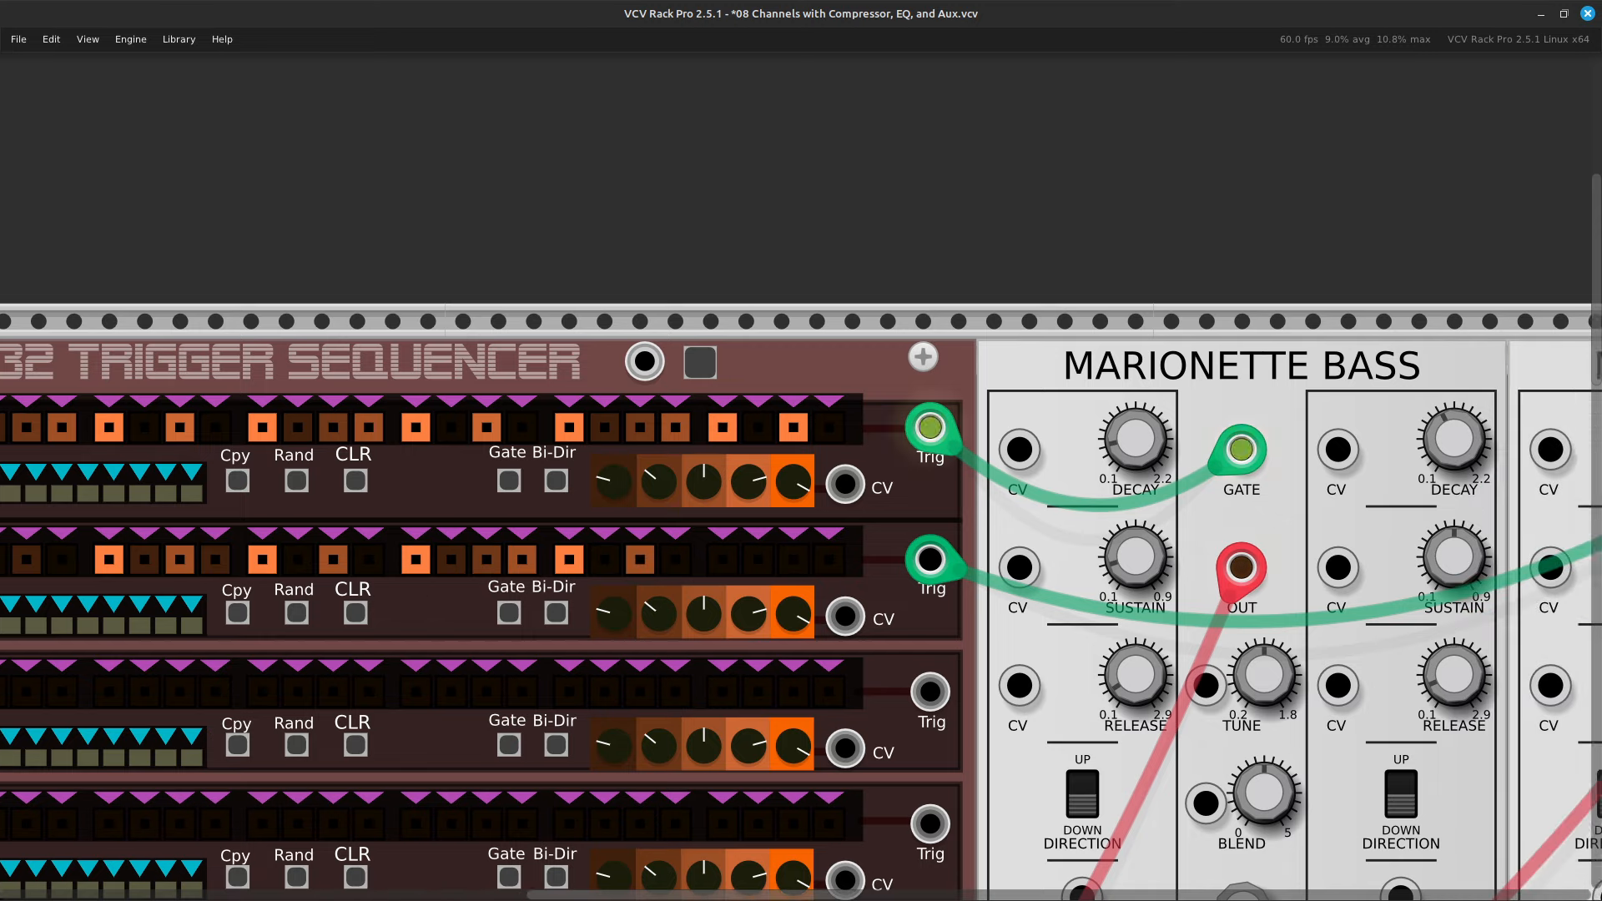
left_click(669, 559)
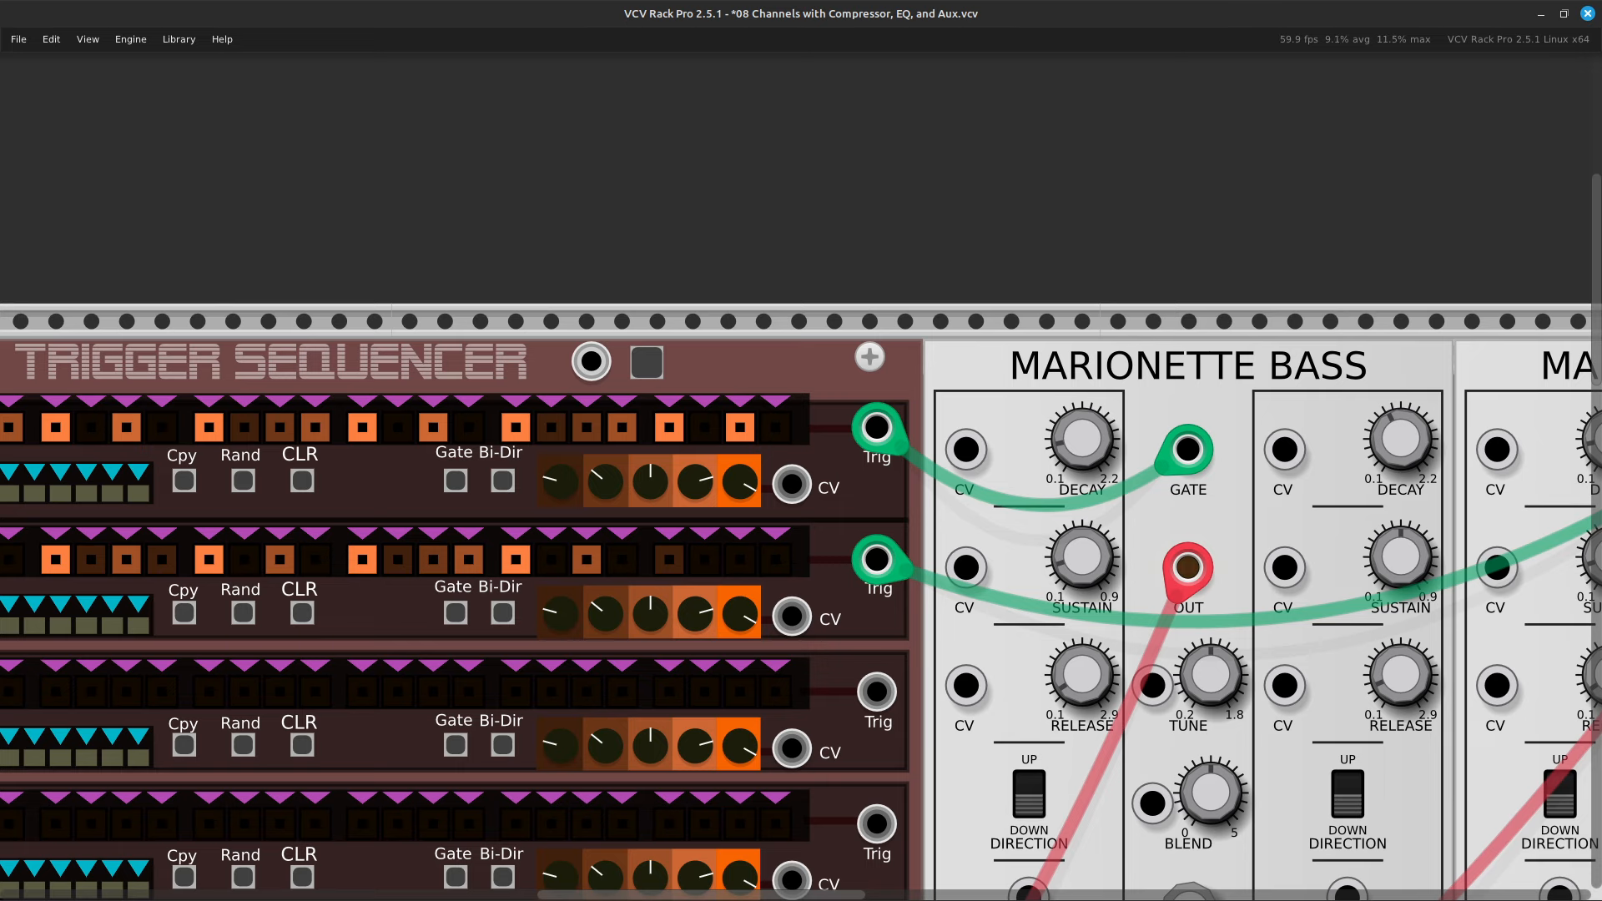
left_click(670, 559)
left_click(669, 559)
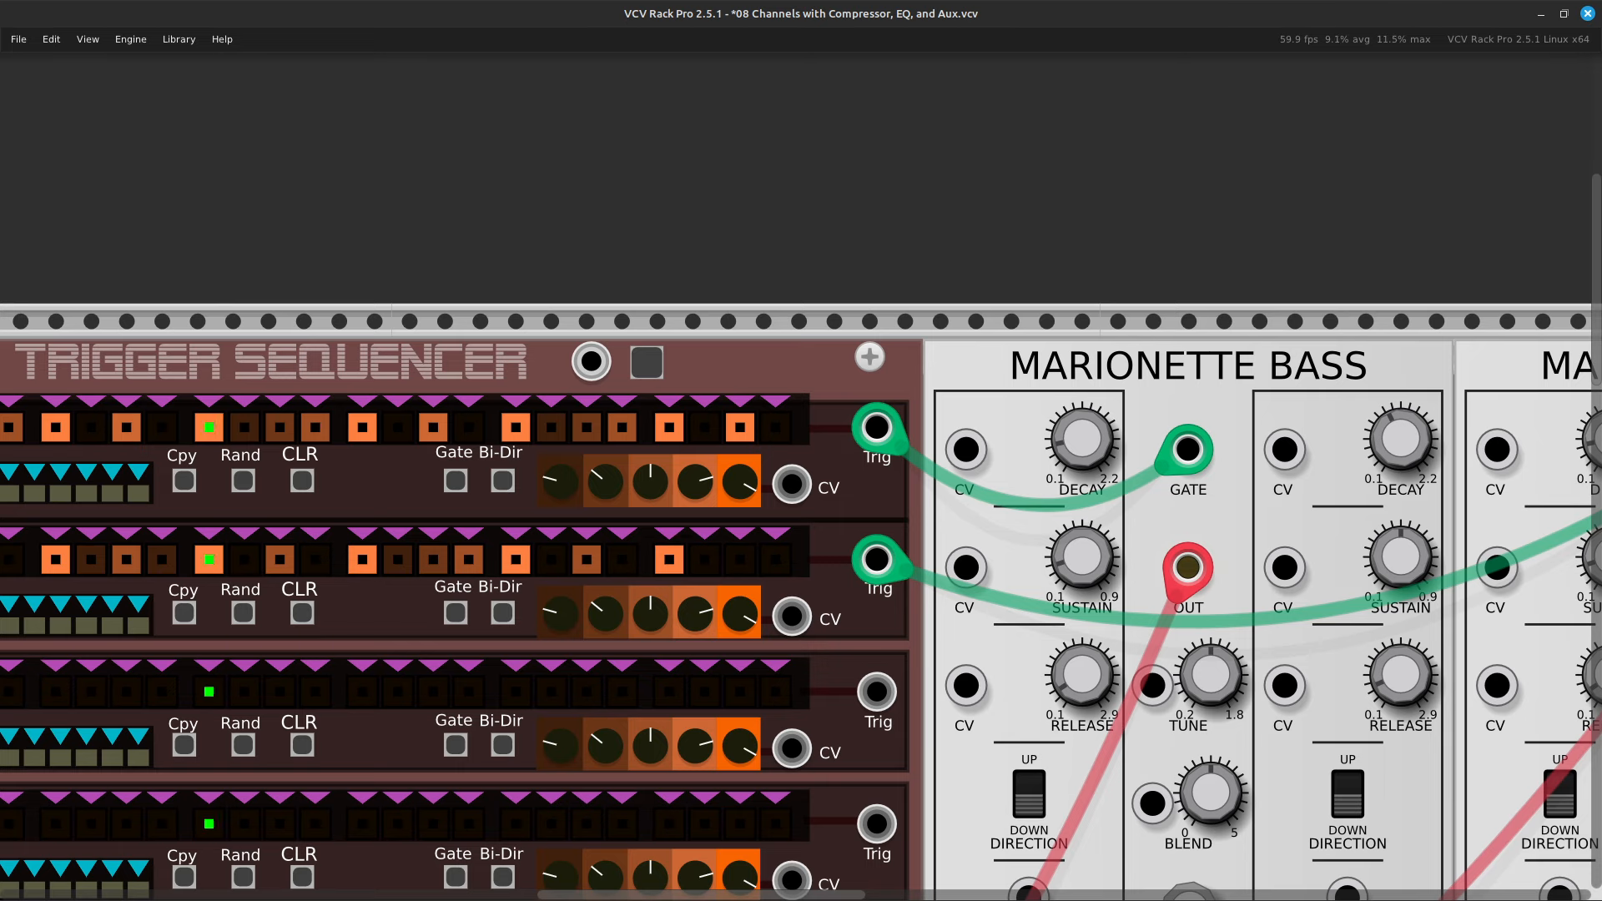
Fill the end of the second track by setting steps 30, 31 and 32 to rising low-to-medium levels.
key("Left")
key("Left")
key("Left")
key("Left")
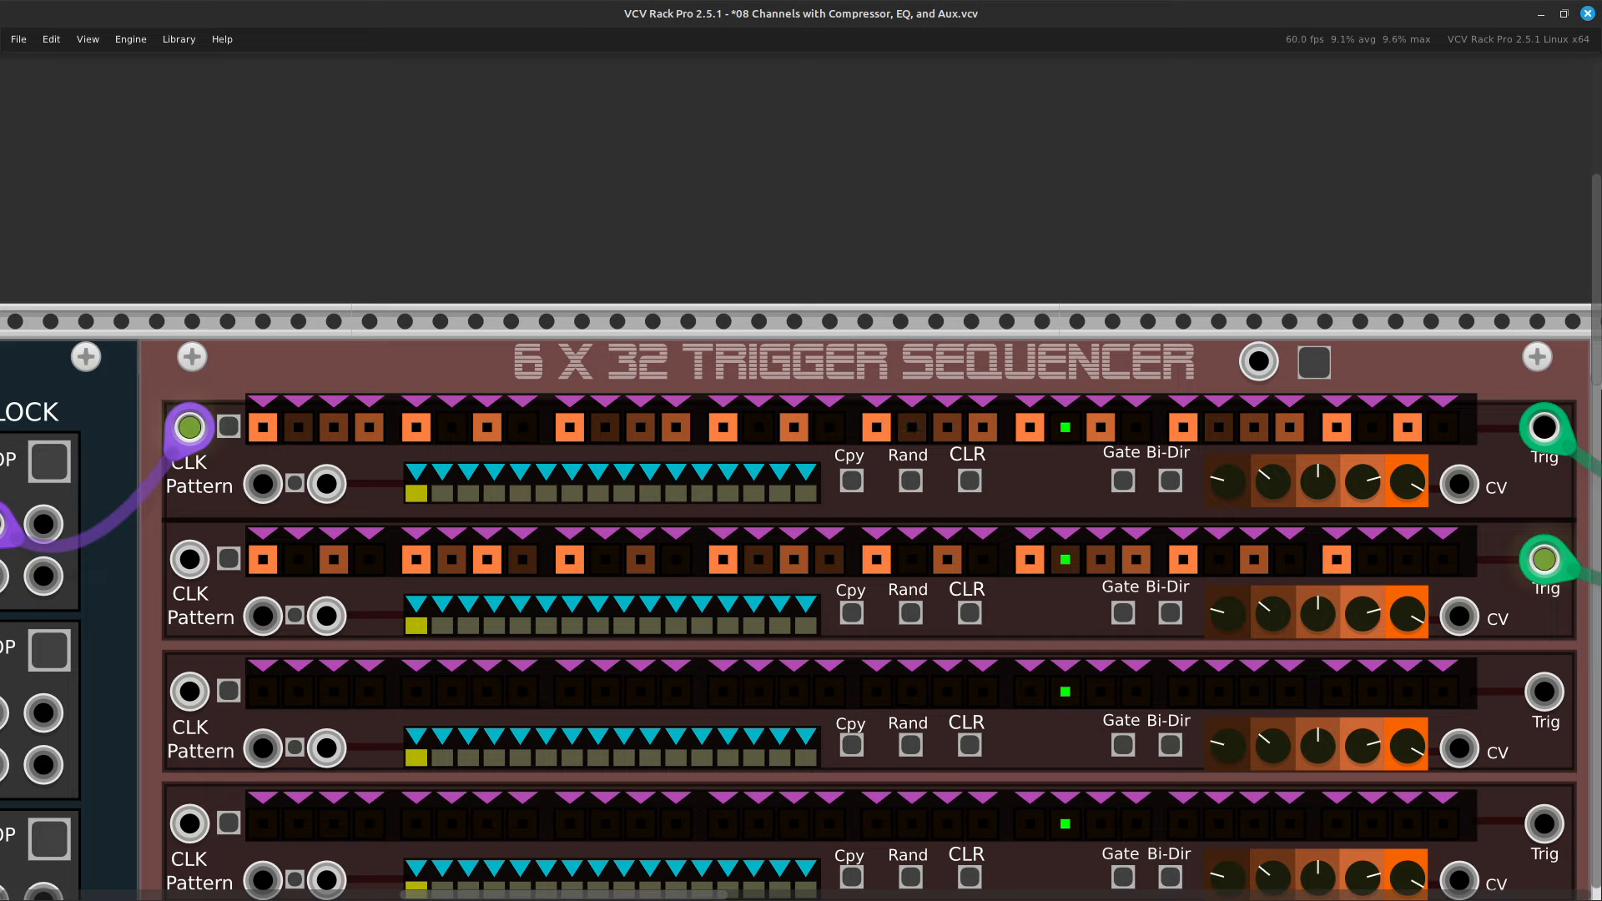
key("Right")
key("Right")
key("Right")
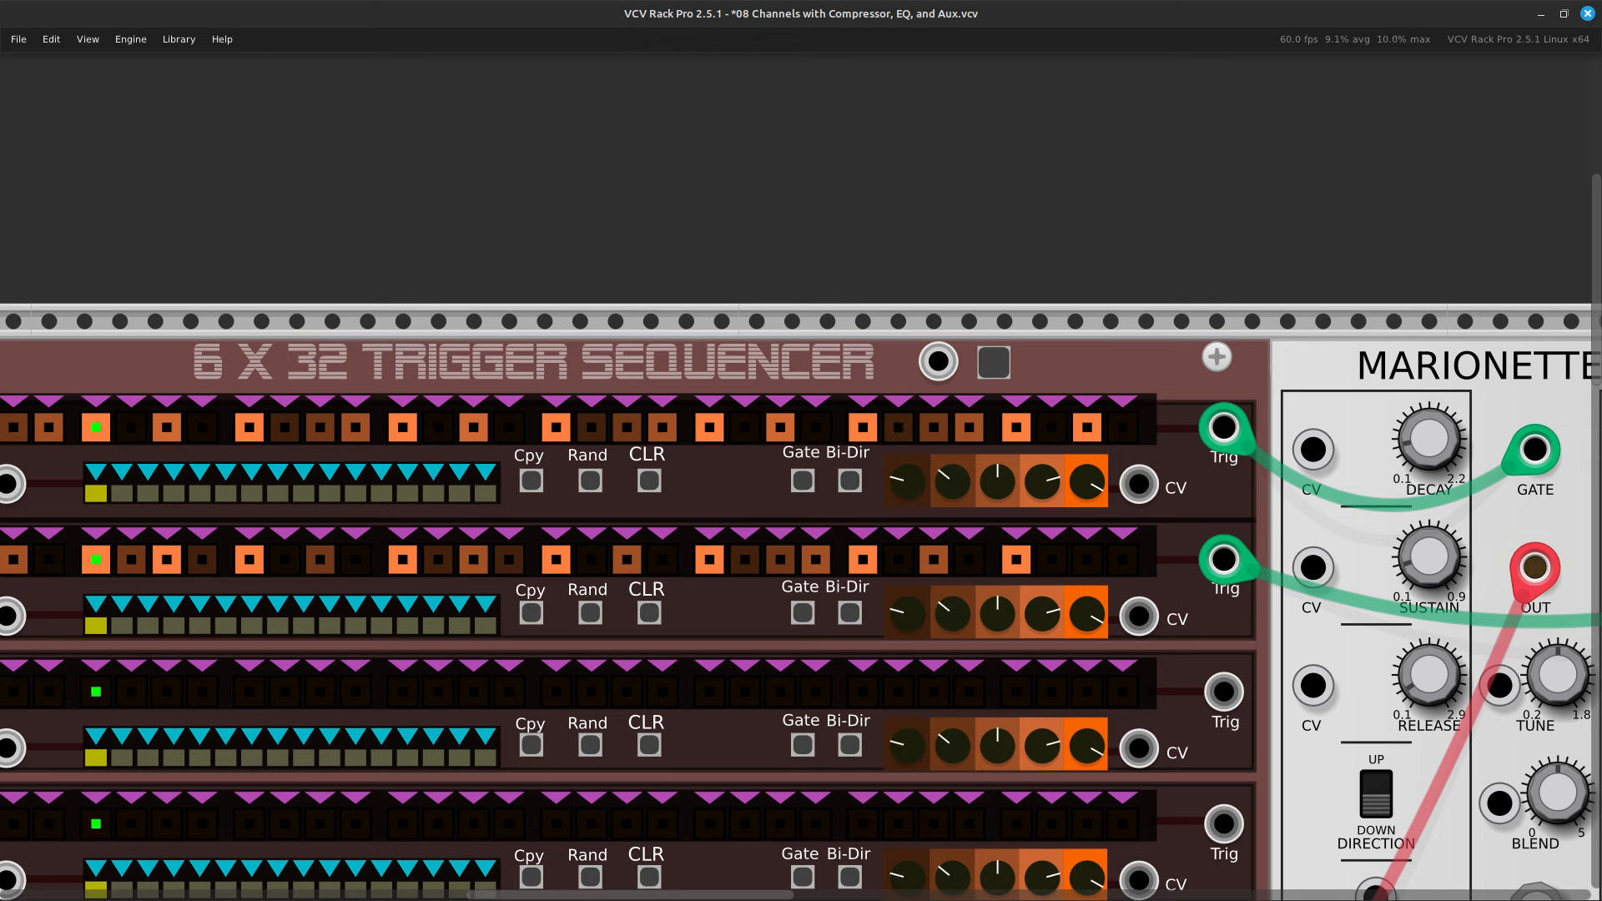
key("Right")
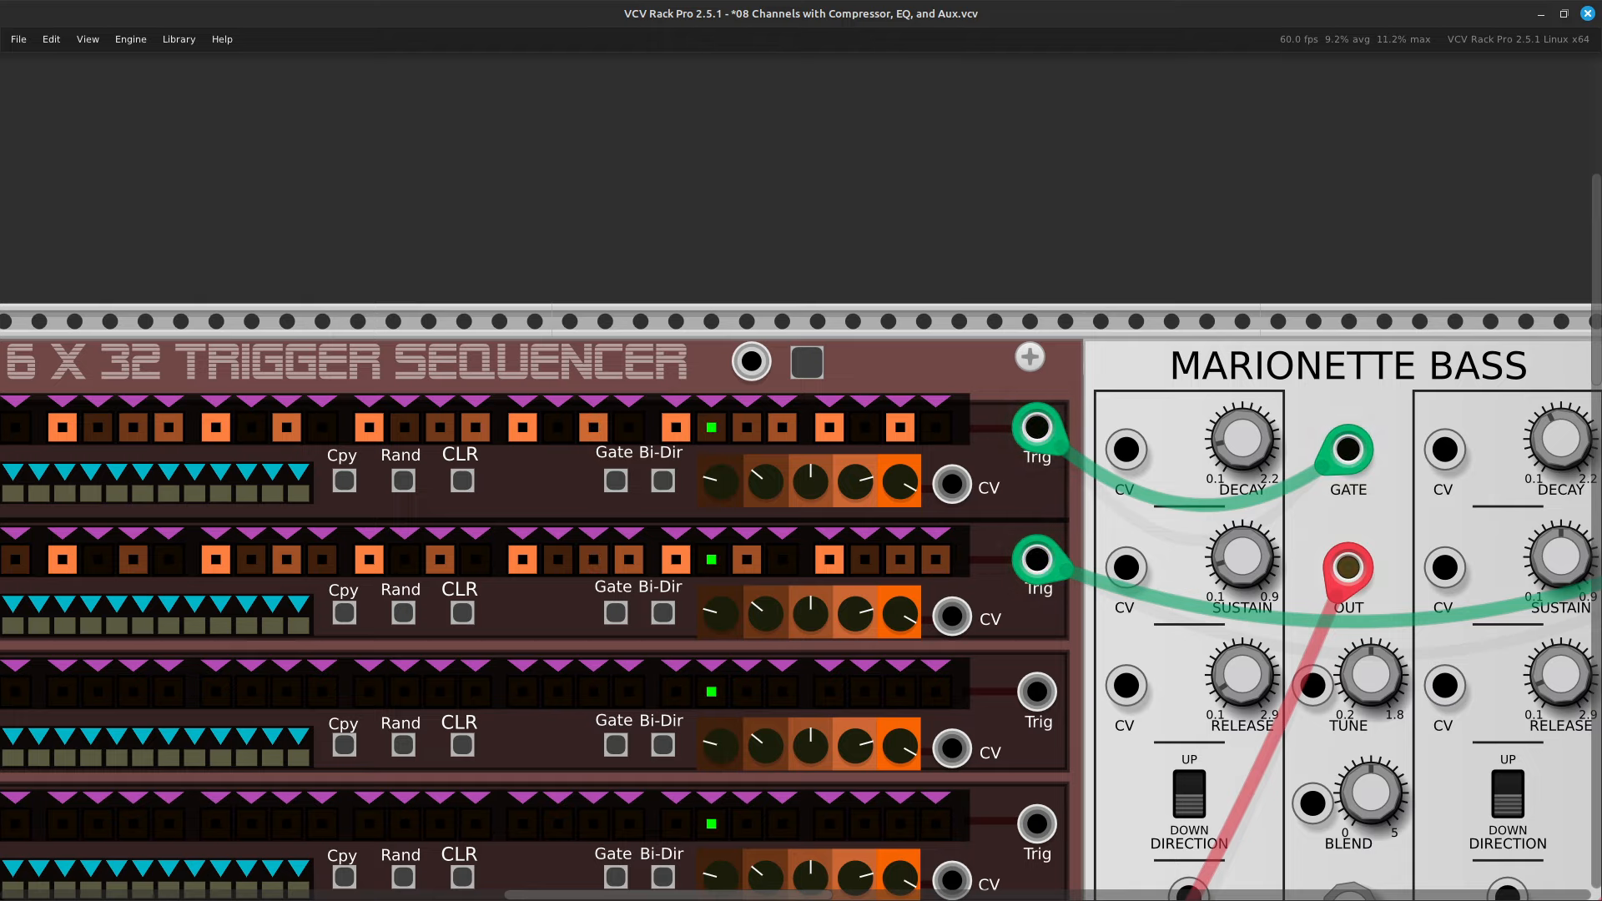
Search the module library for "delay" and add the Surge XT Delay module to the bass modules' row.
key("Right")
key("Right")
key("Down")
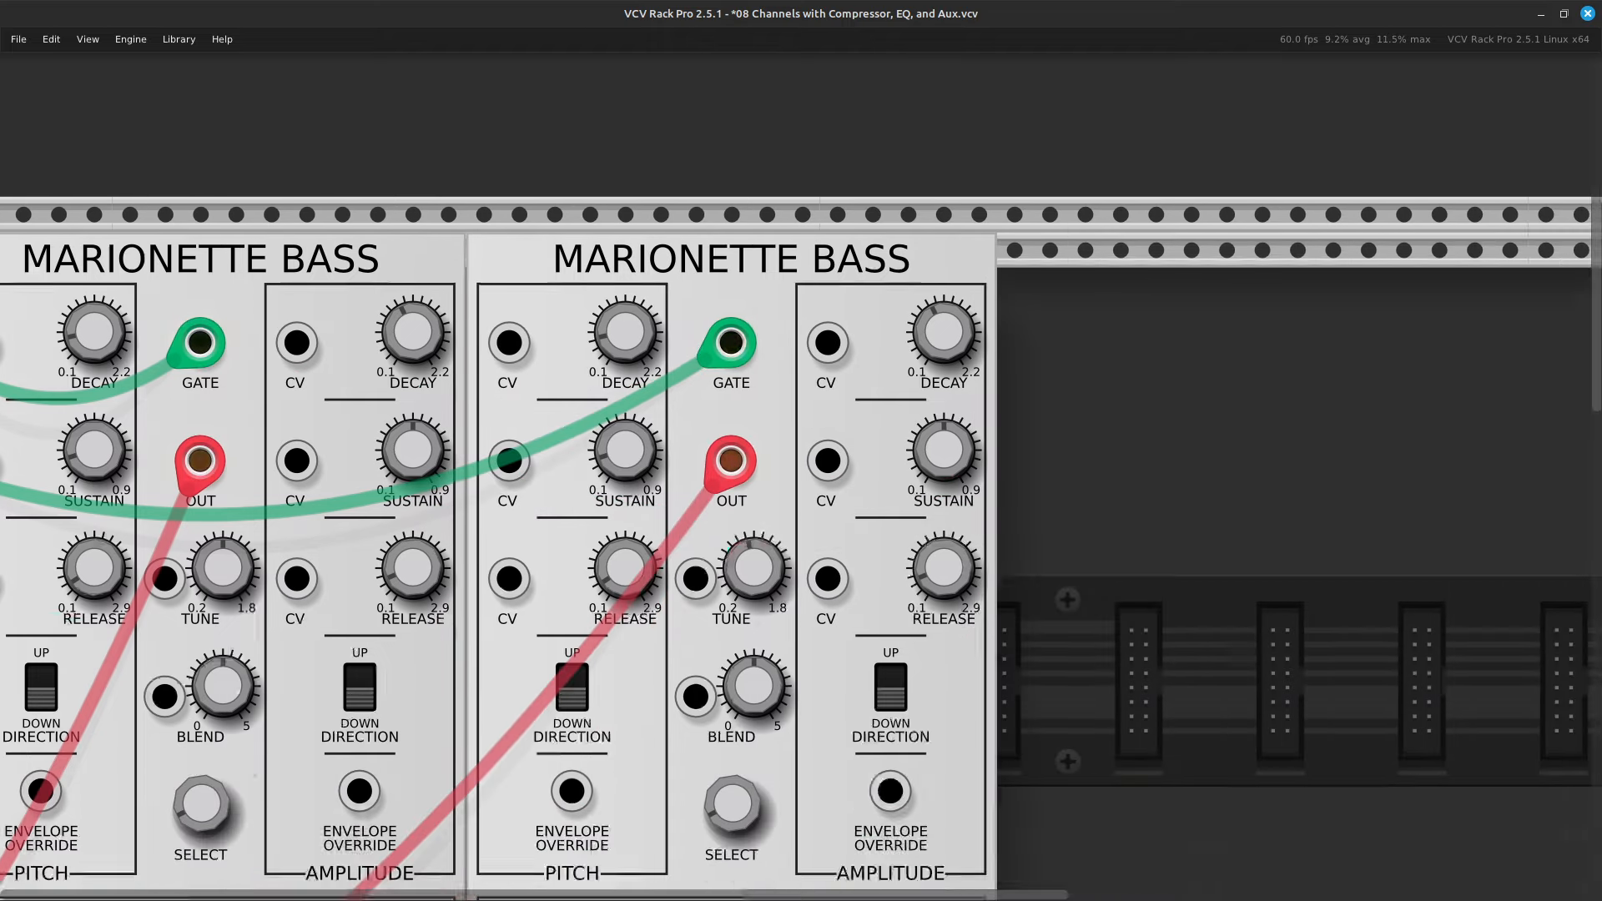
key("Right")
key("Right")
key("Return")
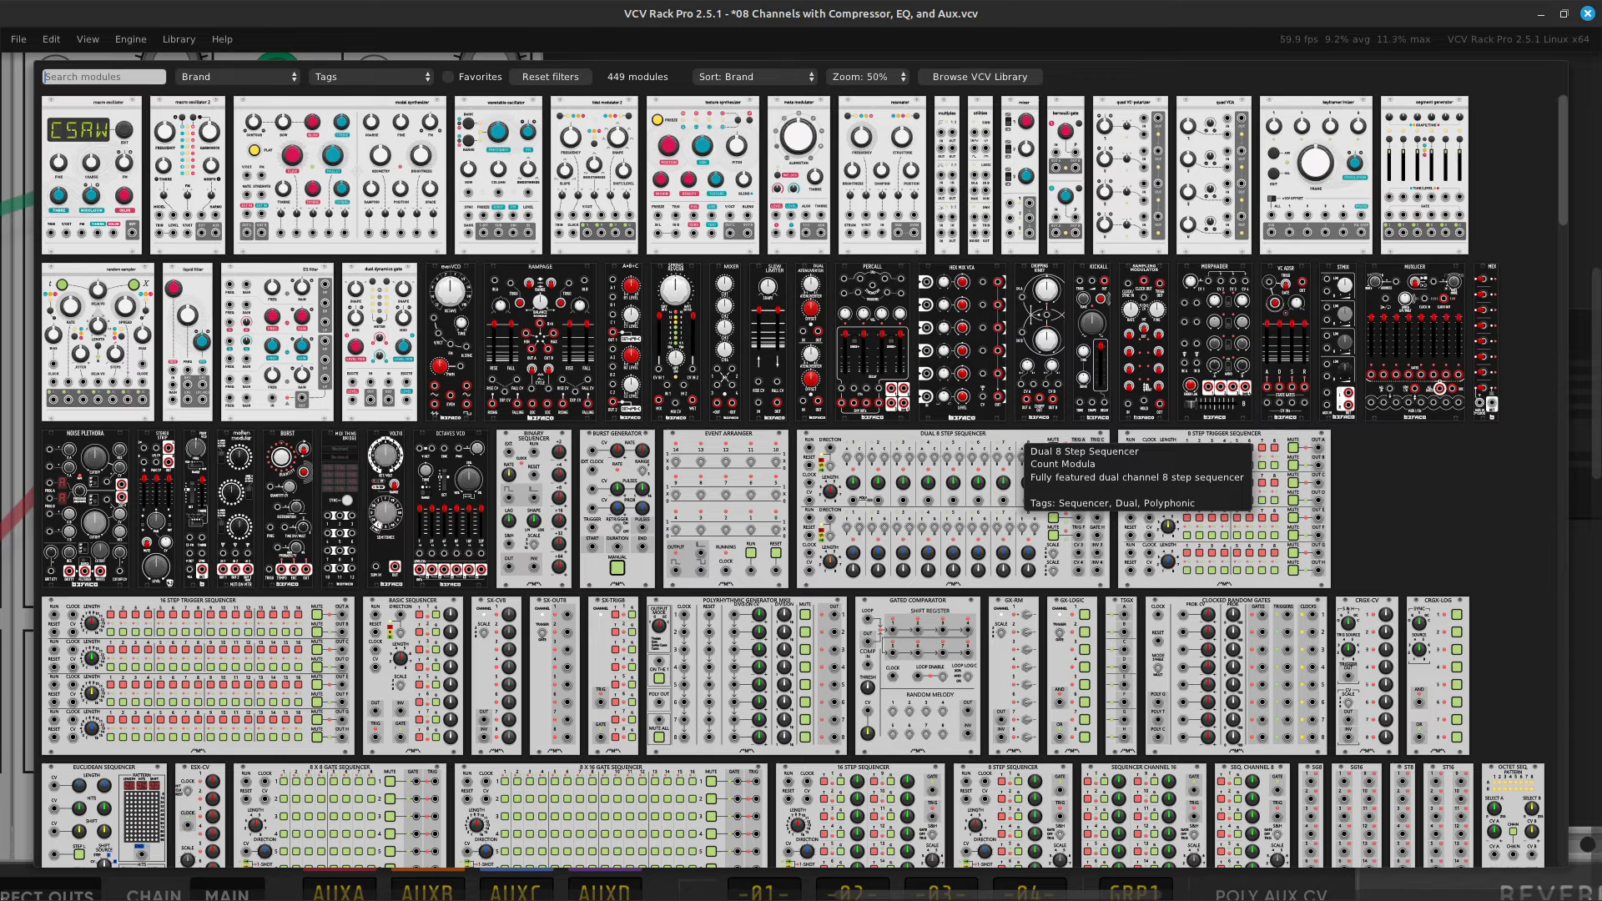
type("delay")
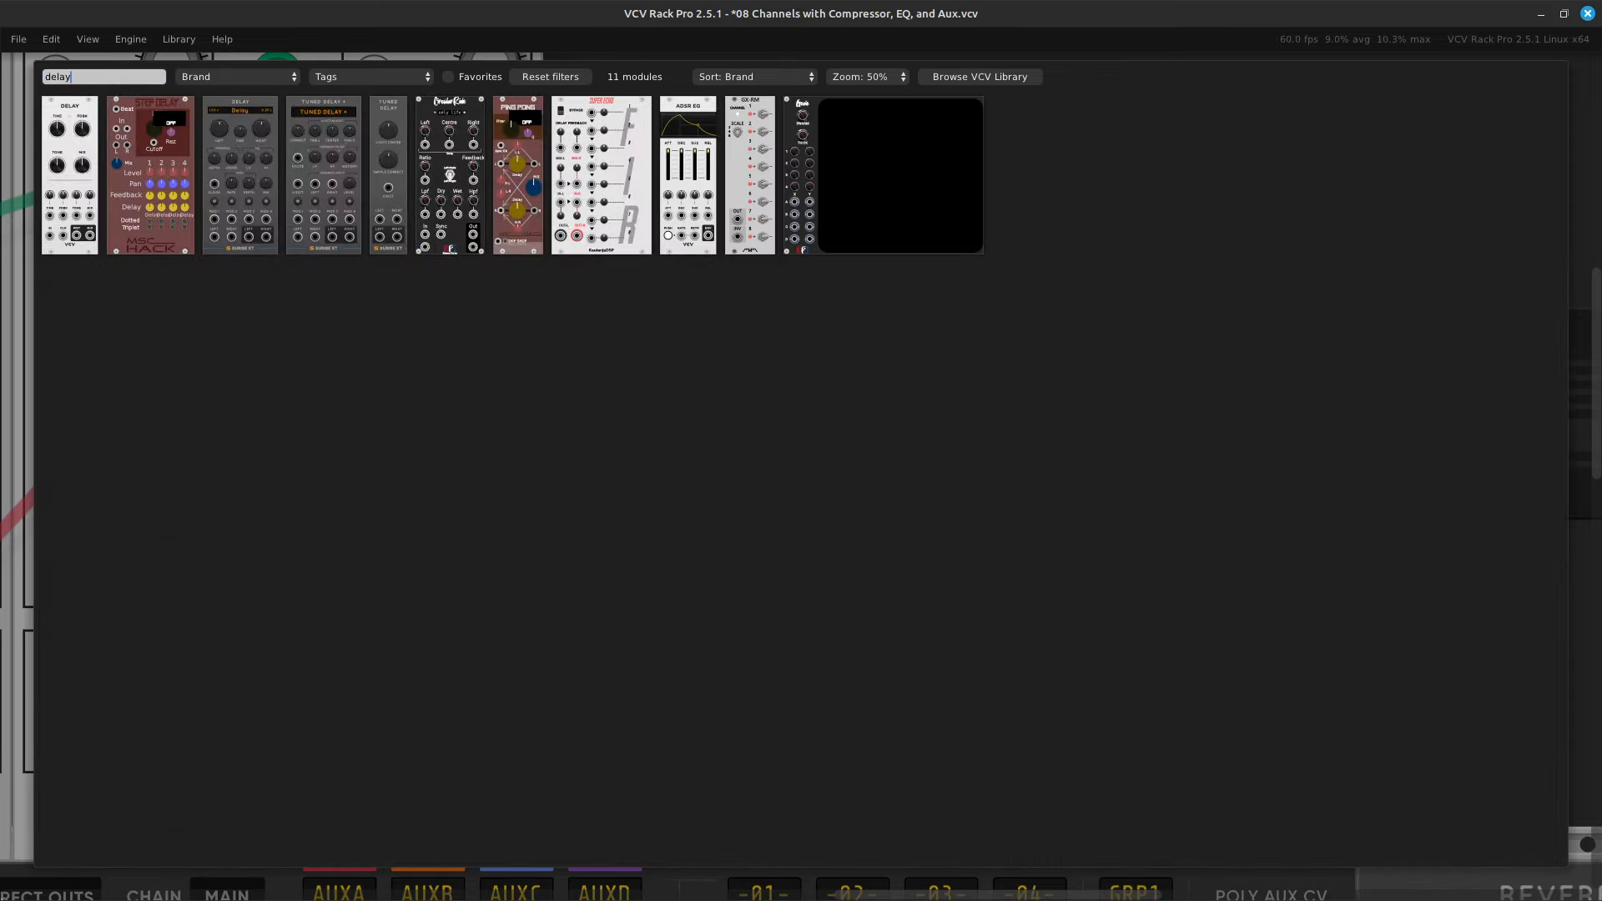
left_click(239, 175)
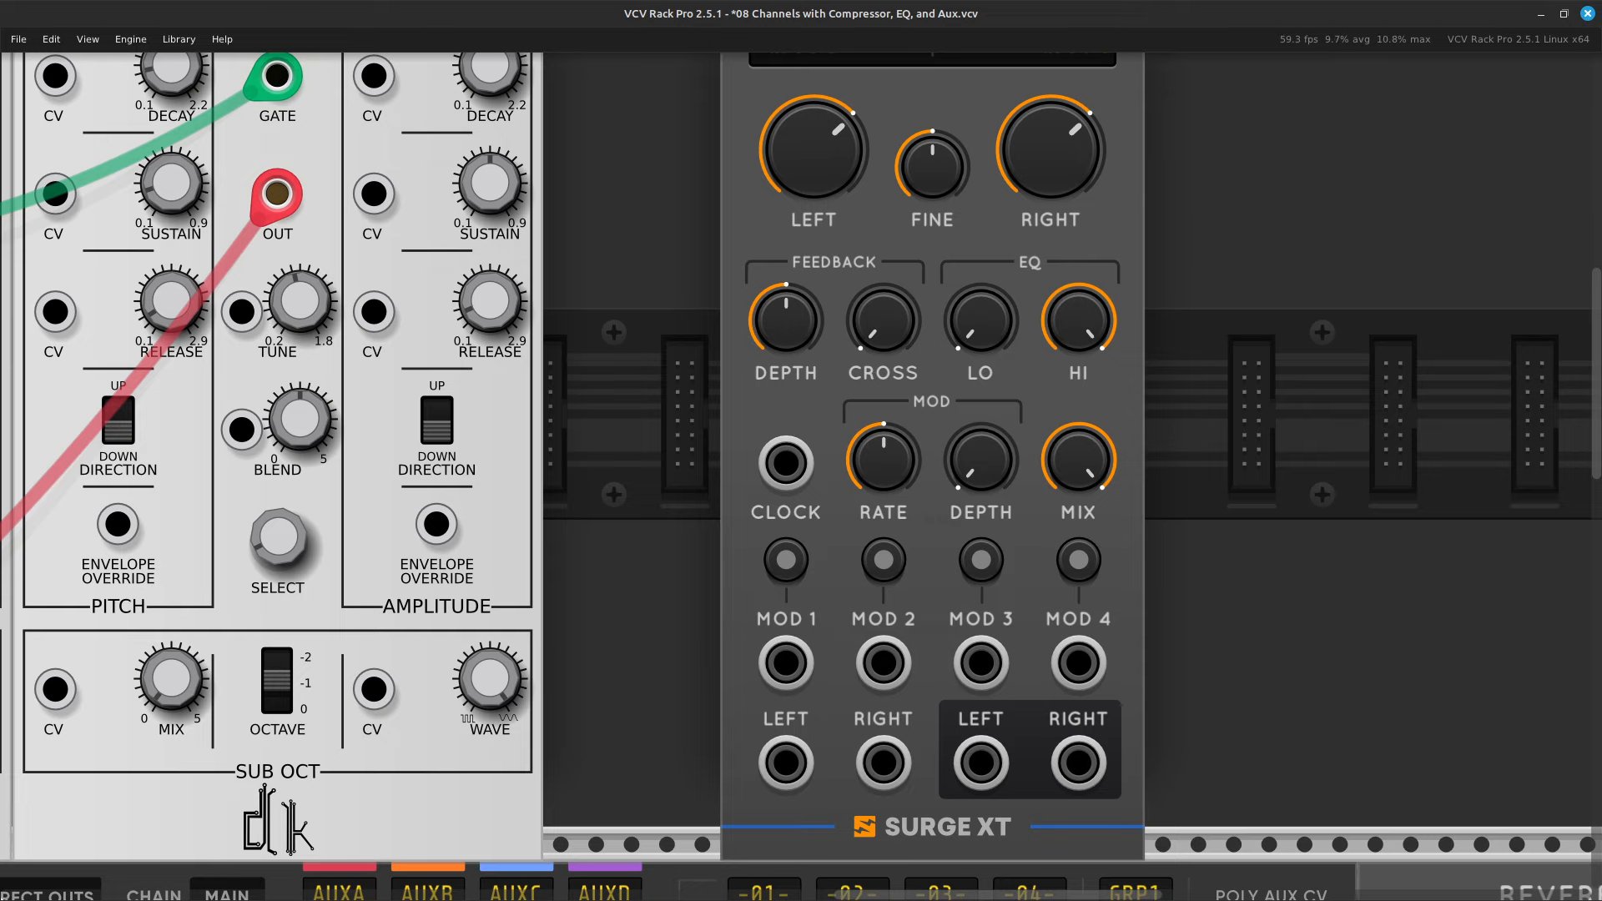
Move the Delay module flush against the second Marionette Bass.
scroll(933, 200, "up", 5)
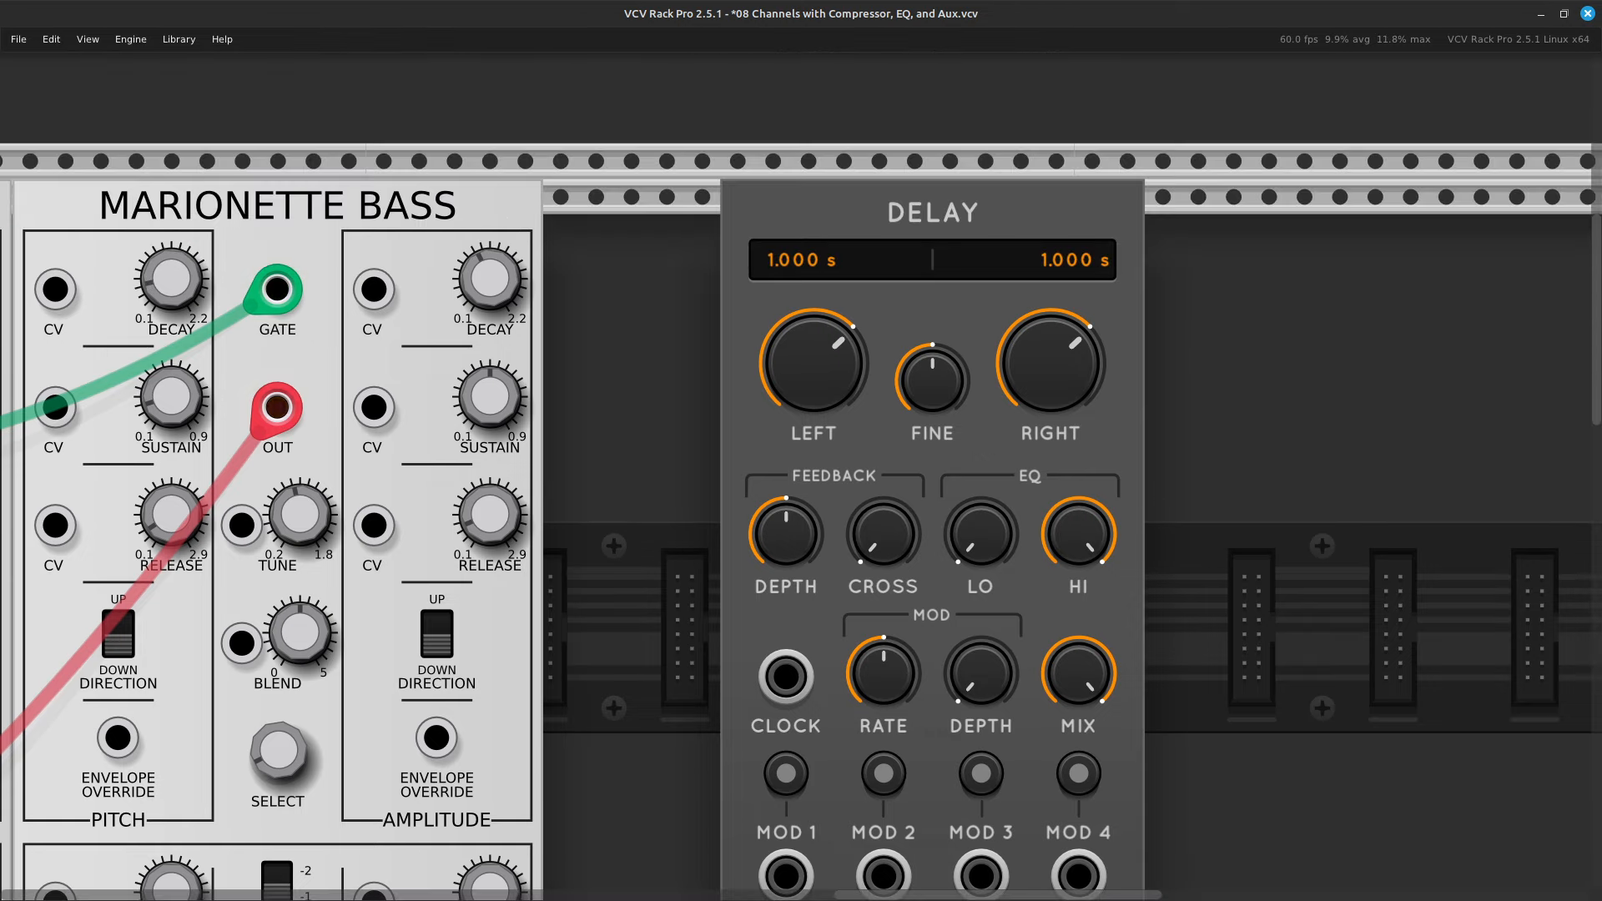
scroll(802, 451, "right", 4)
scroll(801, 451, "down", 5)
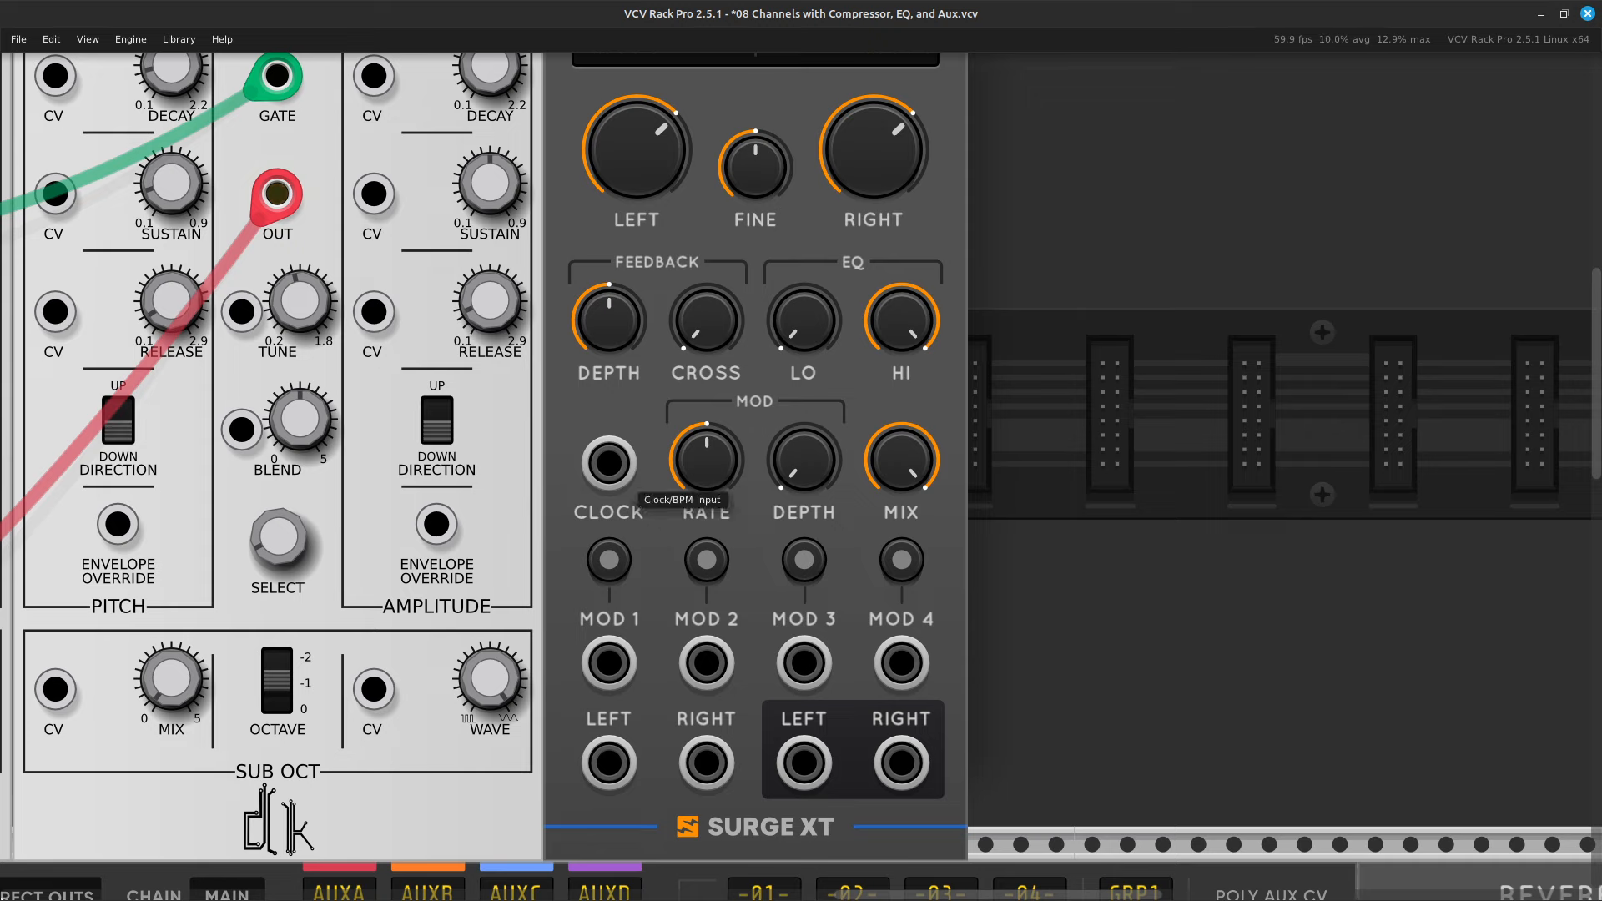
Patch a purple cable from the Delay's Clock/BPM input to a free Clock 1 output on the clock module.
right_click(612, 461)
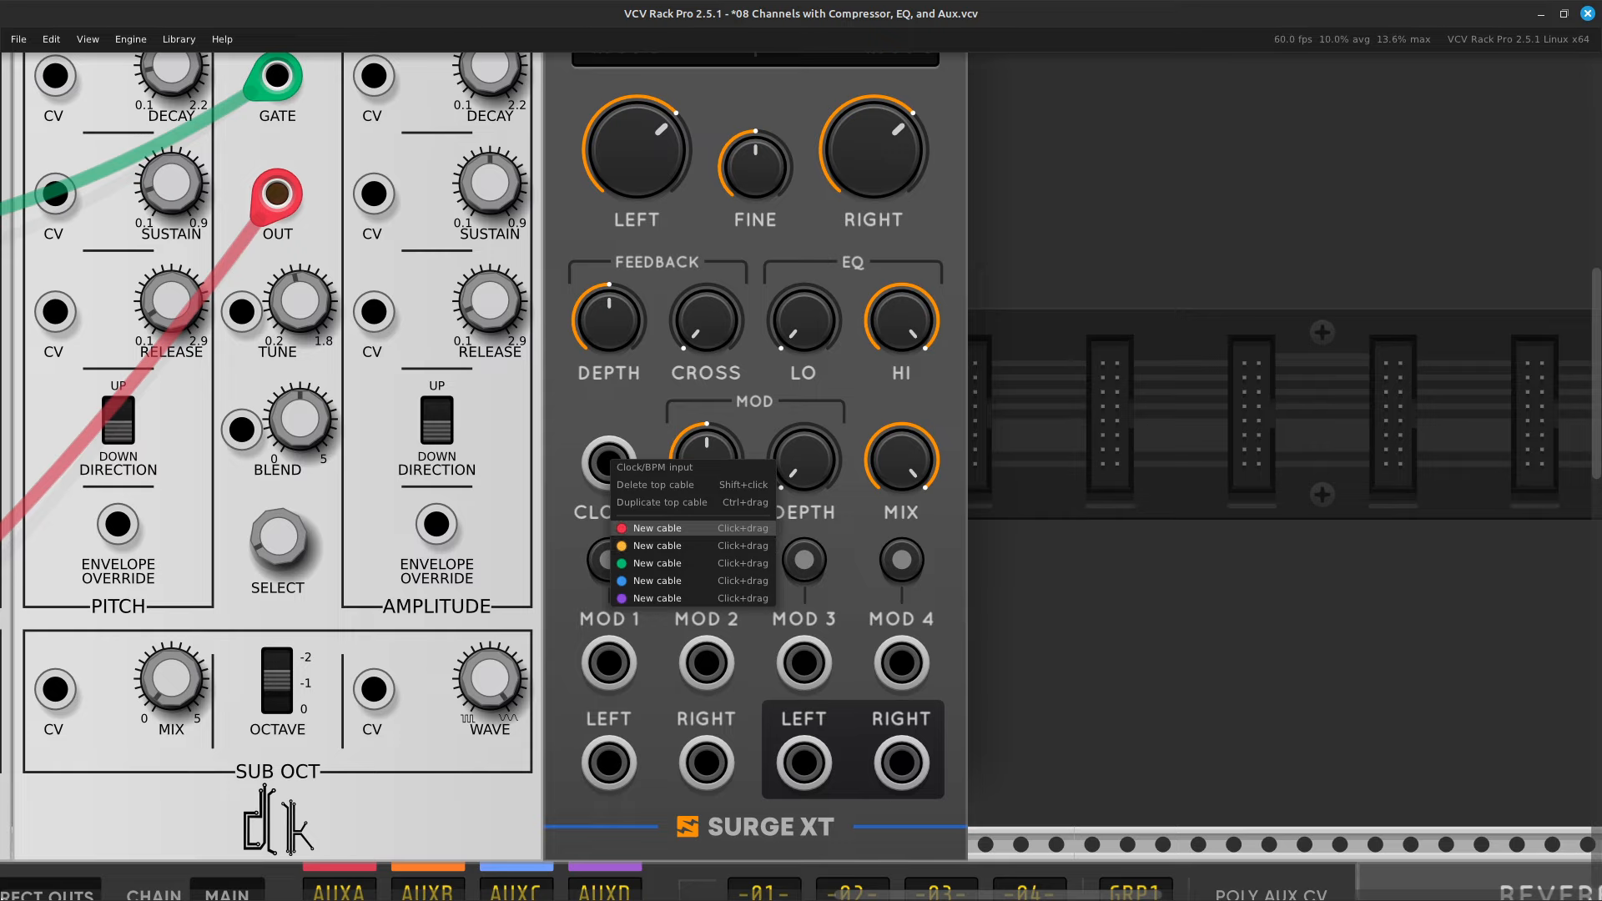
scroll(598, 637, "left", 18)
left_click_drag(635, 598, 630, 470)
scroll(348, 685, "left", 20)
scroll(329, 687, "up", 3)
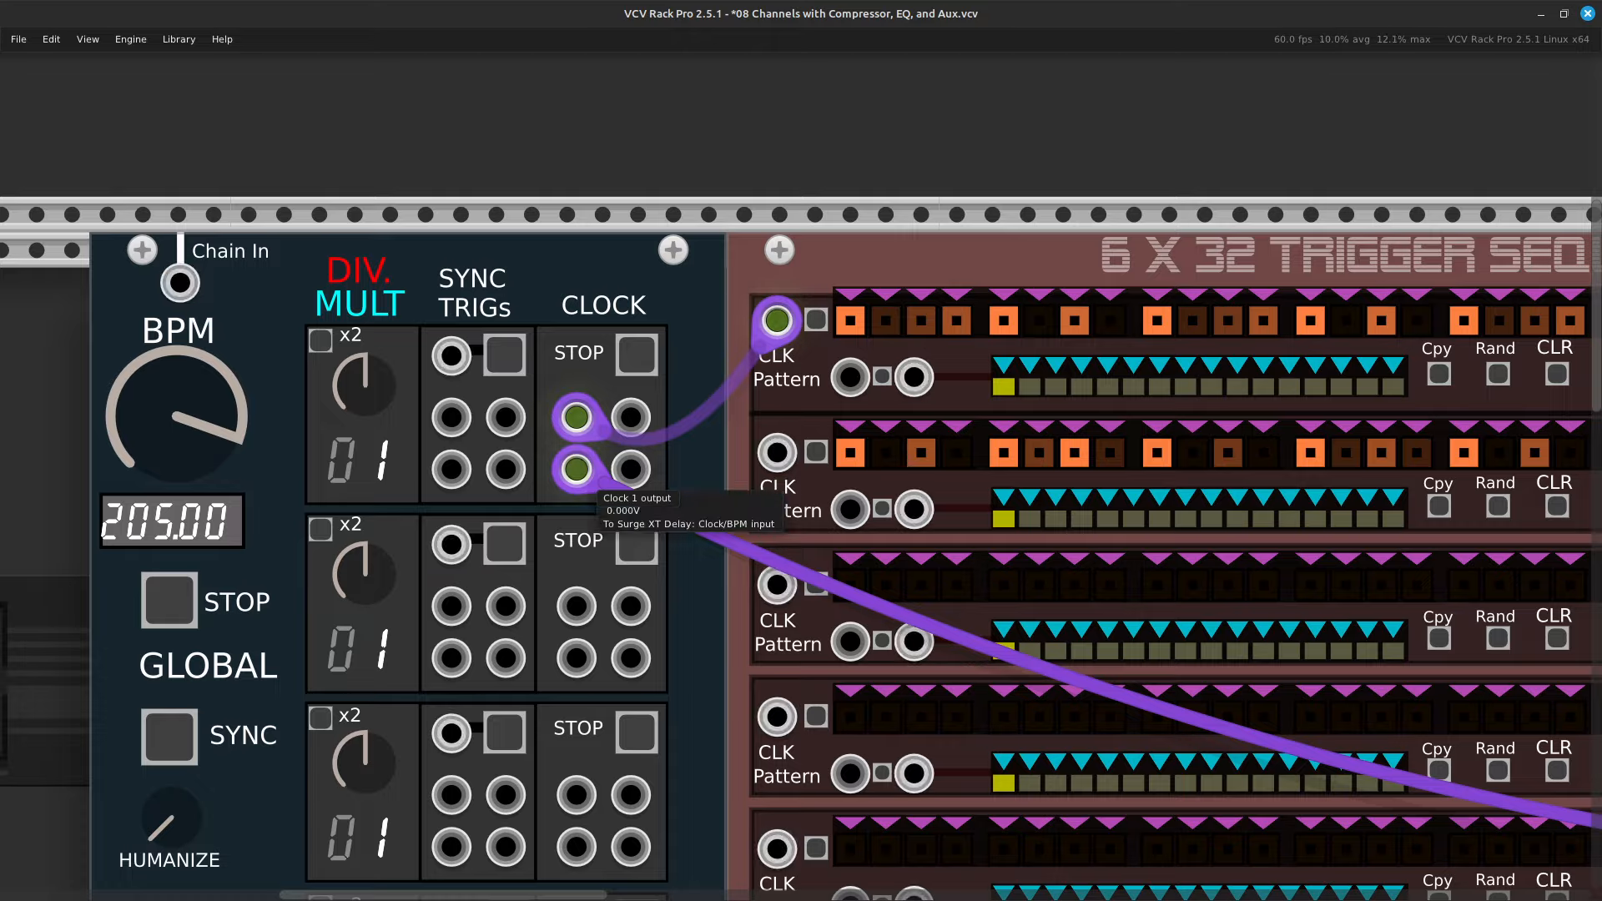
Pan mixer channel 1 well to the left and channel 2 about 59% to the right.
scroll(630, 469, "right", 15)
scroll(1078, 531, "right", 11)
scroll(1078, 530, "down", 18)
scroll(1008, 515, "right", 8)
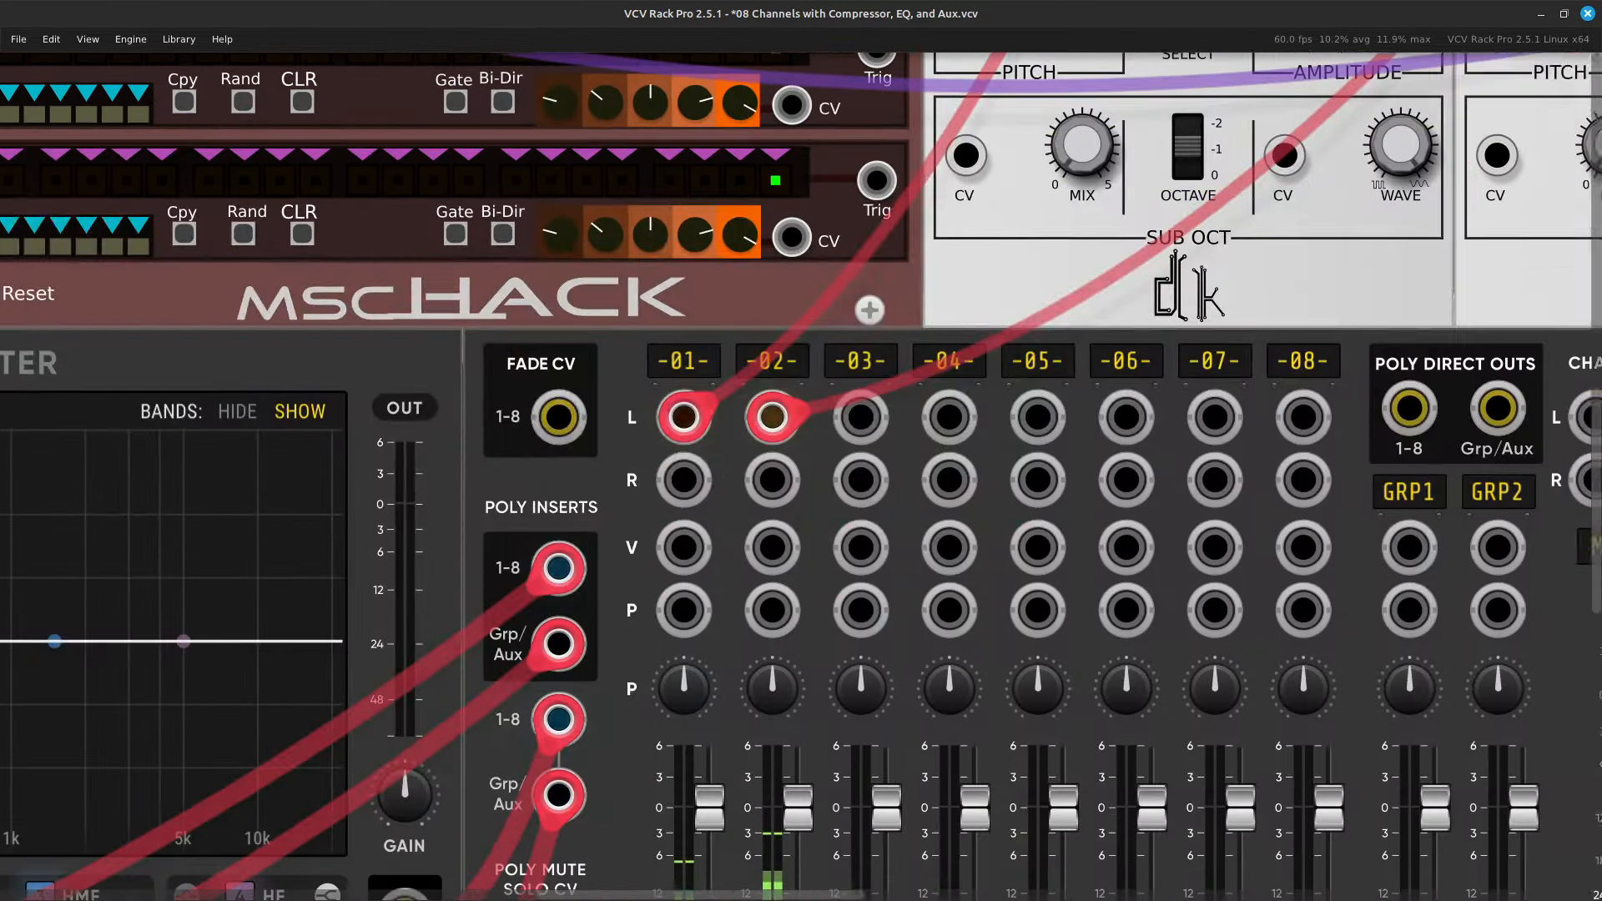
scroll(1007, 515, "down", 4)
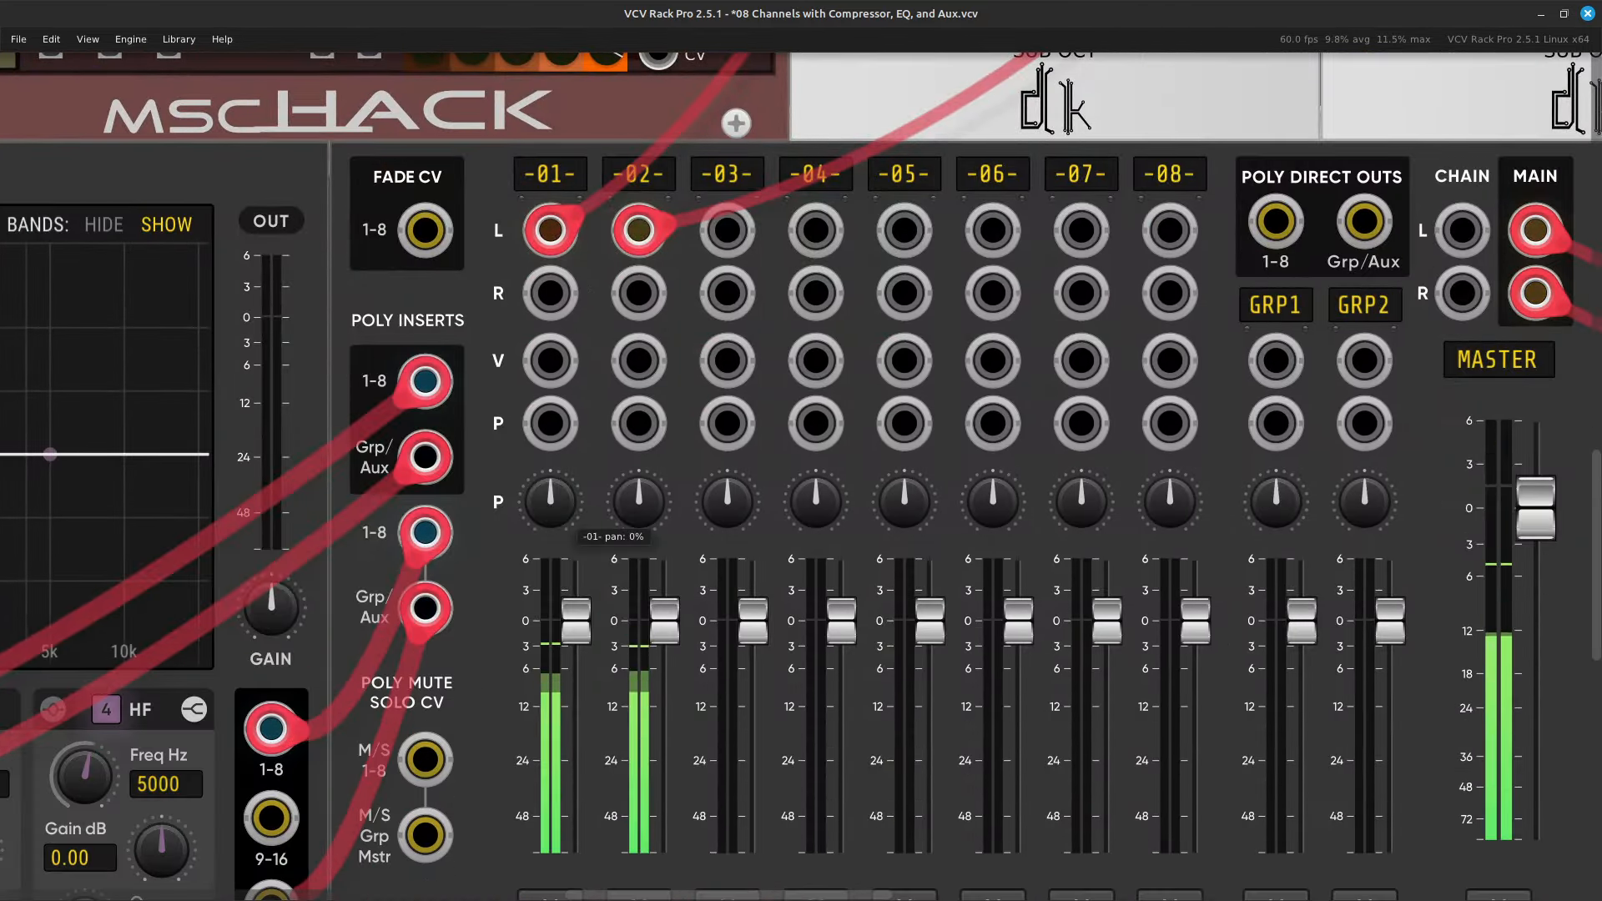
left_click_drag(550, 501, 550, 534)
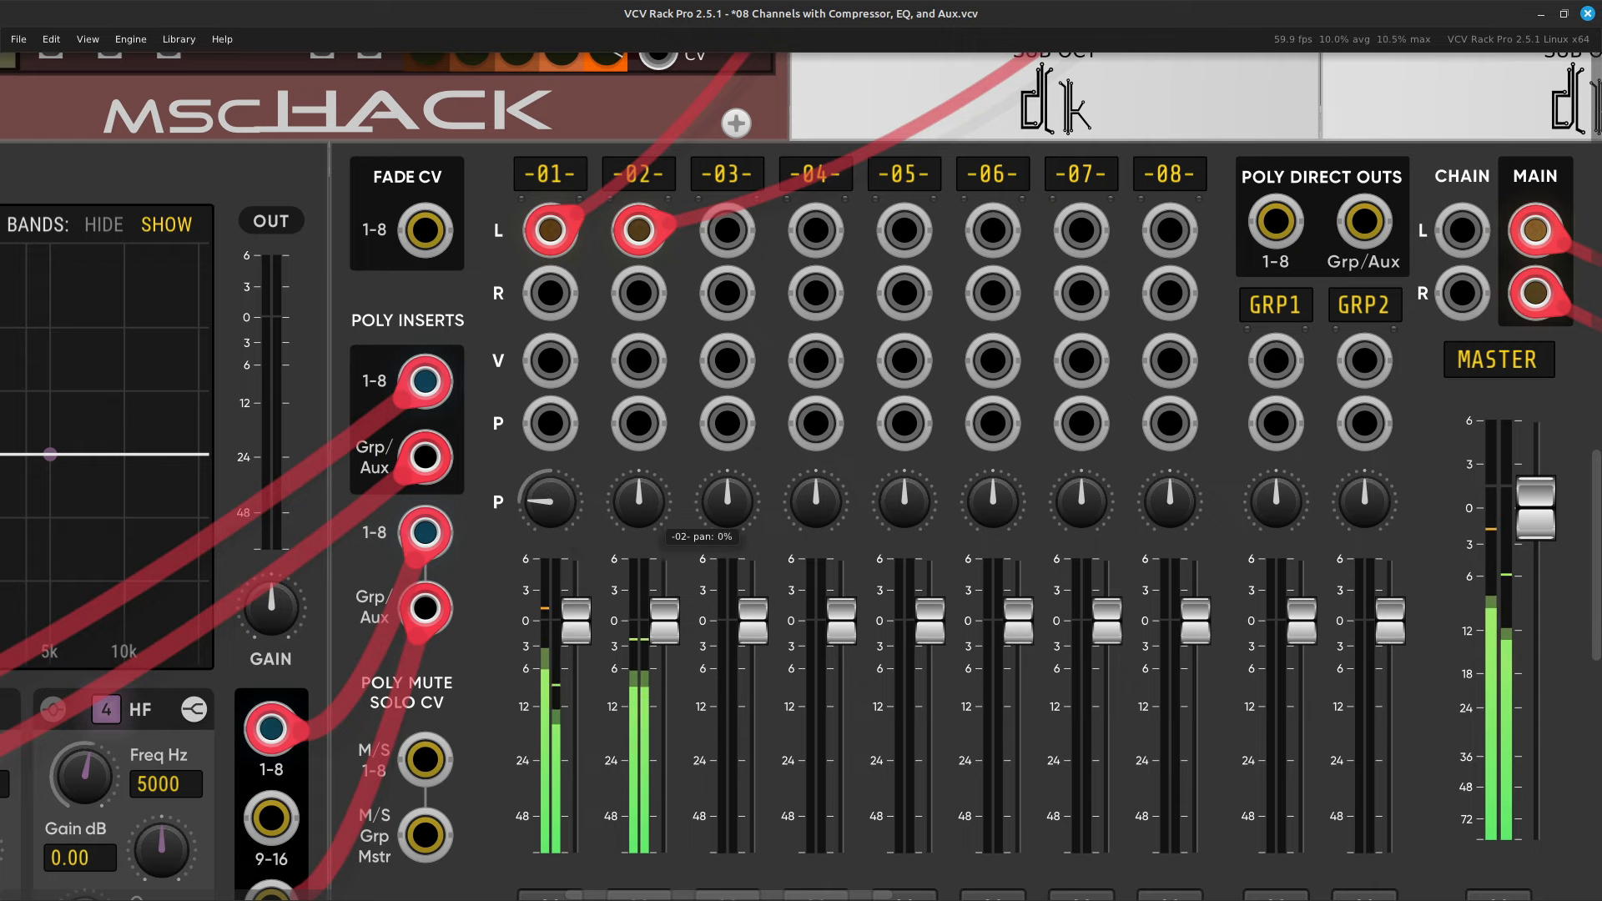
left_click_drag(638, 501, 638, 485)
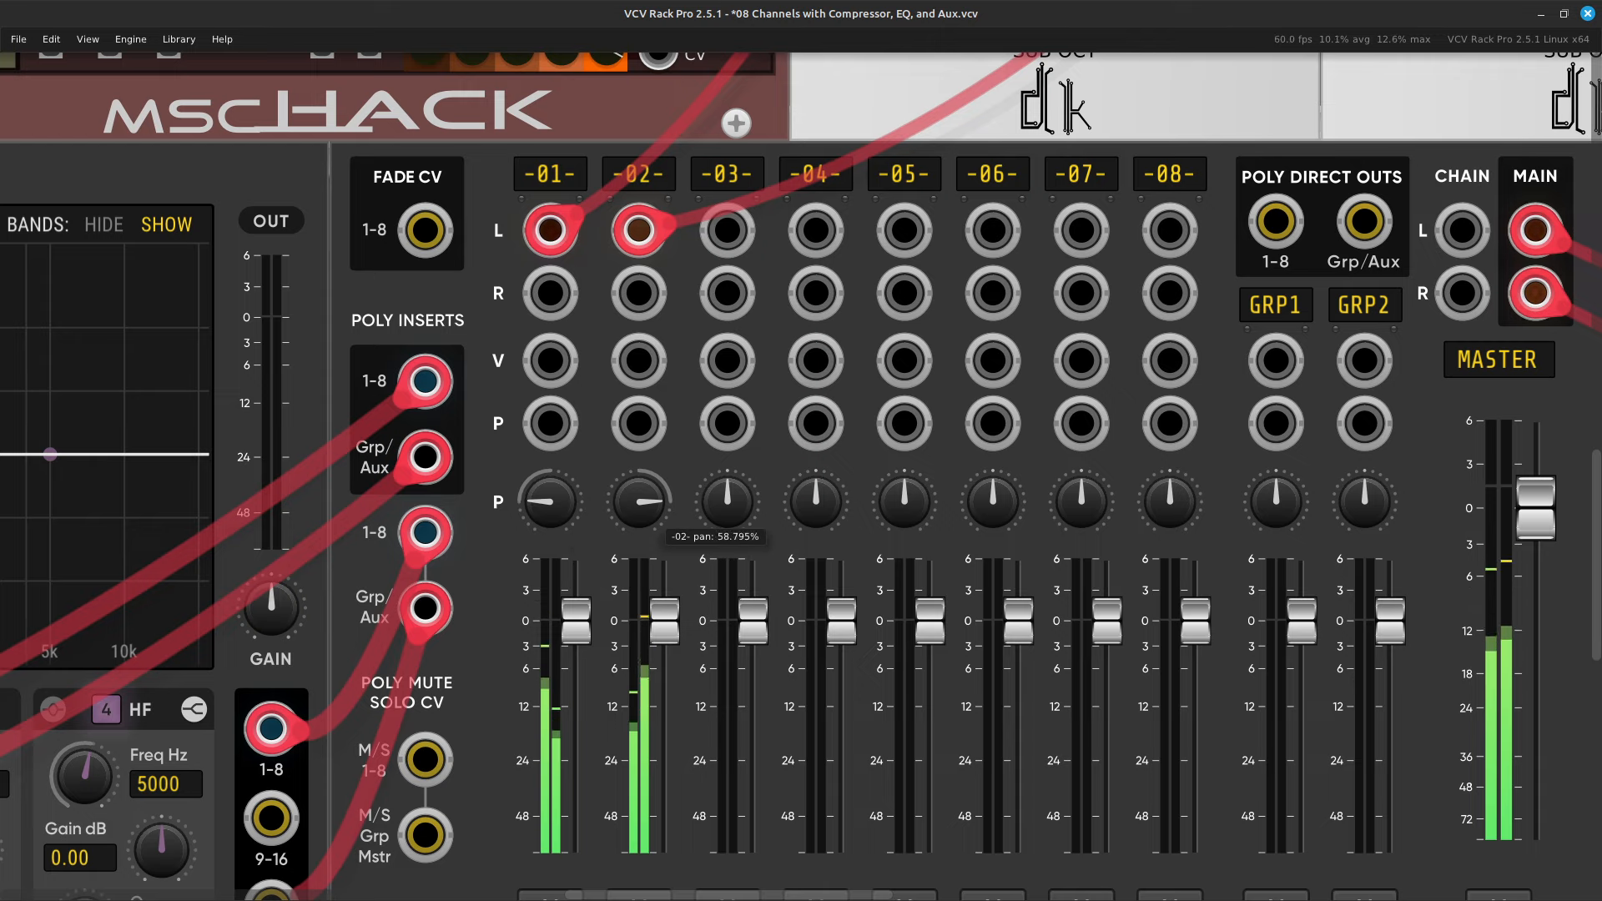
Move the first Marionette Bass's cable end from mixer channel 1's left input to the Delay's left input.
scroll(801, 476, "up", 10)
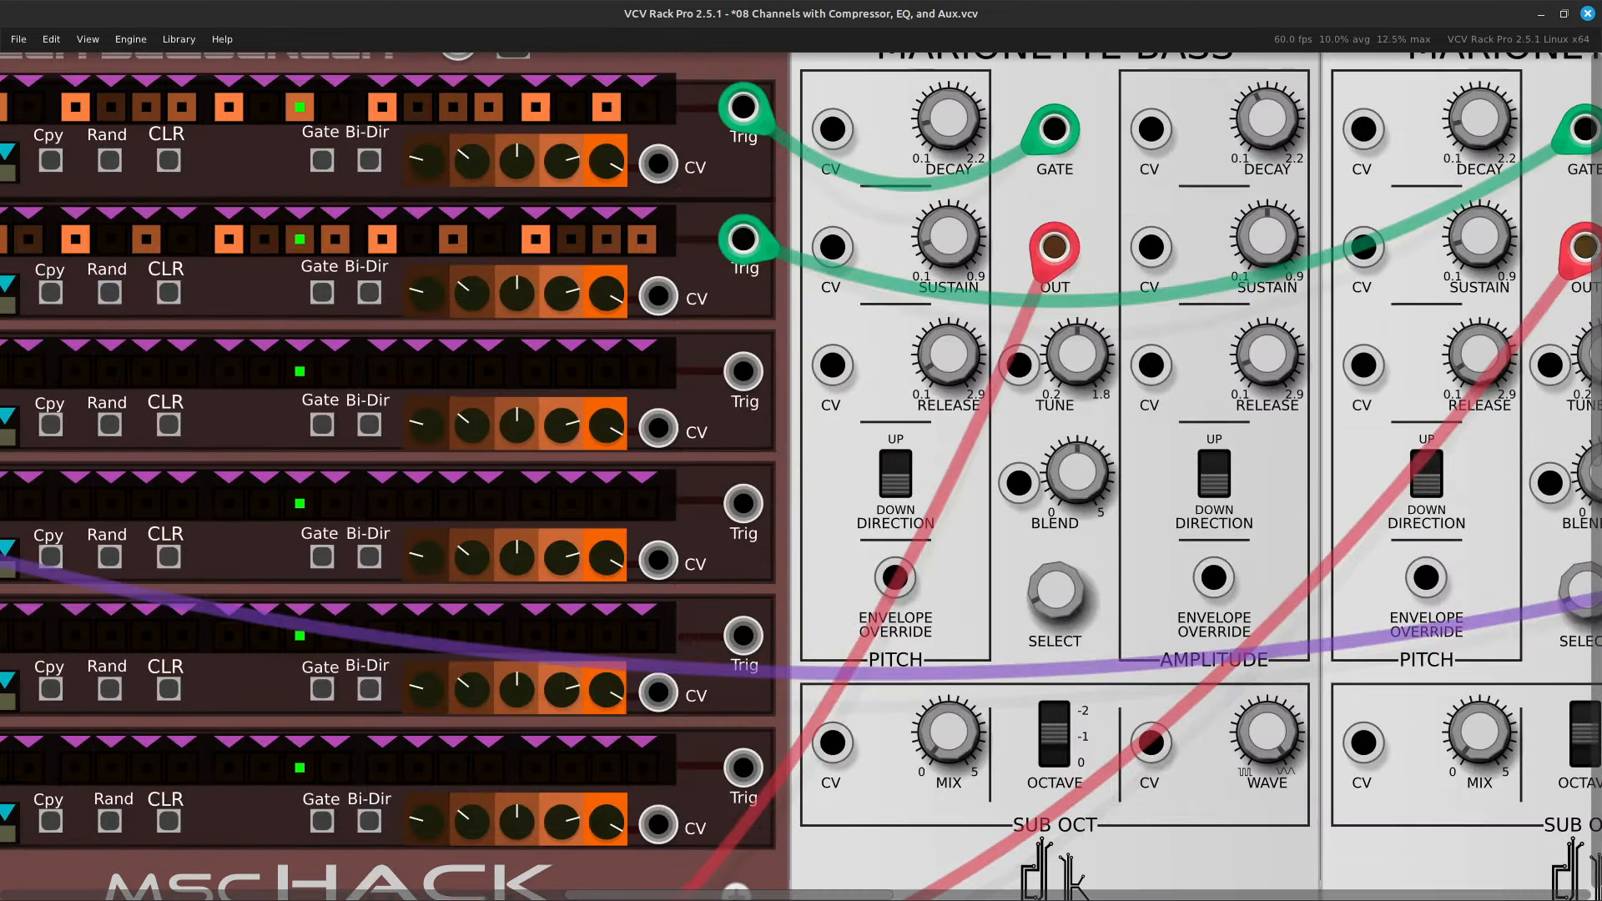
scroll(801, 476, "right", 5)
scroll(801, 476, "right", 15)
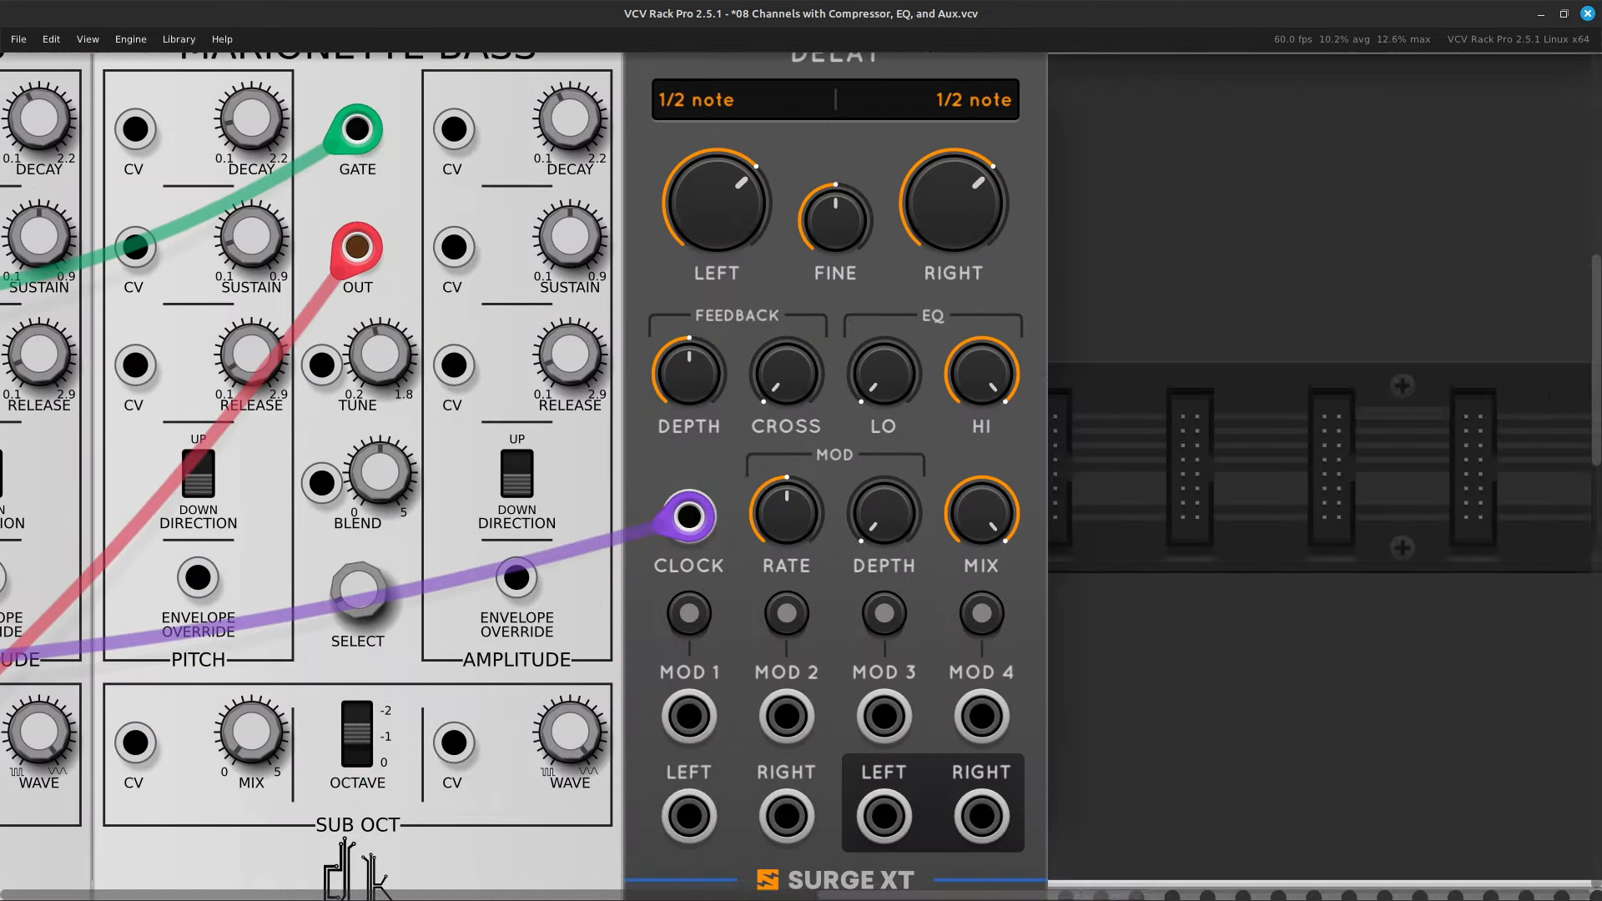
scroll(801, 476, "up", 3)
scroll(801, 475, "down", 2)
scroll(801, 476, "left", 4)
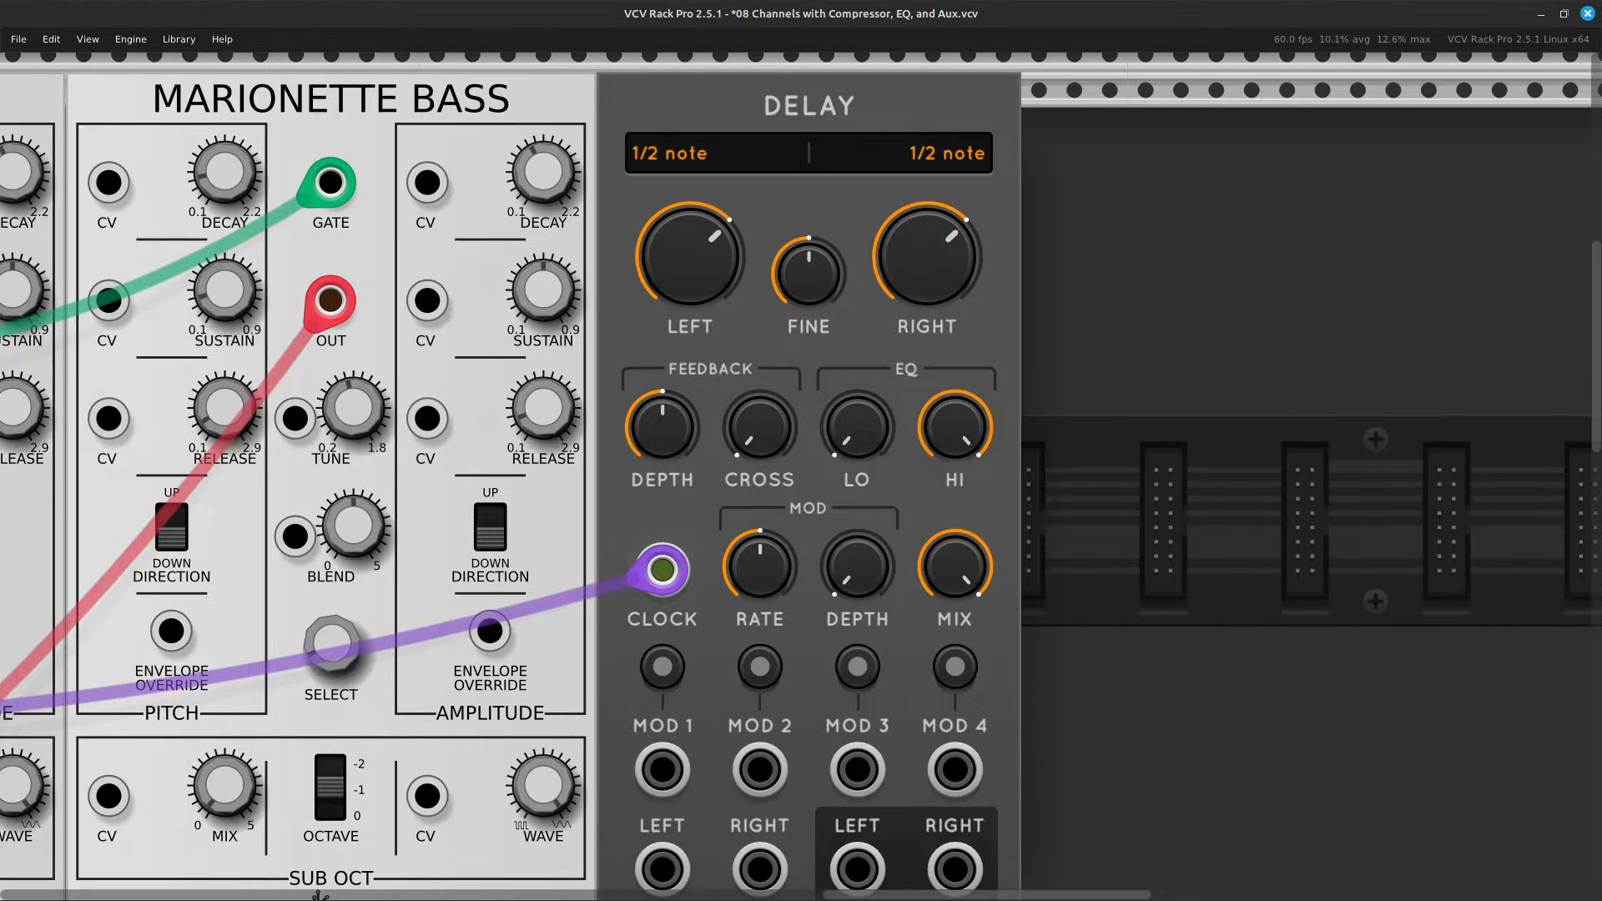
scroll(801, 476, "down", 9)
scroll(801, 475, "left", 20)
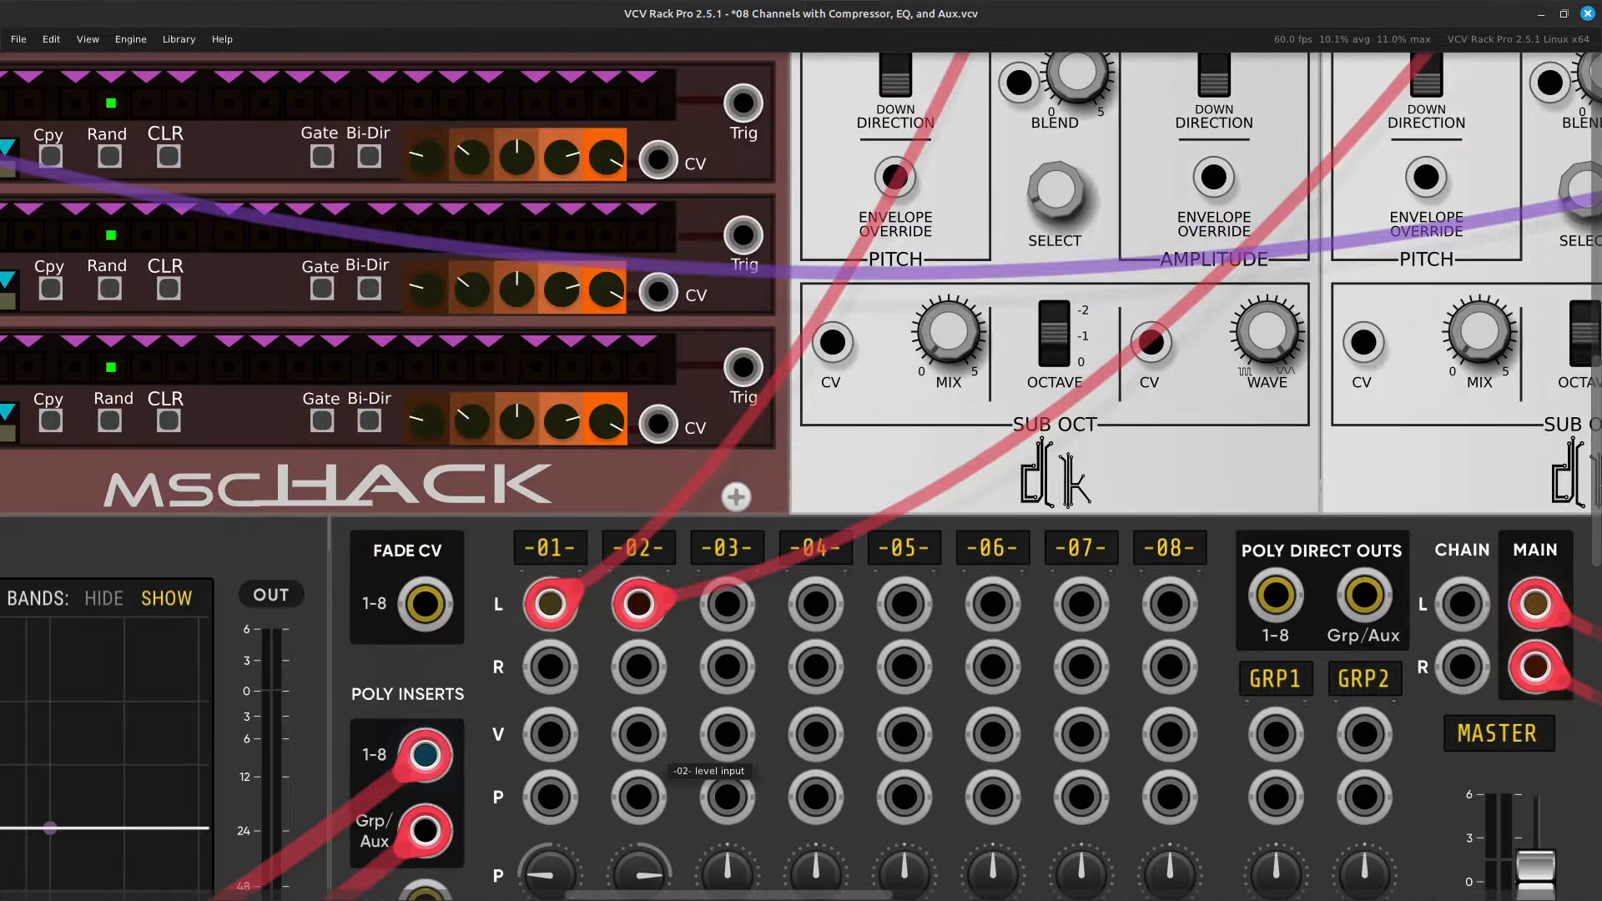
left_click_drag(550, 603, 582, 415)
scroll(722, 739, "right", 4)
scroll(594, 322, "right", 20)
Move the second Marionette Bass's cable end from mixer channel 2's left input to the Delay's right input.
scroll(583, 415, "left", 20)
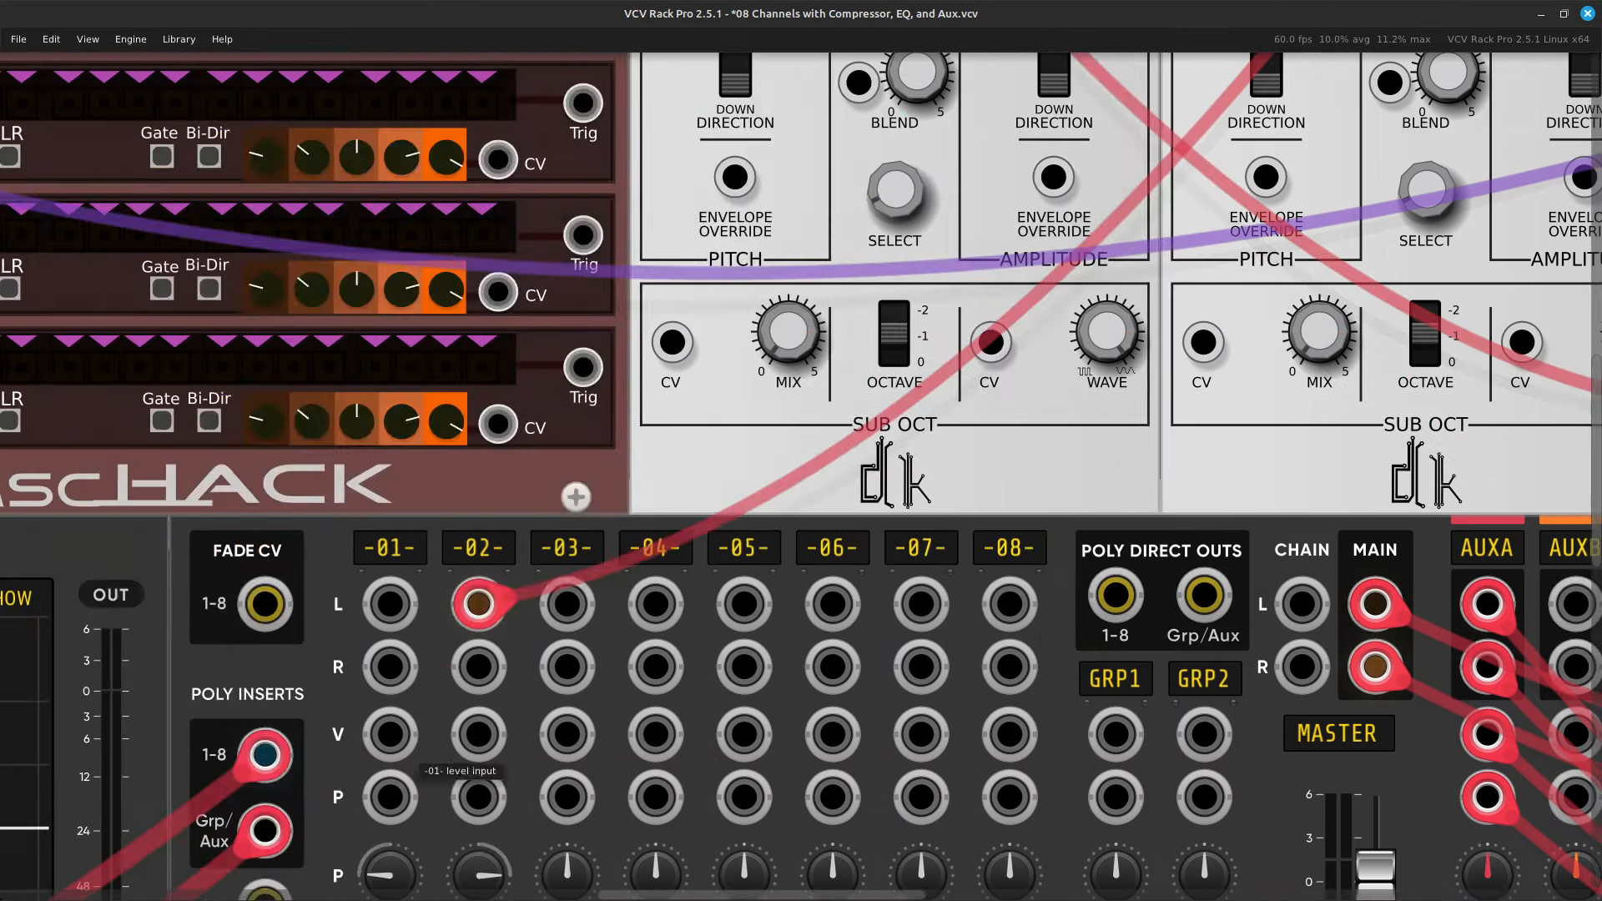
left_click_drag(478, 603, 572, 416)
scroll(887, 733, "right", 20)
scroll(823, 723, "right", 3)
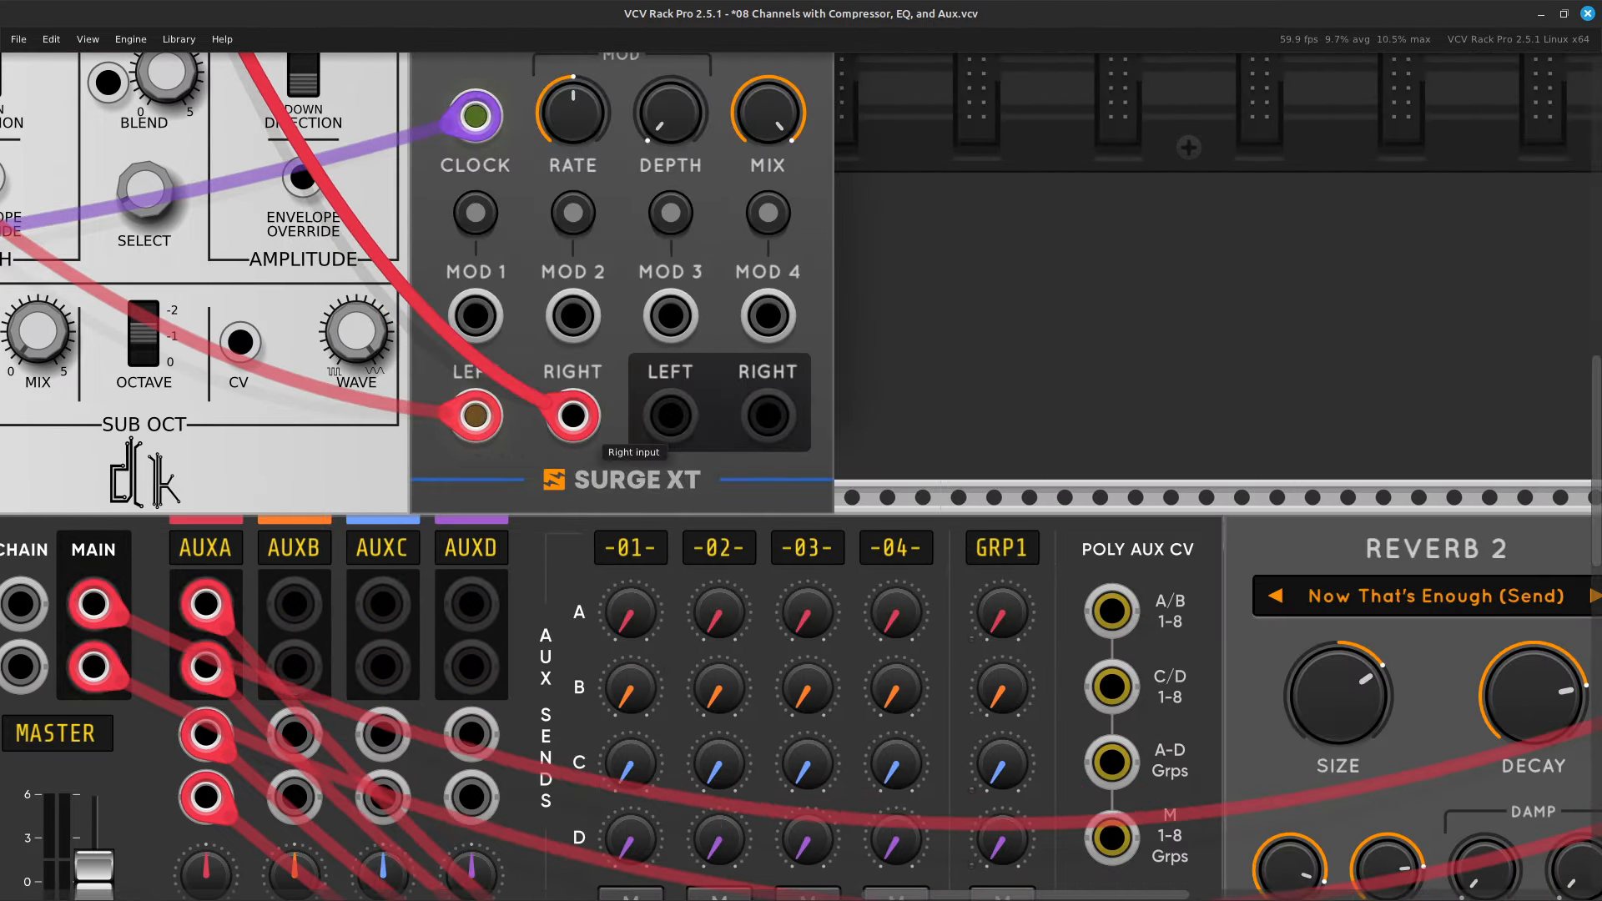
Patch red cables from the Delay's left and right outputs to the left inputs of mixer channels 1 and 2 respectively.
right_click(670, 415)
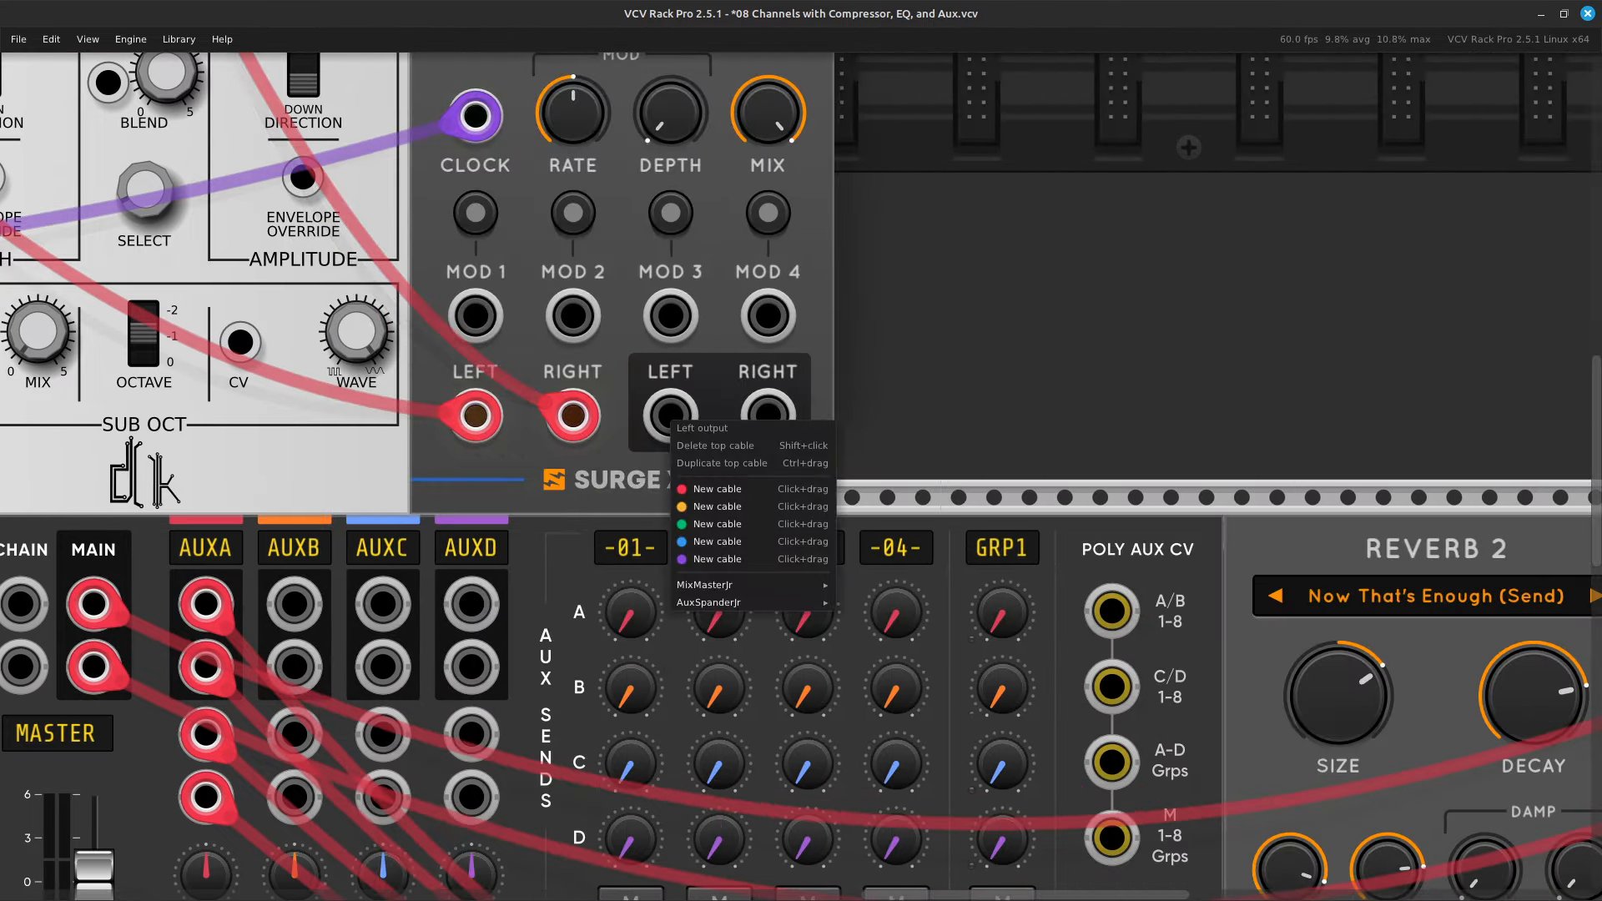
left_click_drag(755, 489, 469, 603)
scroll(766, 488, "left", 20)
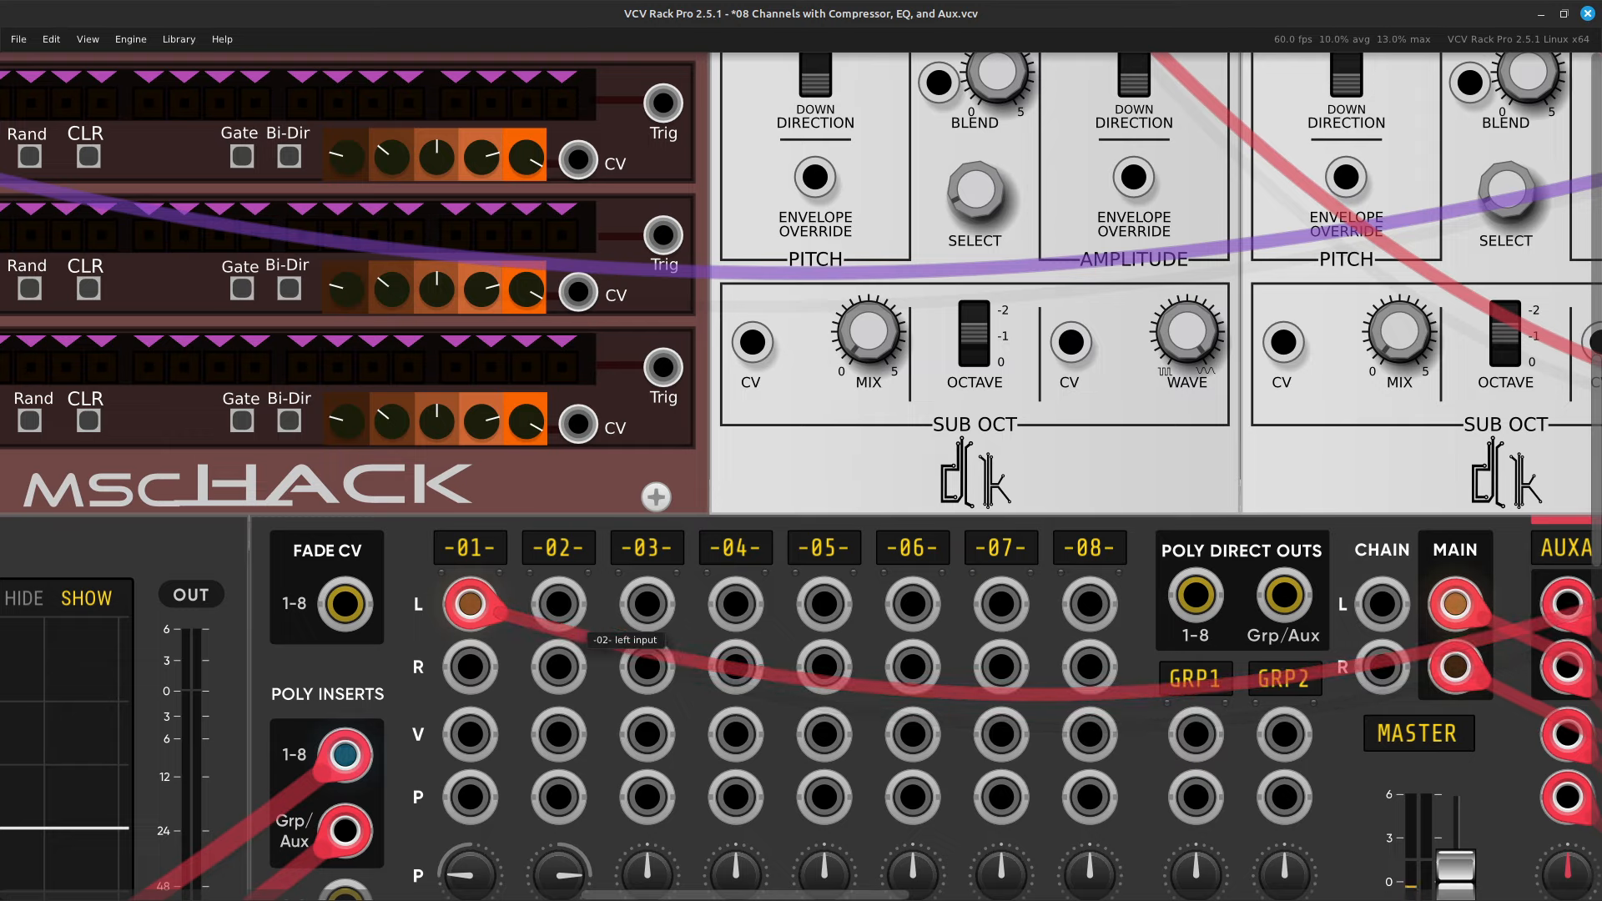
right_click(557, 606)
scroll(769, 664, "right", 20)
left_click_drag(602, 677, 741, 576)
Set both the left and right delay times of the Delay module to 1/4 dotted.
scroll(769, 663, "up", 3)
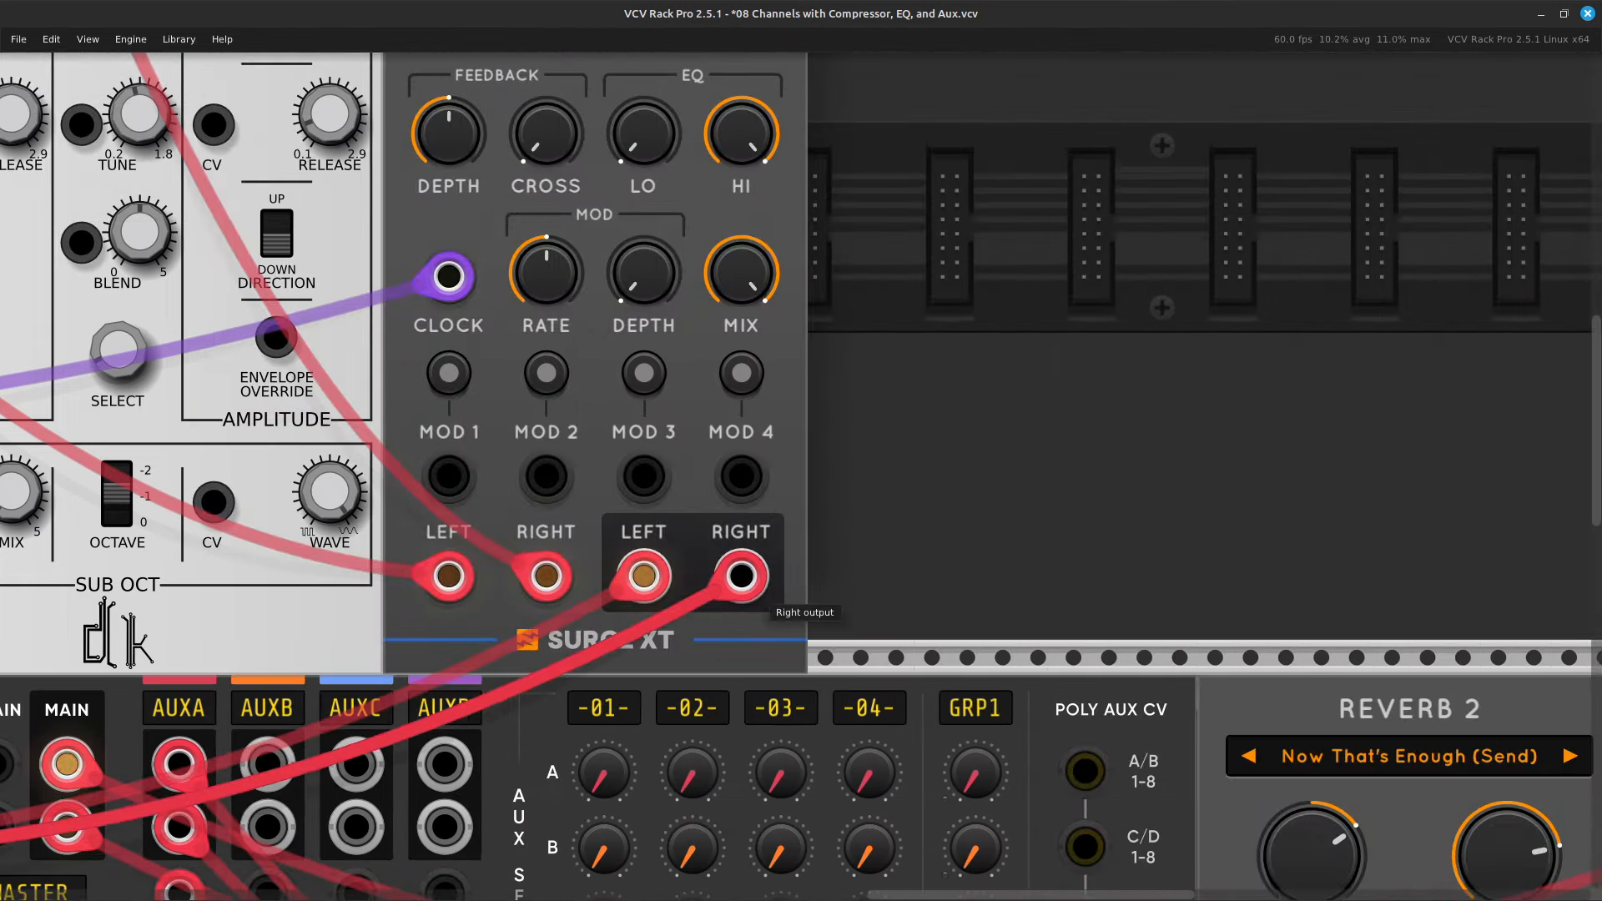
scroll(741, 575, "up", 3)
scroll(741, 576, "up", 3)
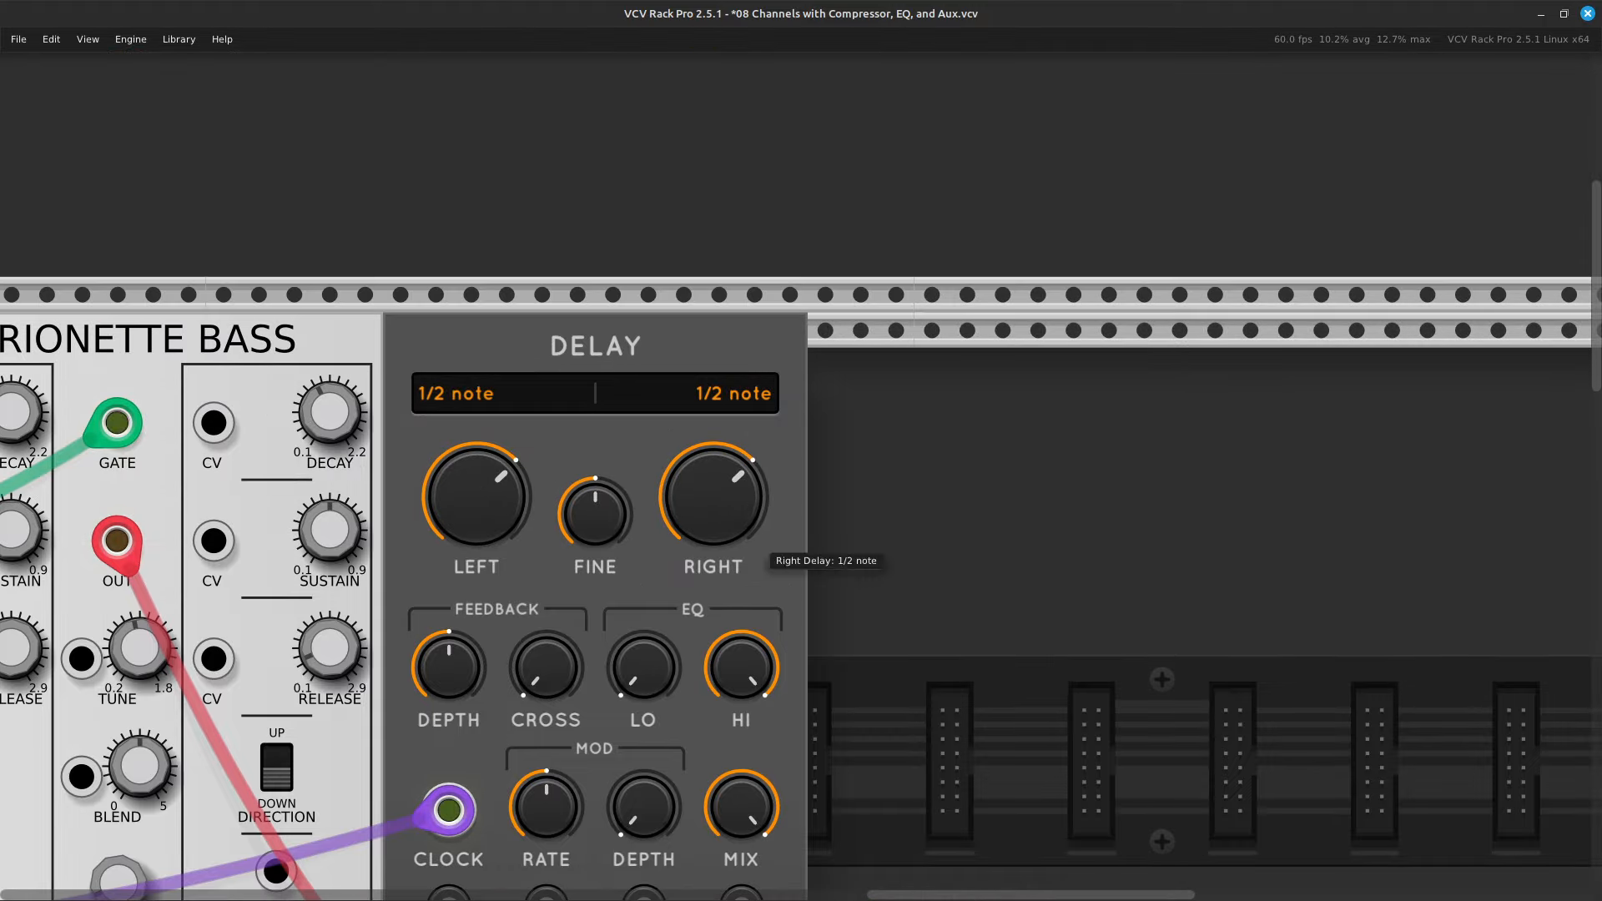
scroll(741, 576, "left", 3)
scroll(807, 451, "down", 5)
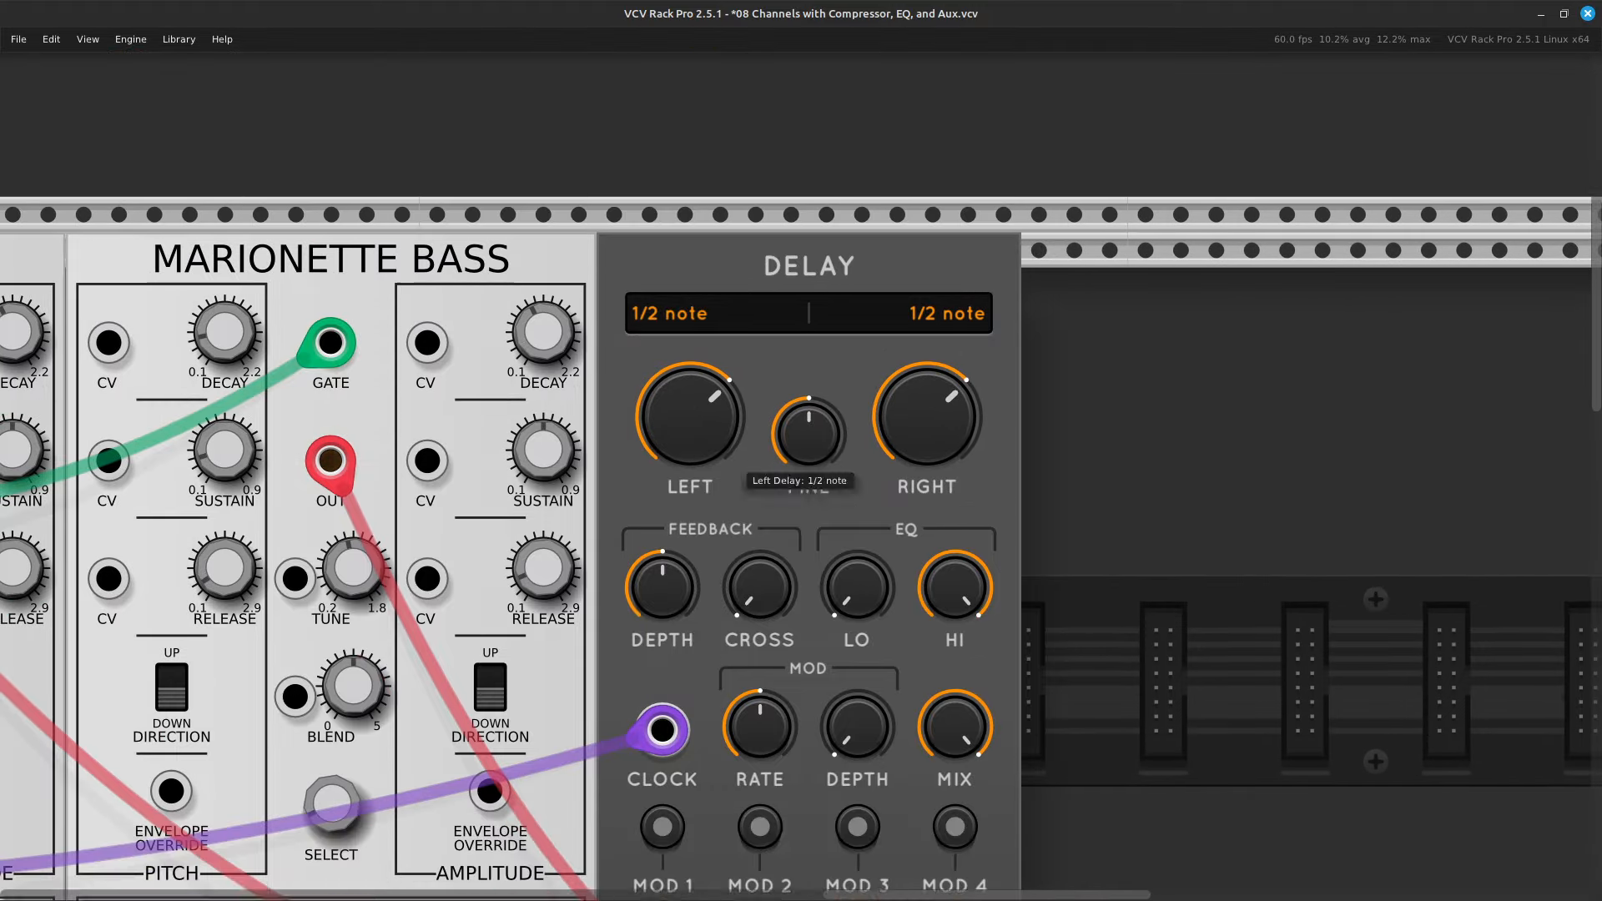
scroll(807, 451, "up", 3)
left_click_drag(690, 416, 690, 419)
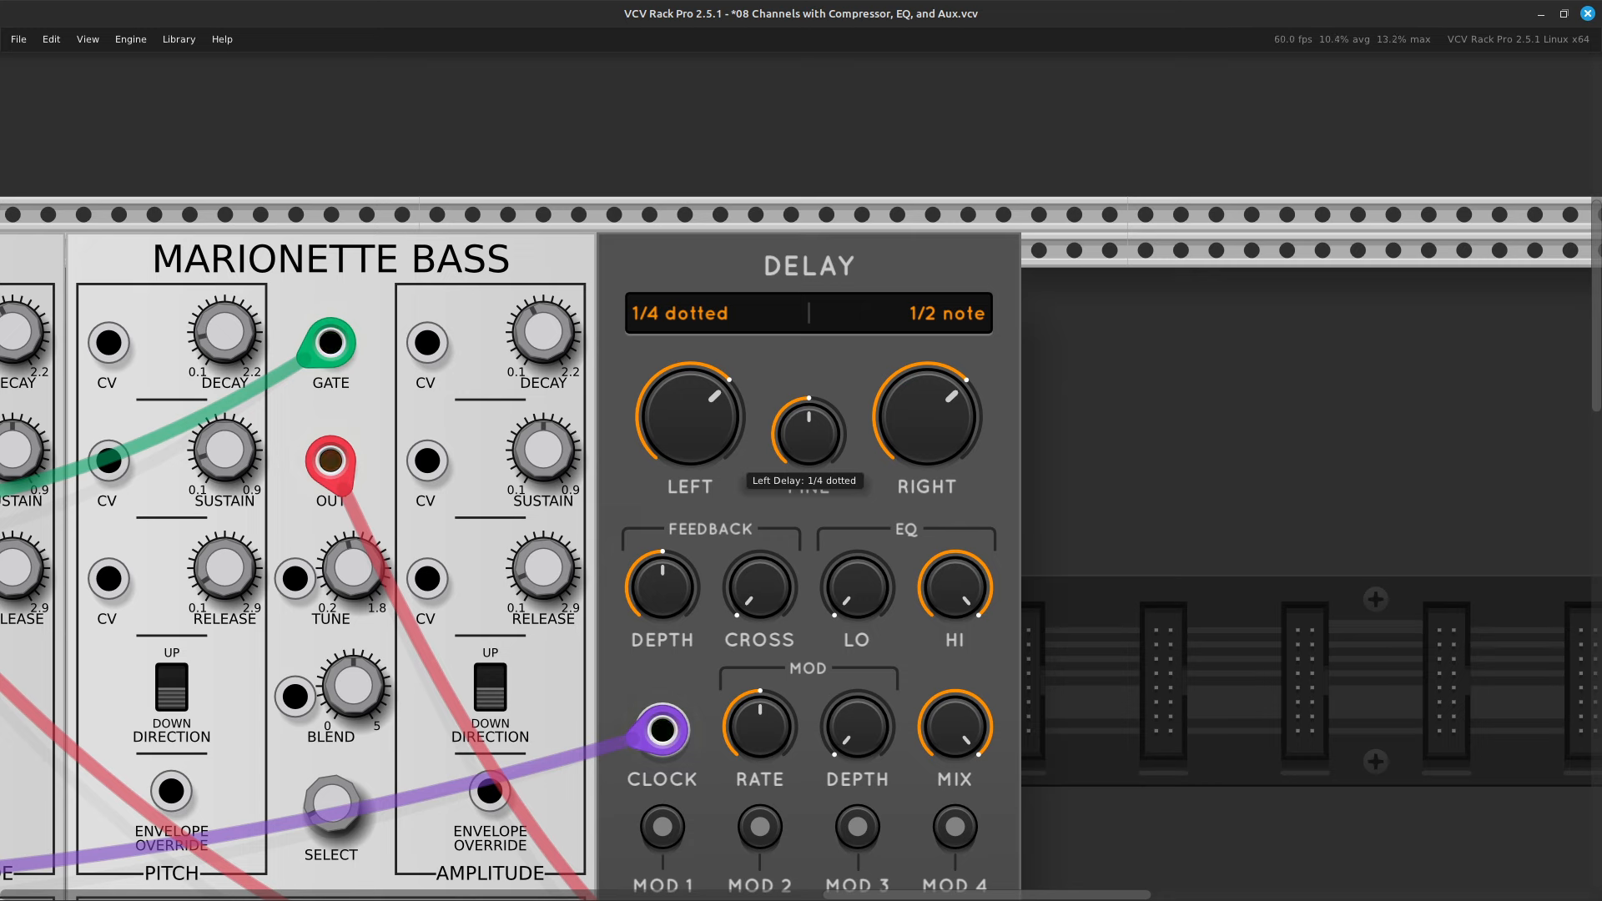
mouse_move(927, 417)
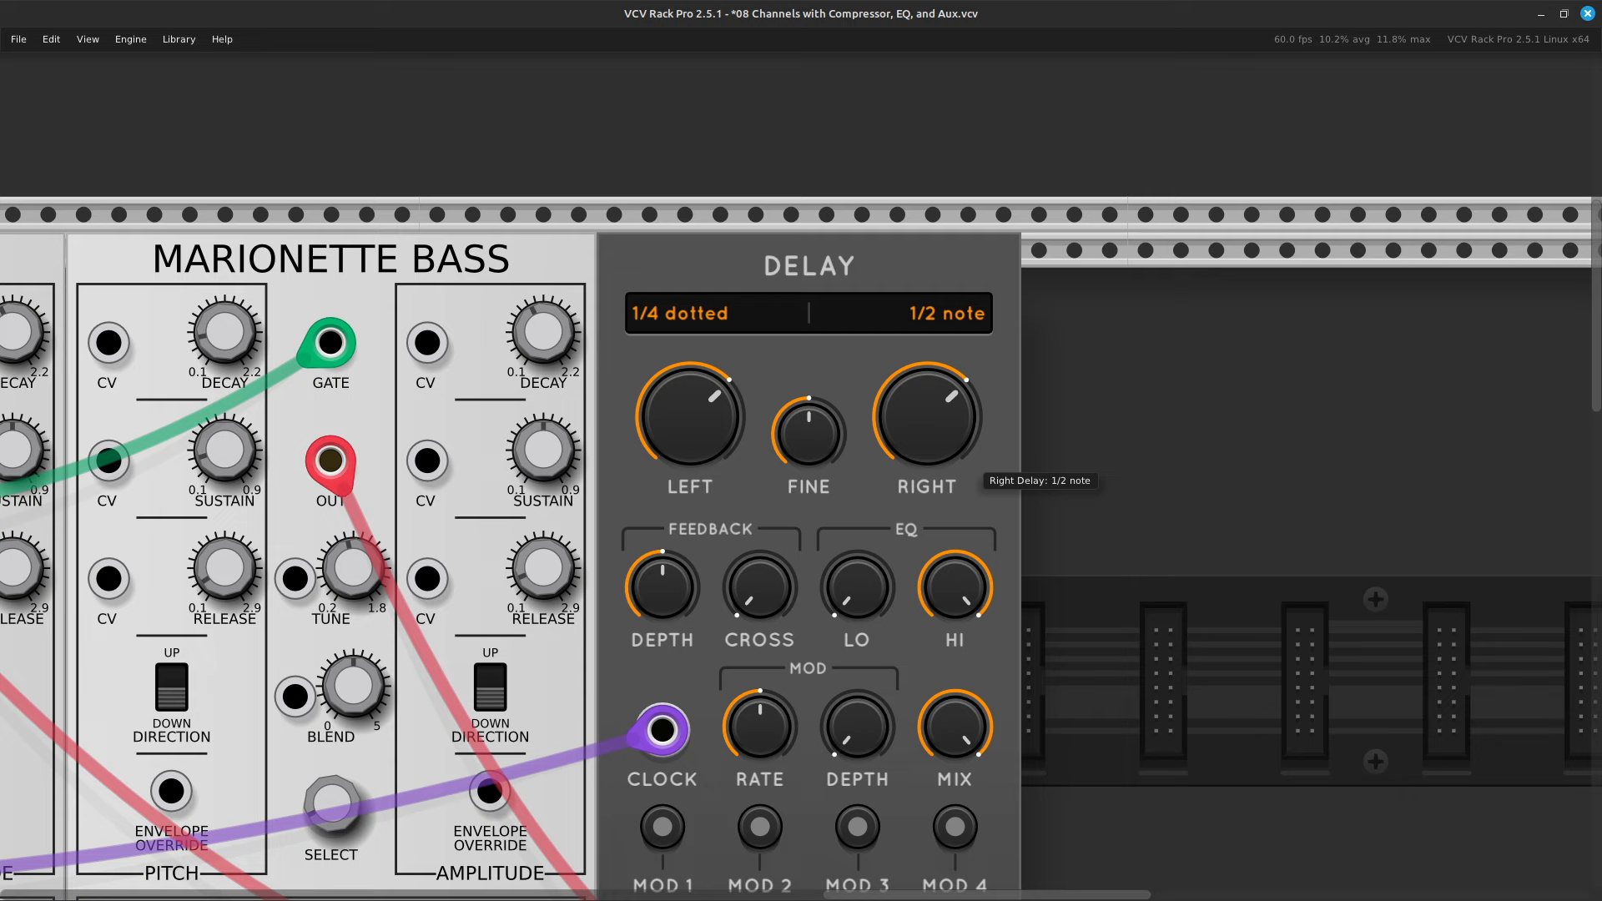
left_click_drag(927, 416, 927, 420)
Lower the Delay's feedback depth to less than a fifth of its range and try out the crossfeed.
mouse_move(690, 616)
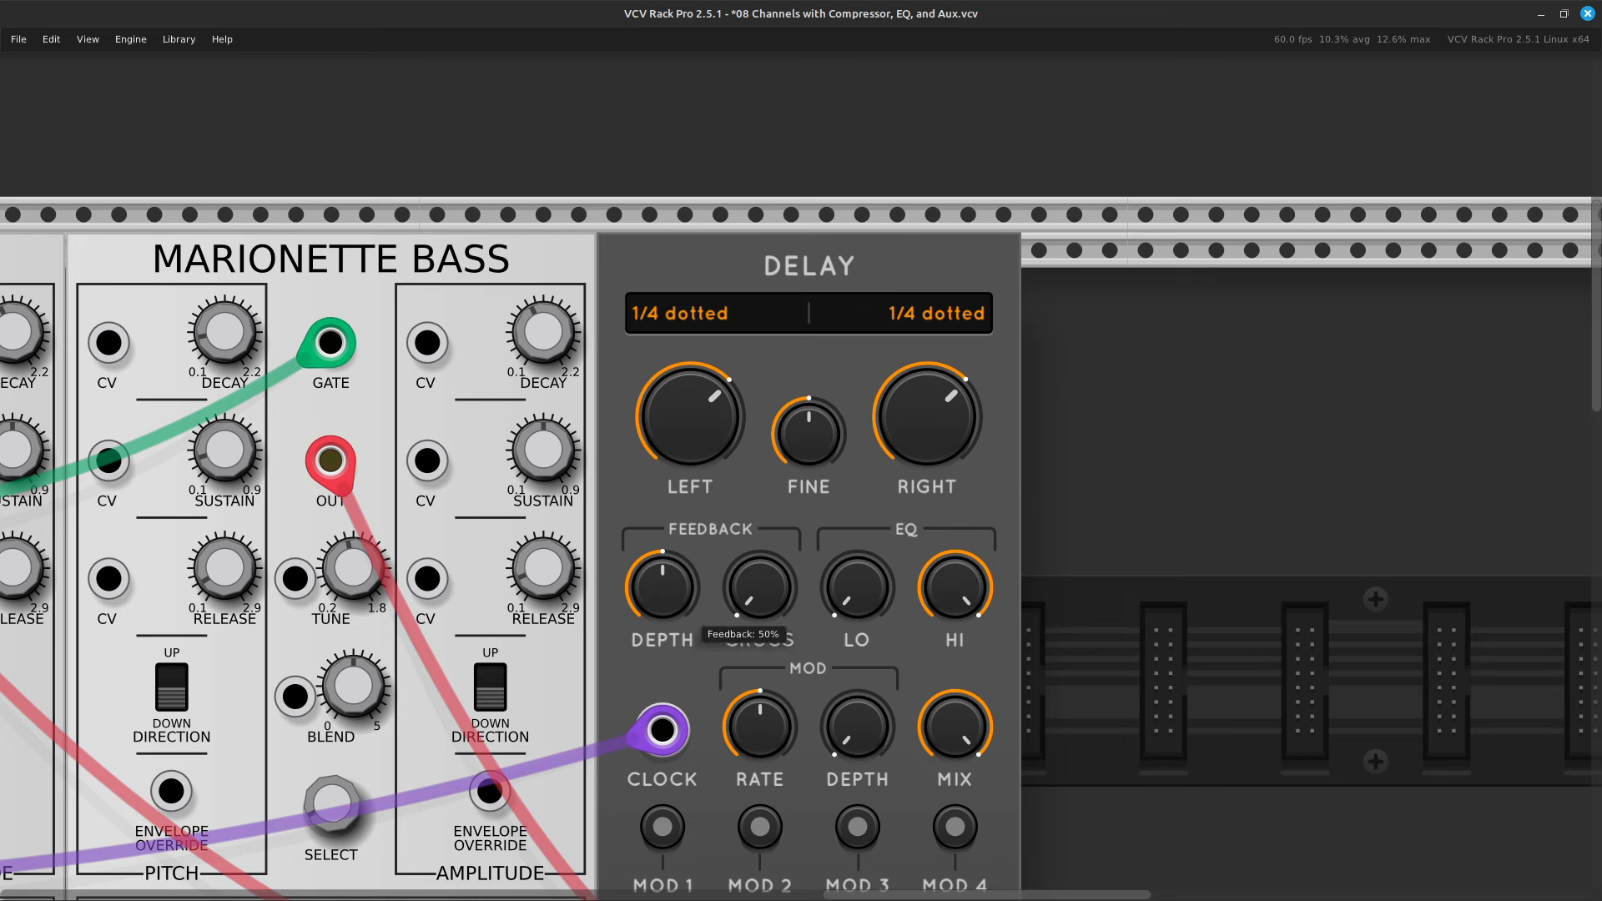
left_click_drag(662, 587, 662, 600)
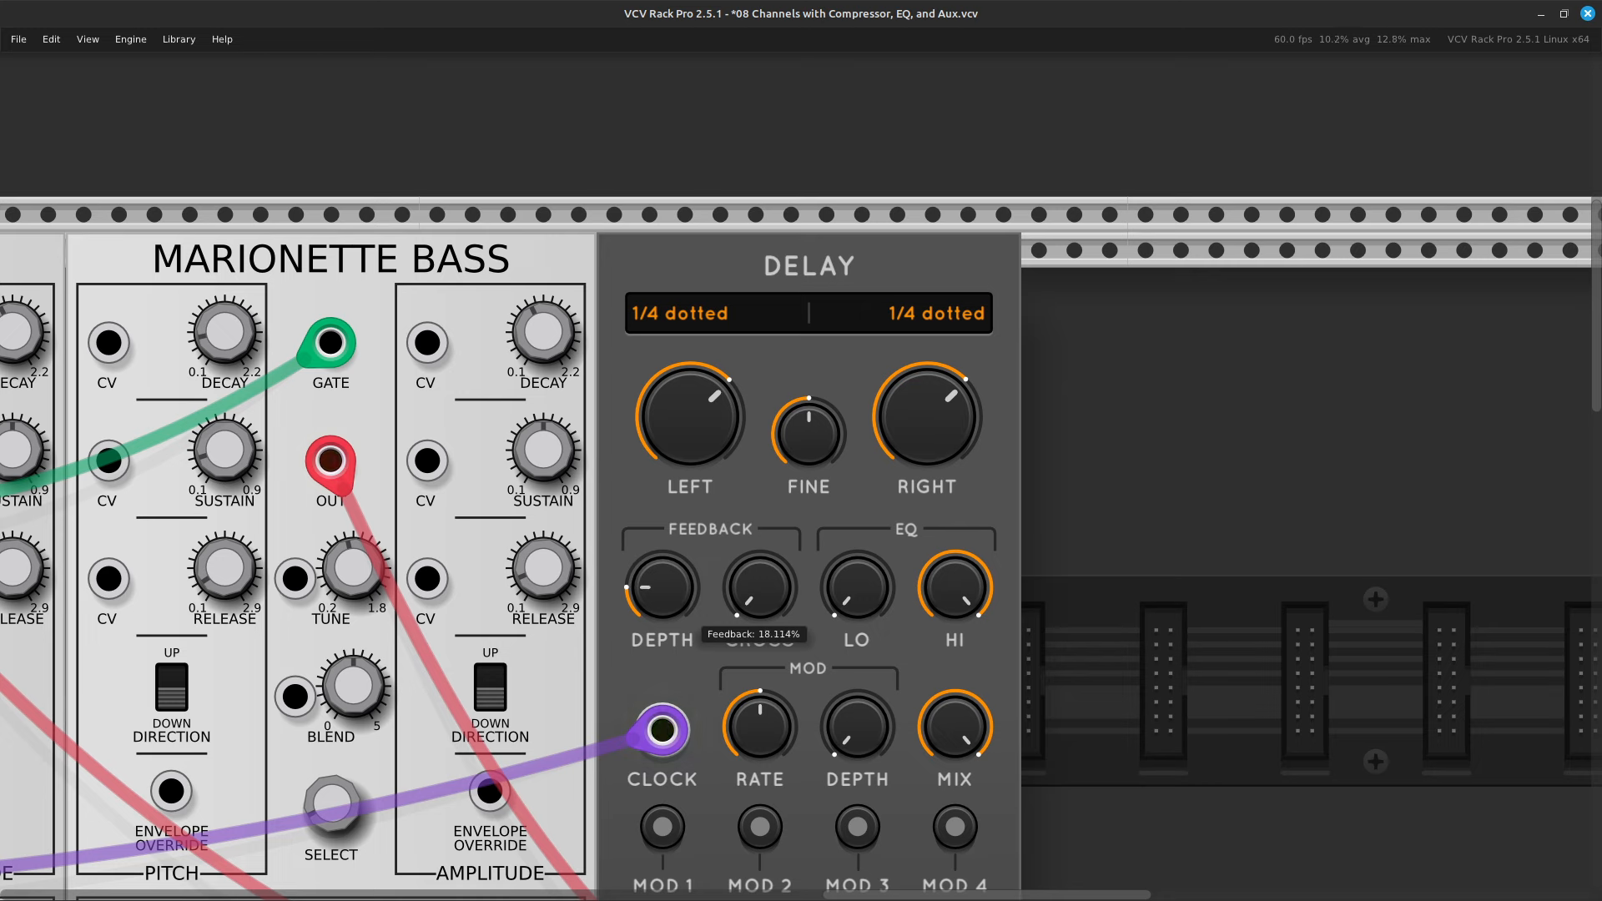
left_click_drag(662, 600, 662, 600)
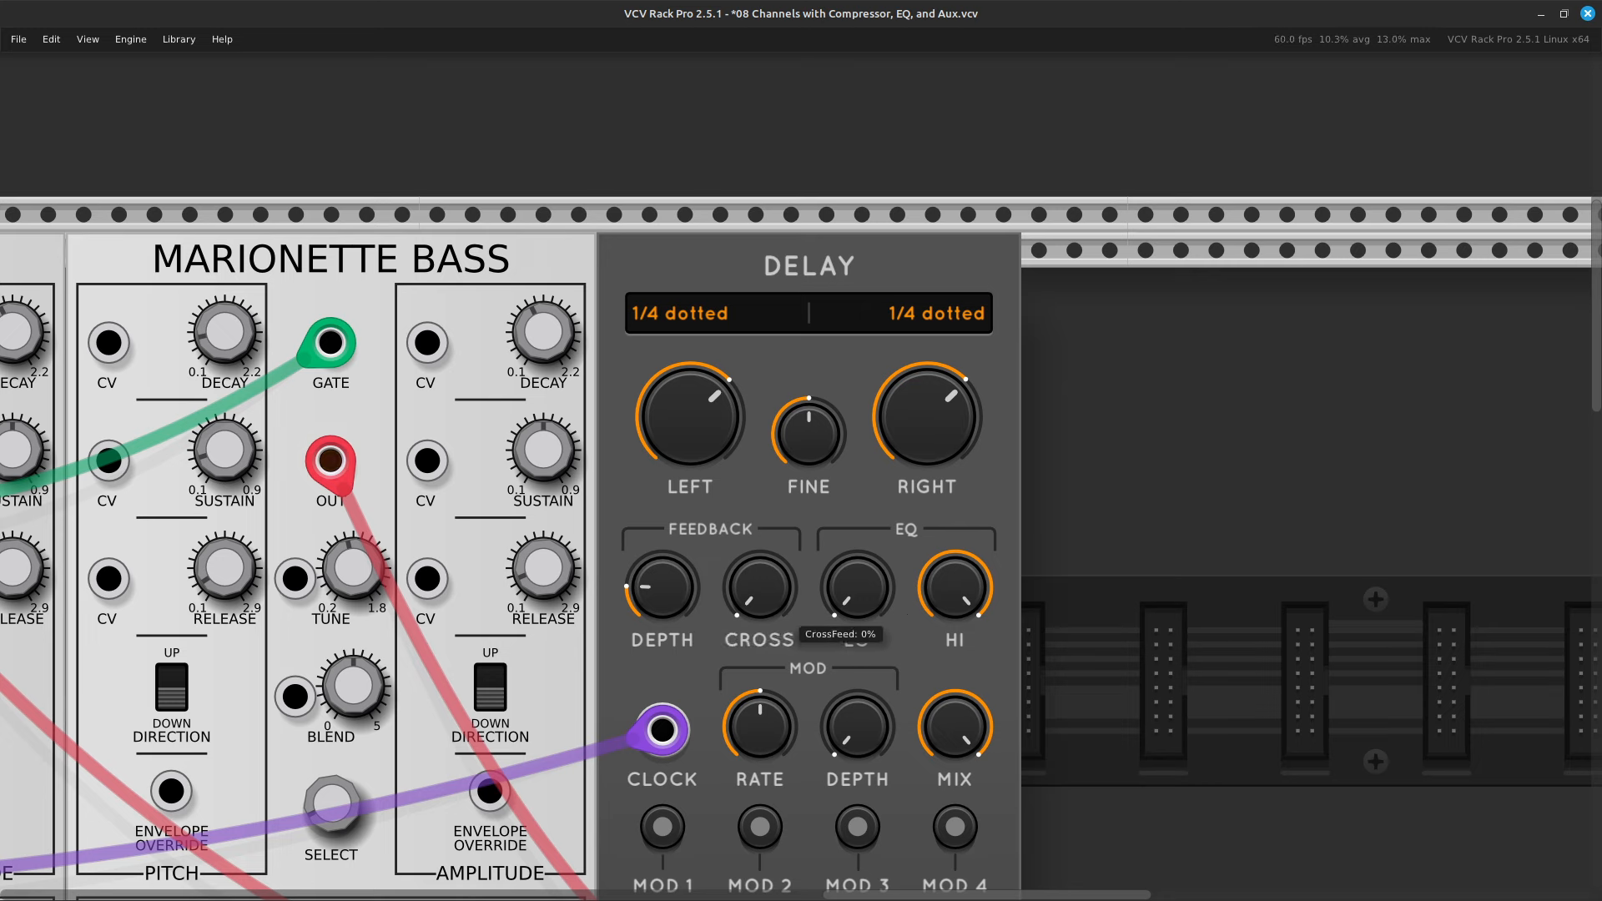
left_click_drag(759, 587, 759, 575)
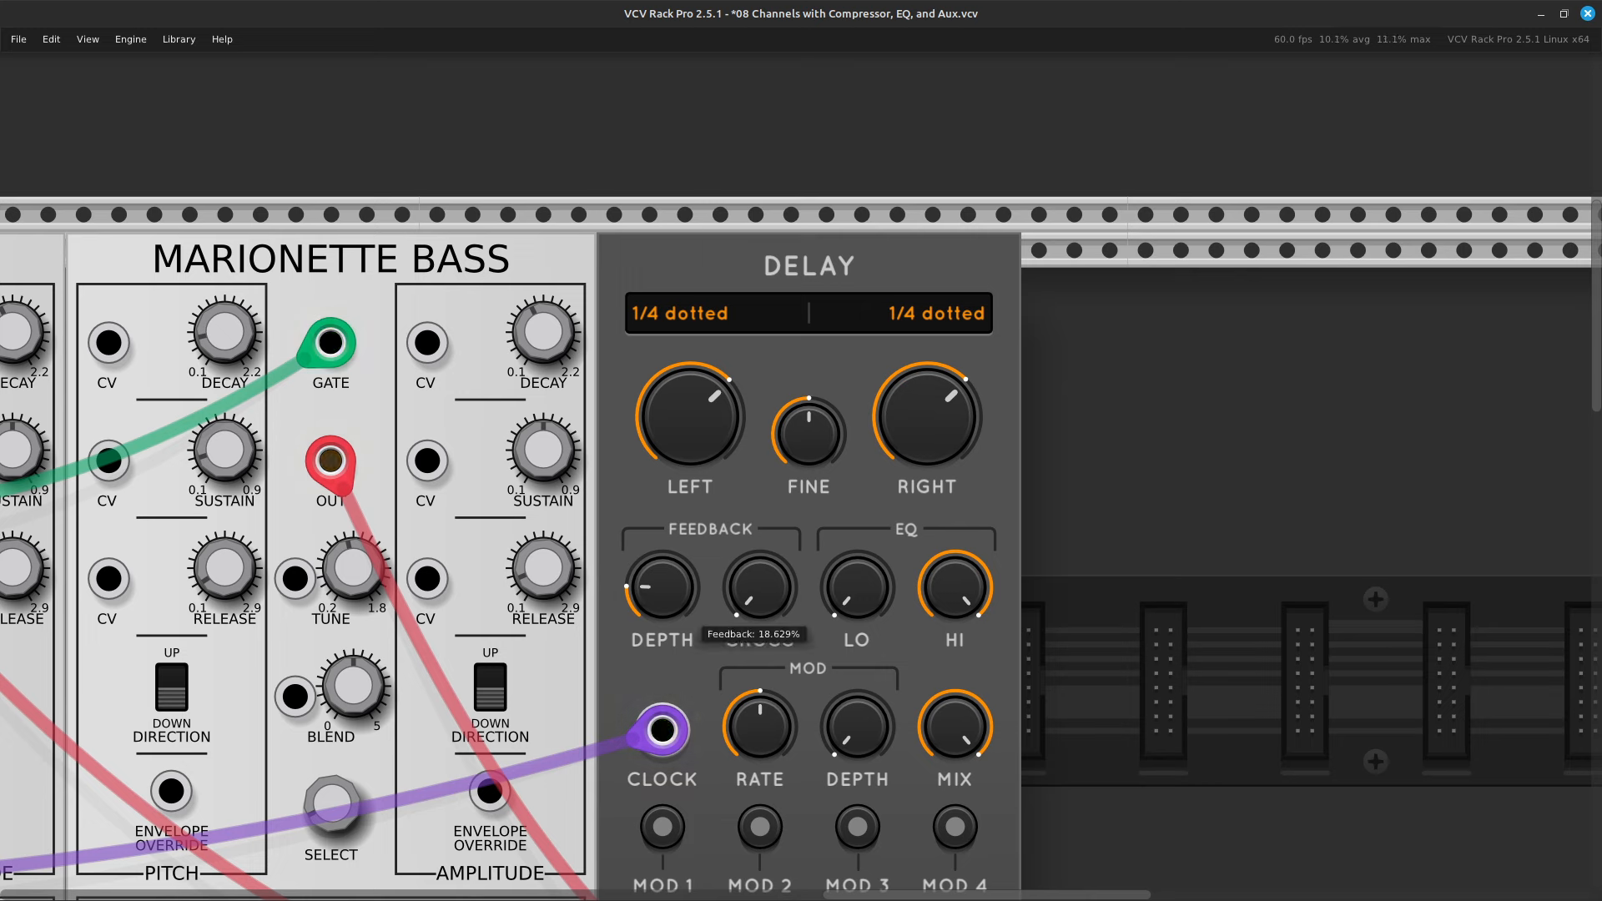
left_click_drag(662, 587, 662, 577)
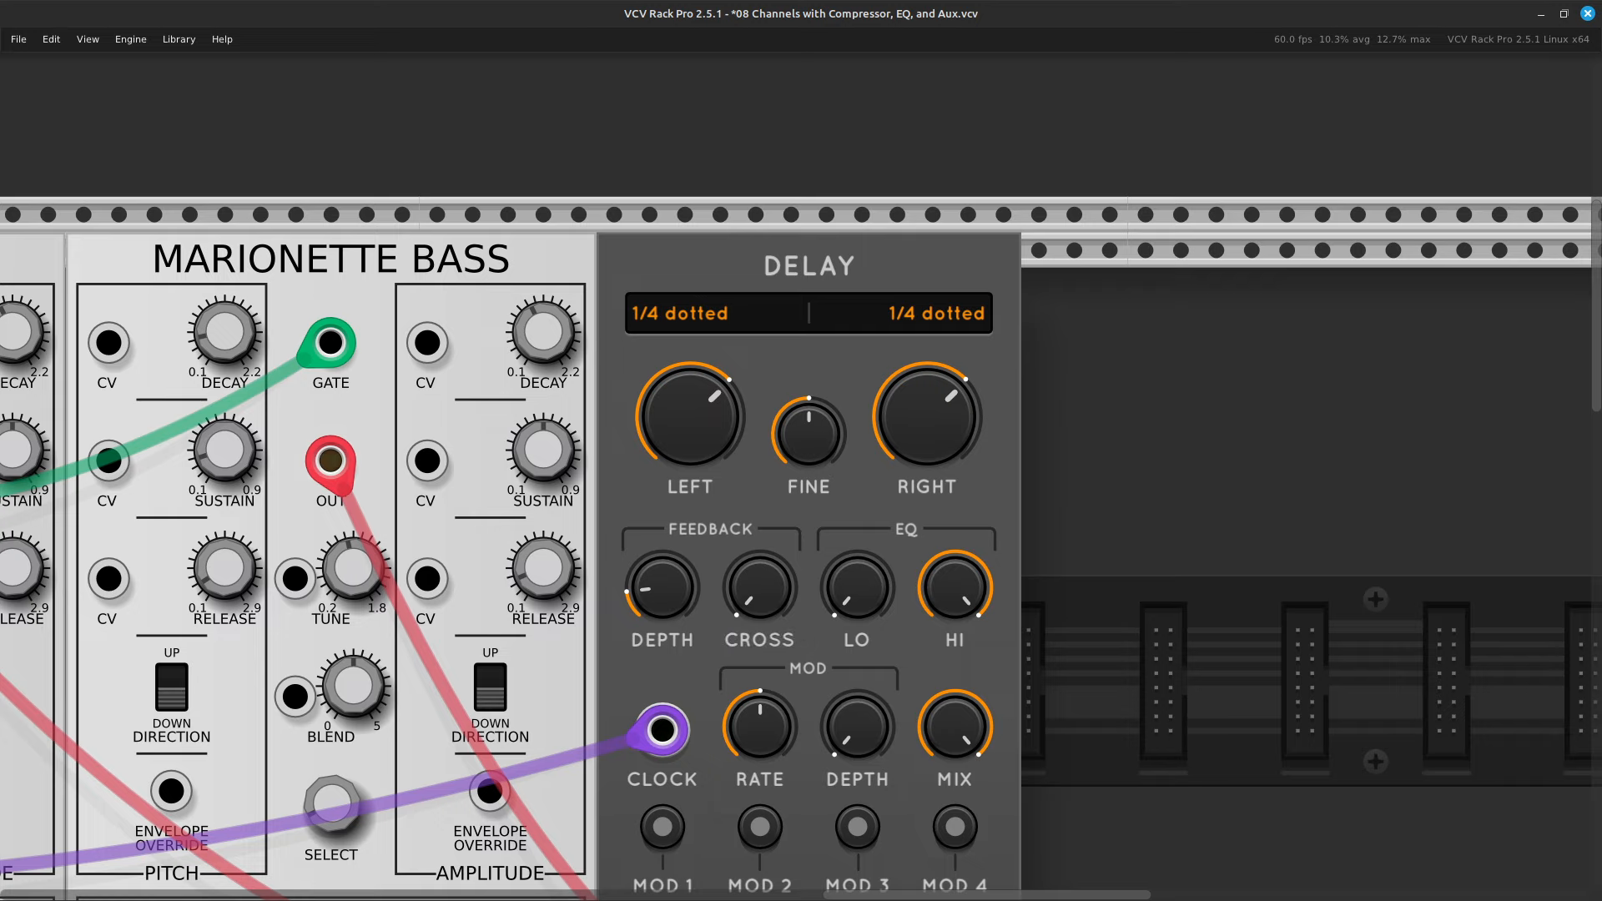
Select channel 1 for editing on the first Comp II compressor.
scroll(801, 476, "down", 3)
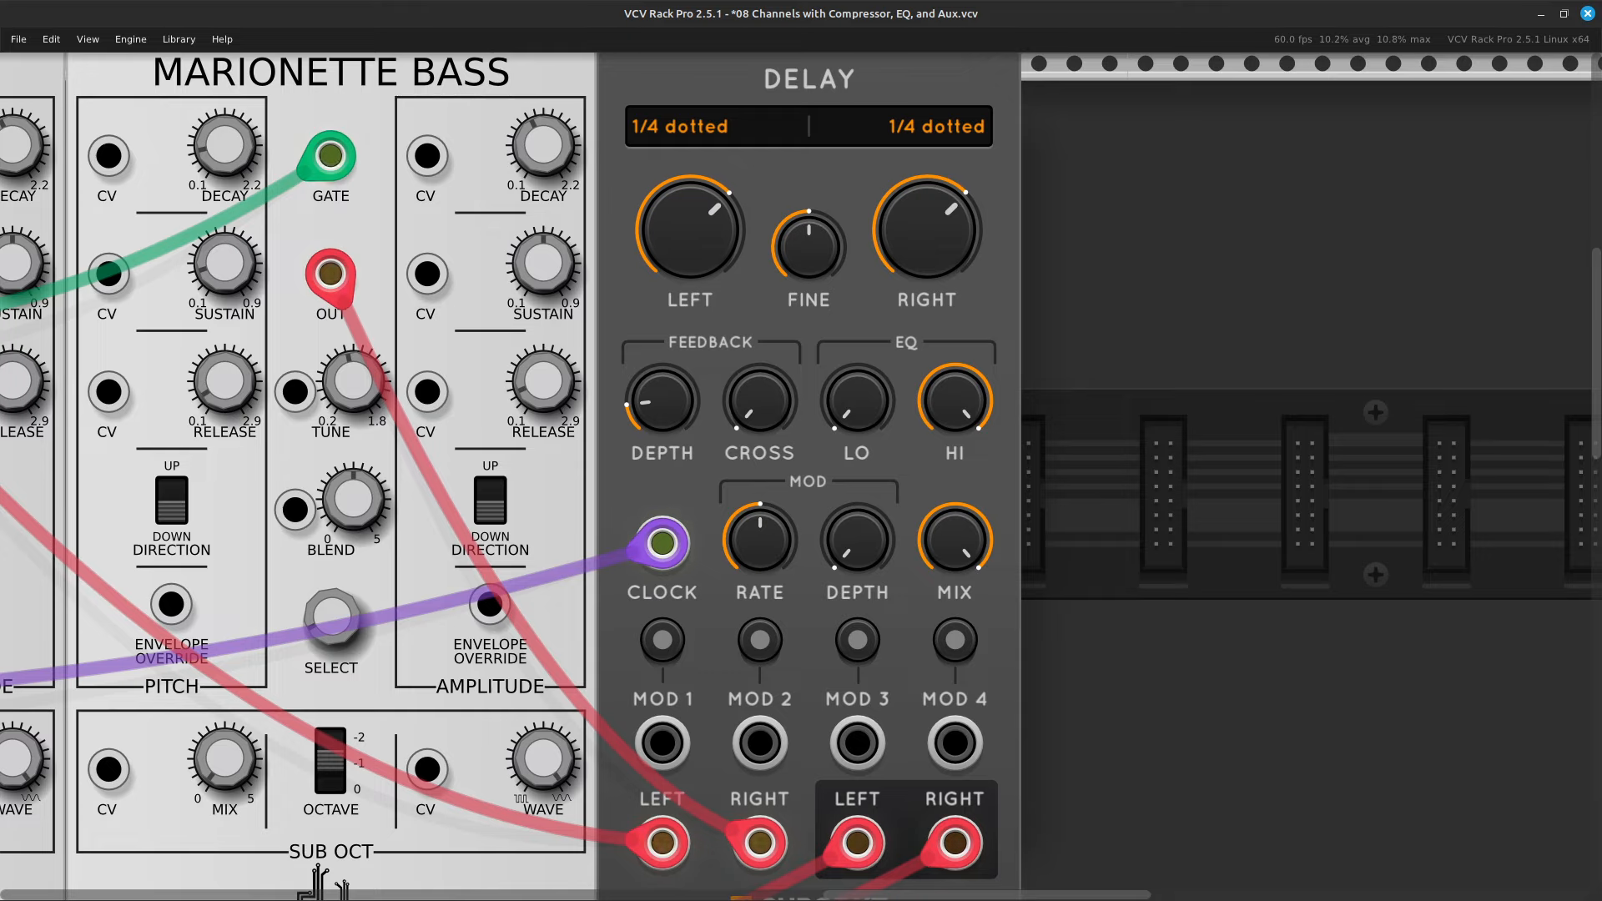
scroll(758, 456, "left", 10)
scroll(758, 455, "left", 20)
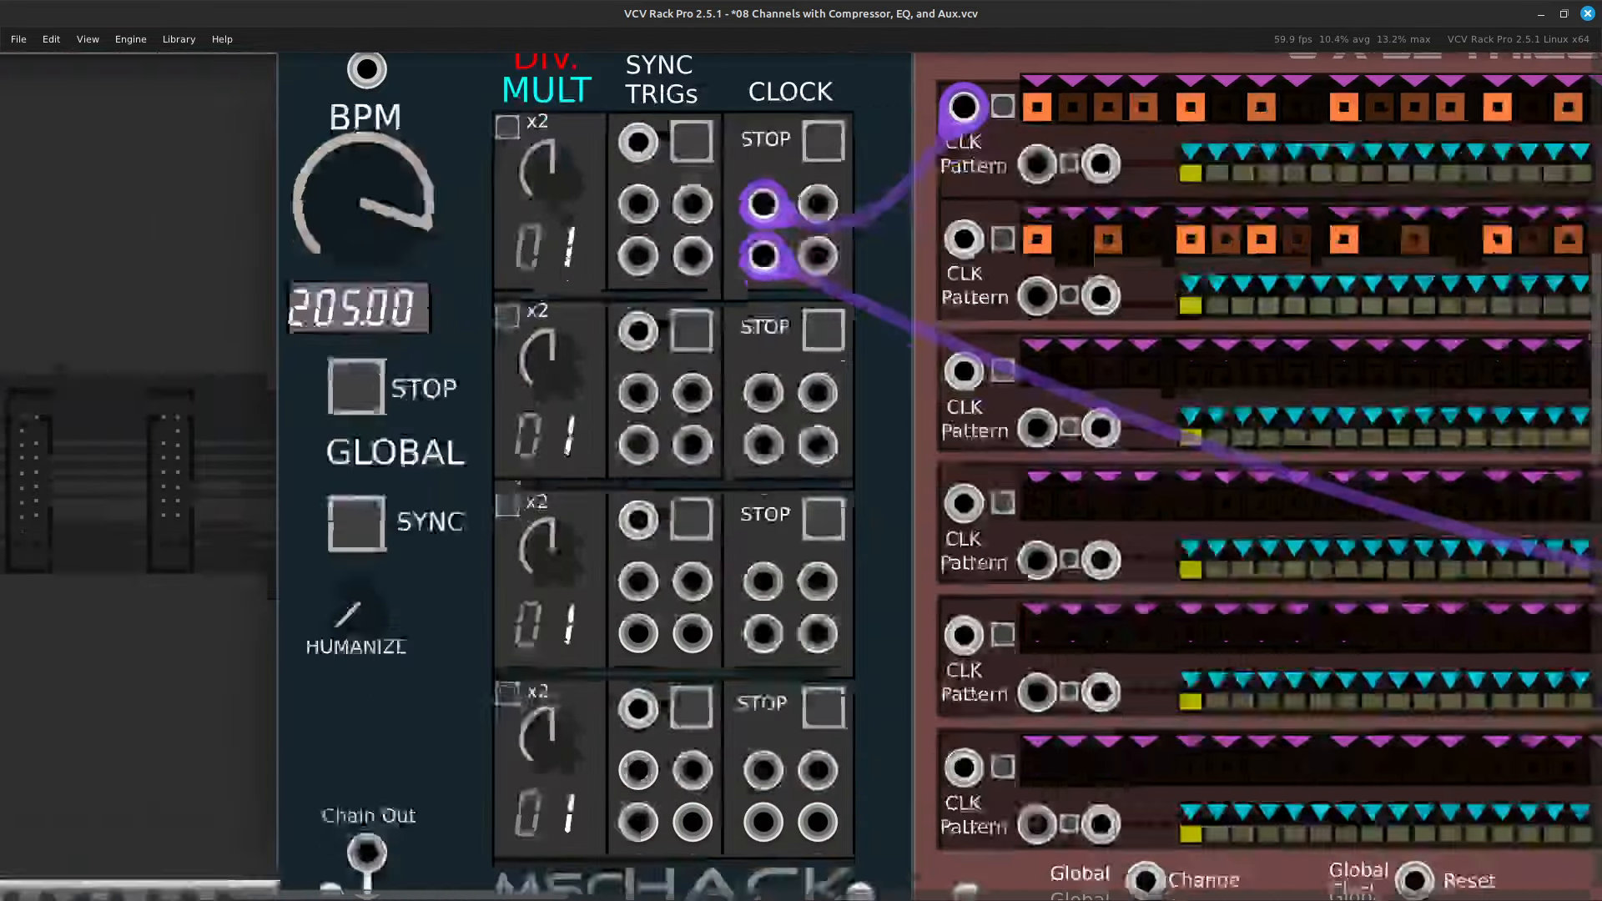
scroll(758, 456, "down", 10)
scroll(758, 456, "down", 4)
scroll(758, 456, "up", 4)
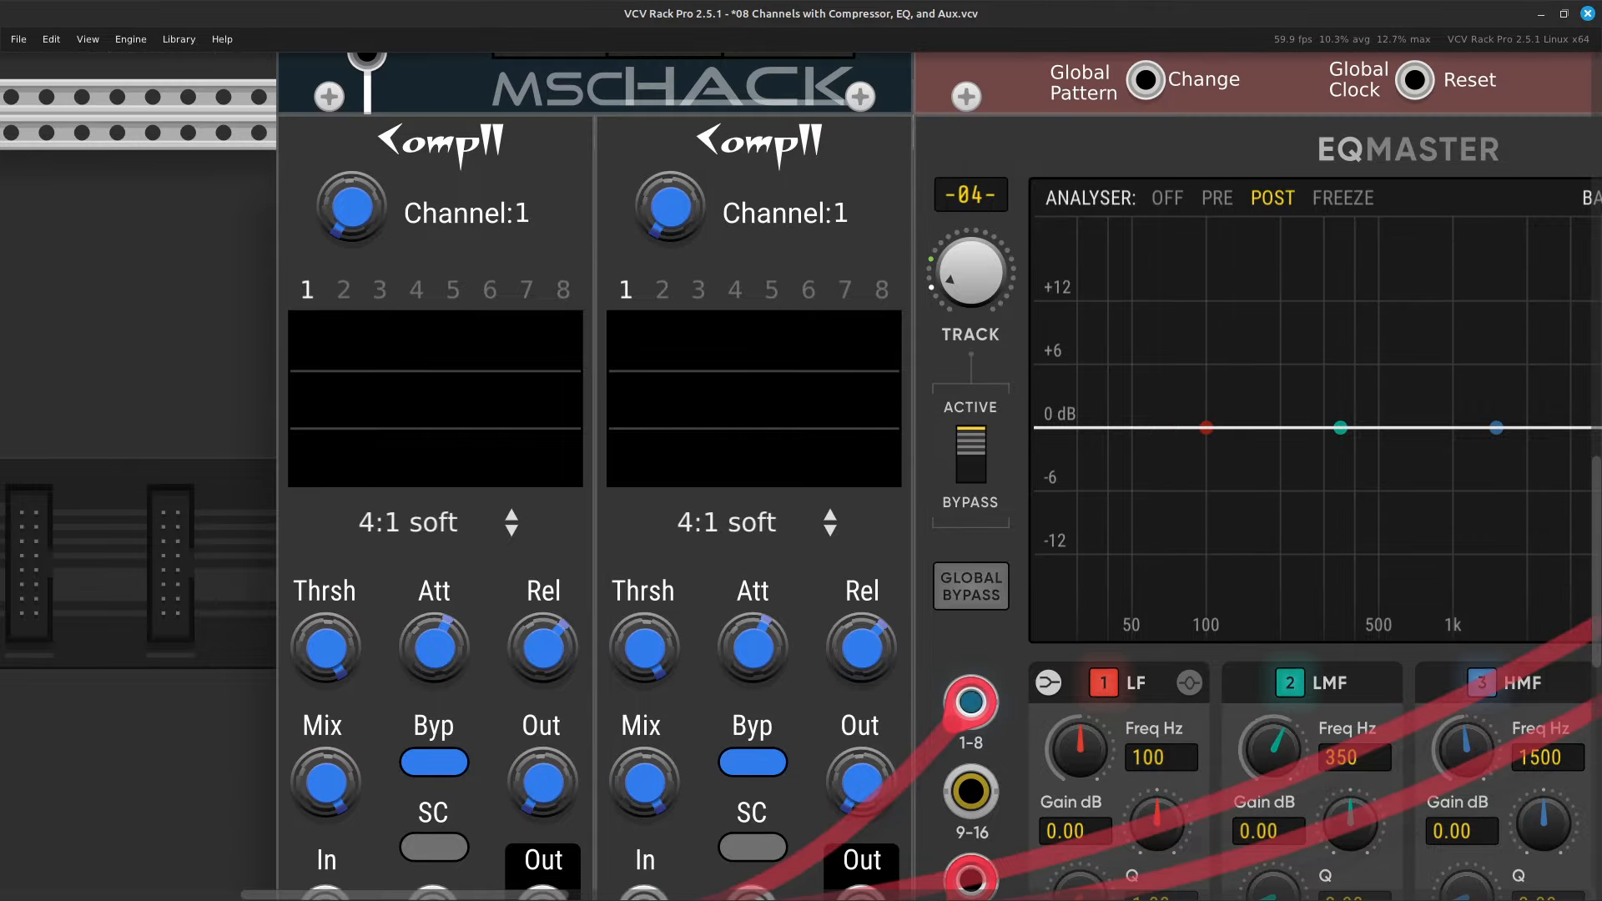
scroll(757, 456, "left", 3)
scroll(758, 456, "down", 4)
scroll(758, 456, "up", 3)
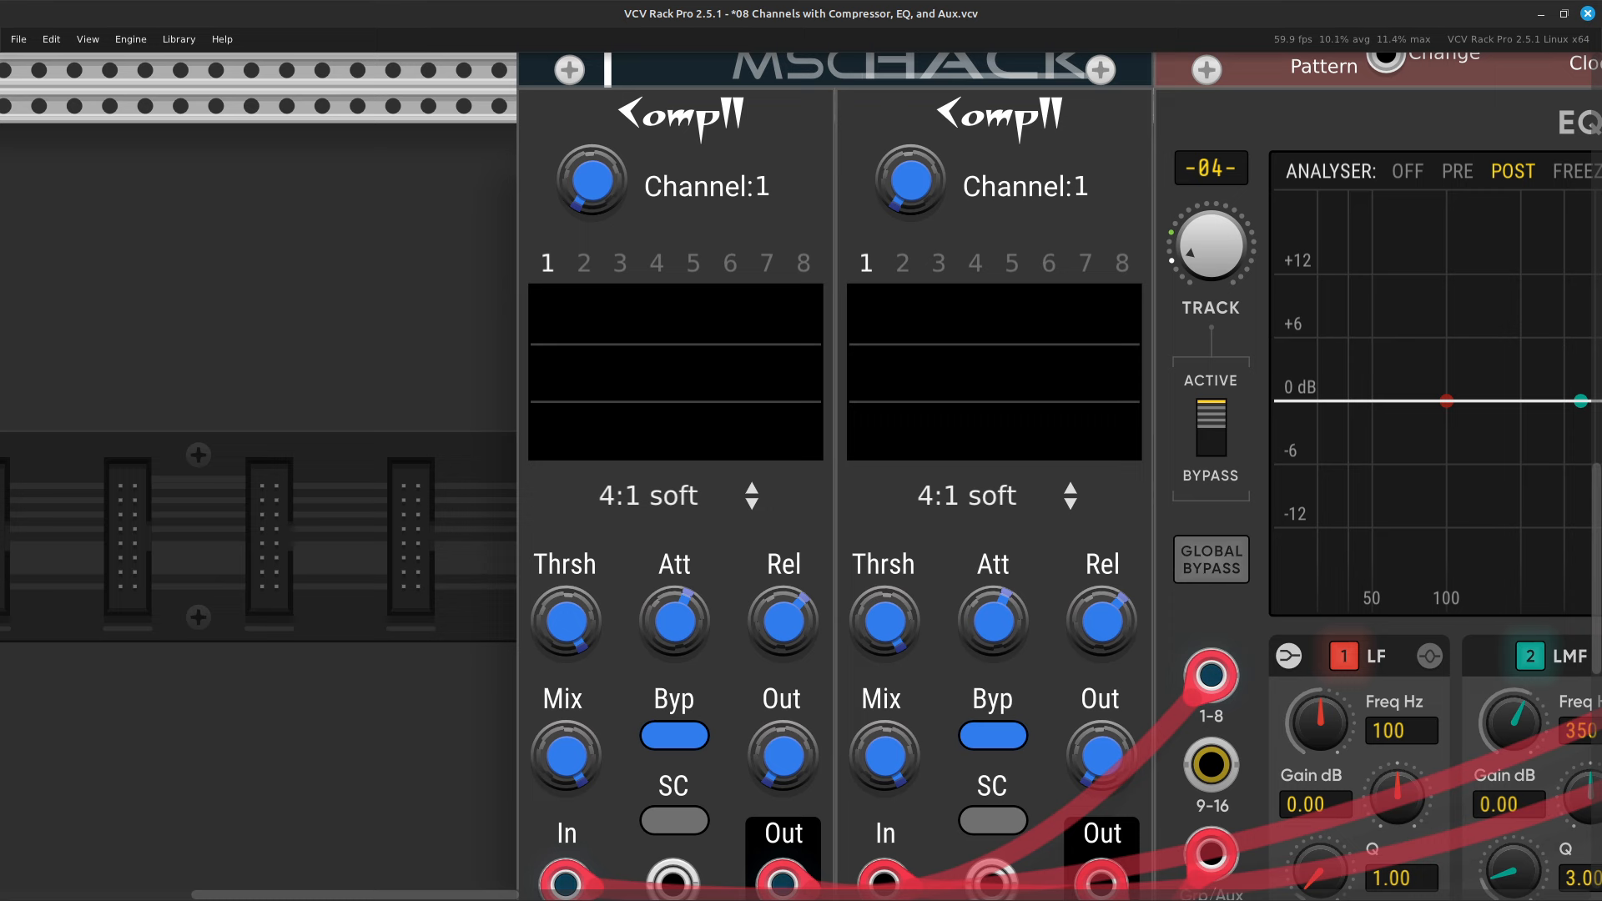
right_click(592, 193)
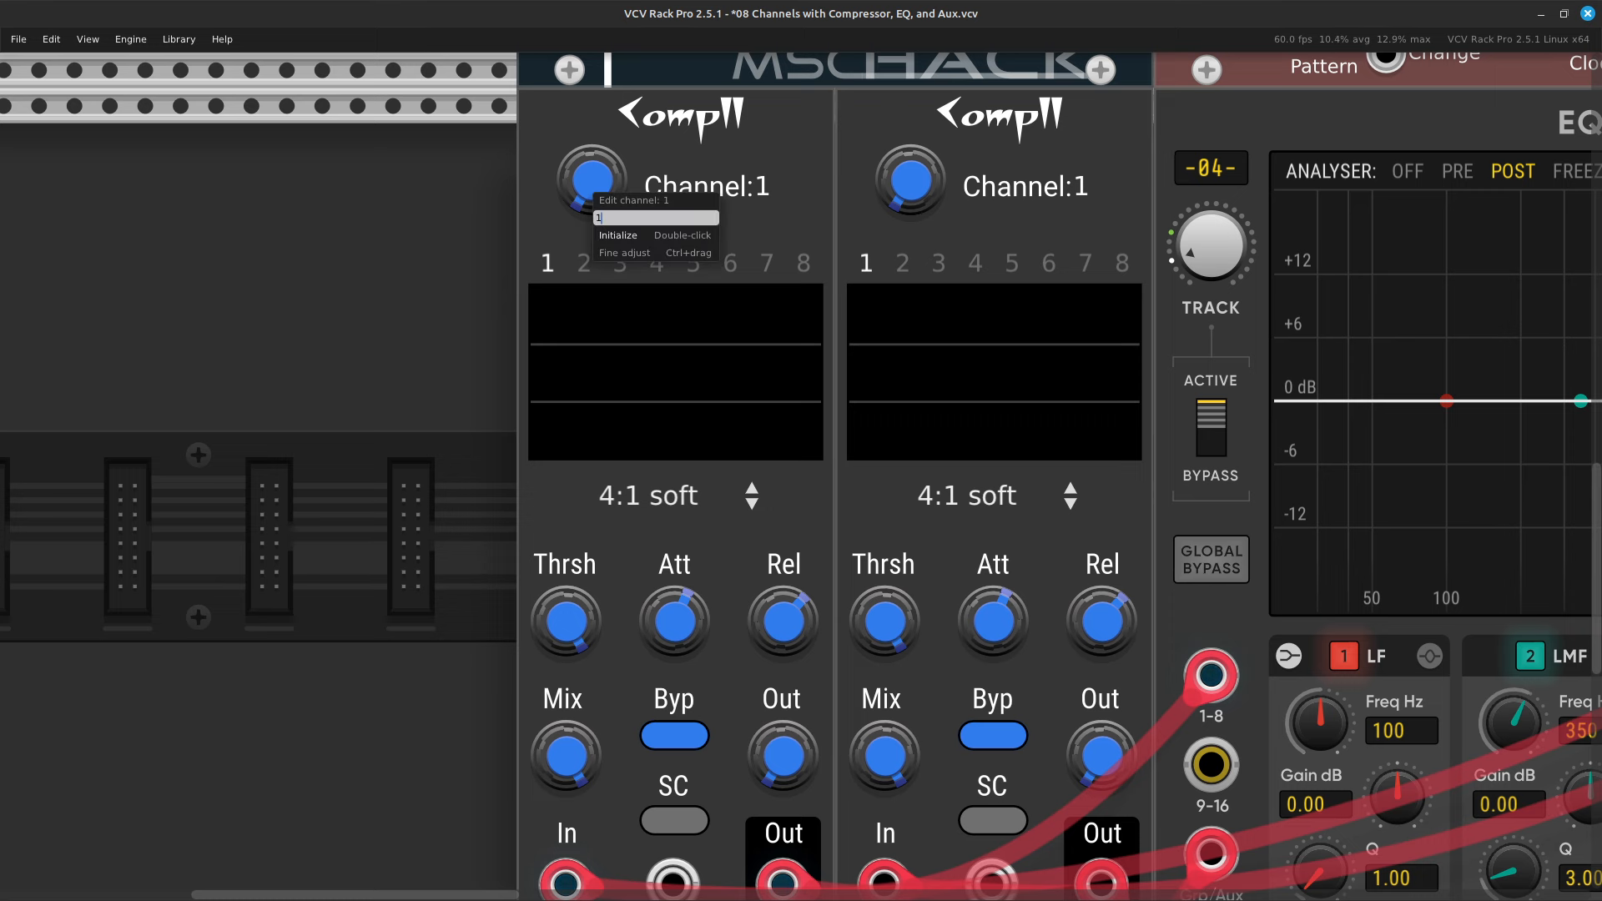
key("Return")
Engage compression on channel 1, lower its threshold to the midpoint and raise its output gain to about a fifth of the range.
scroll(801, 450, "down", 2)
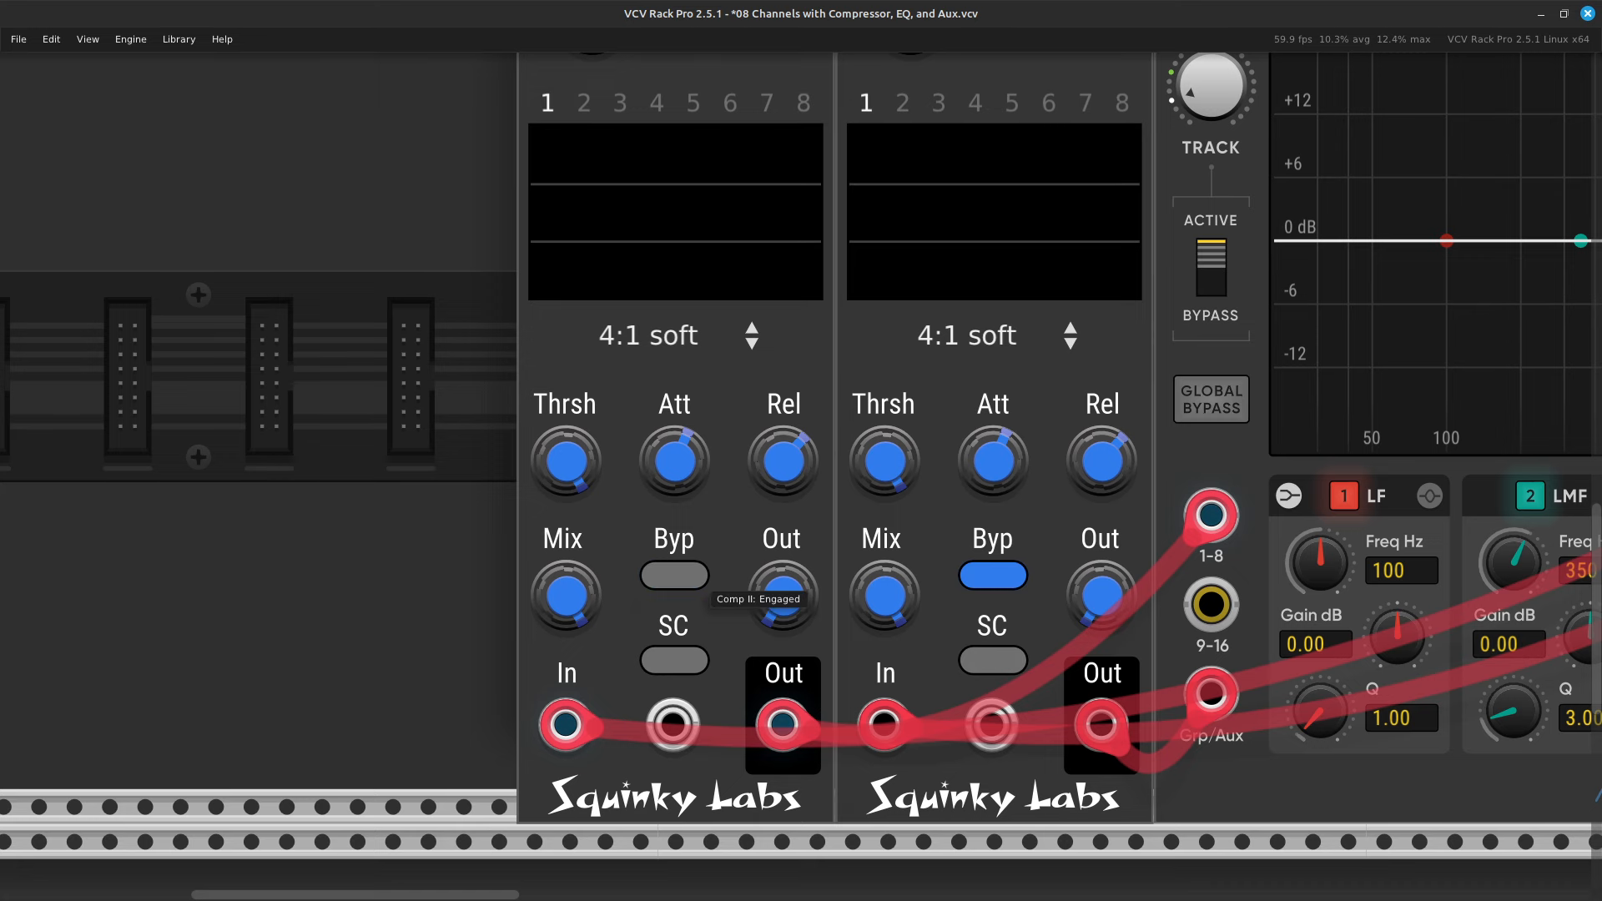
scroll(801, 450, "up", 2)
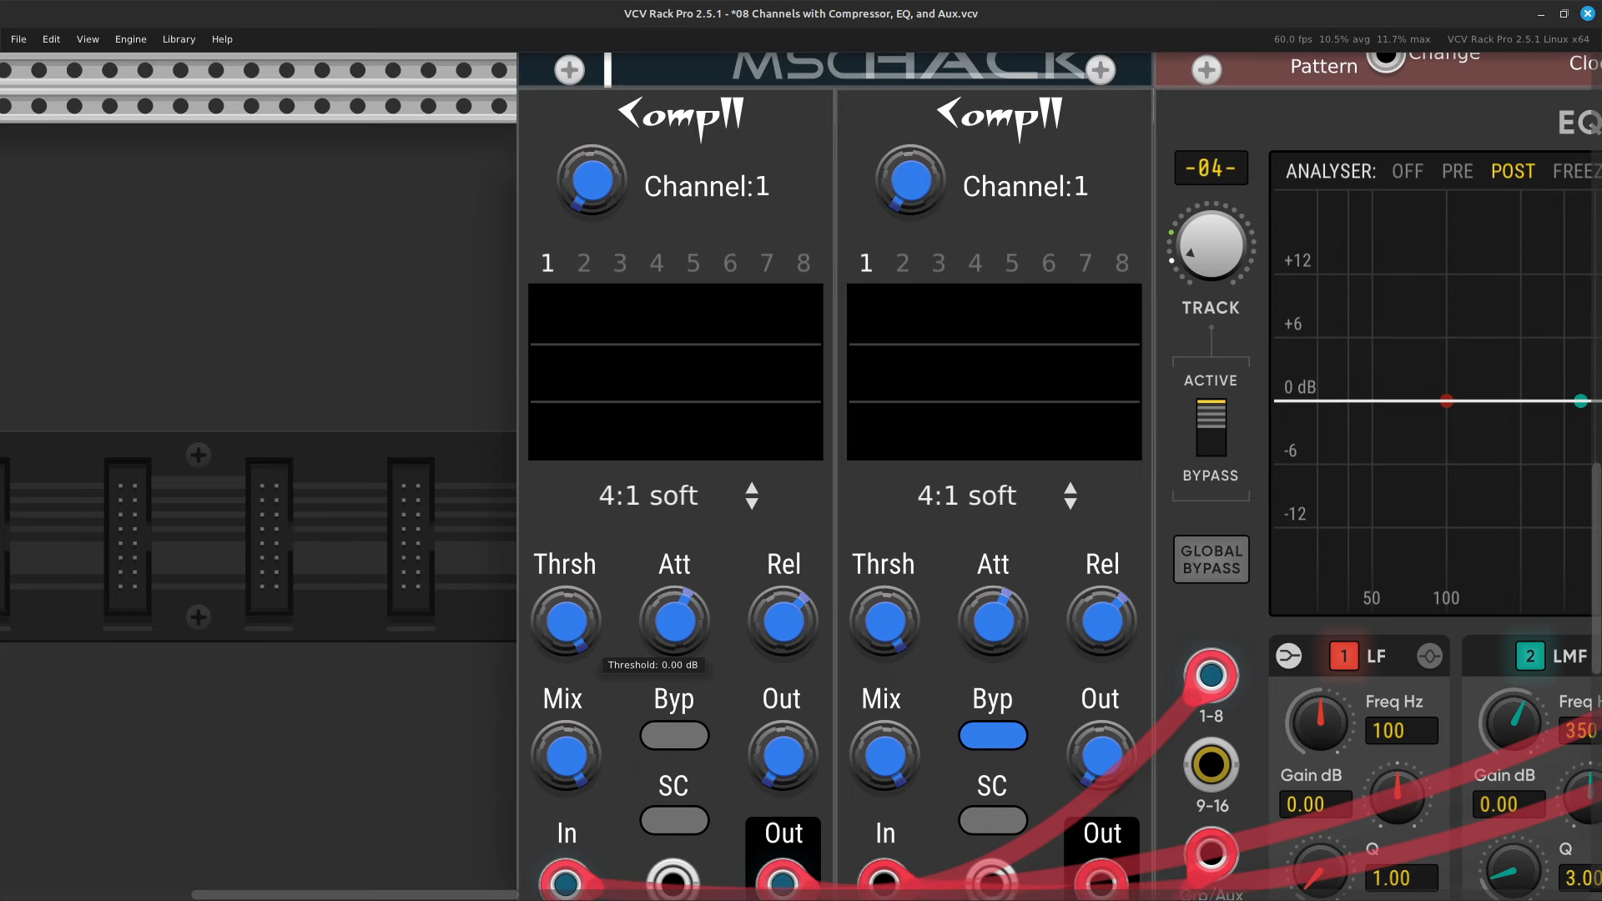
left_click_drag(565, 621, 566, 634)
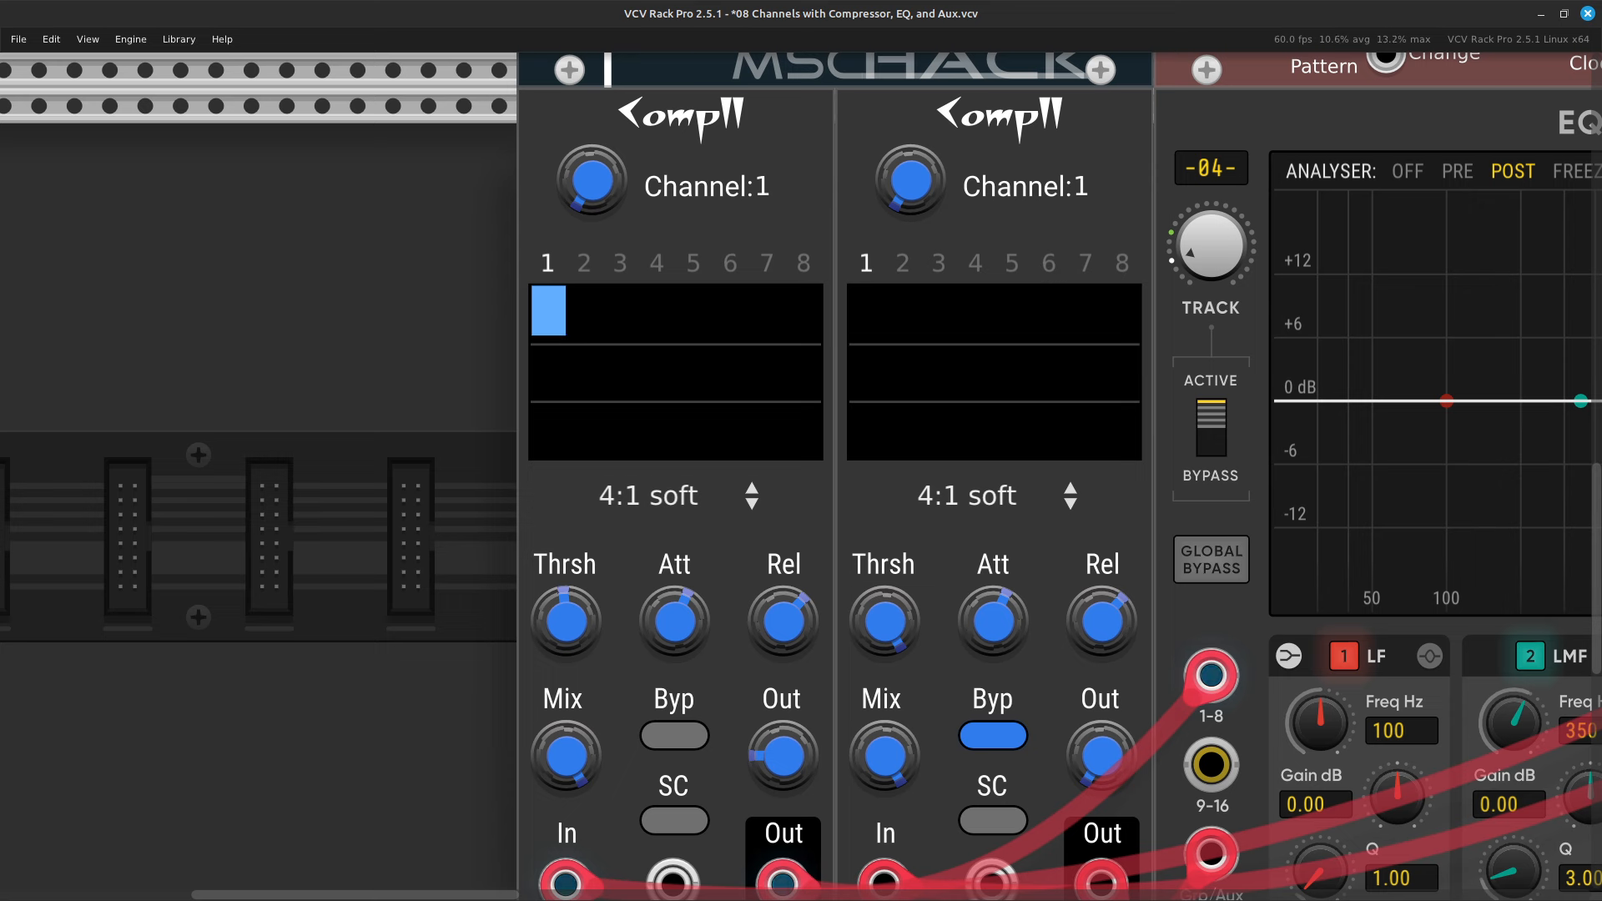
Switch the first Comp II to channel 2, lower its threshold to the midpoint, raise its output gain and take it out of bypass.
right_click(580, 179)
key("Return")
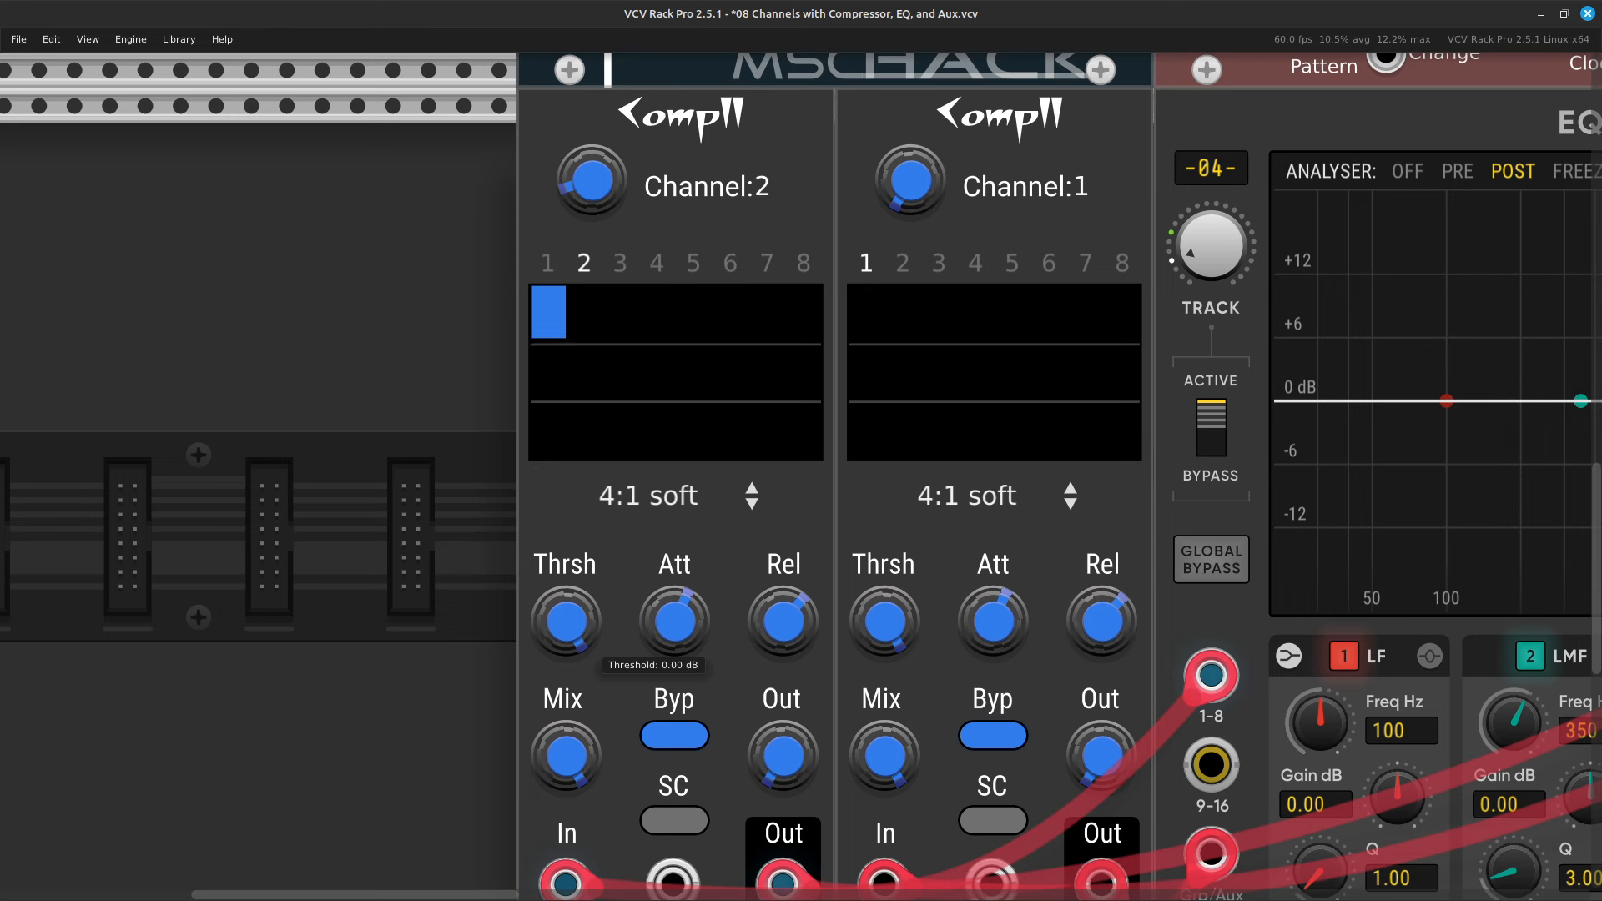
left_click_drag(565, 622, 566, 659)
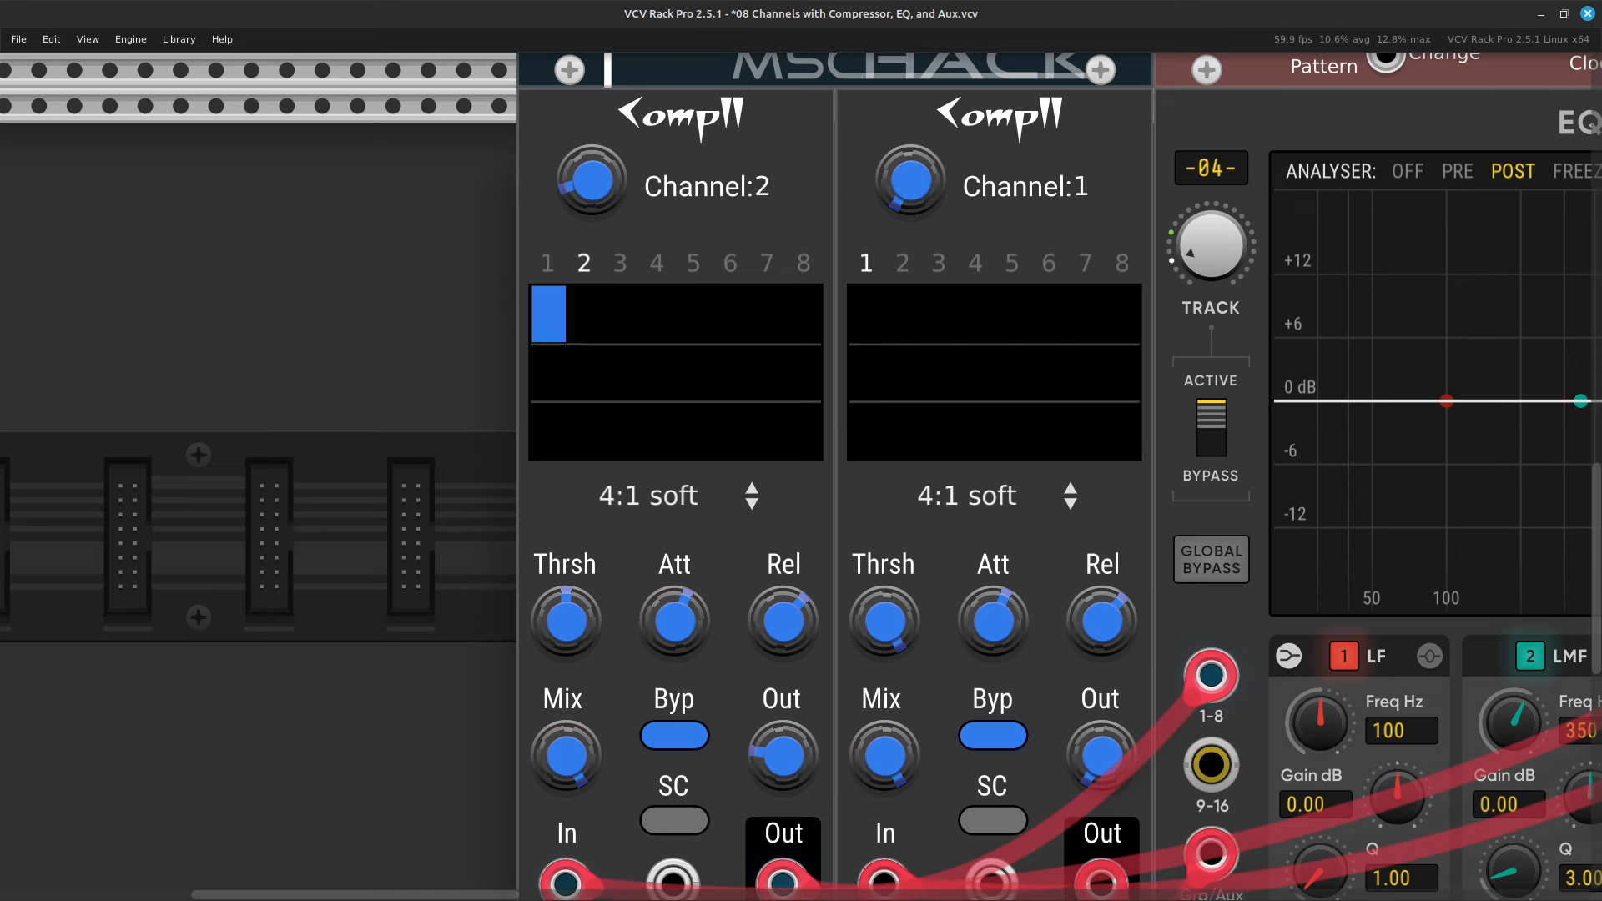
left_click(689, 736)
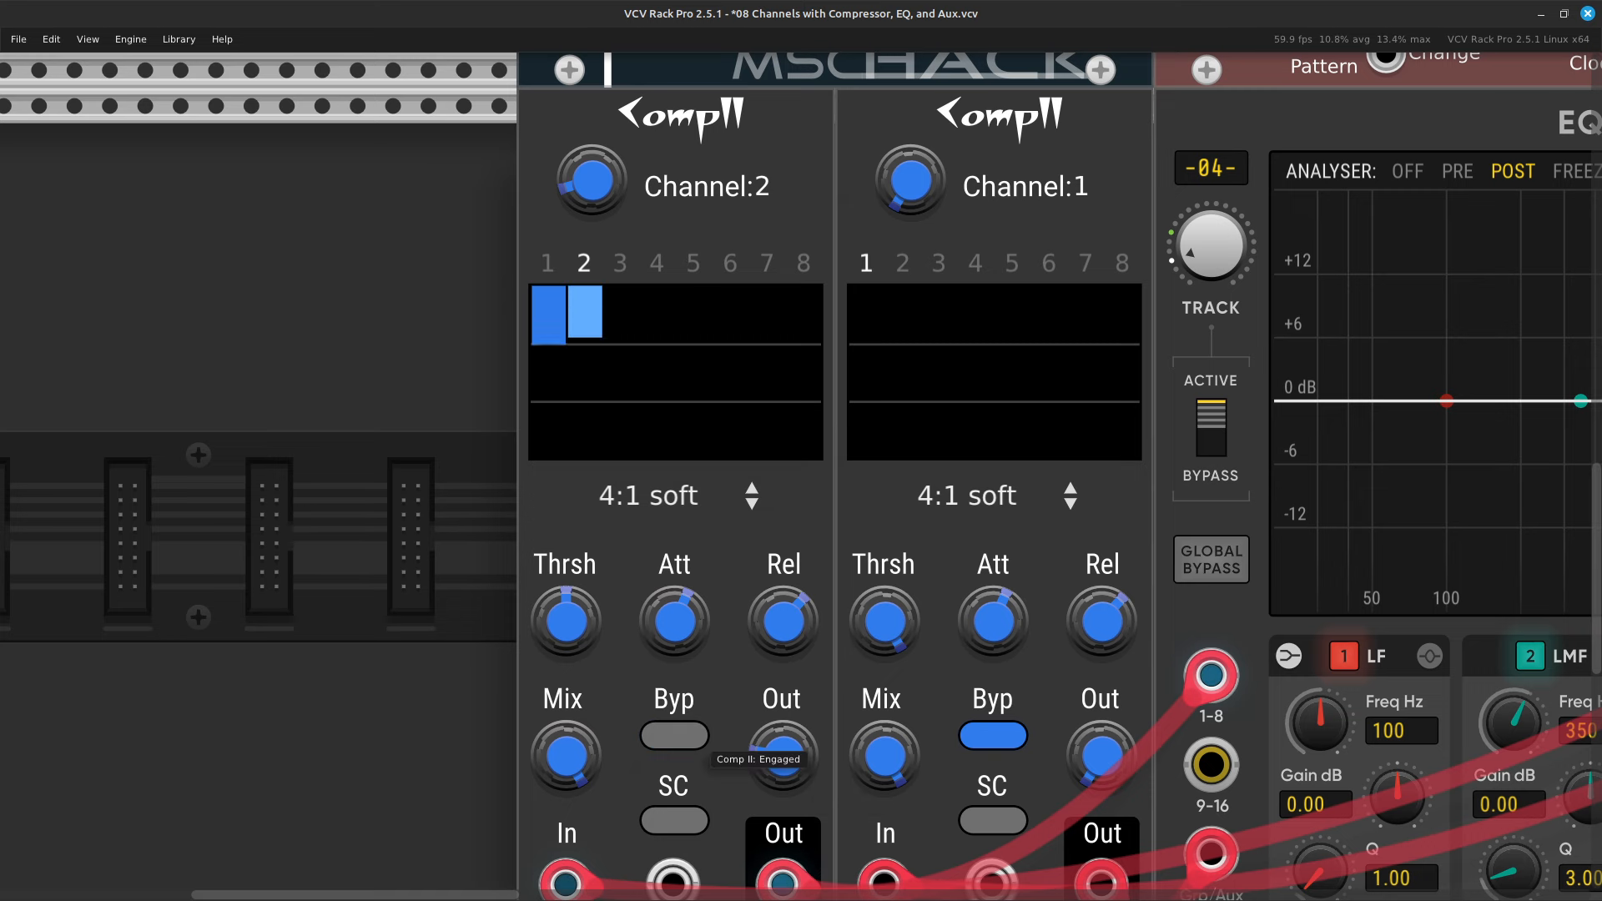
scroll(839, 676, "right", 5)
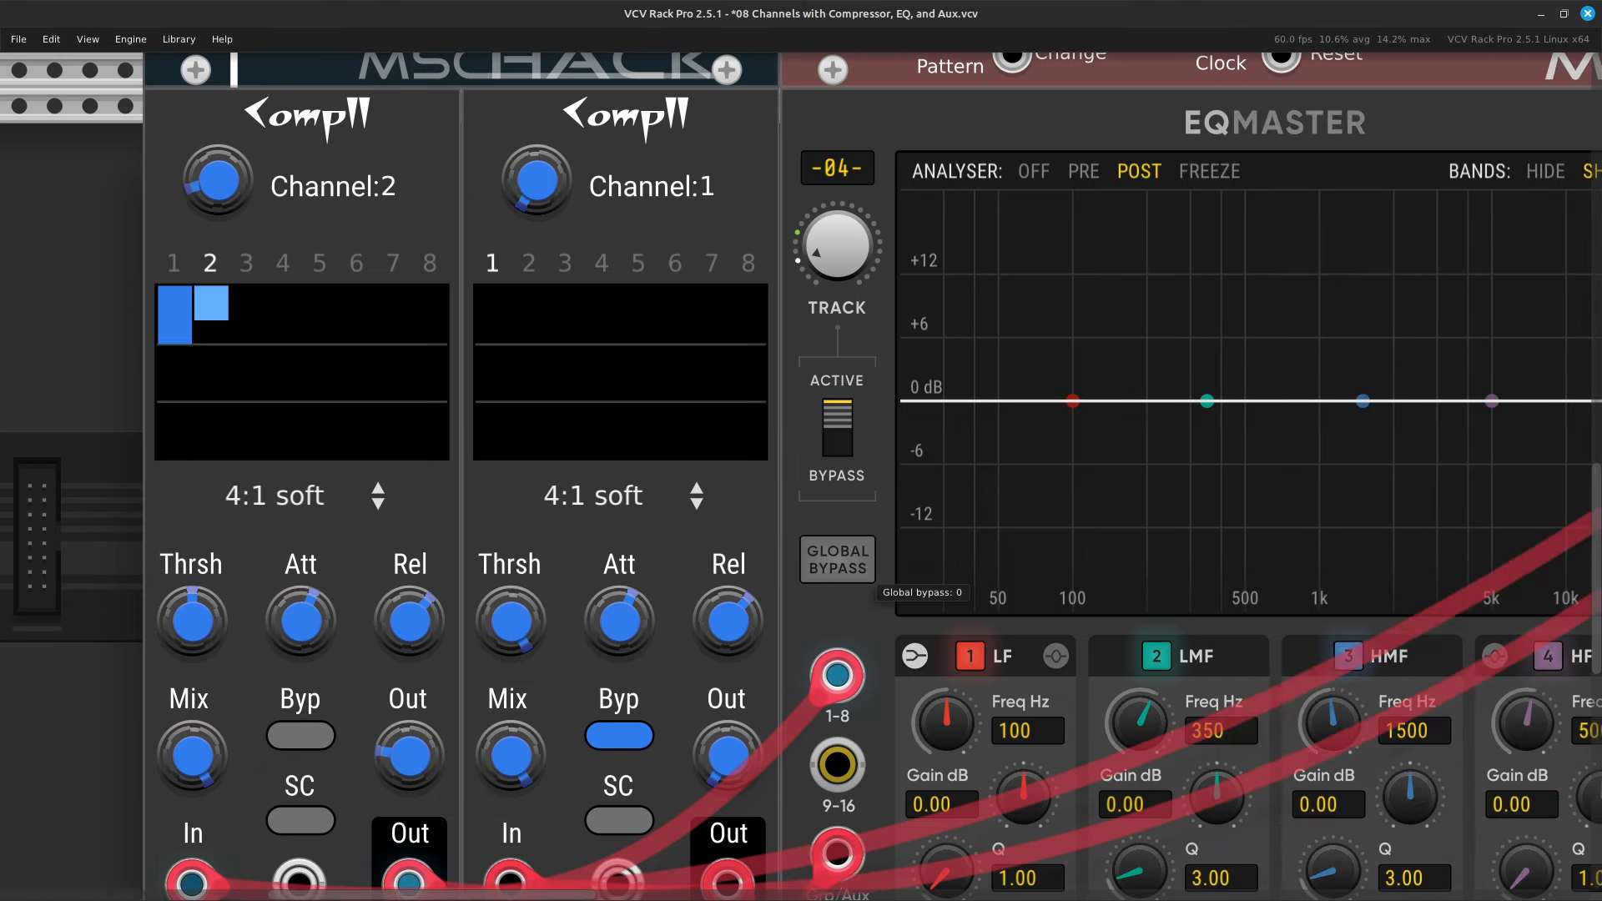
key("Right")
key("Left")
scroll(805, 622, "down", 2)
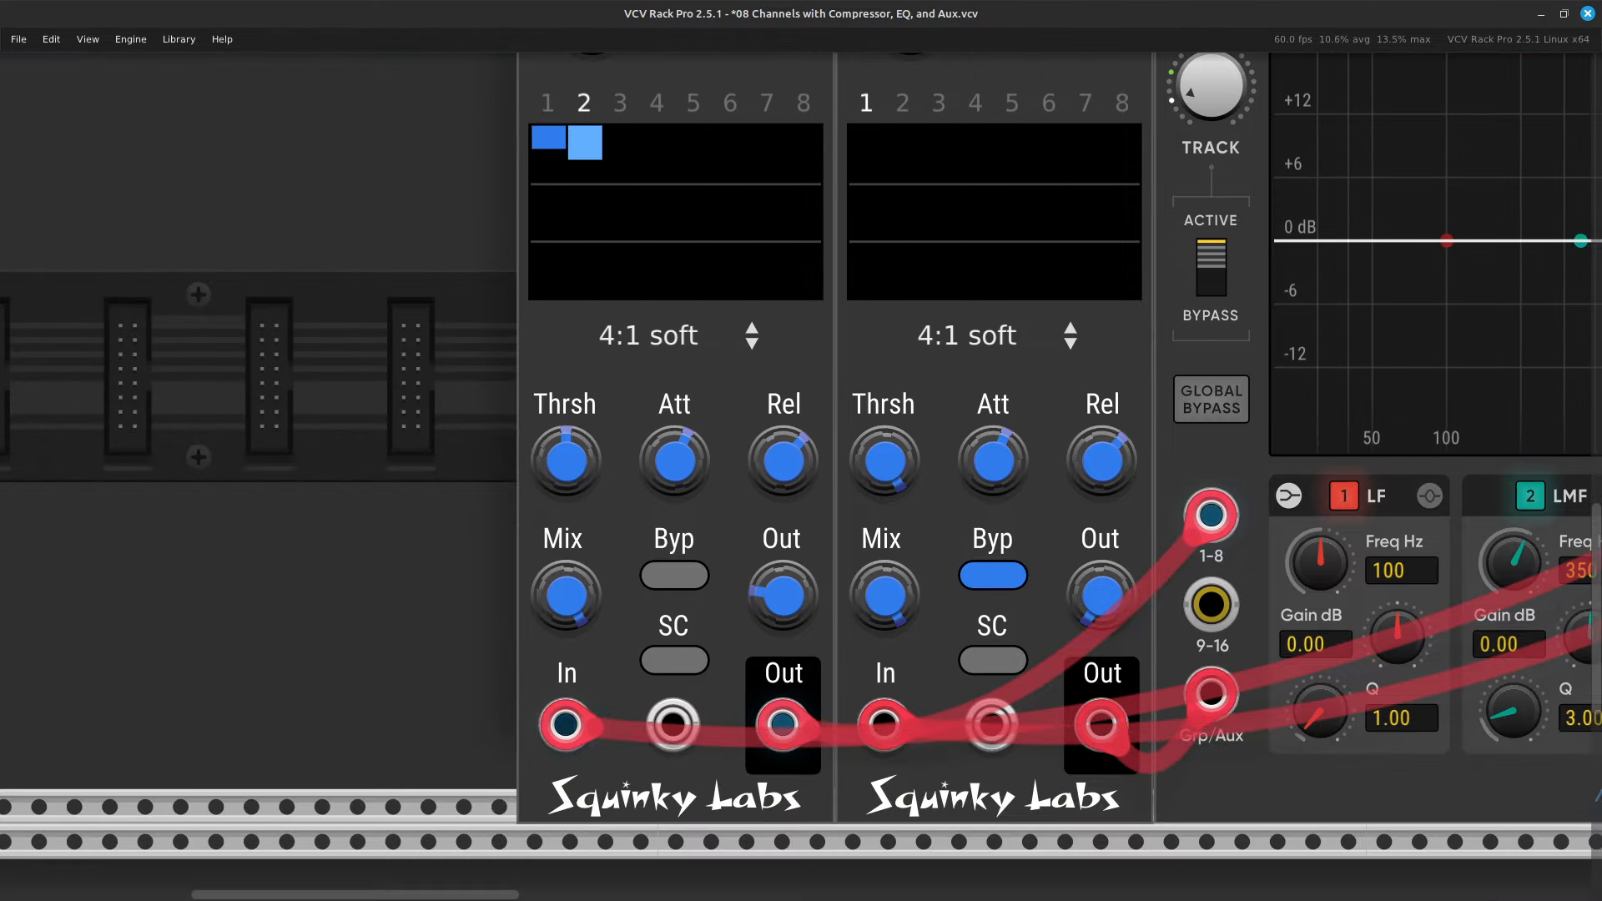
Lower channel 2's output gain on the first Comp II, and switch the compressor to editing channel 1.
left_click_drag(807, 619, 807, 782)
scroll(801, 450, "up", 5)
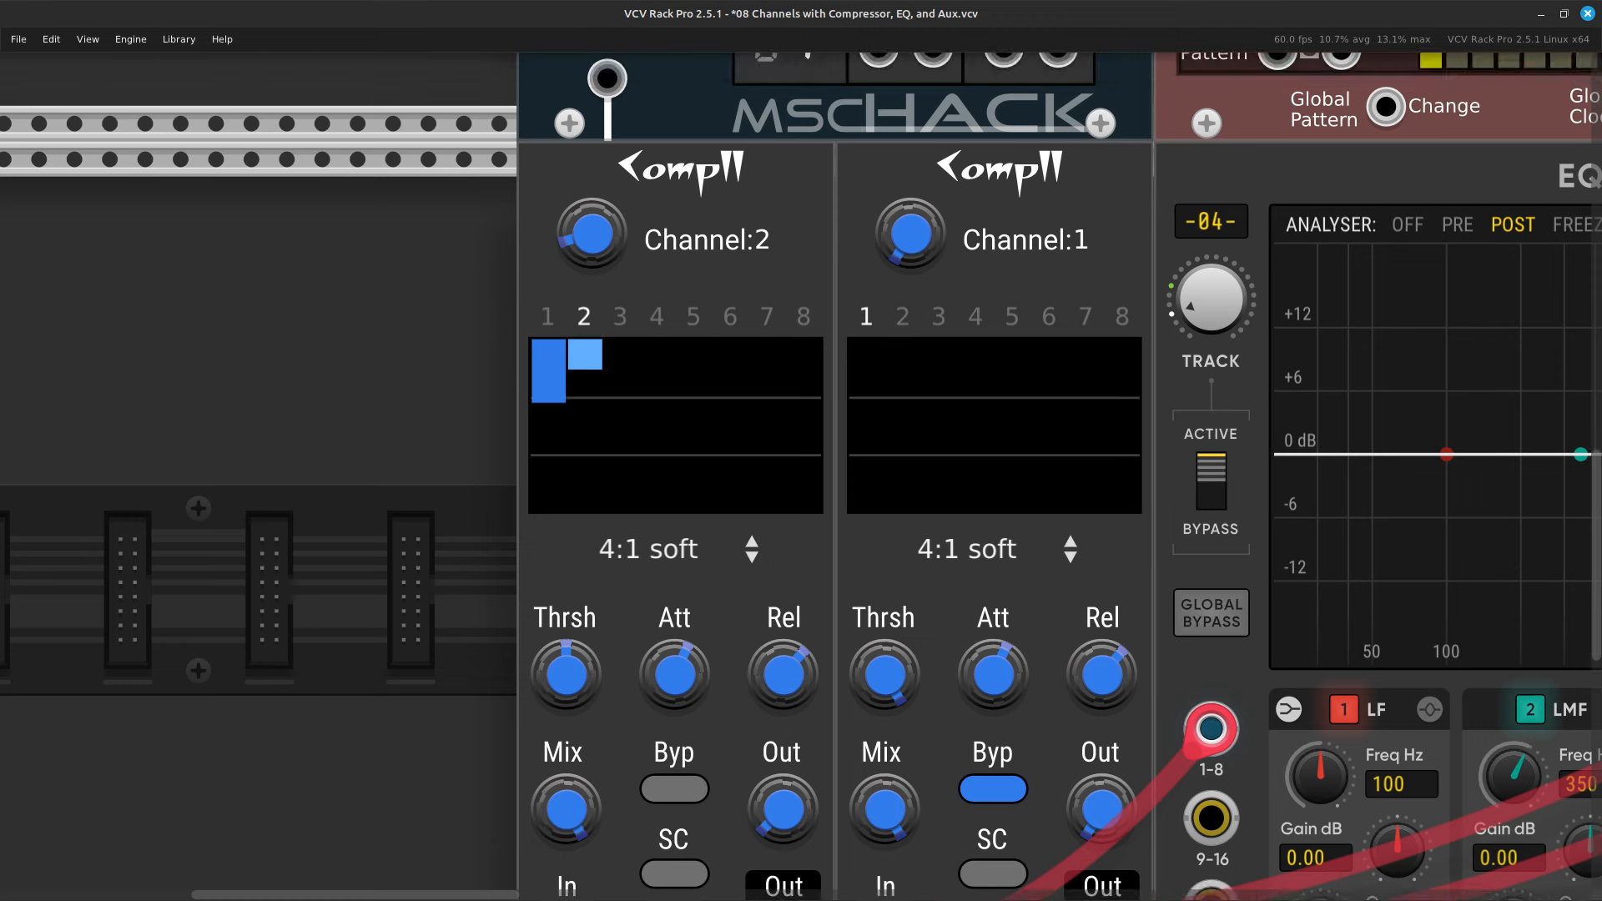
right_click(582, 235)
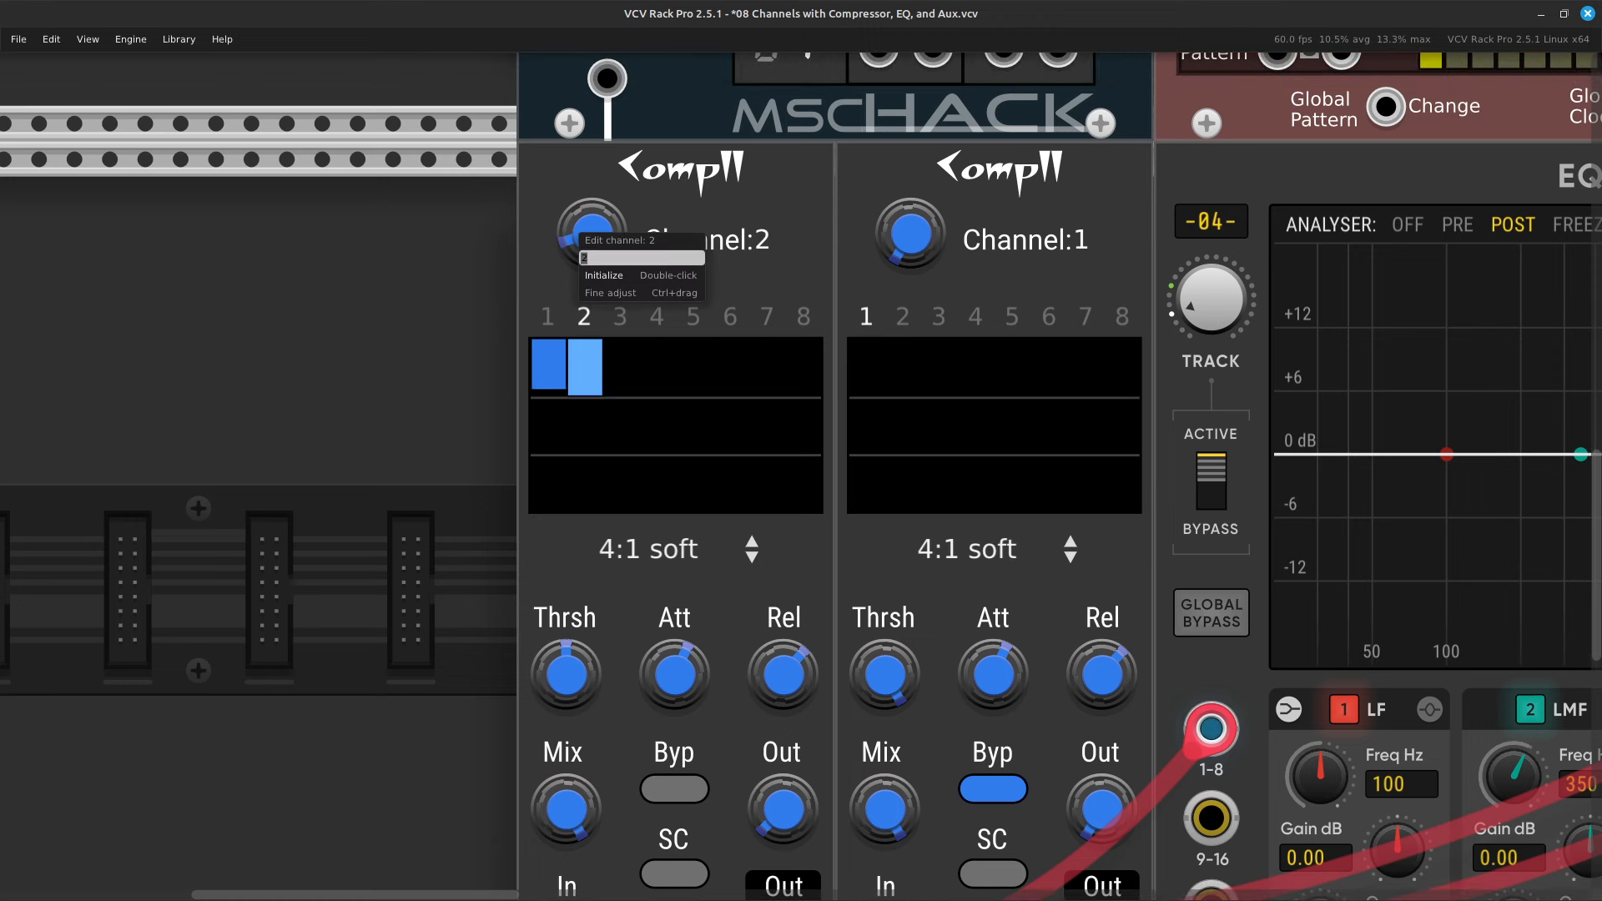
type("1")
key("Return")
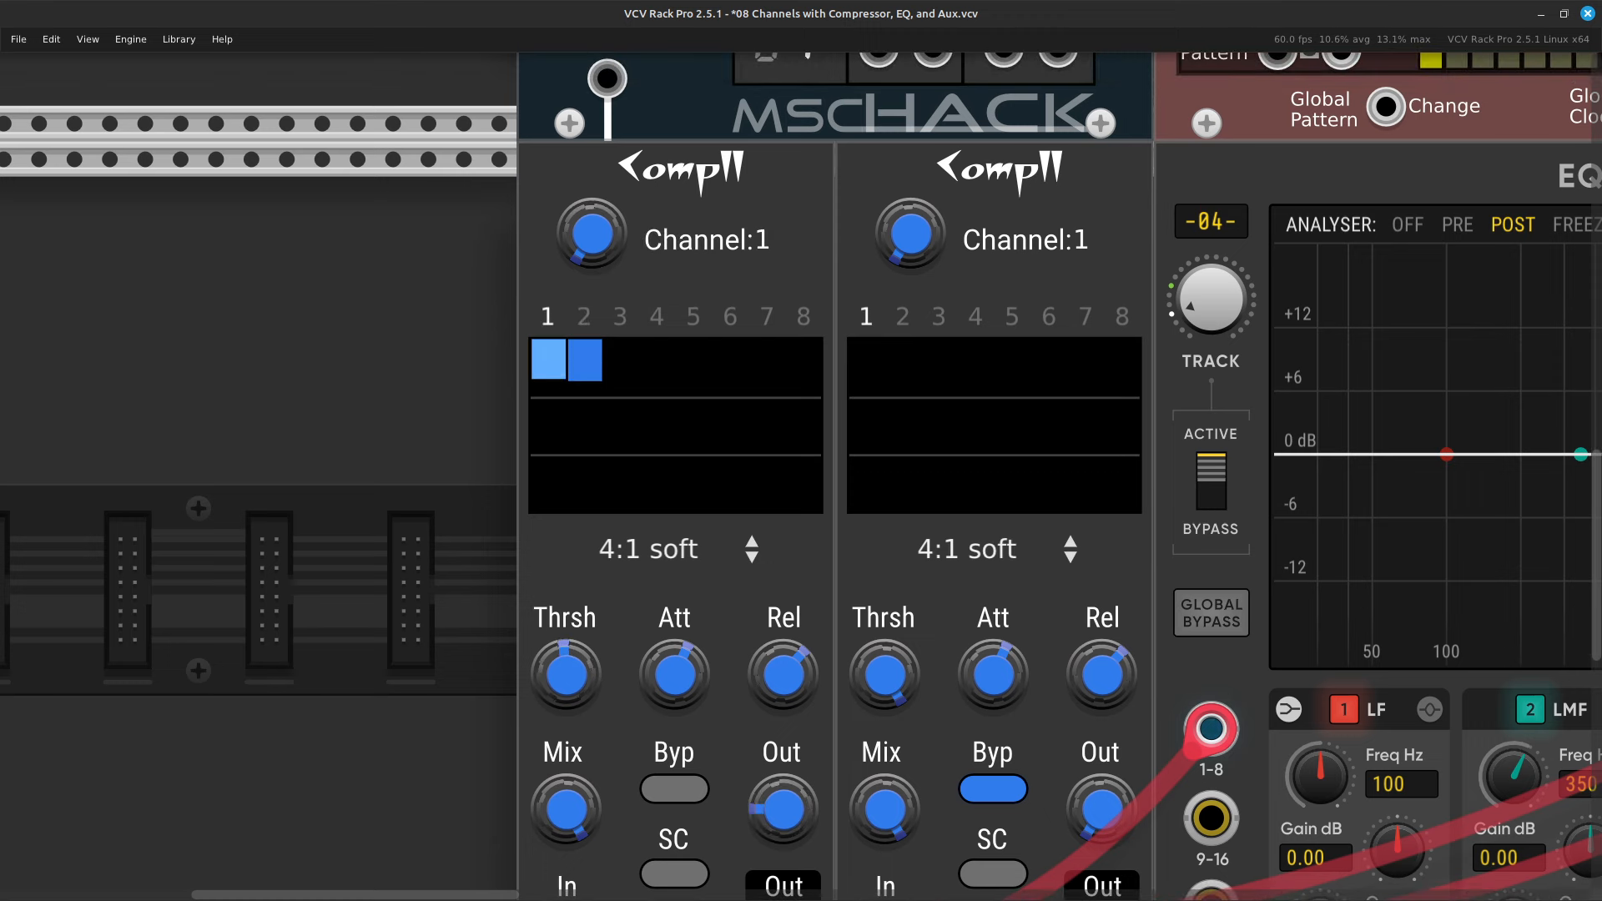
Lower channel 1's makeup gain on the first Comp II to about 3.8 dB, comparing the levels of both mixer channels.
scroll(801, 450, "down", 4)
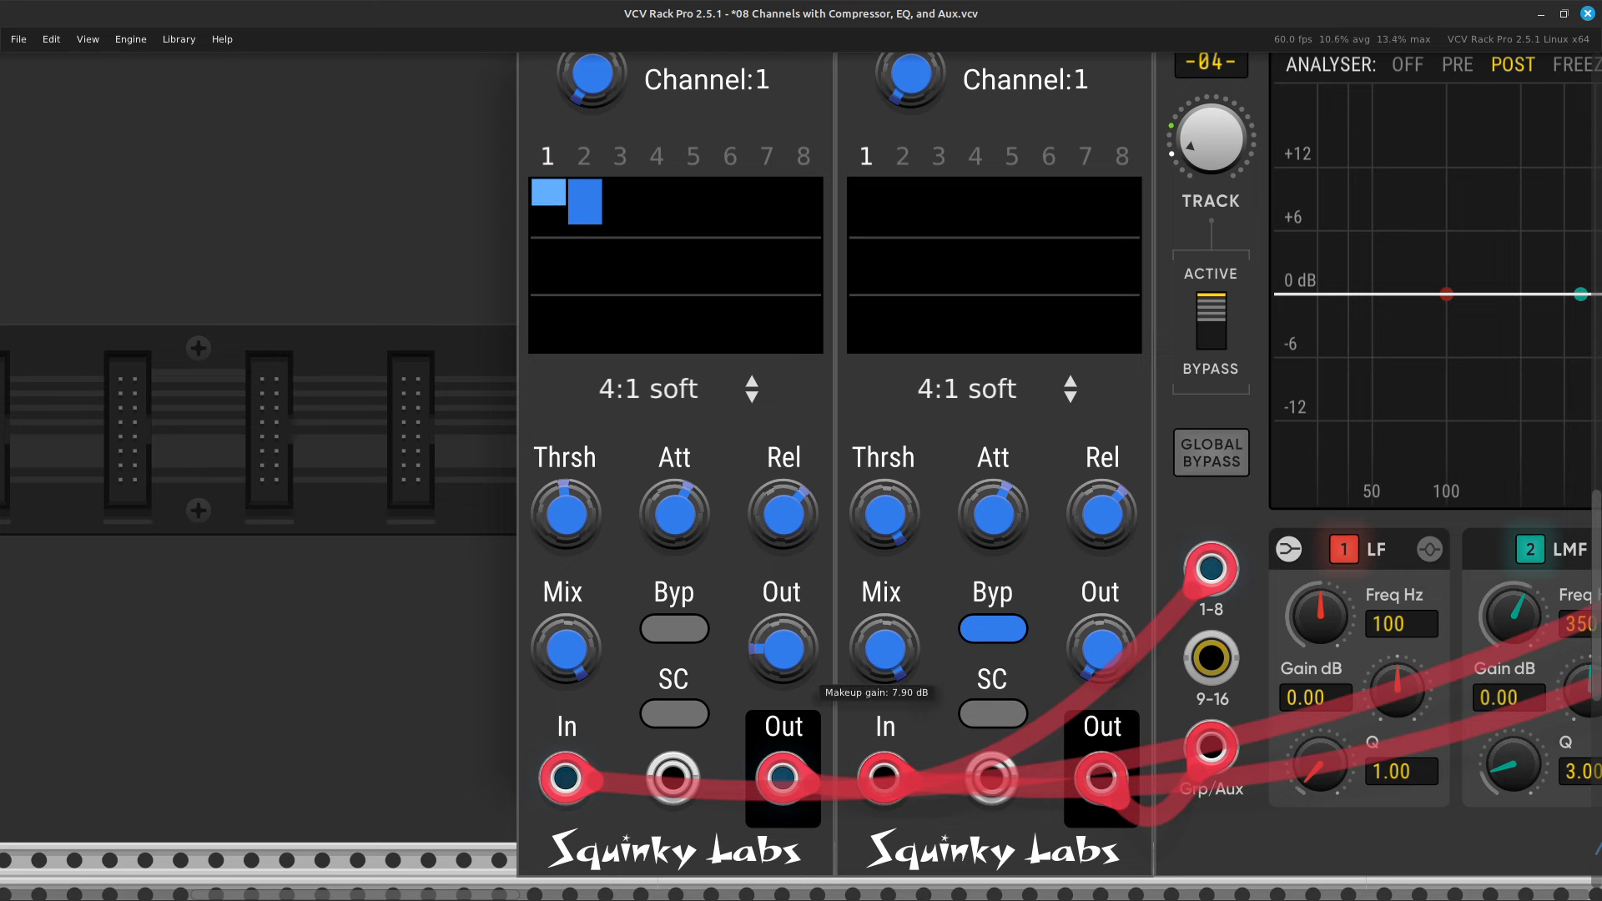
mouse_move(806, 671)
left_mouse_down()
mouse_move(806, 714)
mouse_move(806, 630)
mouse_move(806, 684)
left_mouse_up()
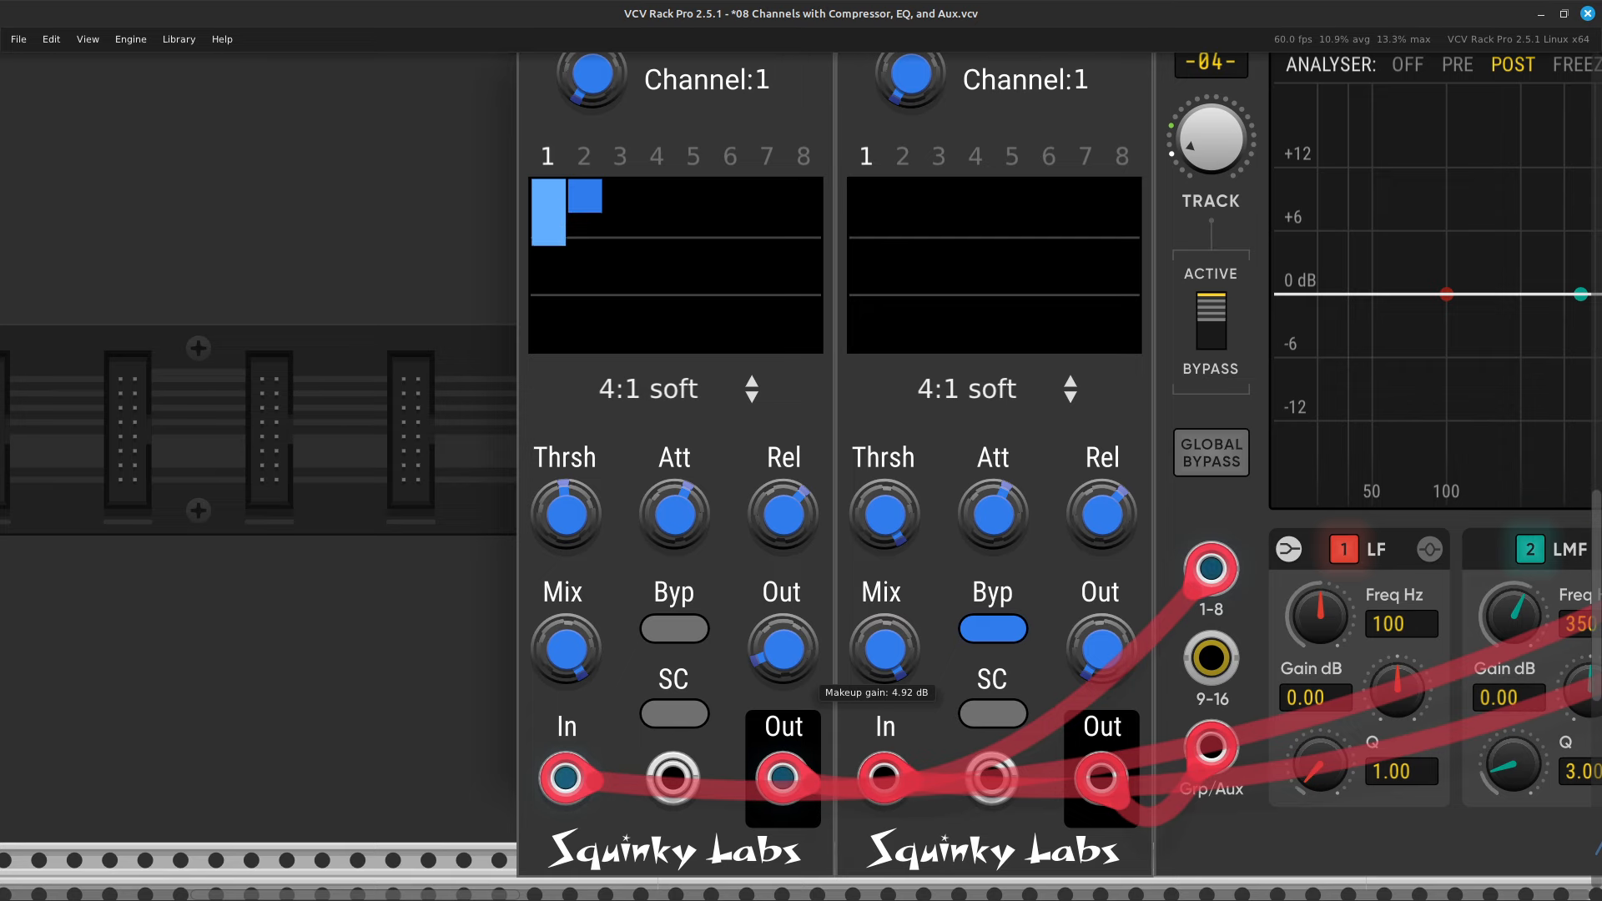
scroll(807, 674, "right", 4)
scroll(801, 467, "right", 20)
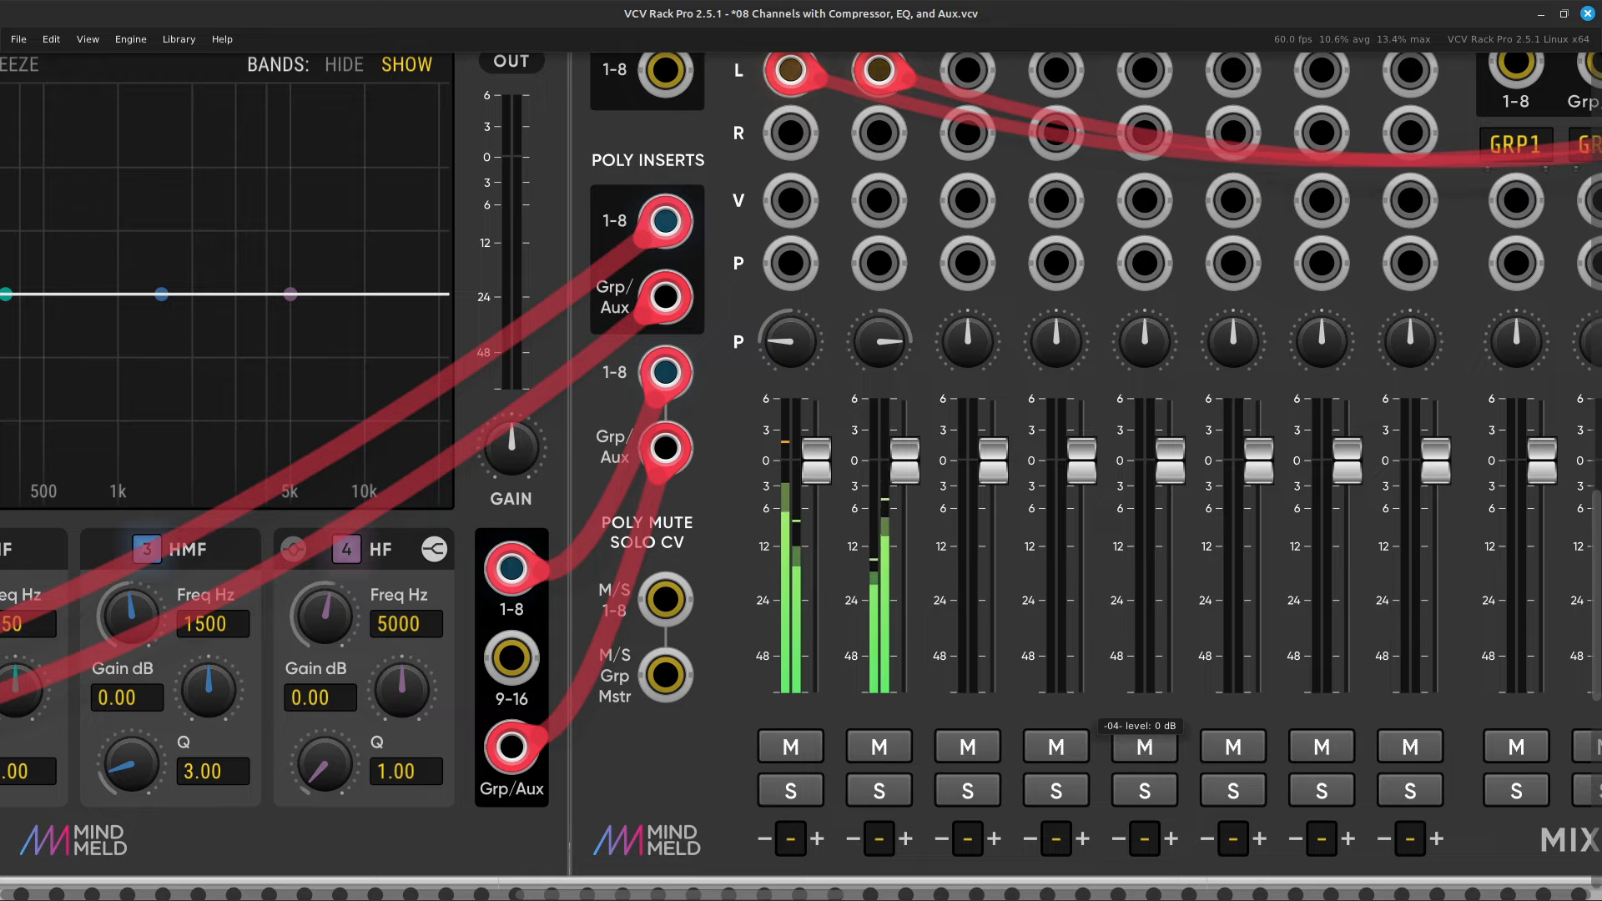
scroll(801, 468, "left", 16)
scroll(617, 776, "left", 4)
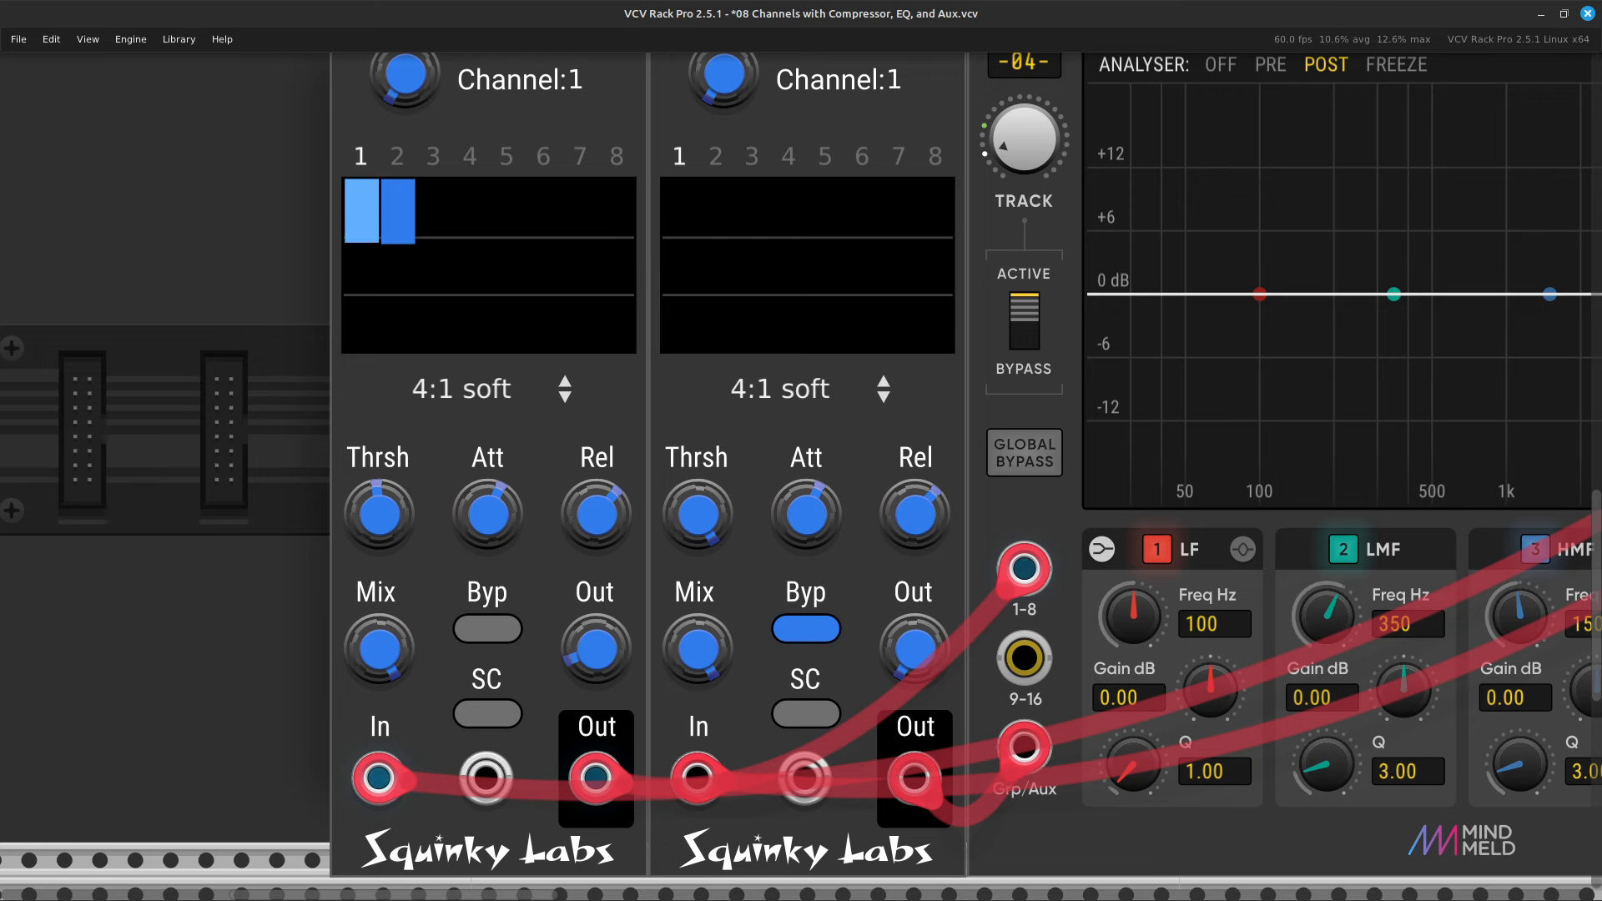
left_click_drag(597, 649, 596, 659)
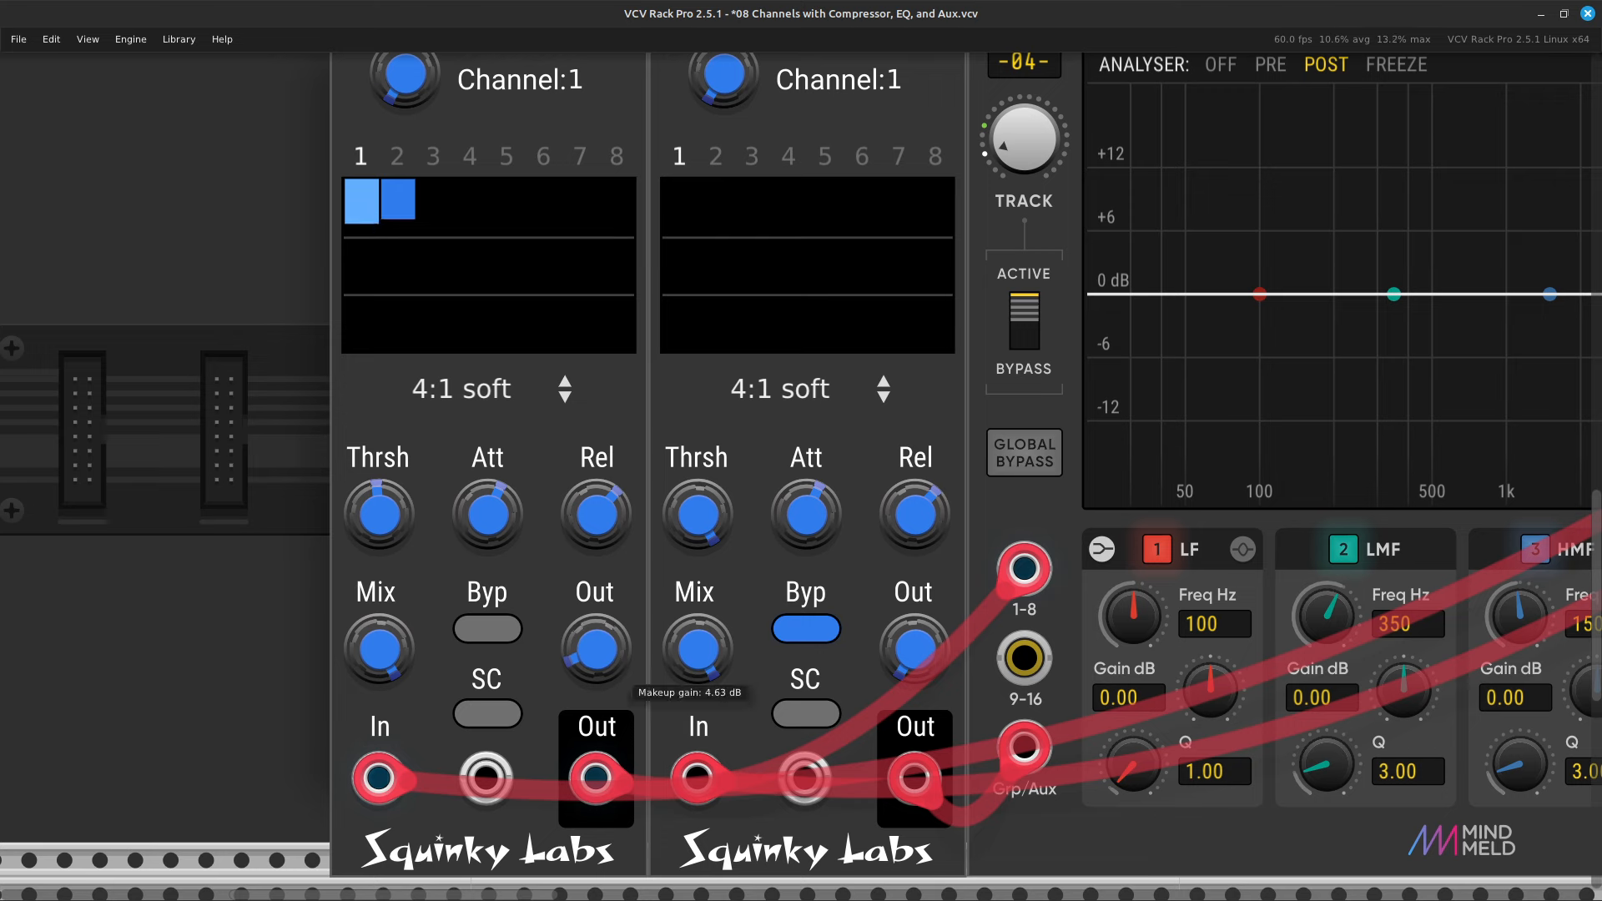
scroll(801, 465, "right", 10)
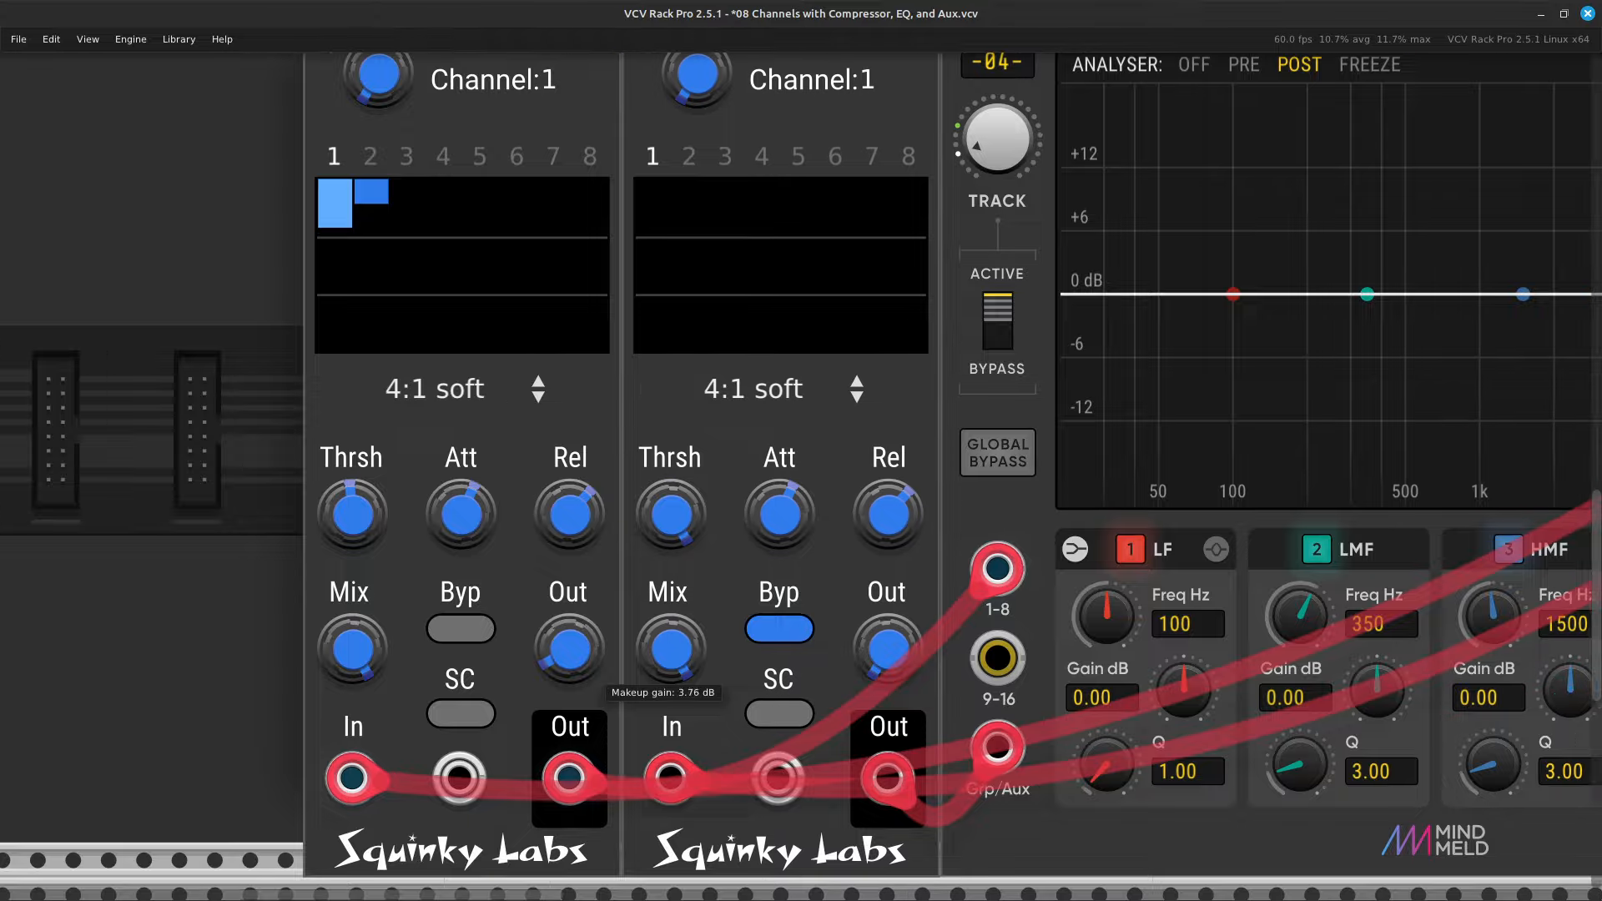
scroll(834, 634, "right", 2)
scroll(834, 634, "left", 6)
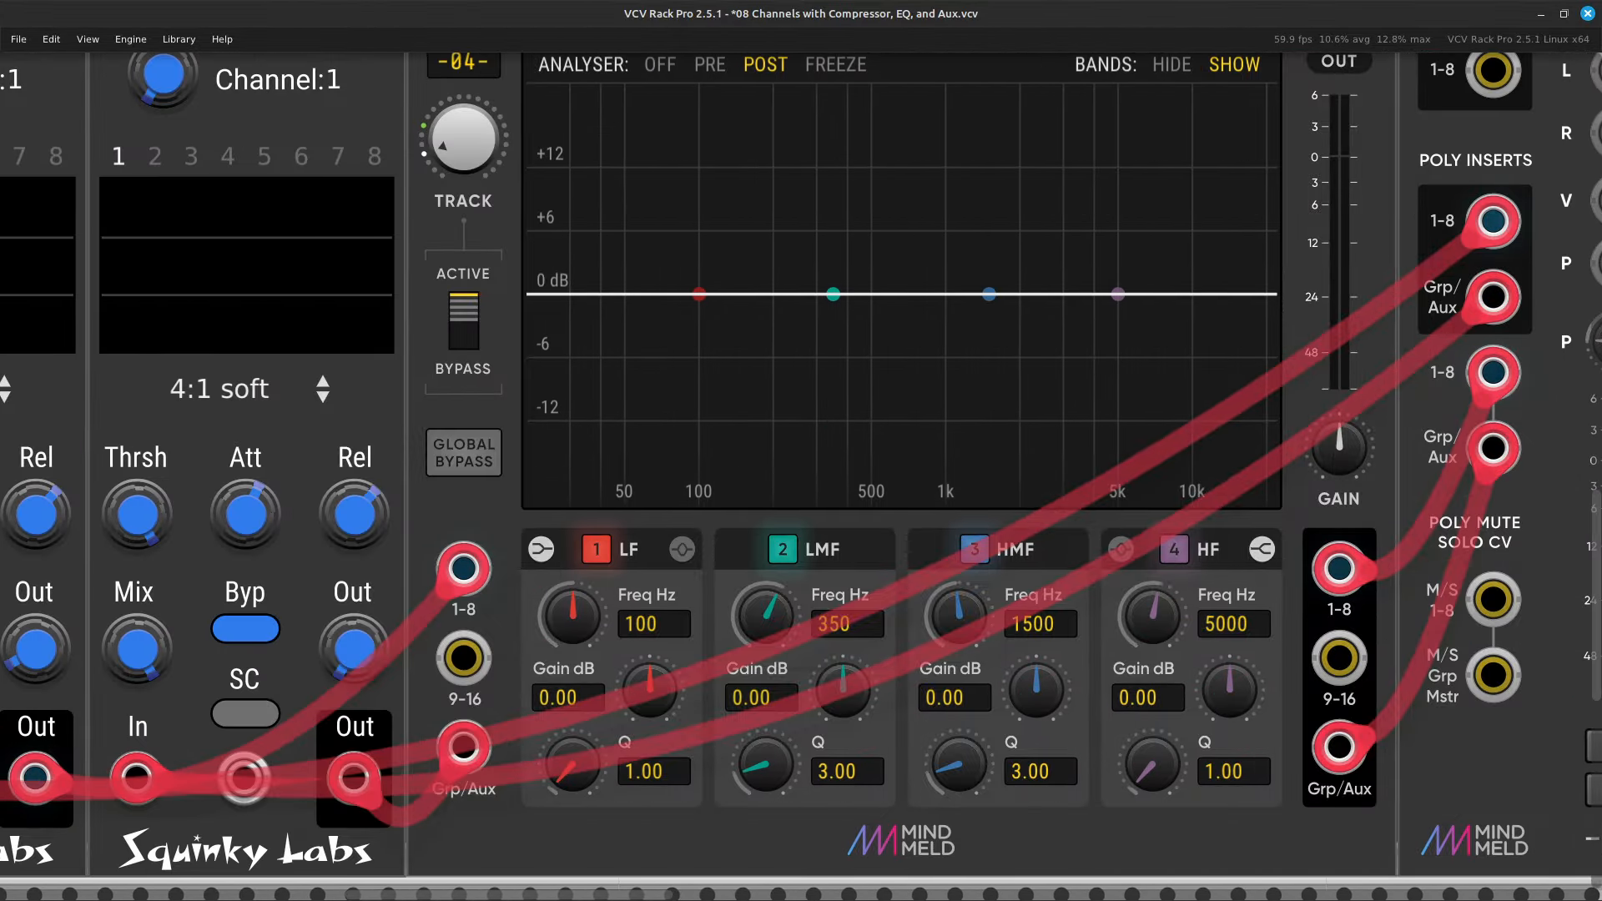
scroll(802, 466, "right", 6)
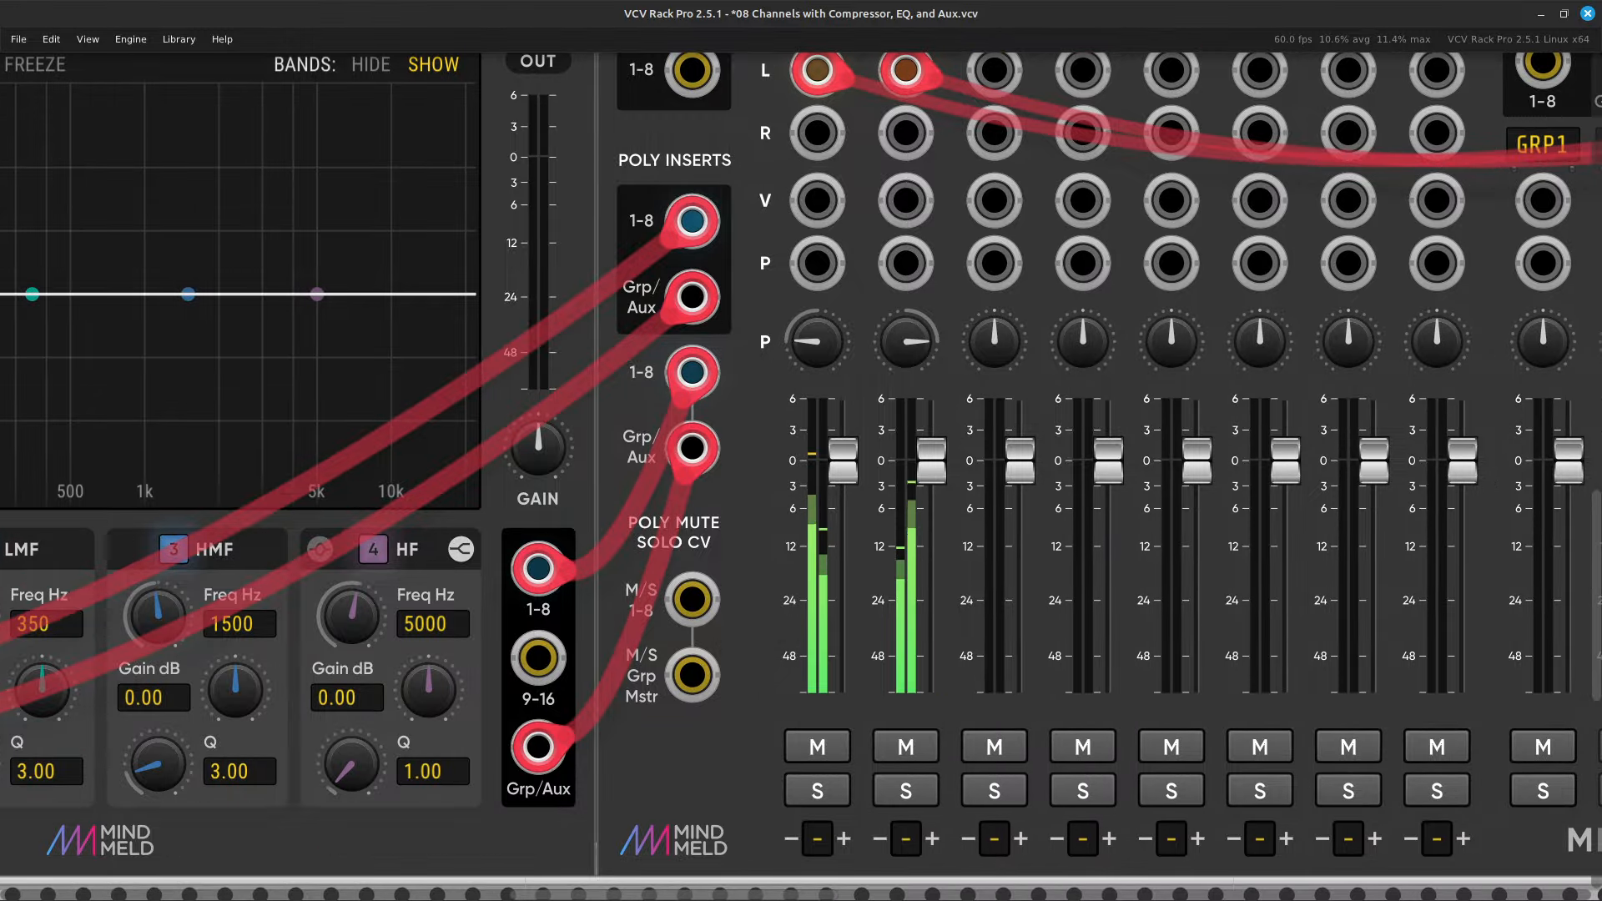
Mute mixer channel 2 to listen to channel 1 alone, and unmute it again.
left_click(905, 747)
scroll(802, 465, "left", 6)
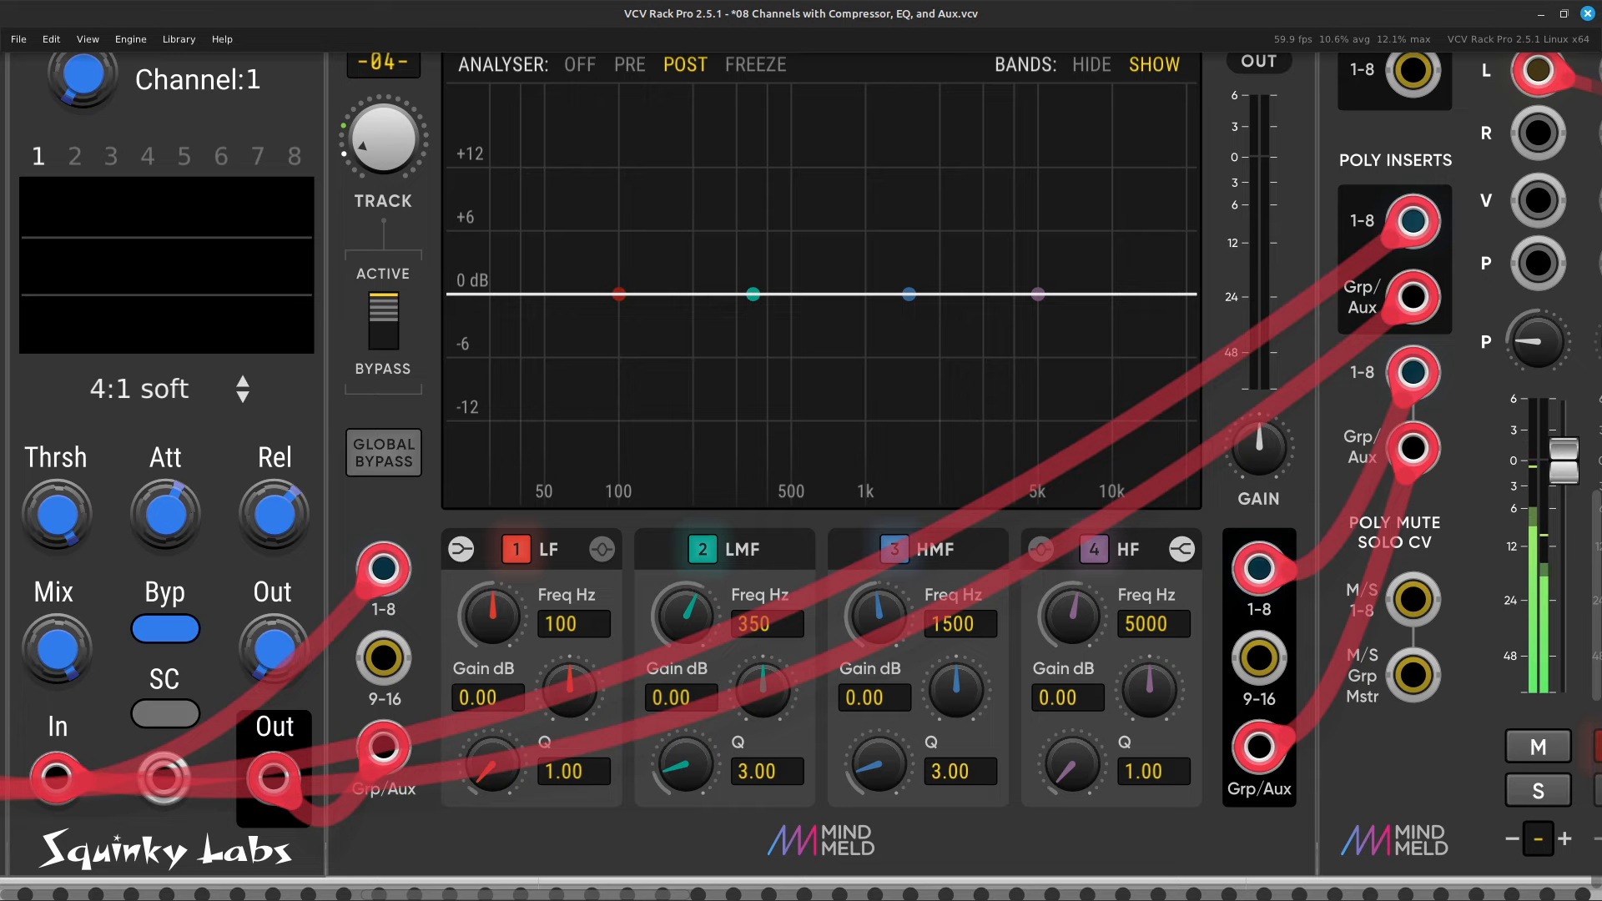
key("Right")
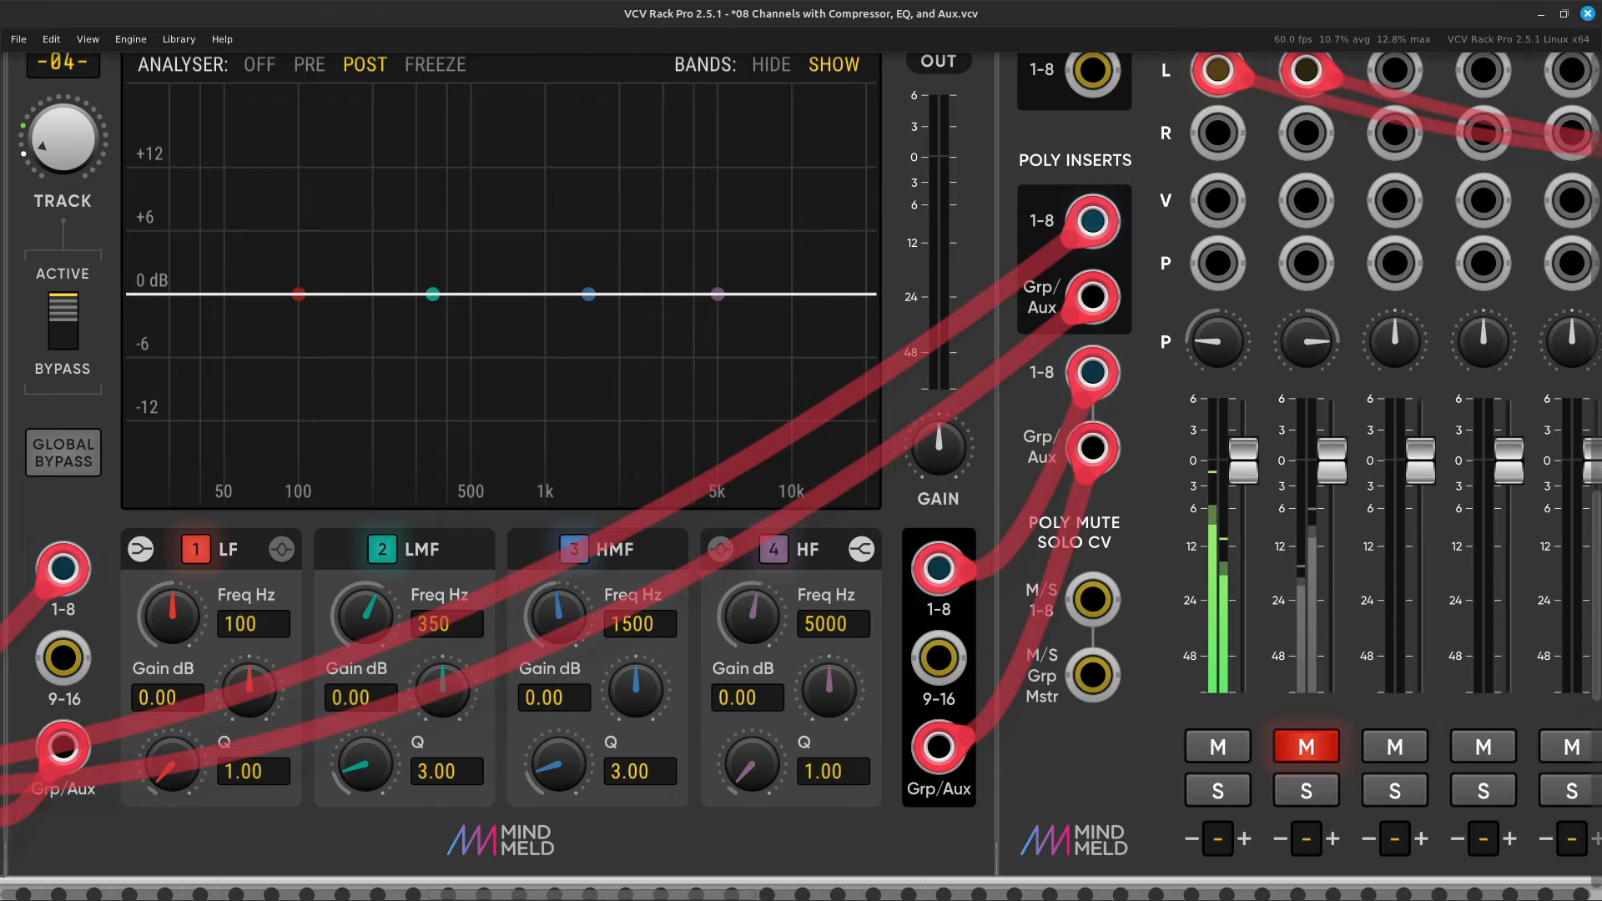
scroll(801, 464, "right", 6)
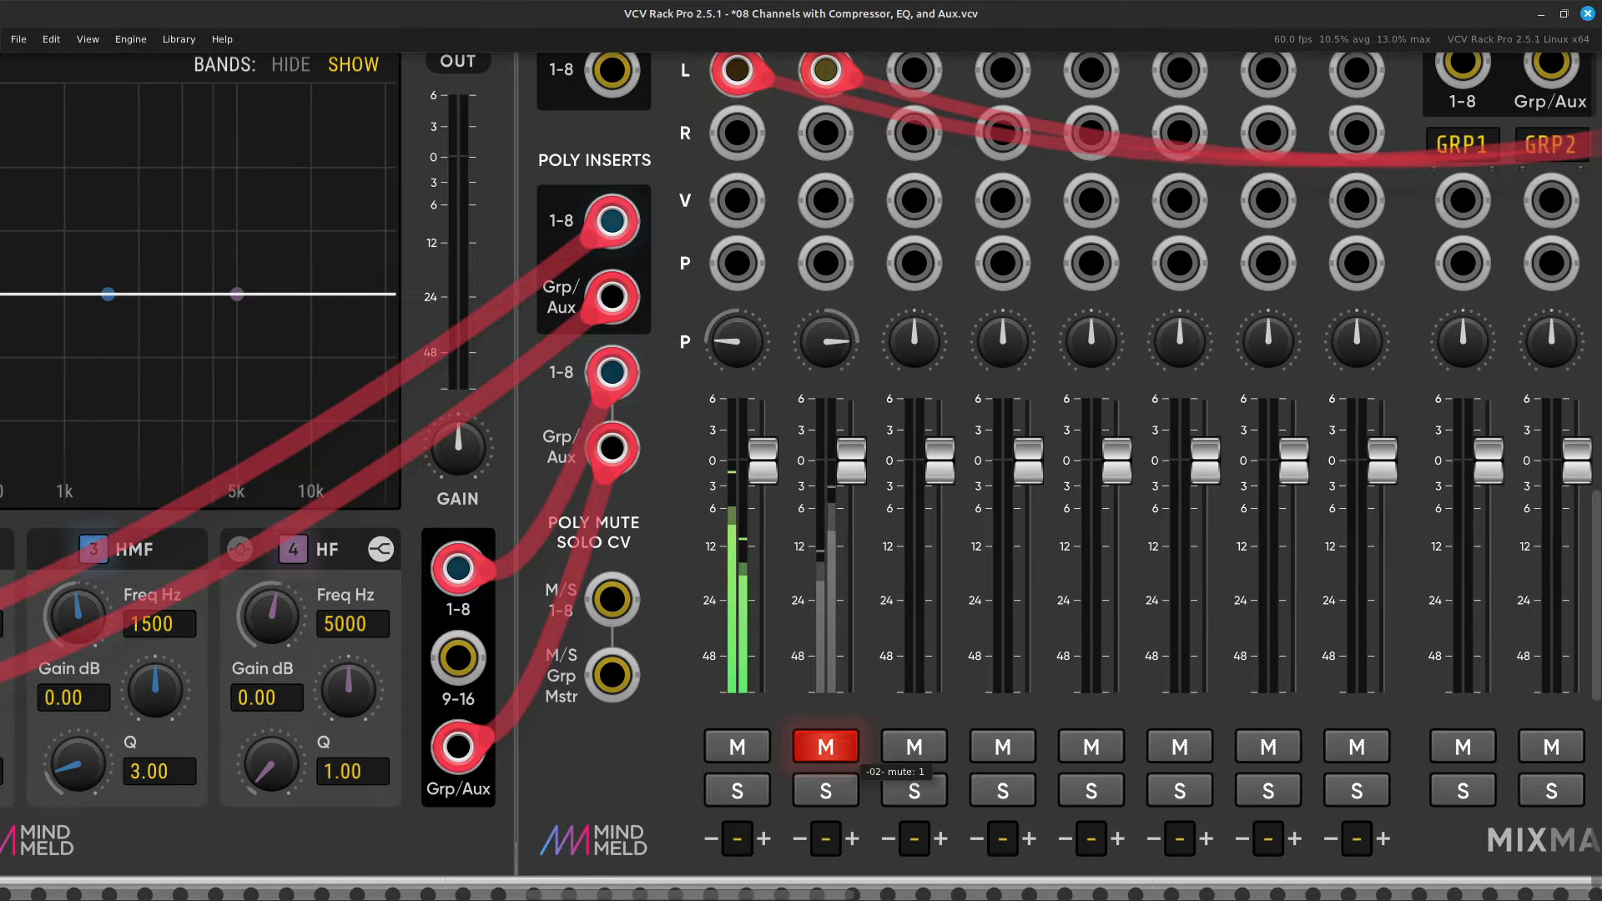
scroll(884, 780, "left", 10)
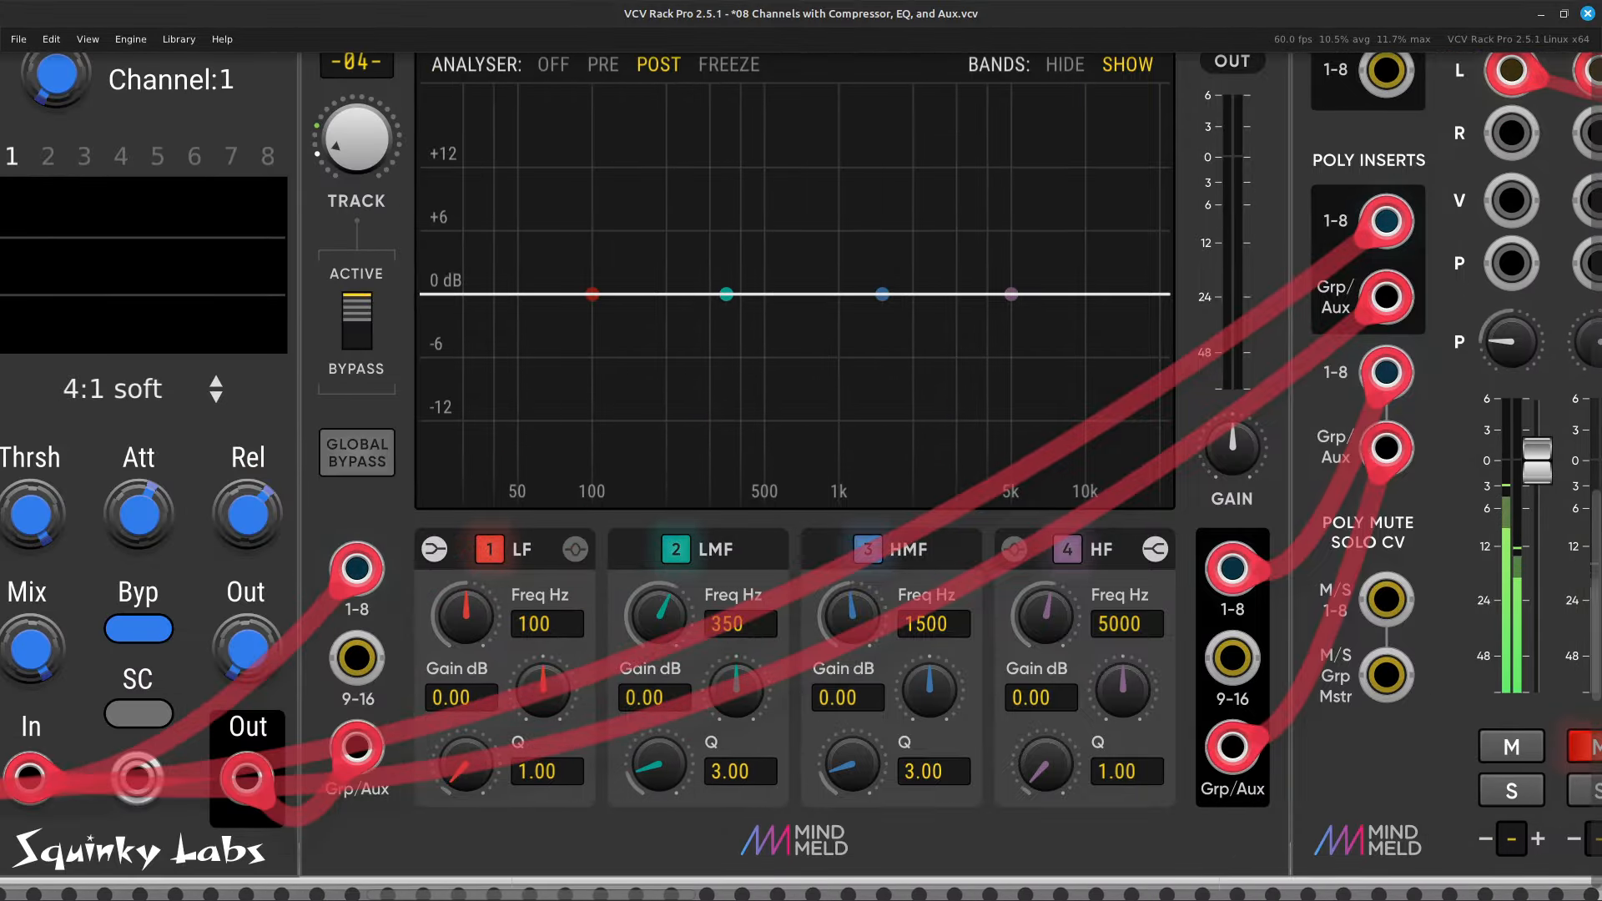
scroll(801, 464, "right", 6)
scroll(867, 751, "right", 3)
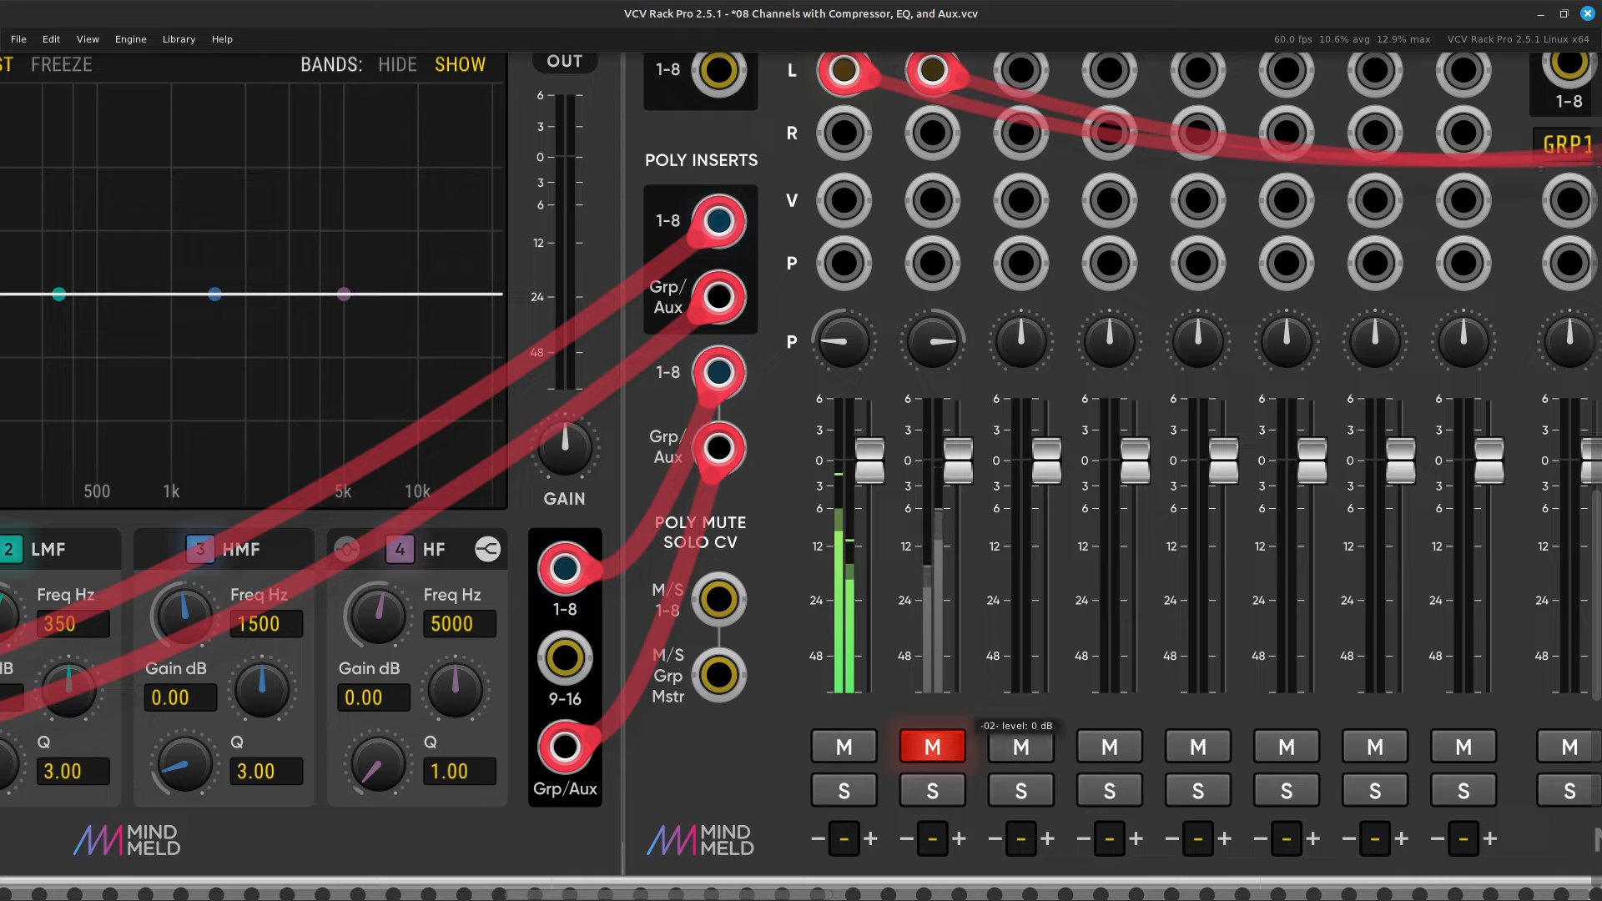
left_click(933, 746)
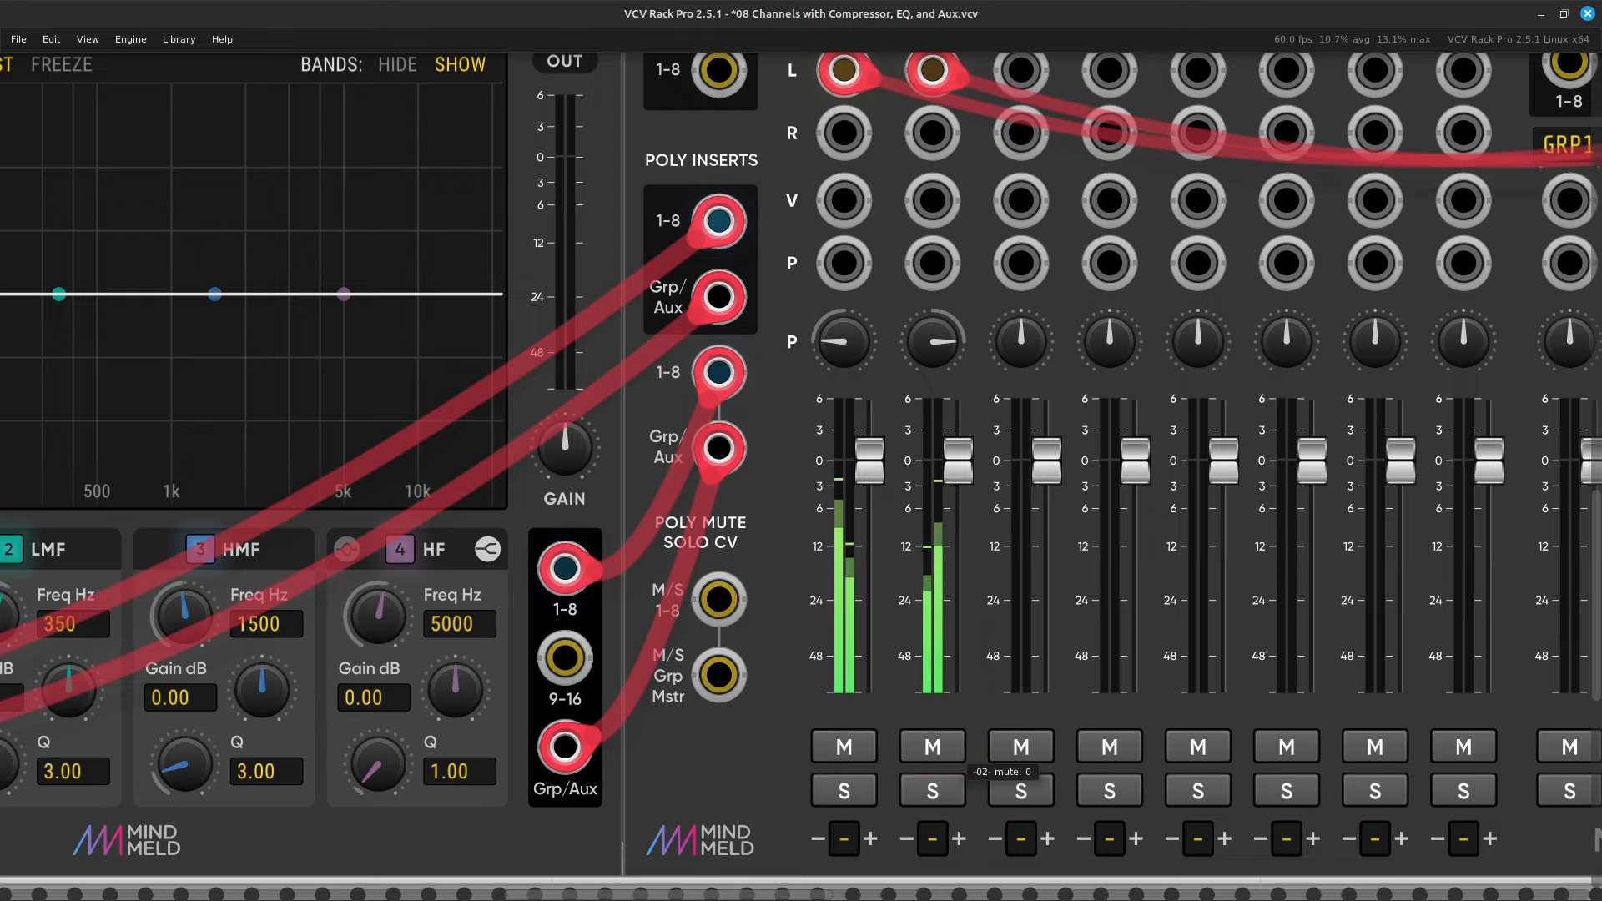
Look through the preset list of the Reverb 2 module without choosing another preset.
scroll(932, 746, "right", 9)
scroll(1072, 602, "up", 4)
scroll(1073, 603, "right", 20)
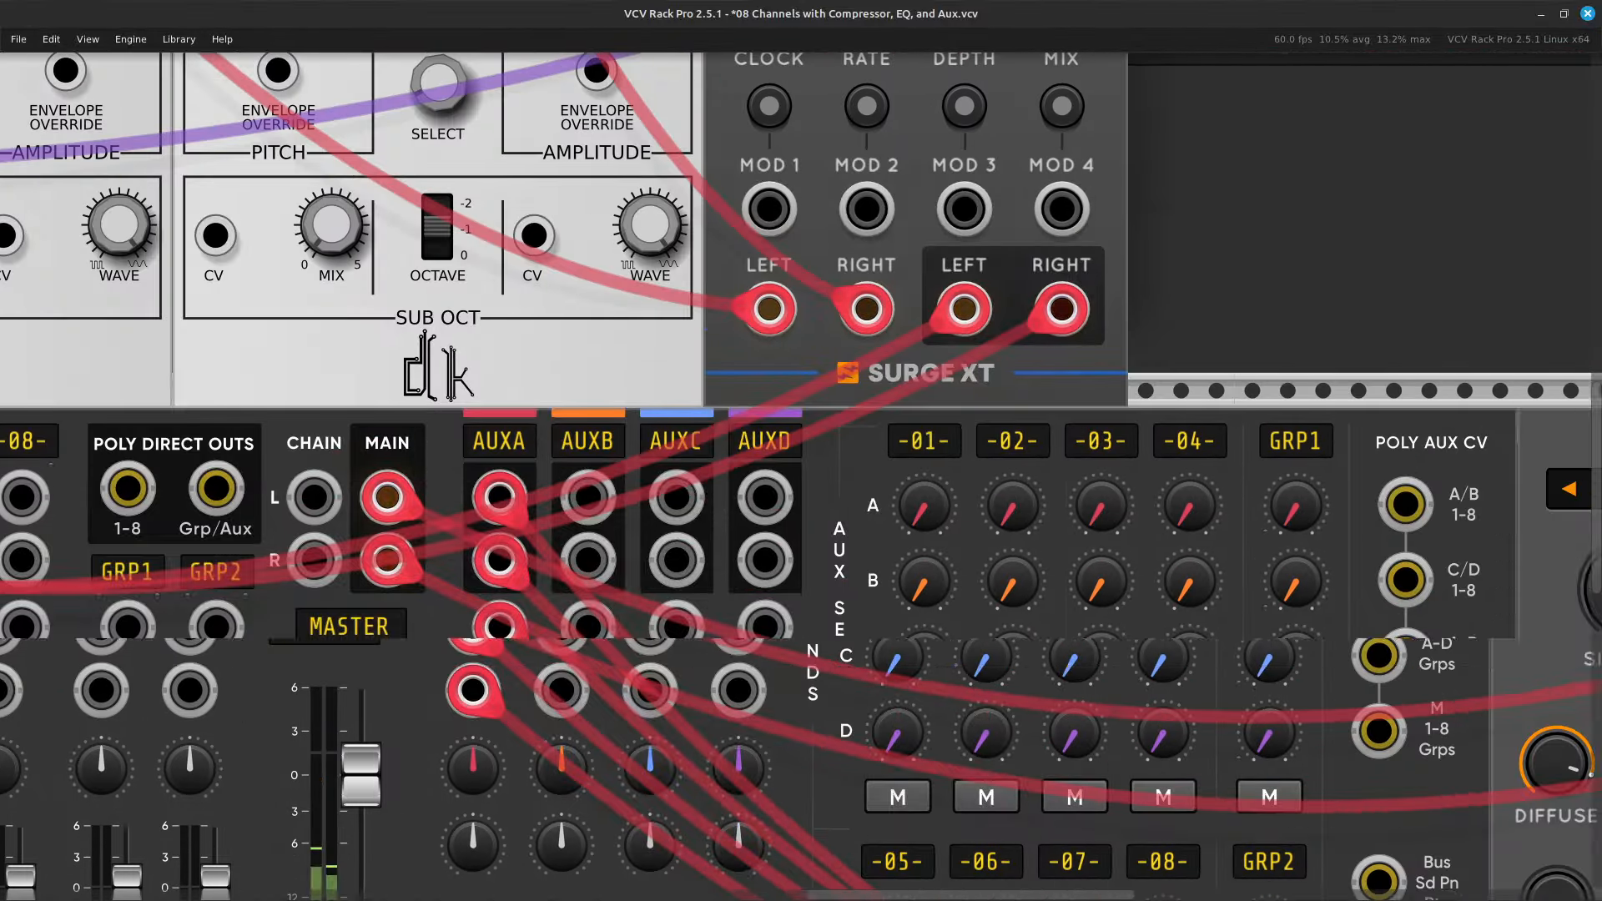
scroll(1076, 605, "down", 3)
scroll(1077, 605, "right", 2)
scroll(1076, 605, "left", 4)
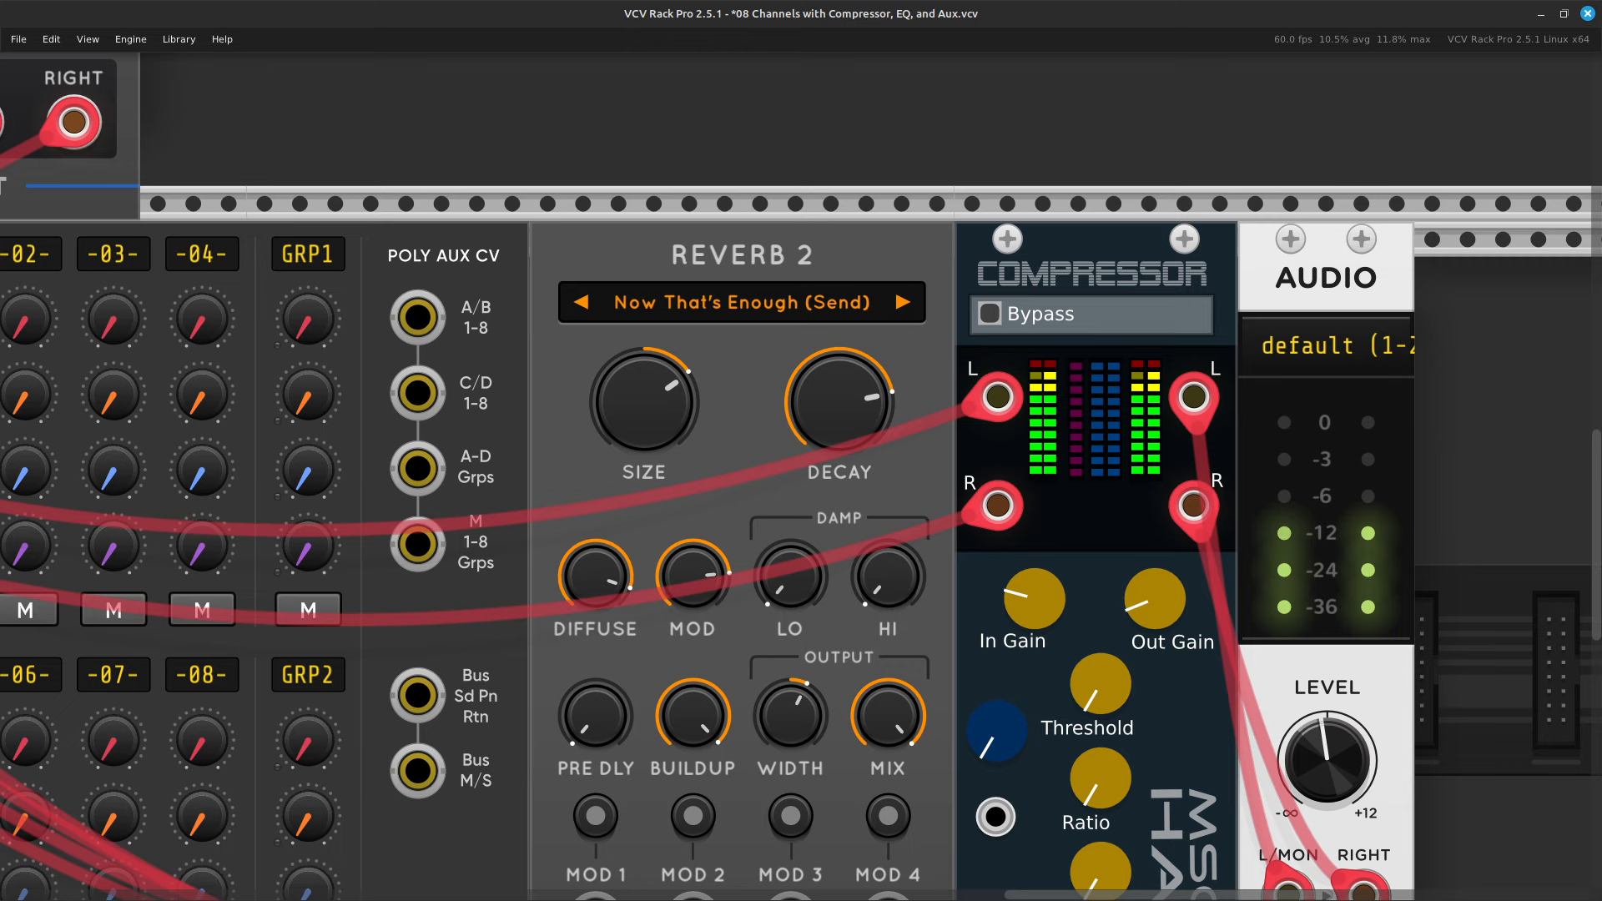
left_click(841, 304)
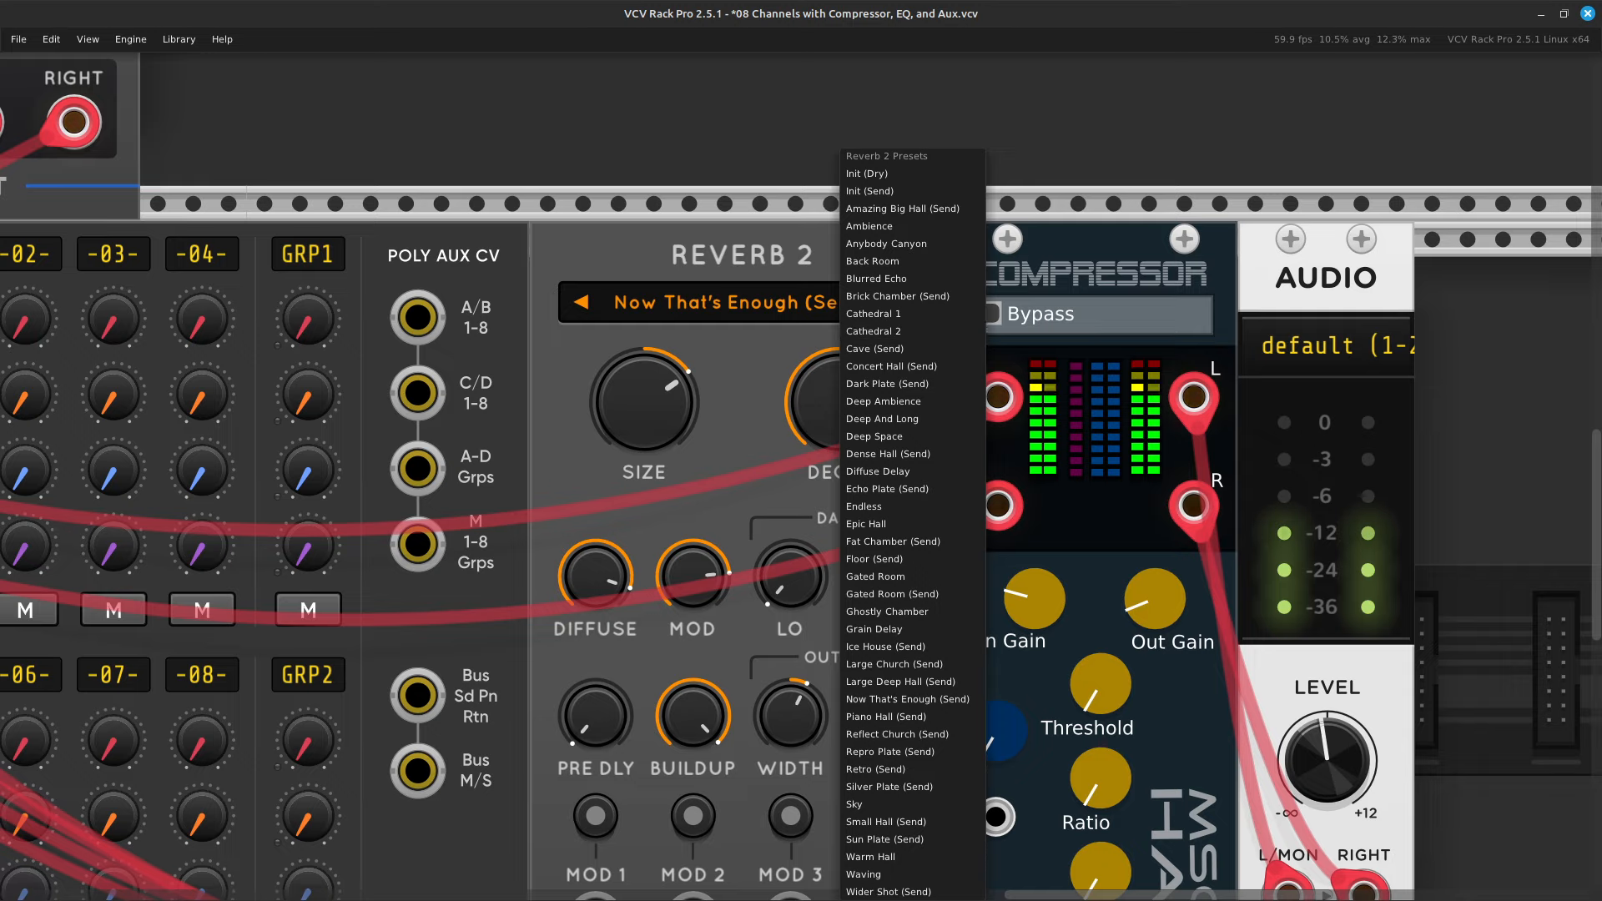
key("Escape")
Raise the aux A sends of mixer channels 1 and 2 to about the middle of their range.
scroll(663, 338, "left", 10)
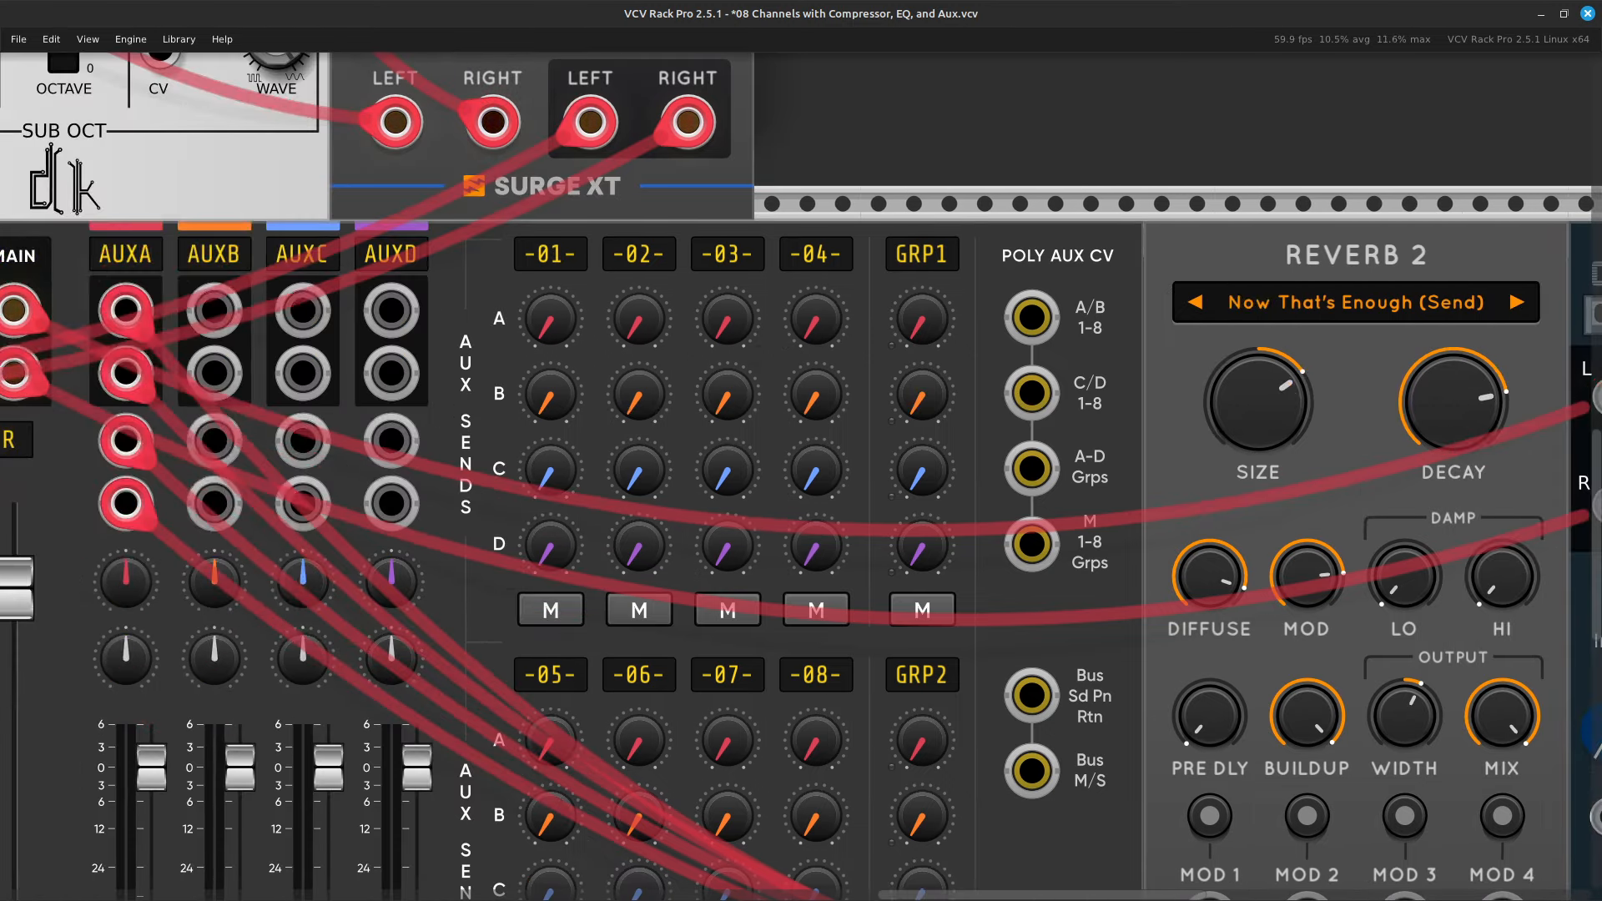
left_click_drag(550, 320, 550, 250)
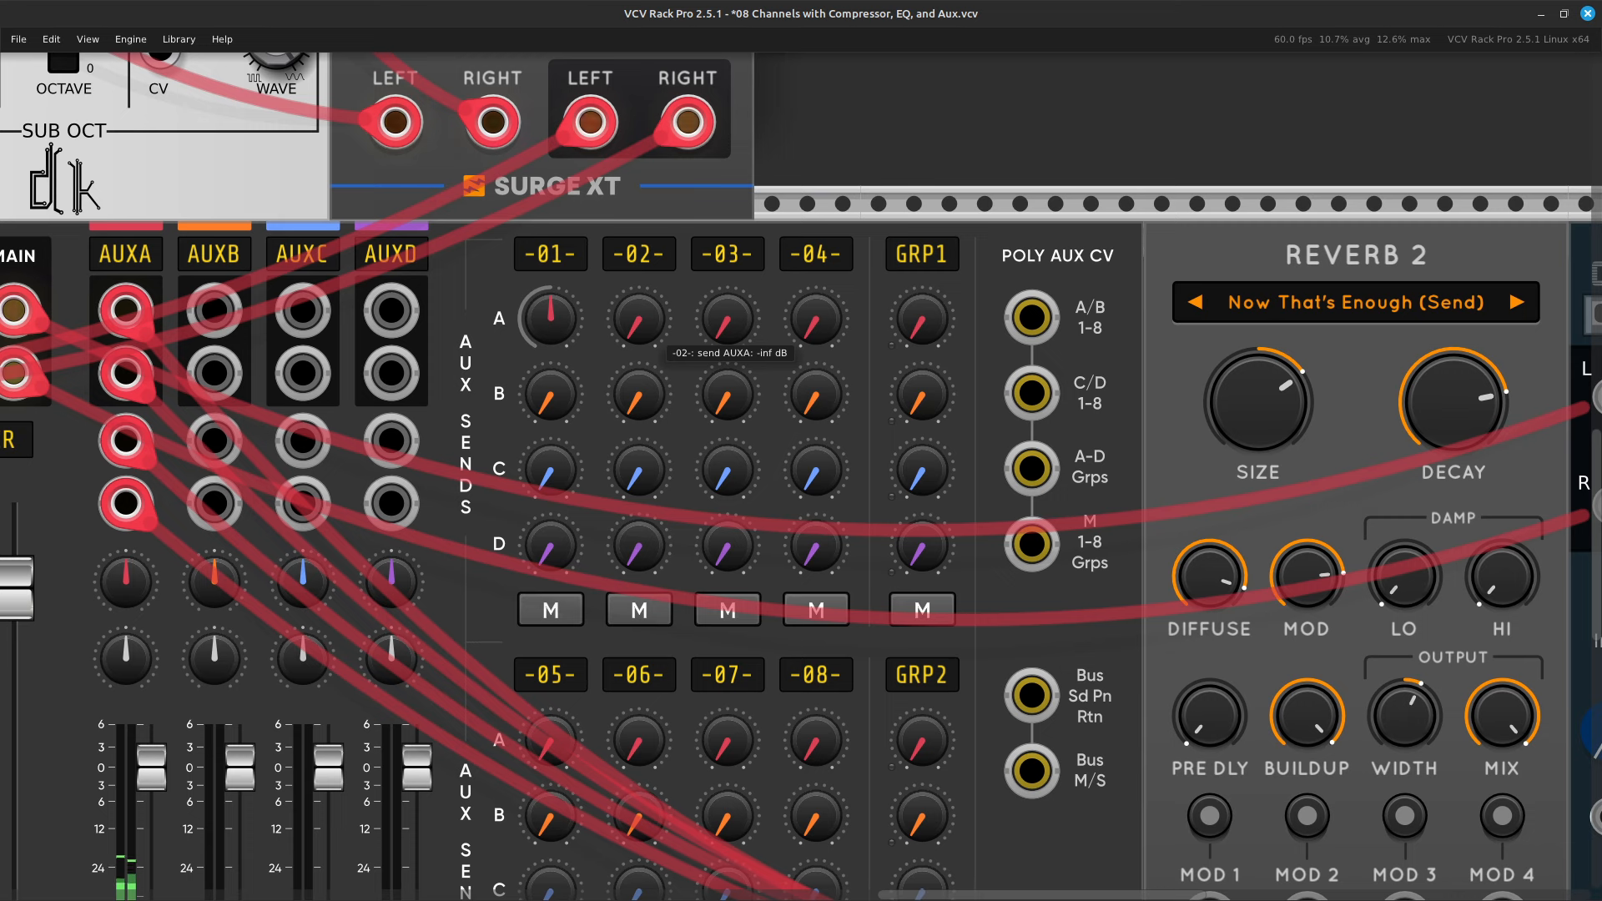
left_click_drag(639, 320, 639, 253)
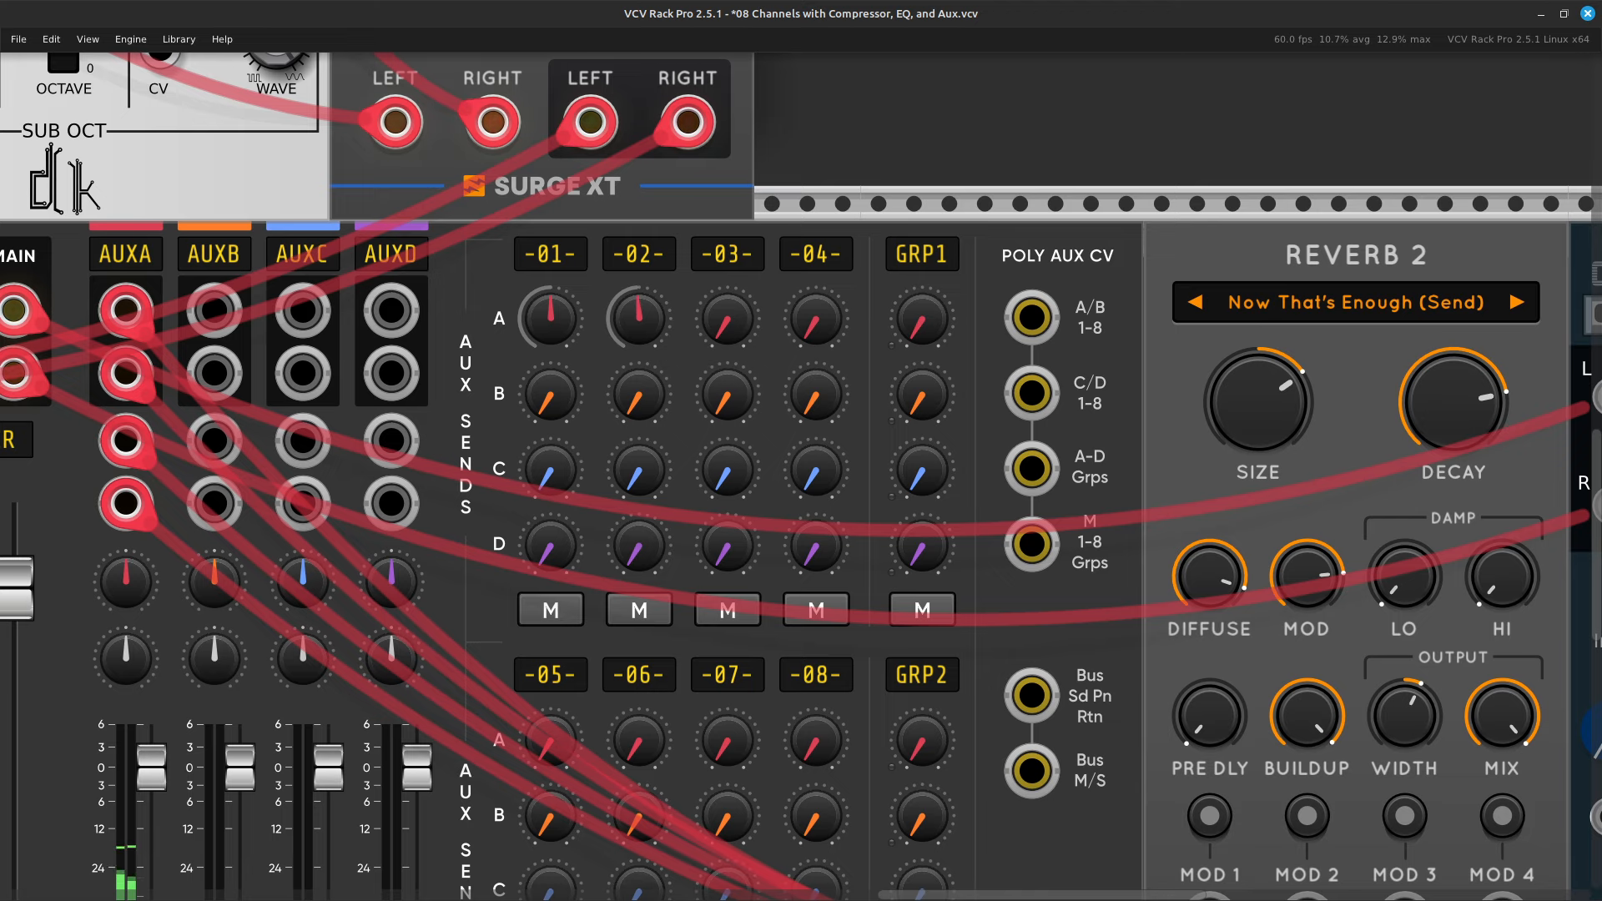
mouse_move(551, 319)
Raise the high-frequency damping of Reverb 2 to about 100 %.
left_click_drag(1169, 534, 394, 348)
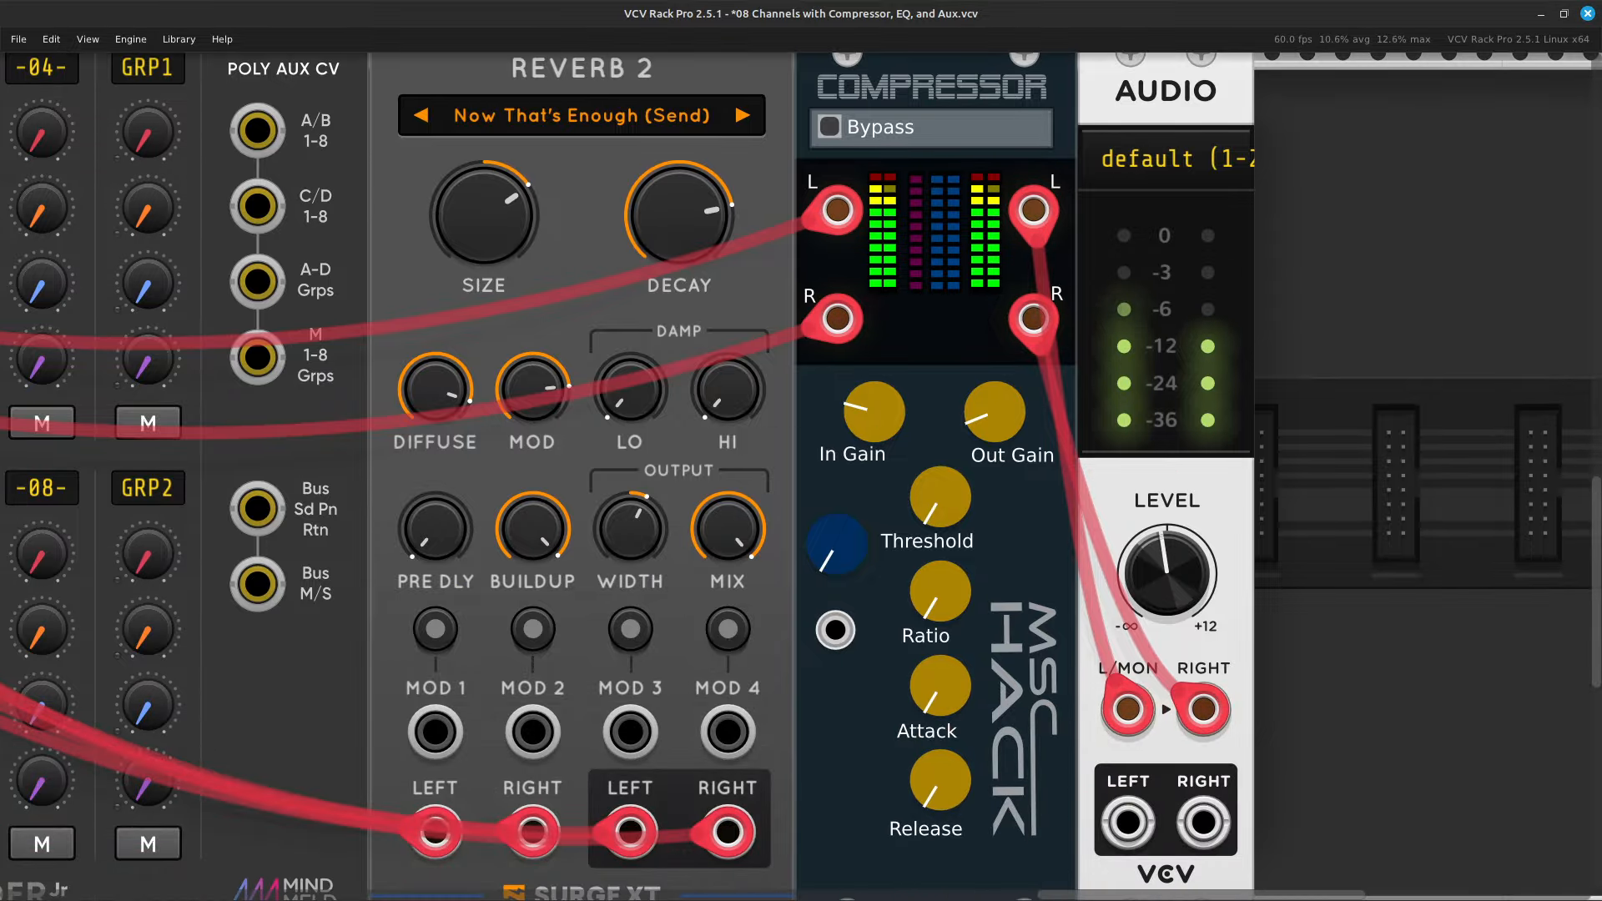
mouse_move(756, 418)
mouse_move(728, 391)
mouse_move(728, 390)
left_mouse_down()
mouse_move(729, 367)
mouse_move(728, 383)
left_mouse_up()
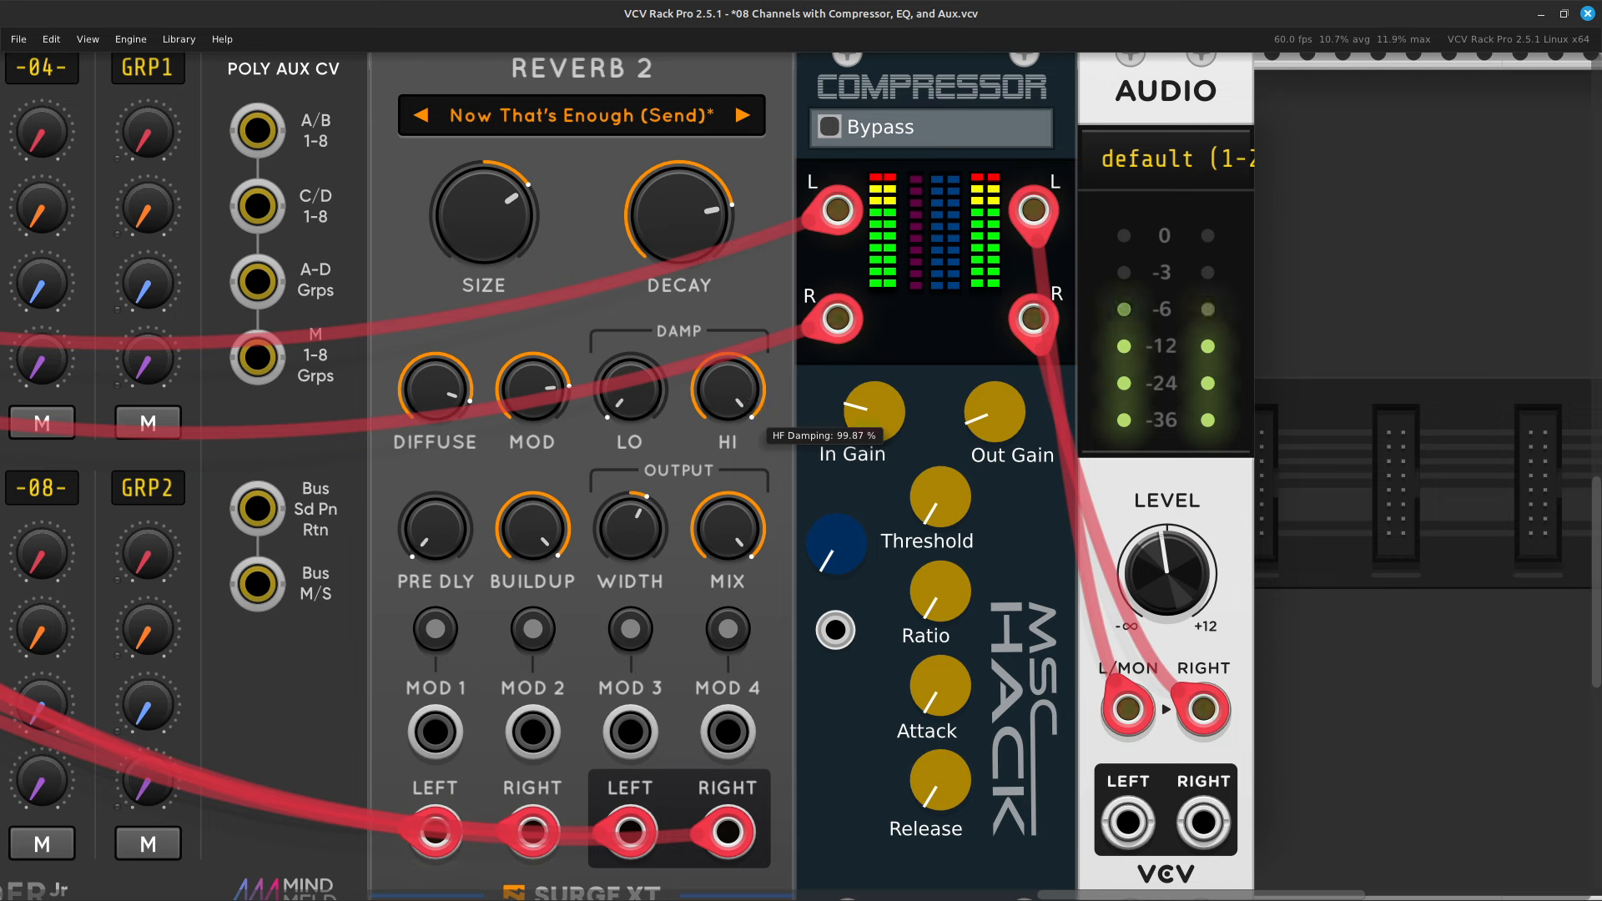
left_click_drag(728, 391, 729, 388)
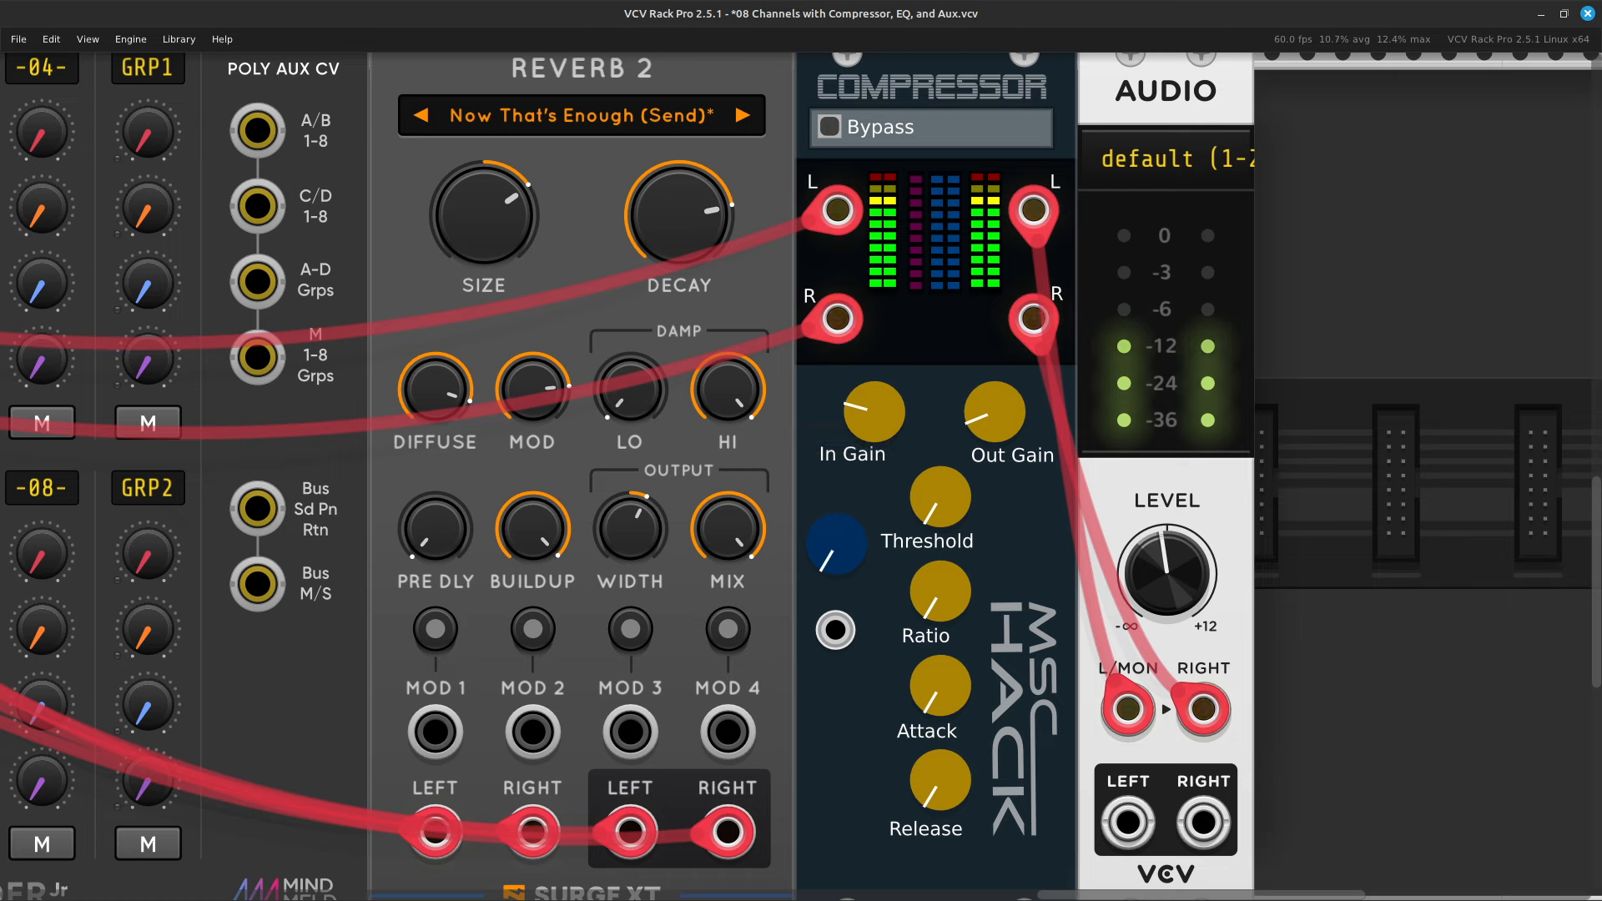
mouse_move(680, 217)
Search the module library for "chorus" and add the Surge XT Chorus to the rack row of the Delay.
scroll(718, 250, "up", 10)
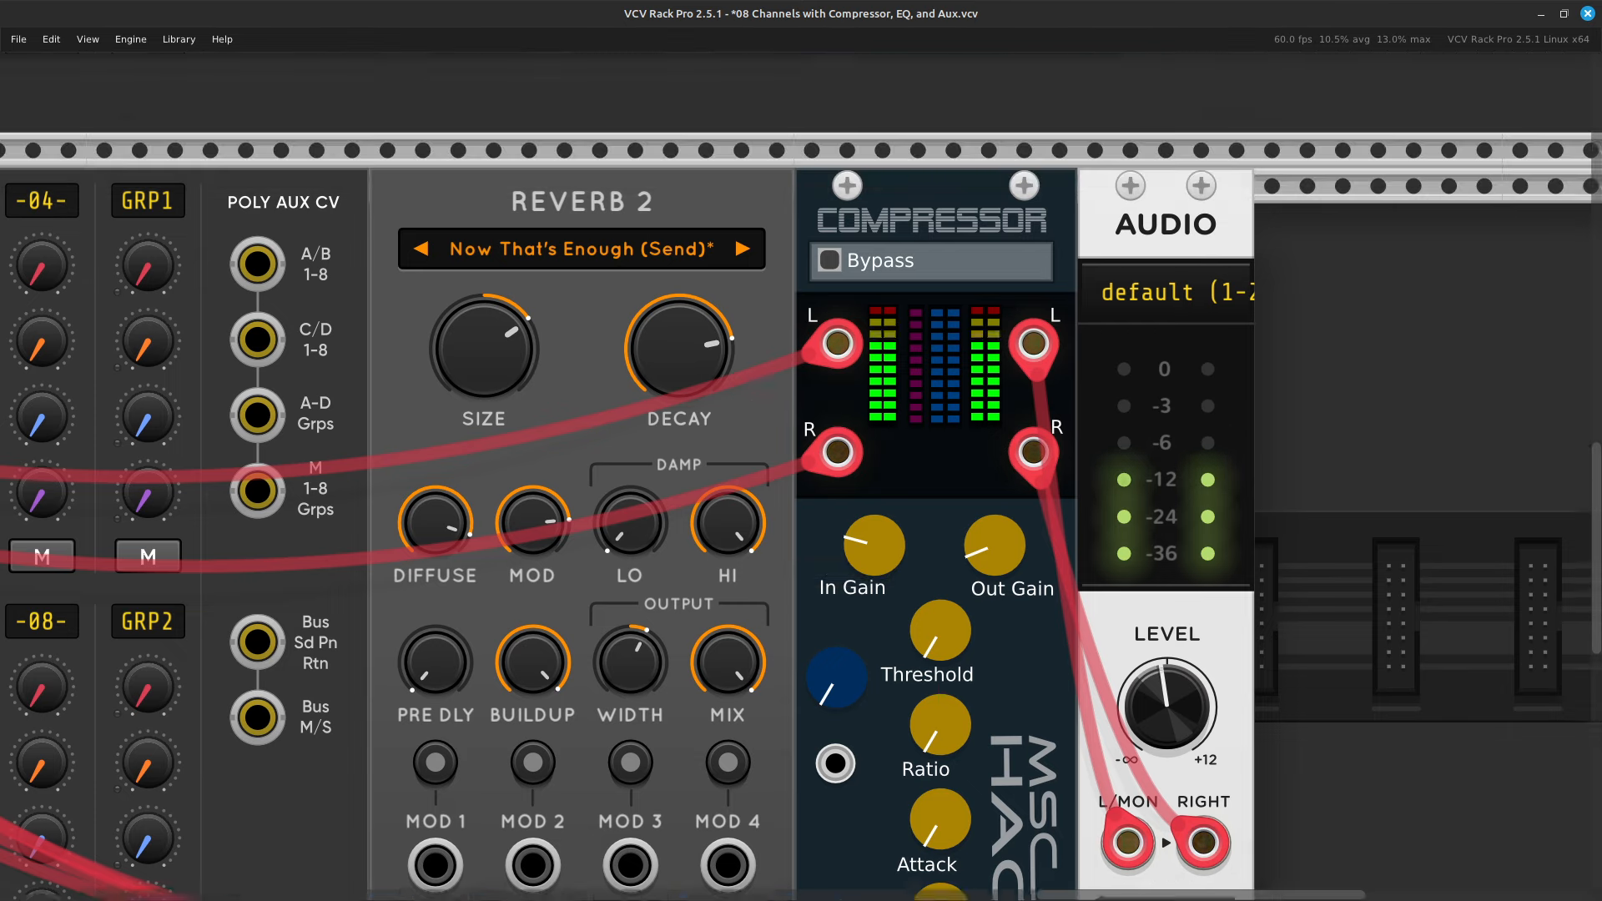
scroll(718, 250, "left", 12)
scroll(717, 250, "up", 8)
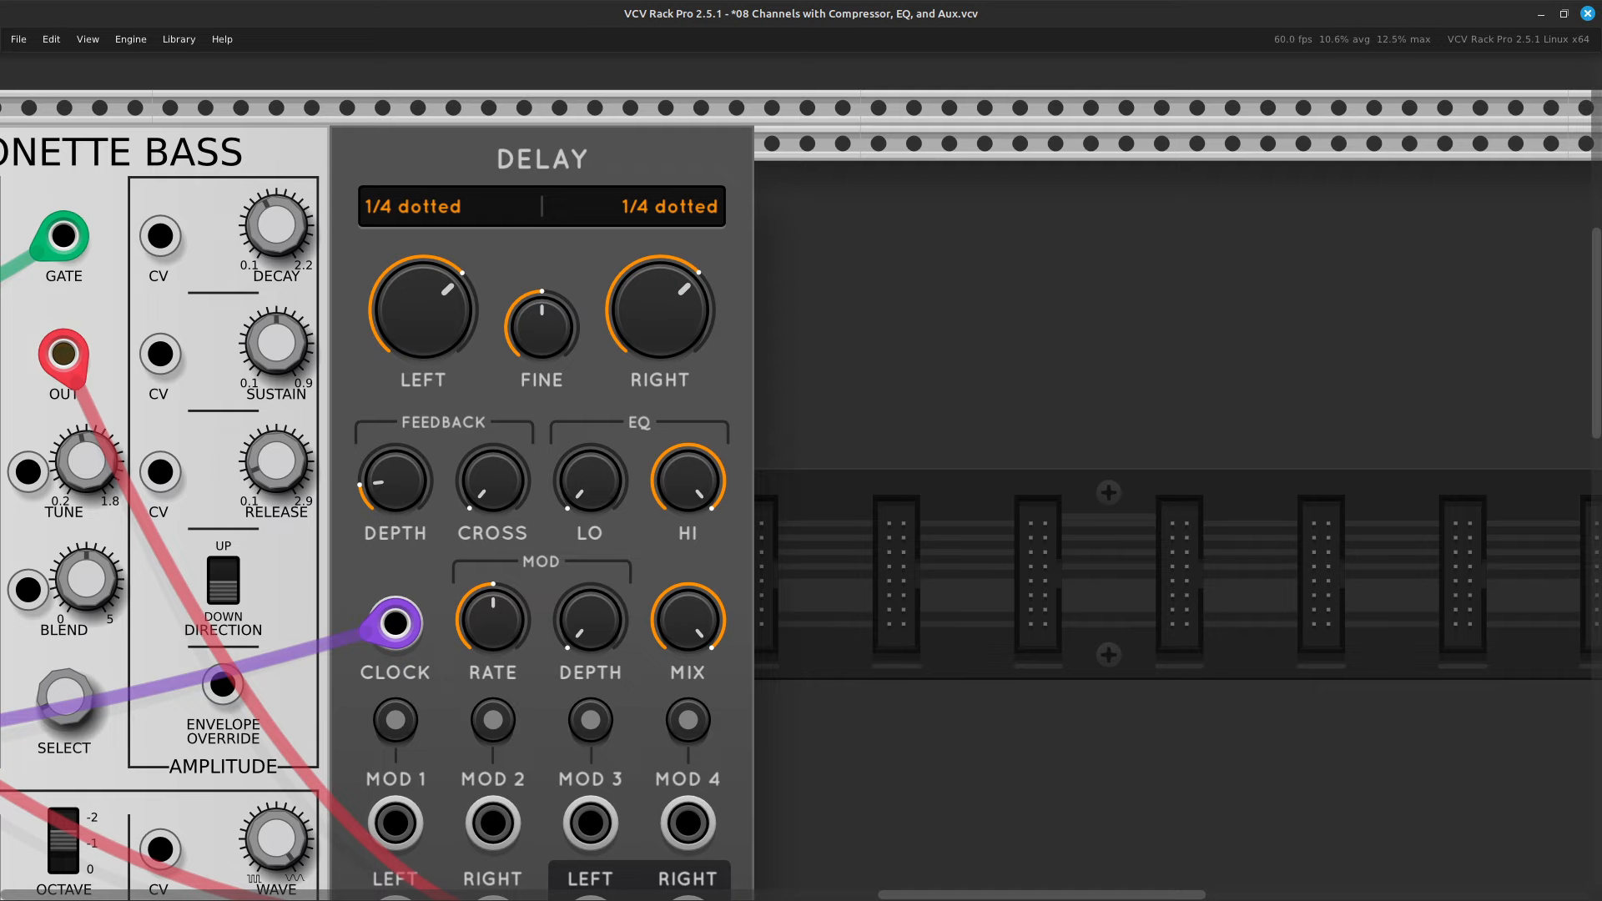
scroll(801, 477, "down", 3)
key("Return")
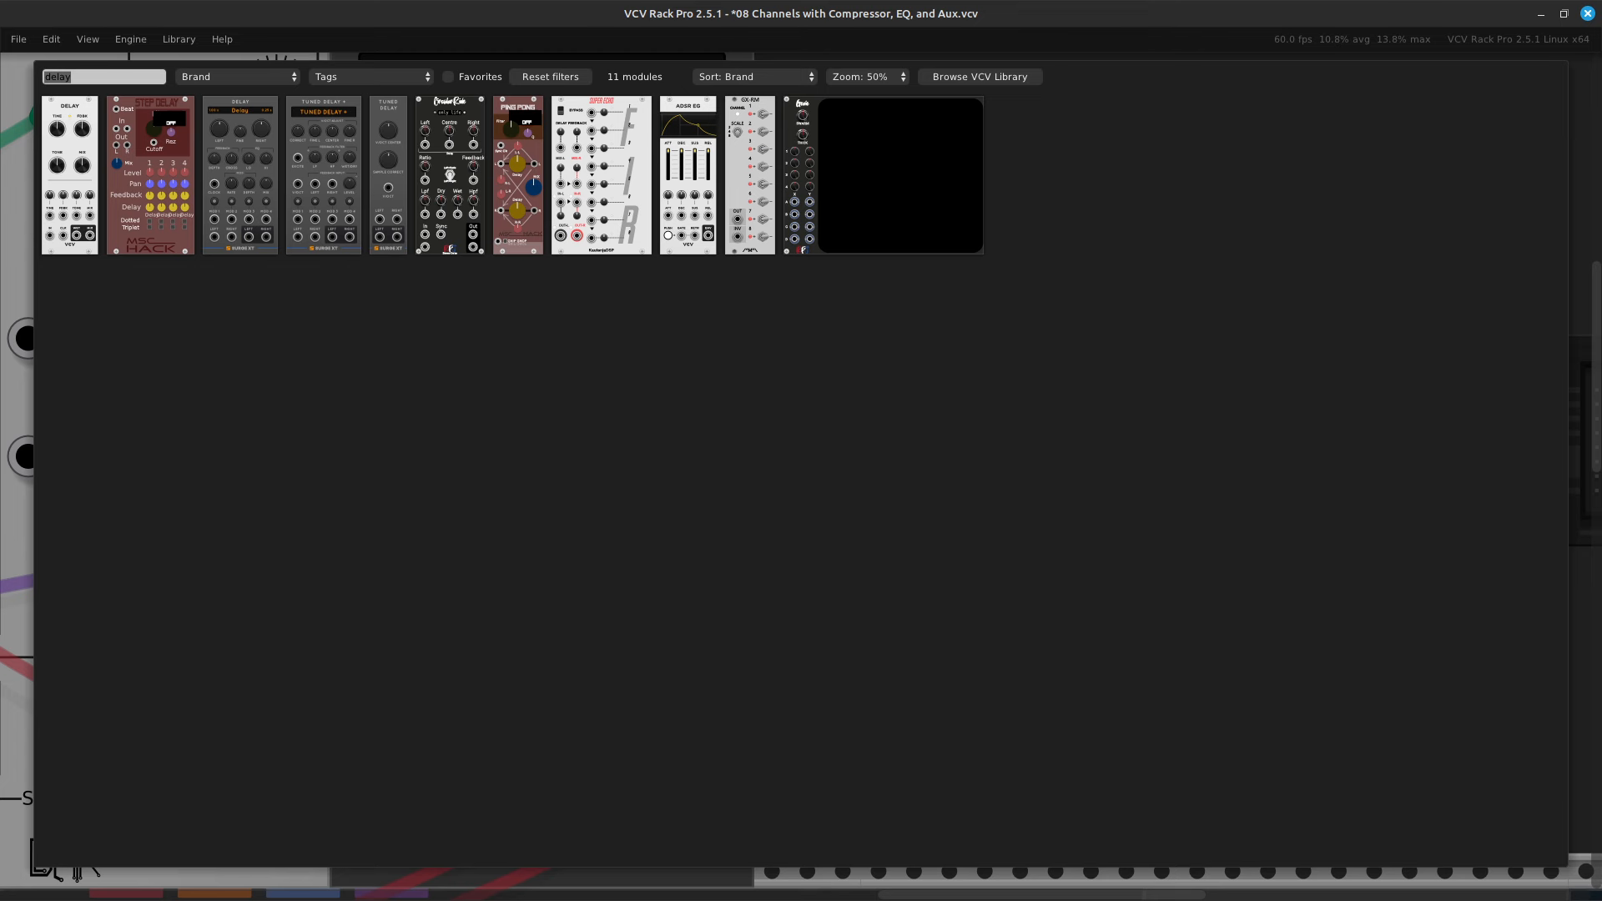
key("BackSpace")
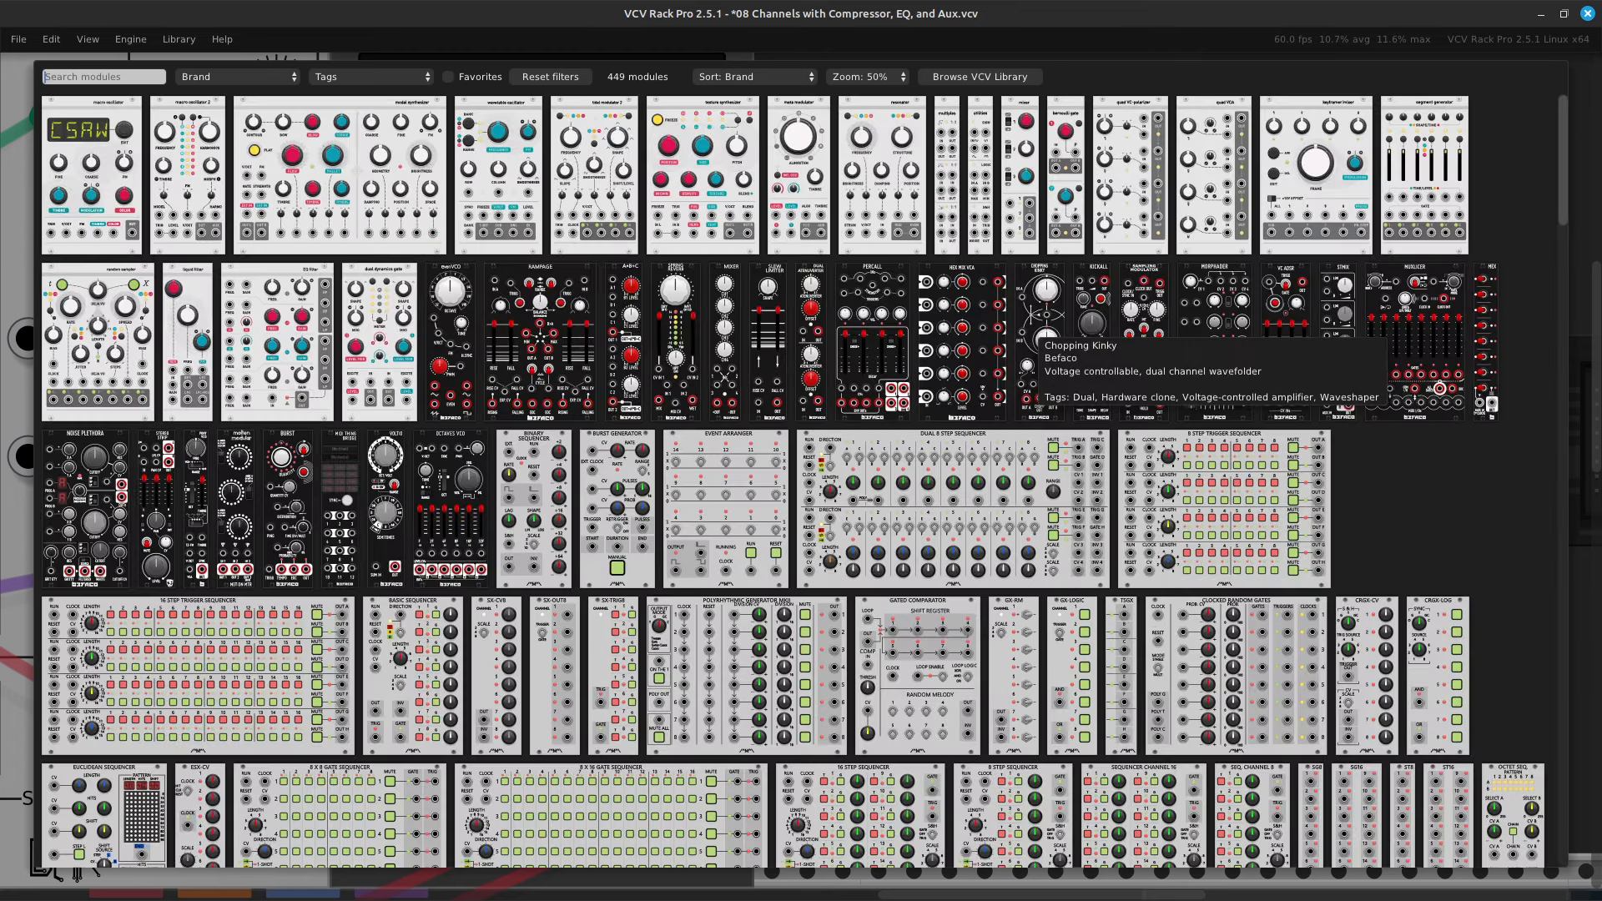
type("chorus")
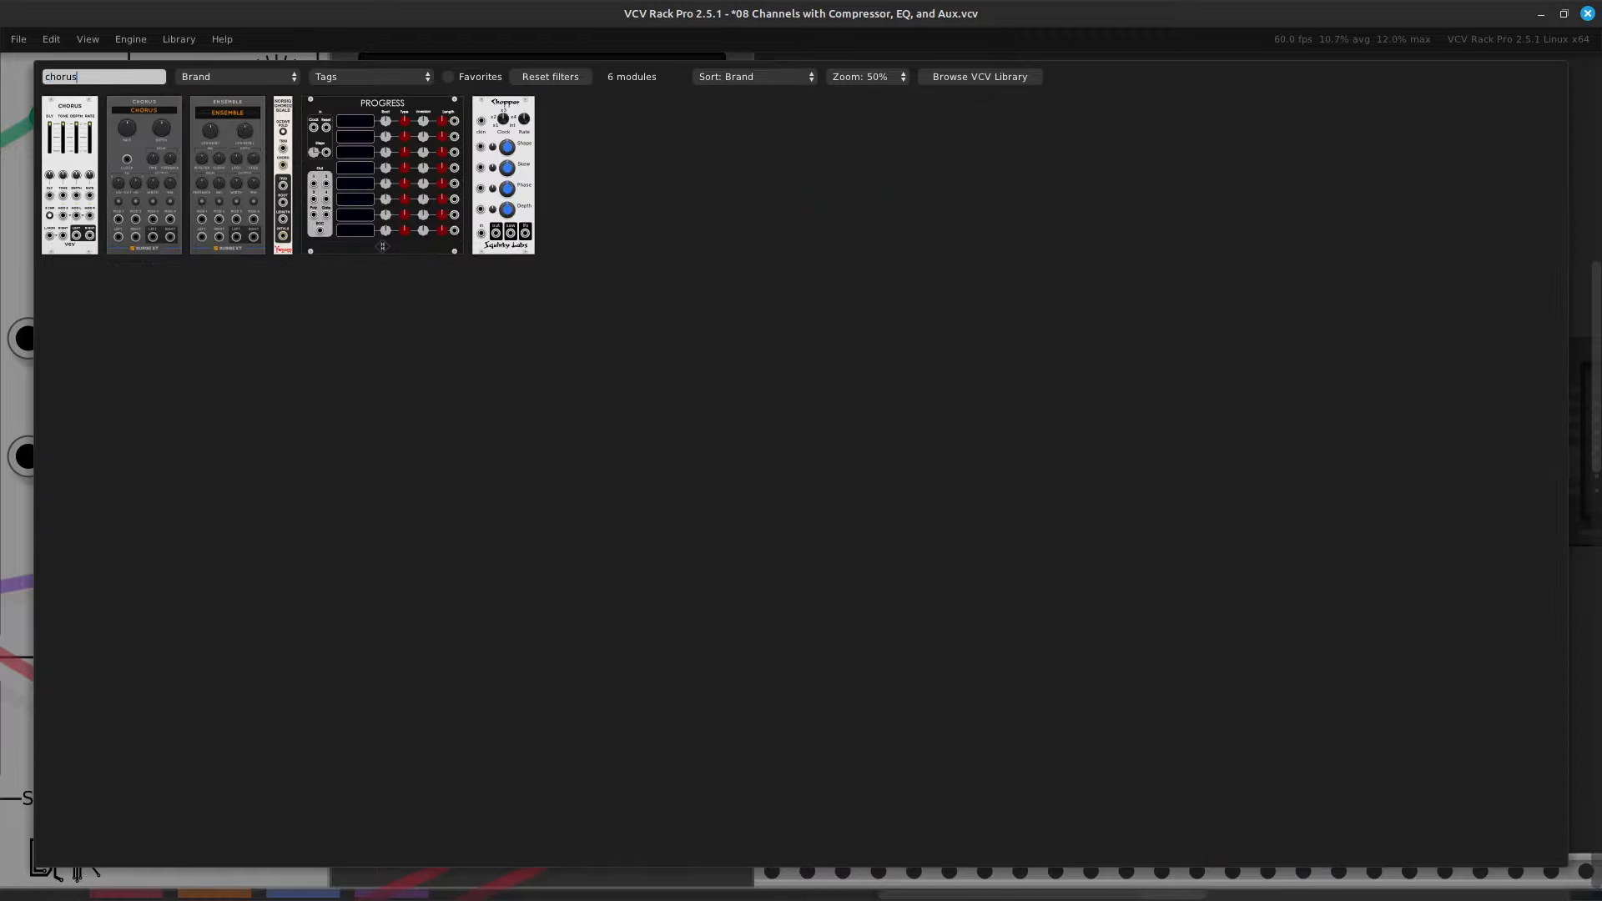
left_click(126, 233)
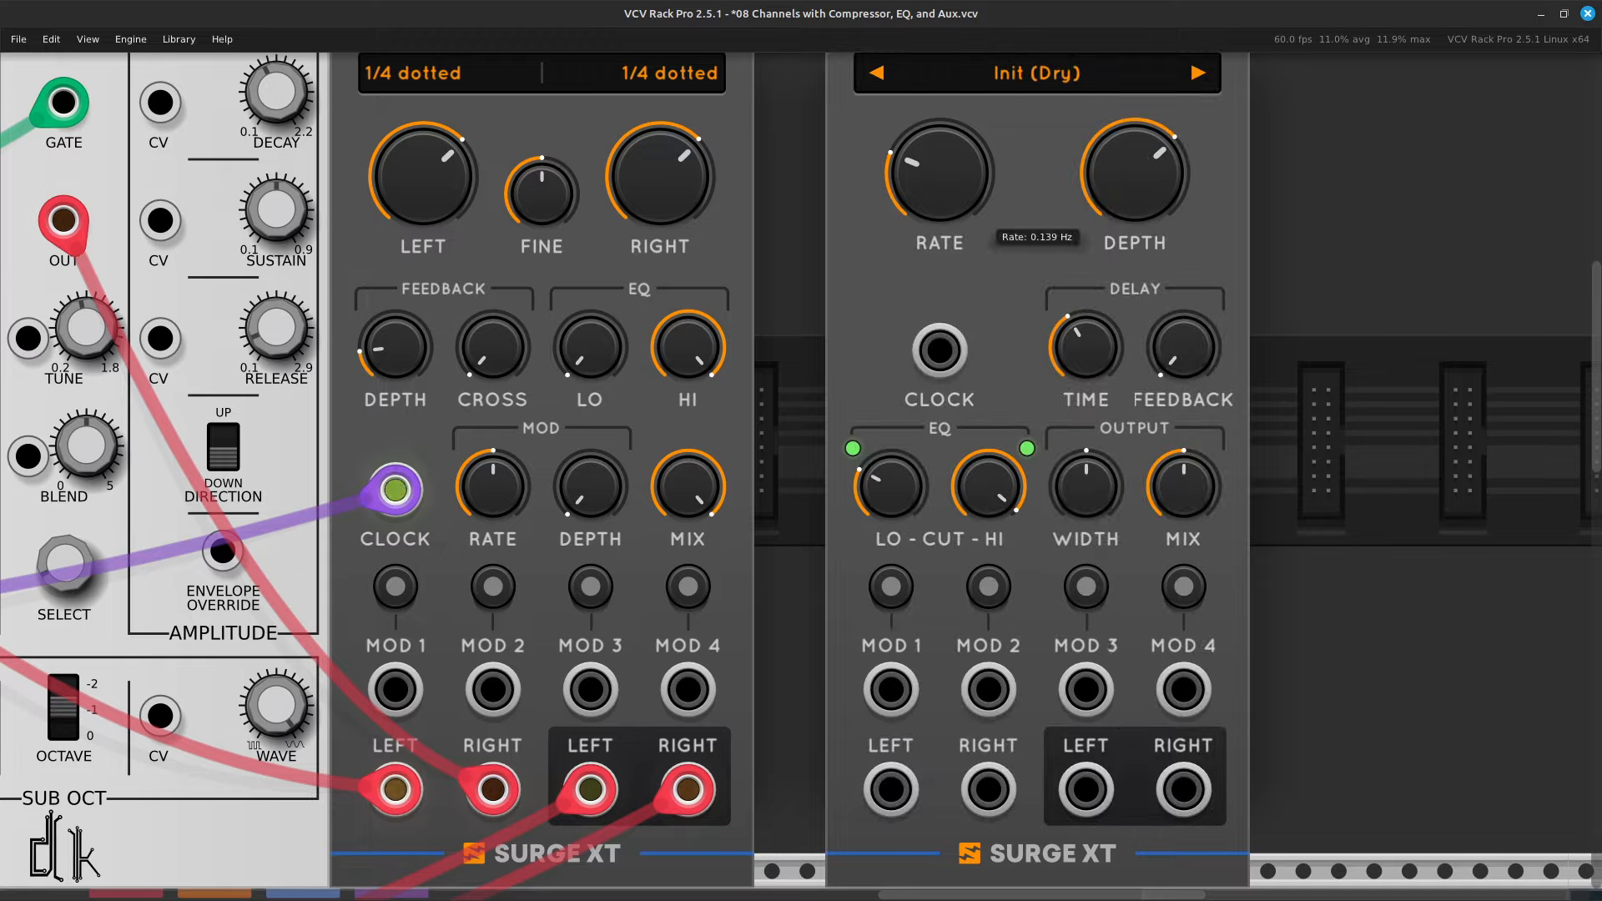
Move the Chorus module flush against the right side of the Delay.
scroll(976, 219, "up", 6)
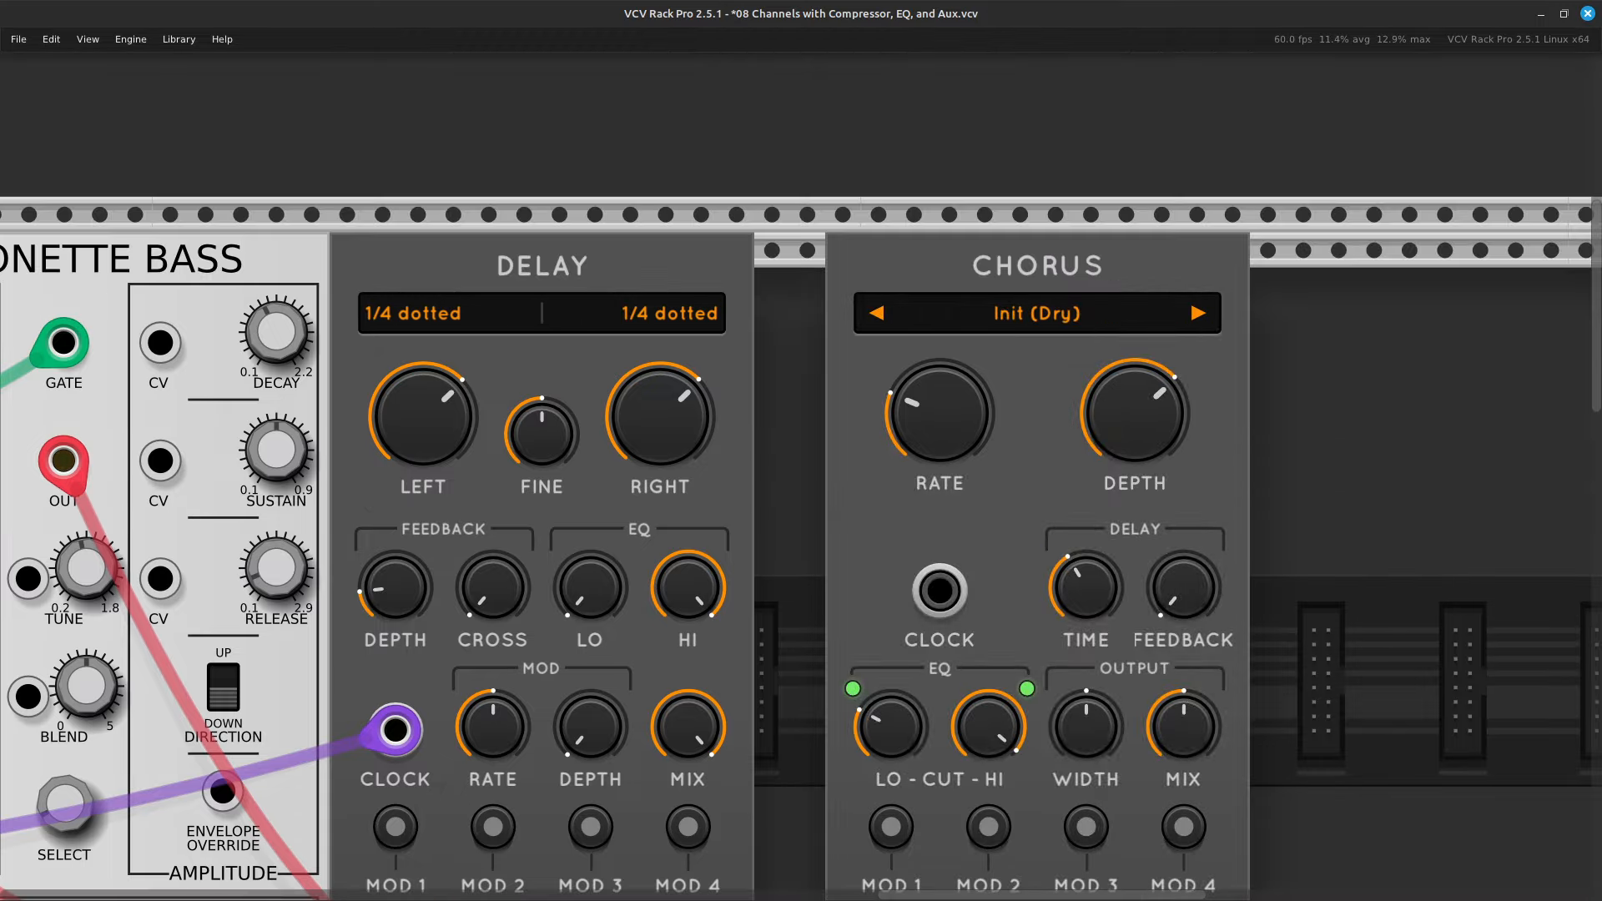
scroll(801, 475, "down", 15)
scroll(801, 475, "left", 6)
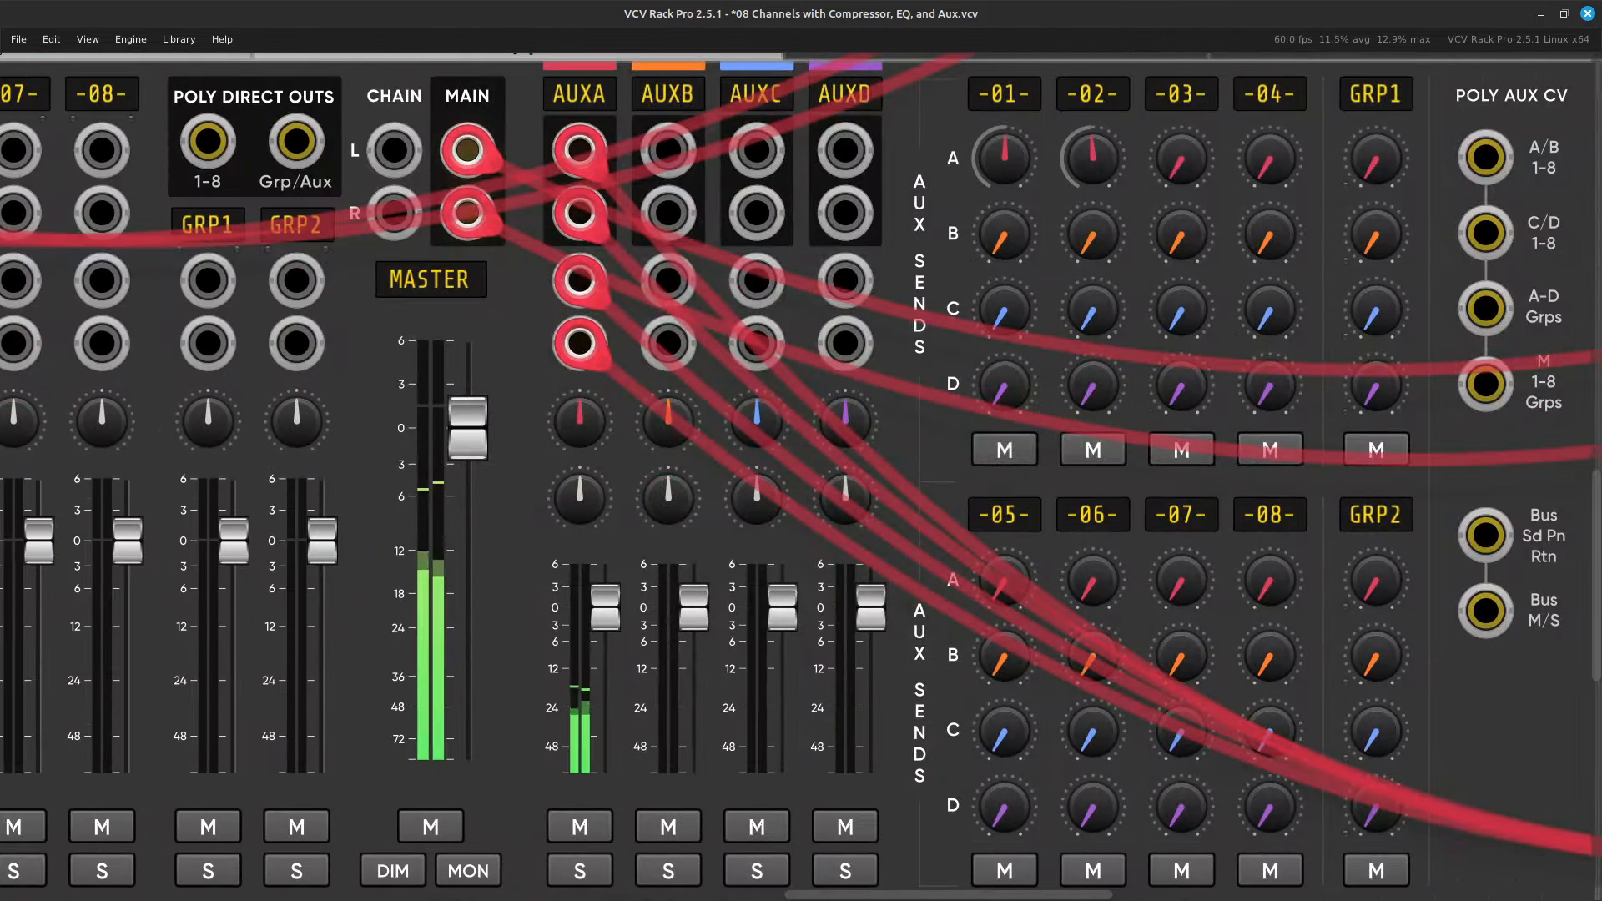
scroll(801, 476, "left", 3)
scroll(801, 475, "up", 3)
scroll(801, 476, "right", 6)
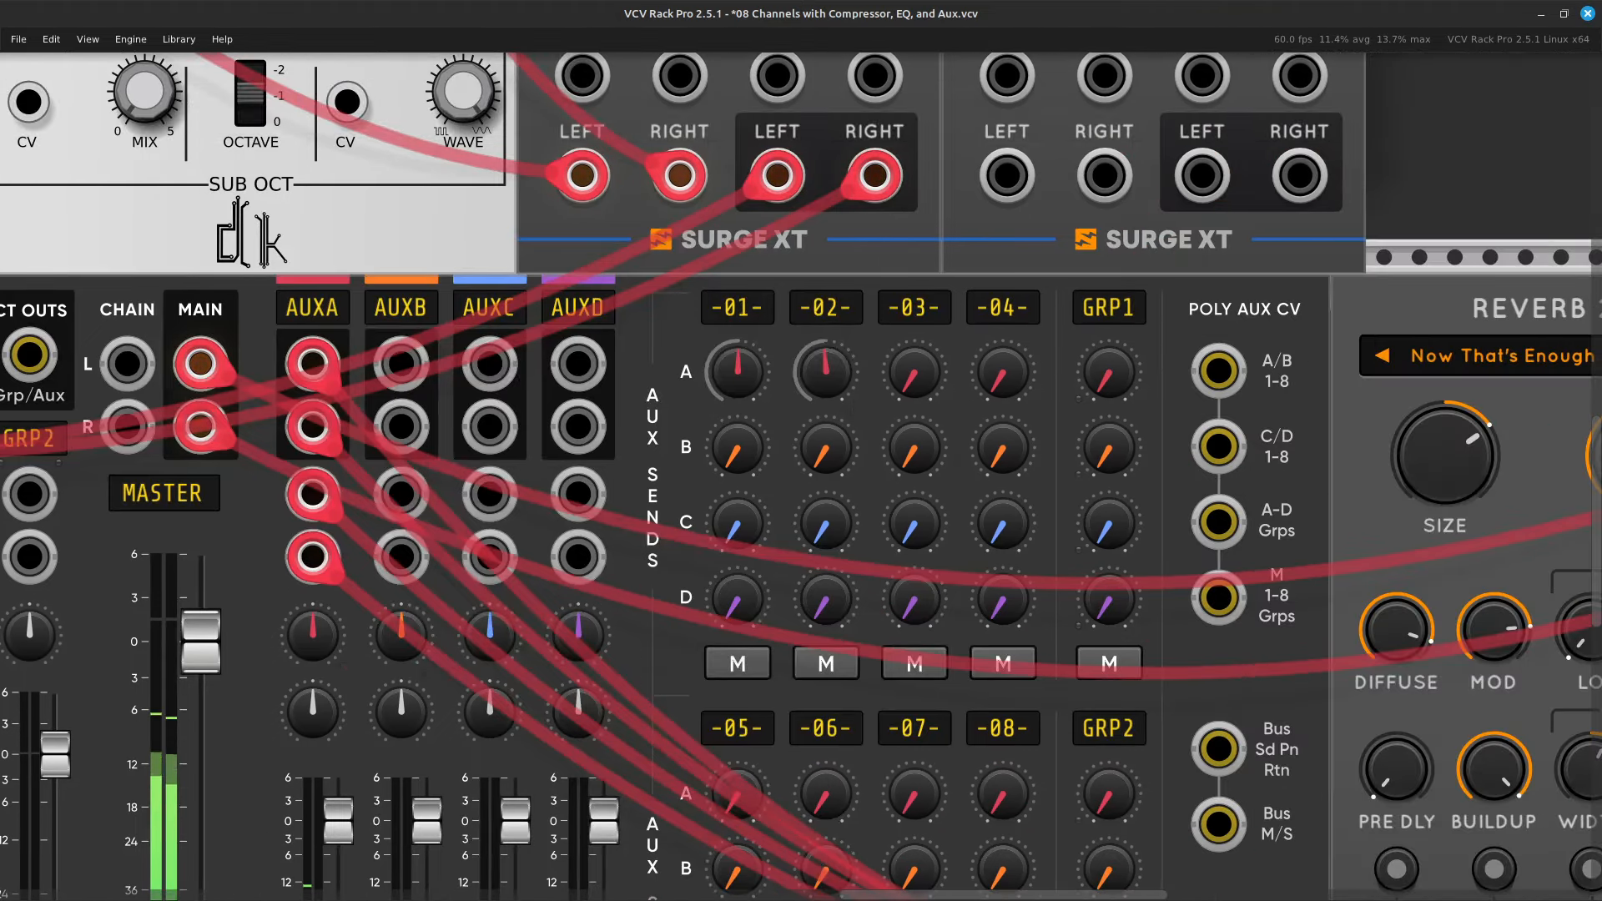
Reset the aux A sends of mixer channels 1 and 2 to -inf dB.
double_click(751, 385)
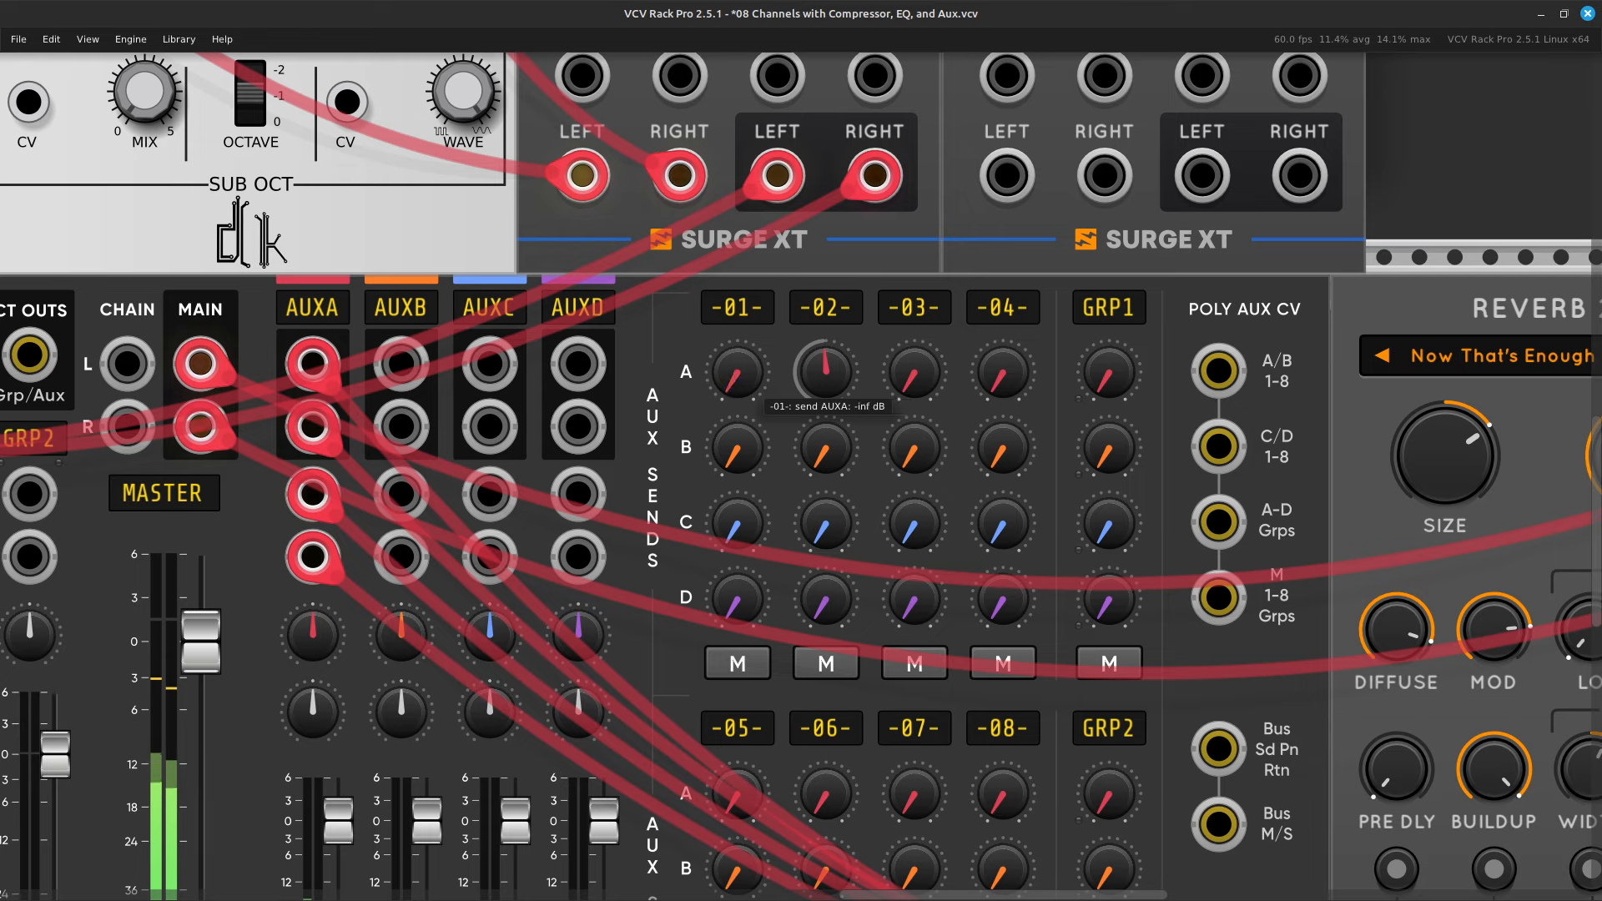
double_click(841, 384)
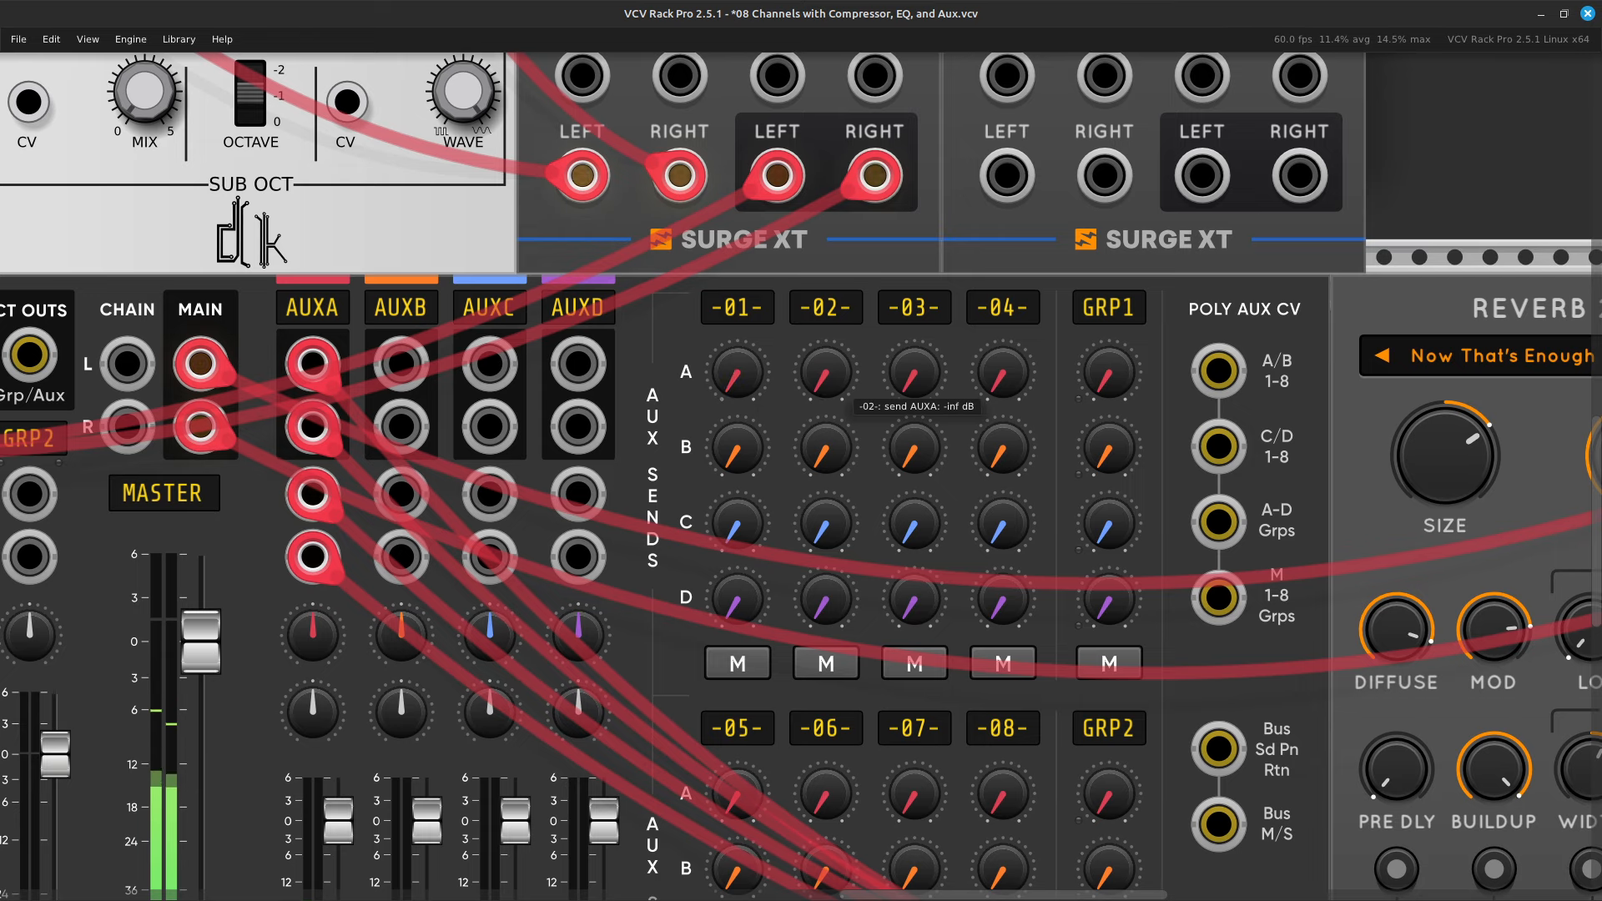
Move the cables feeding the mixer from the Delay's left and right outputs to the matching outputs of the Chorus.
key("Right")
key("Up")
key("Up")
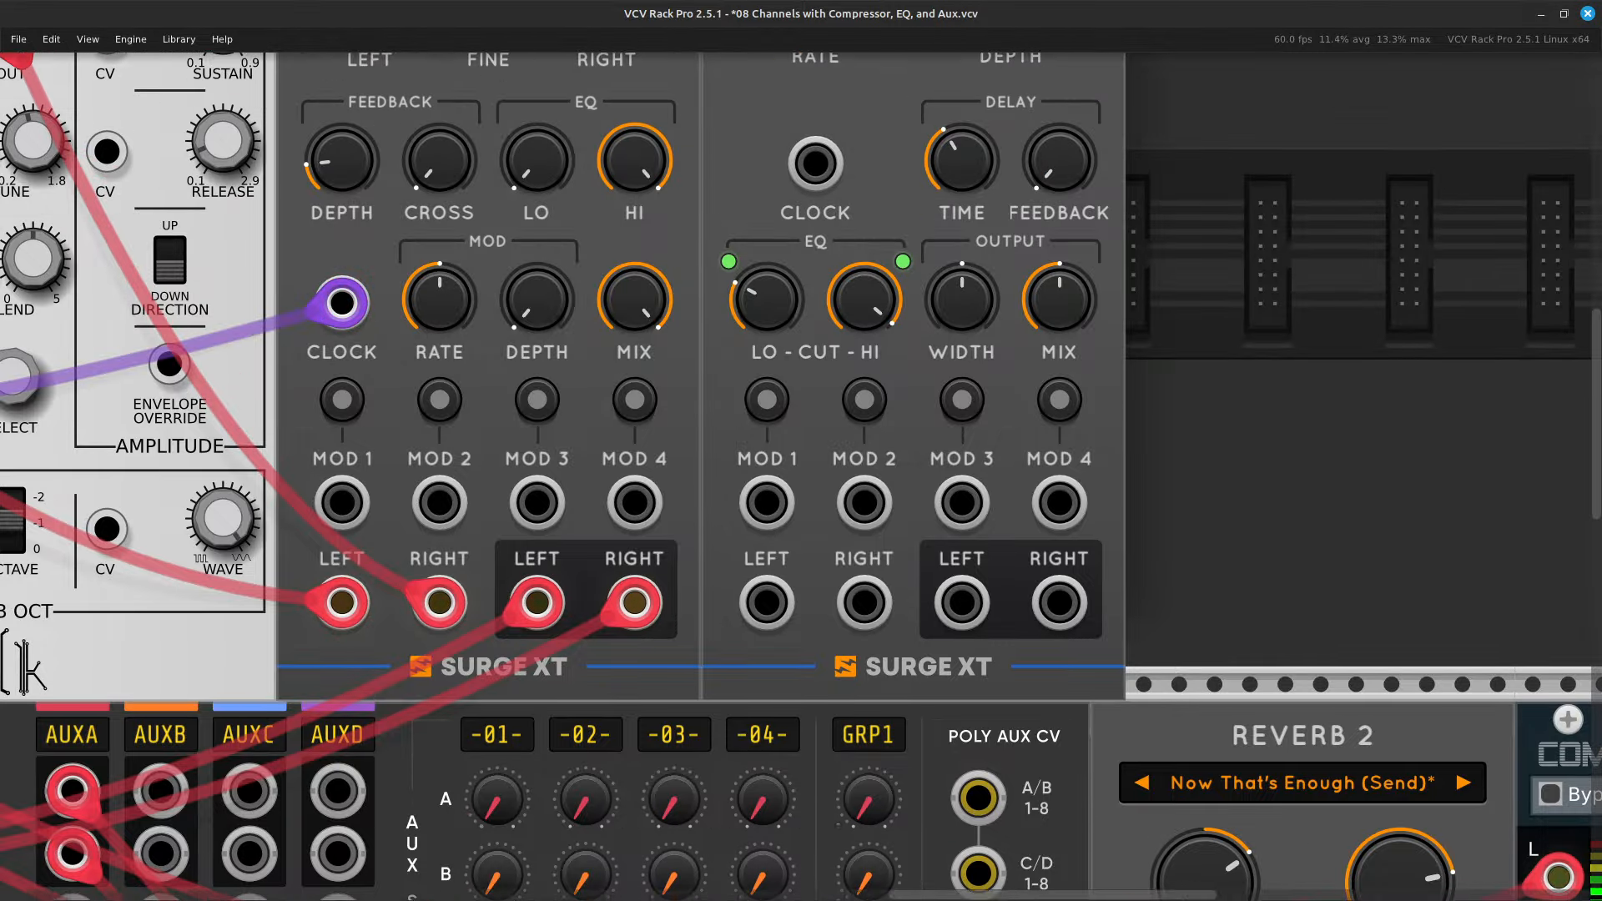
left_click_drag(635, 629, 1059, 630)
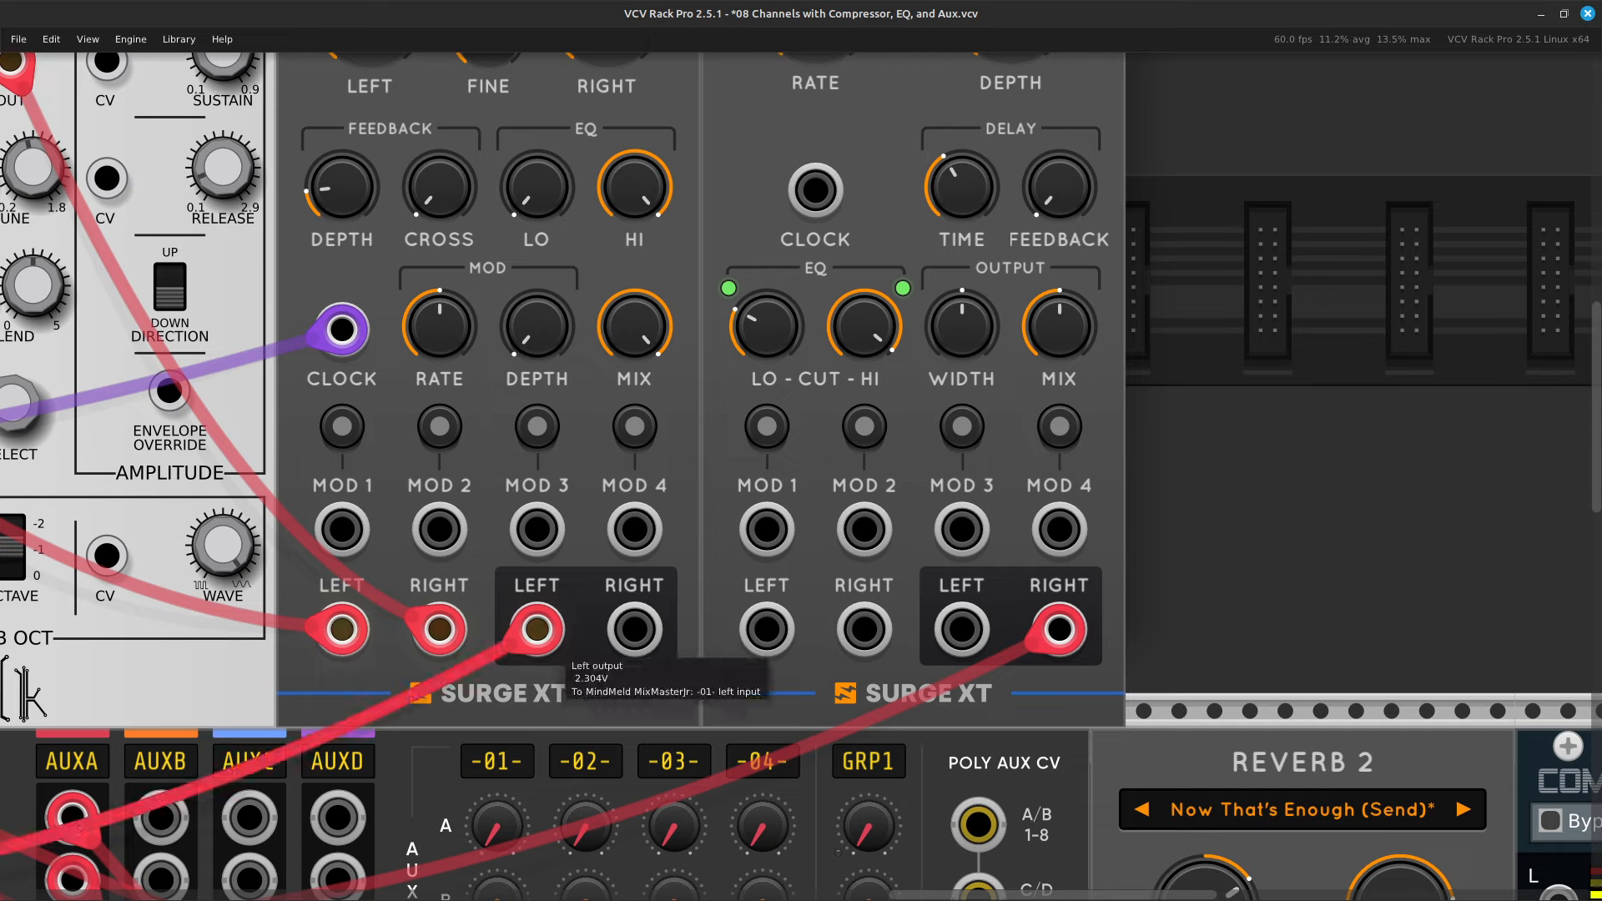
left_click_drag(537, 634, 962, 634)
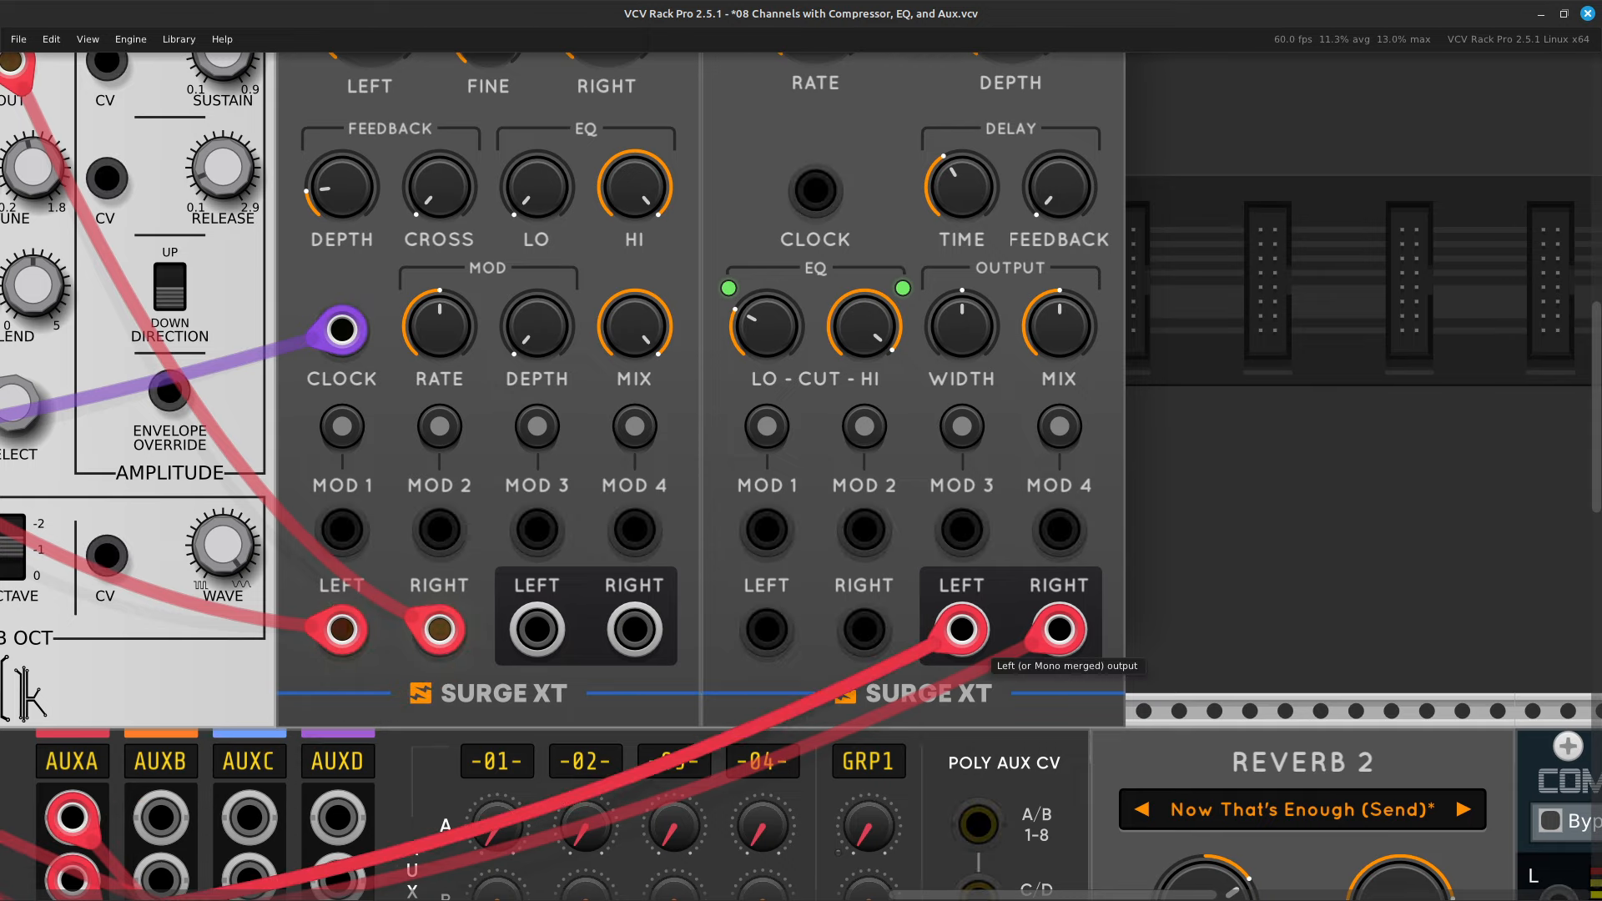
Connect the Delay's left and right outputs to the left and right inputs of the Chorus with red cables.
right_click(537, 629)
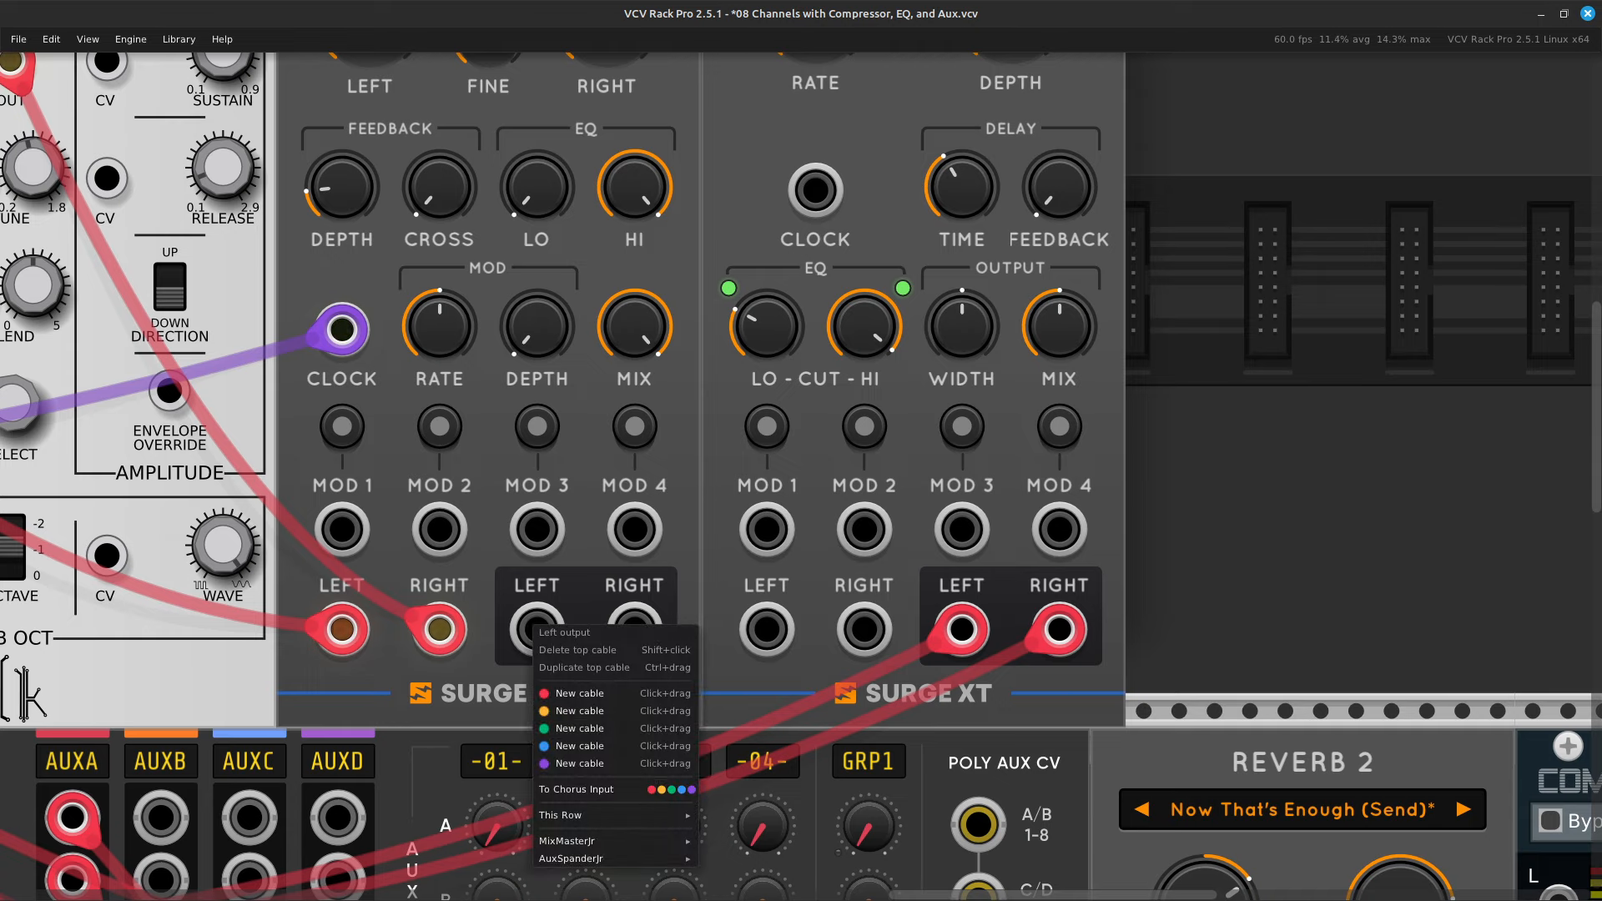
left_click(580, 694)
left_click(767, 629)
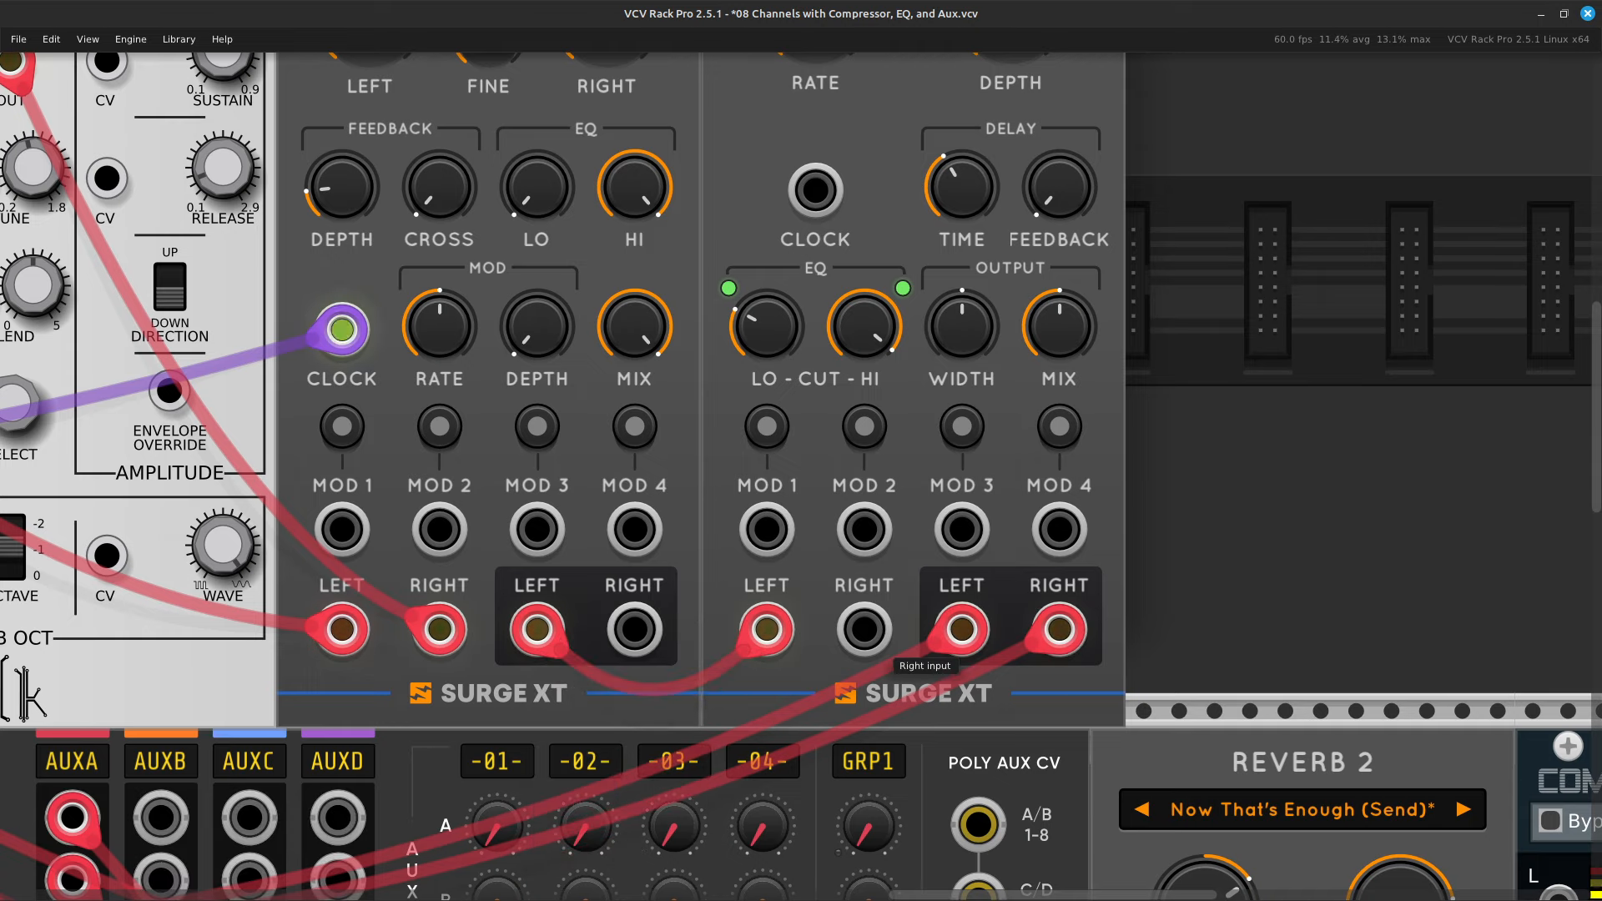
right_click(865, 630)
left_click(943, 709)
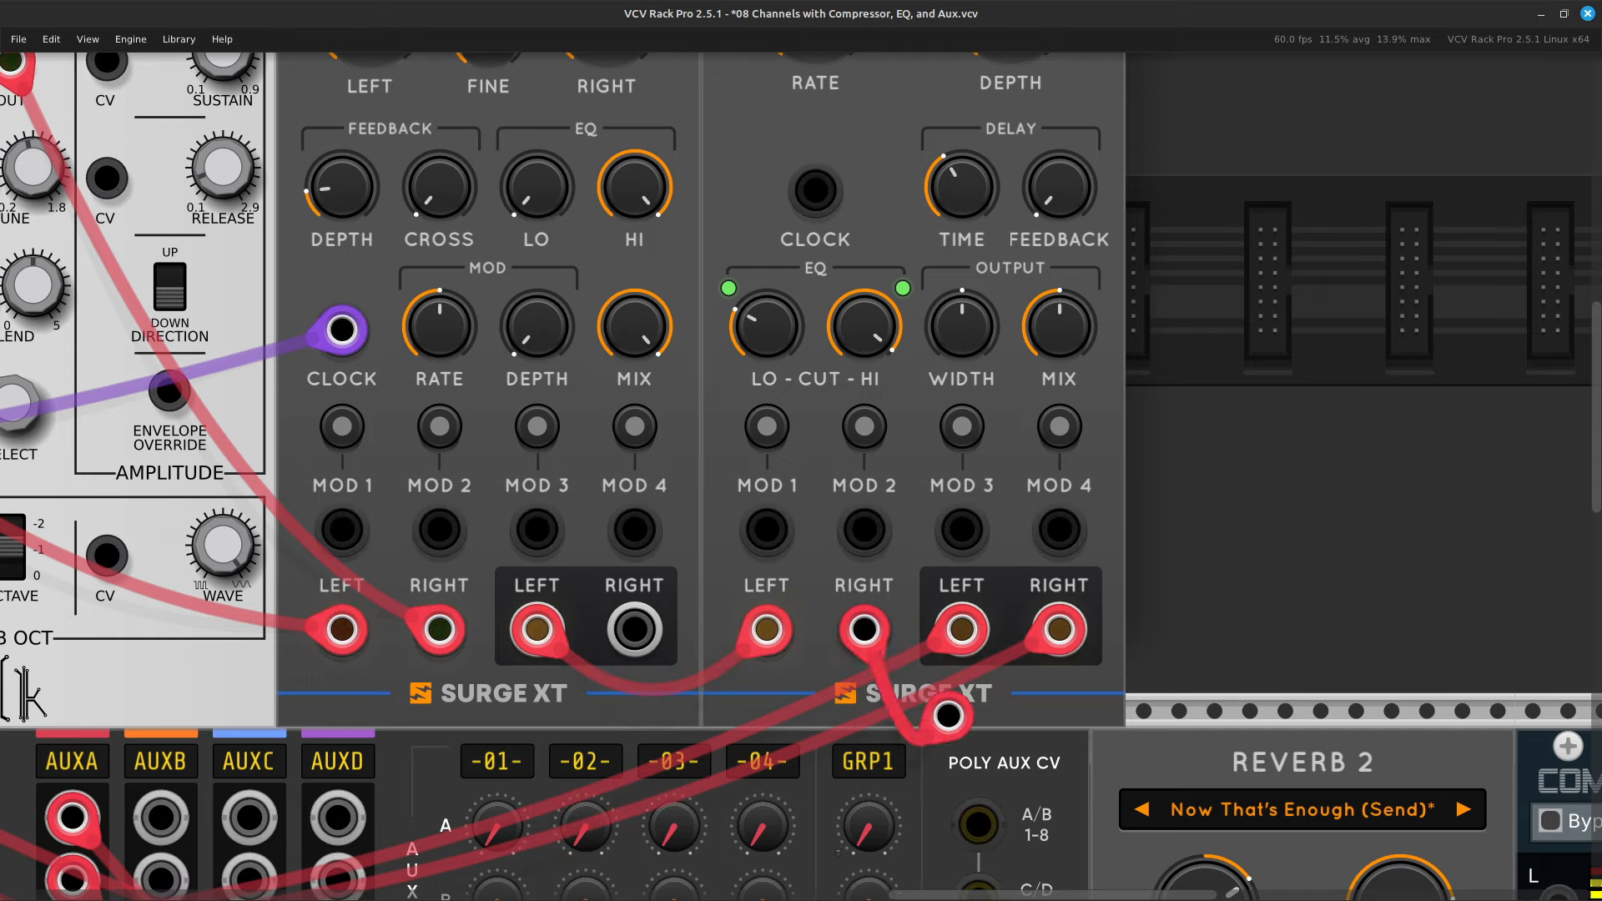
left_click_drag(948, 715, 636, 631)
Load the Ambient preset on the Chorus.
scroll(1051, 408, "up", 8)
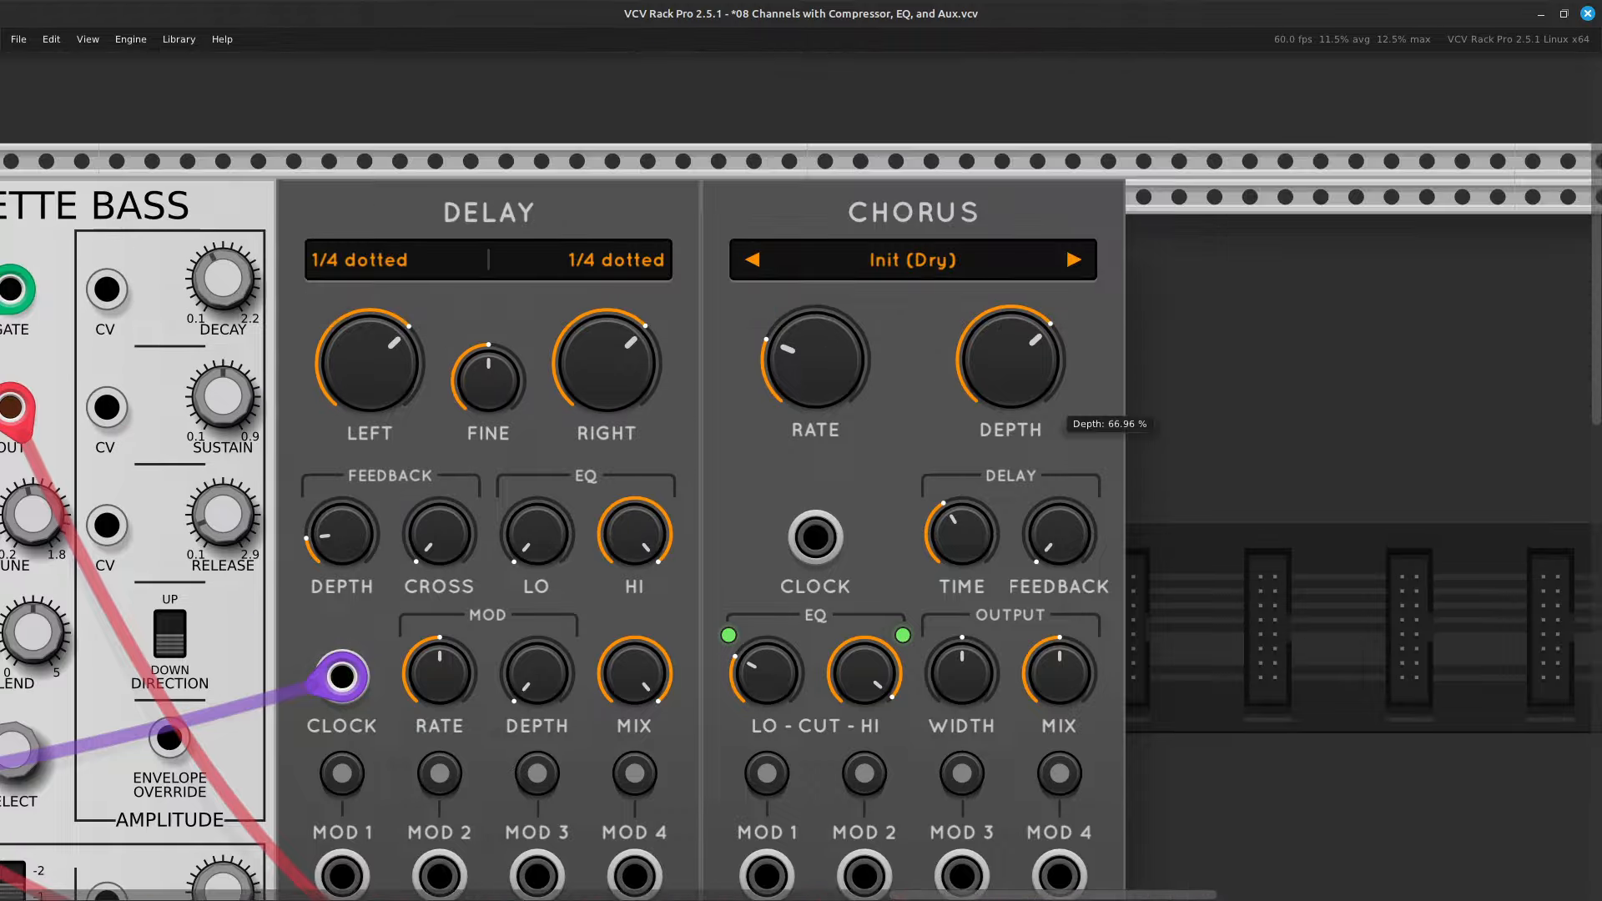
key("Up")
key("Right")
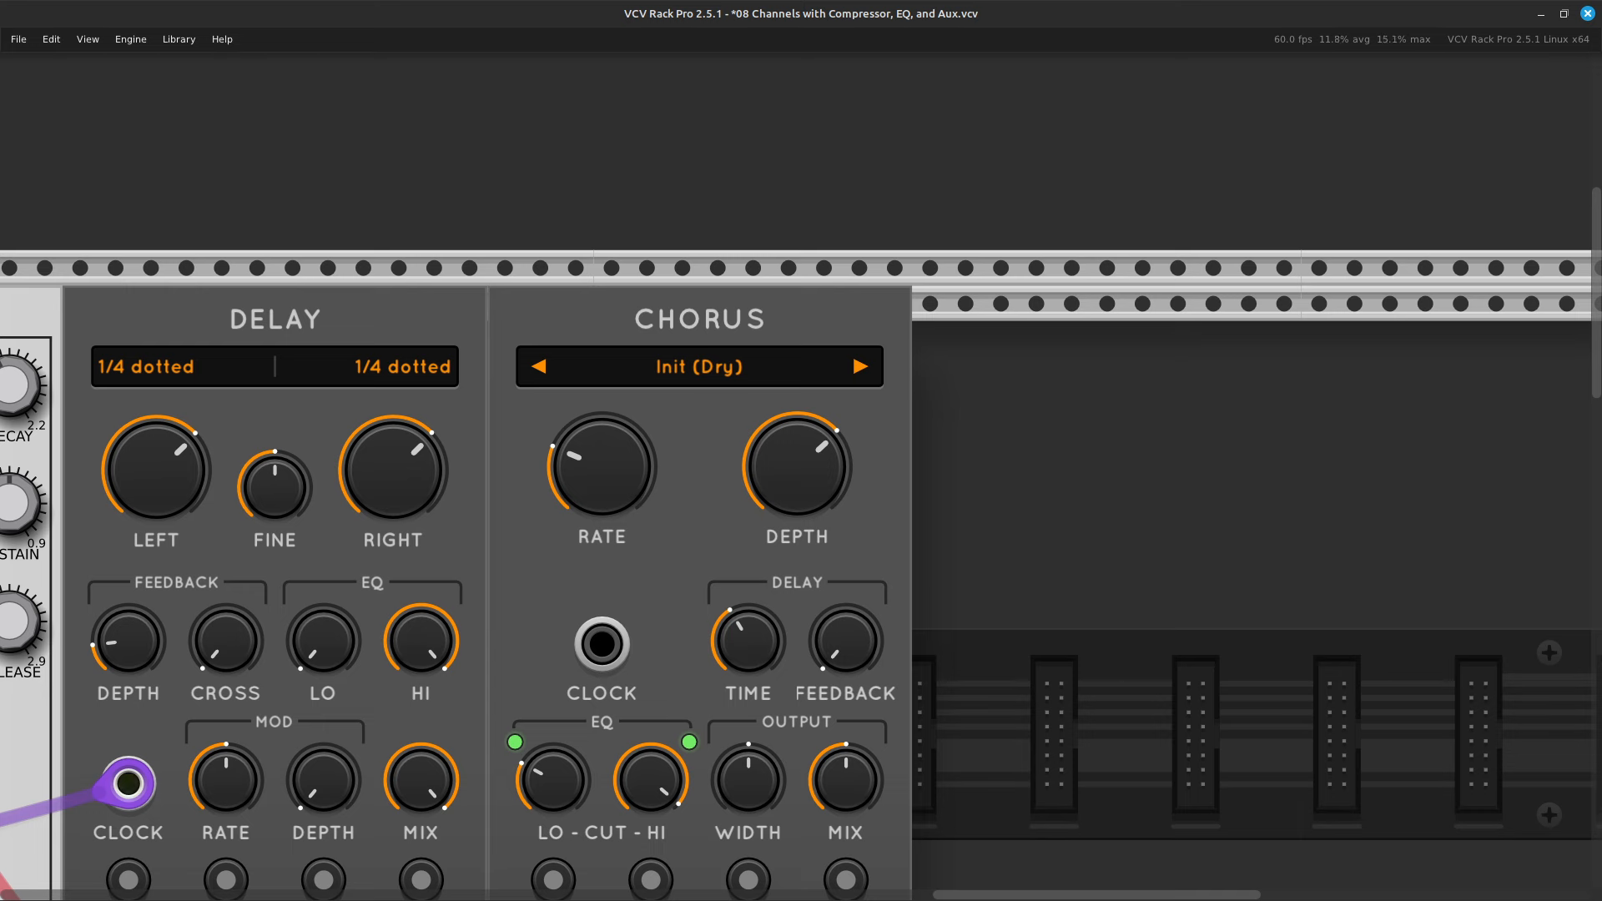
left_click(771, 364)
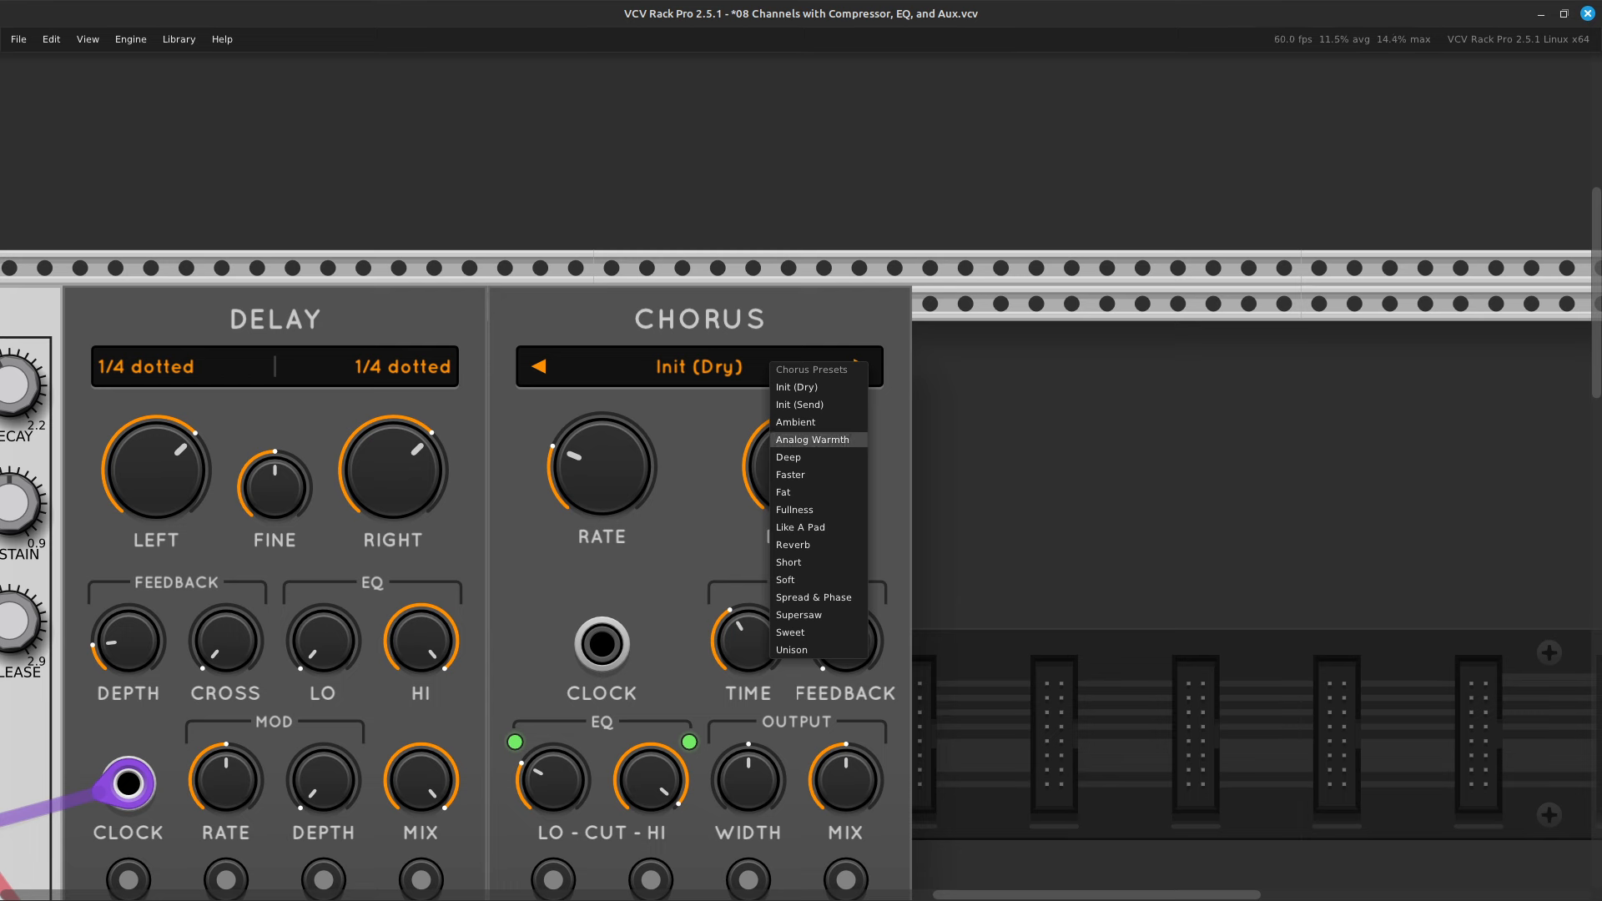
left_click(795, 423)
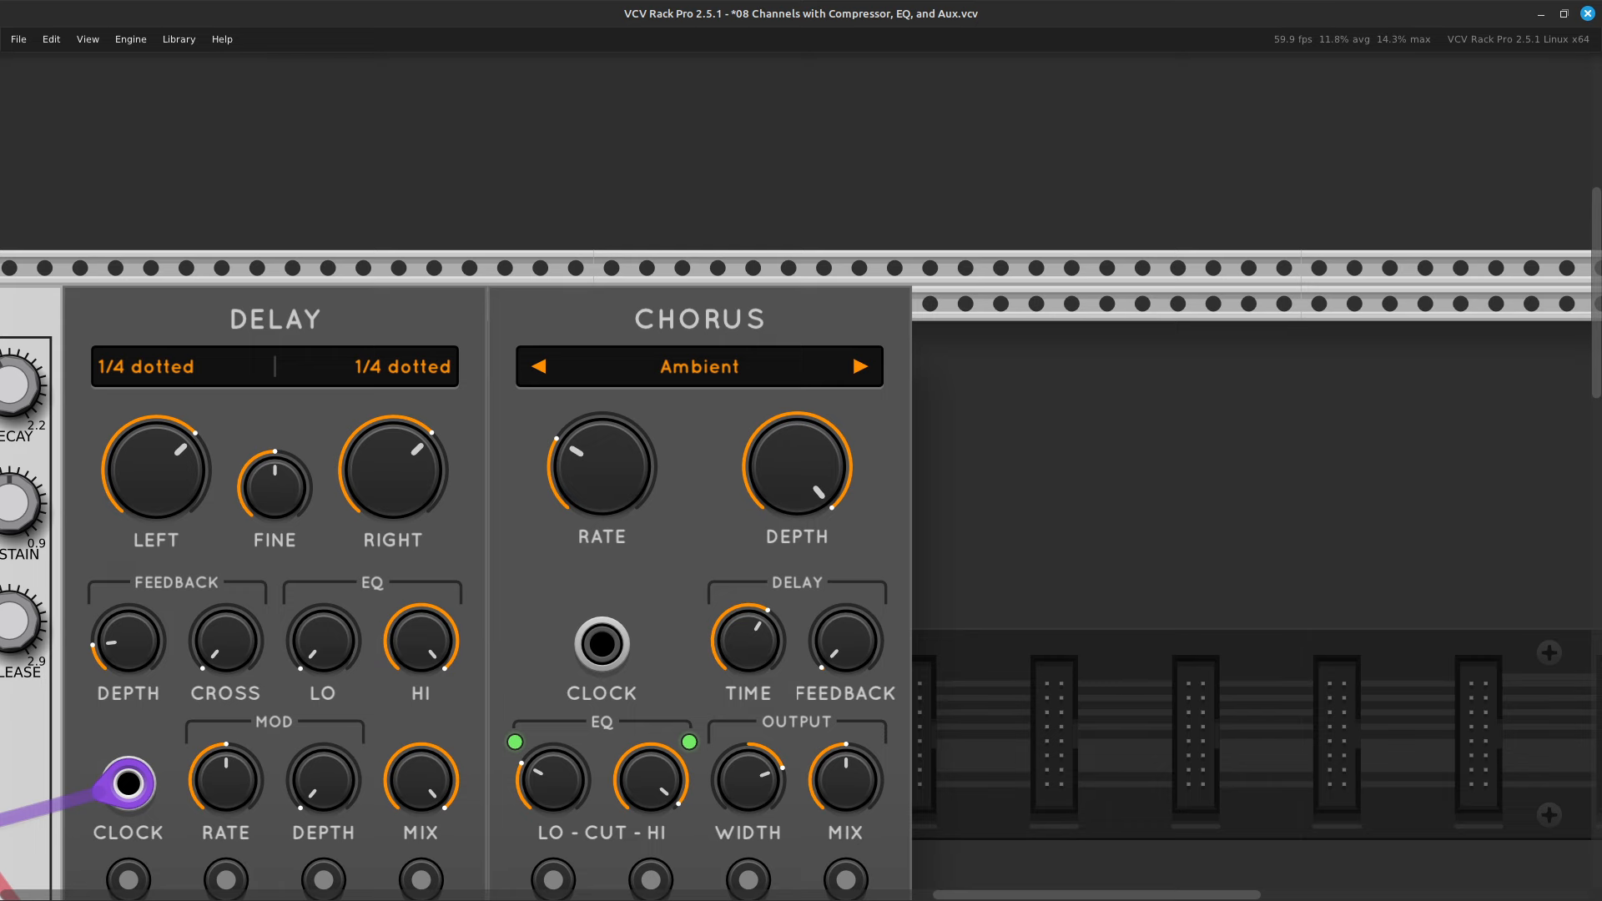
Patch a purple cable between the Chorus clock input and the Clock 1 output of the master clock.
scroll(801, 476, "down", 3)
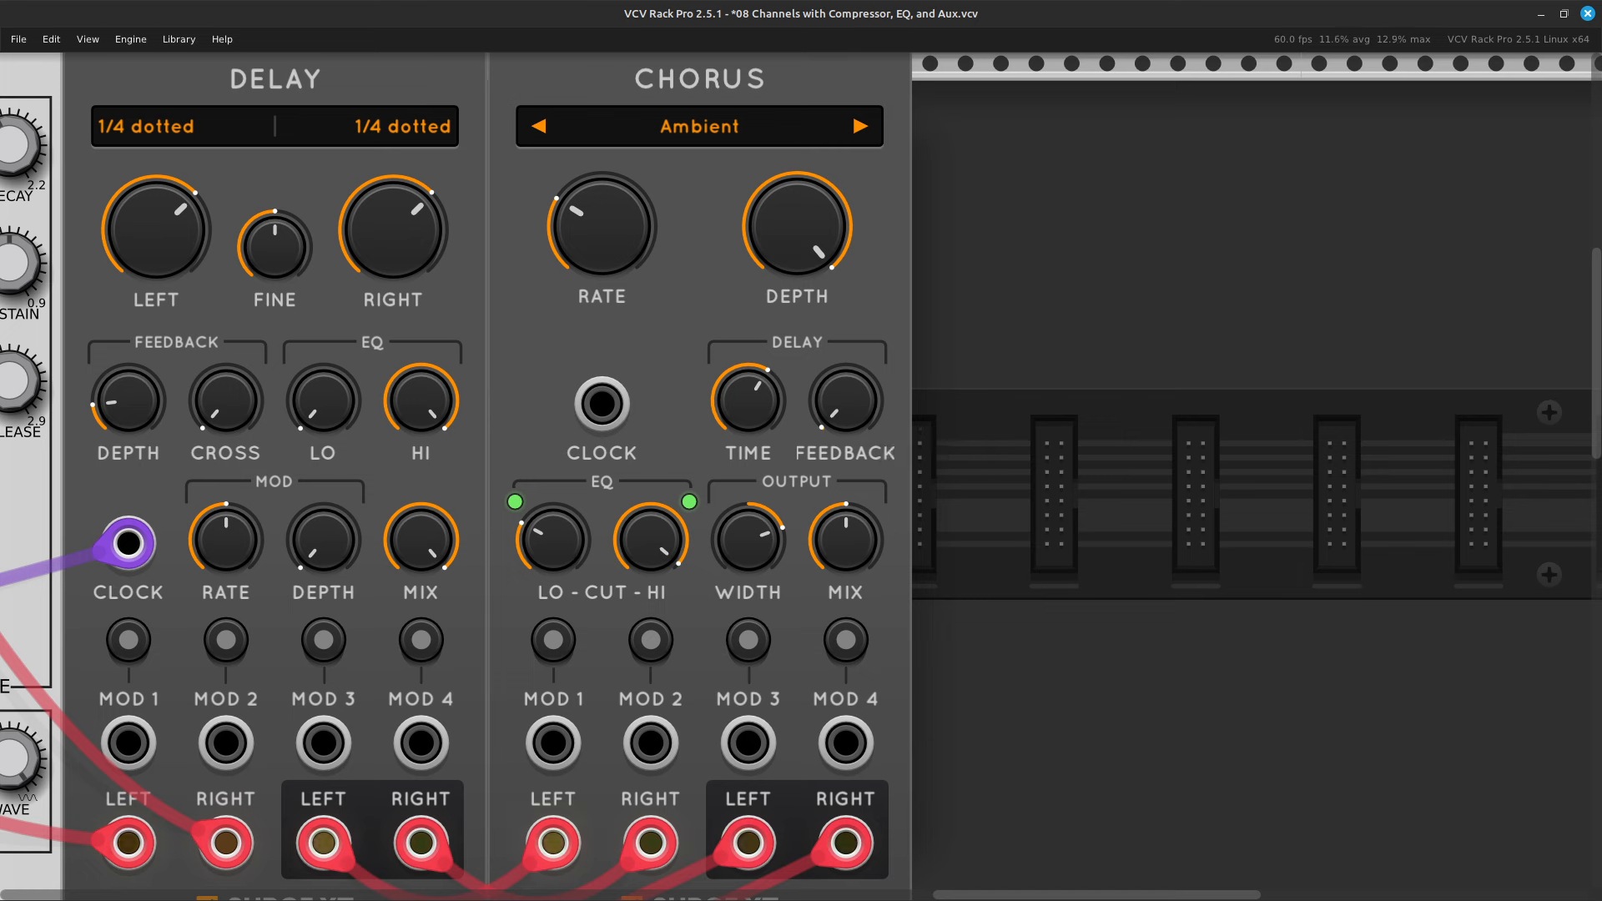
scroll(801, 476, "down", 4)
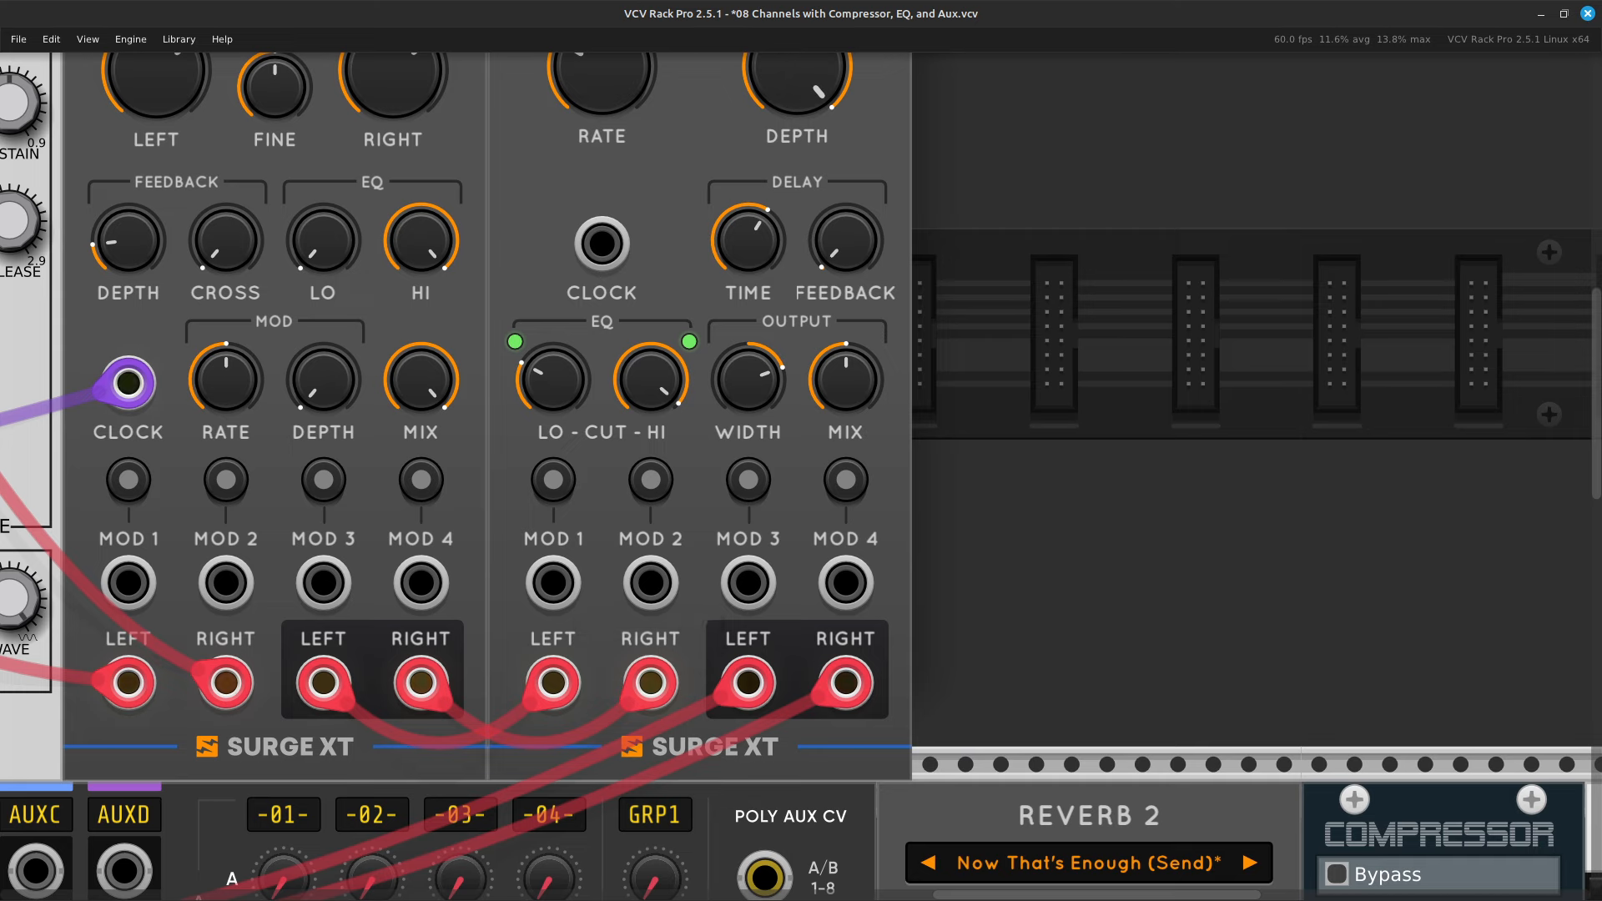
scroll(596, 446, "up", 5)
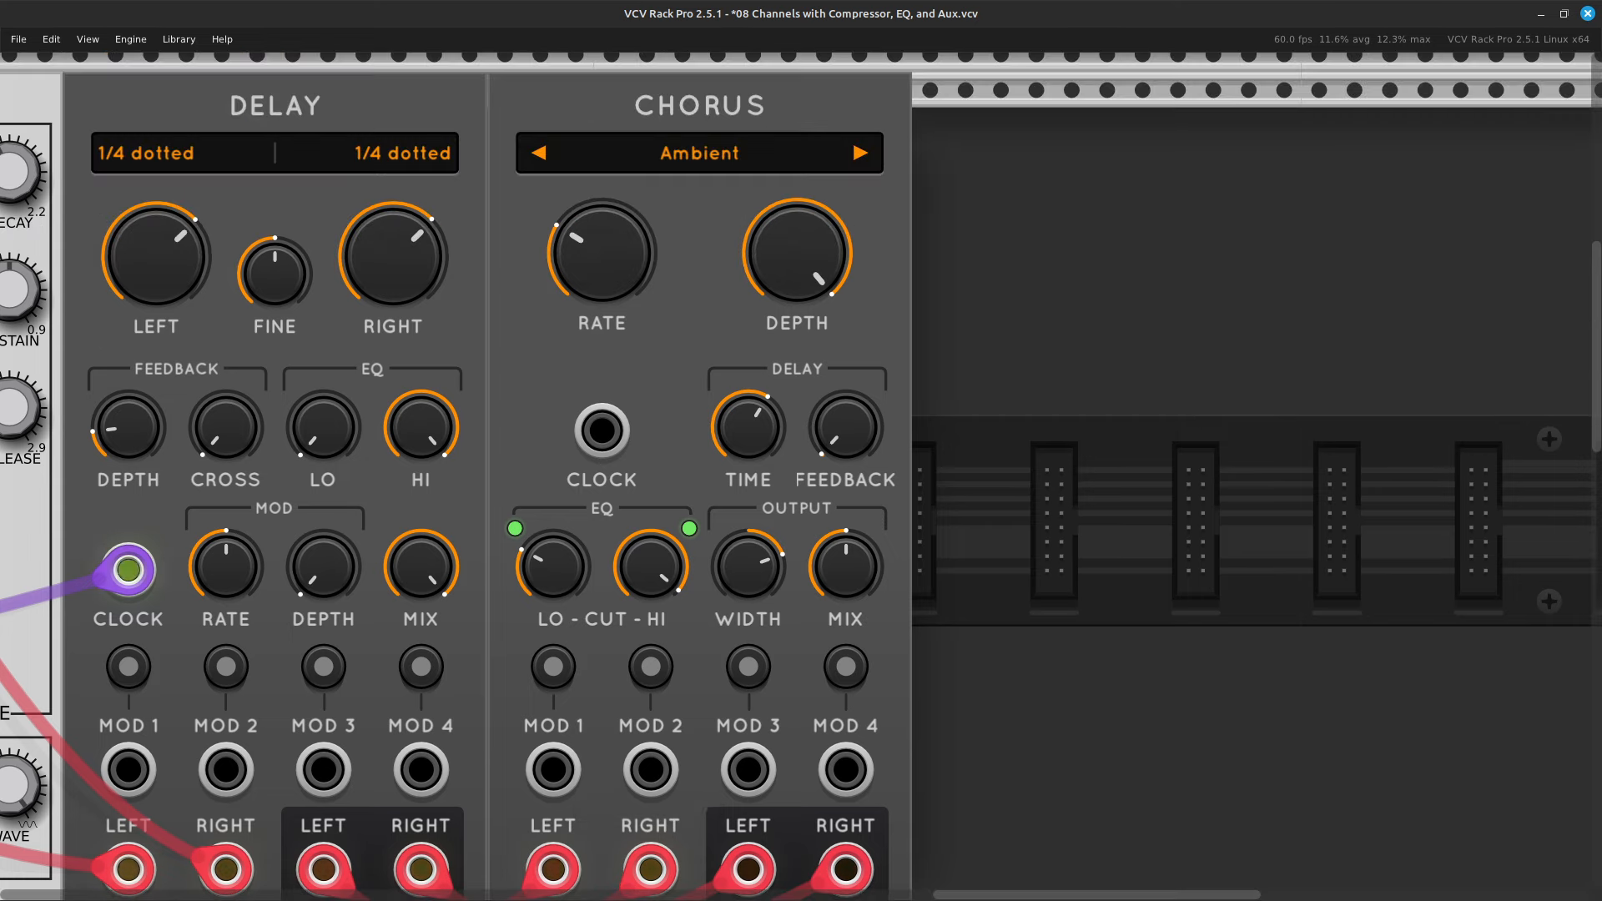
right_click(595, 447)
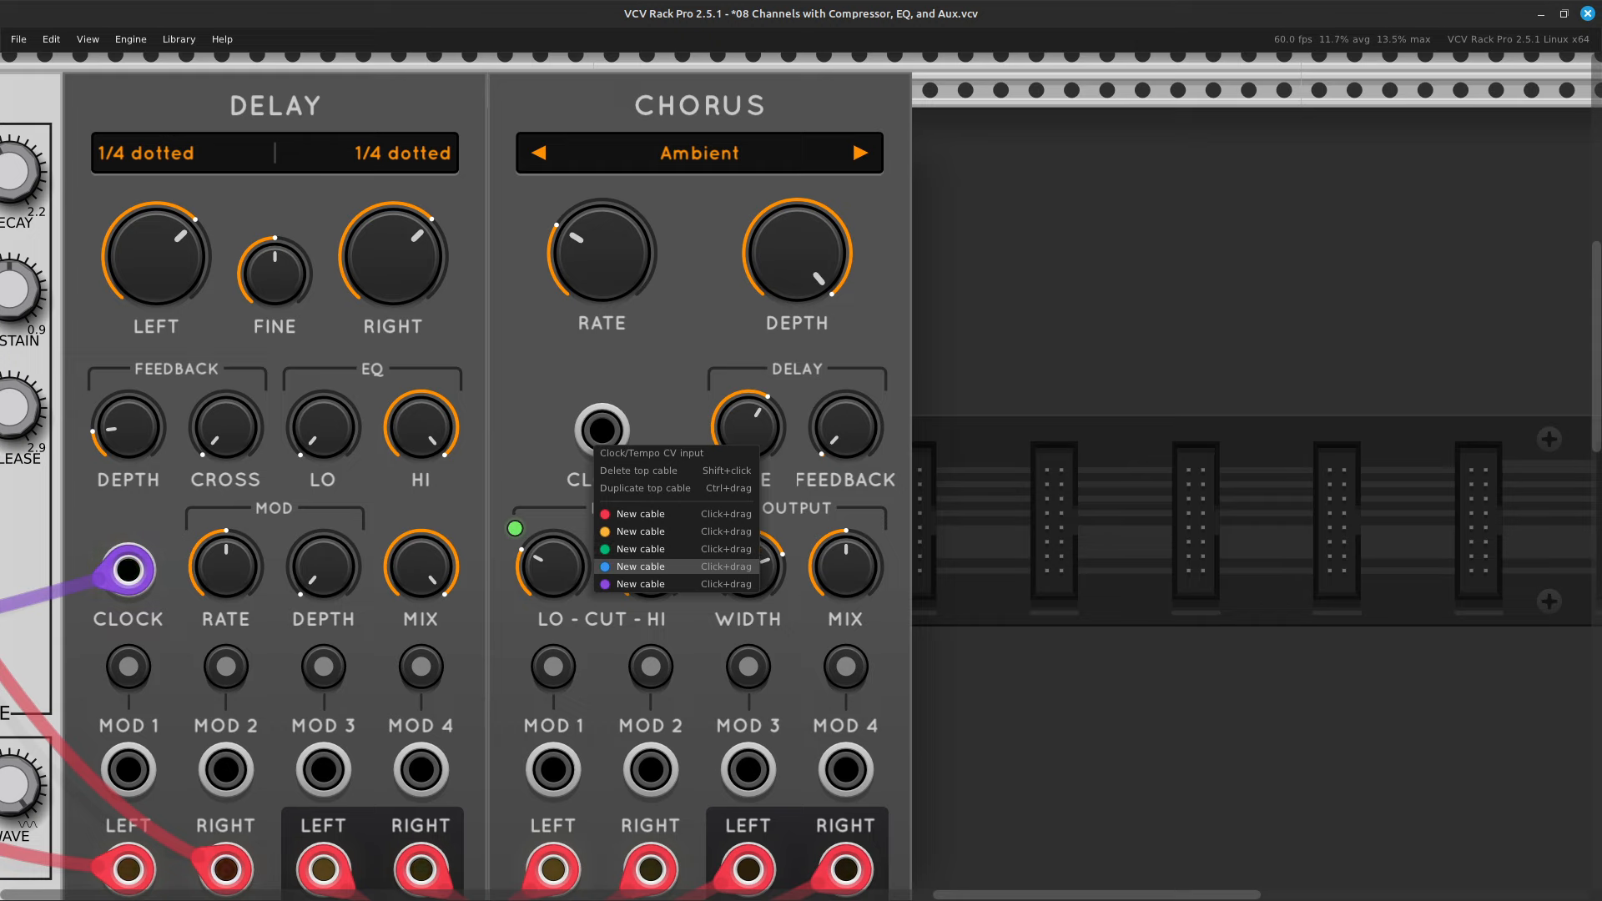
left_click_drag(640, 566, 797, 260)
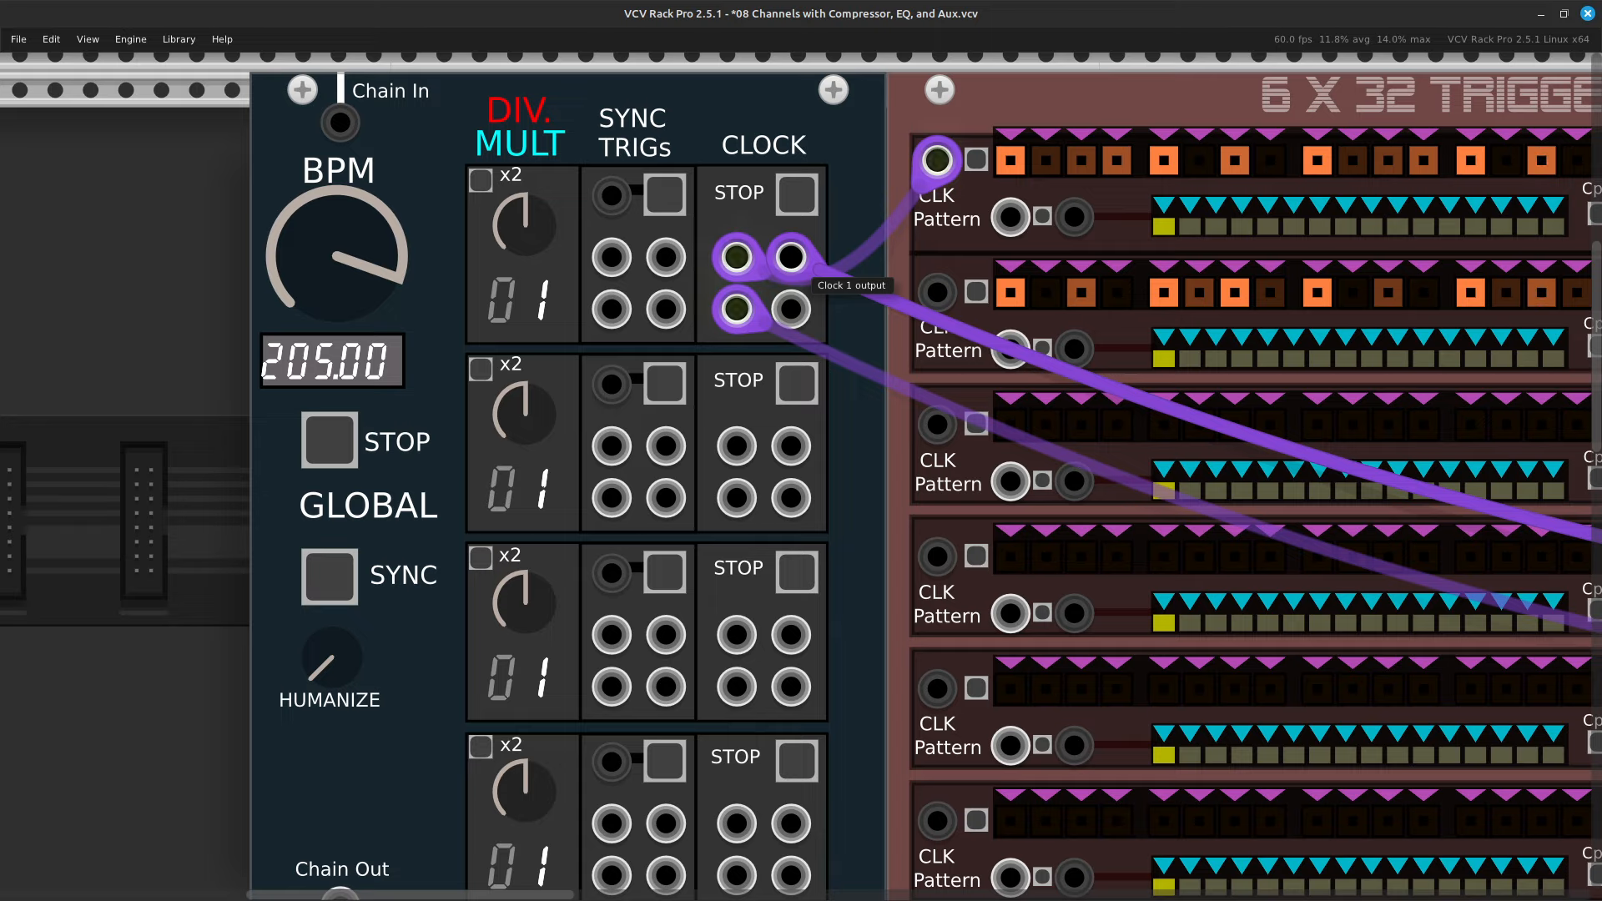
scroll(803, 271, "right", 15)
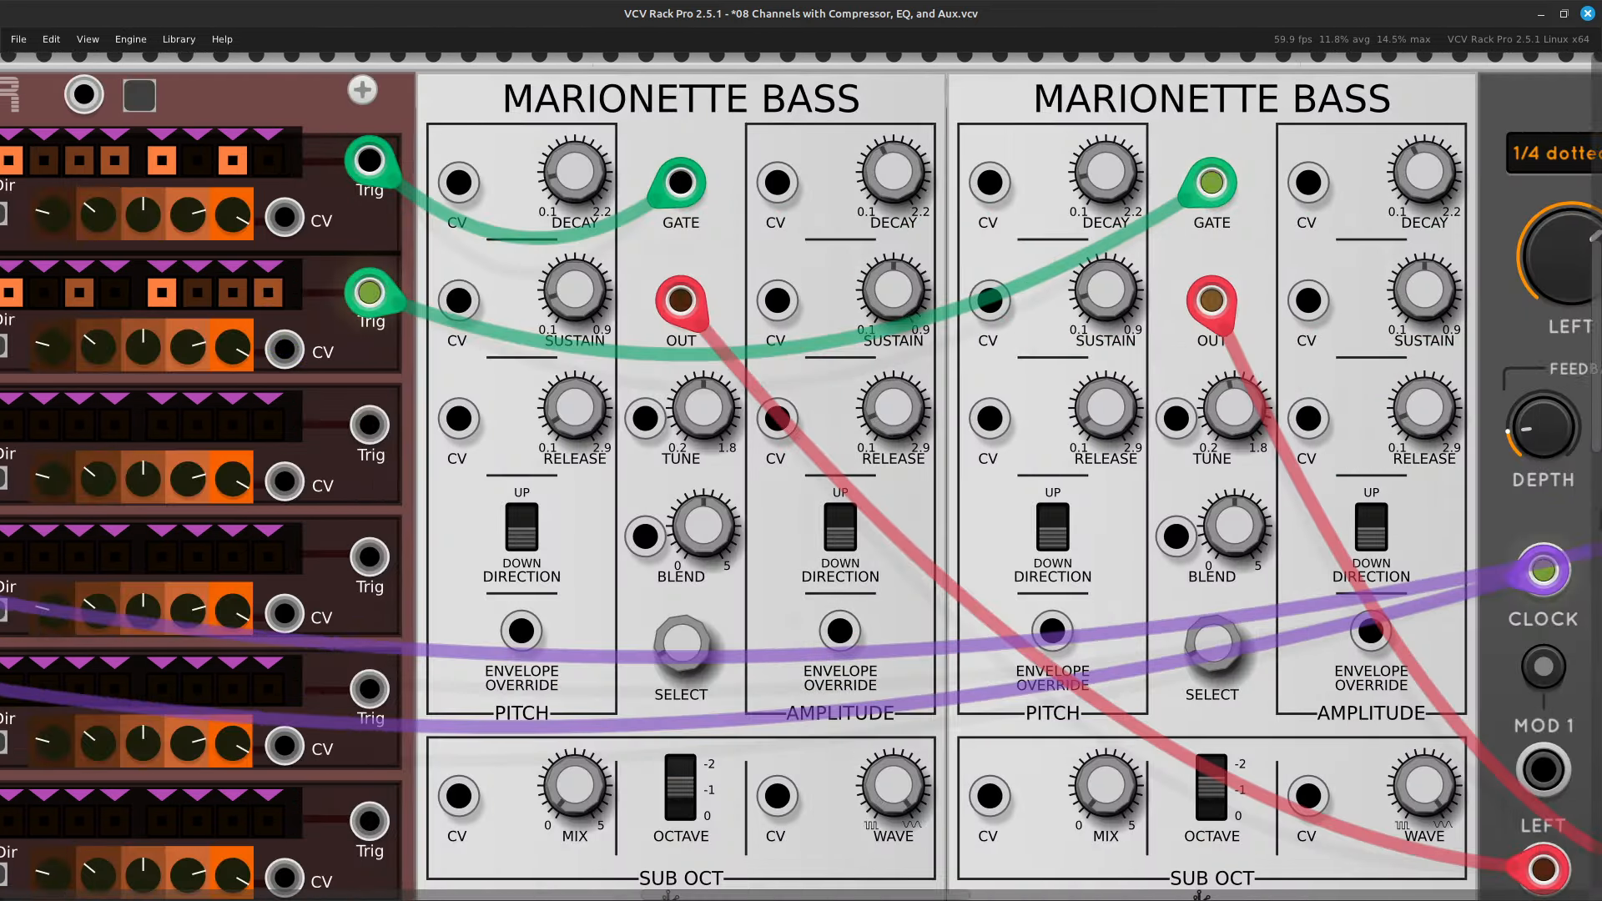
key("Right")
key("Left")
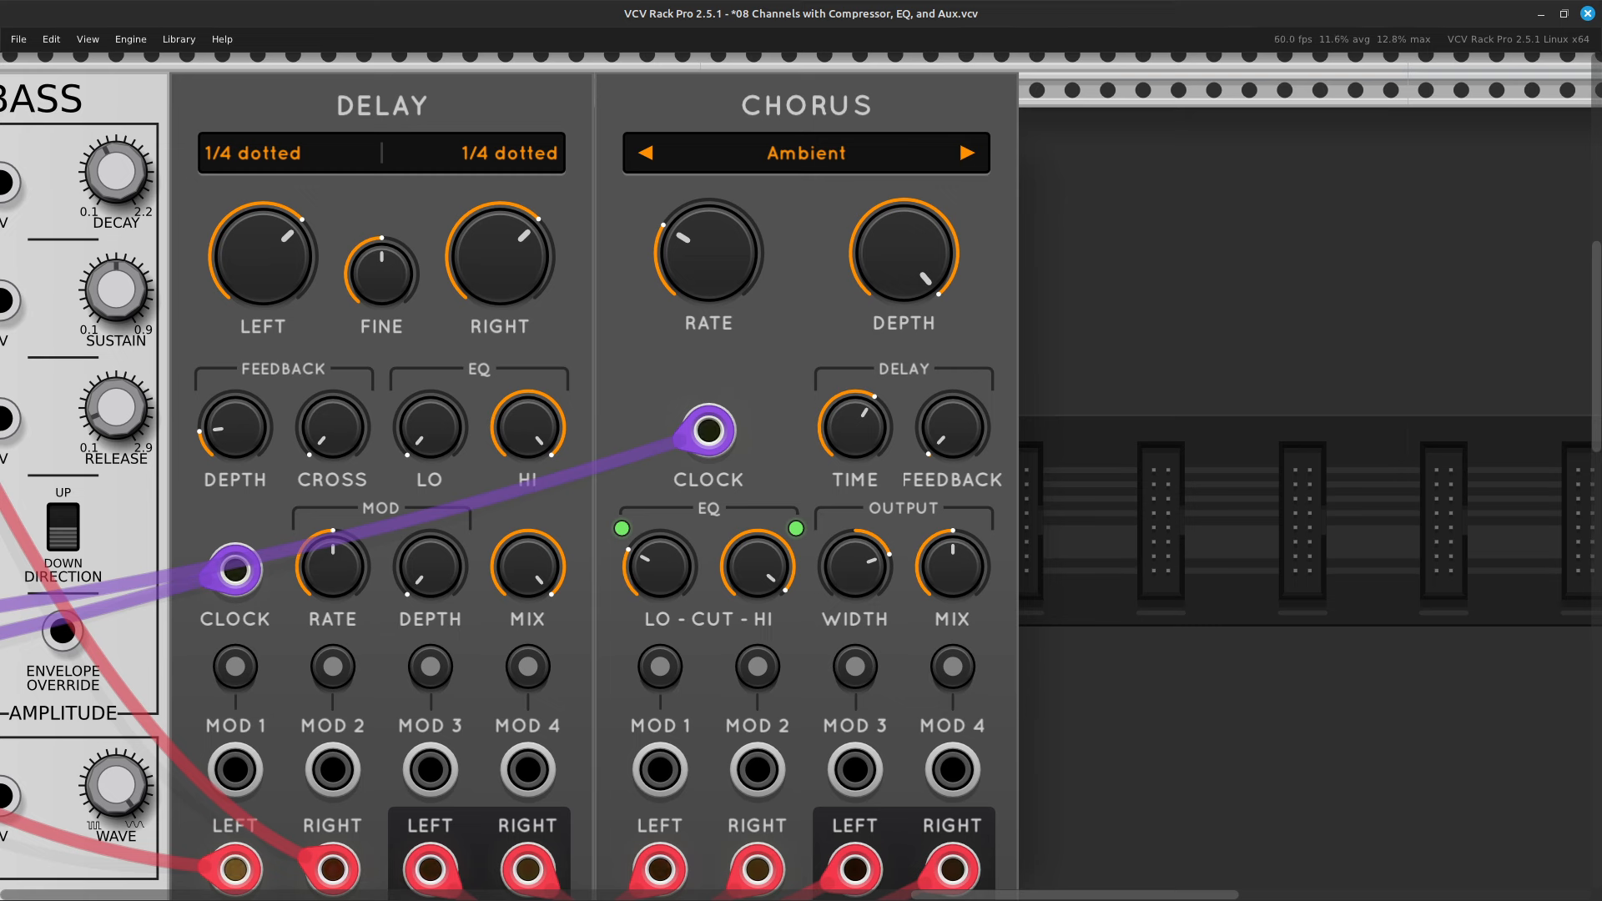
Lower the high cut of the Chorus to just below 1165 Hz.
left_click_drag(757, 566, 757, 603)
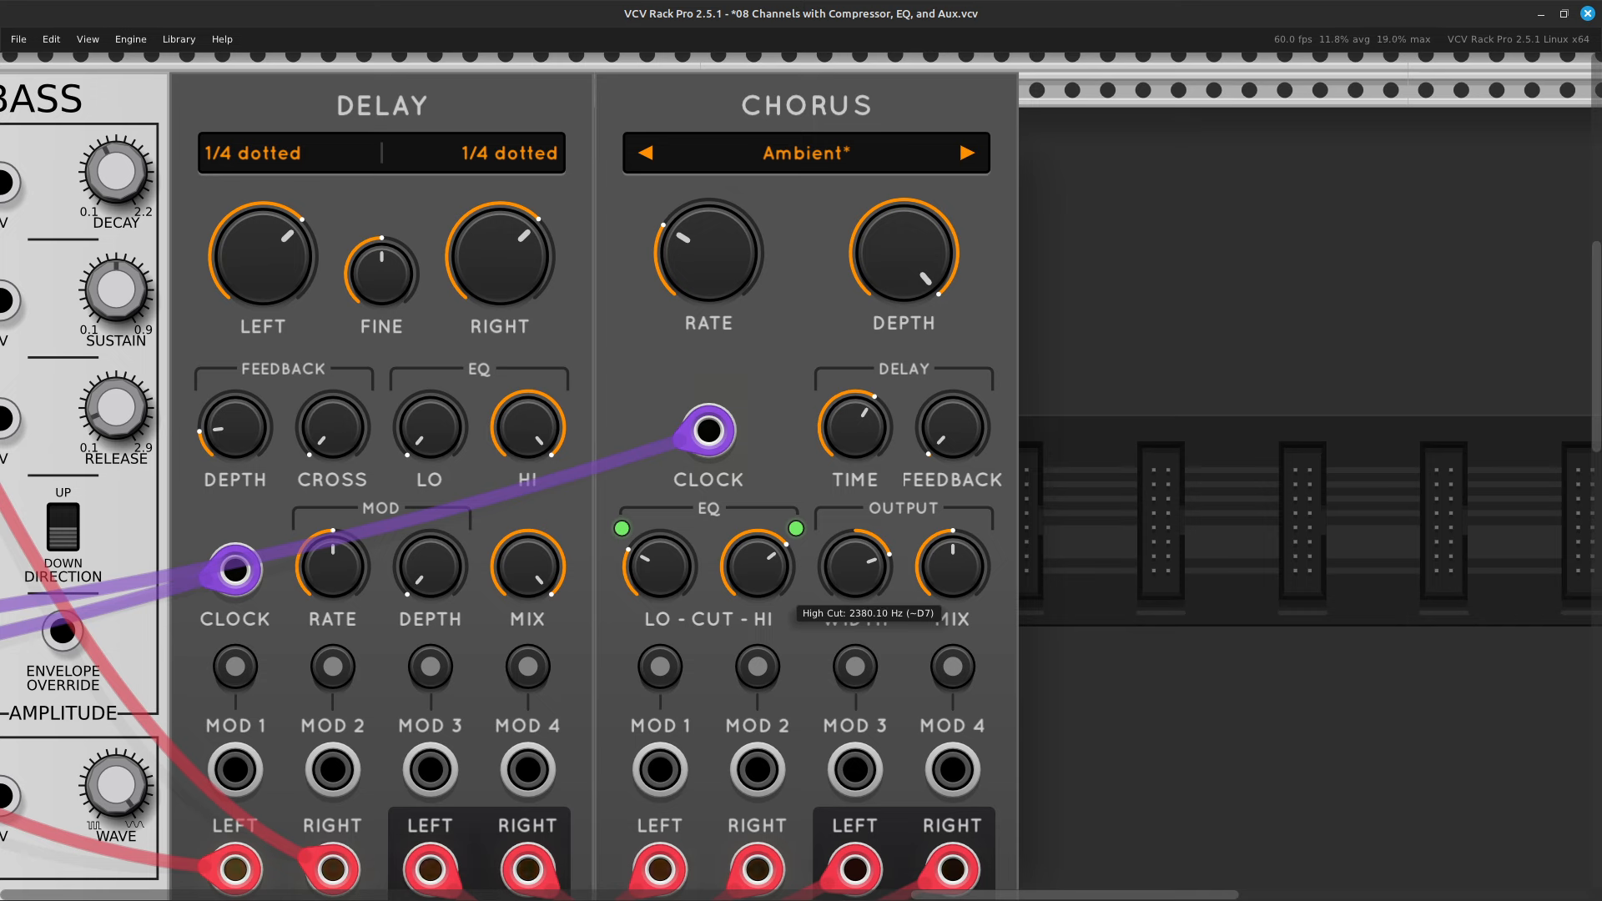
left_click_drag(757, 566, 756, 562)
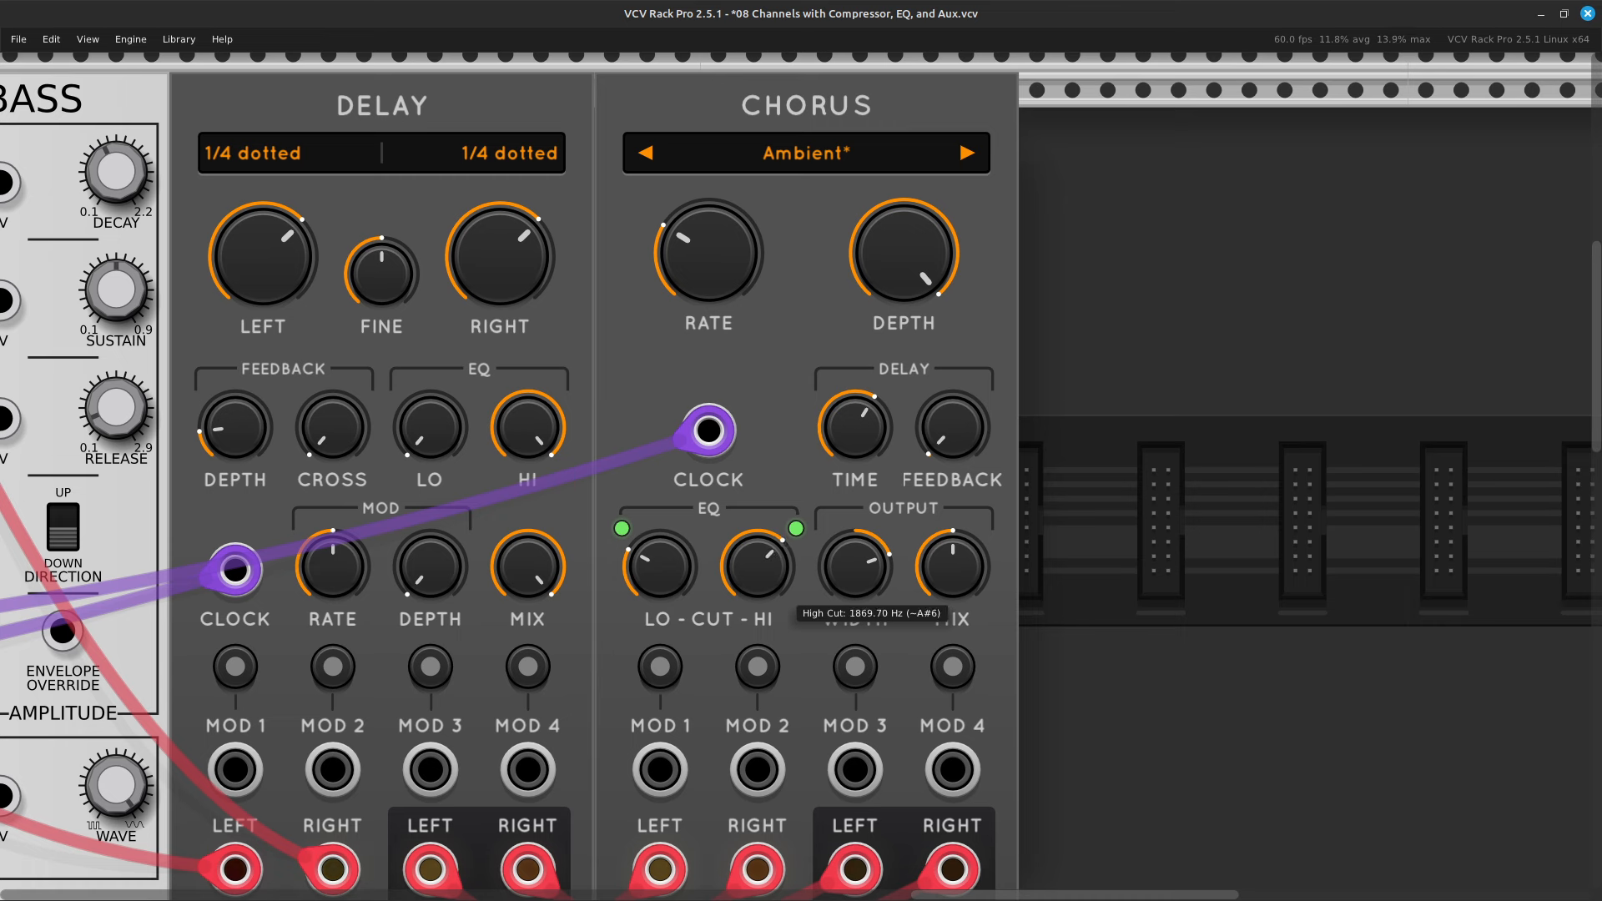
left_click_drag(757, 566, 757, 566)
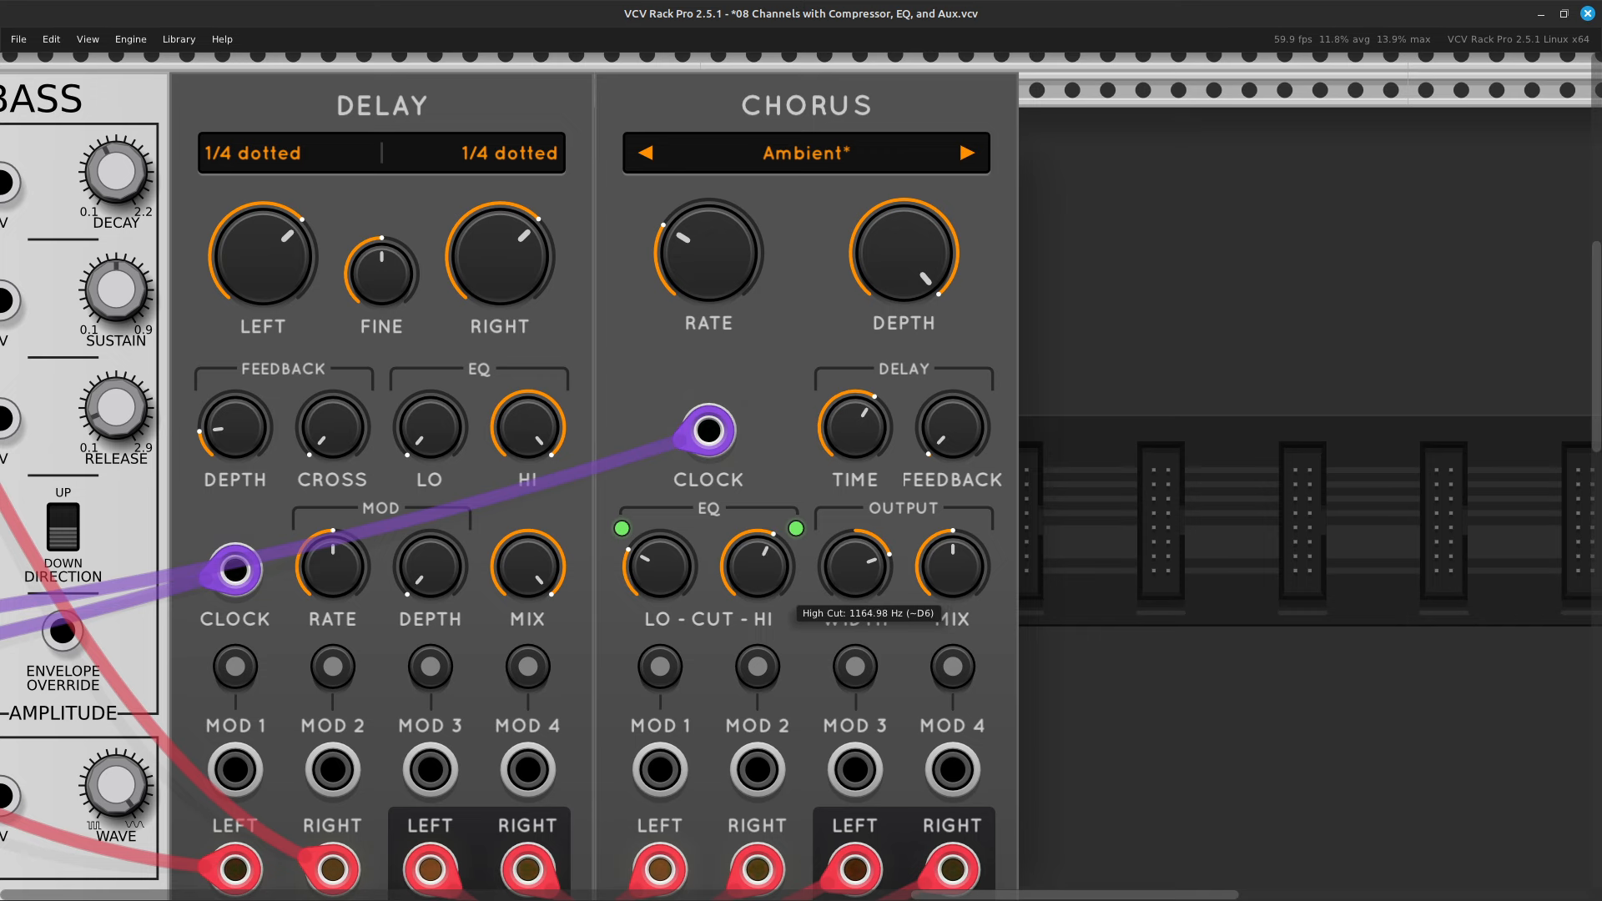
left_click_drag(757, 567, 757, 568)
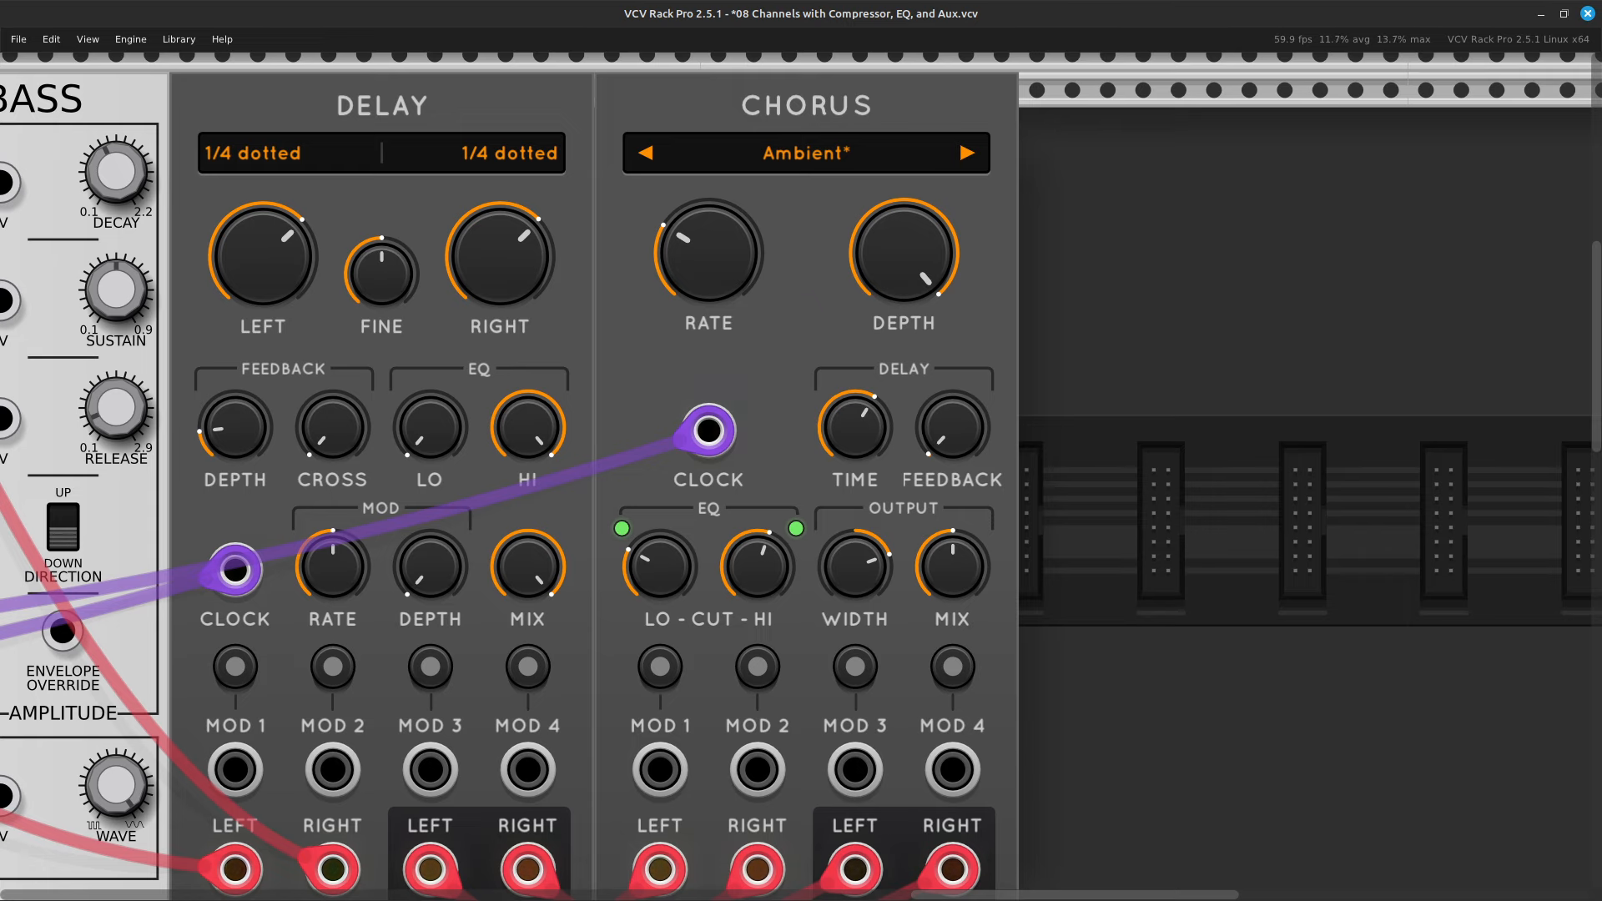
Raise the aux A sends of mixer channels 1 and 2 to about -12 dB.
scroll(58, 242, "down", 10)
scroll(59, 242, "down", 2)
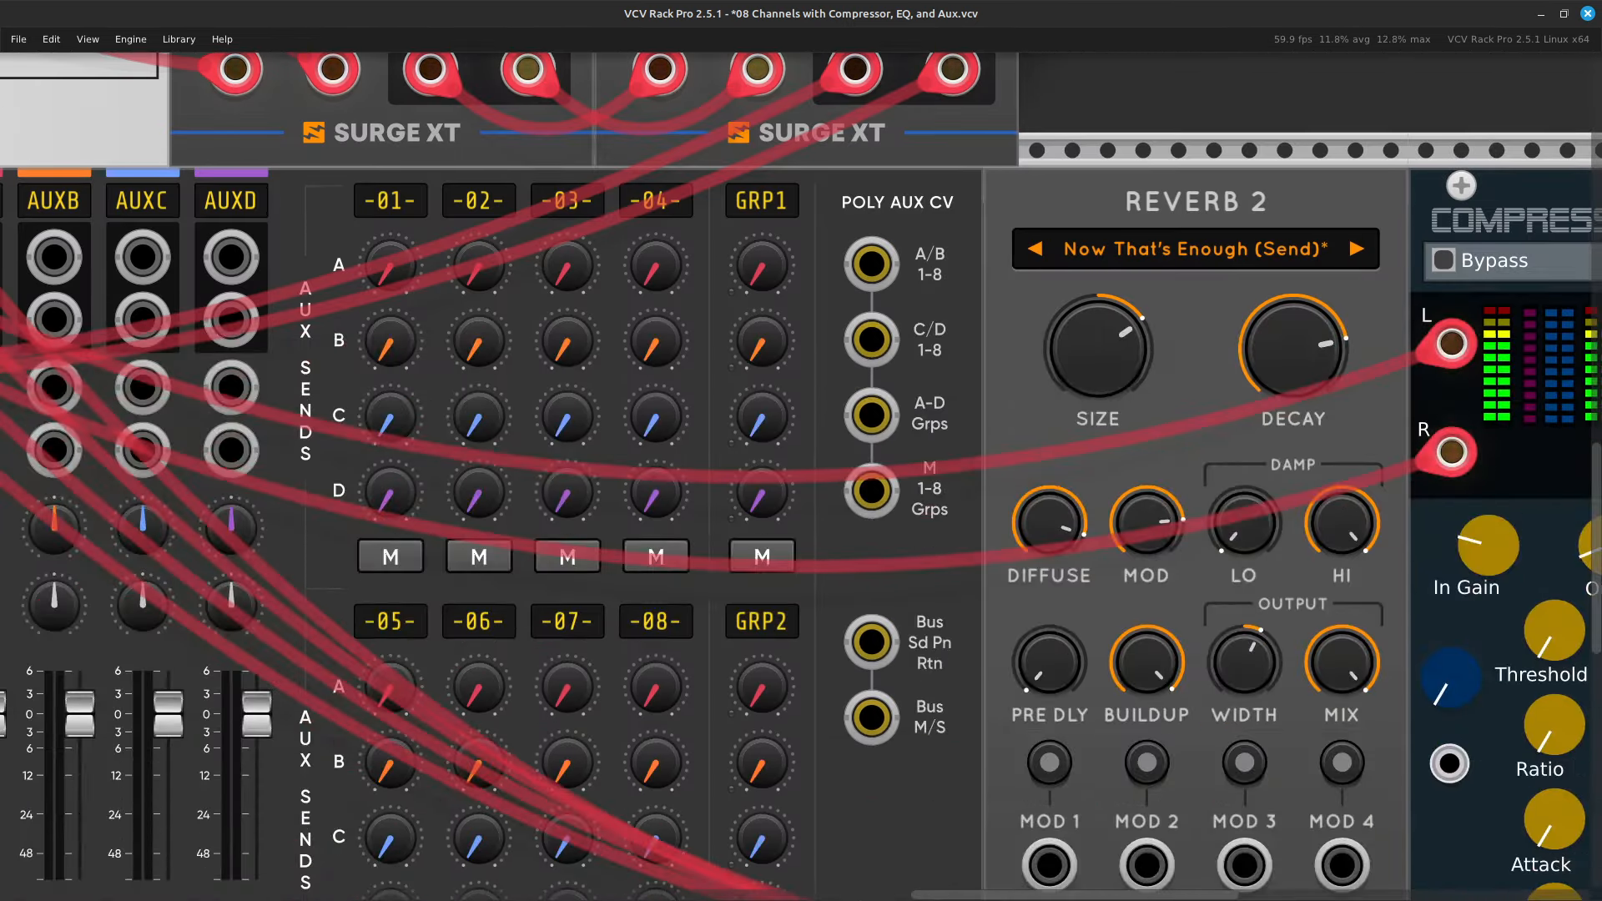
scroll(58, 242, "left", 3)
scroll(801, 476, "up", 3)
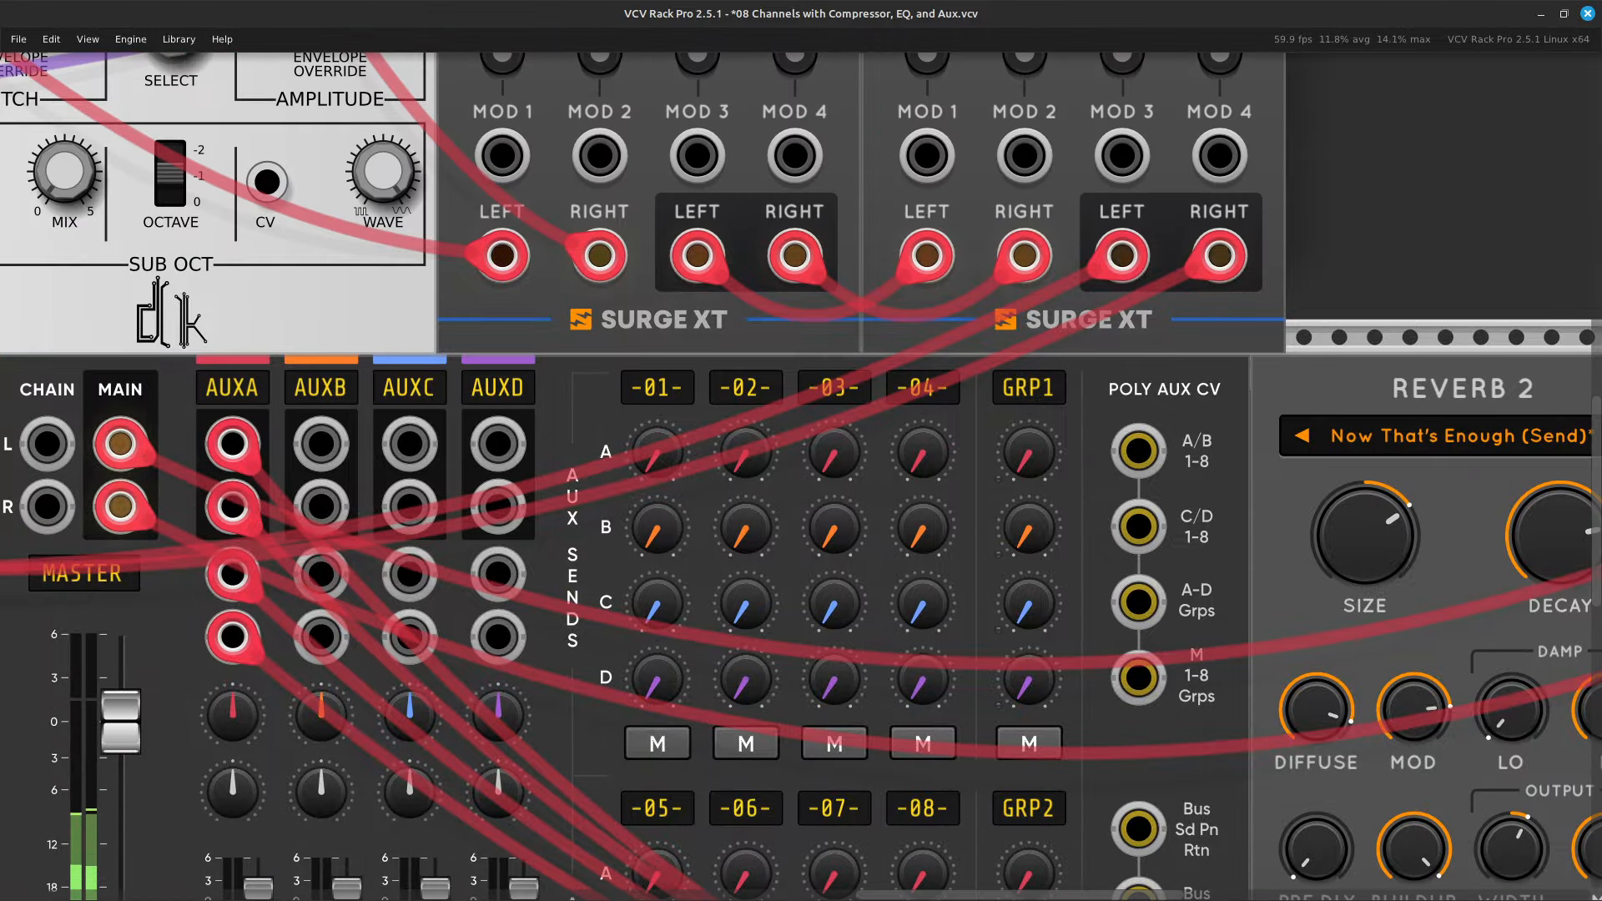
mouse_move(664, 463)
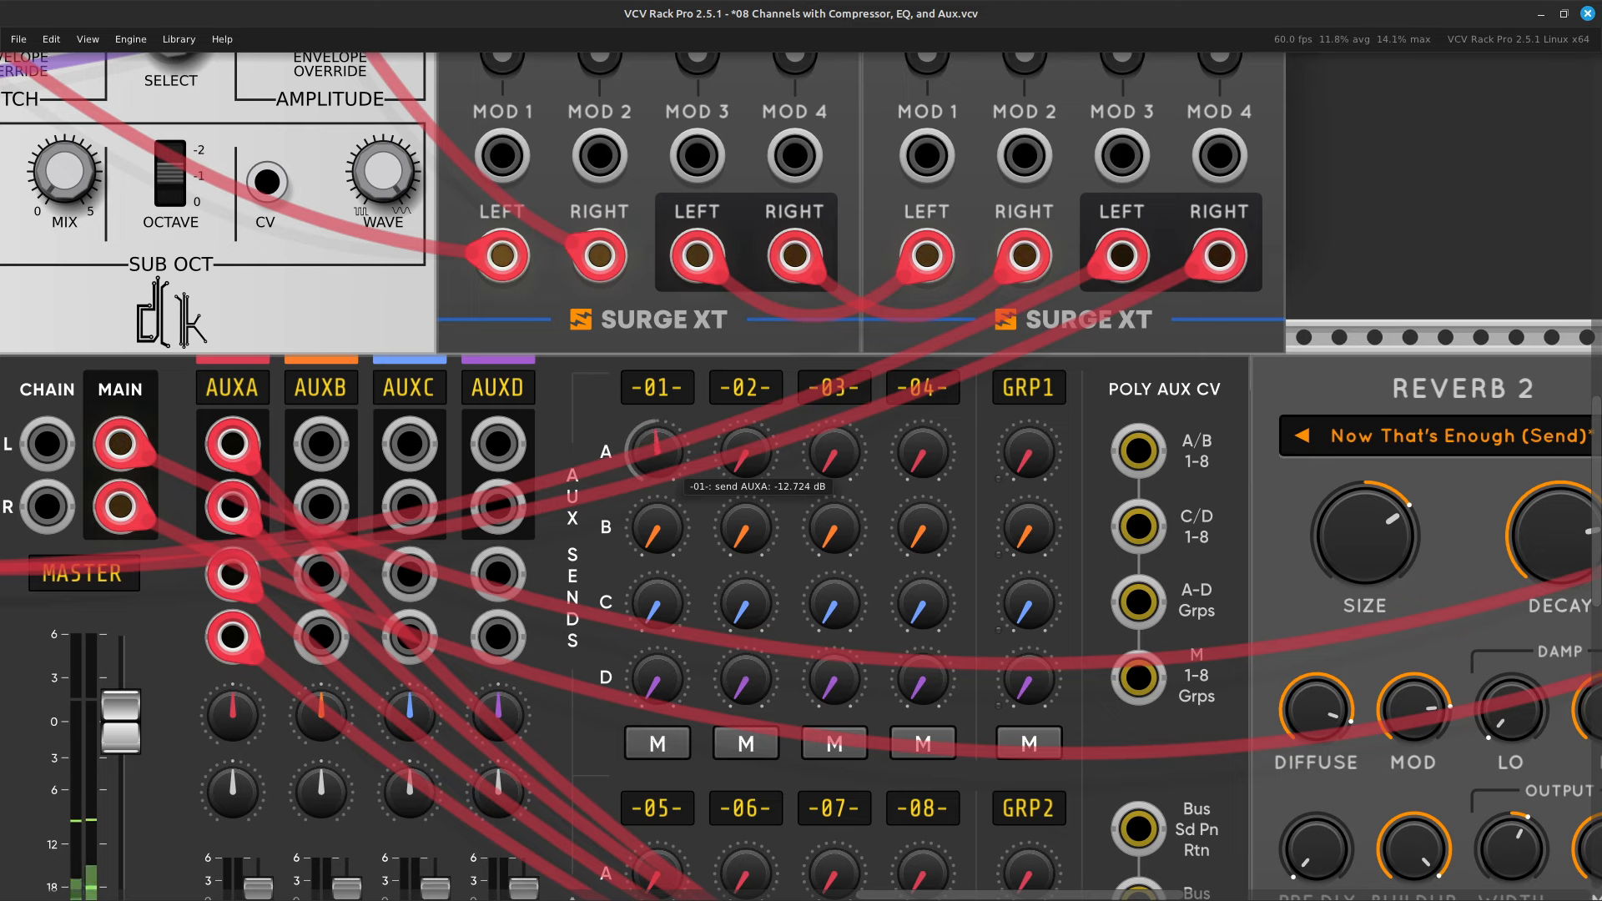
mouse_move(751, 463)
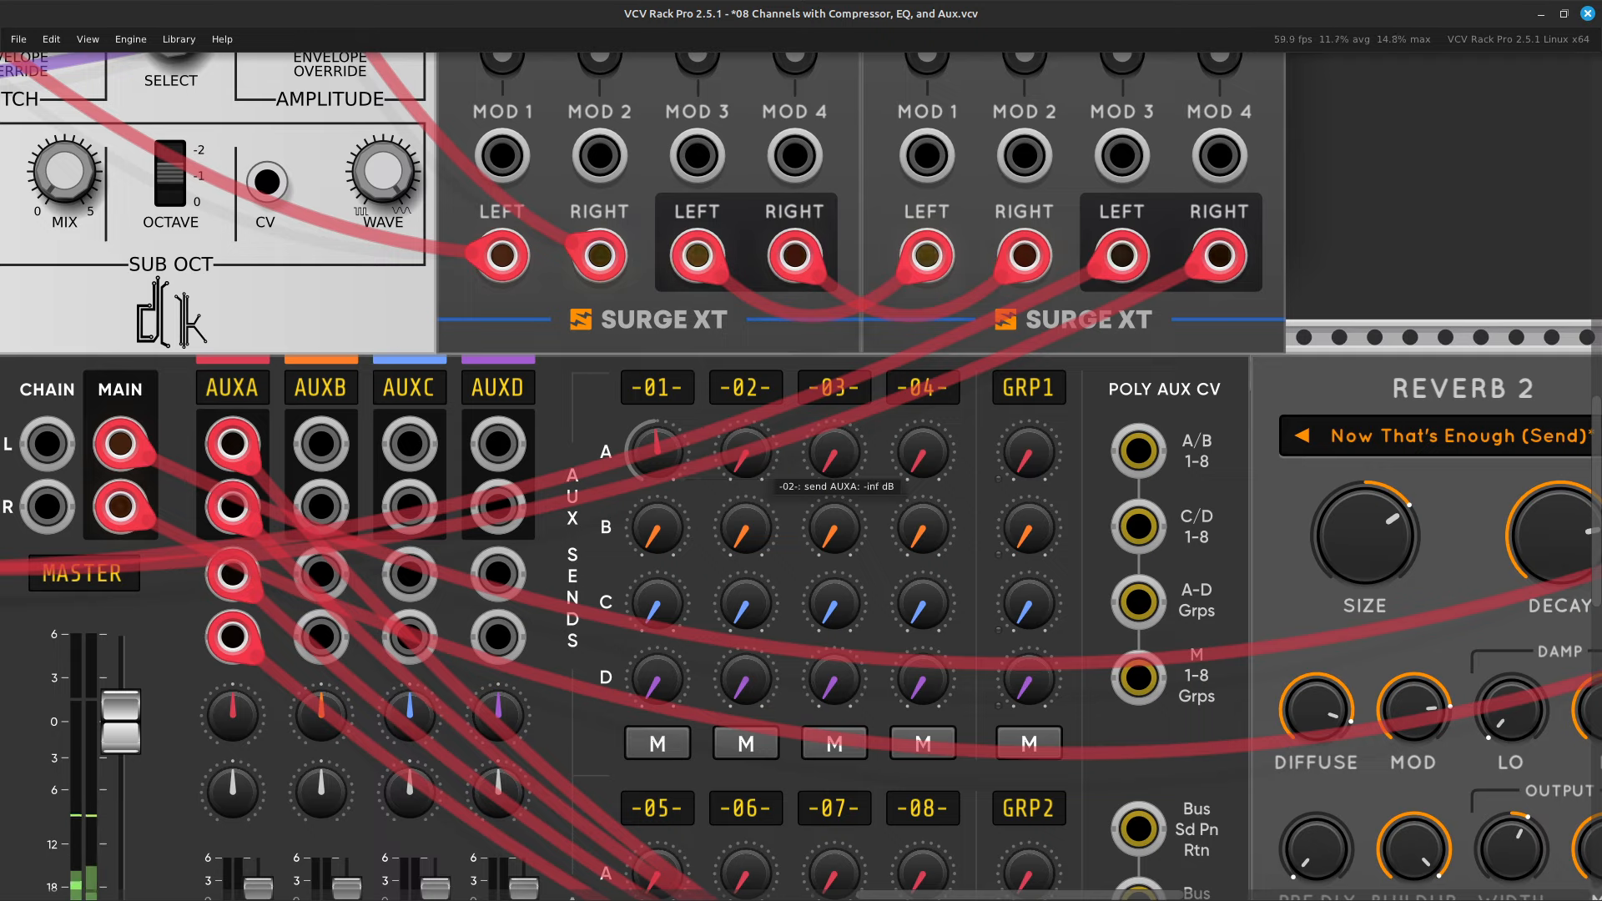
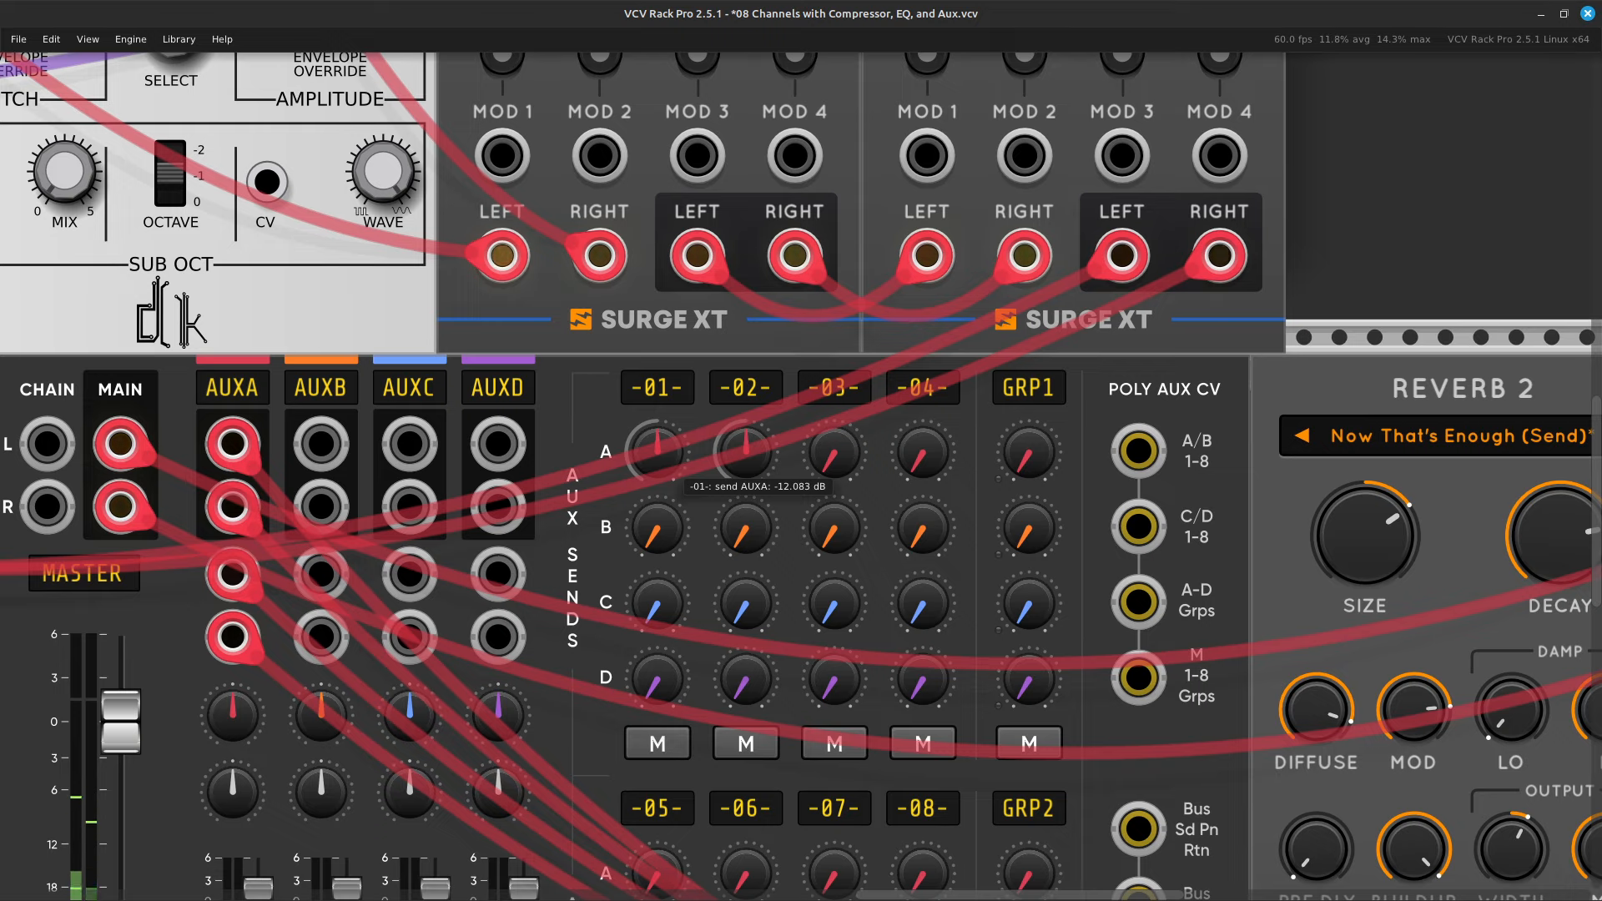
Shorten the decay time of Reverb 2 to about 750 ms.
scroll(659, 465, "right", 5)
key("Right")
key("Down")
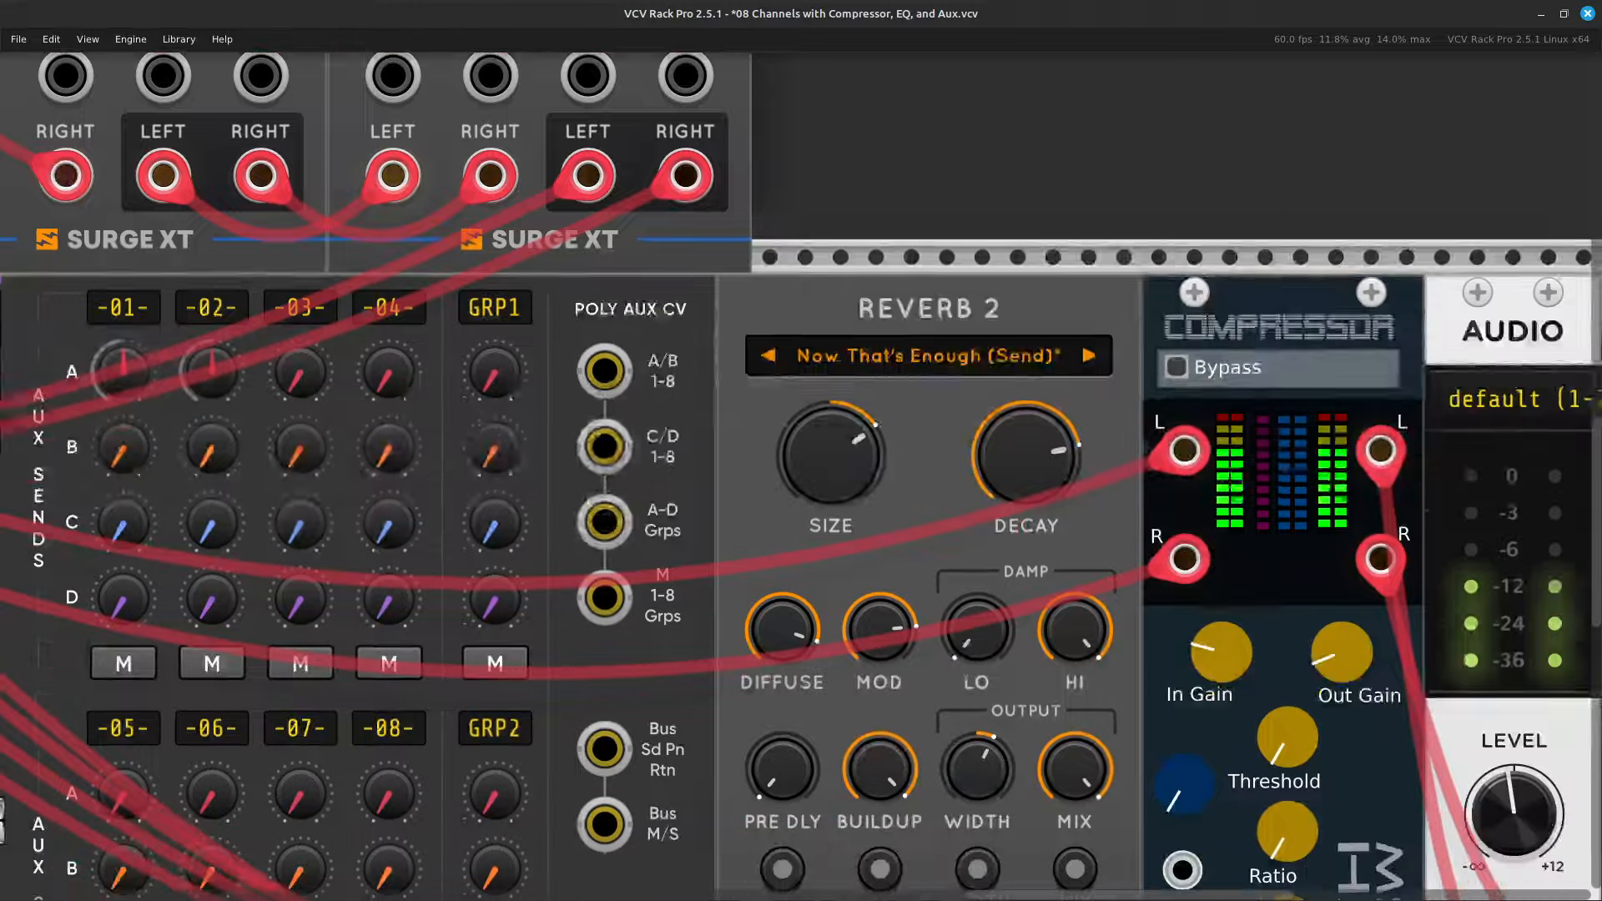
key("Right")
key("Up")
mouse_move(829, 499)
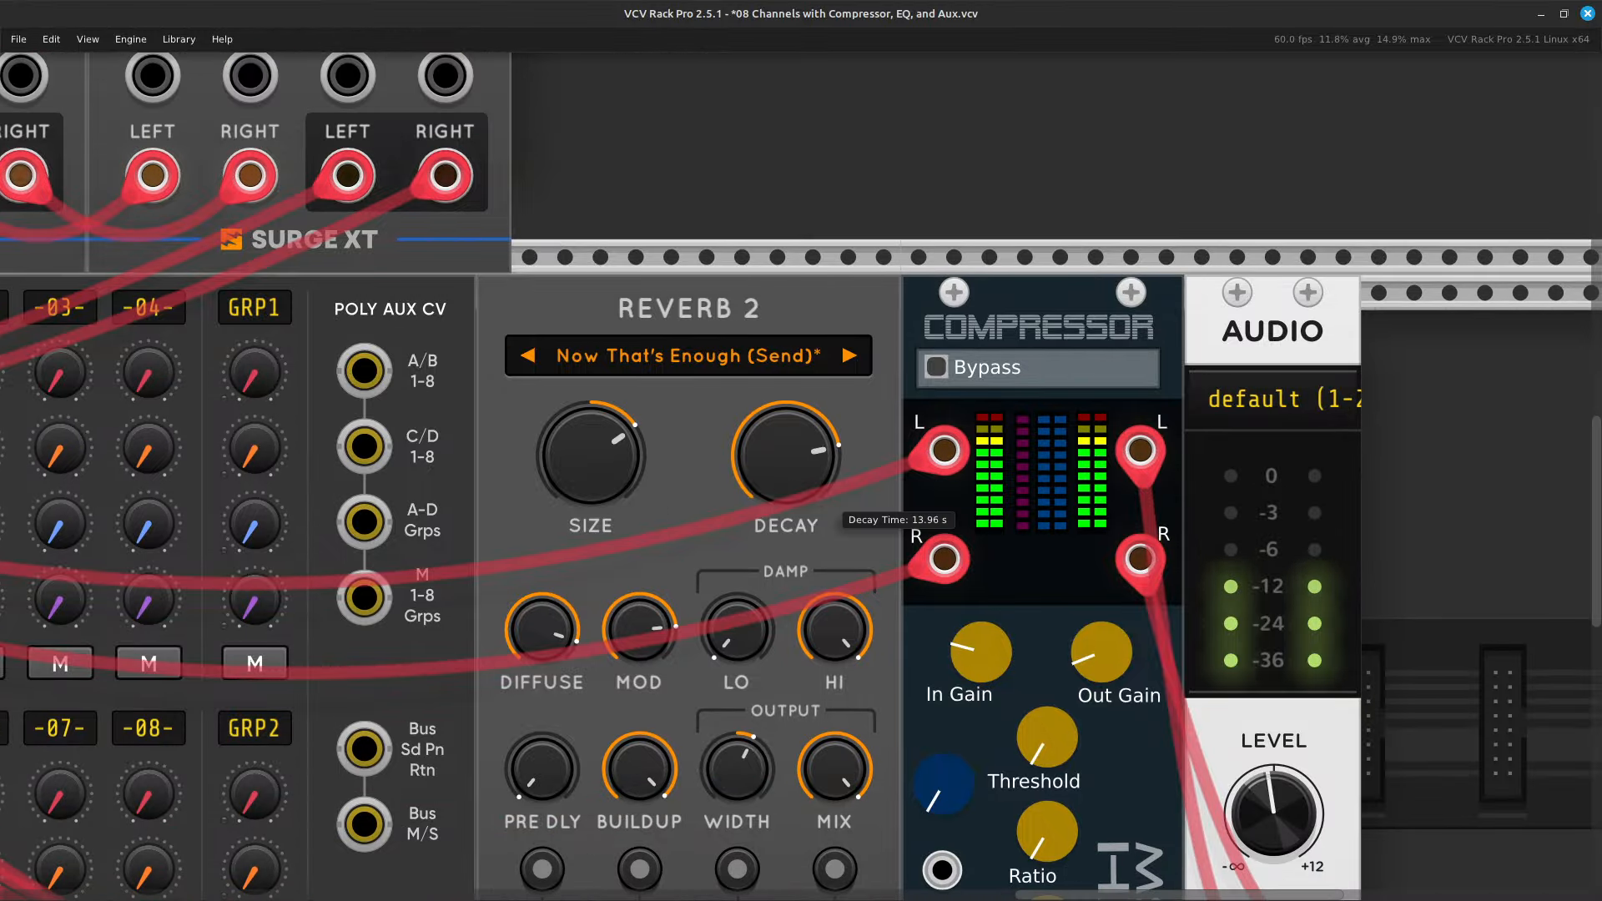
left_click_drag(829, 499, 829, 612)
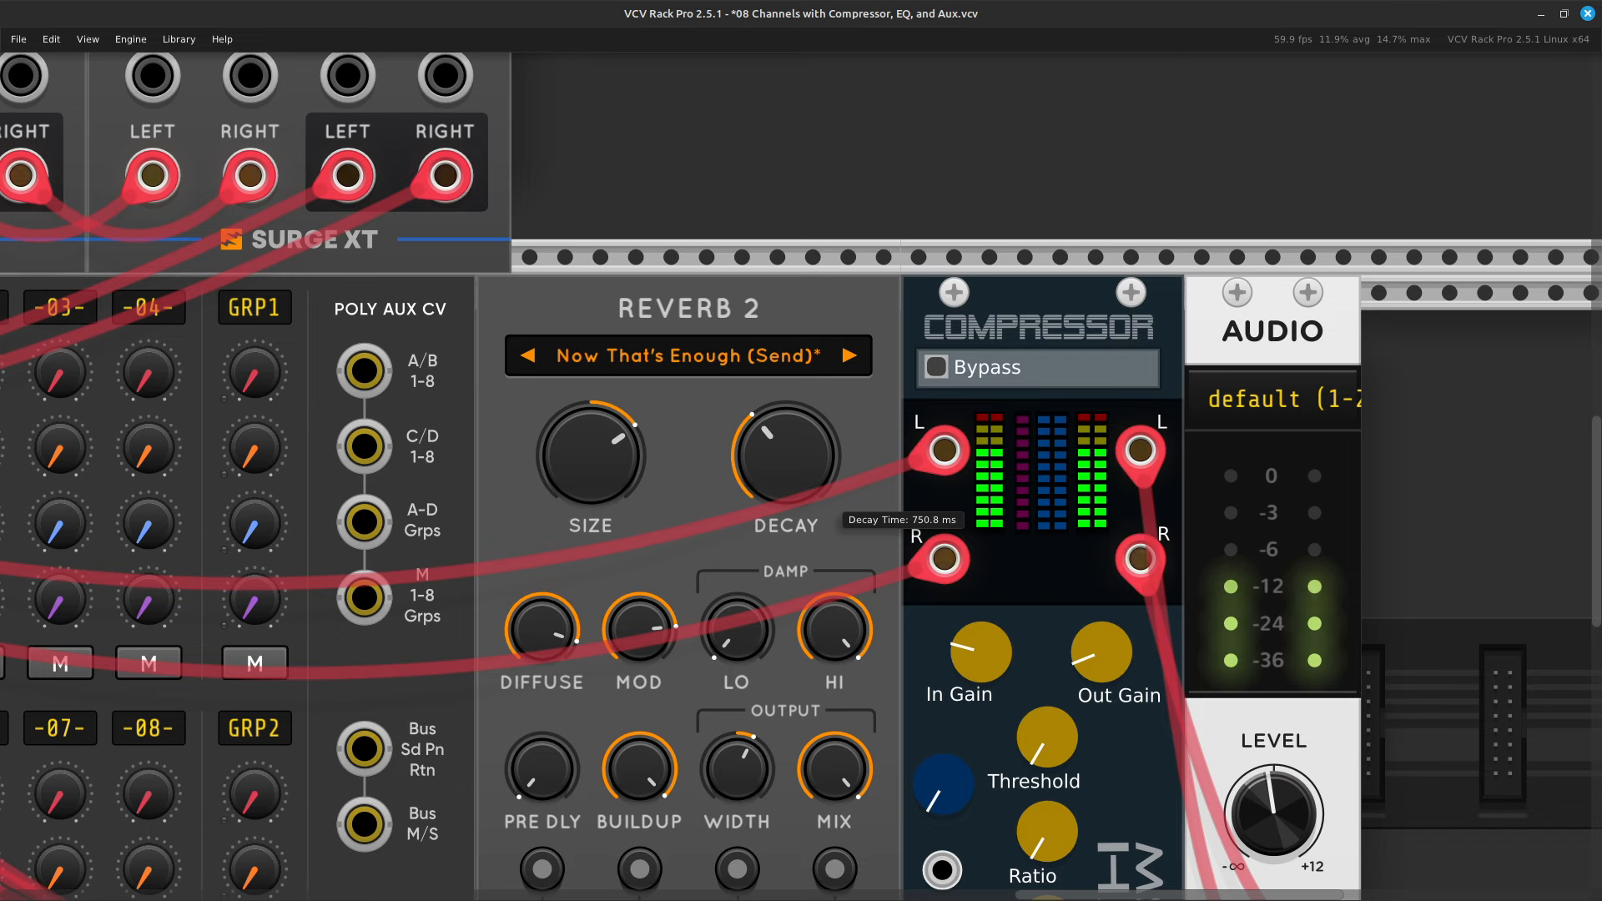
left_click_drag(829, 613, 830, 611)
Switch the EQMaster to track 1.
key("Down")
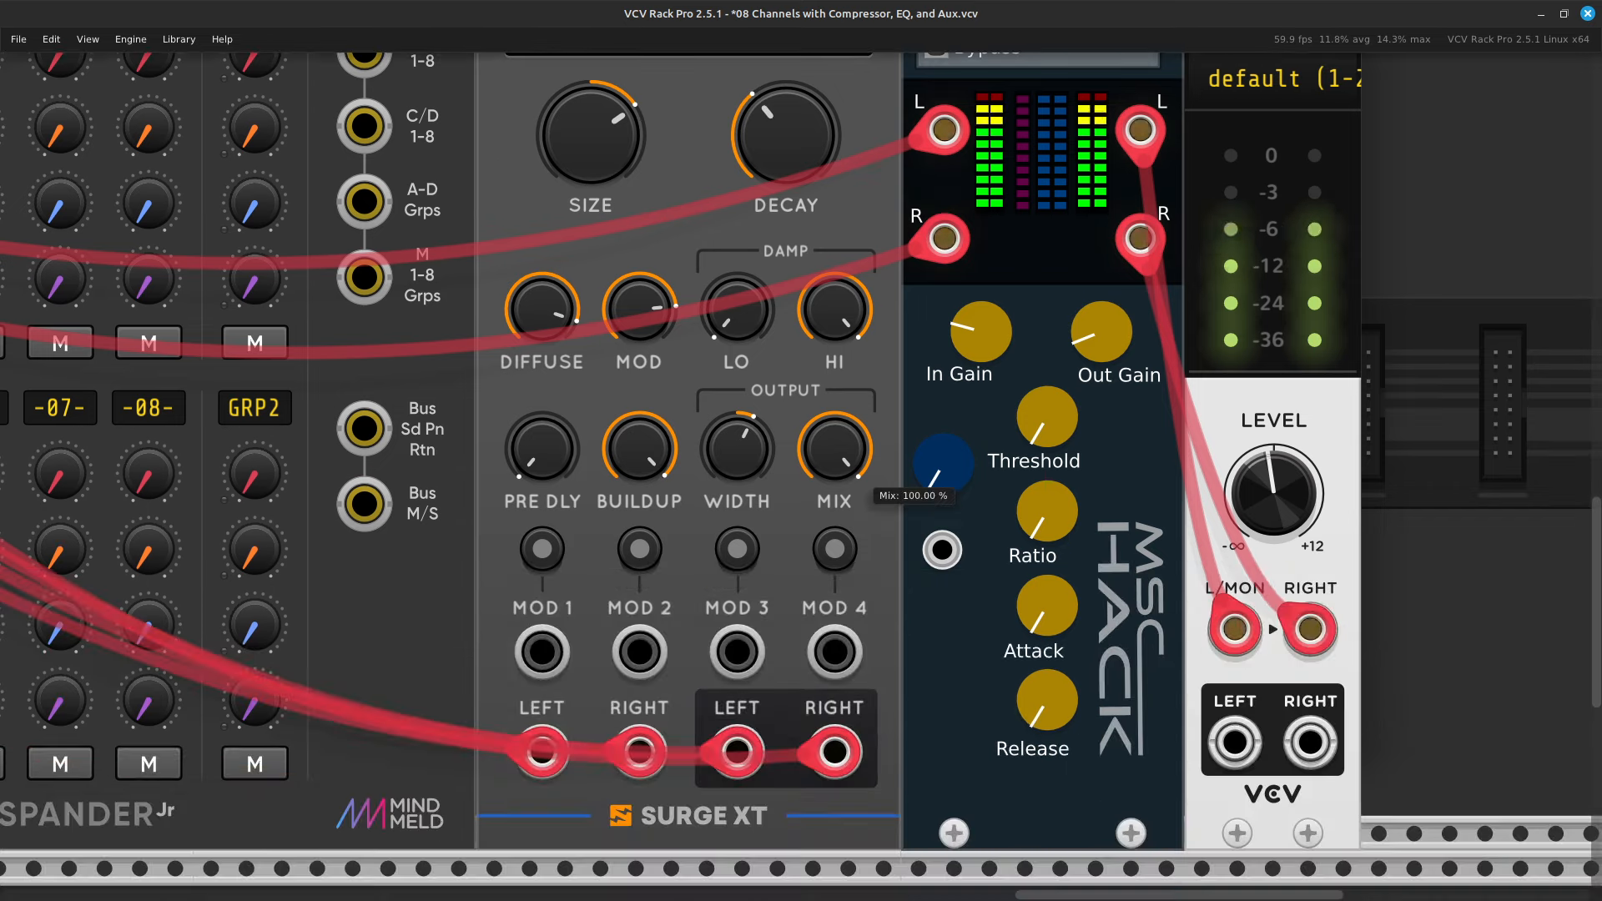
key("Left")
key("Up")
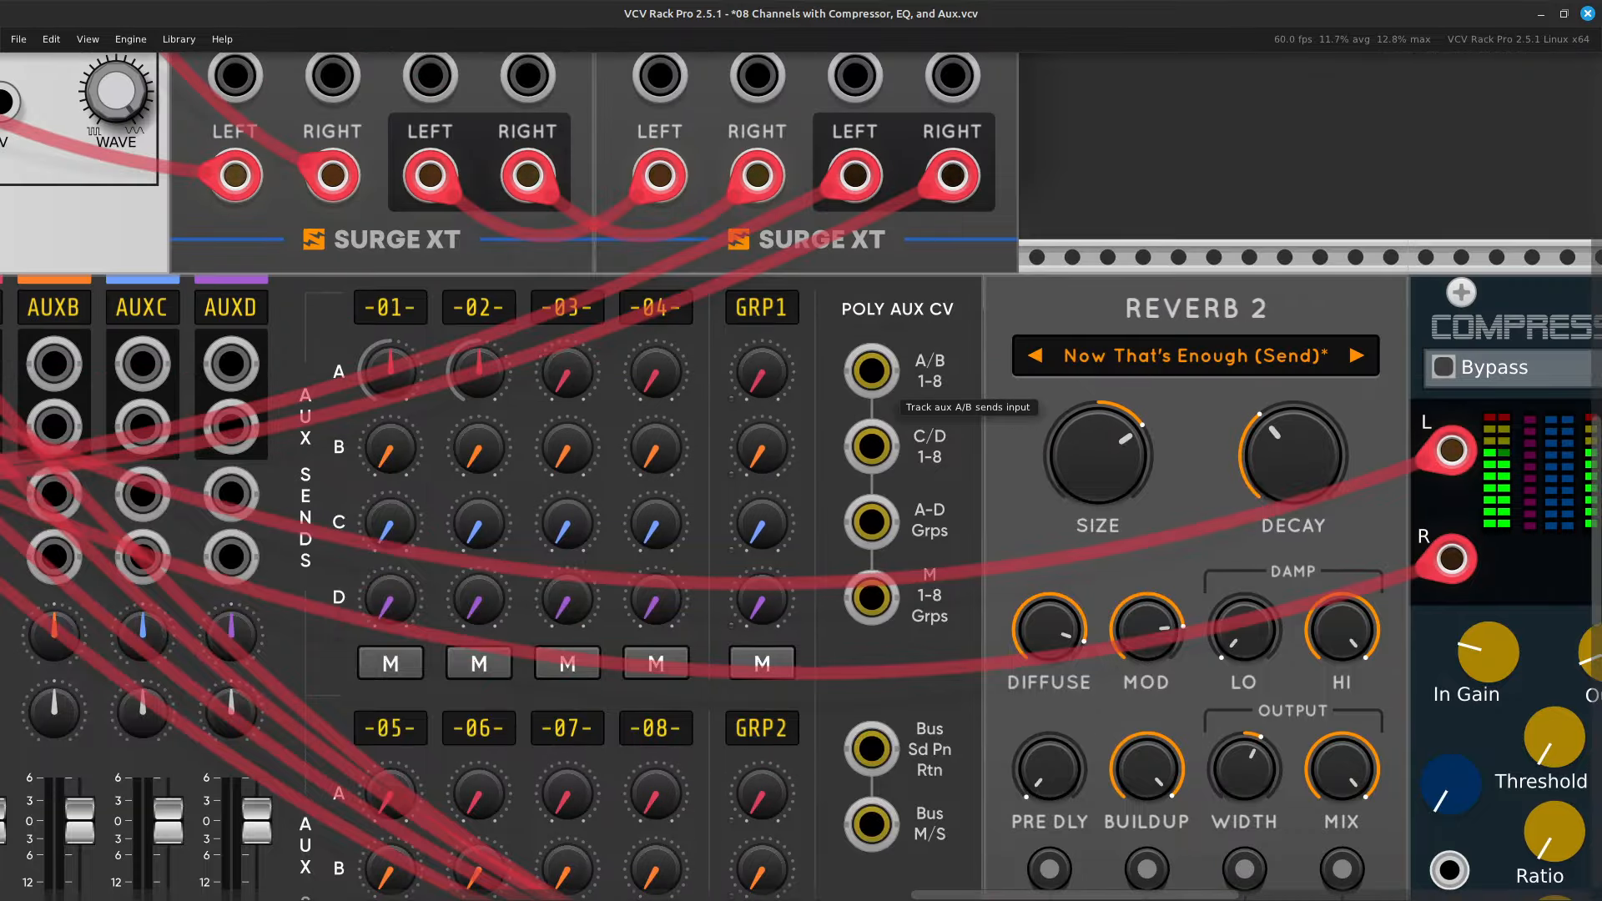
key("Left")
key("Left")
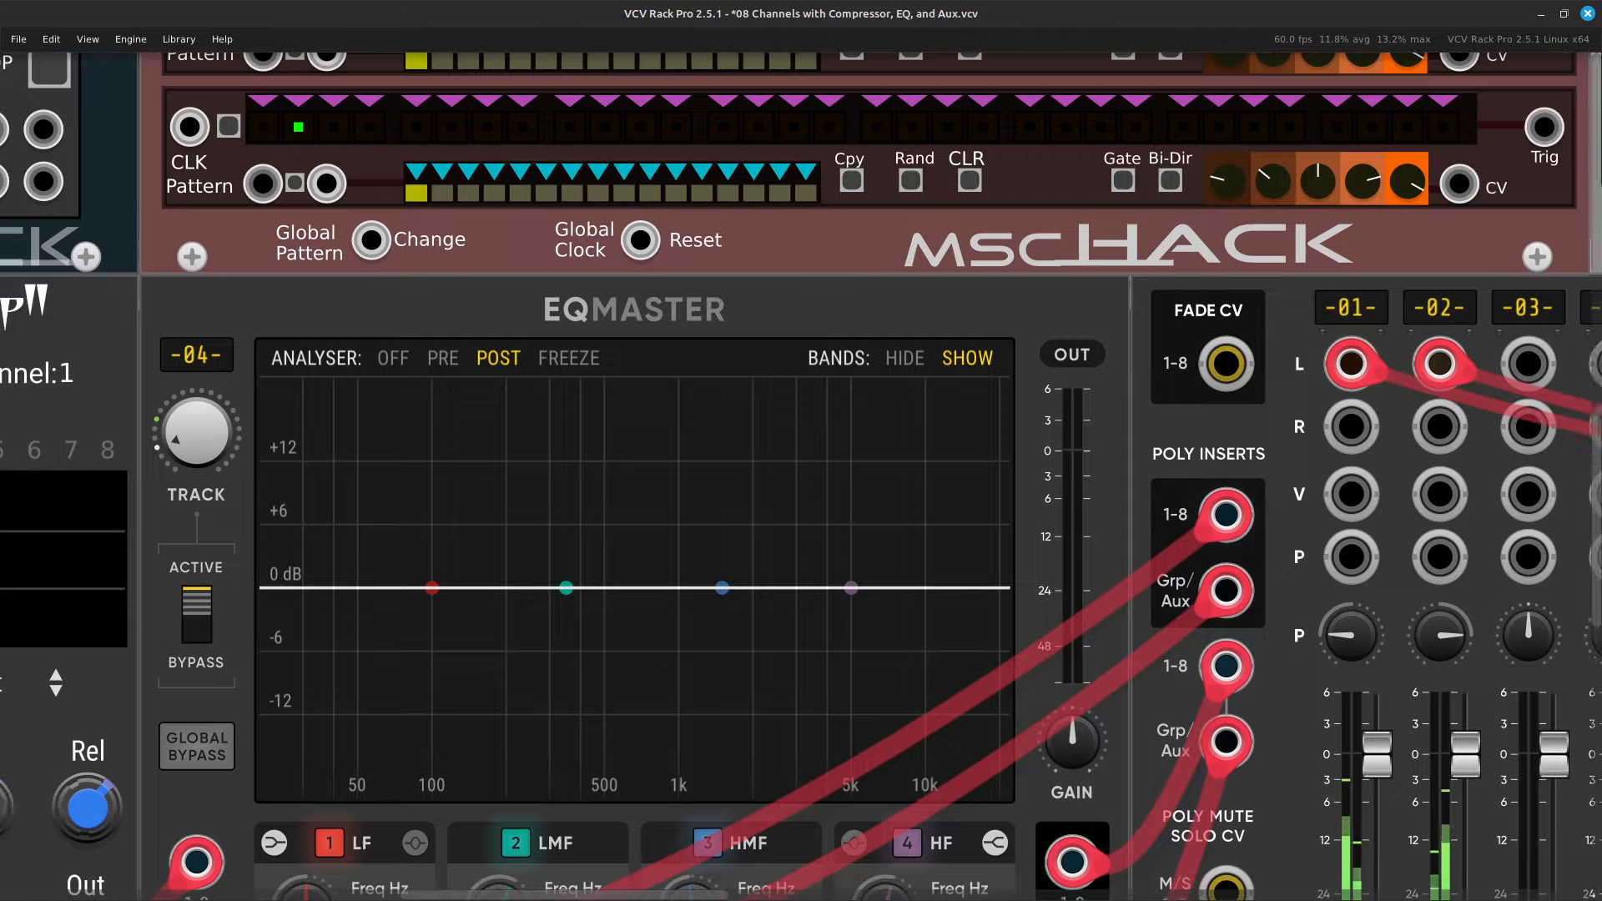
key("Down")
key("Left")
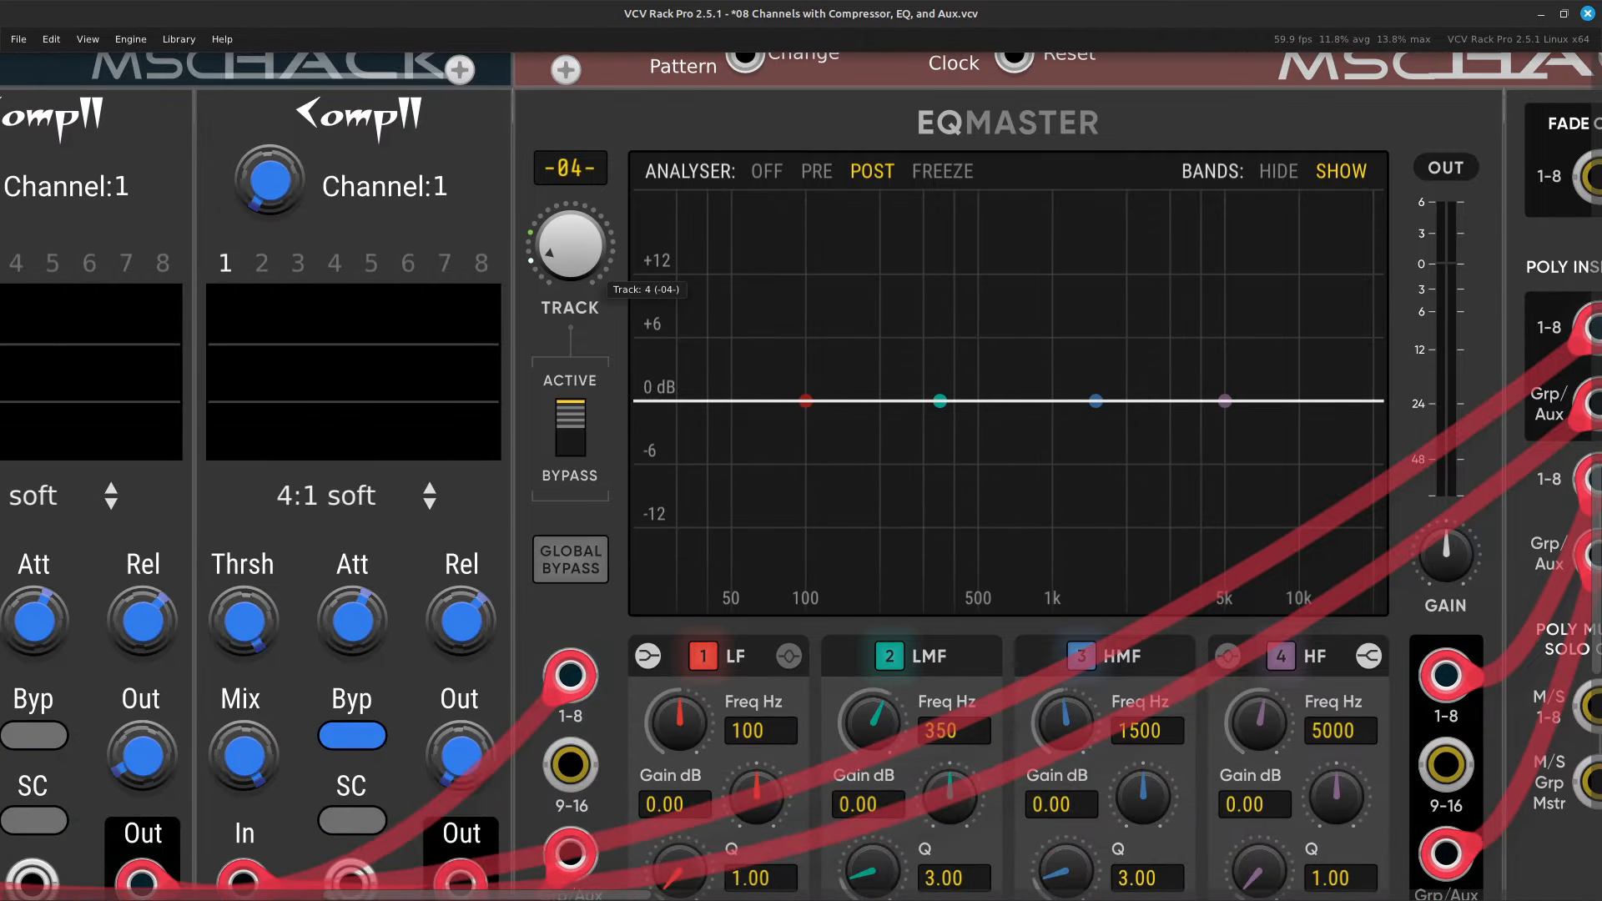
key("Right")
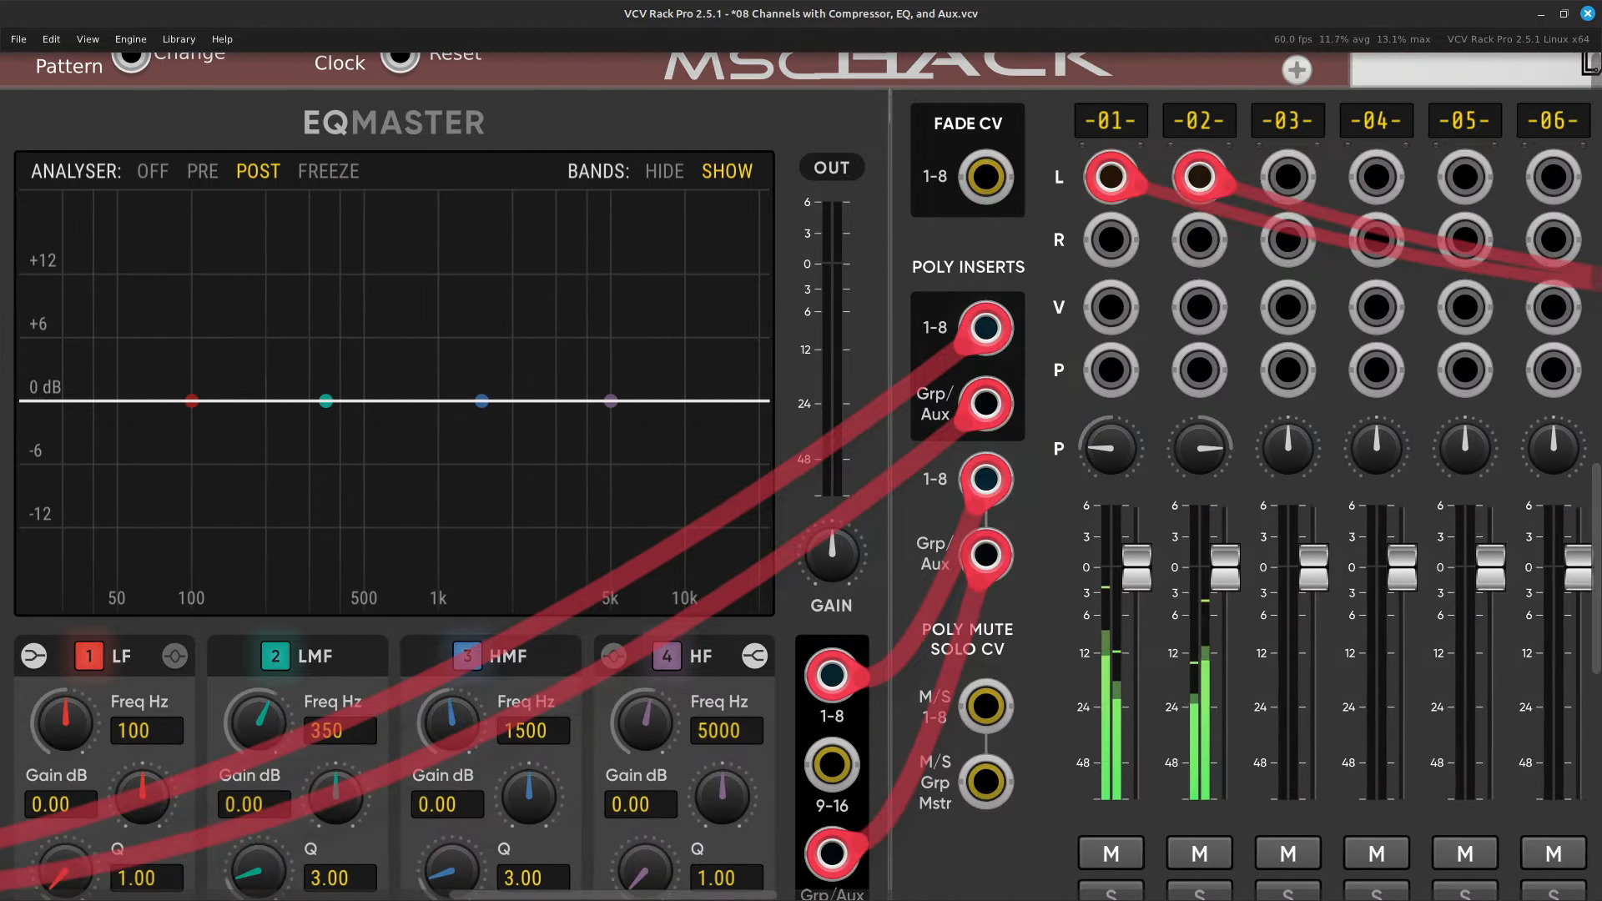
key("Left")
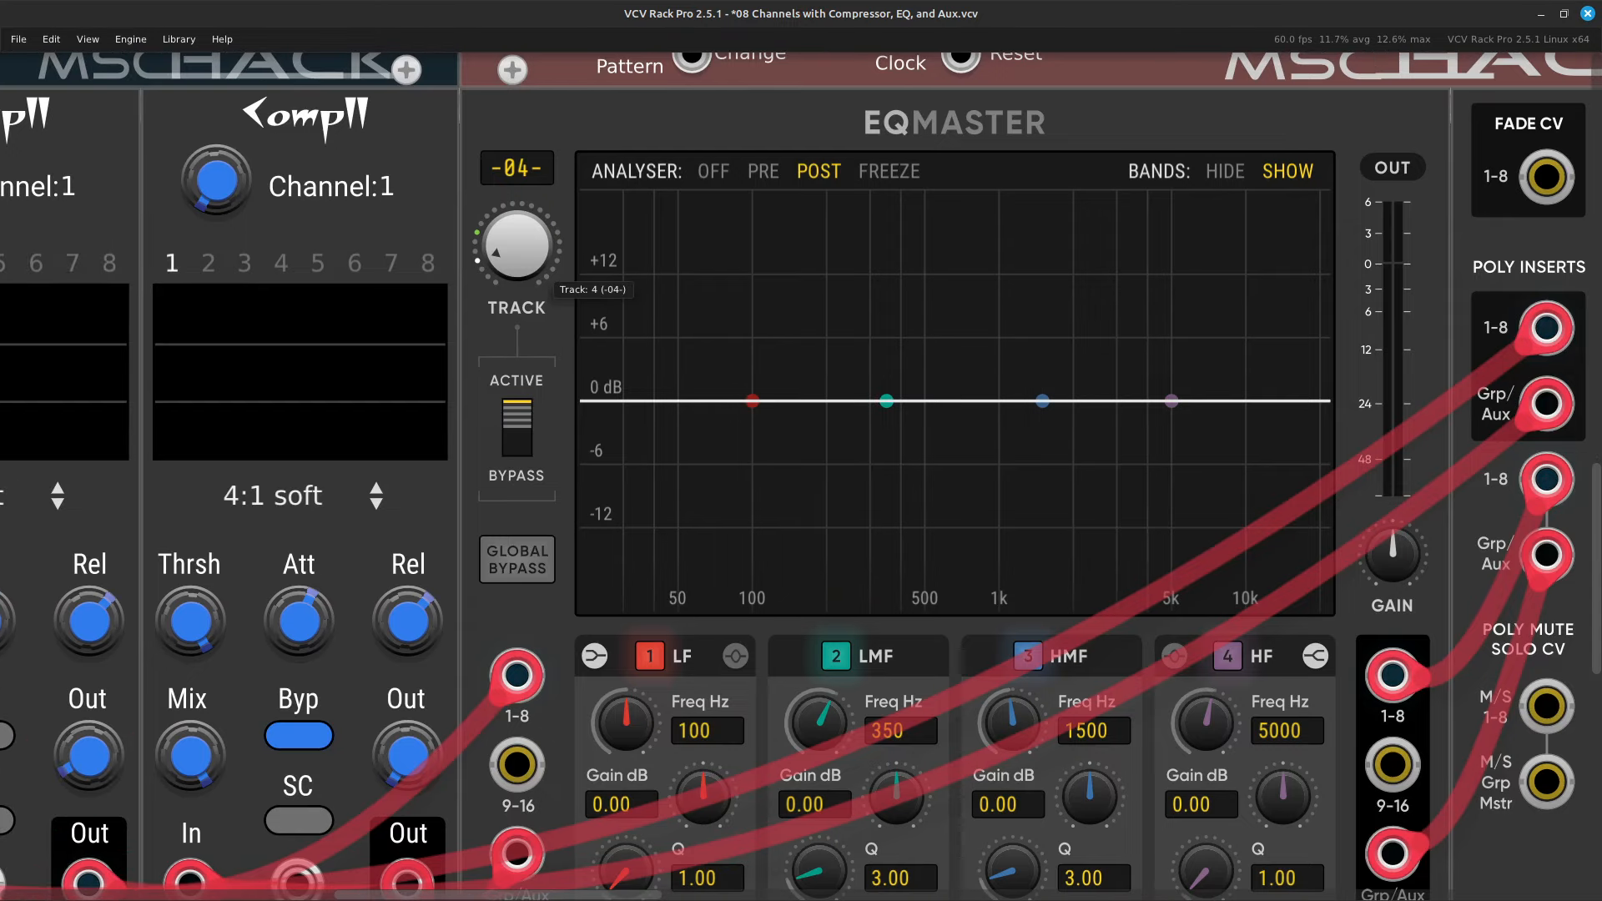
right_click(514, 258)
type("1")
key("Return")
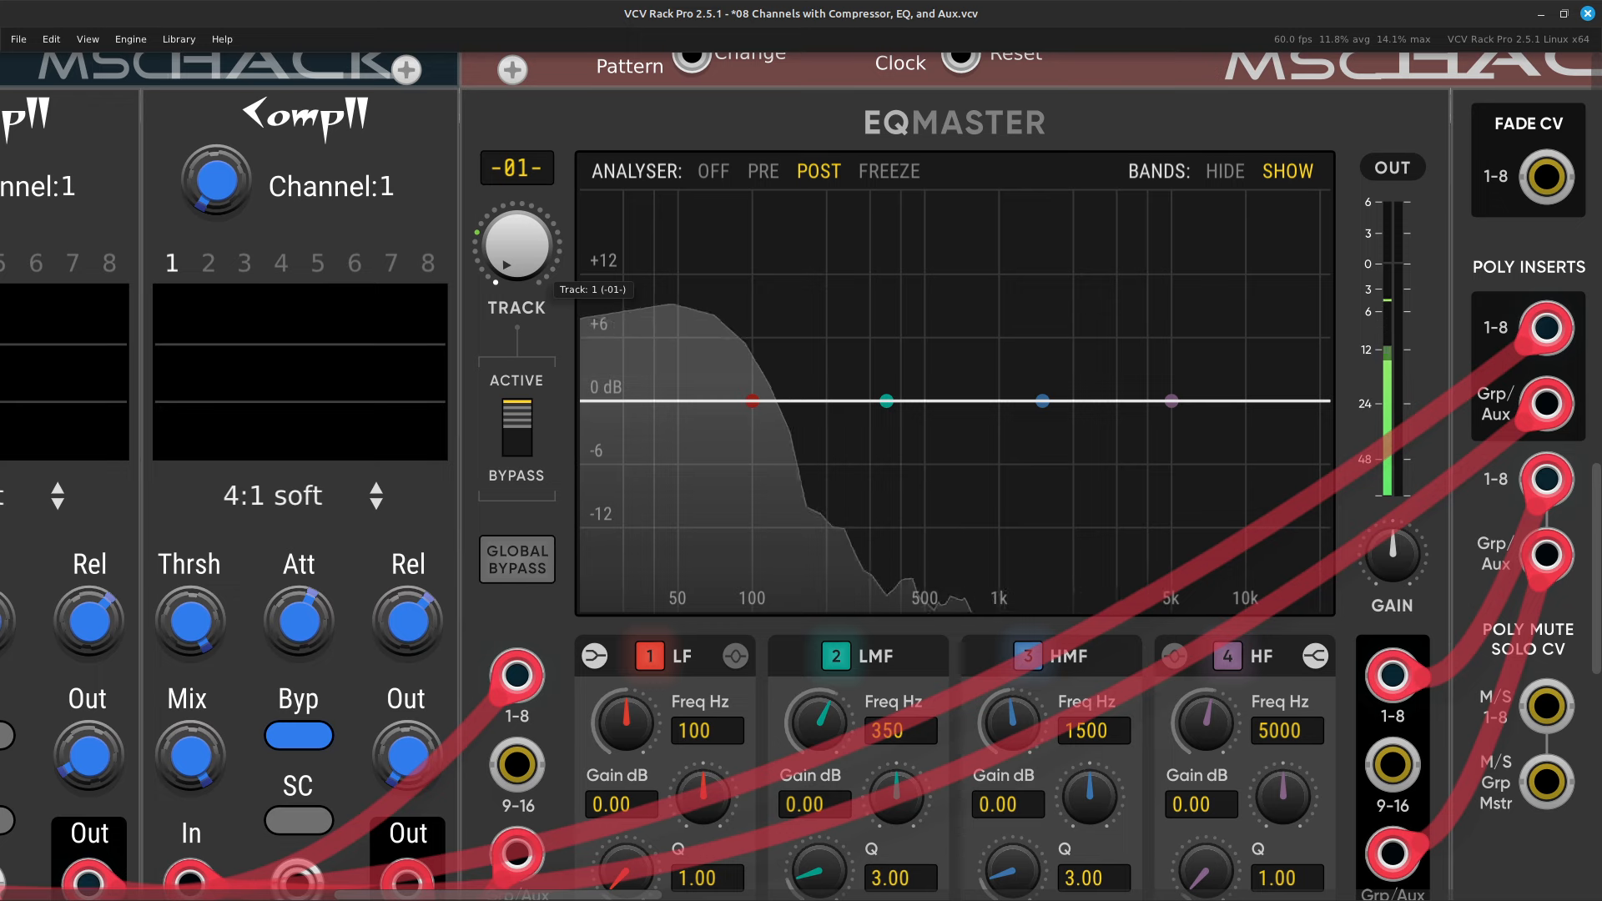
Examine the track 1 spectrum, the mixer channel levels, and the aux returns and sends.
right_click(507, 265)
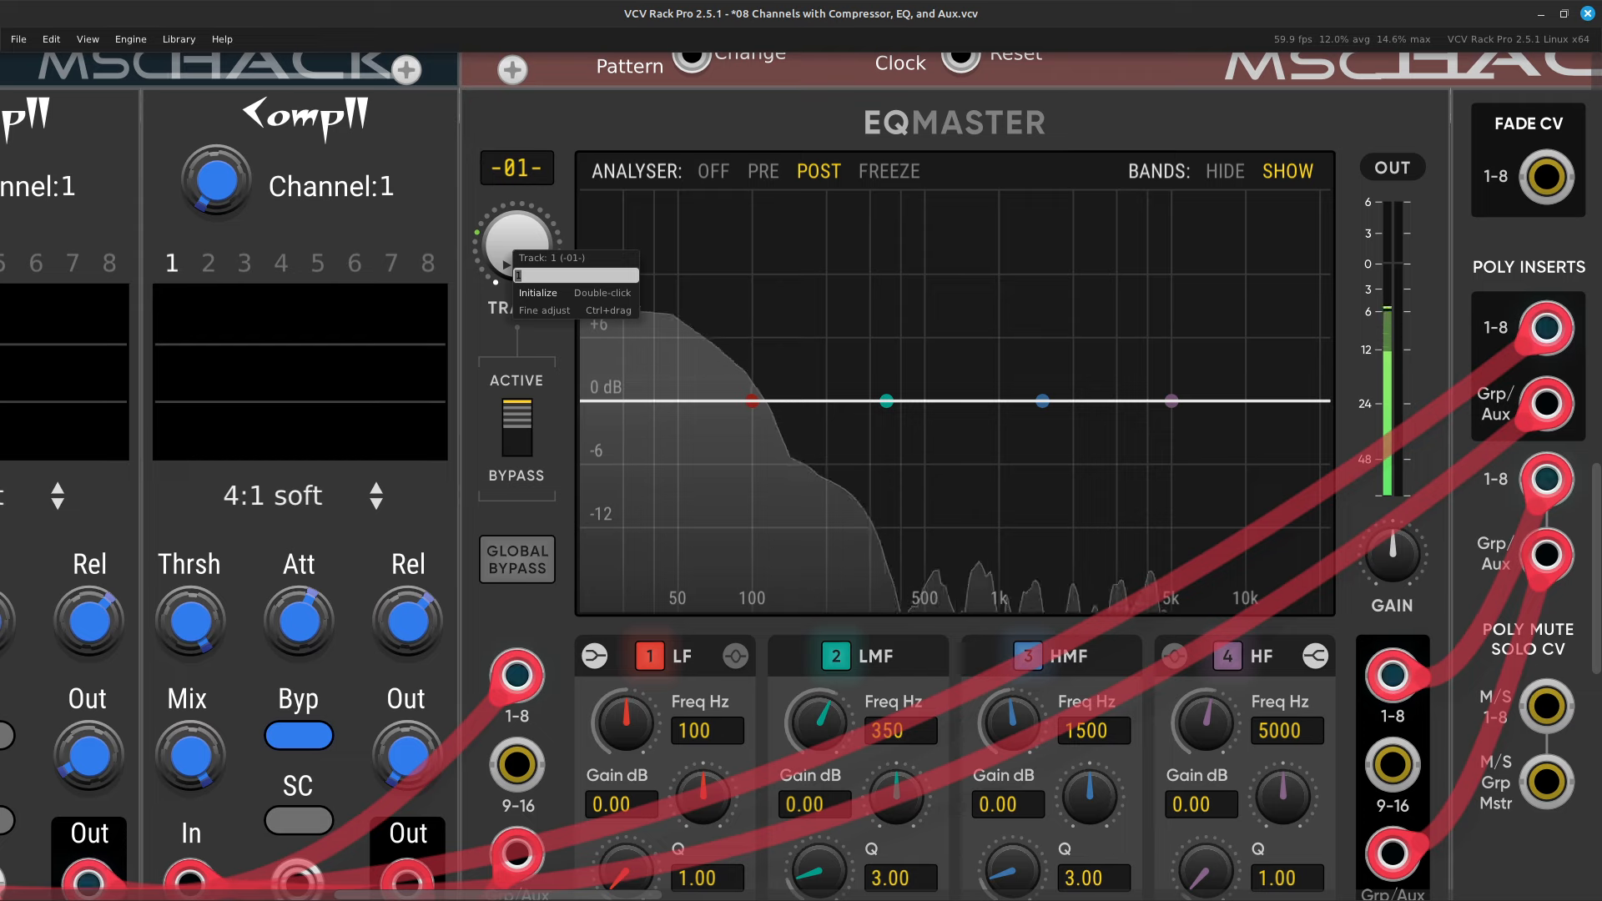
key("Escape")
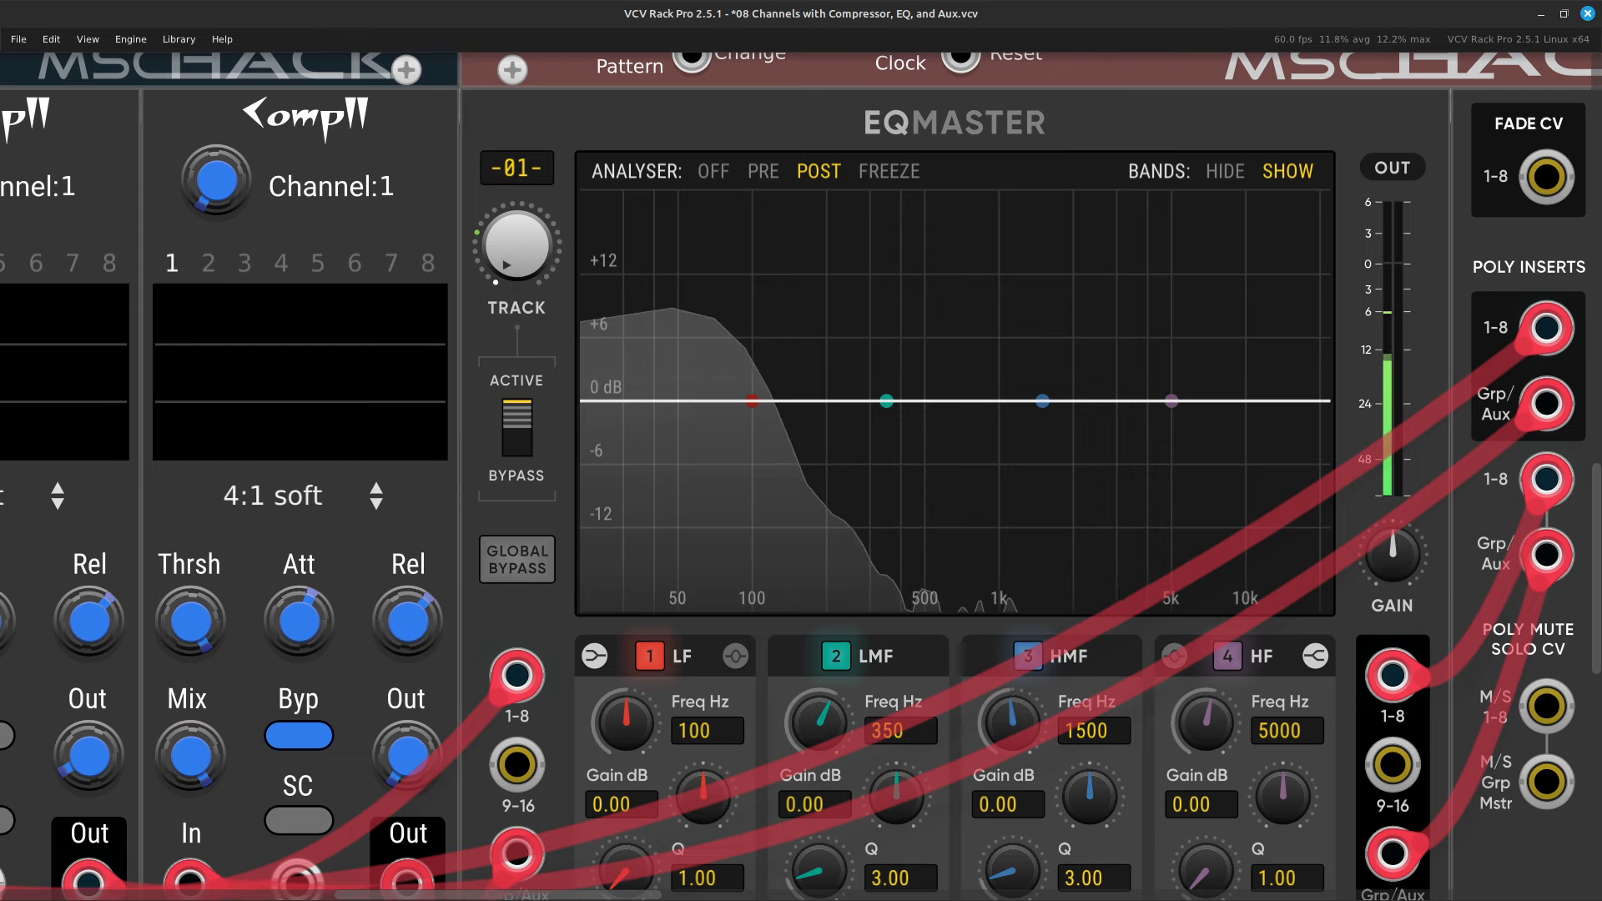
scroll(801, 476, "right", 15)
scroll(801, 475, "right", 5)
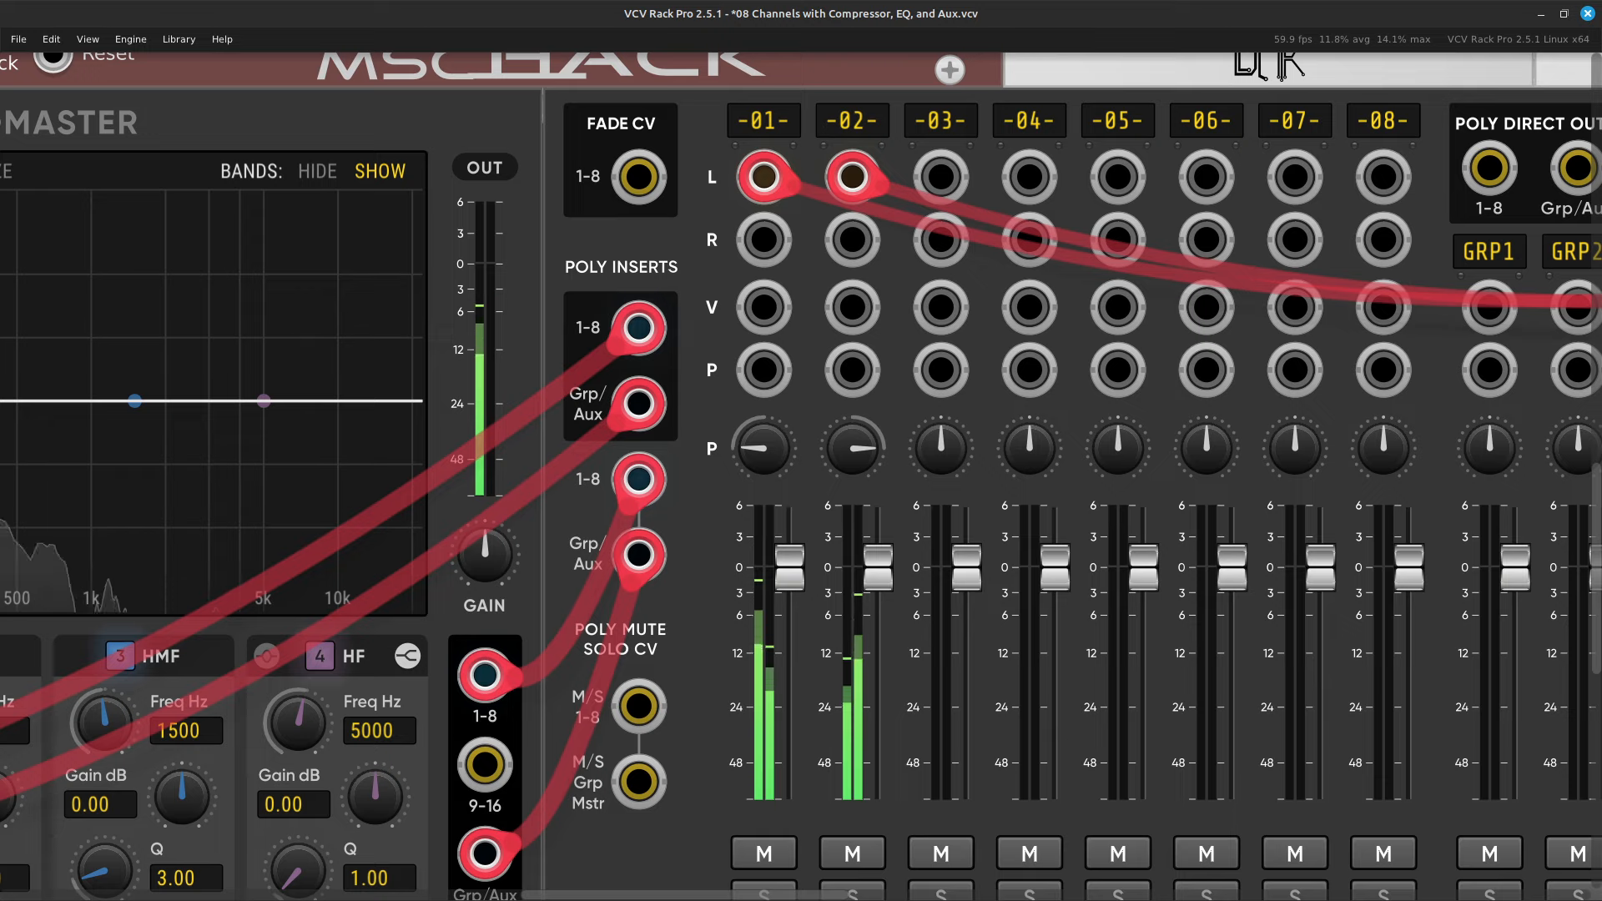
scroll(876, 651, "right", 6)
scroll(885, 801, "right", 20)
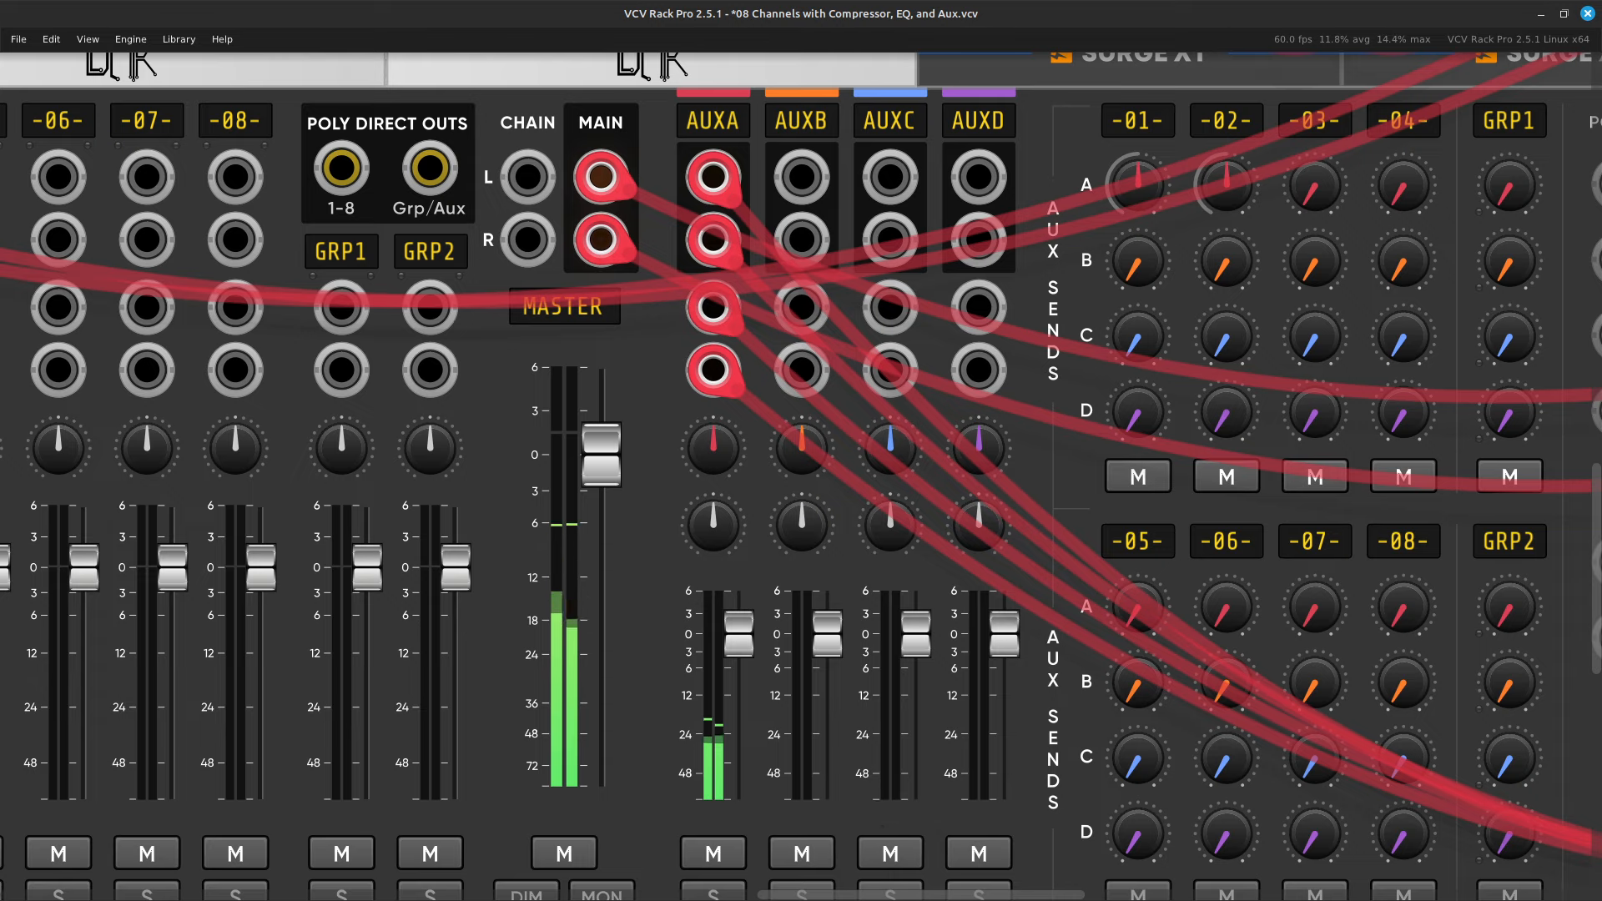
scroll(901, 822, "left", 4)
scroll(801, 476, "left", 20)
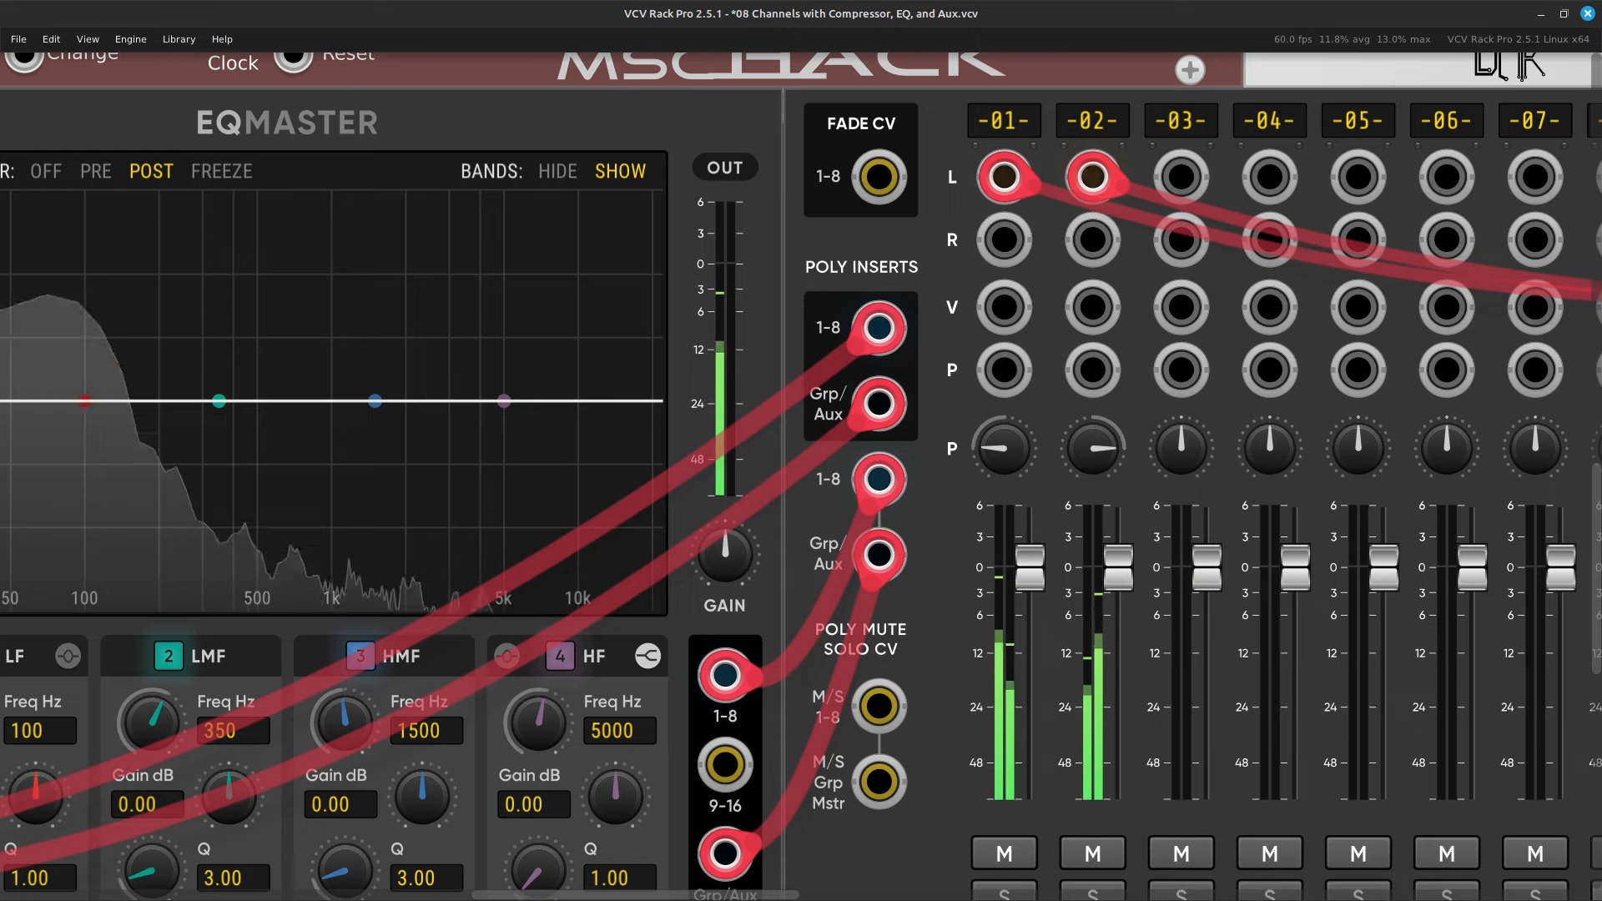
scroll(801, 476, "left", 10)
scroll(801, 475, "left", 4)
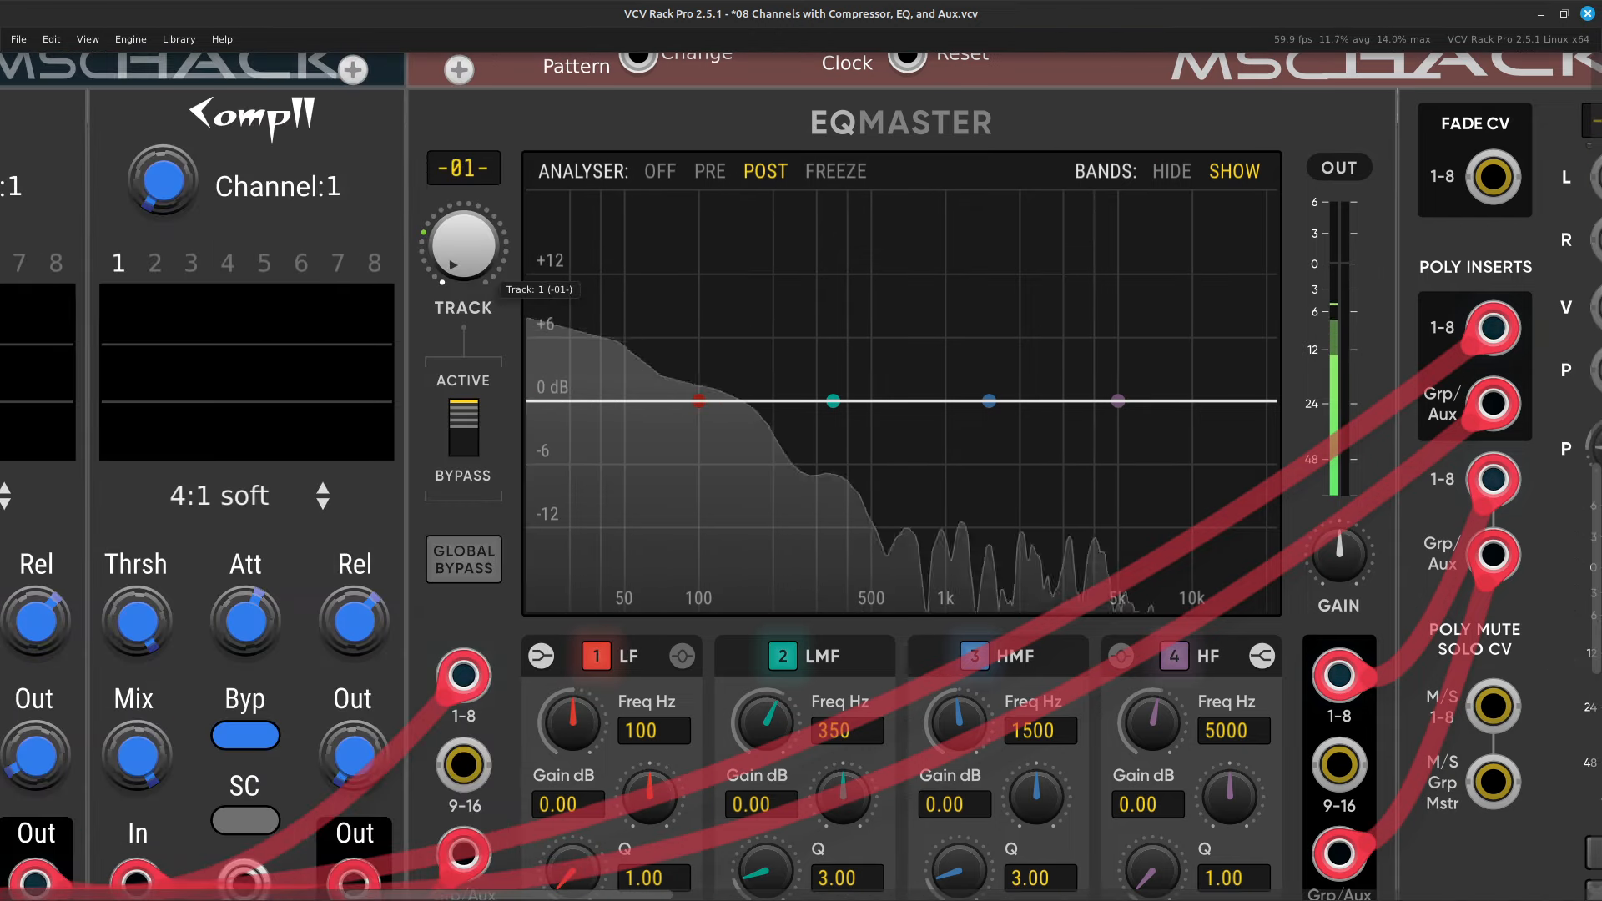
Try EQMaster track numbers 19 and 18 in search of the aux track.
right_click(453, 264)
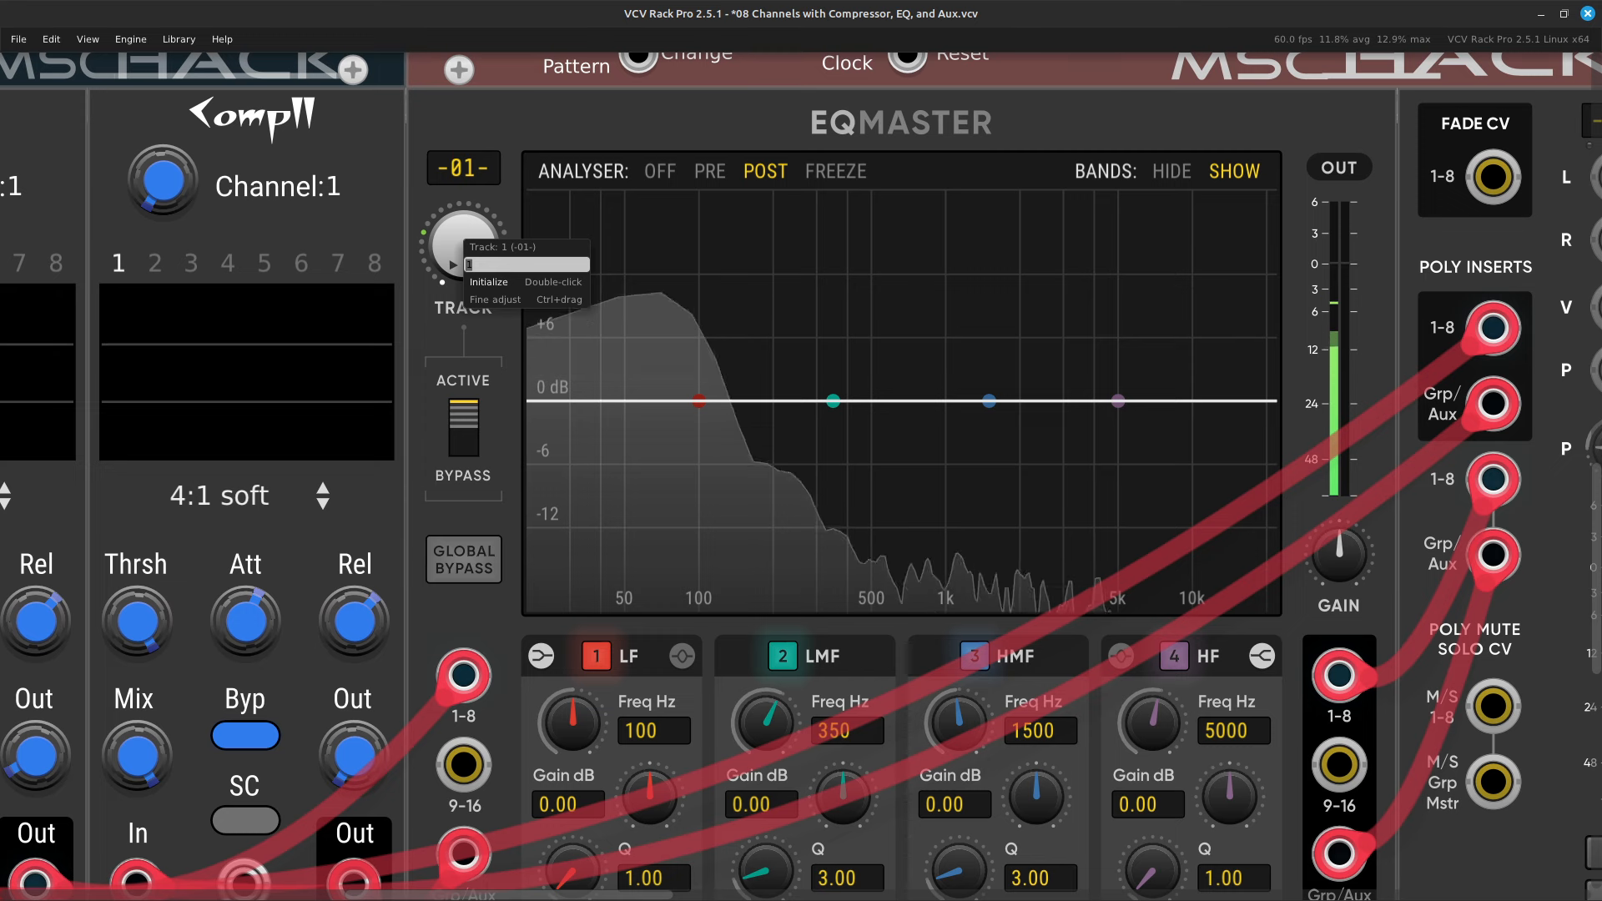
type("19")
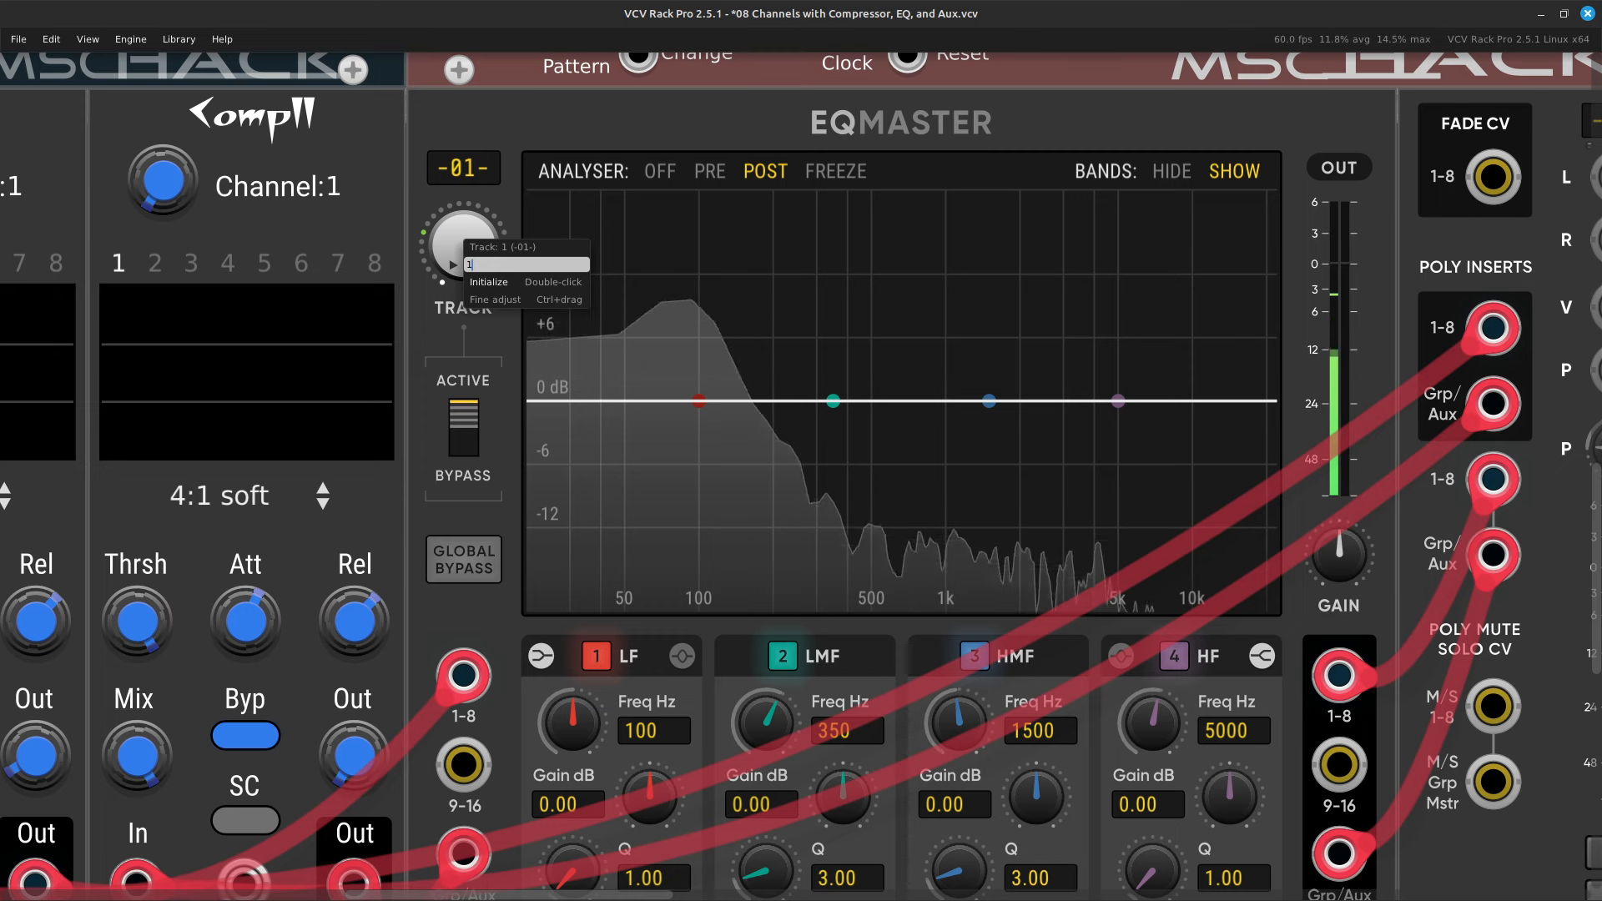
key("Return")
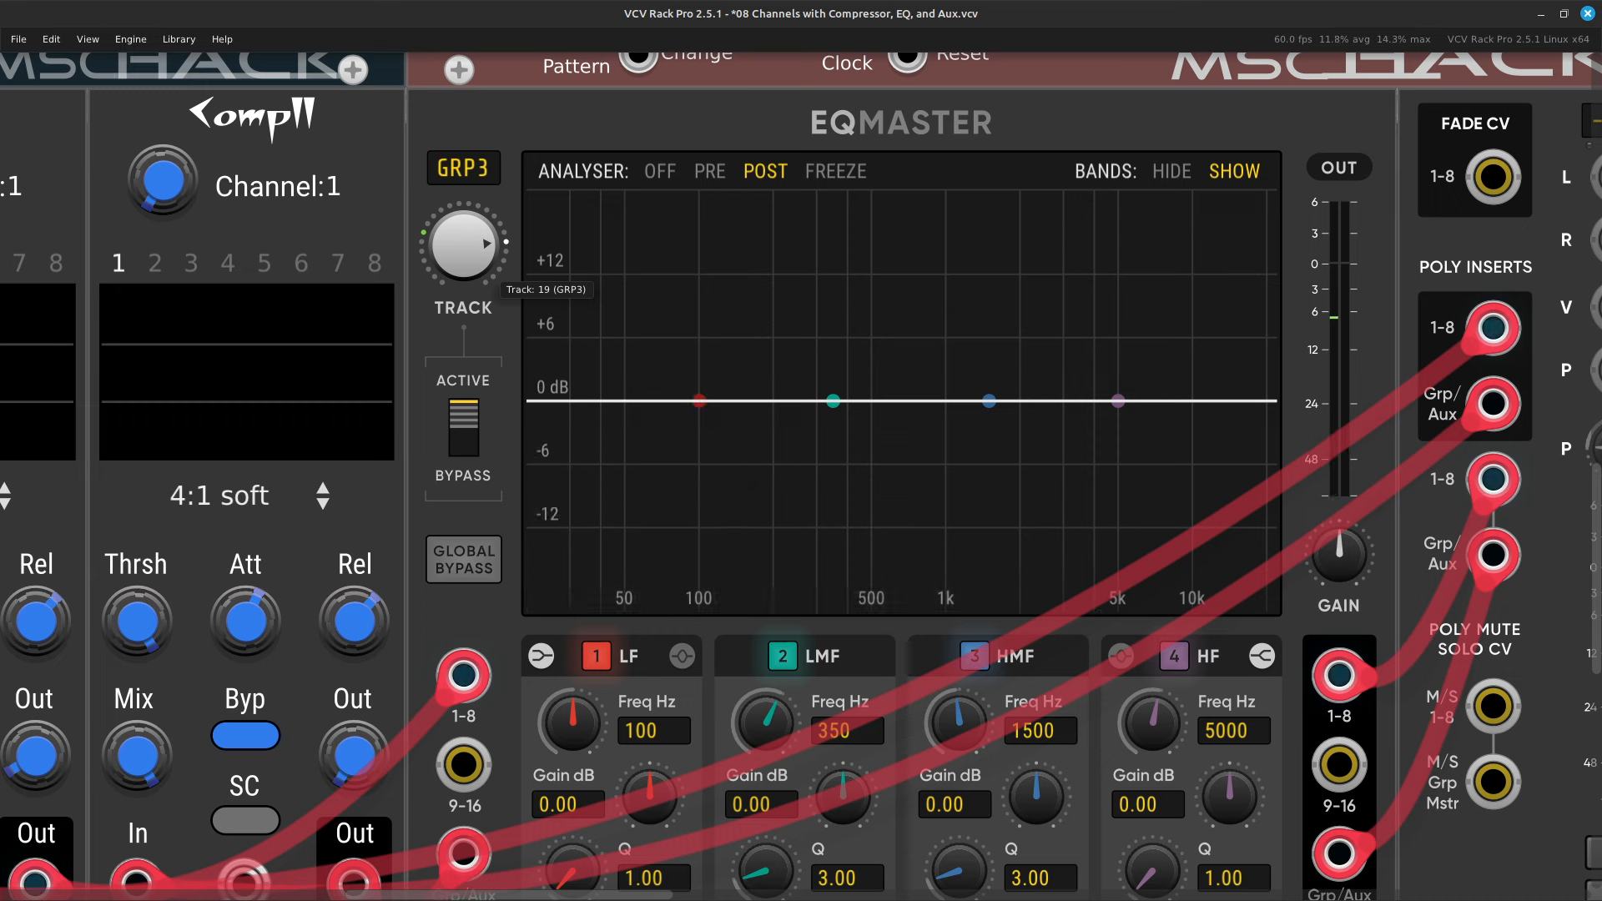
right_click(467, 241)
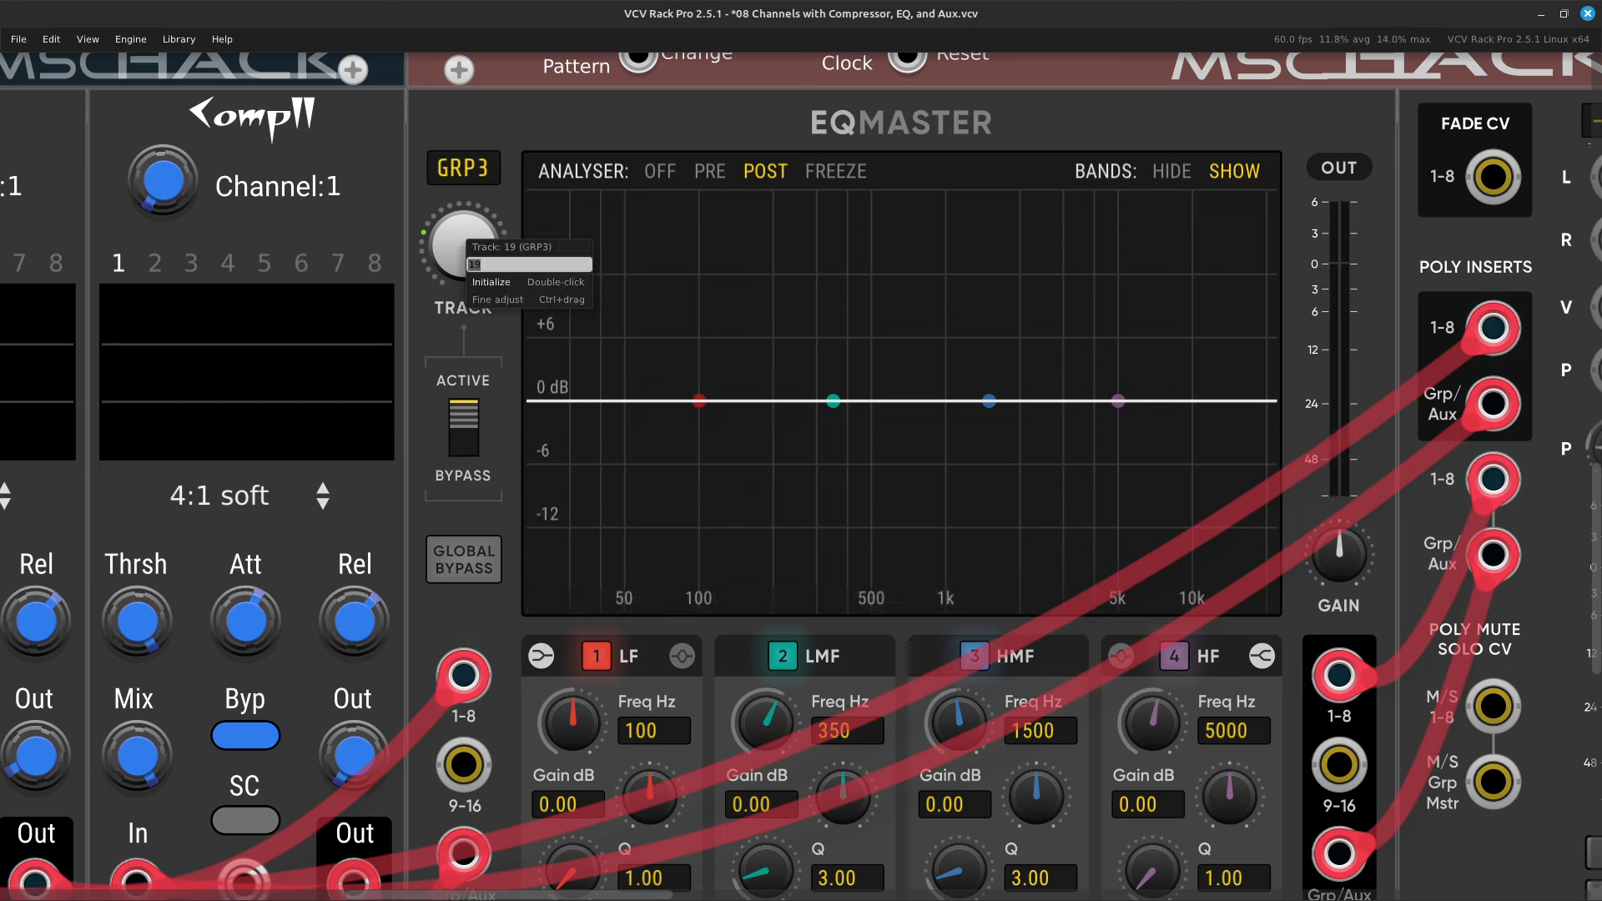
type("18")
key("Return")
right_click(467, 240)
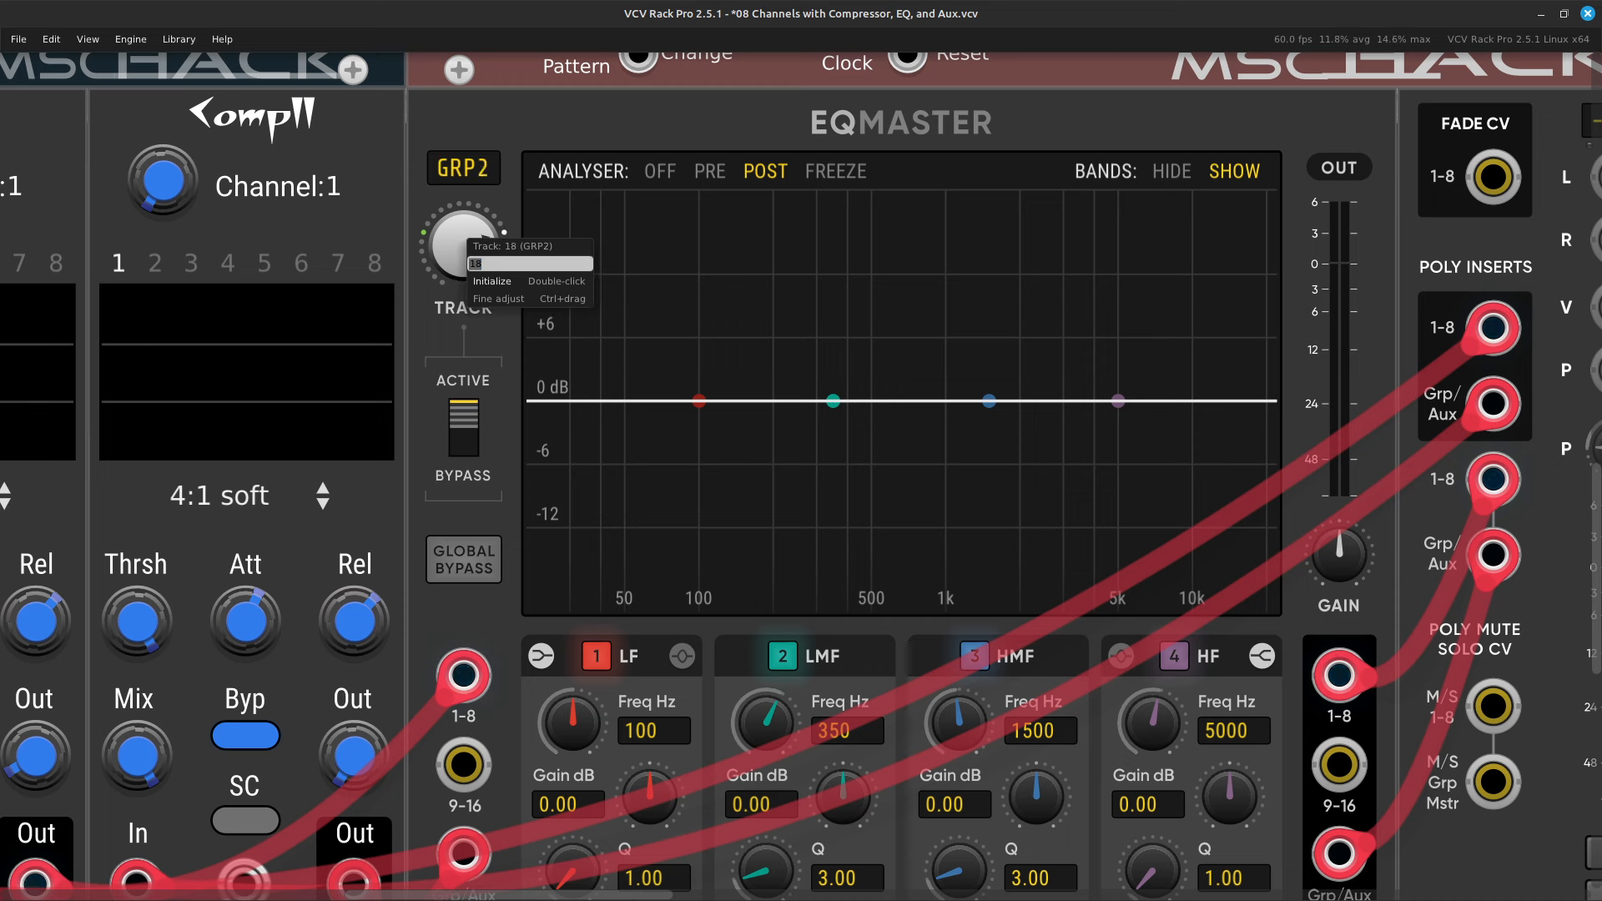
key("Return")
Set the EQMaster track to 21, the AUX1 track.
right_click(467, 241)
type("21")
key("Return")
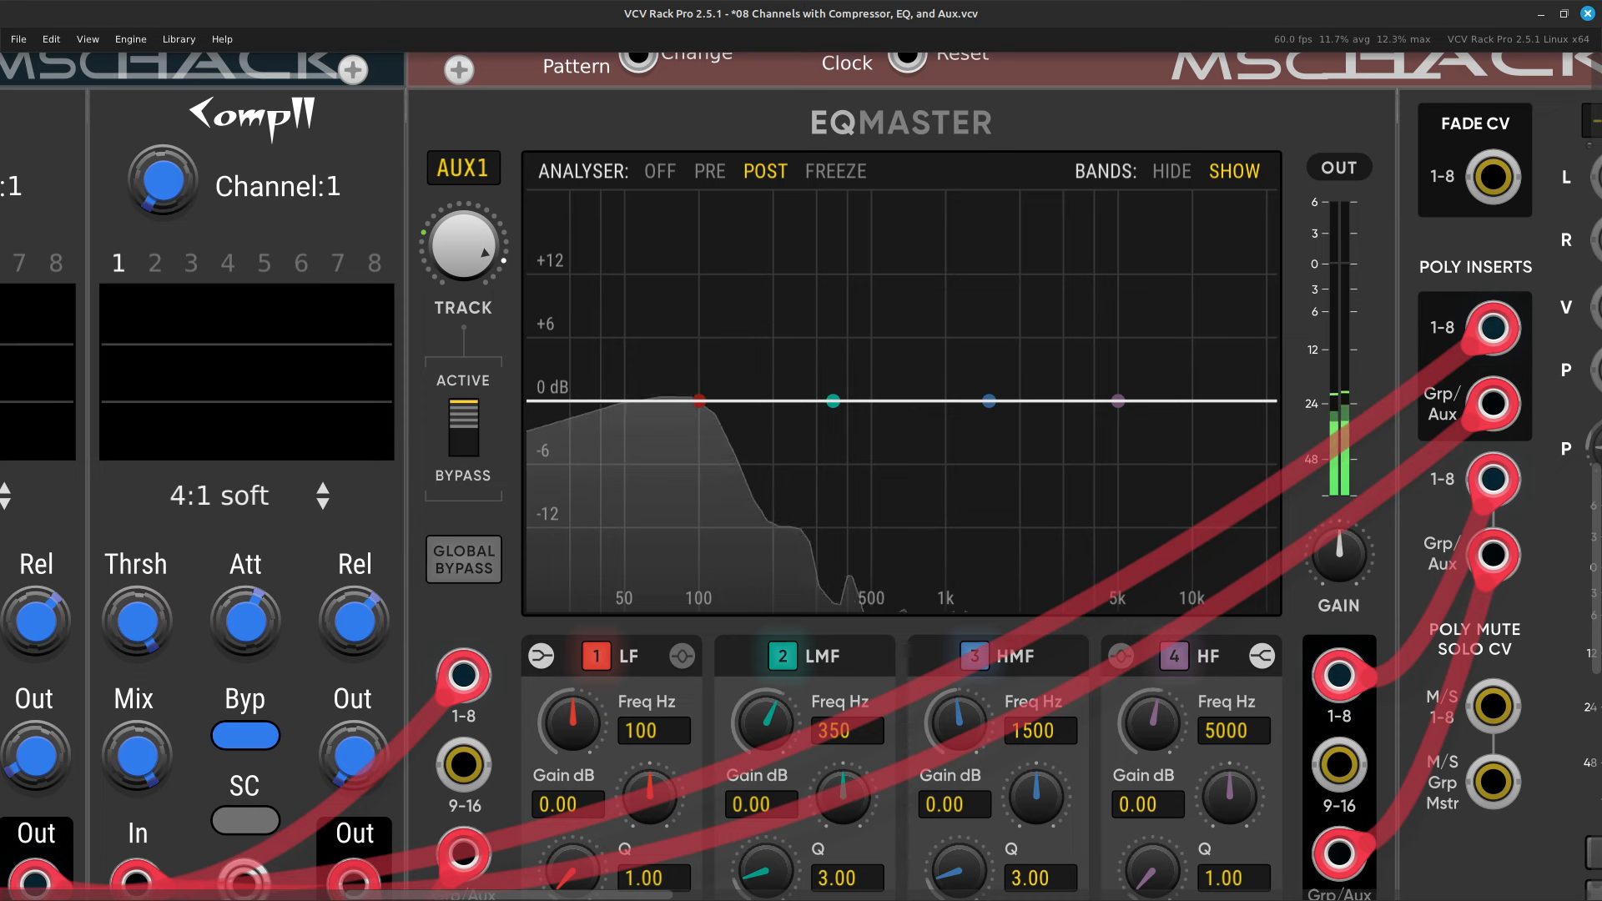
Shape the HMF band of the AUX1 EQ into a -20 dB cut at 2116 Hz with a Q of 3.21.
scroll(939, 257, "right", 15)
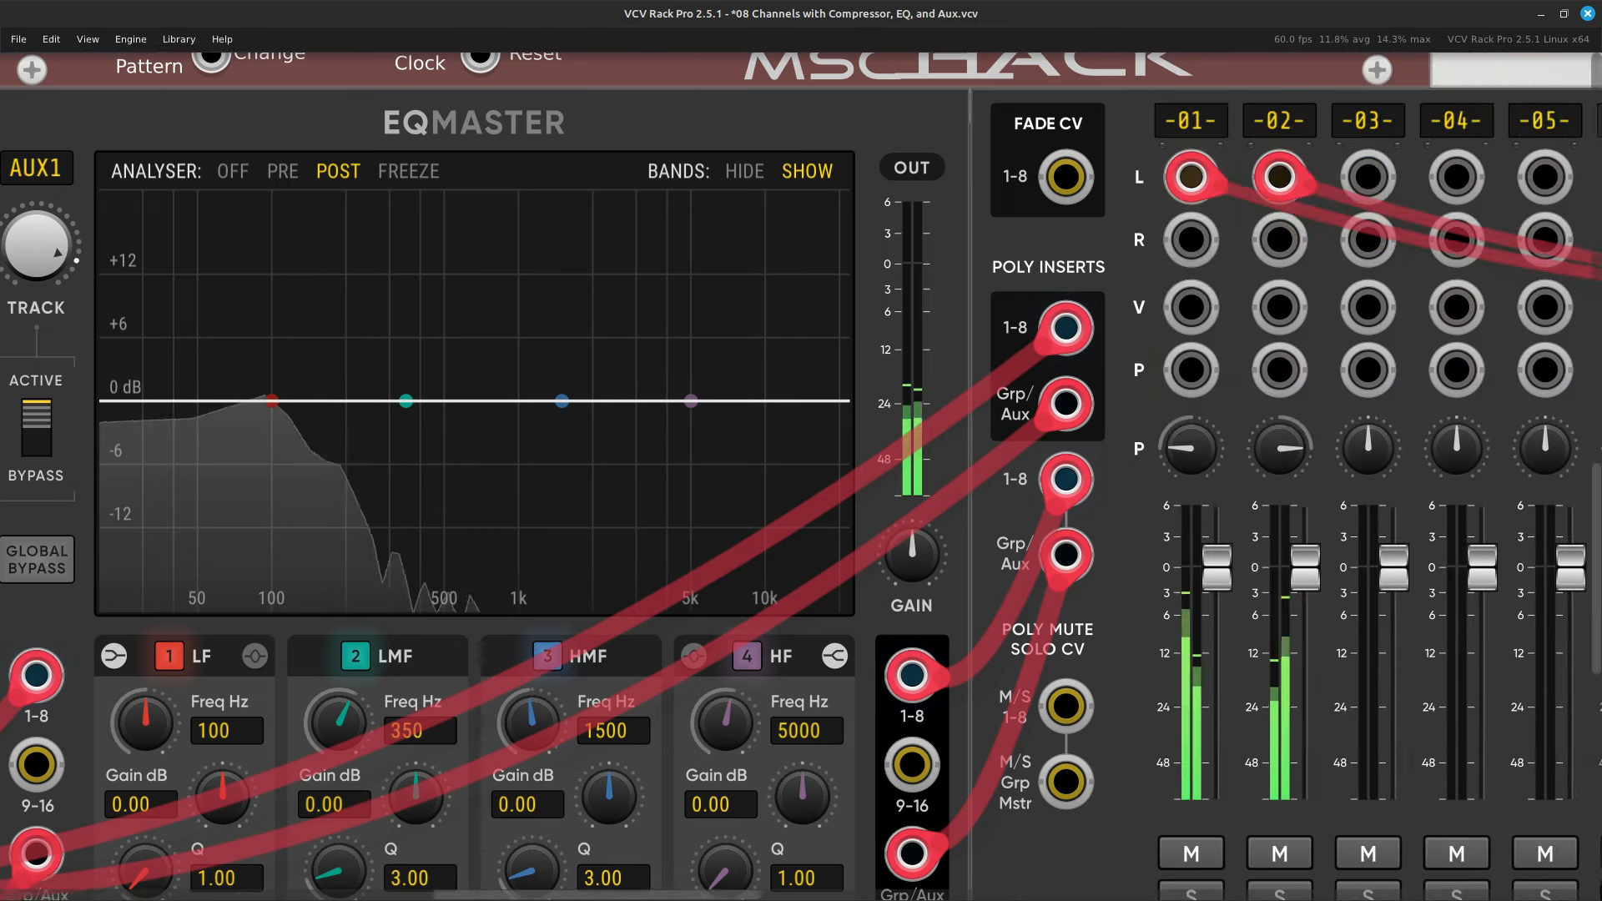
scroll(943, 254, "right", 5)
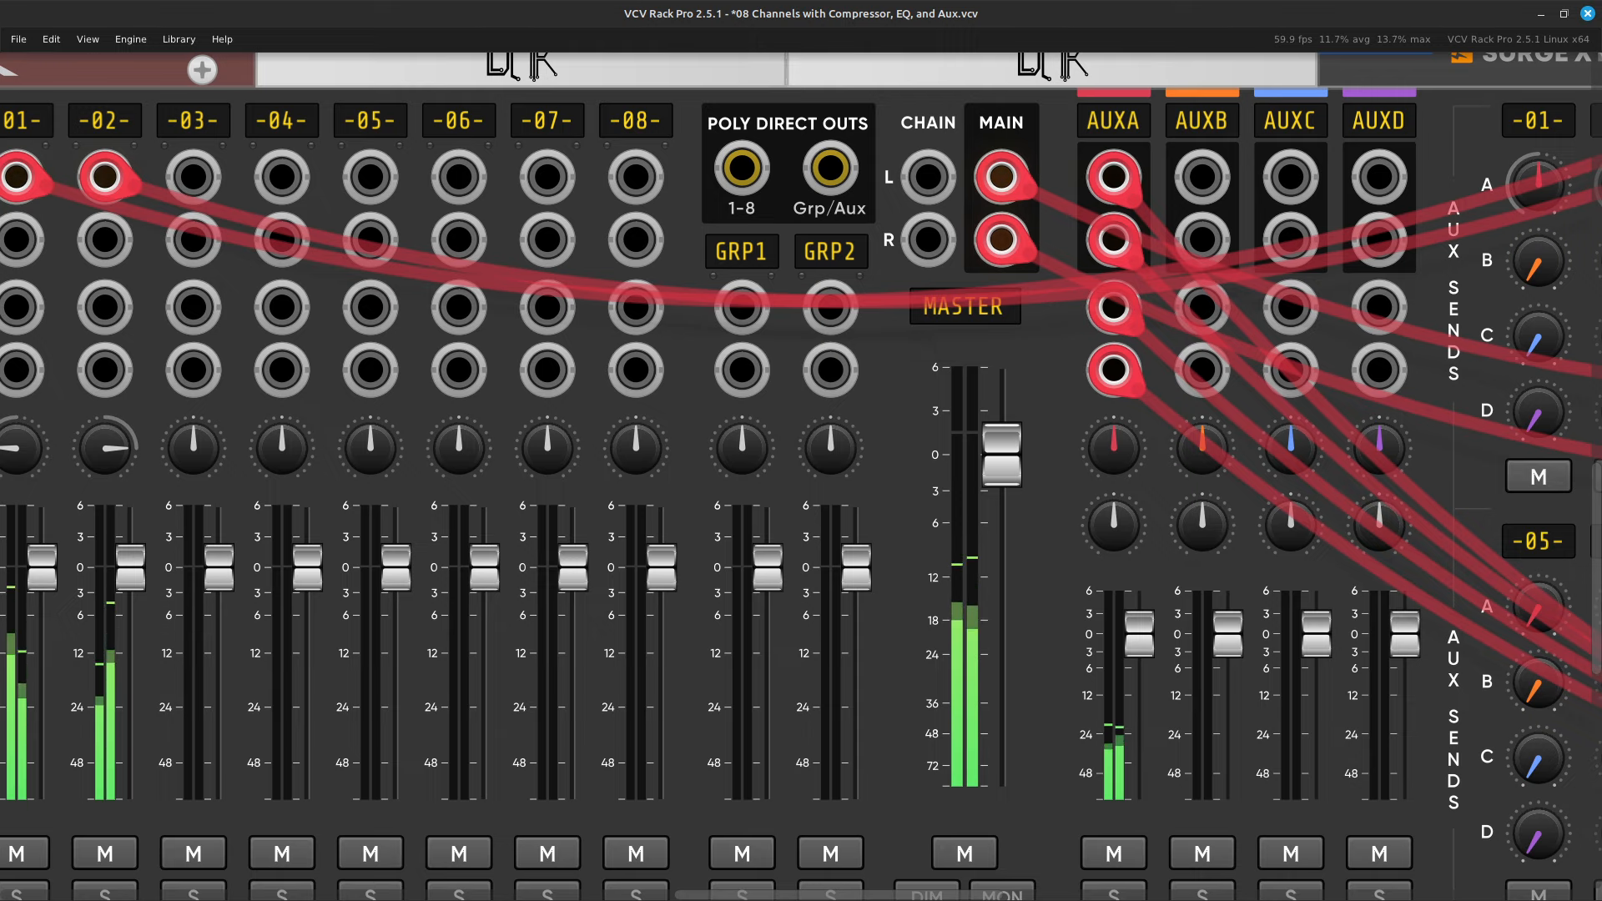
scroll(801, 451, "left", 15)
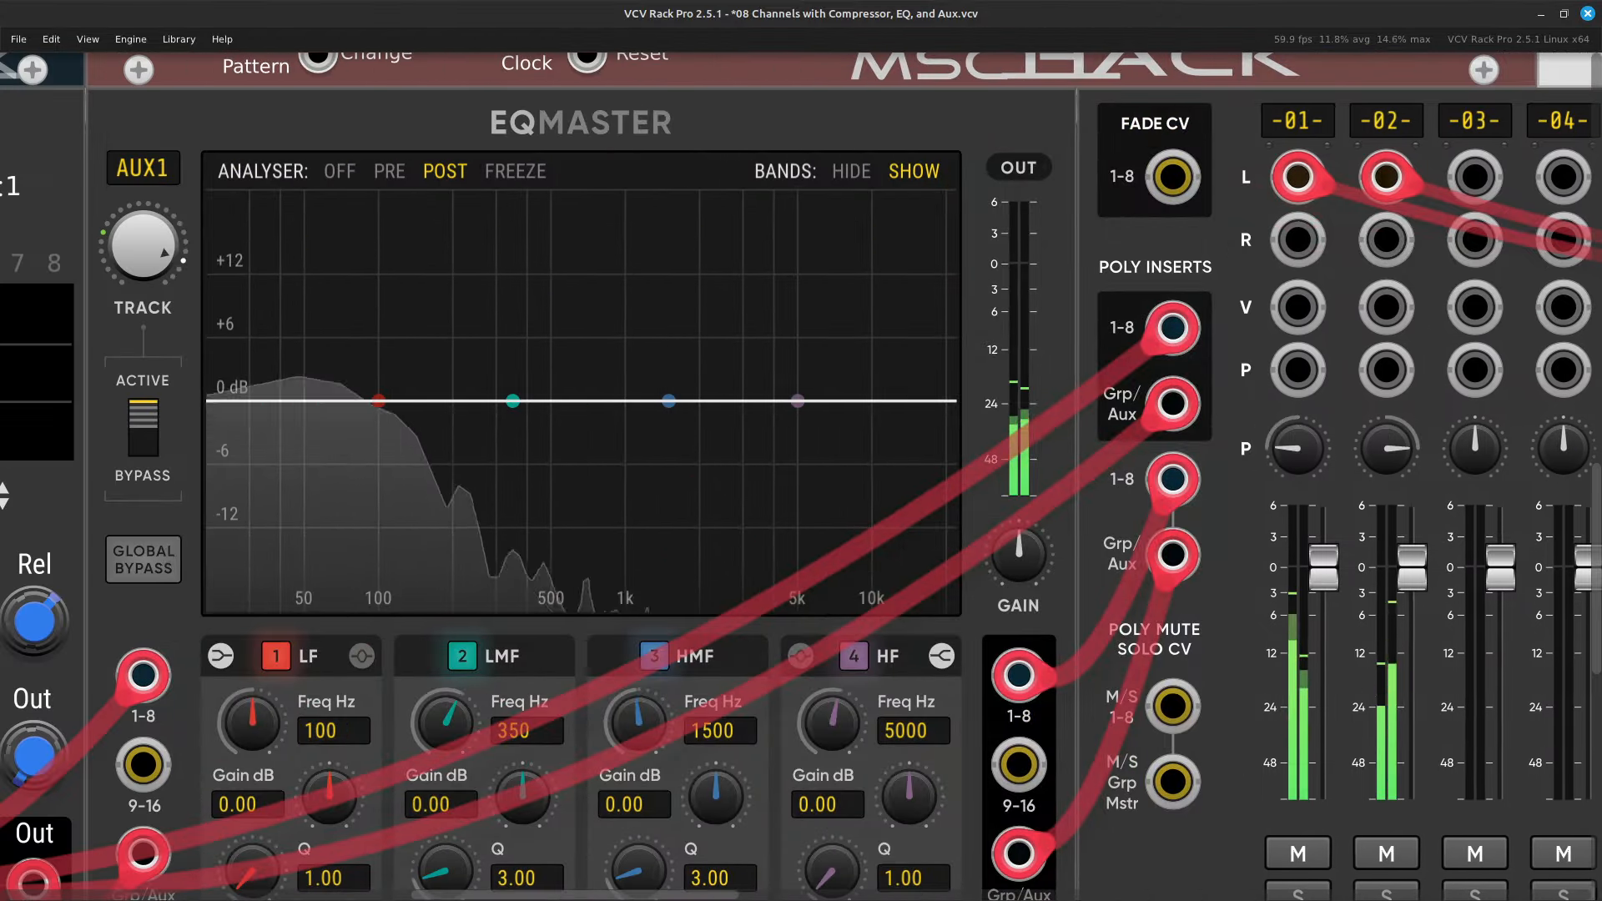
scroll(960, 747, "left", 3)
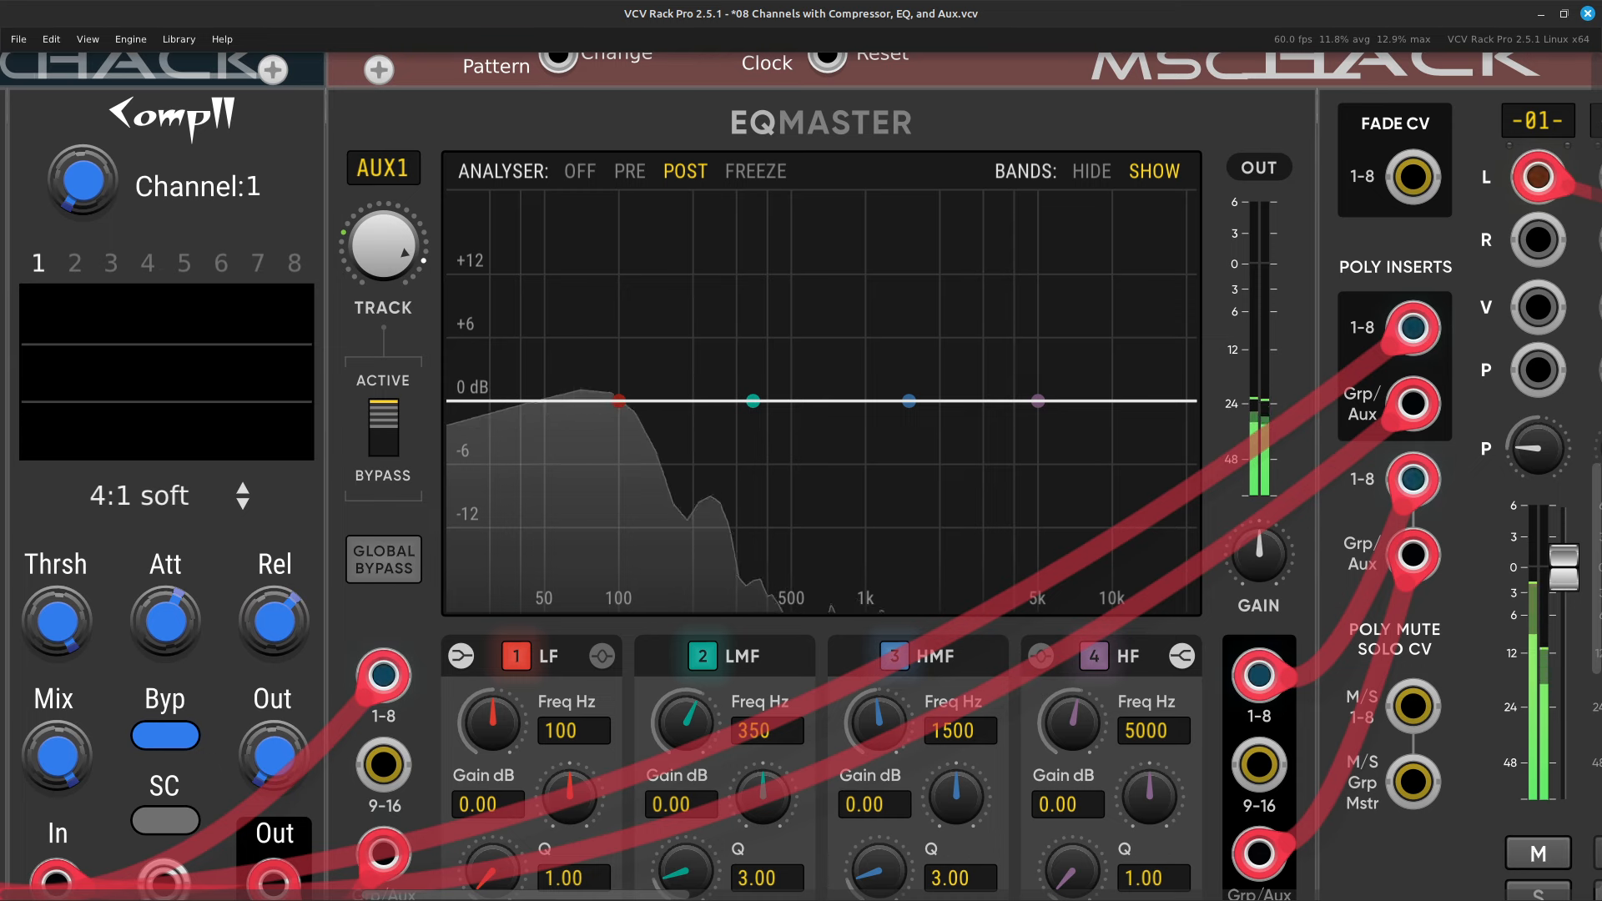
key("Left")
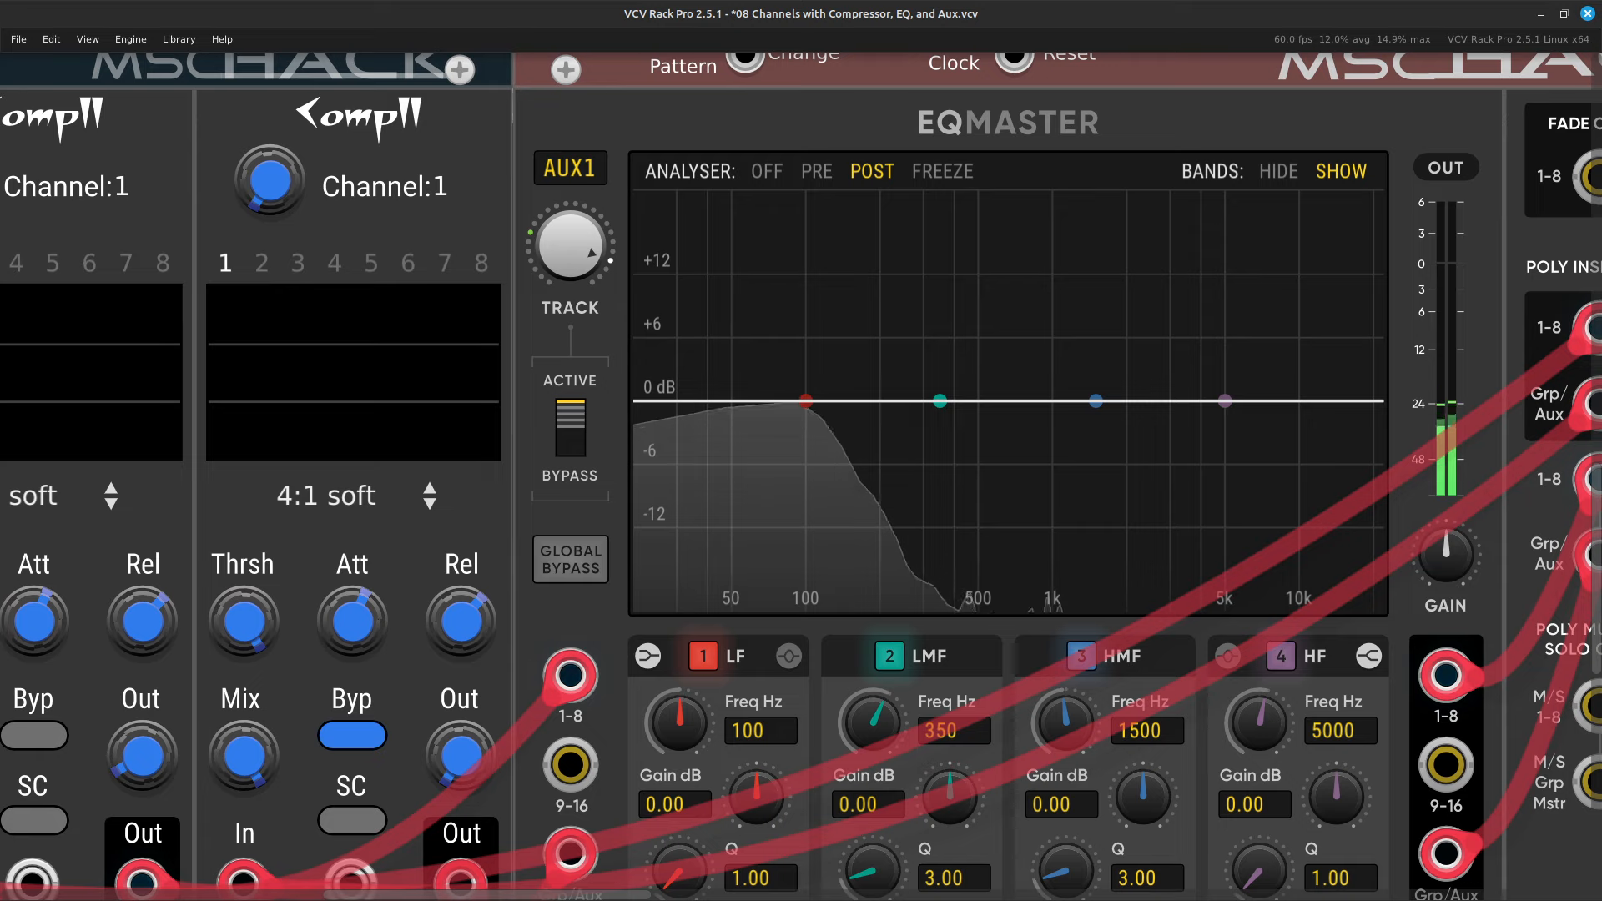
key("Right")
key("Down")
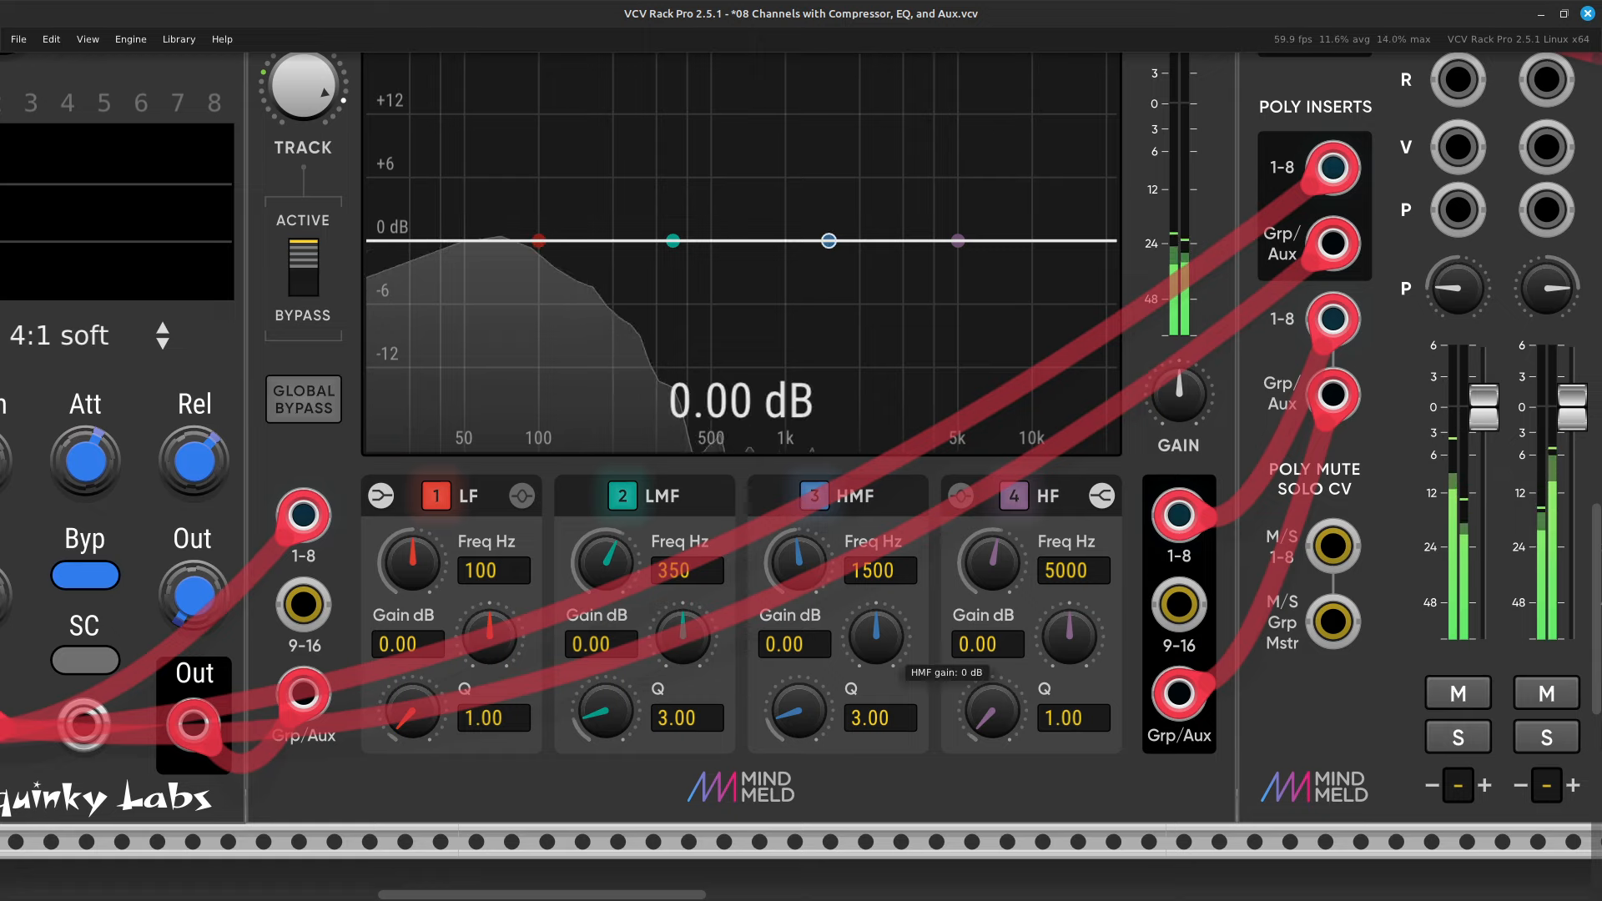
left_click_drag(875, 636, 798, 536)
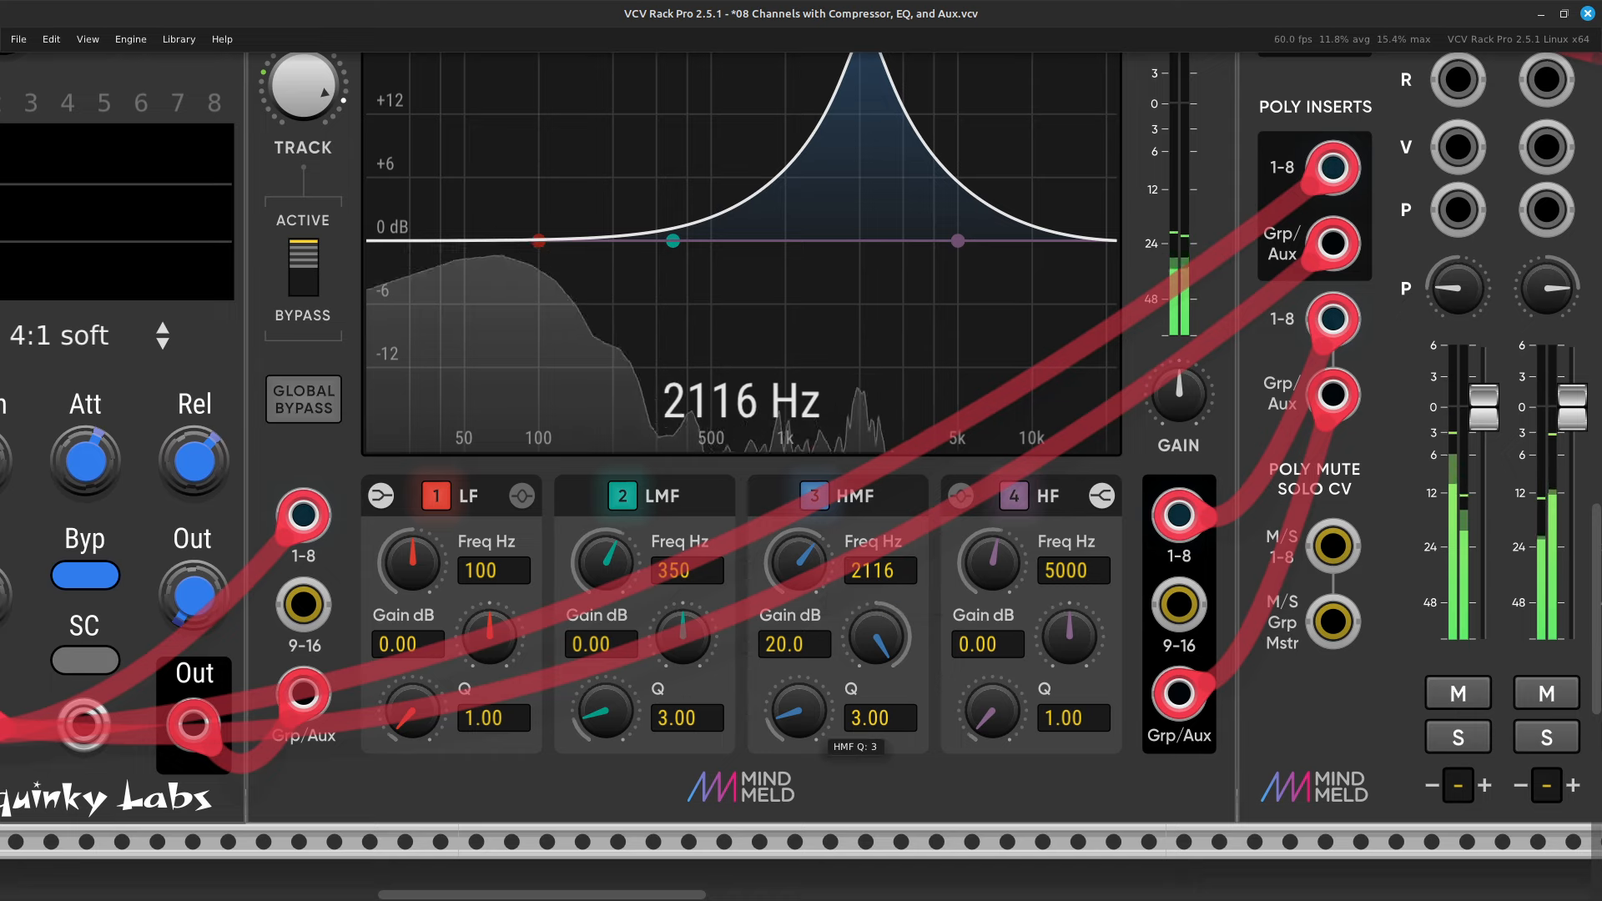
left_click_drag(797, 711, 797, 704)
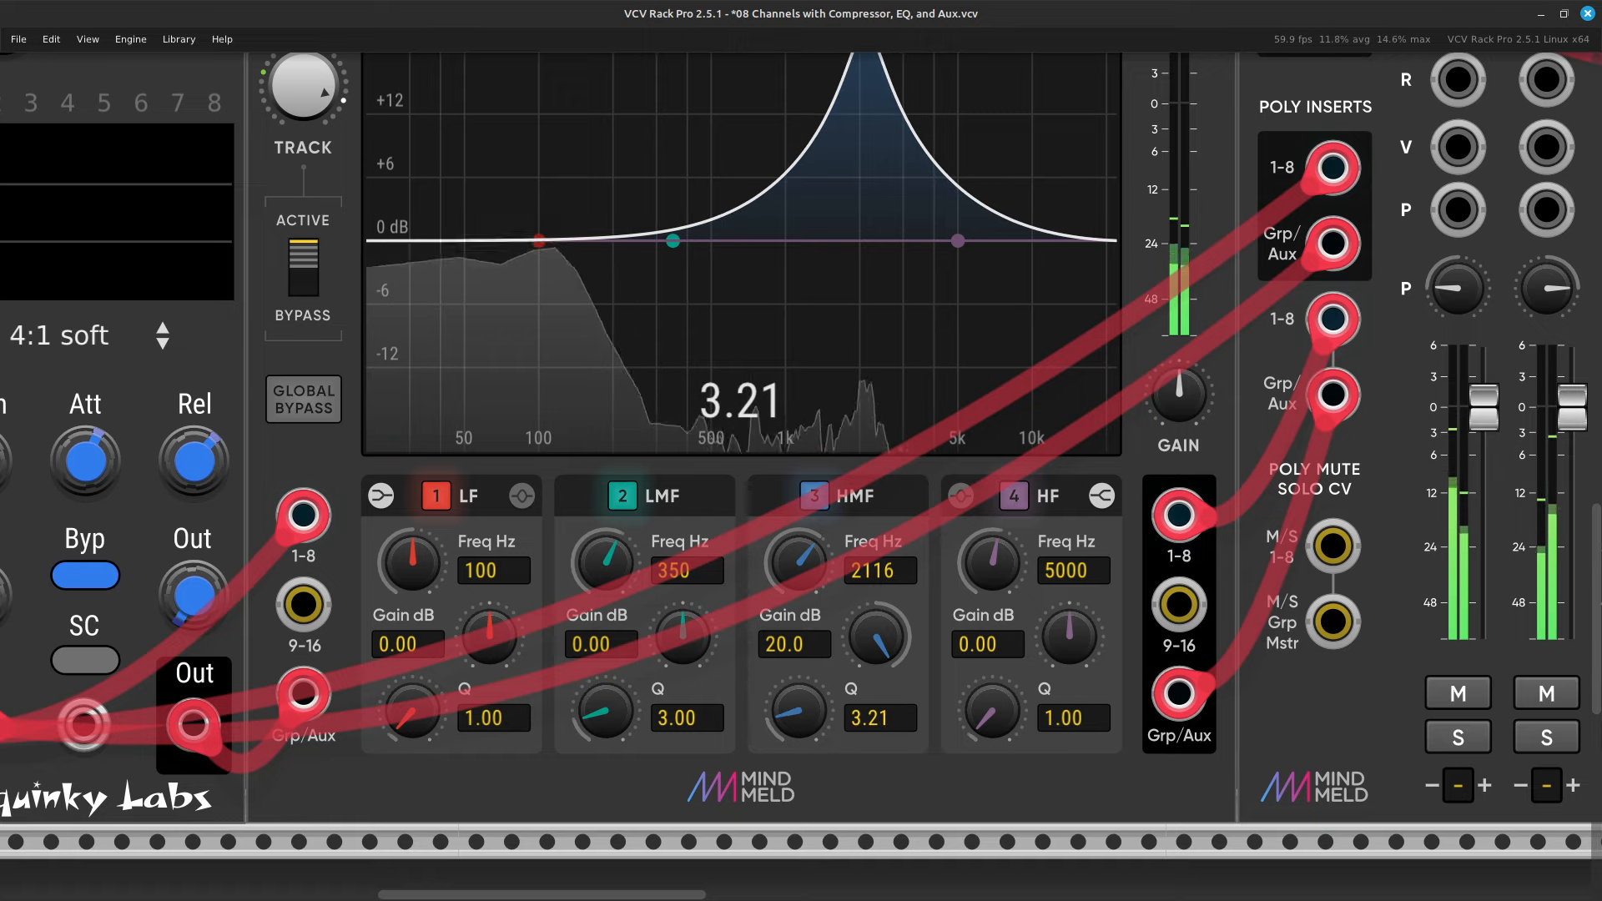
left_click_drag(876, 637, 876, 704)
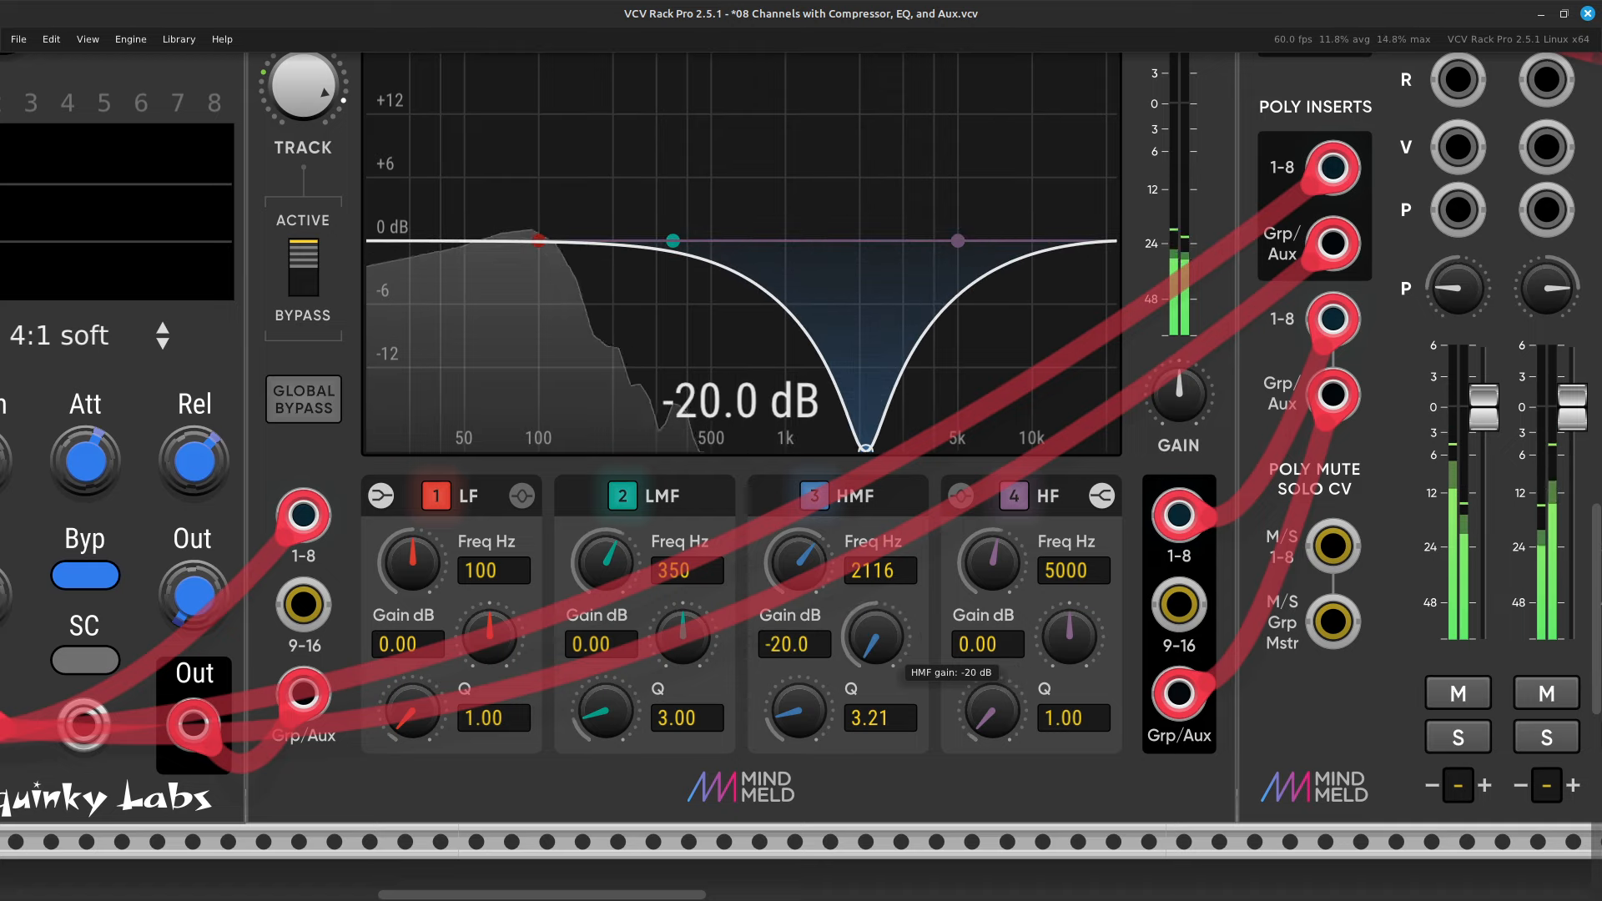
Raise the HMF band frequency of the AUX1 EQ to 2306 Hz.
scroll(877, 704, "up", 5)
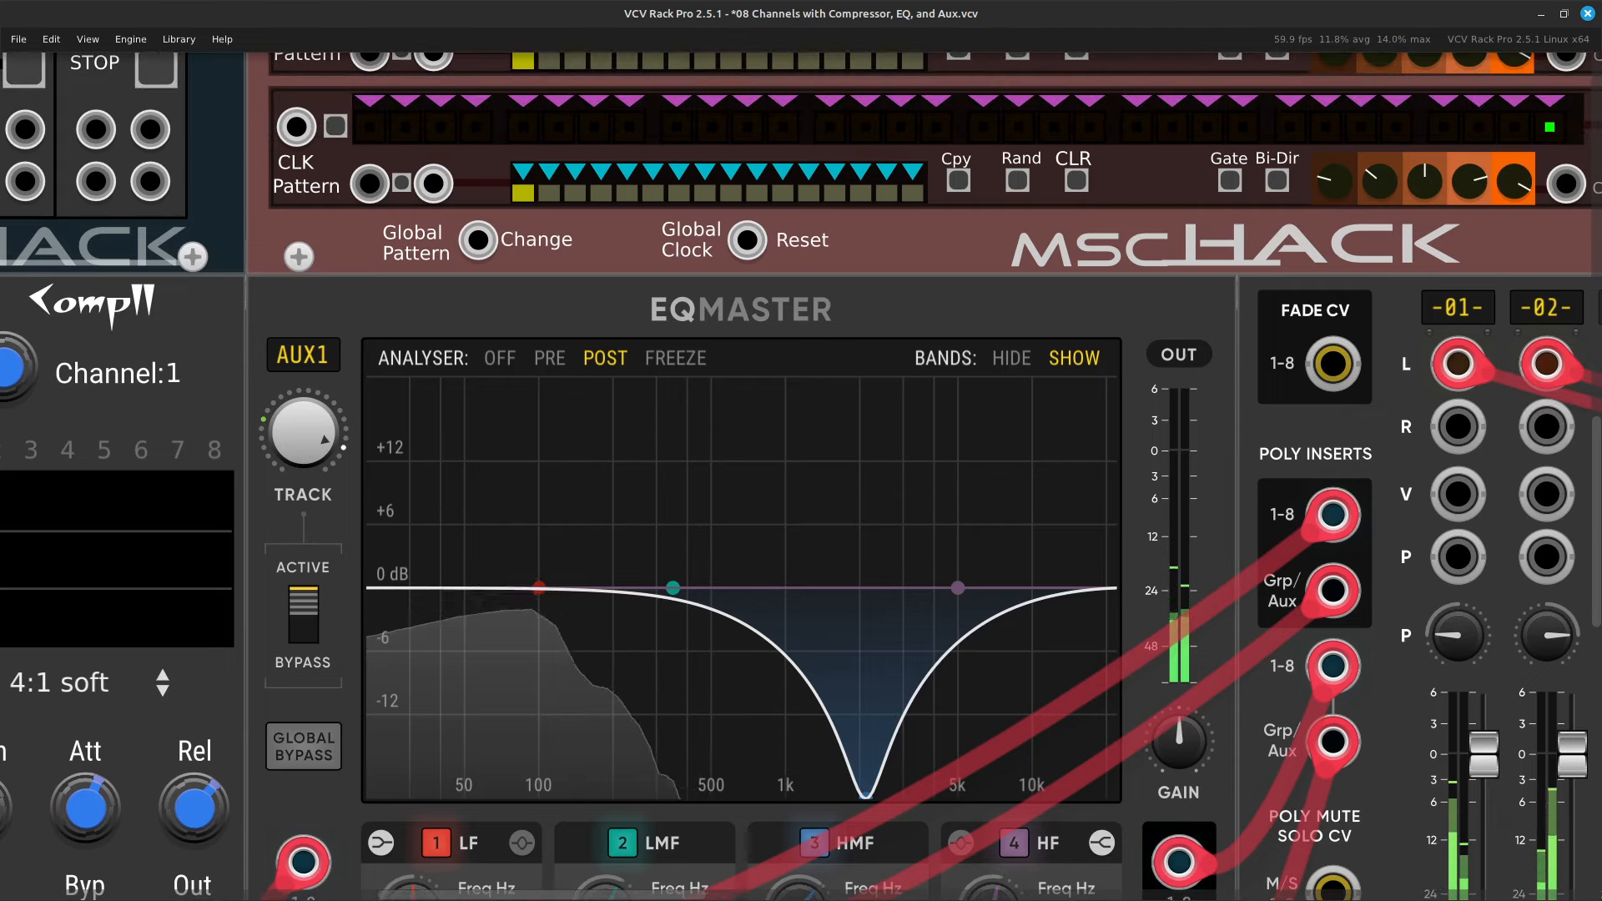
key("Right")
key("Down")
key("Down")
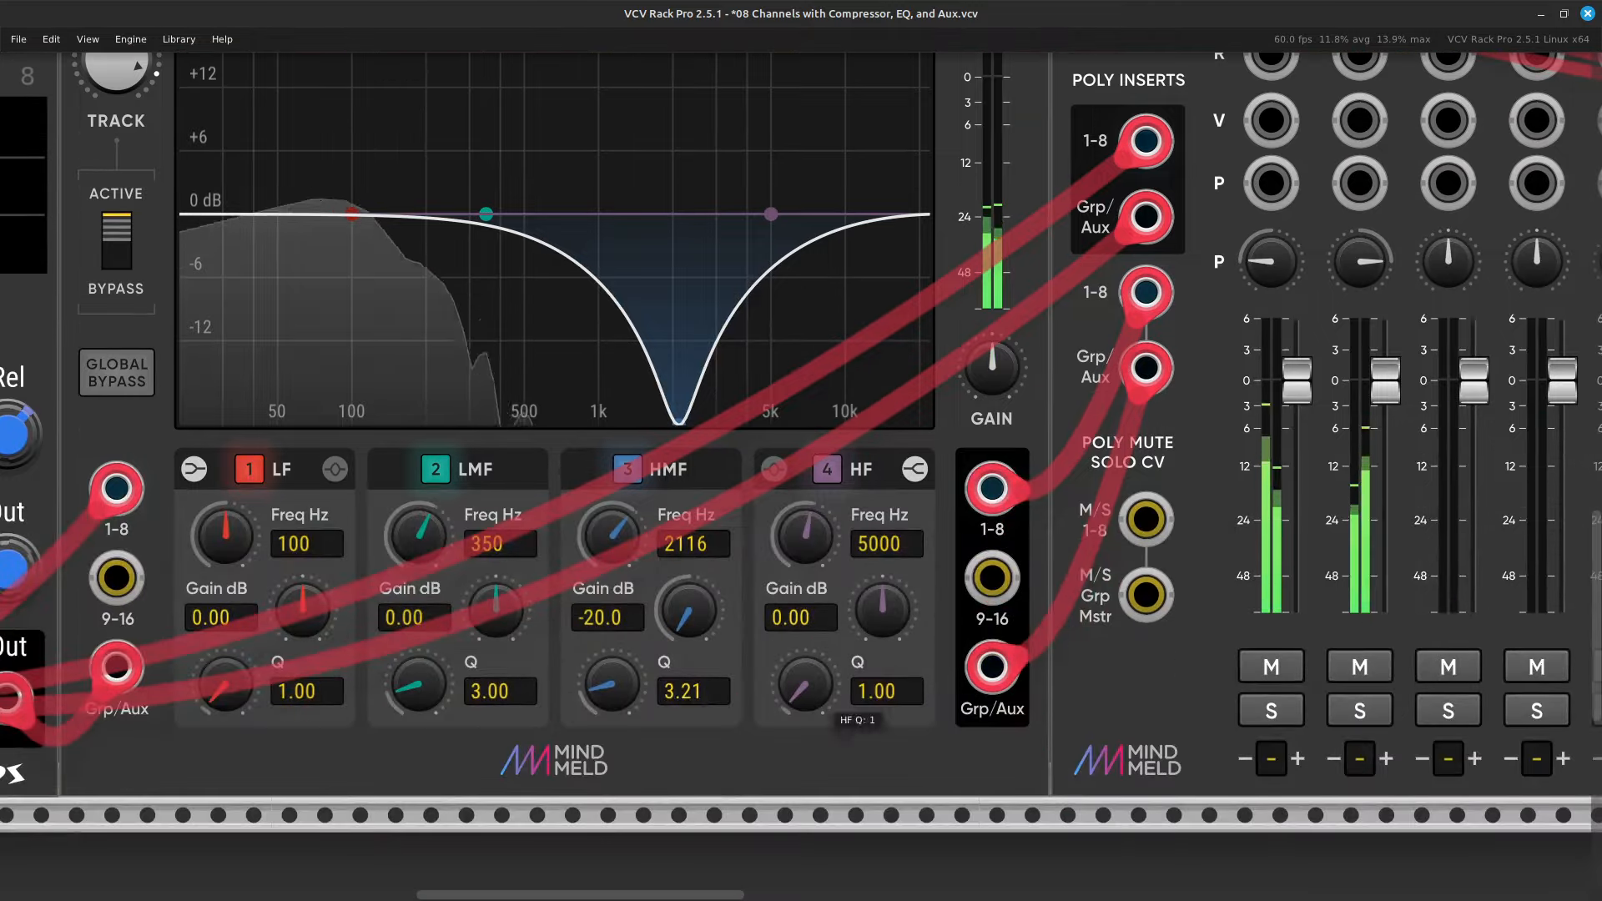
mouse_move(613, 536)
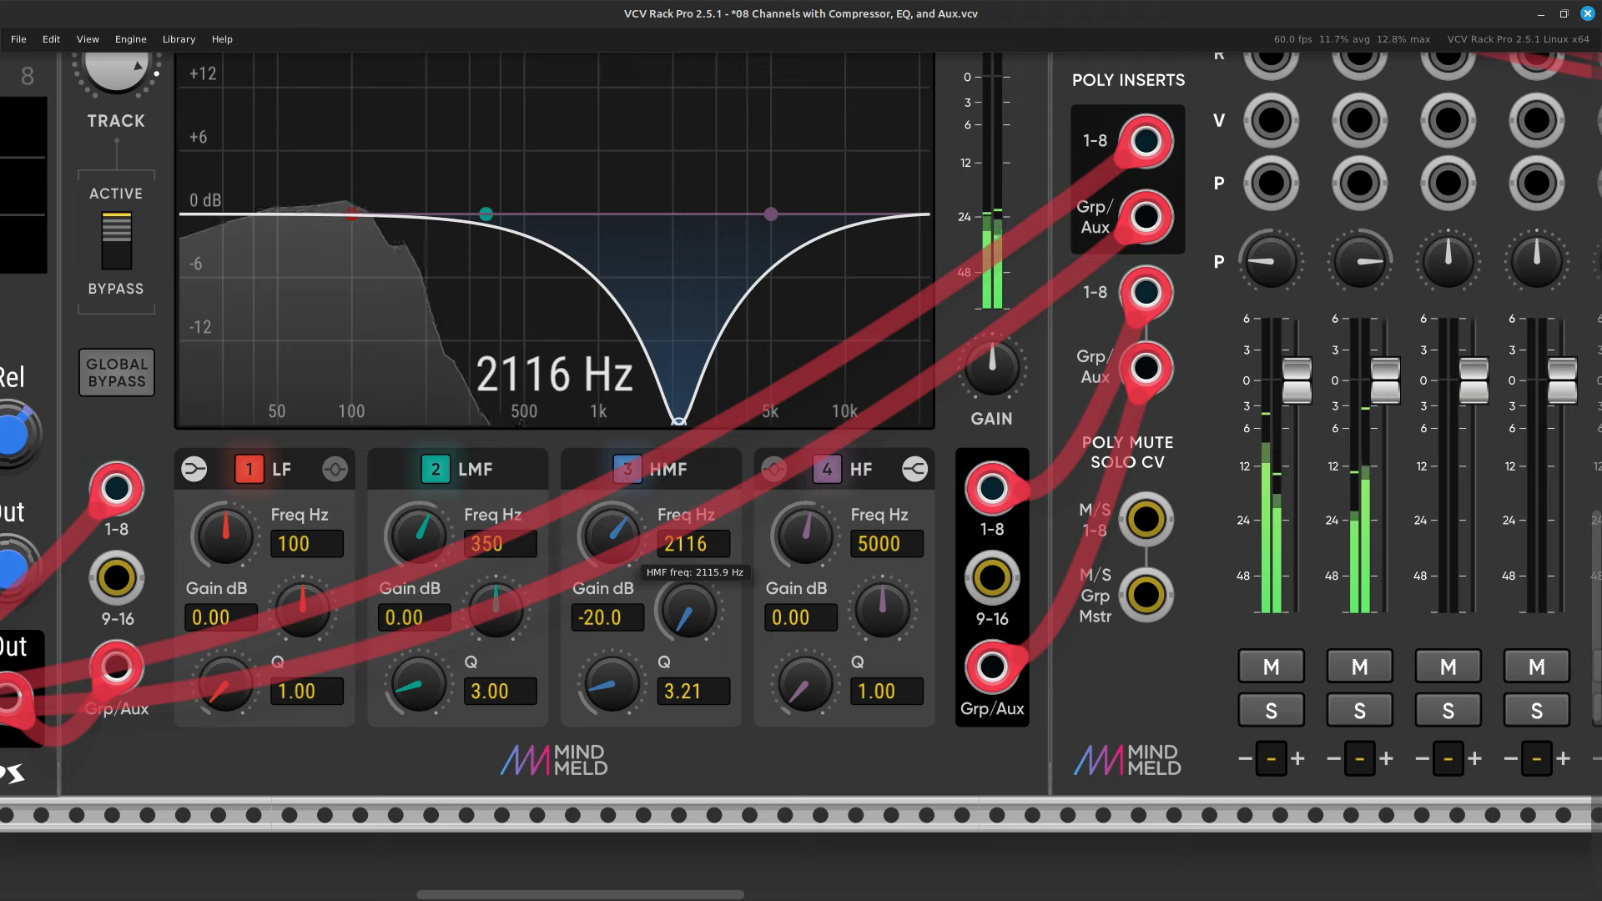
mouse_move(612, 536)
left_mouse_down()
mouse_move(613, 558)
mouse_move(612, 539)
left_mouse_up()
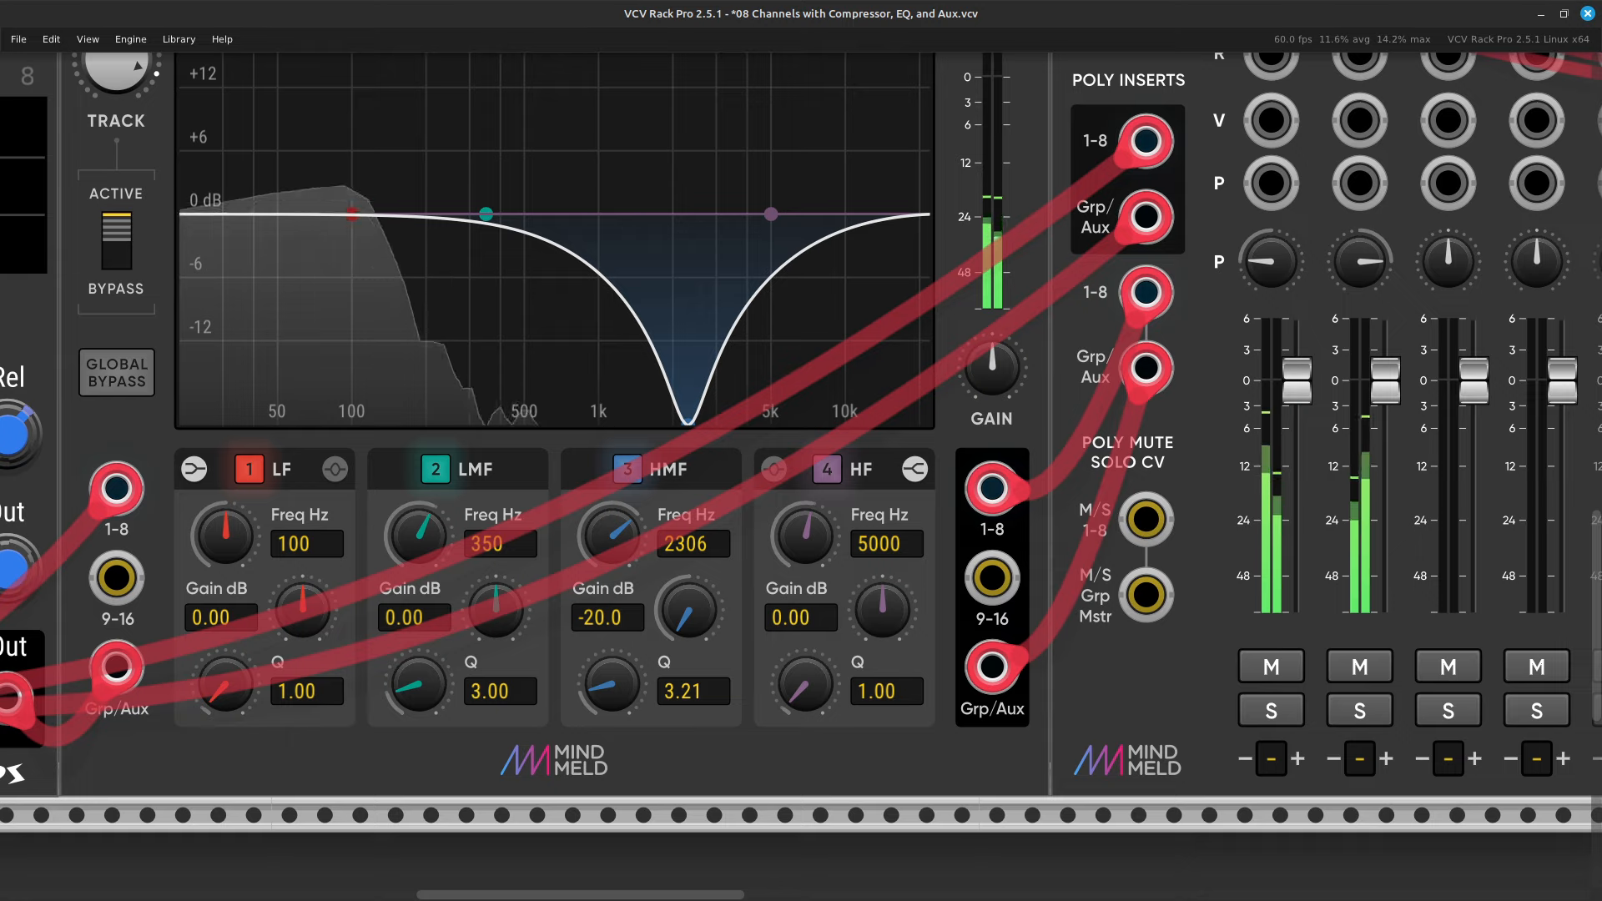
Set the LMF band of the AUX1 EQ to 840 Hz with a -18.6 dB cut.
left_click_drag(496, 611, 417, 480)
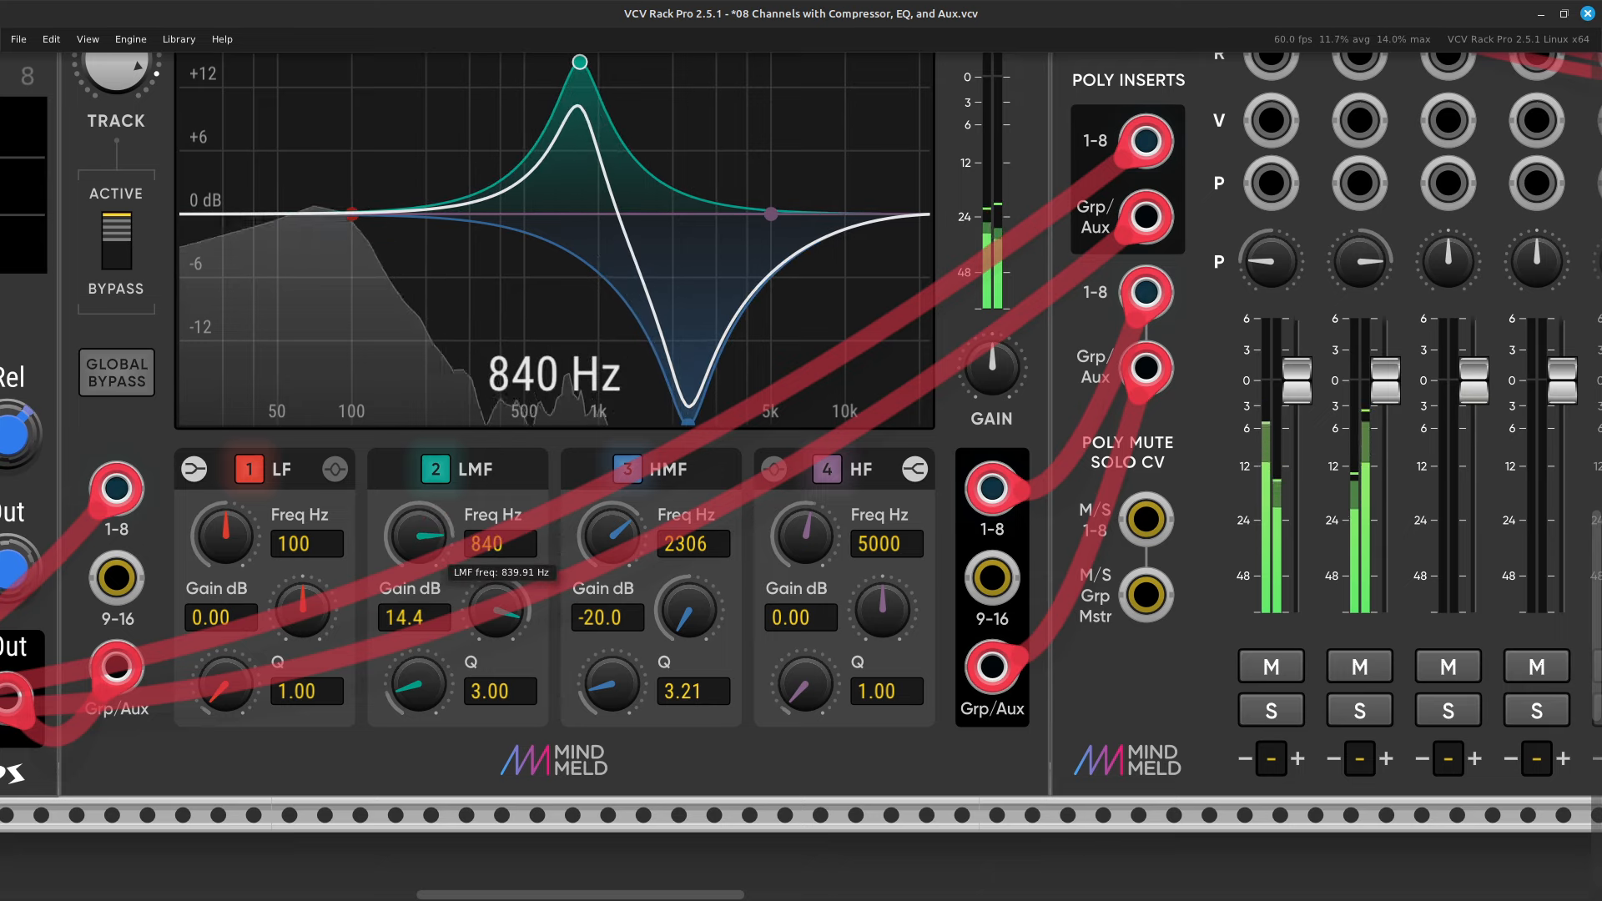
left_click_drag(496, 611, 496, 767)
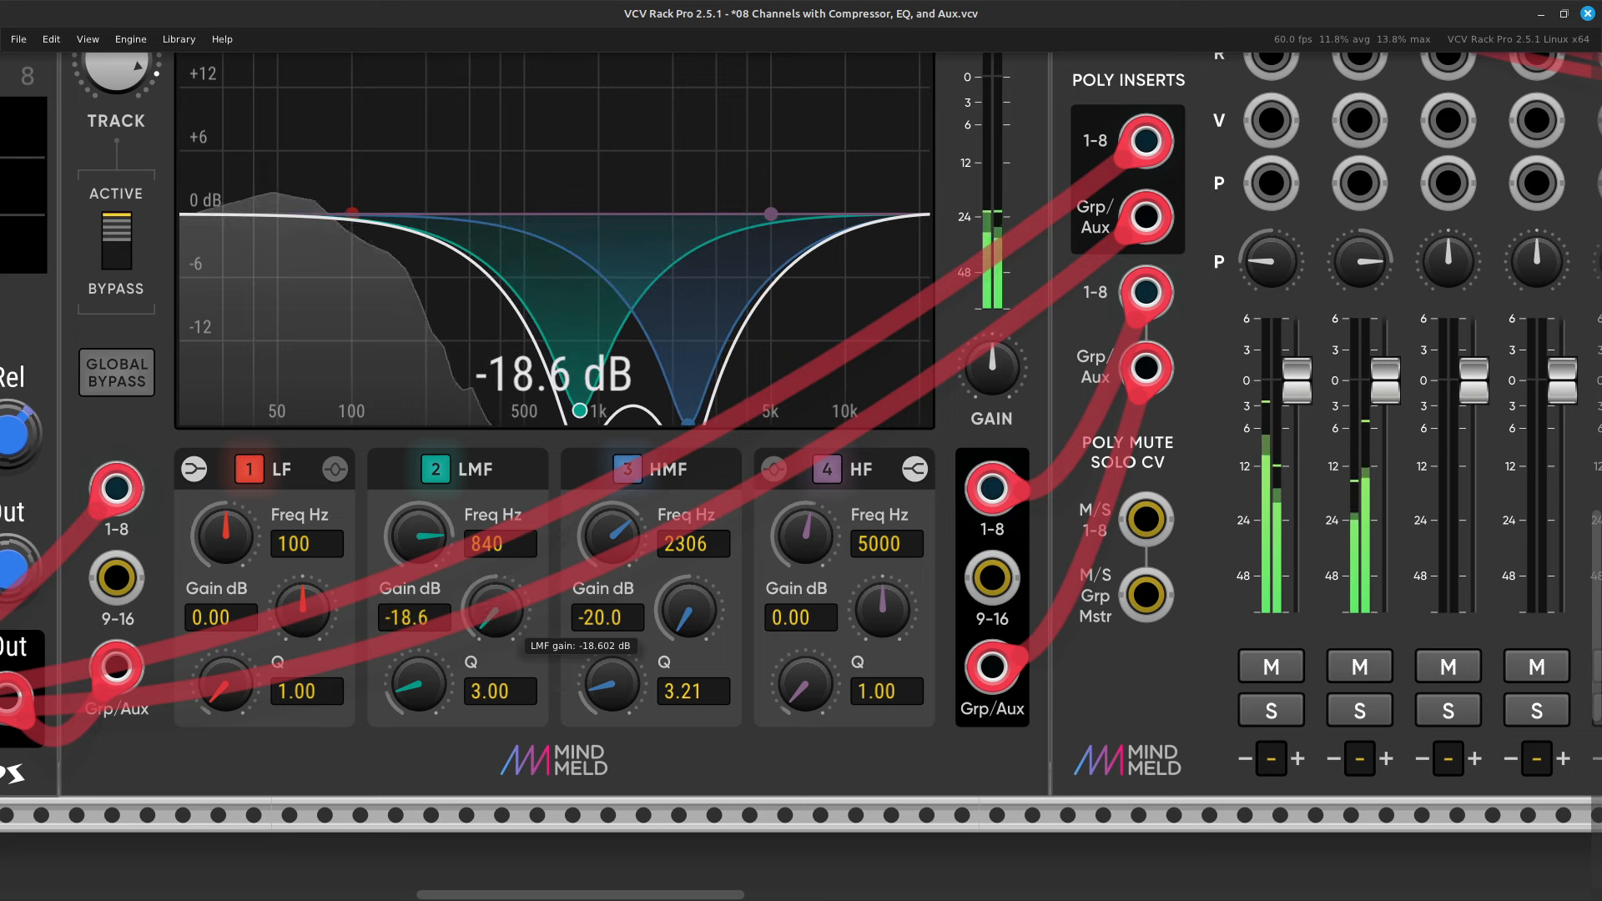
key("ctrl+minus")
key("ctrl+minus")
key("ctrl+minus")
key("Up")
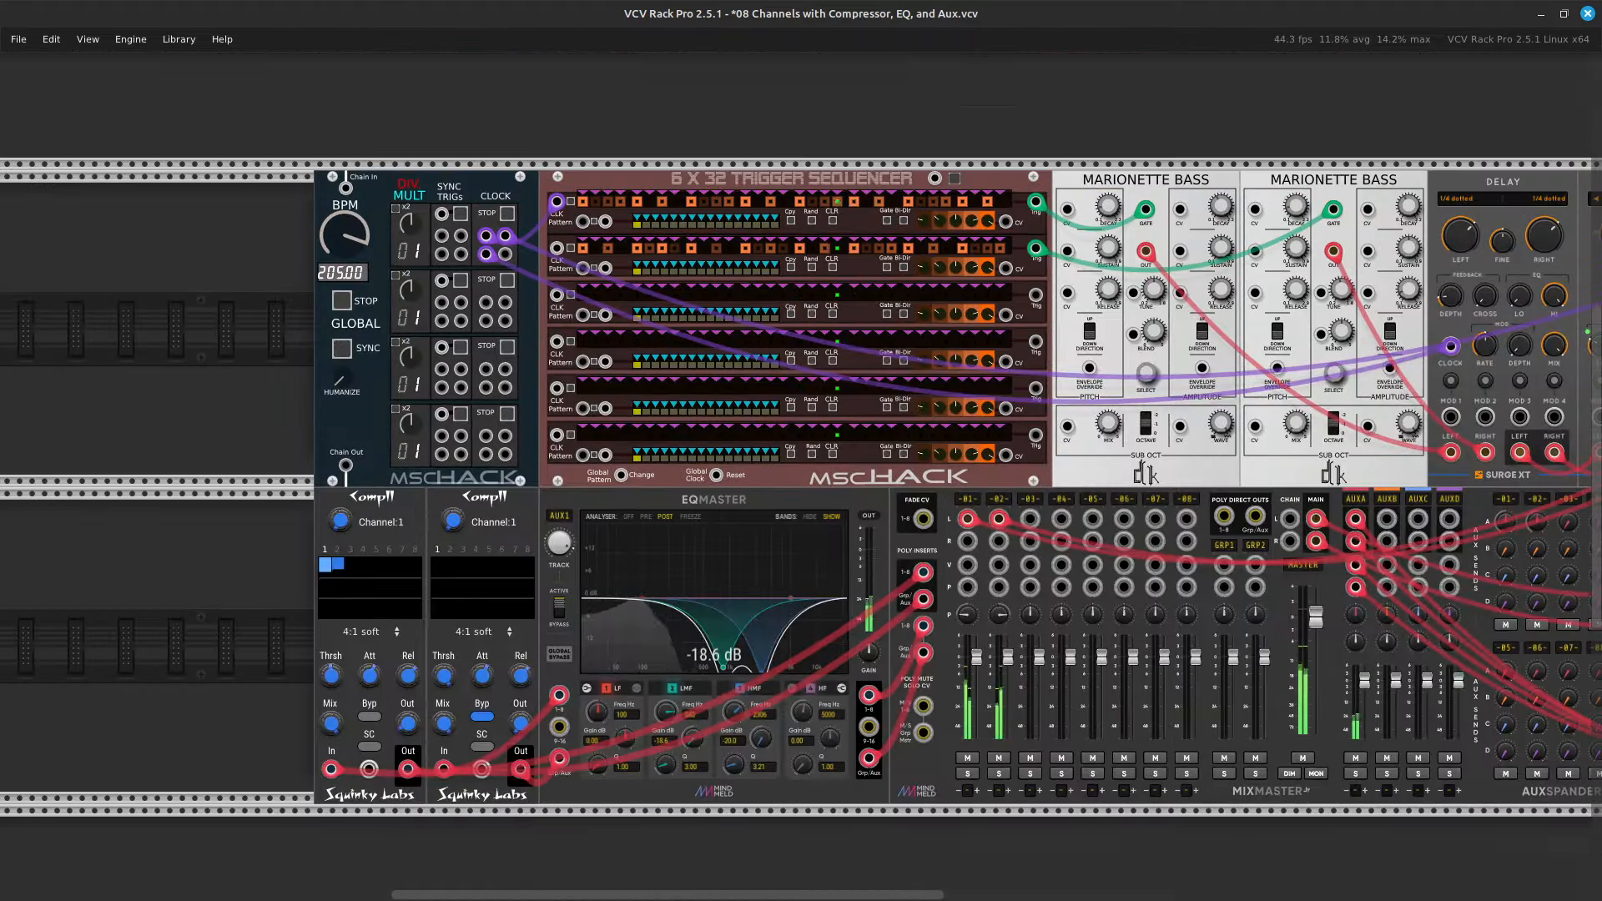
Look over the patch from the trigger sequencer and basses through the mixer to the reverb, compressor and audio output modules.
key("Right")
key("Down")
key("Up")
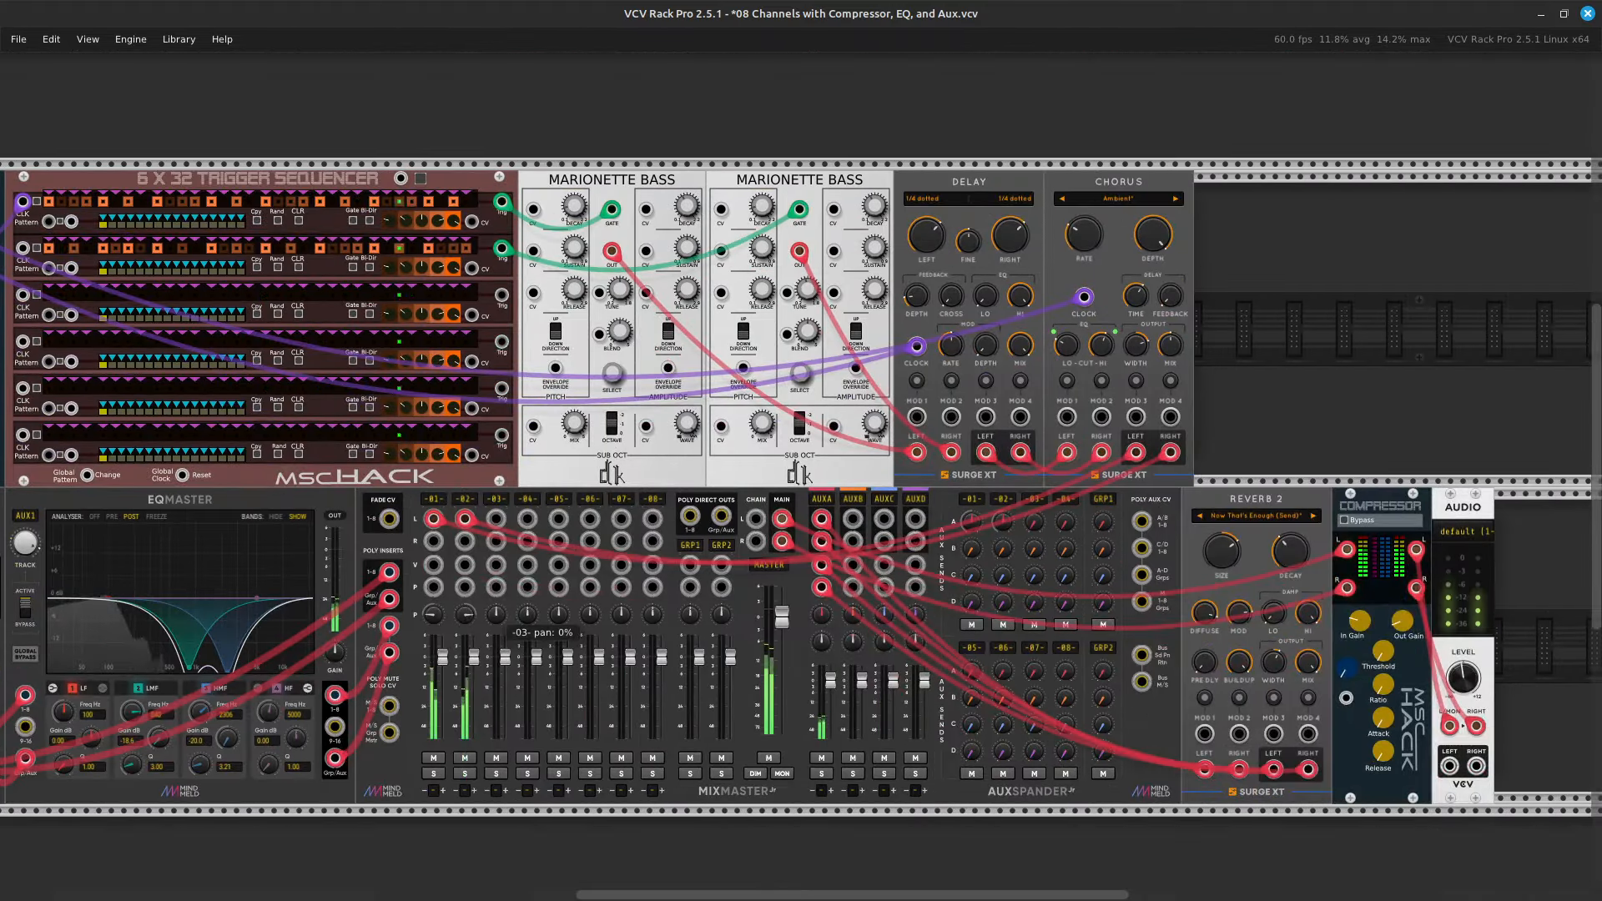
key("Right")
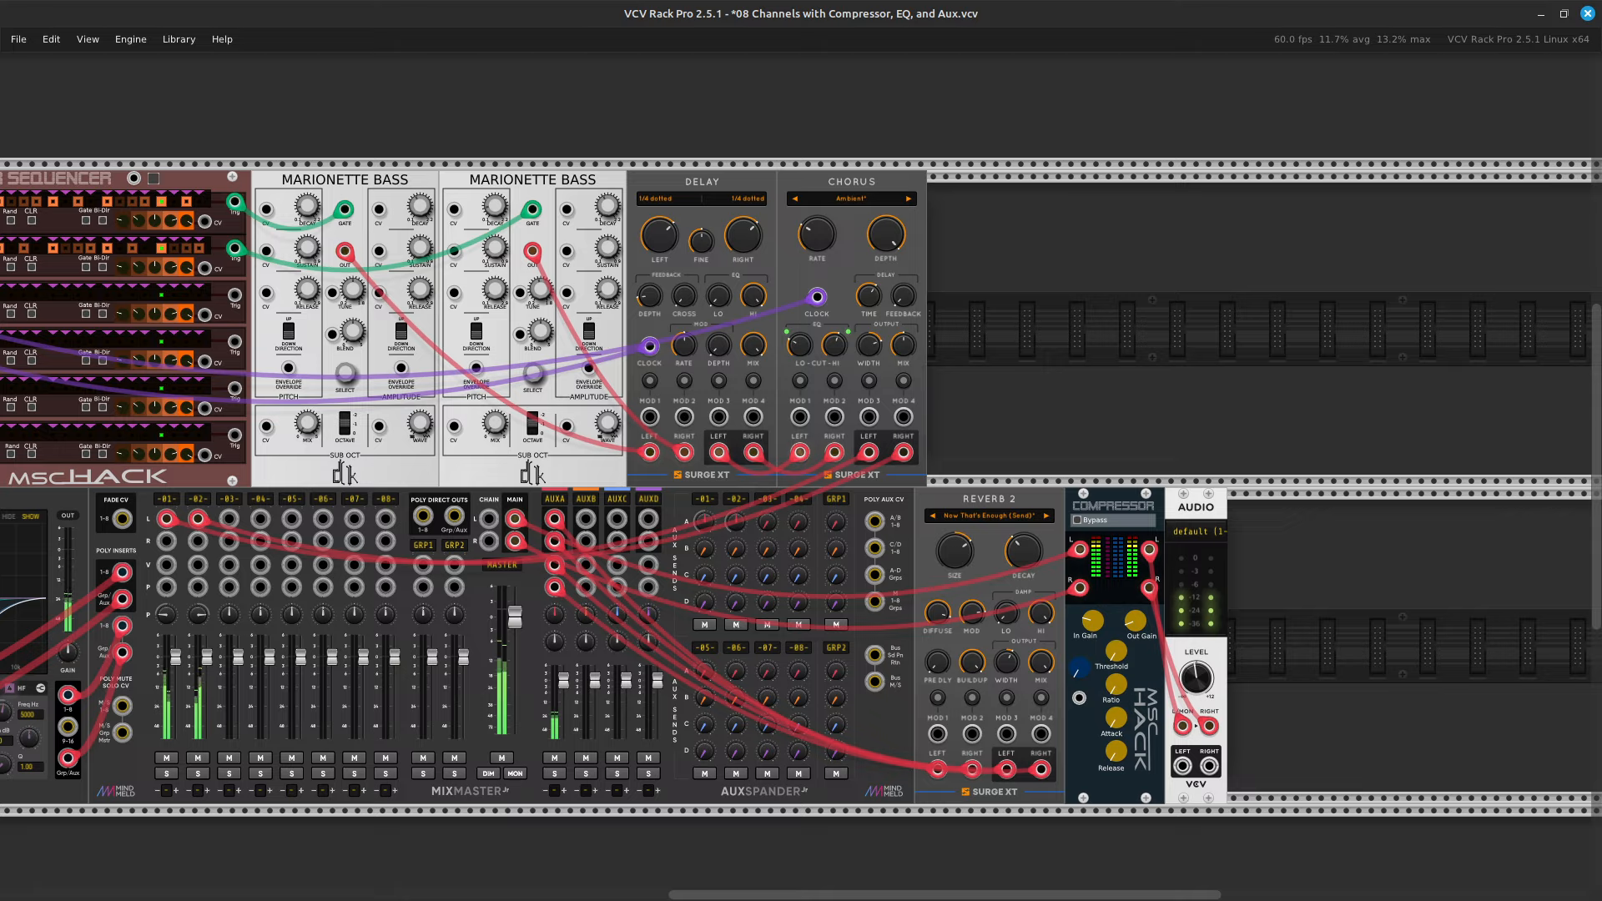
key("Left")
key("Left")
key("Left")
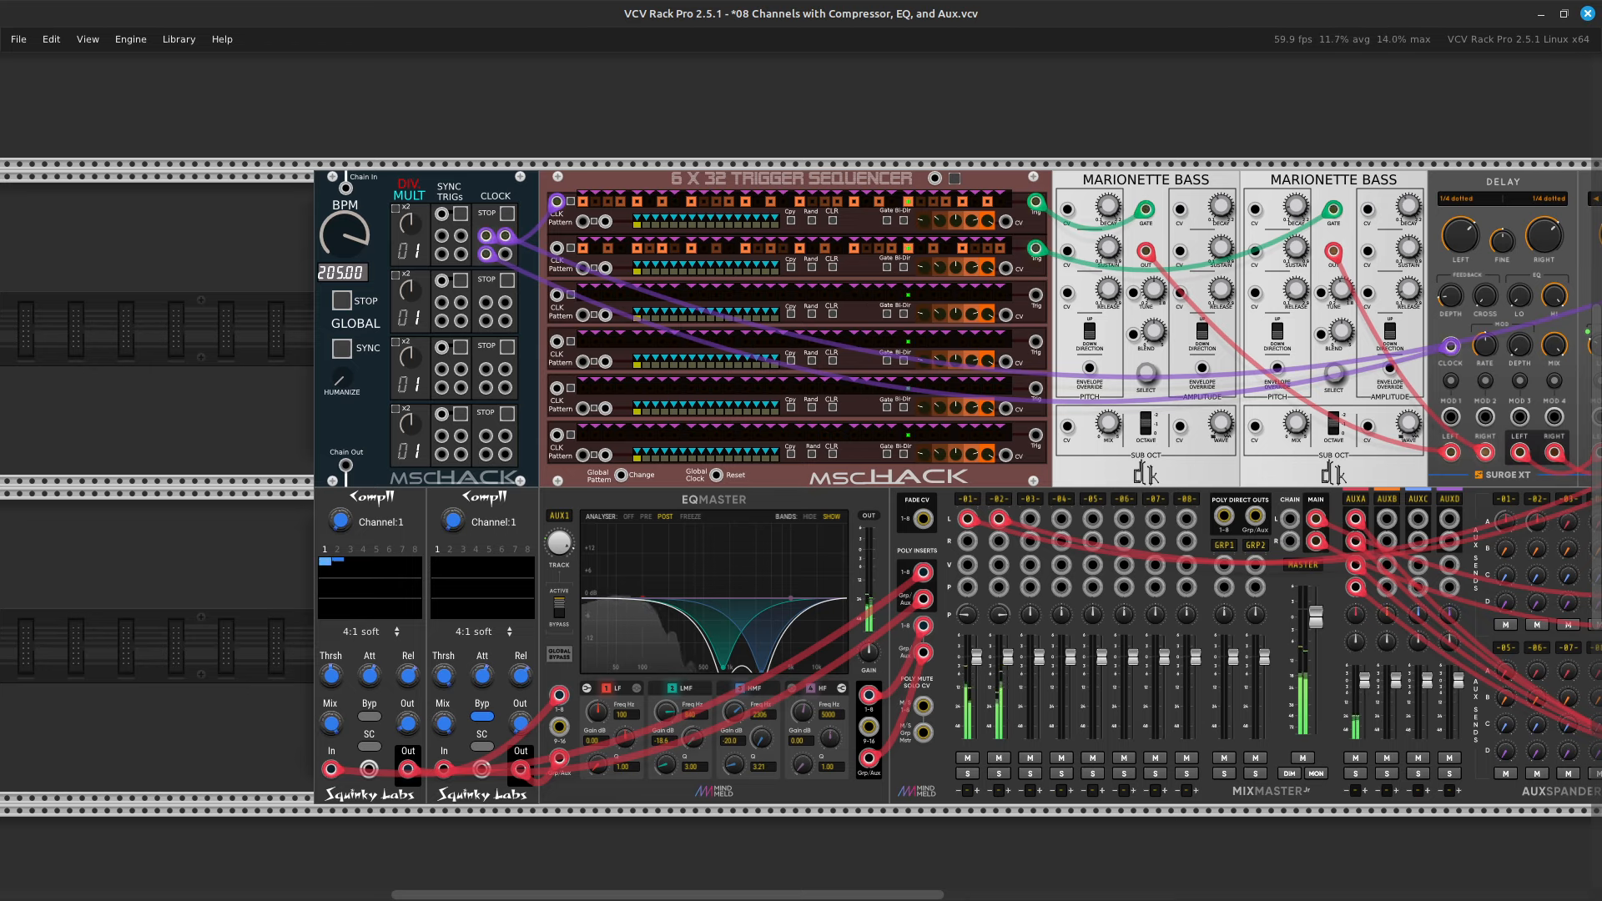
Examine the programmed steps in the first two rows of the 6 x 32 Trigger Sequencer up close.
scroll(803, 477, "up", 4)
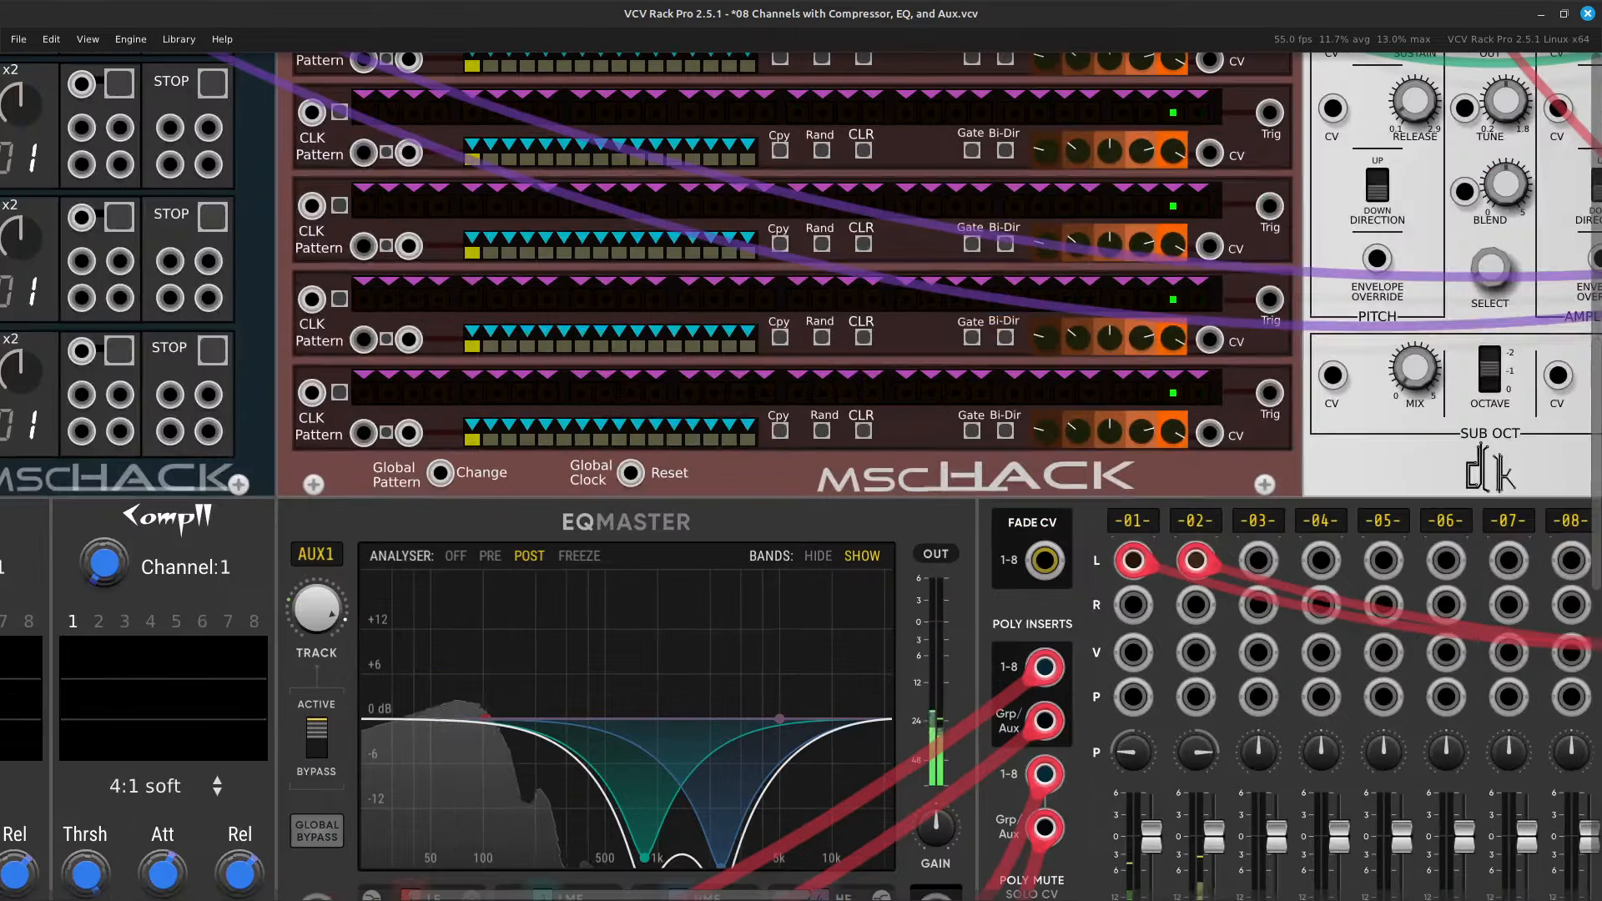
scroll(804, 481, "up", 2)
scroll(805, 481, "up", 16)
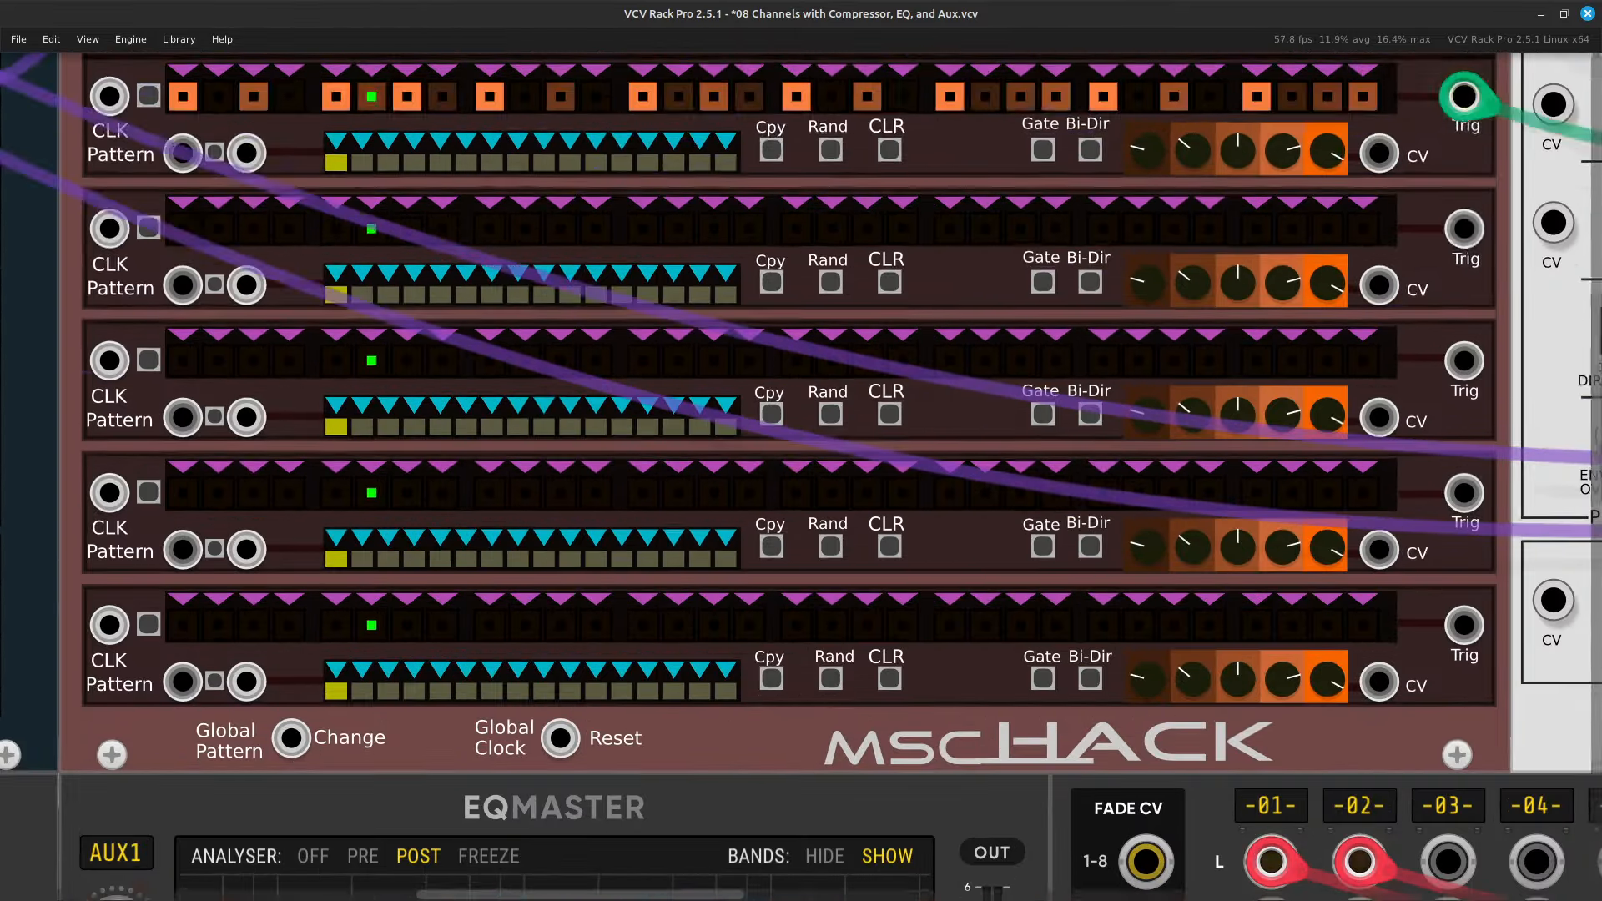
scroll(805, 480, "down", 4)
scroll(801, 494, "left", 5)
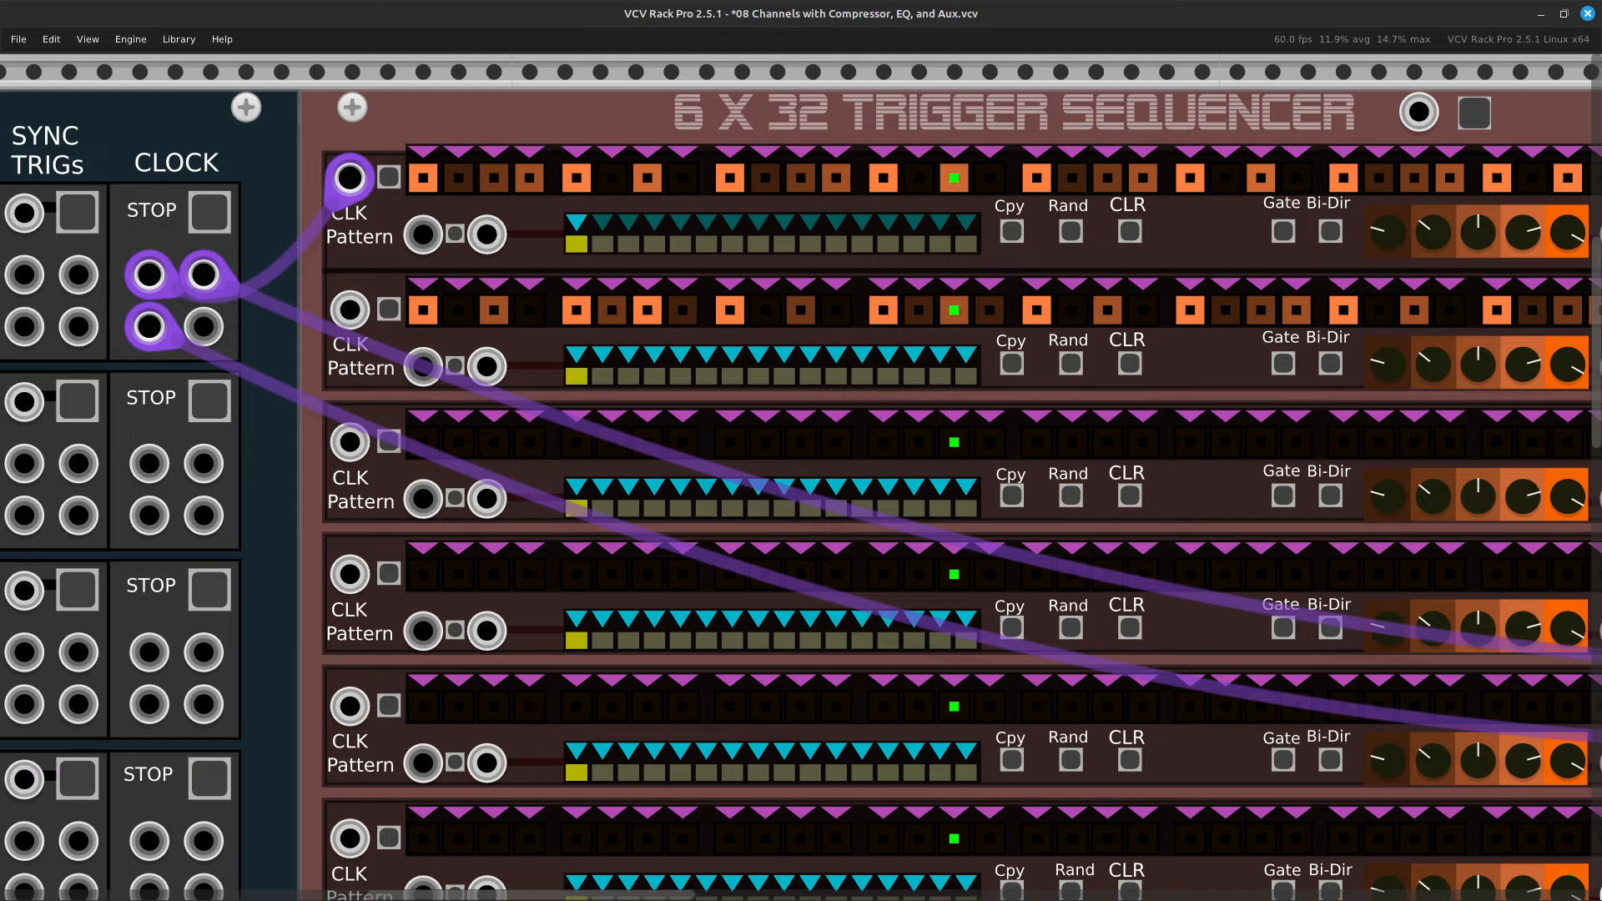
Review the complete patch in one overview, from the clock and both compressors to the audio output module.
key("ctrl+minus")
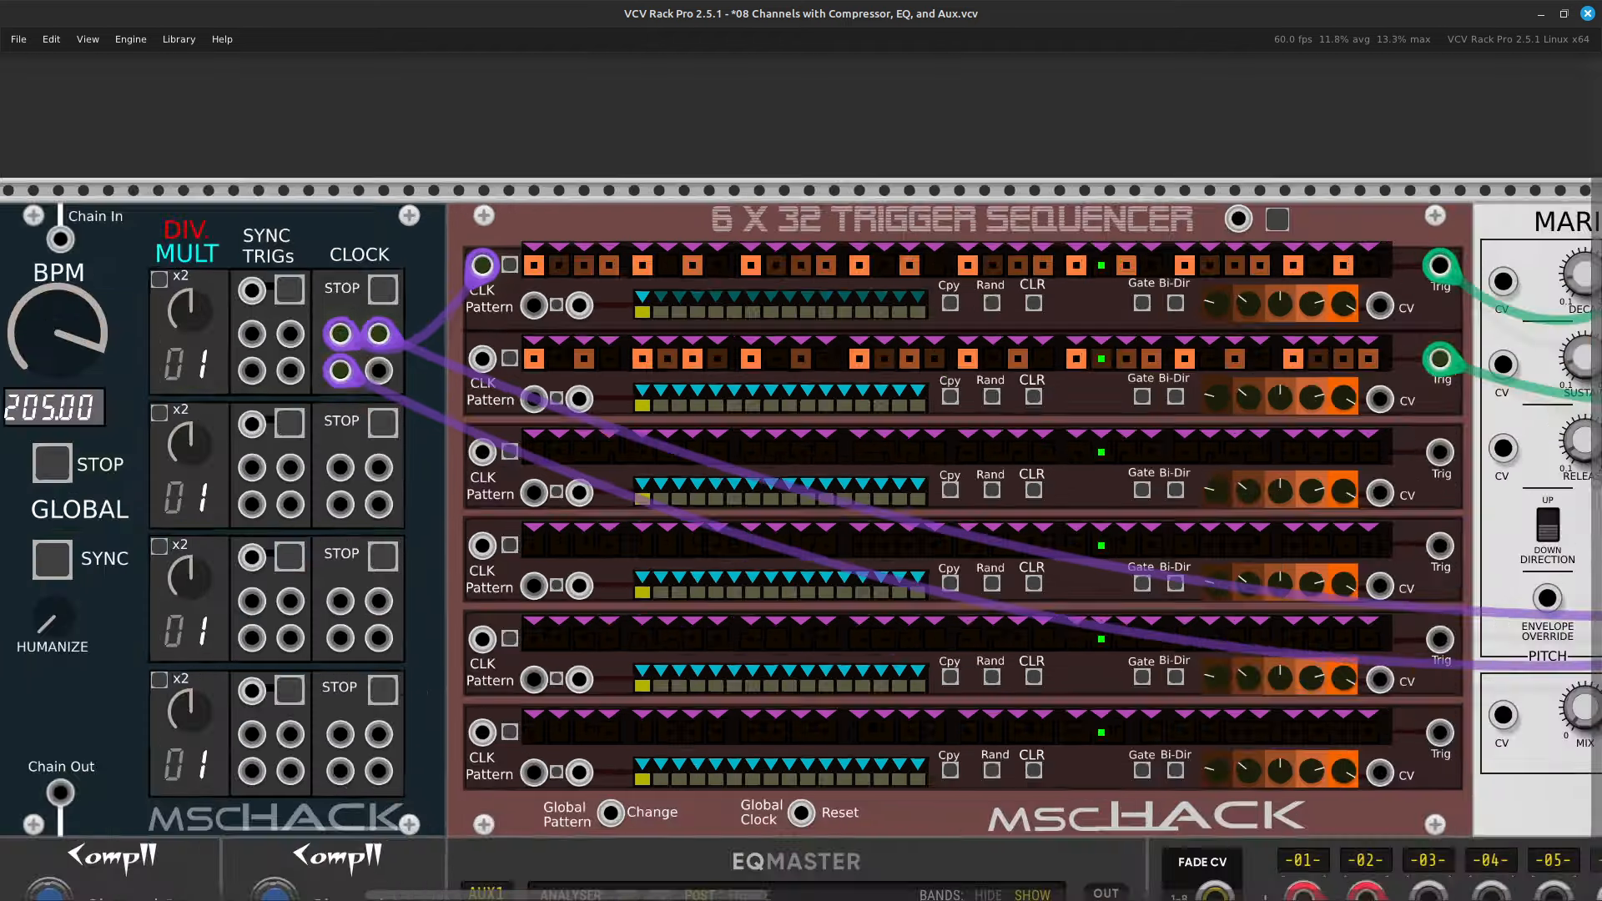
key("ctrl+minus")
key("ctrl+minus")
key("ctrl+minus")
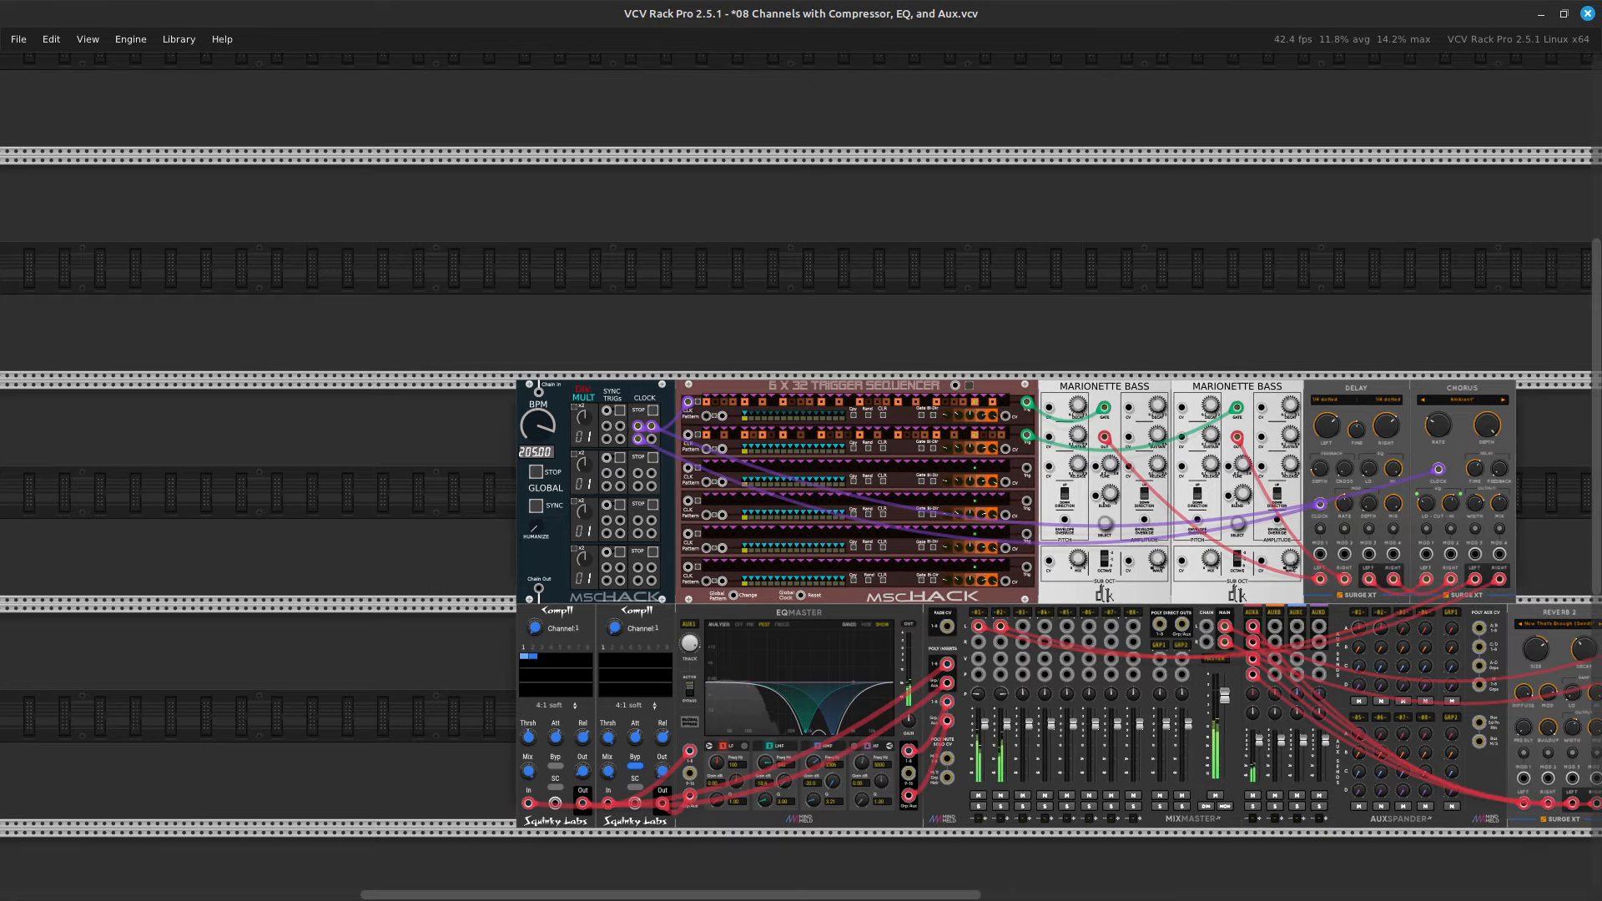
key("ctrl+equal")
key("ctrl+equal")
key("ctrl+equal")
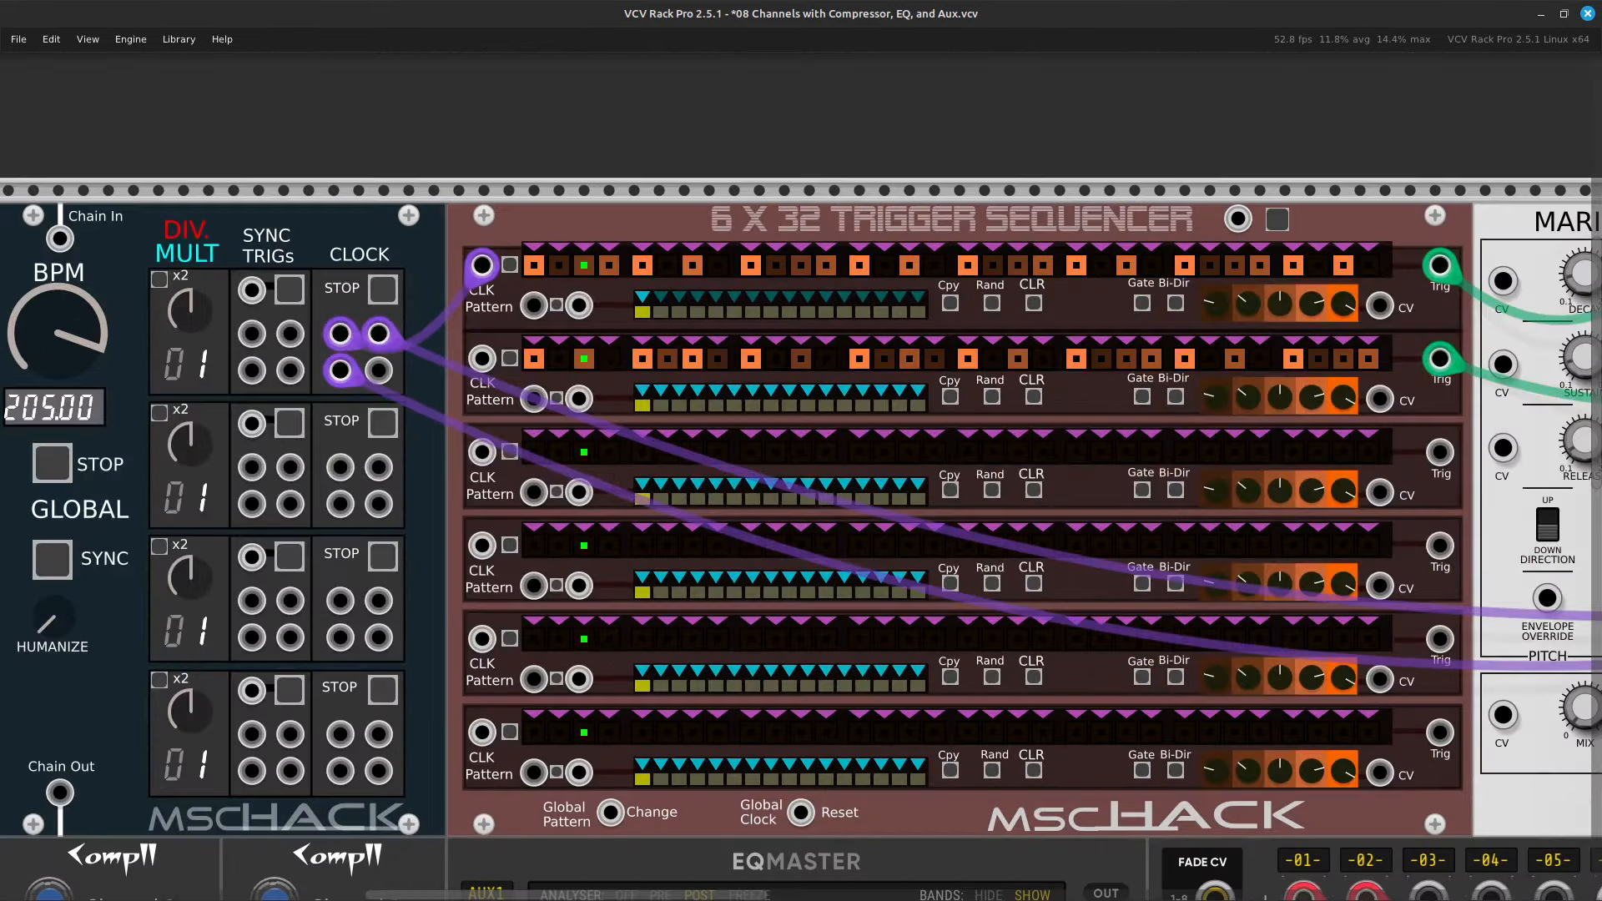
key("Down")
key("Left")
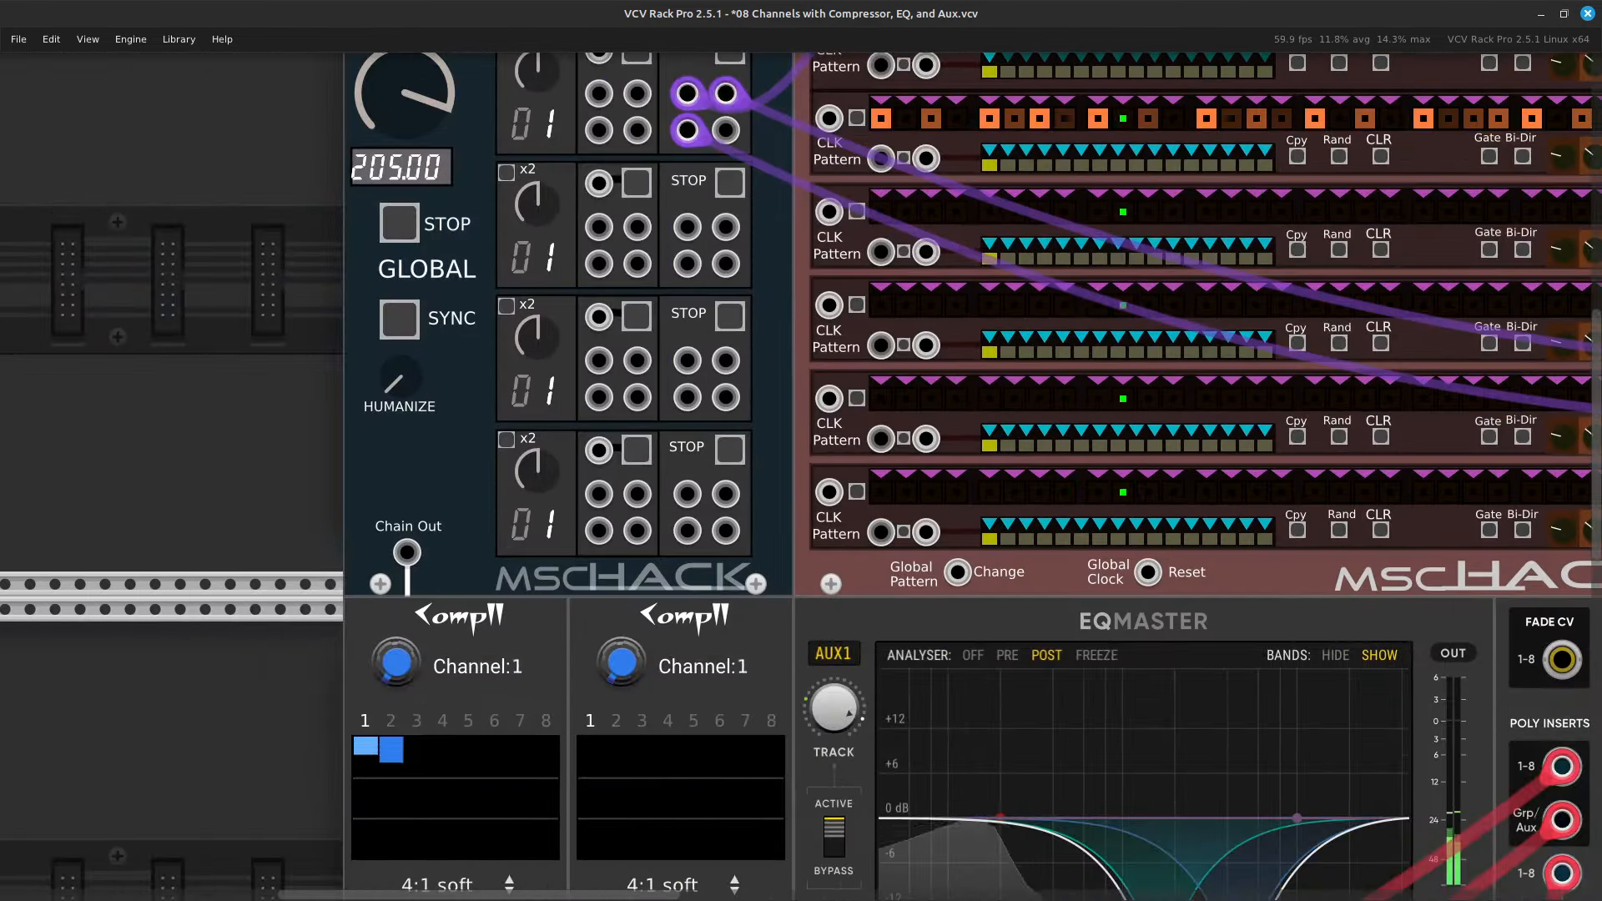
key("ctrl+minus")
key("ctrl+minus")
key("Right")
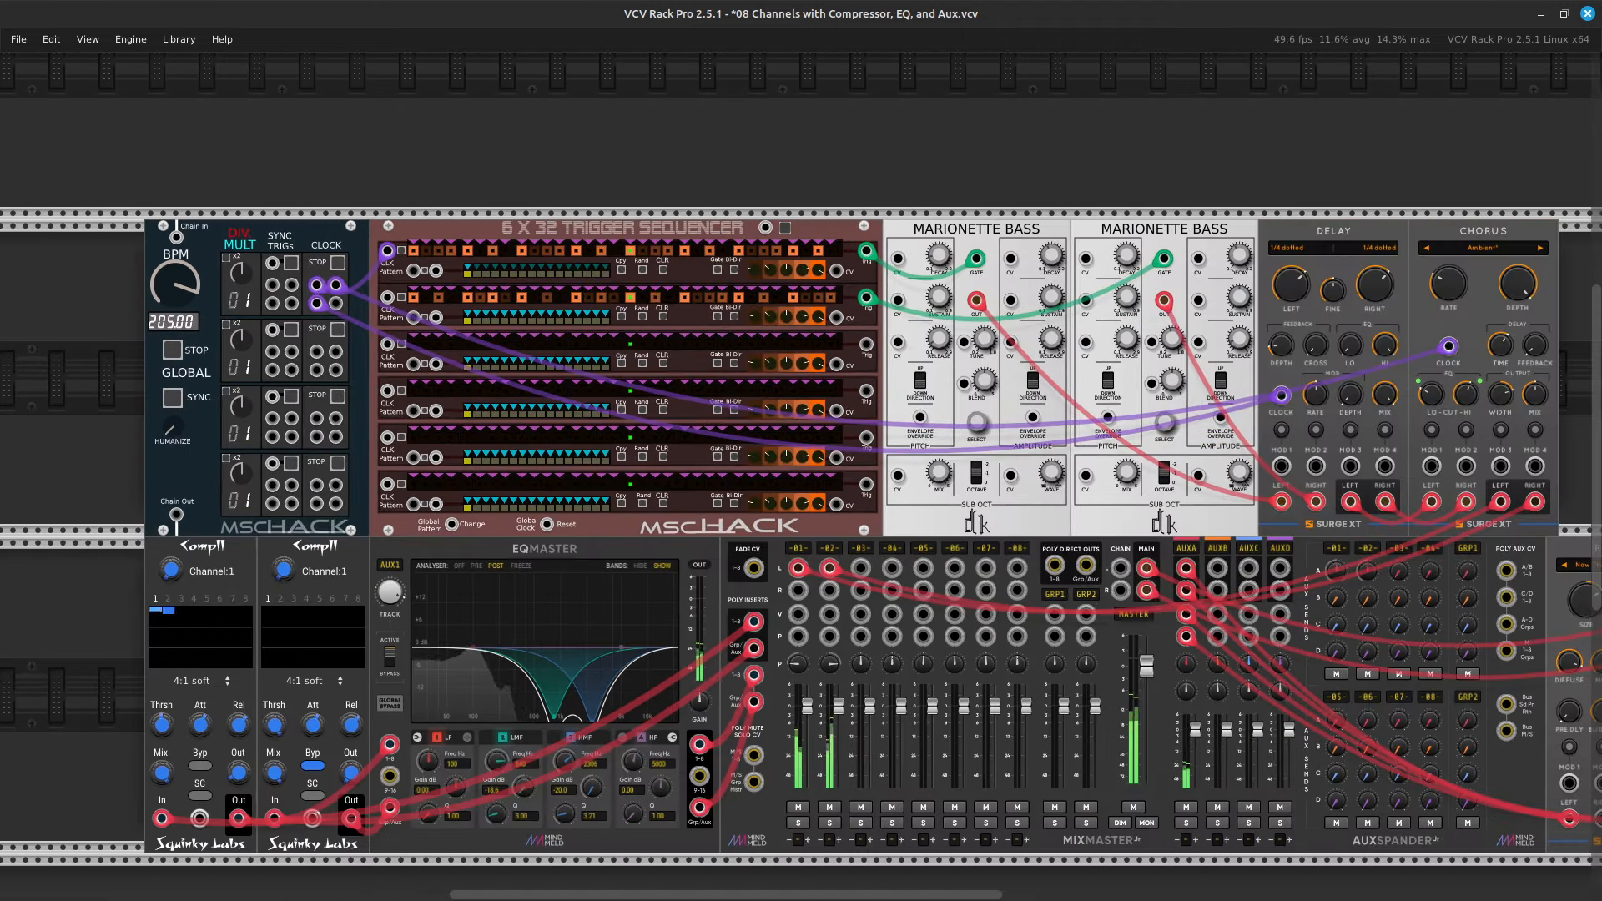
key("ctrl+minus")
key("Right")
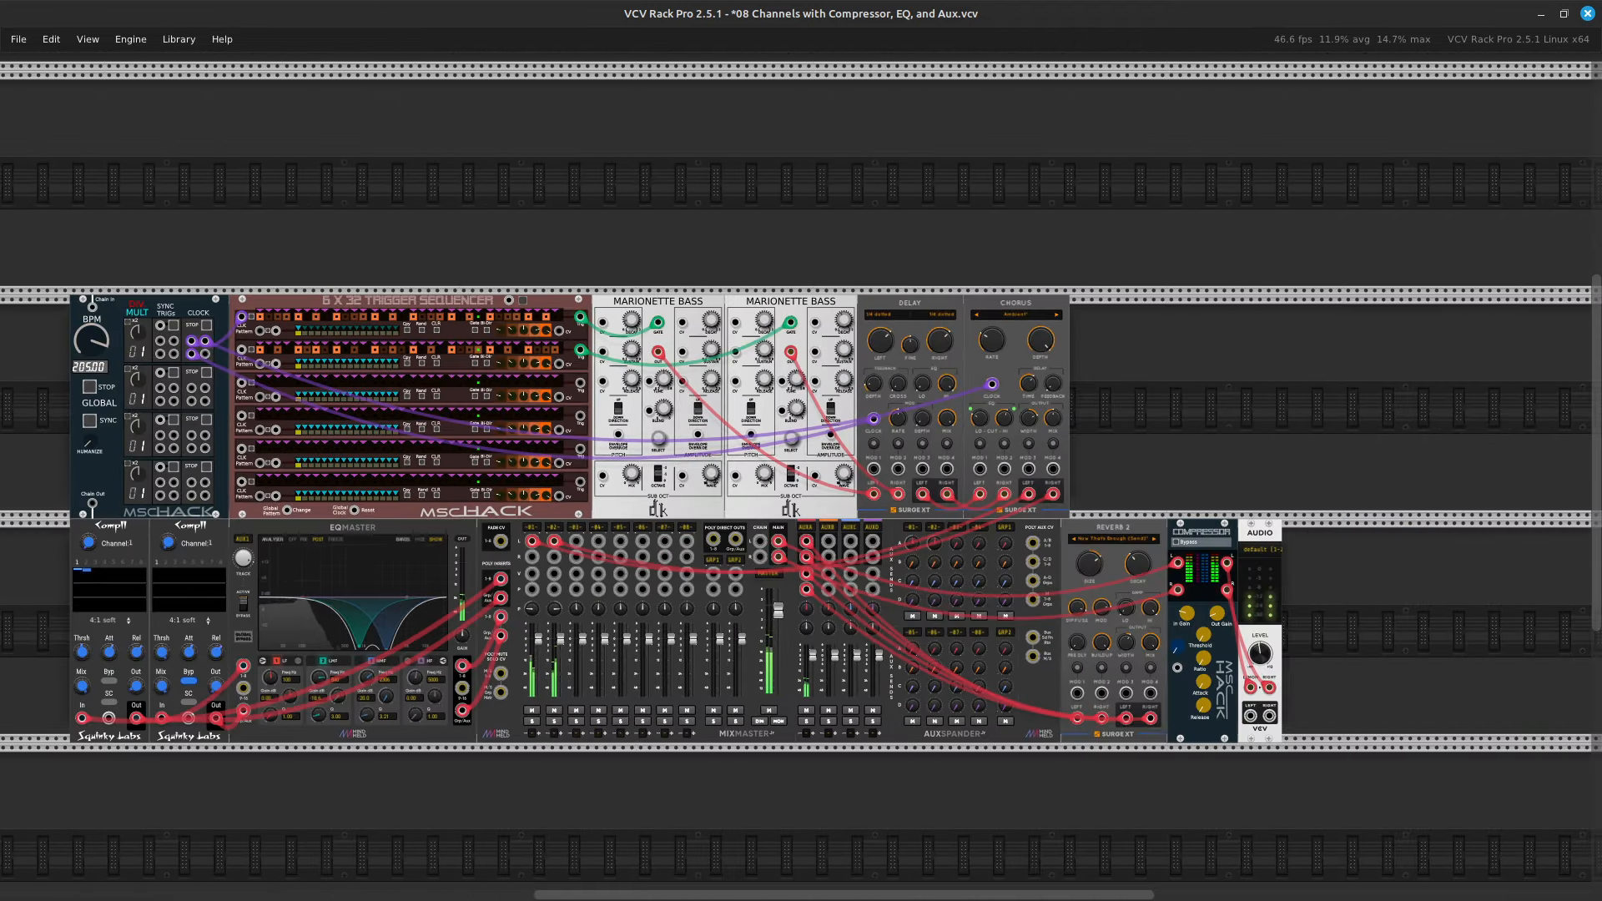
key("Left")
key("Right")
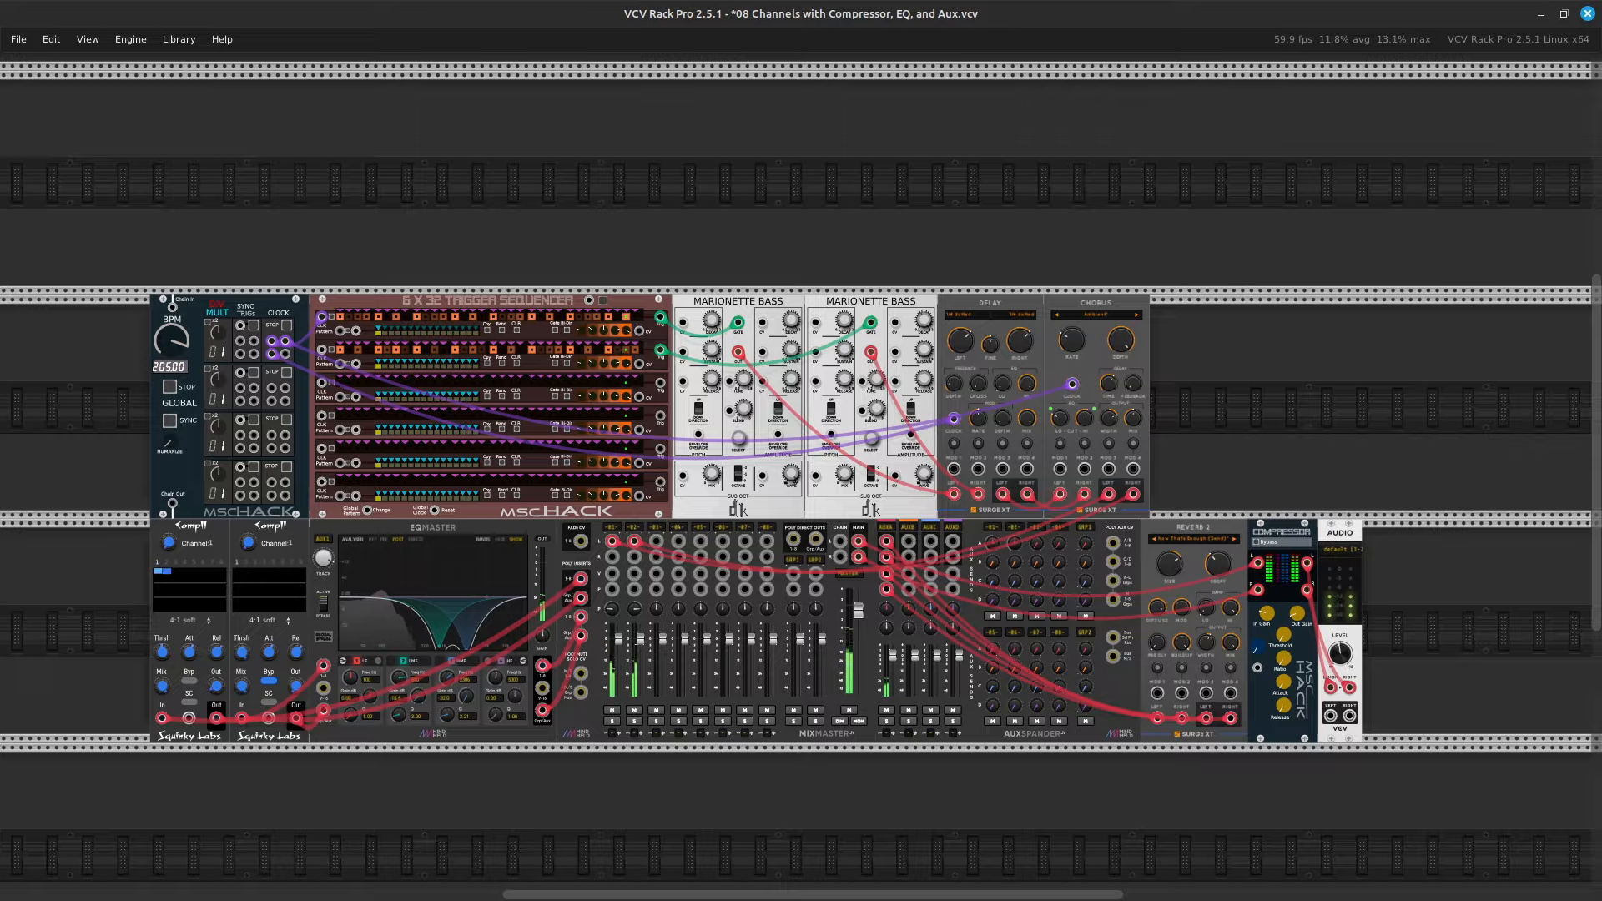
key("Left")
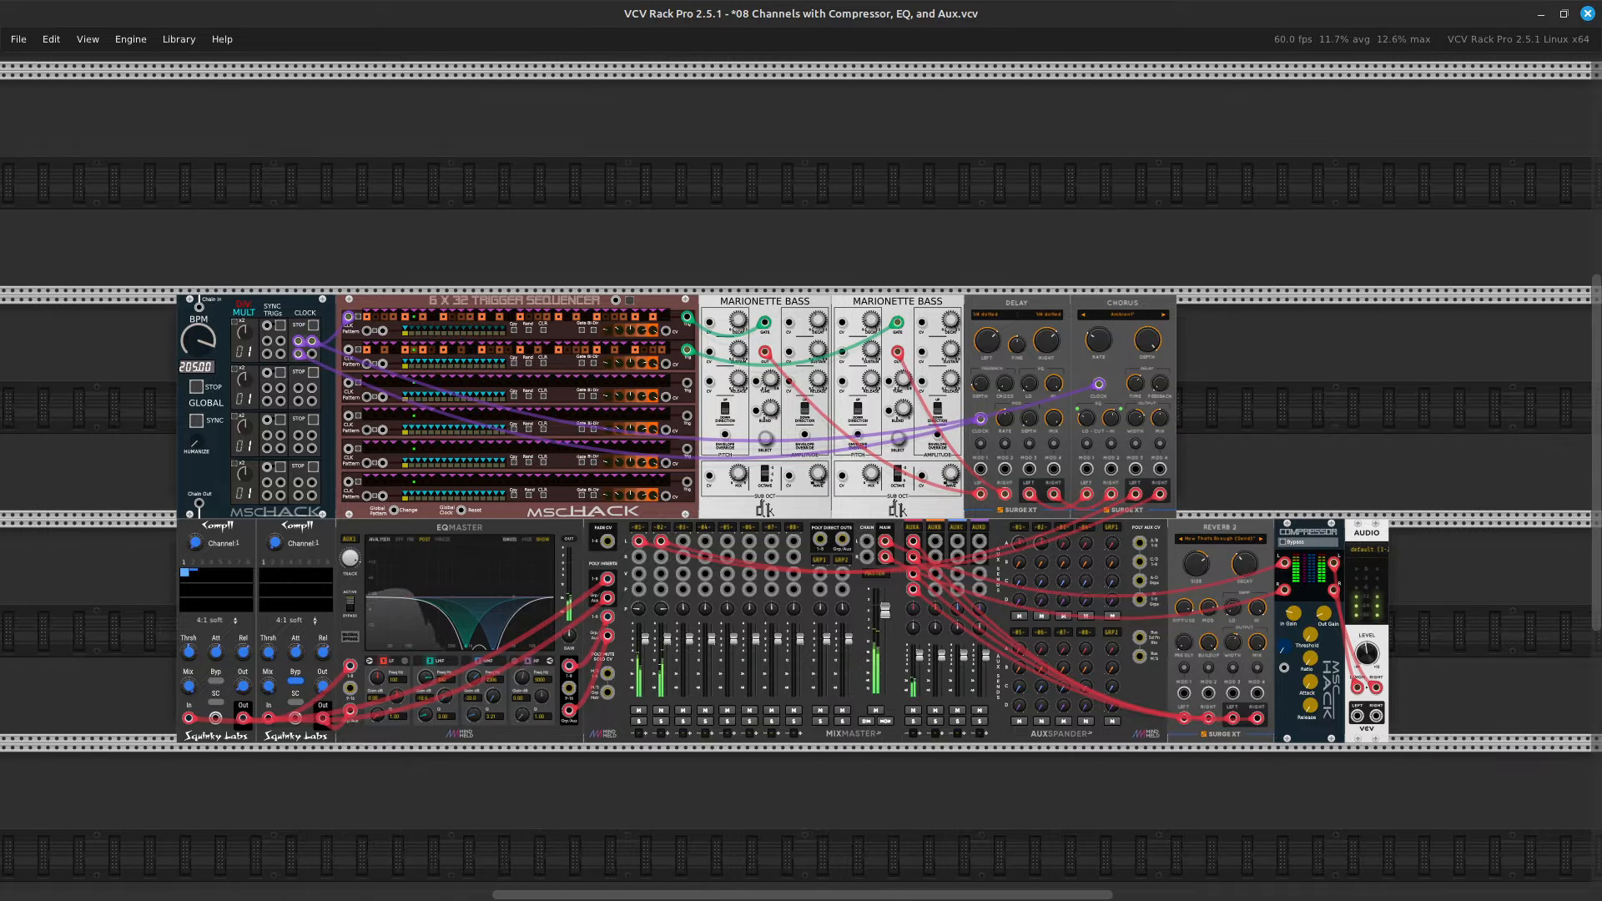